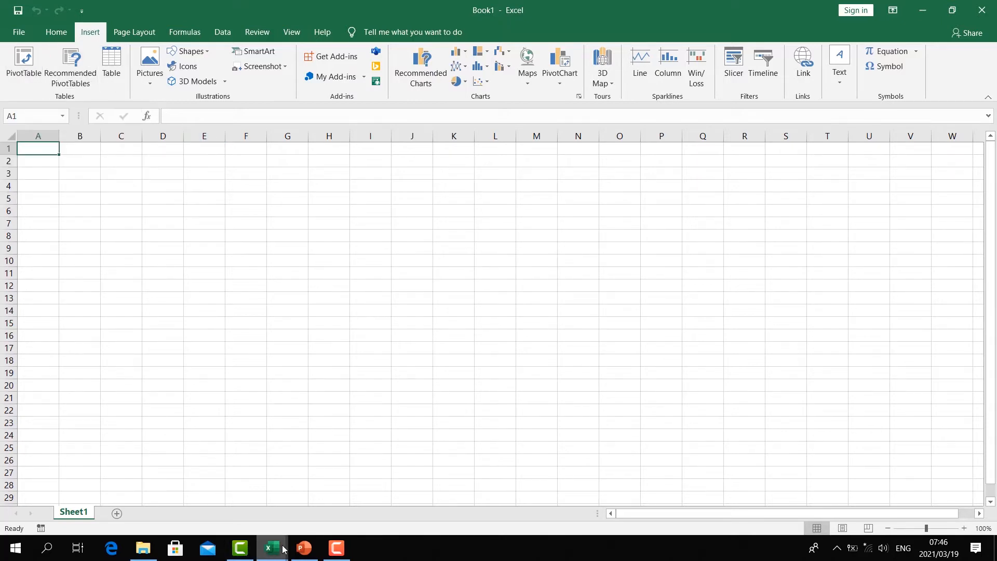
# Convert the department budget data in C3:H13 into a table with headers.
pyautogui.moveTo(279, 548)
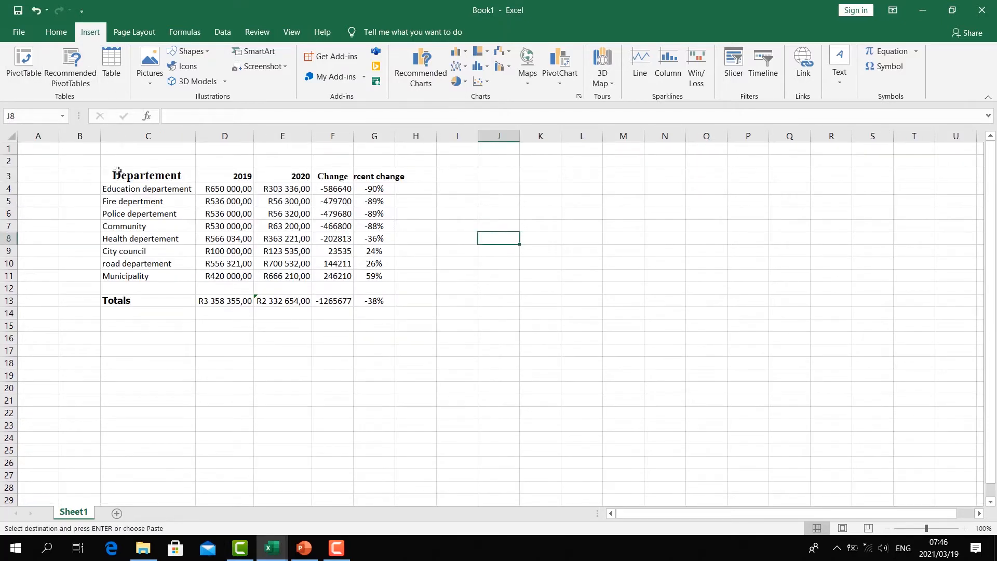
pyautogui.moveTo(118, 171); pyautogui.dragTo(432, 302)
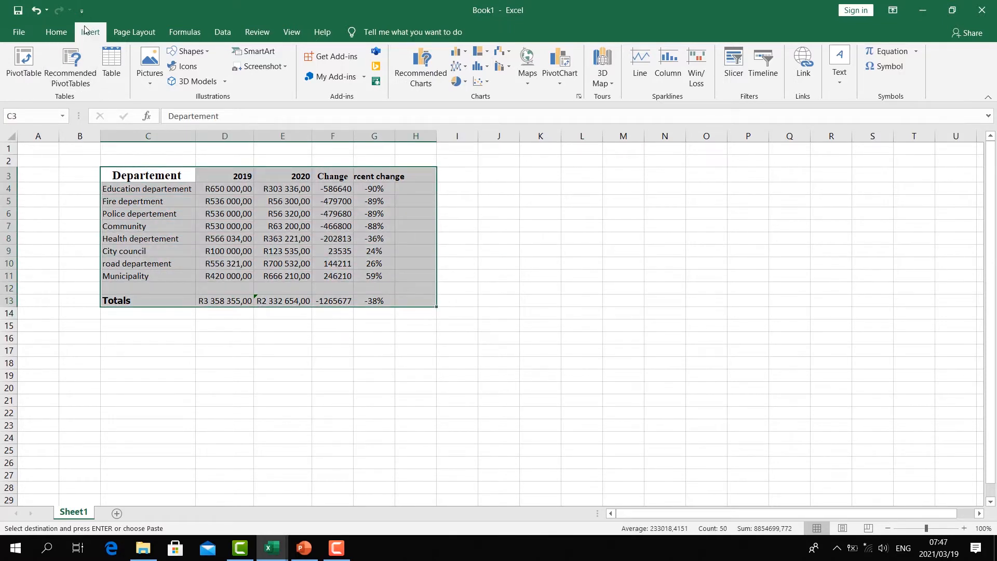
pyautogui.click(117, 62)
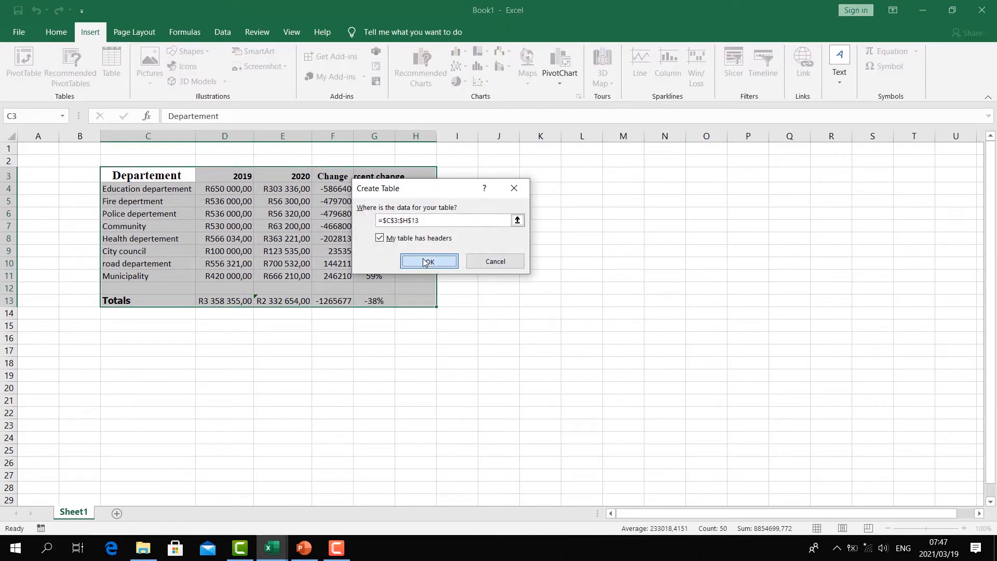
pyautogui.click(424, 261)
pyautogui.click(553, 226)
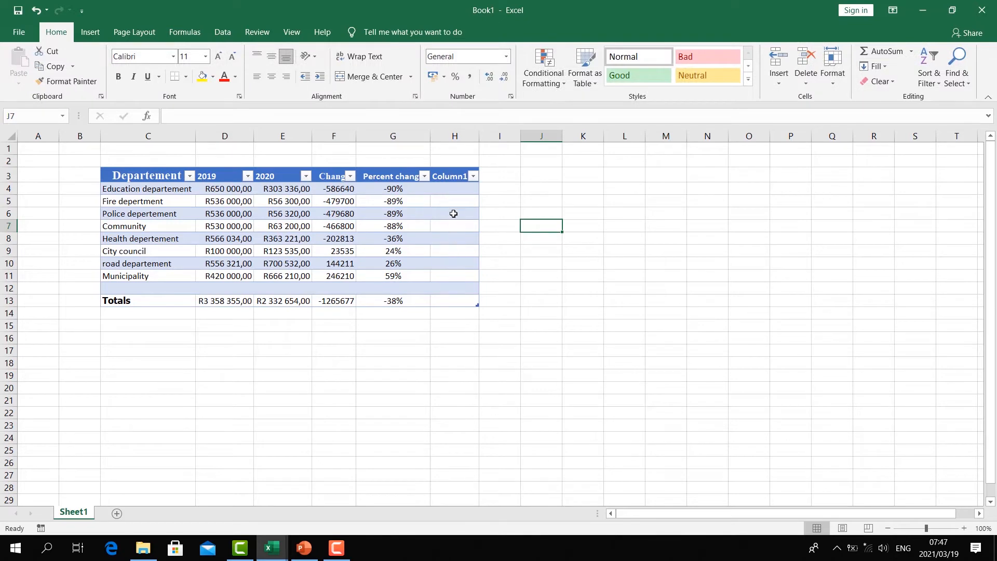
# Delete the empty column H, headed Column1, from the sheet.
pyautogui.click(453, 137)
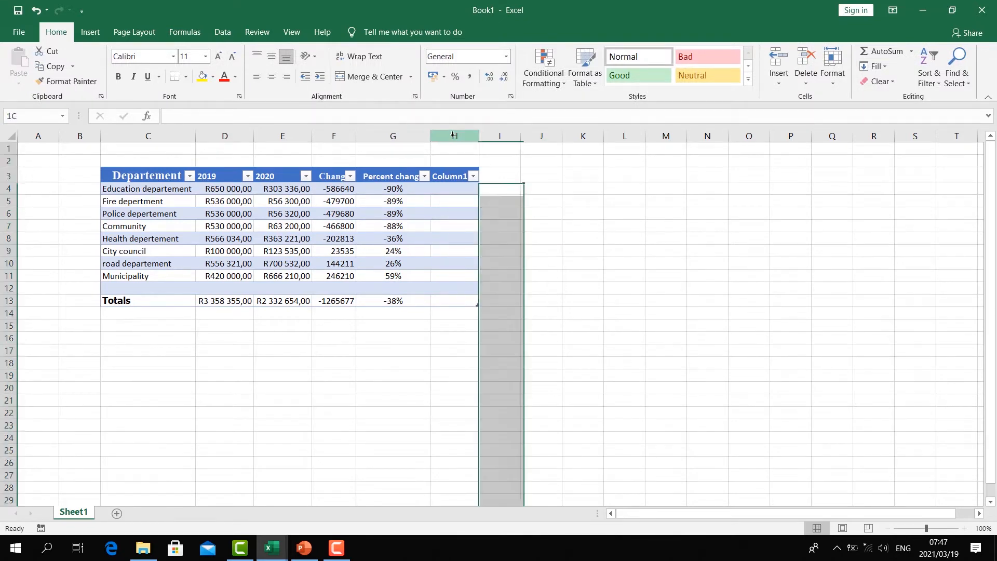
pyautogui.rightClick(453, 138)
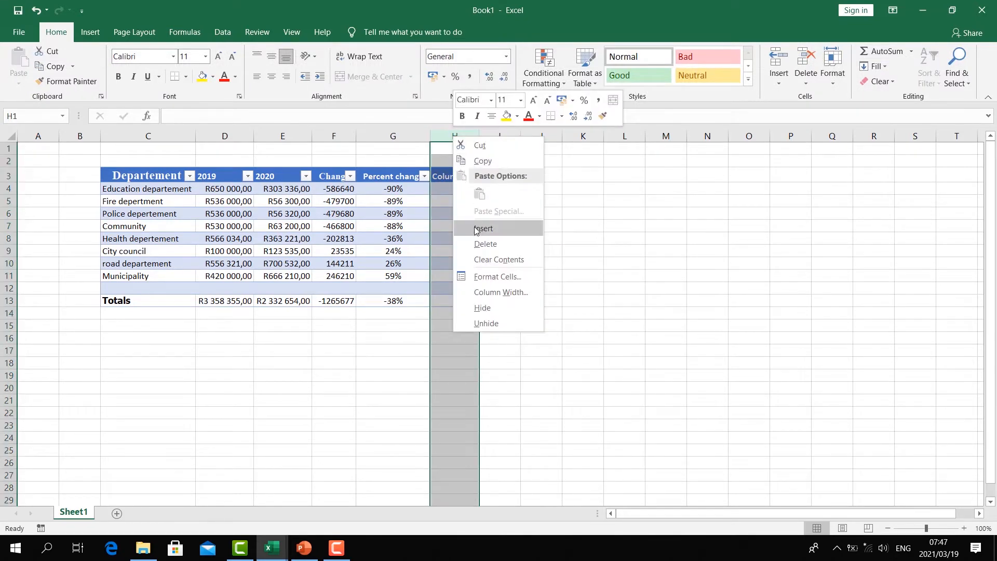
pyautogui.click(482, 244)
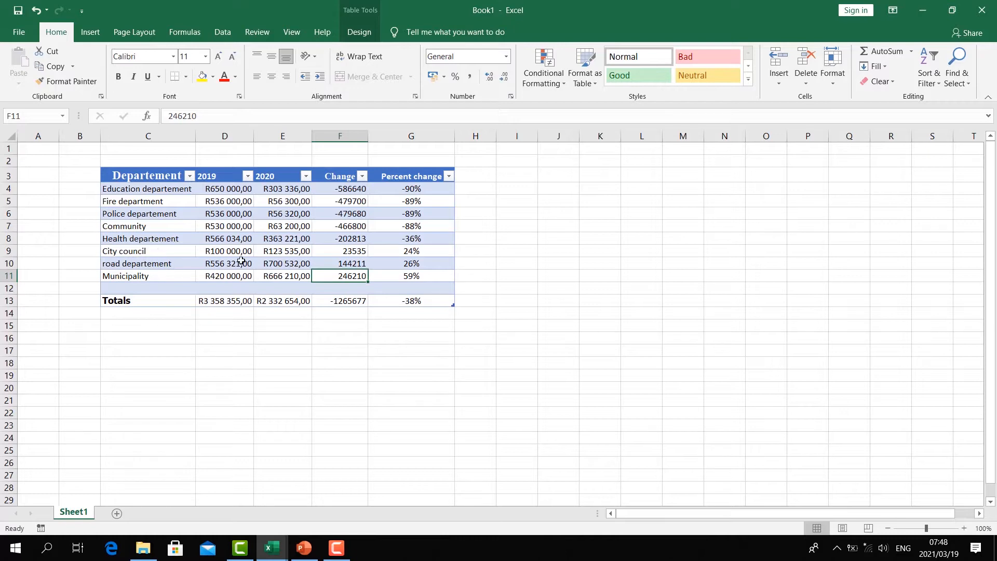
pyautogui.moveTo(104, 226); pyautogui.dragTo(268, 244)
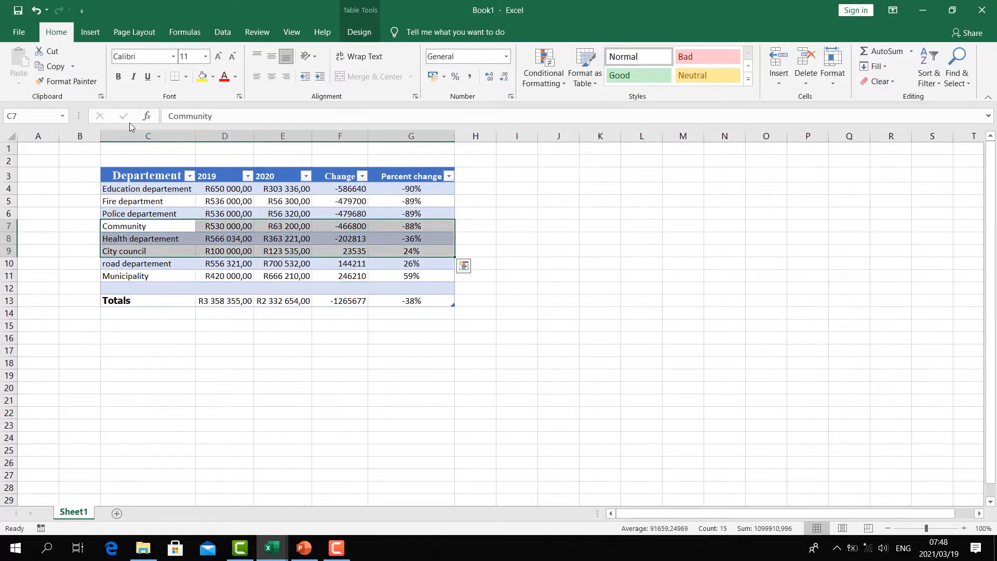
pyautogui.click(90, 32)
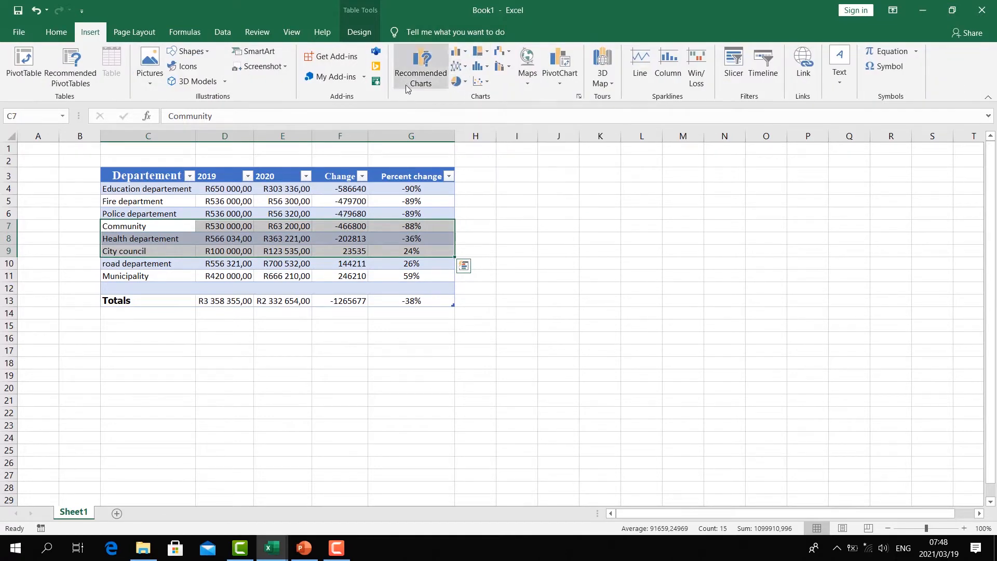
pyautogui.click(327, 357)
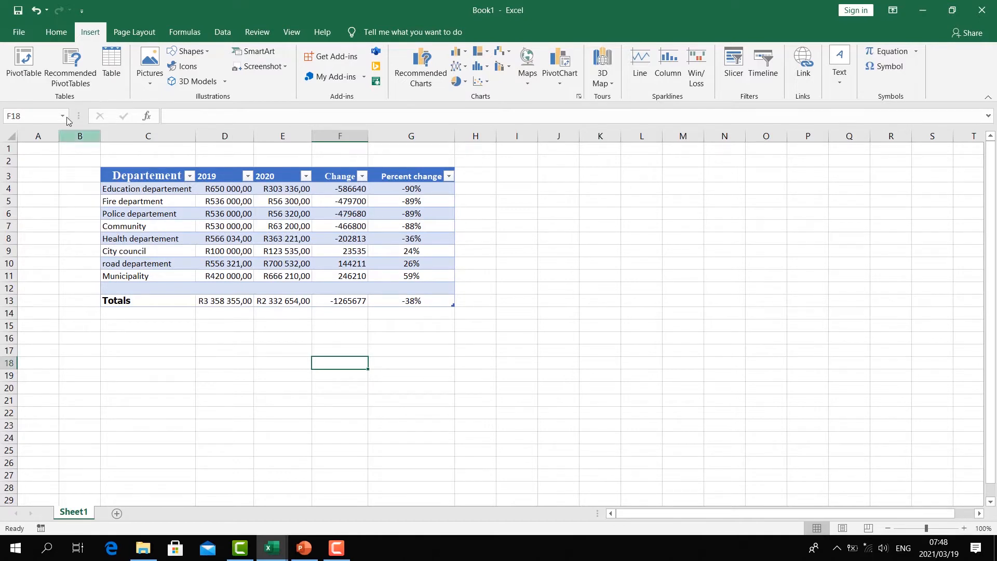
# Start a PivotTable from the whole department table in C3:G13.
pyautogui.moveTo(106, 172); pyautogui.dragTo(403, 305)
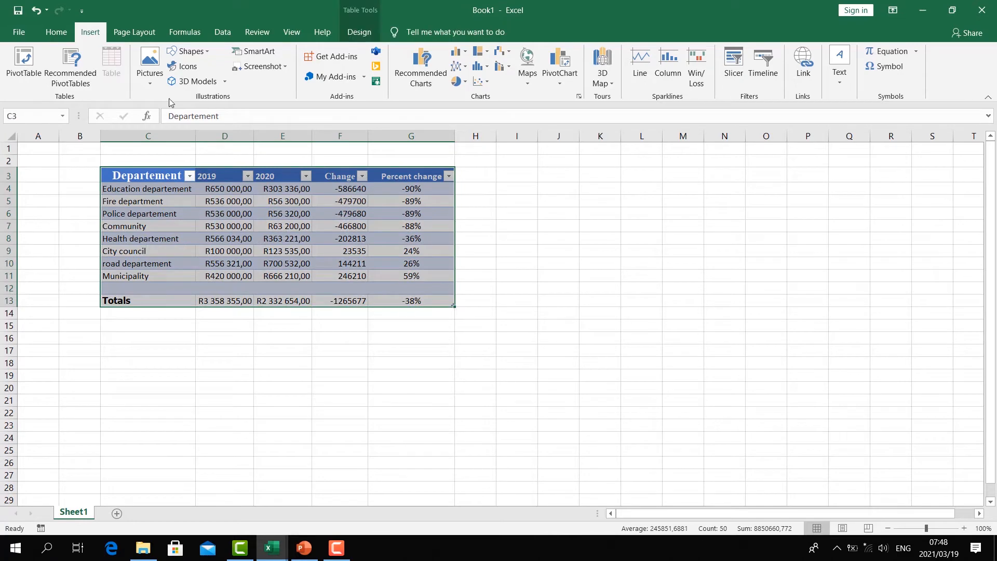
pyautogui.click(23, 60)
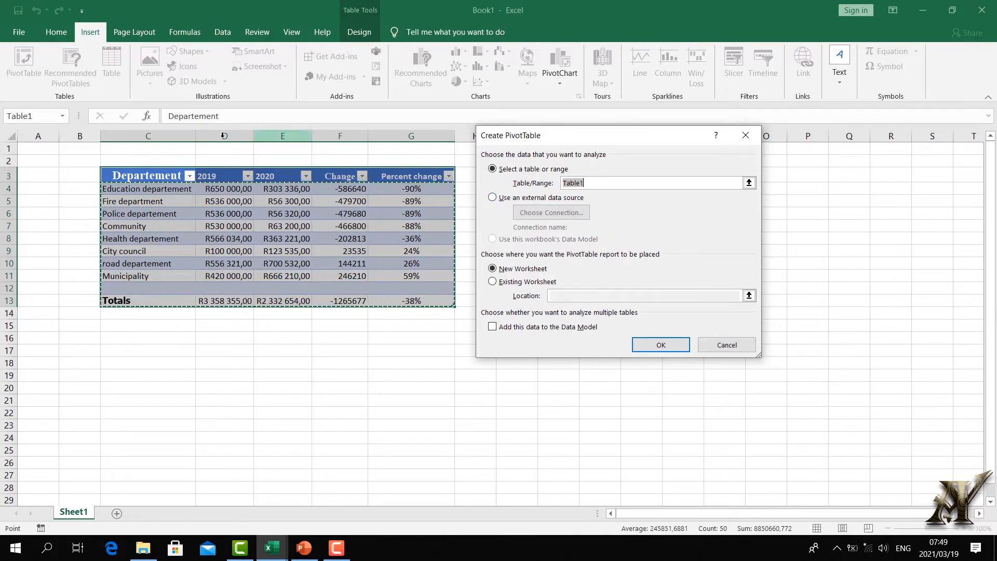
pyautogui.click(493, 198)
pyautogui.click(529, 213)
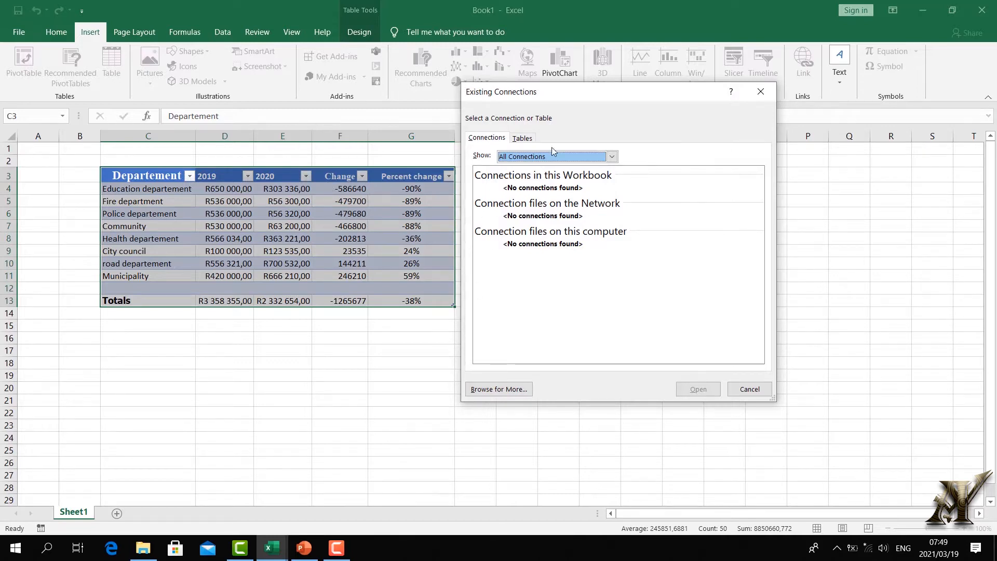
pyautogui.click(760, 92)
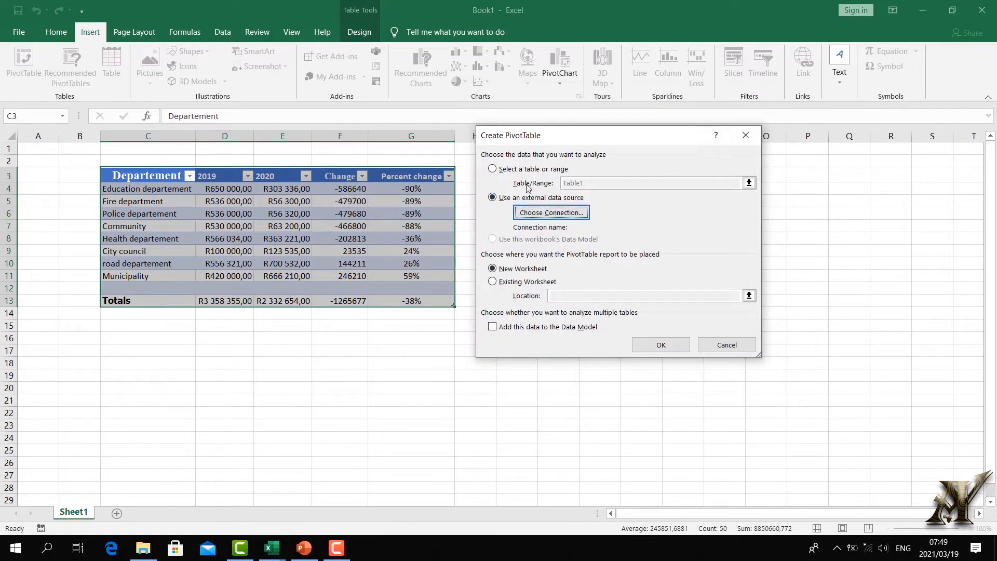
pyautogui.click(491, 170)
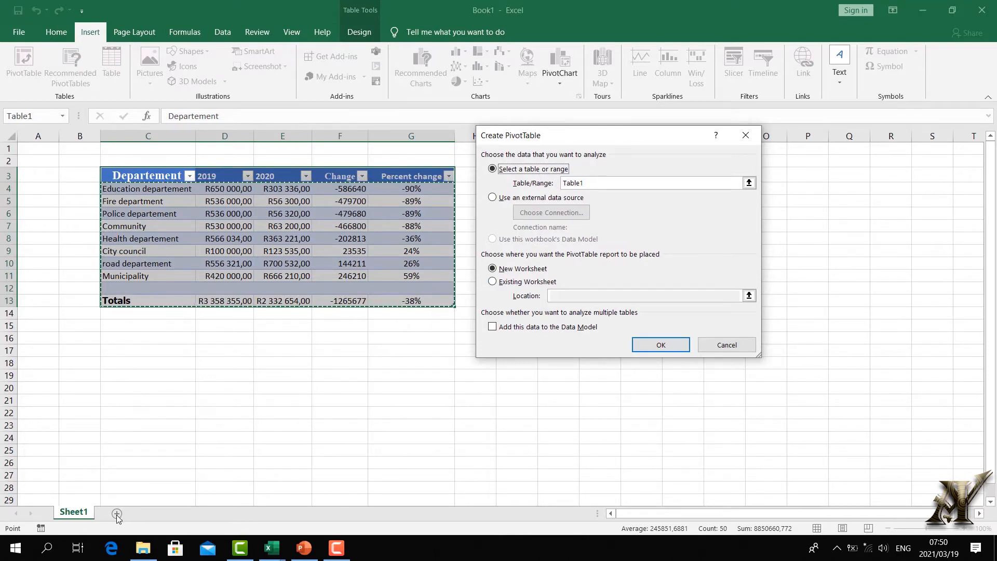
# Create the PivotTable from Table1 on the existing worksheet at cell S18.
pyautogui.click(493, 282)
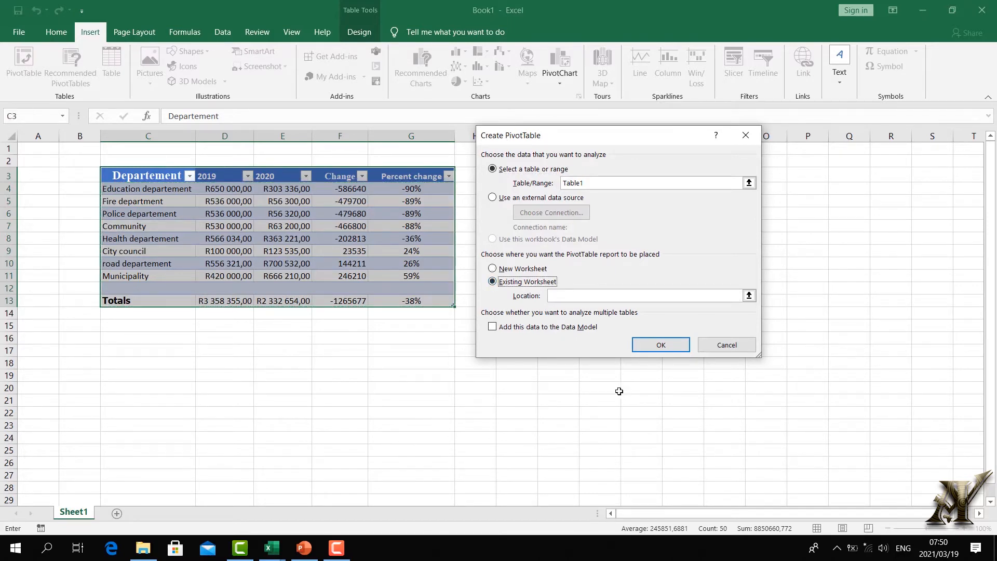
pyautogui.click(523, 269)
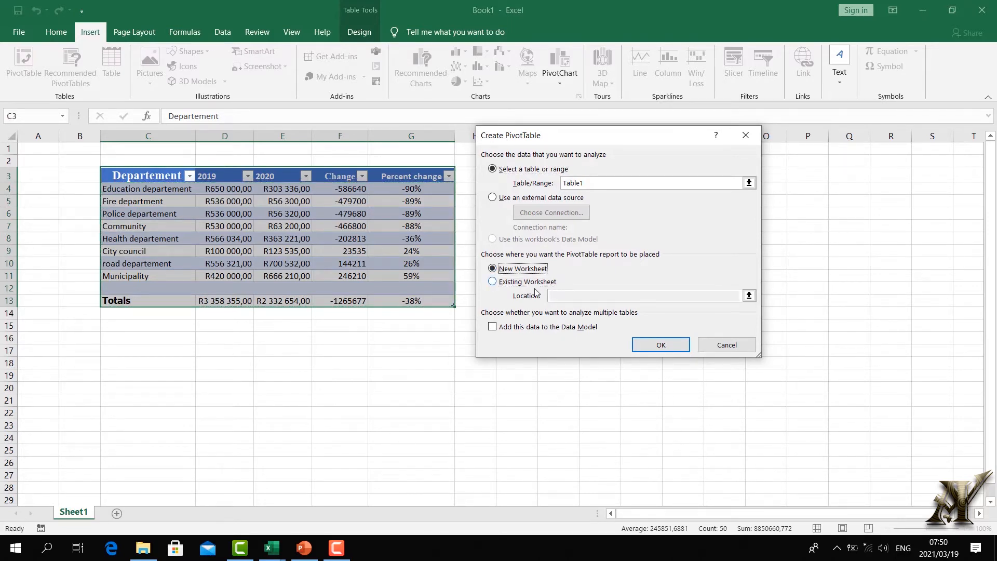
pyautogui.click(491, 283)
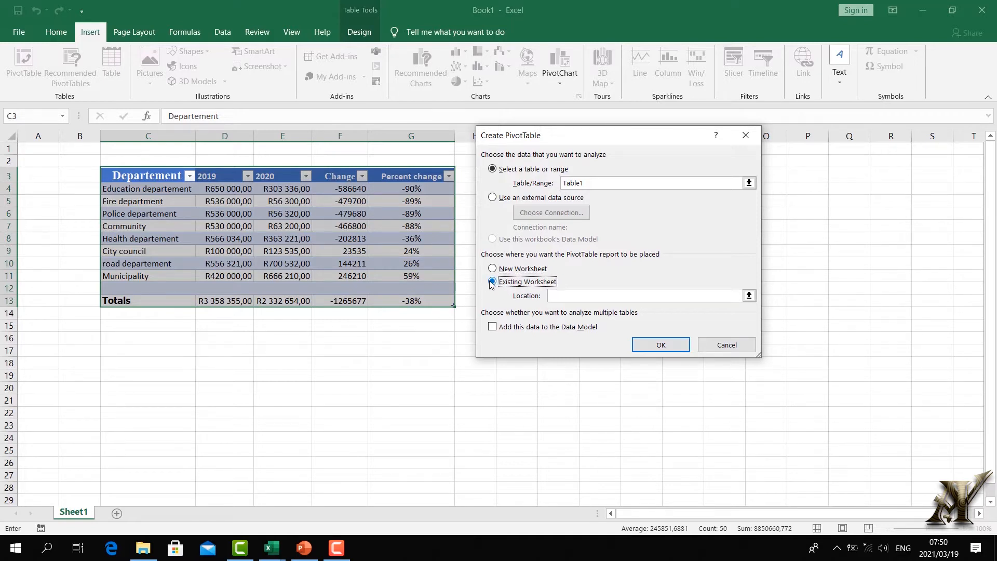
pyautogui.click(751, 295)
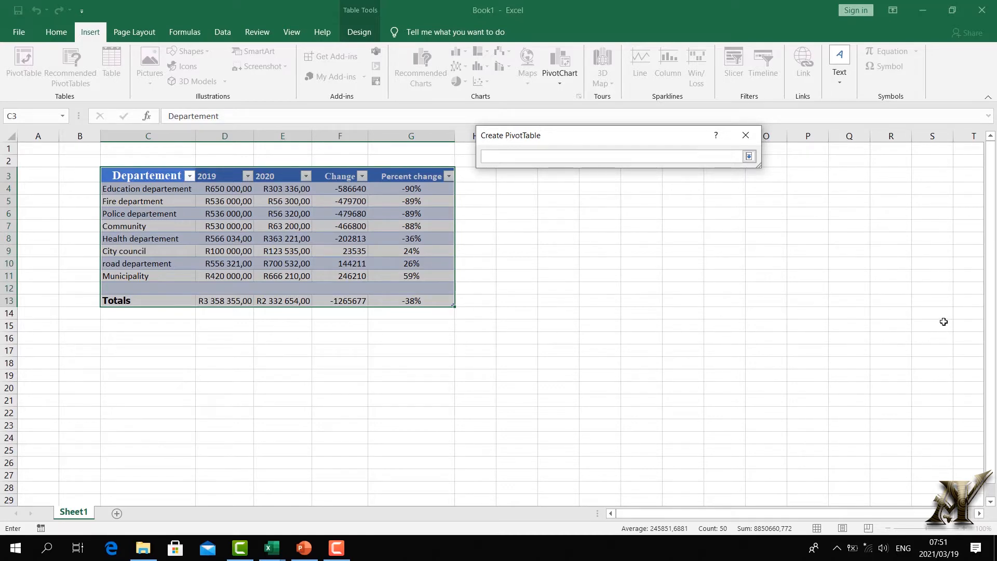
pyautogui.moveTo(682, 511); pyautogui.dragTo(716, 516)
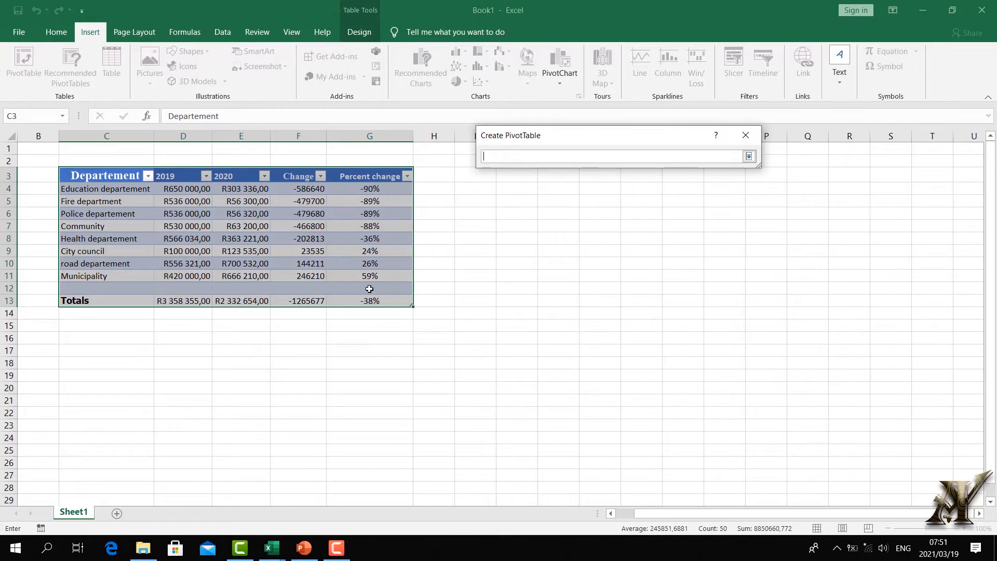
pyautogui.press('Return')
pyautogui.click(669, 351)
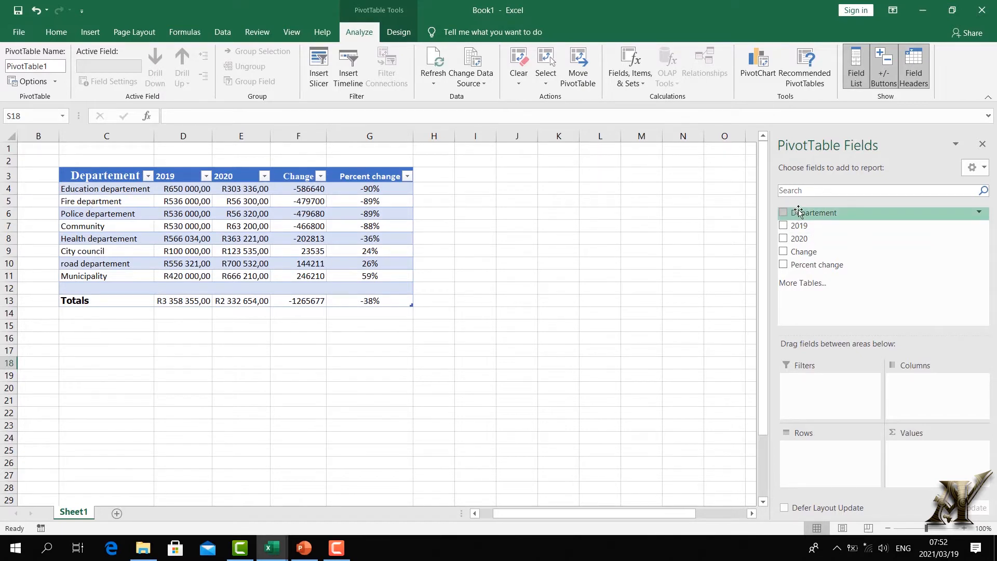
# Add the Departement field to the PivotTable's rows and the 2019 field to its columns.
pyautogui.moveTo(798, 212); pyautogui.dragTo(844, 241)
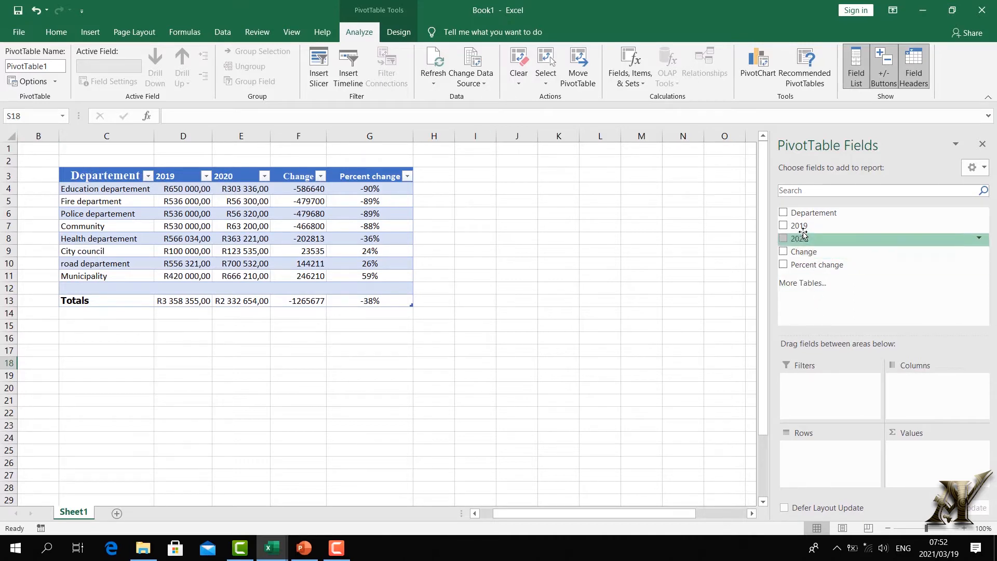
pyautogui.moveTo(810, 213); pyautogui.dragTo(846, 467)
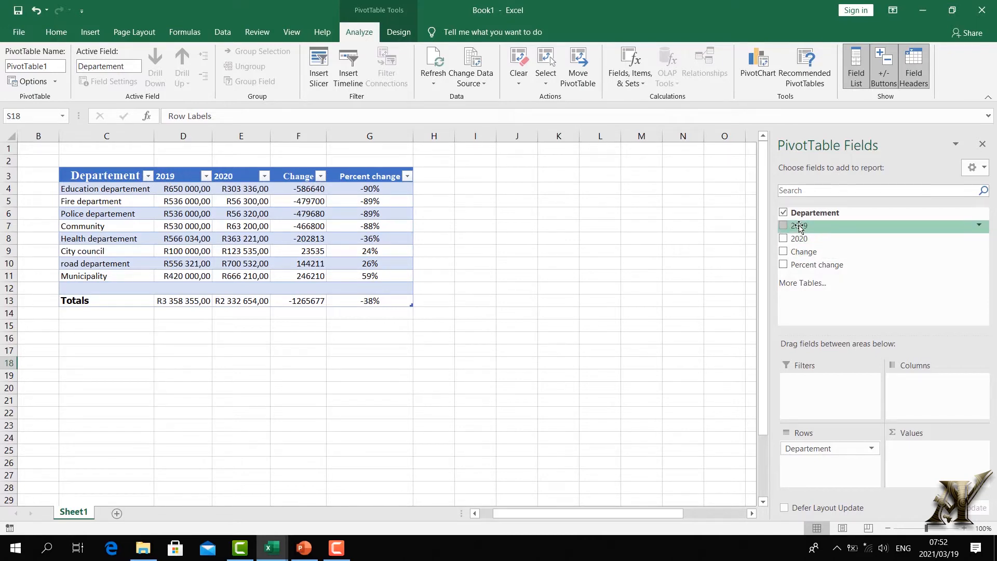
pyautogui.moveTo(802, 226); pyautogui.dragTo(911, 403)
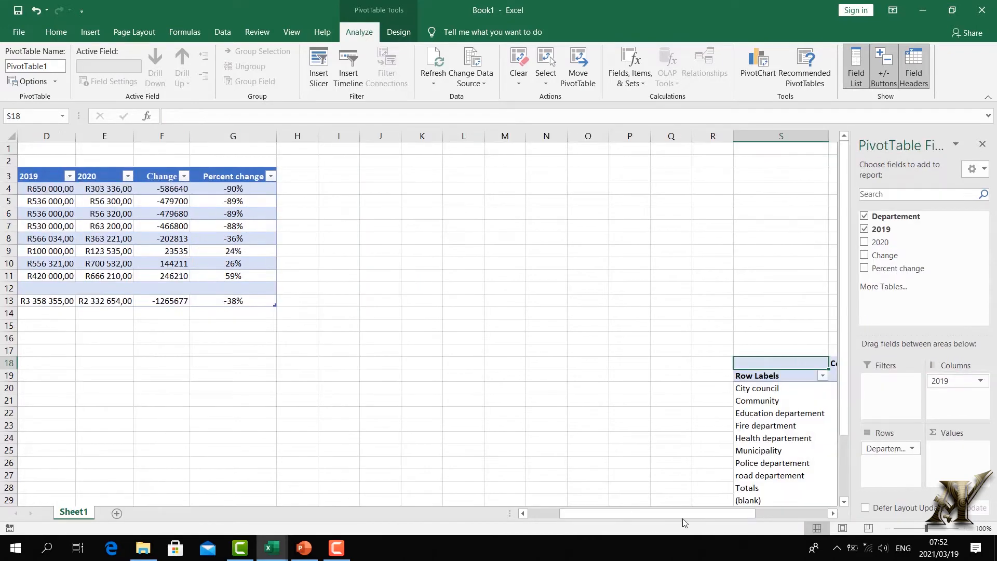
pyautogui.moveTo(678, 510); pyautogui.dragTo(751, 510)
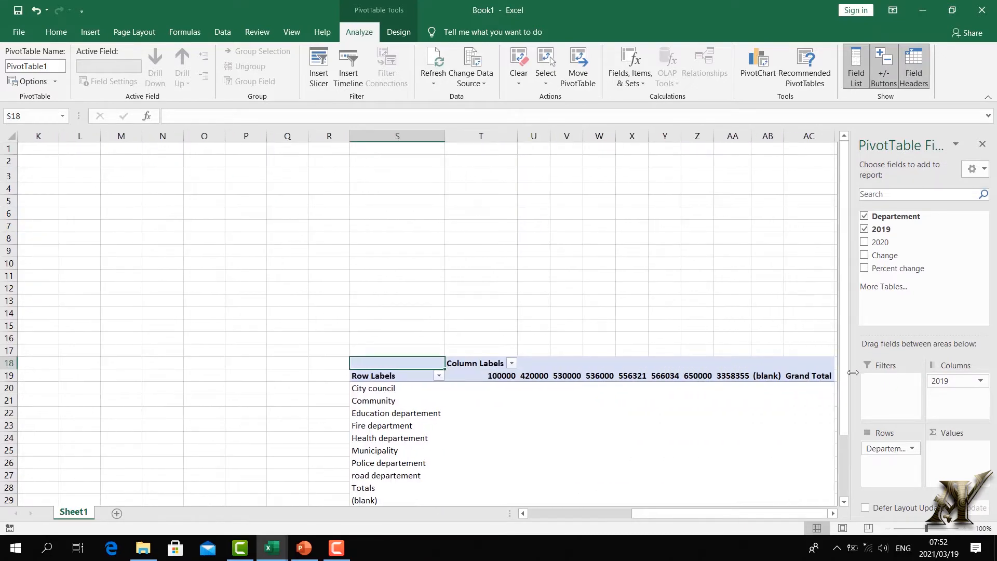
pyautogui.moveTo(841, 424); pyautogui.dragTo(842, 434)
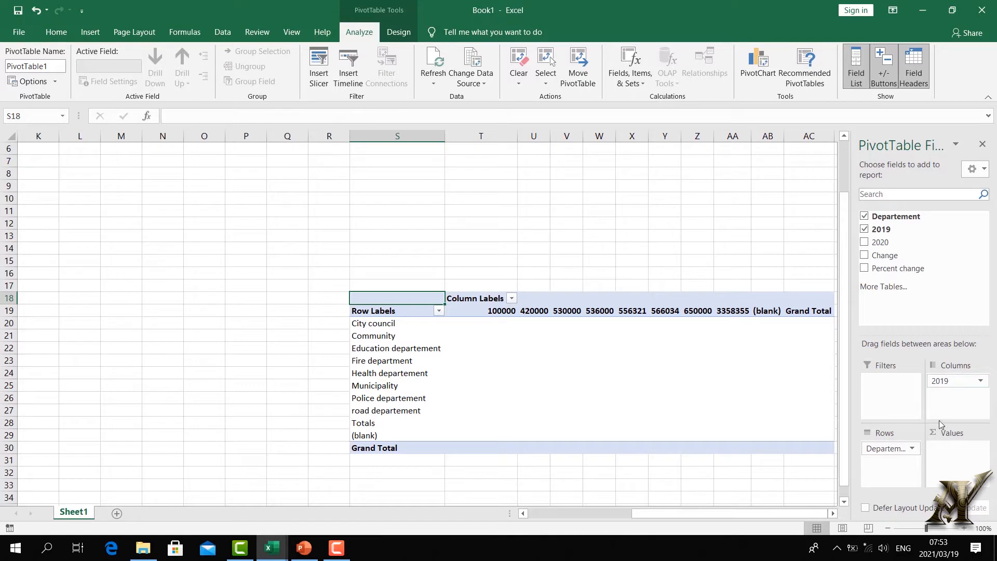
# Remove the 2019 field from the PivotTable's columns and move Departement from the rows to the columns.
pyautogui.click(952, 382)
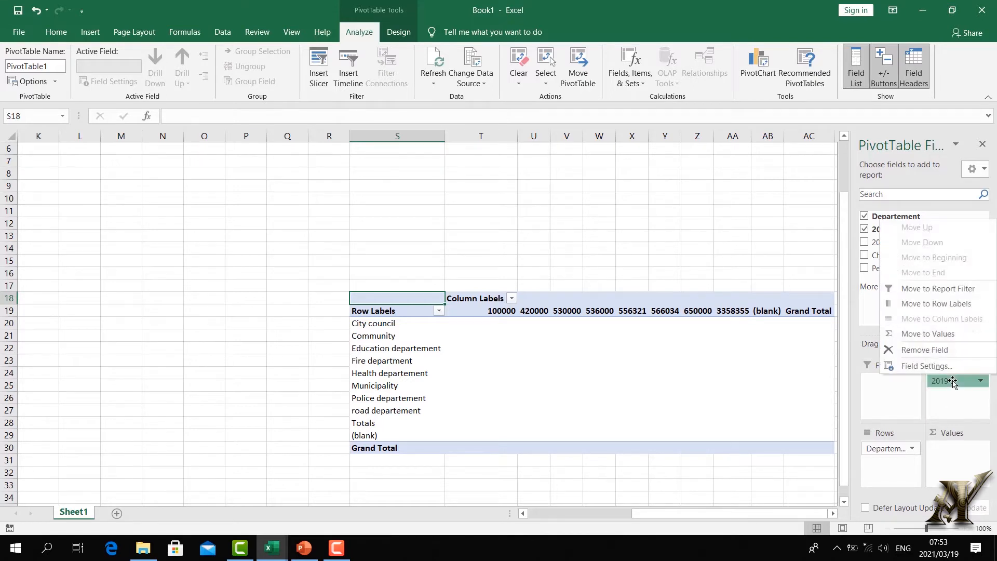
pyautogui.click(938, 350)
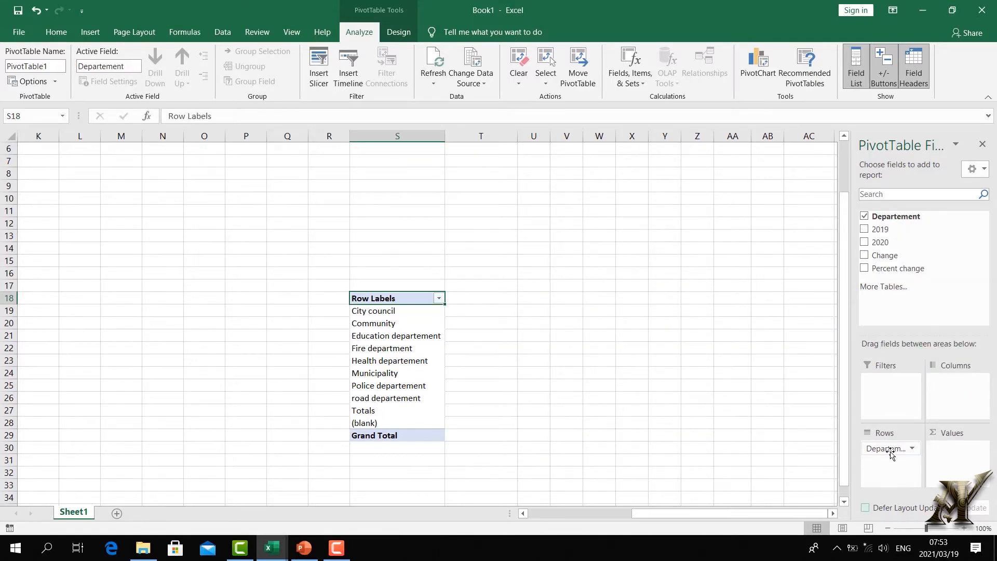
pyautogui.click(889, 448)
pyautogui.moveTo(888, 448); pyautogui.dragTo(958, 387)
pyautogui.moveTo(656, 513); pyautogui.dragTo(723, 503)
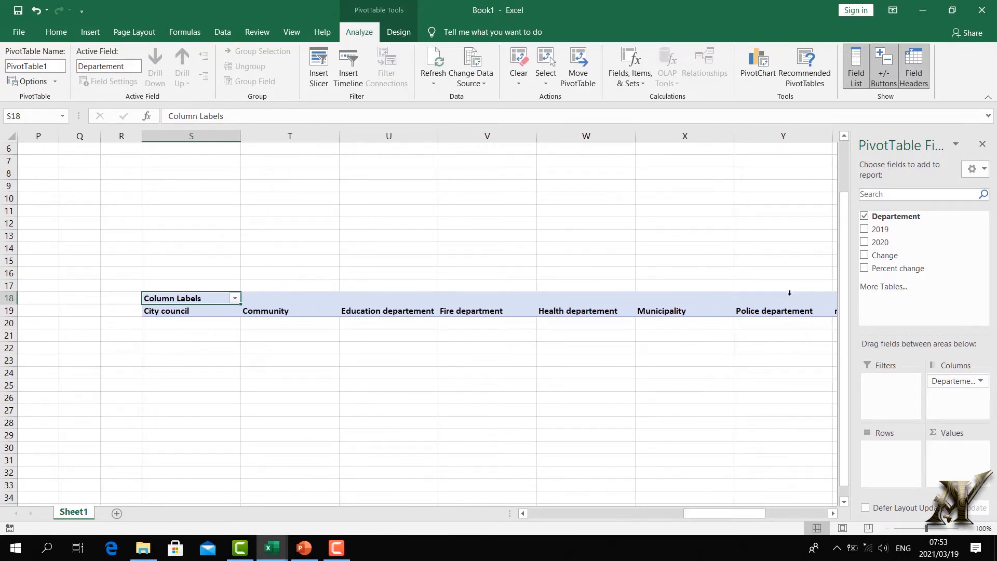
# Add the 2019 field to the PivotTable's rows and move it from there to the values.
pyautogui.moveTo(877, 229); pyautogui.dragTo(889, 456)
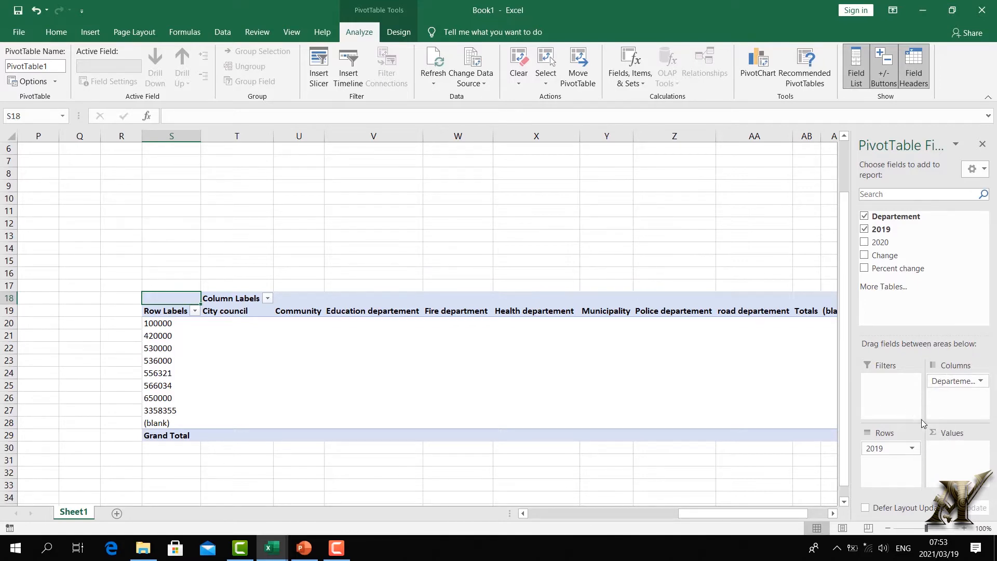
pyautogui.moveTo(752, 514); pyautogui.dragTo(561, 518)
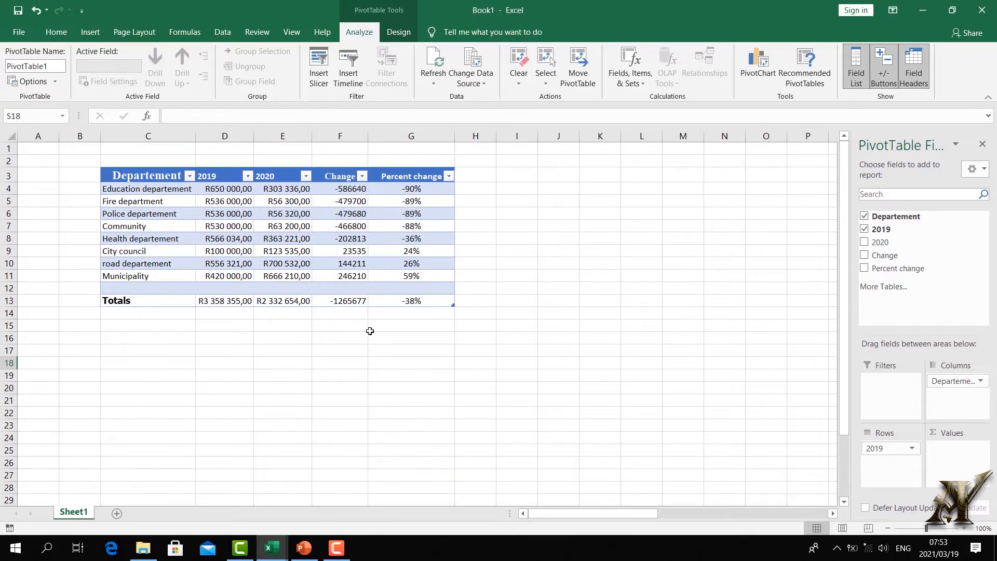
pyautogui.scroll(2, 384, 333)
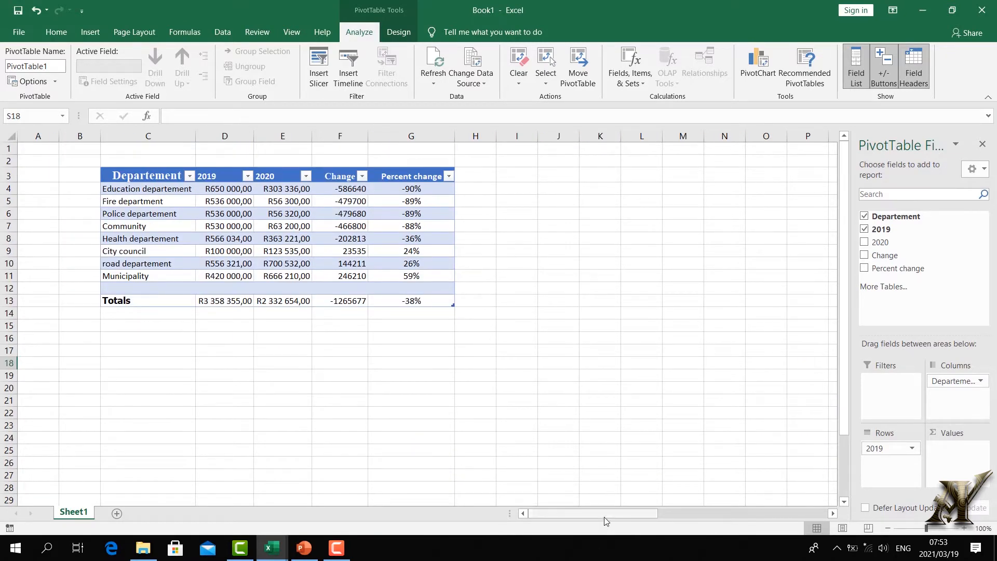
pyautogui.moveTo(603, 516); pyautogui.dragTo(746, 519)
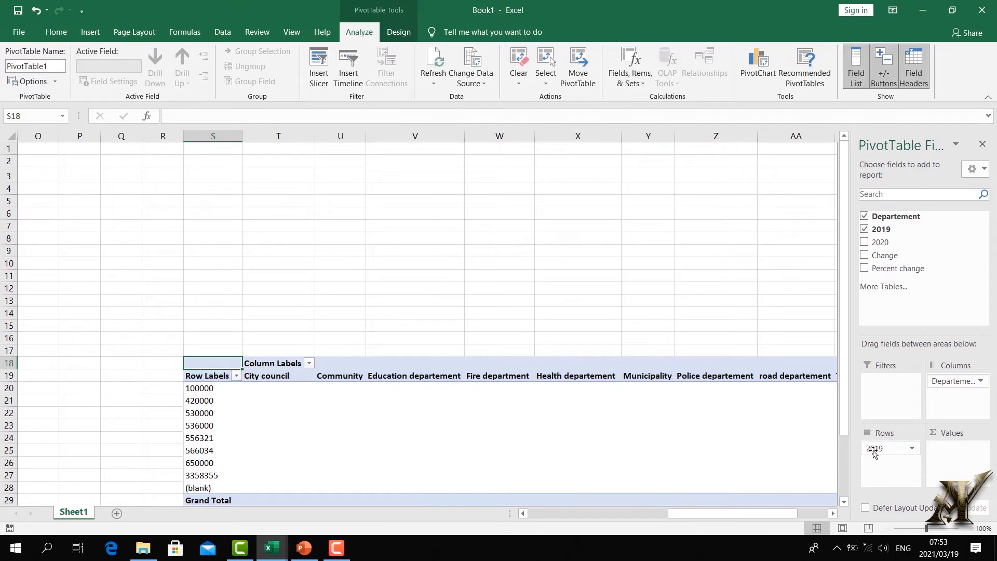
pyautogui.moveTo(874, 450); pyautogui.dragTo(946, 456)
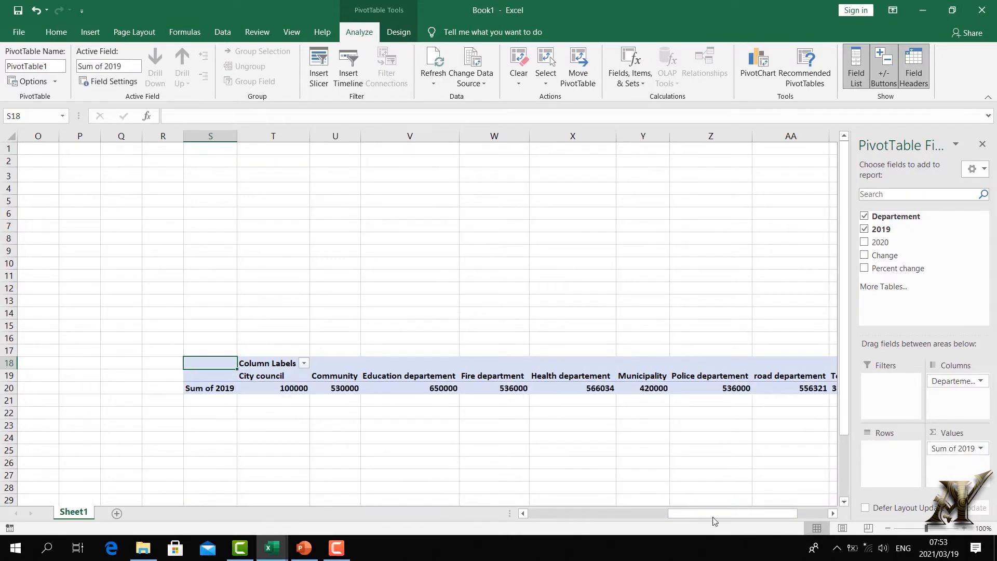
pyautogui.moveTo(708, 512); pyautogui.dragTo(738, 513)
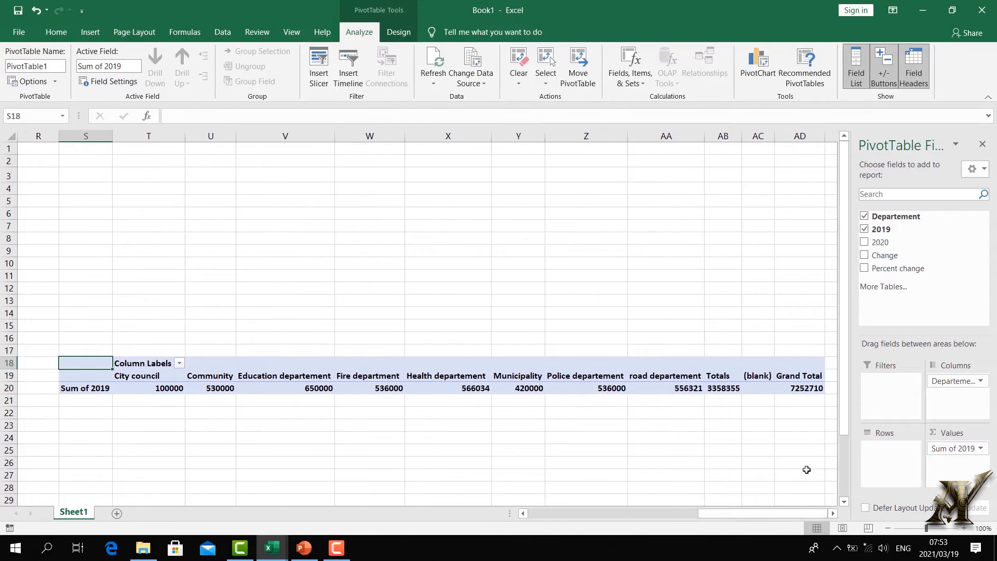
# Move the Departement field from the PivotTable's columns to its rows and from there to the filters.
pyautogui.moveTo(962, 384); pyautogui.dragTo(889, 450)
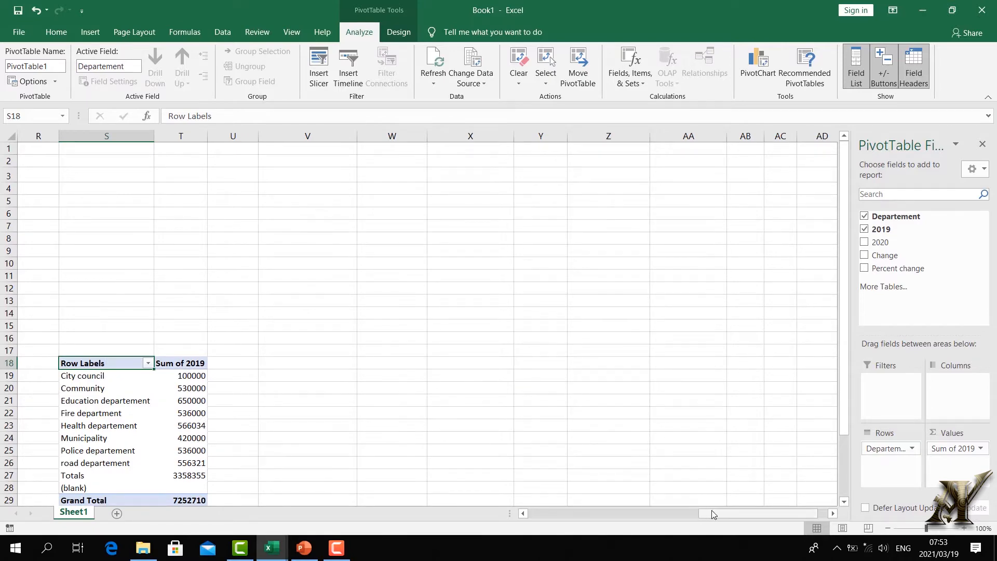
pyautogui.moveTo(701, 514); pyautogui.dragTo(562, 526)
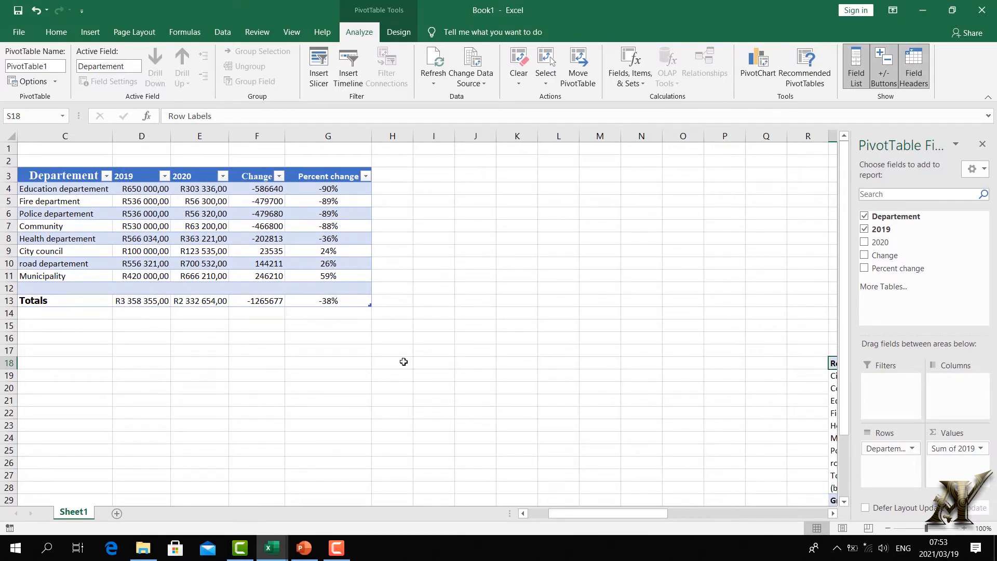
pyautogui.moveTo(585, 516); pyautogui.dragTo(653, 515)
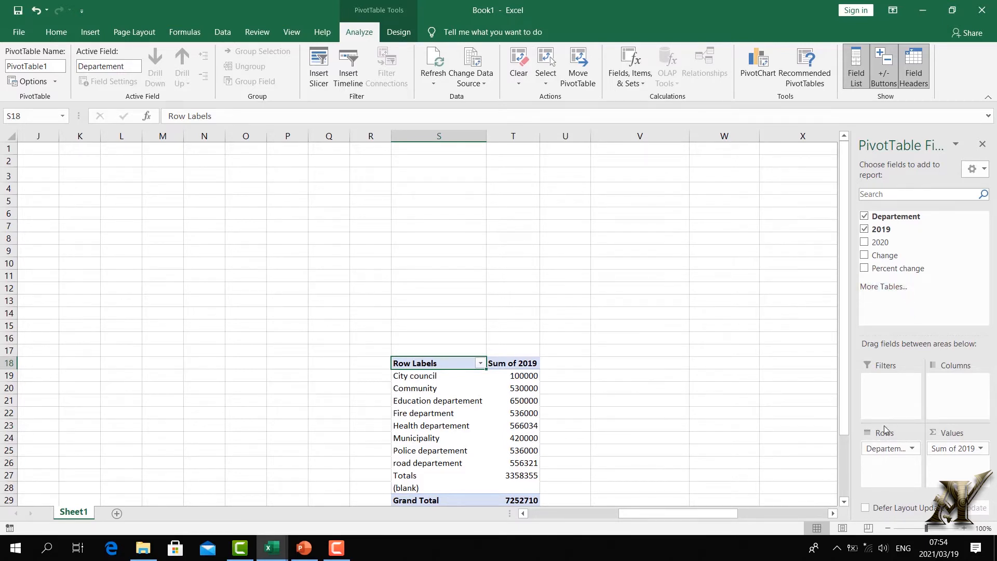
pyautogui.moveTo(886, 448); pyautogui.dragTo(903, 409)
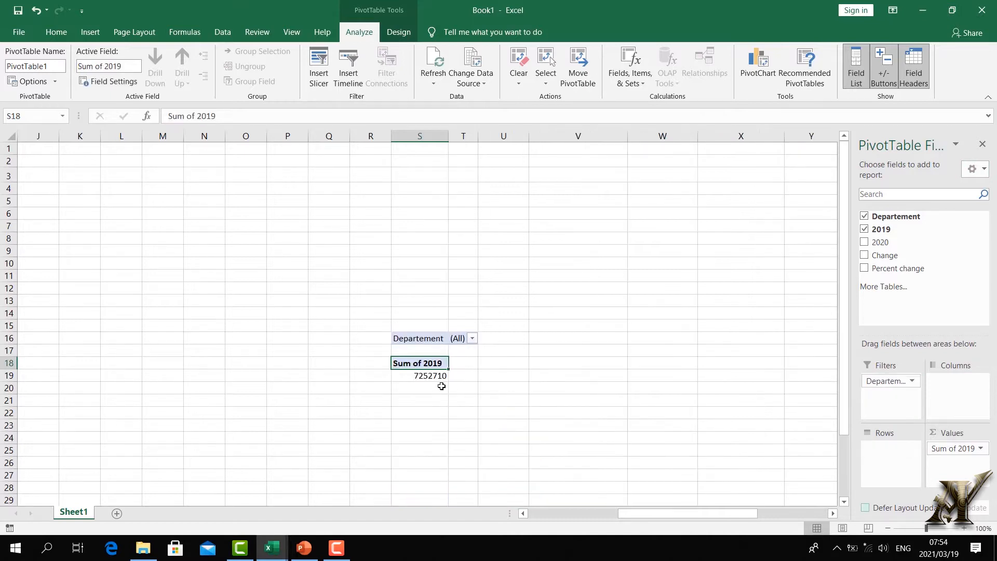
# Filter the PivotTable's Departement report filter to City council.
pyautogui.click(472, 338)
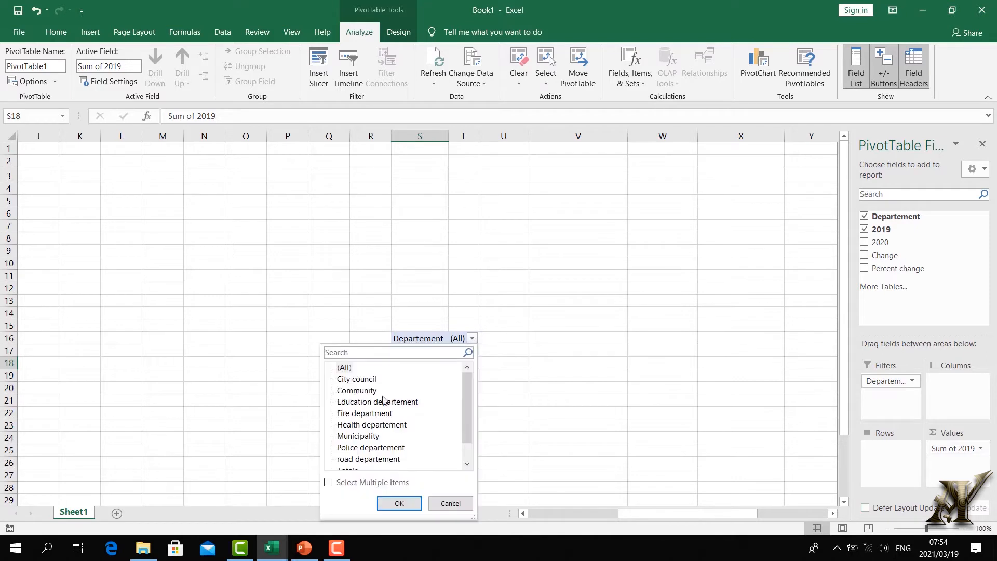
pyautogui.click(359, 380)
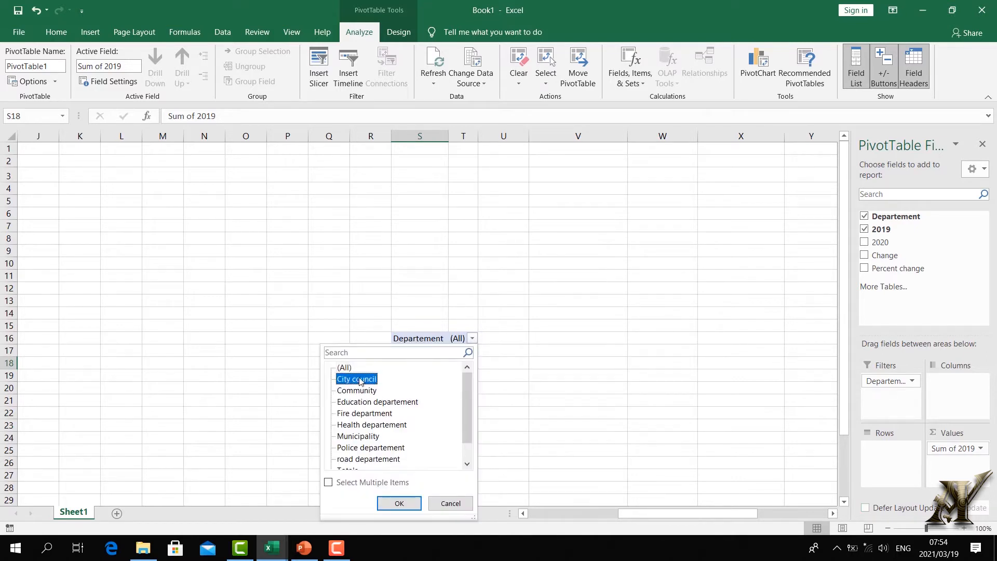
pyautogui.click(400, 504)
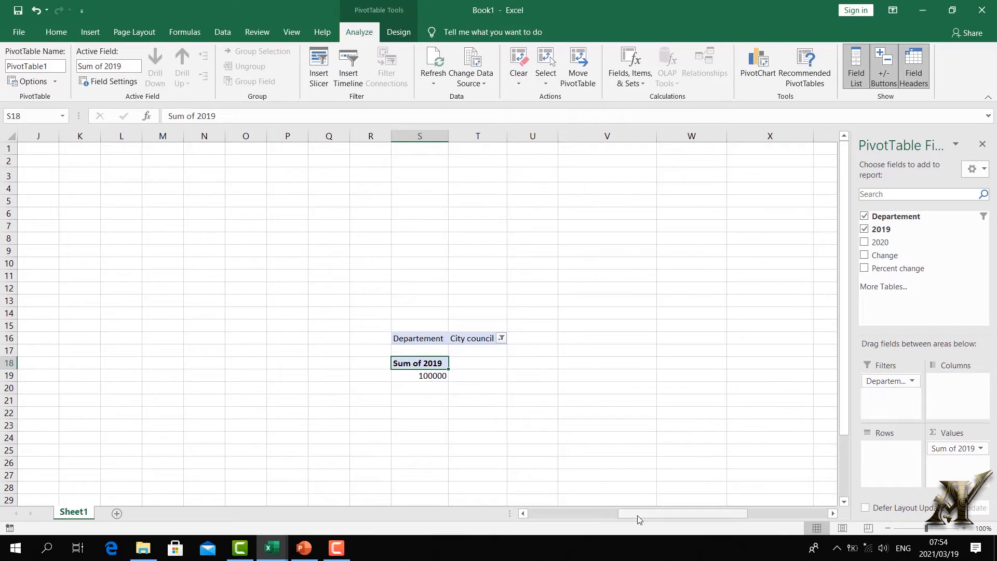
# Add the 2020 field to the PivotTable's values and select the source table C3:G13 for comparison.
pyautogui.moveTo(639, 514); pyautogui.dragTo(734, 512)
pyautogui.moveTo(883, 255); pyautogui.dragTo(944, 467)
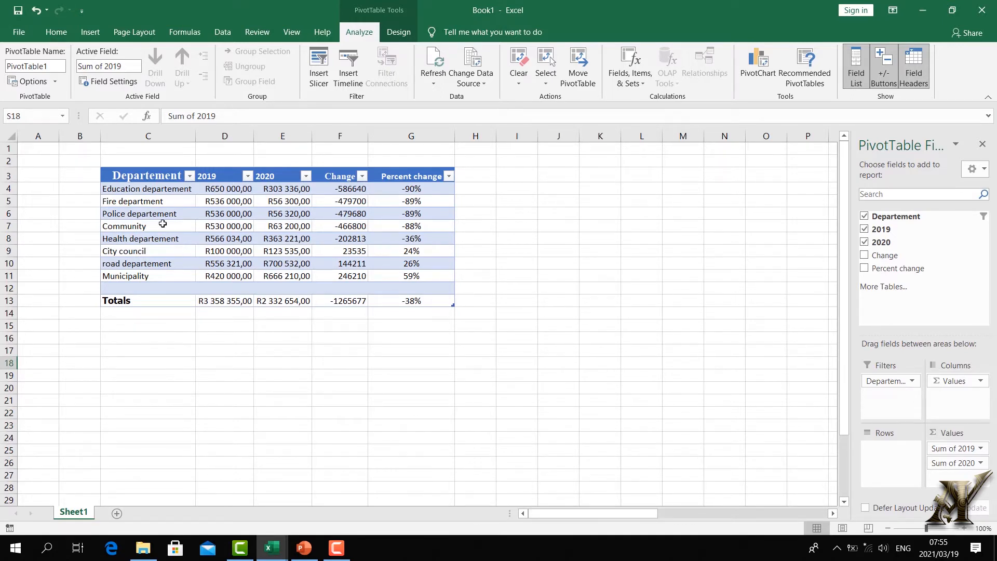
pyautogui.moveTo(111, 175); pyautogui.dragTo(332, 301)
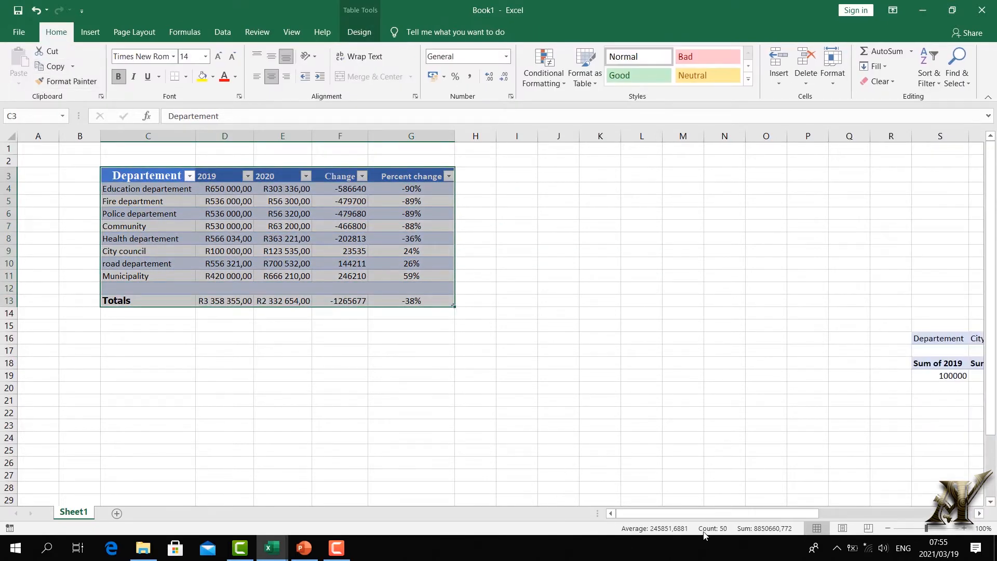
pyautogui.moveTo(695, 512); pyautogui.dragTo(814, 516)
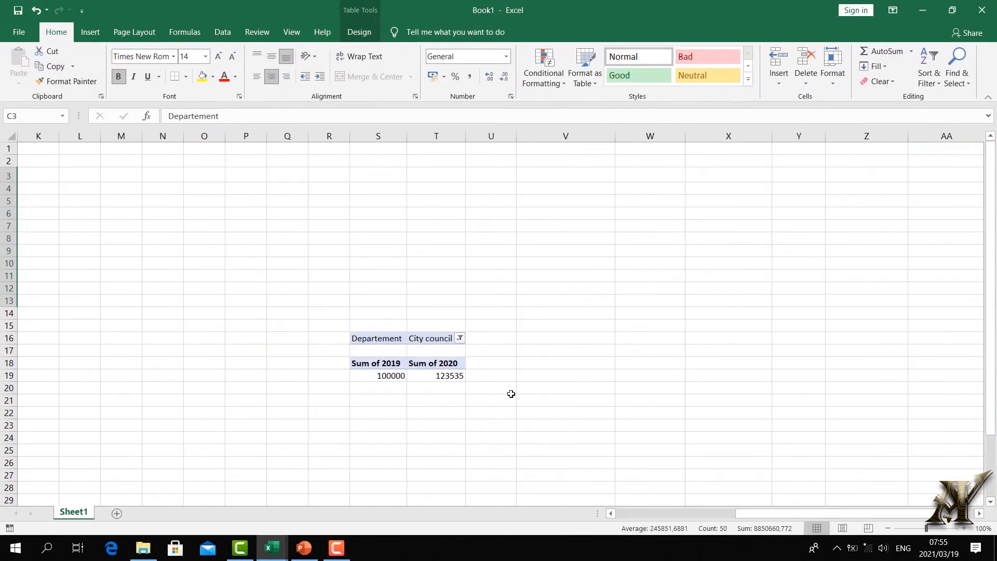
# Switch the Departement report filter from City council to Education departement.
pyautogui.click(438, 340)
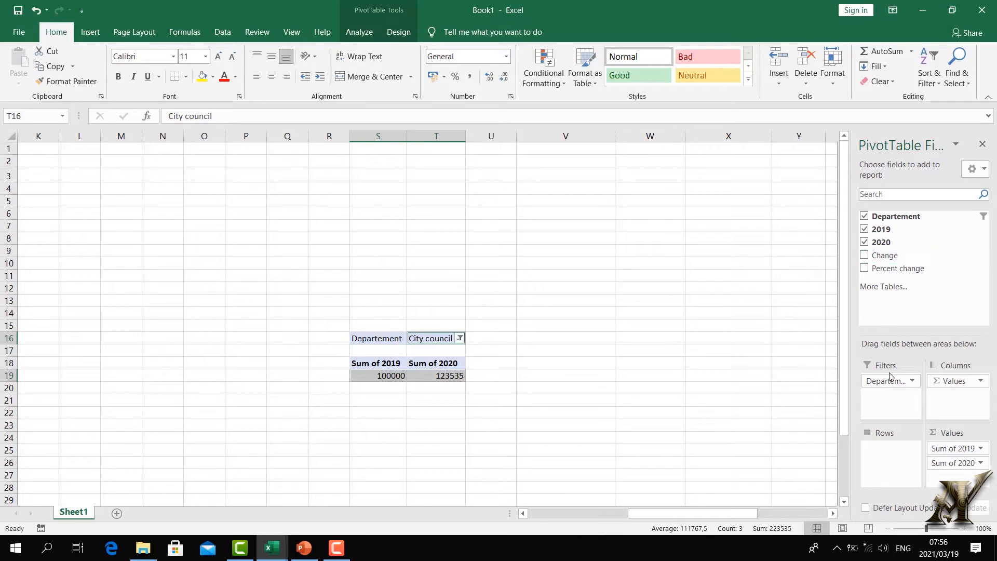
pyautogui.moveTo(885, 383); pyautogui.dragTo(575, 364)
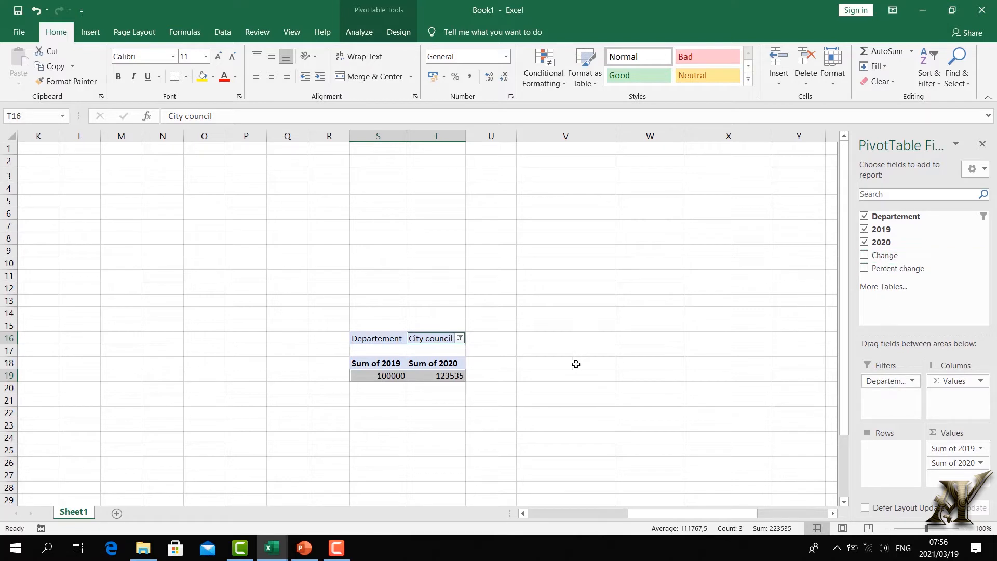
pyautogui.click(459, 338)
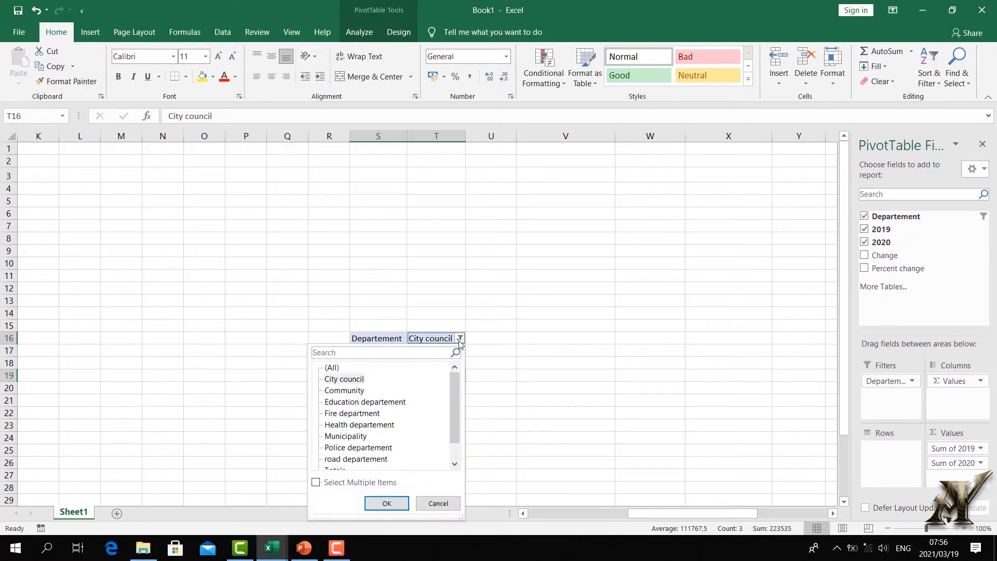
pyautogui.click(365, 402)
pyautogui.doubleClick(365, 410)
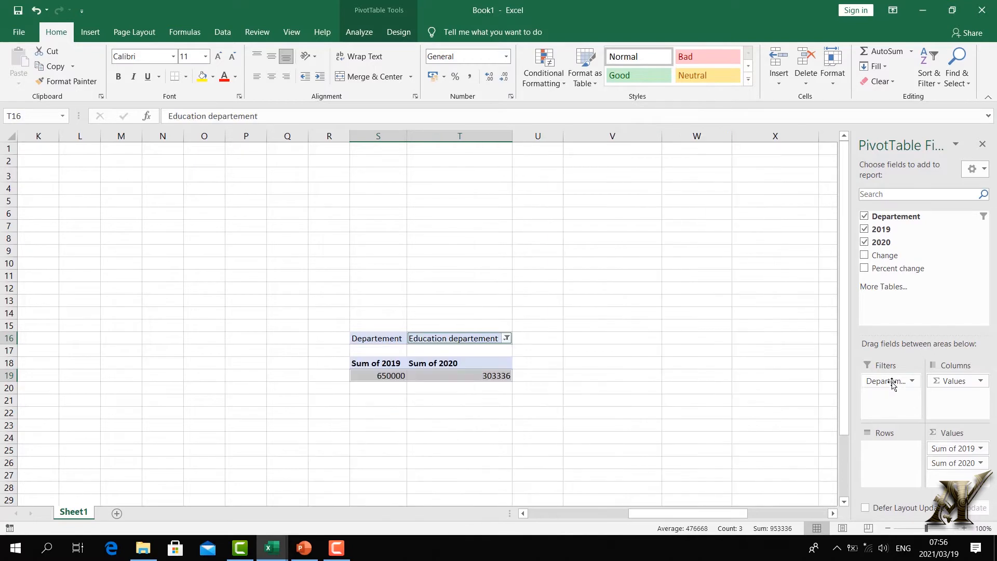
# Move the Departement field from the PivotTable's filters to its rows and back to the filters.
pyautogui.moveTo(891, 382); pyautogui.dragTo(892, 465)
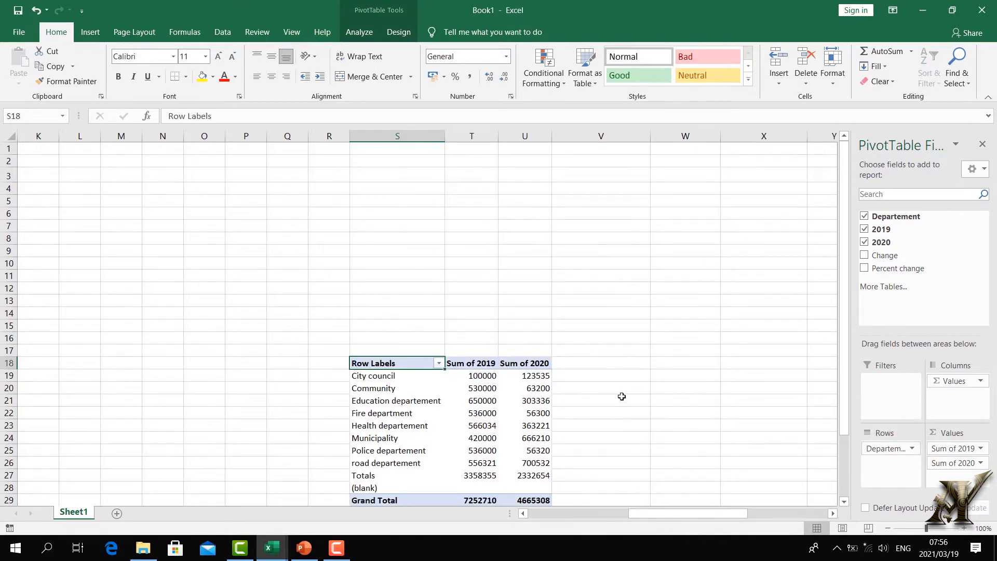
pyautogui.scroll(-2, 621, 398)
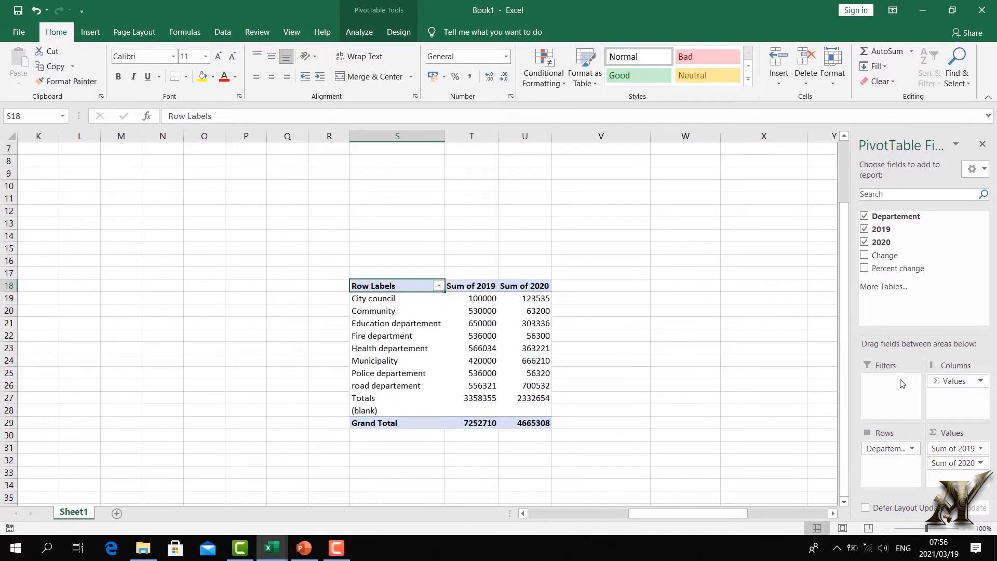
pyautogui.moveTo(895, 452); pyautogui.dragTo(890, 397)
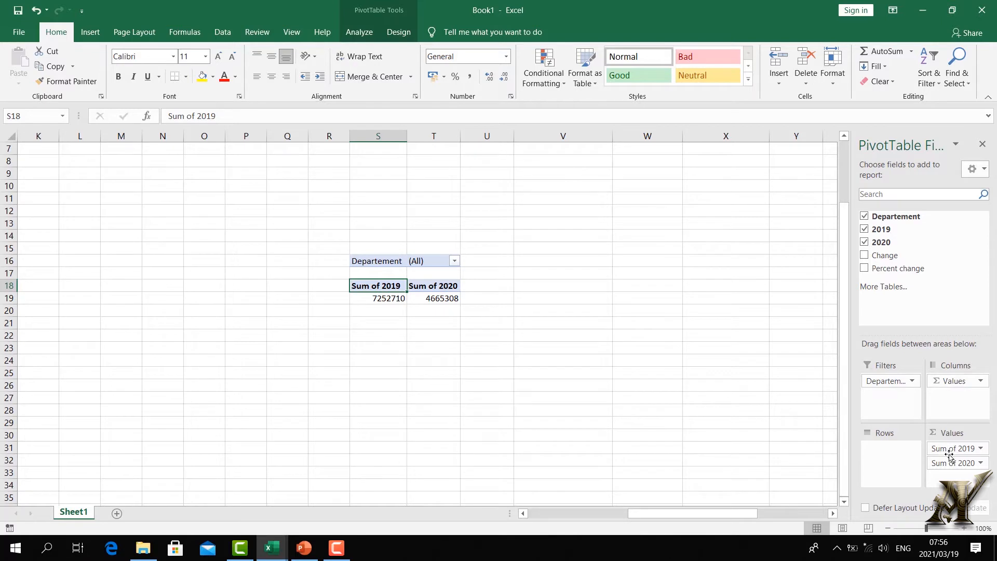
# Move the 2019 and 2020 fields to the PivotTable's rows and back to the values, and place Departement in the rows.
pyautogui.moveTo(952, 450); pyautogui.dragTo(906, 460)
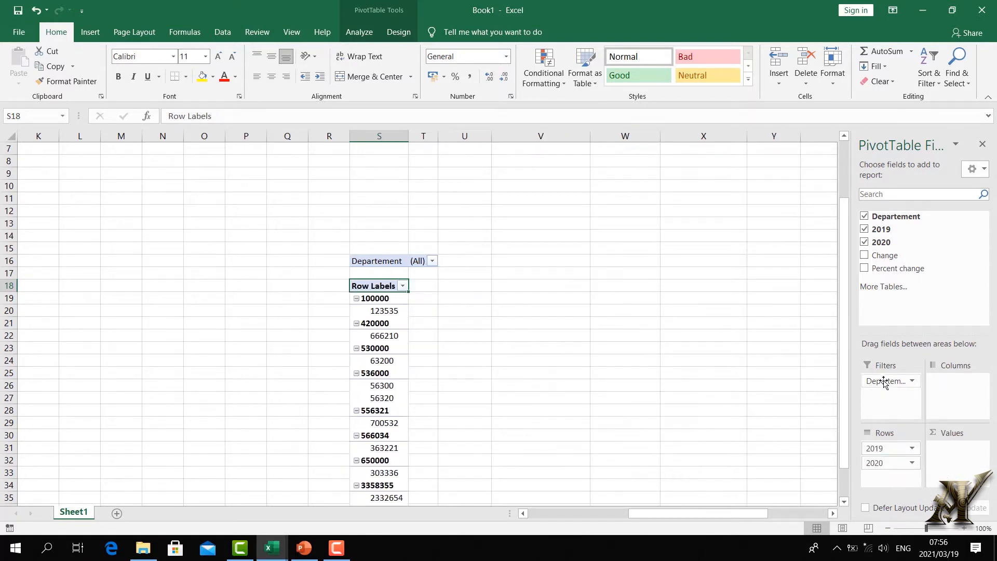
pyautogui.moveTo(883, 382); pyautogui.dragTo(950, 392)
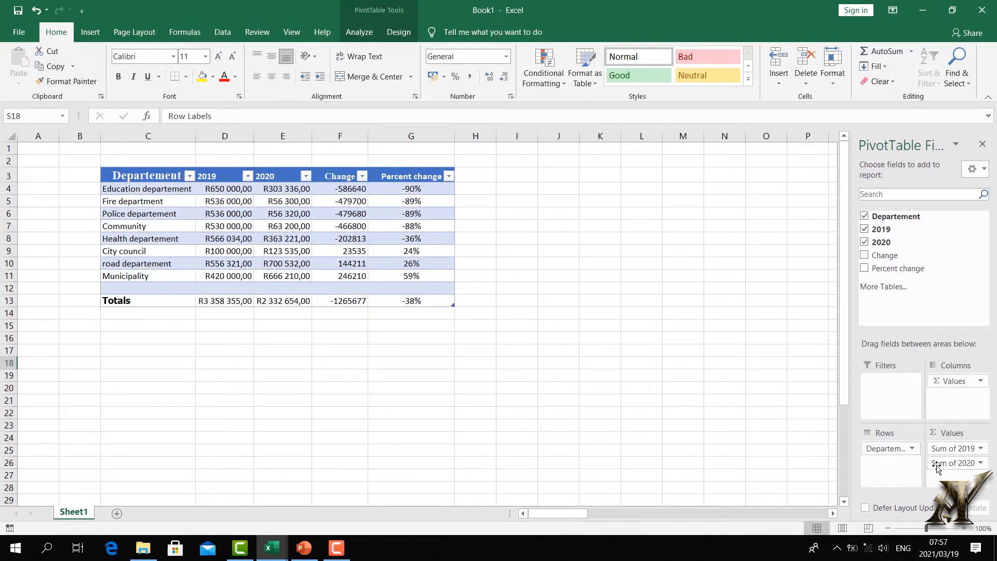
# Add the Change field to the PivotTable's values below Sum of 2020.
pyautogui.click(943, 463)
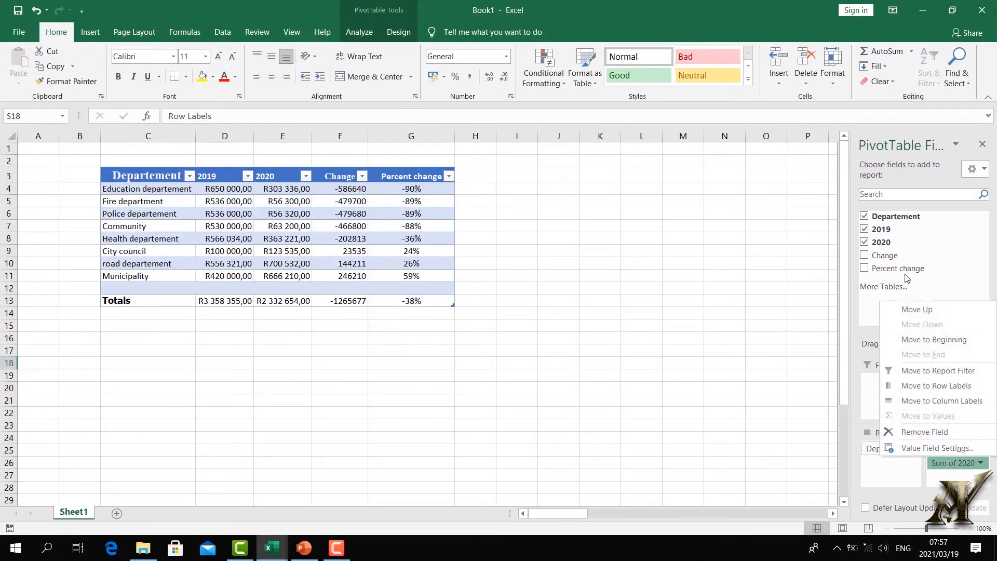
pyautogui.moveTo(891, 257); pyautogui.dragTo(950, 476)
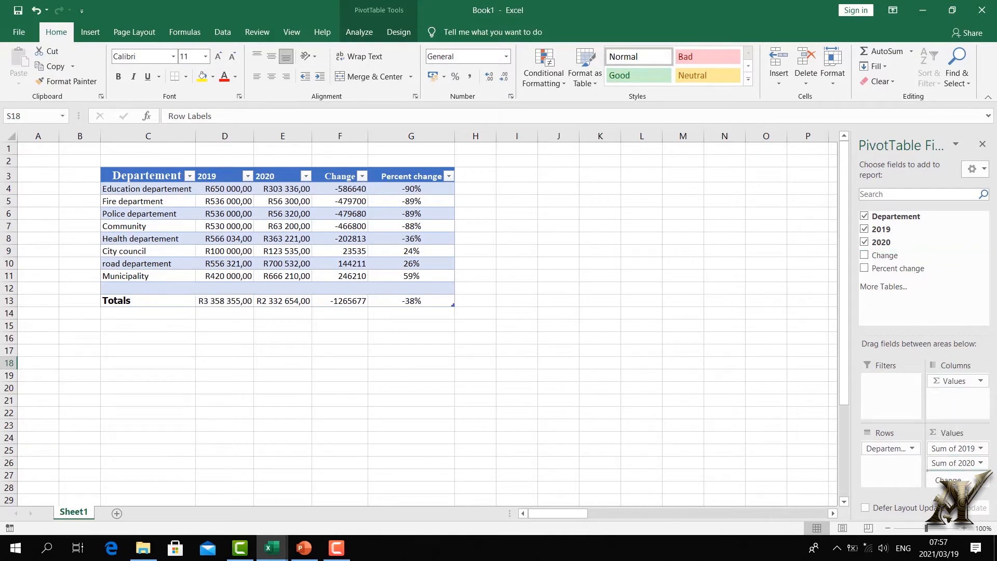
pyautogui.moveTo(538, 513); pyautogui.dragTo(626, 512)
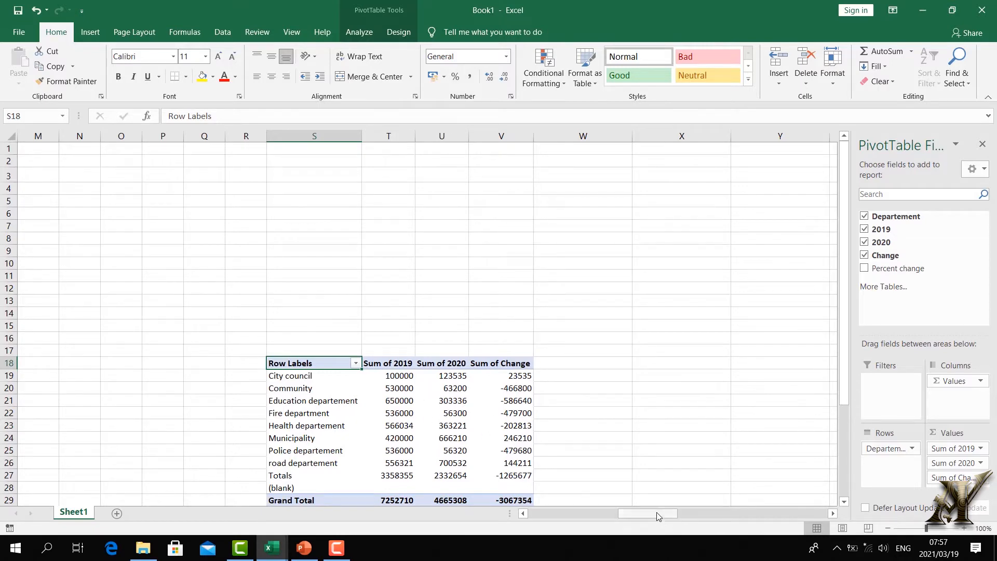
pyautogui.moveTo(656, 512)
pyautogui.mouseDown()
pyautogui.moveTo(529, 511)
pyautogui.moveTo(622, 521)
pyautogui.moveTo(530, 521)
pyautogui.moveTo(652, 521)
pyautogui.mouseUp()
# Move the Departement field from the rows to the report filter and filter it to Education departement.
pyautogui.moveTo(881, 454); pyautogui.dragTo(888, 407)
pyautogui.moveTo(652, 518); pyautogui.dragTo(572, 513)
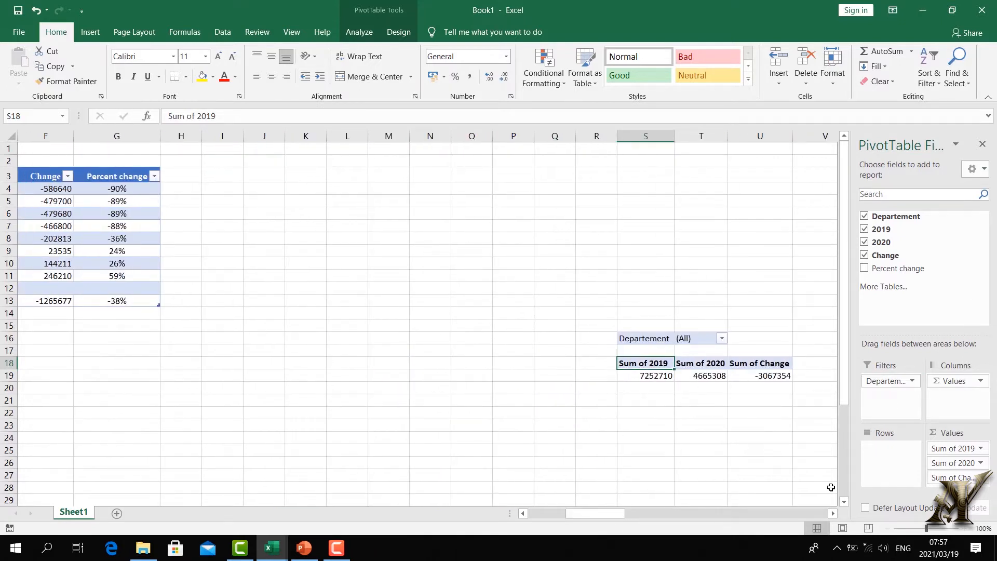
pyautogui.click(721, 339)
pyautogui.click(623, 402)
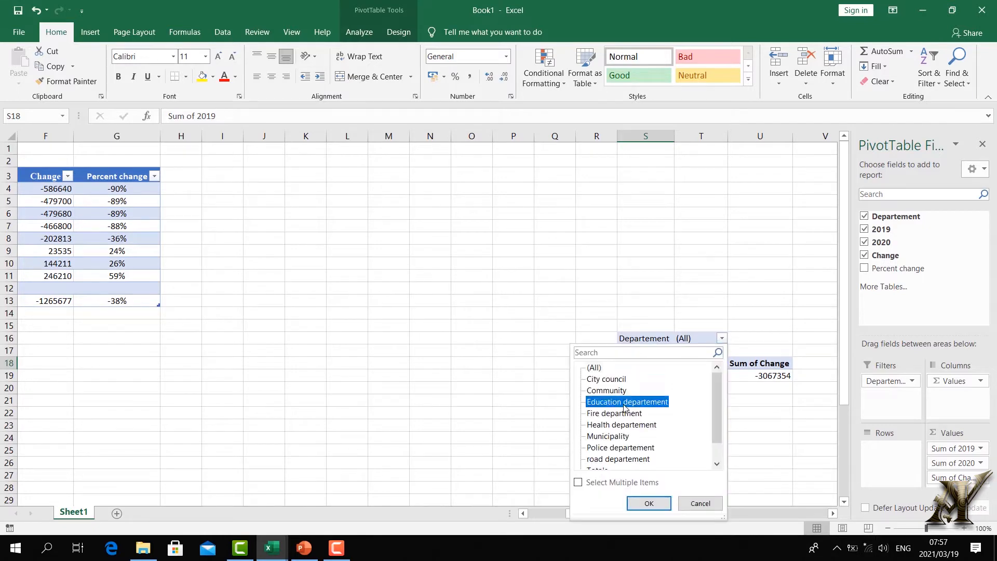
pyautogui.click(649, 503)
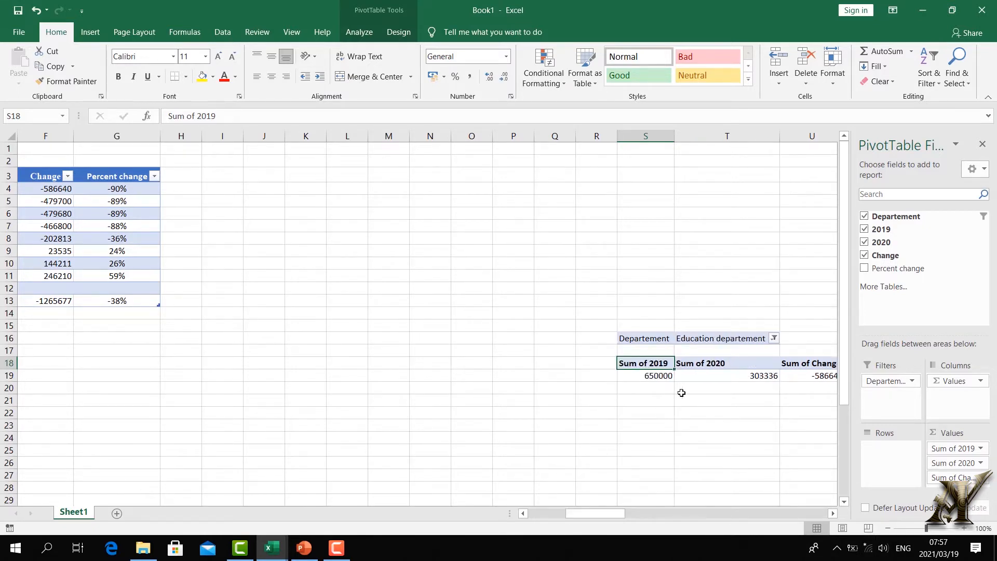
# Close the PivotTable field list and set the range S15:U21 around the PivotTable as the print area.
pyautogui.moveTo(602, 516); pyautogui.dragTo(644, 514)
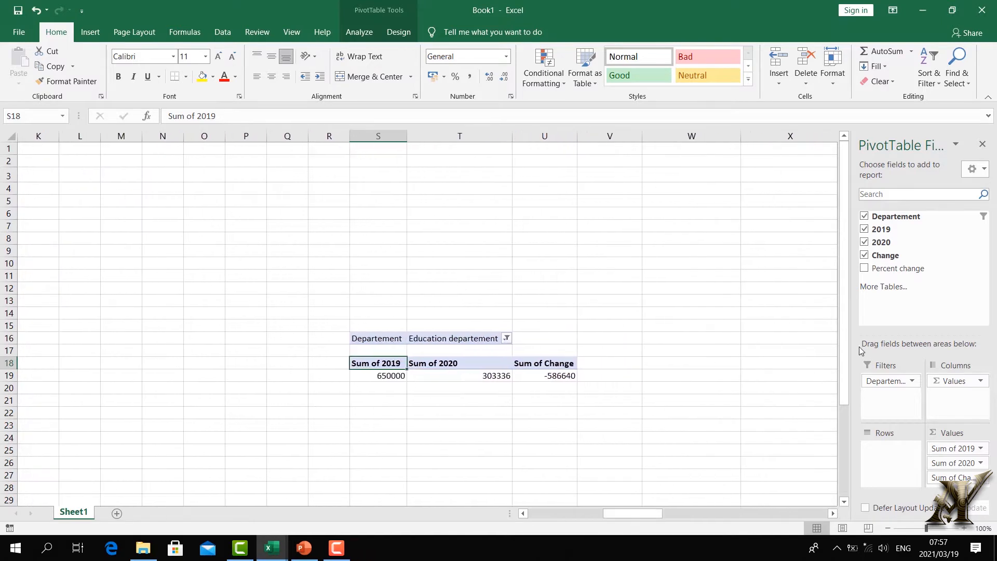
pyautogui.click(982, 143)
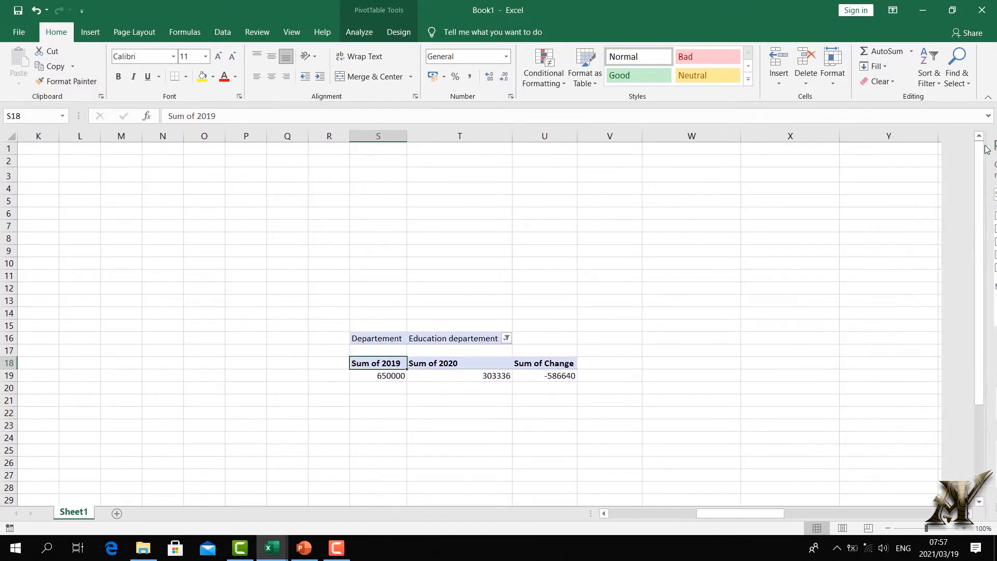
pyautogui.moveTo(573, 398)
pyautogui.mouseDown()
pyautogui.moveTo(451, 350)
pyautogui.moveTo(381, 340)
pyautogui.moveTo(555, 406)
pyautogui.mouseUp()
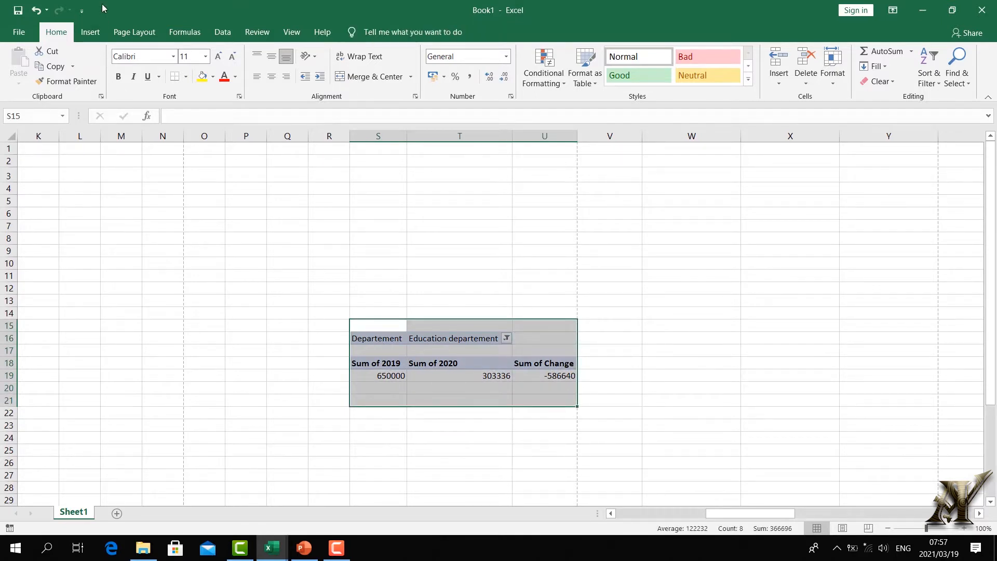
pyautogui.click(134, 34)
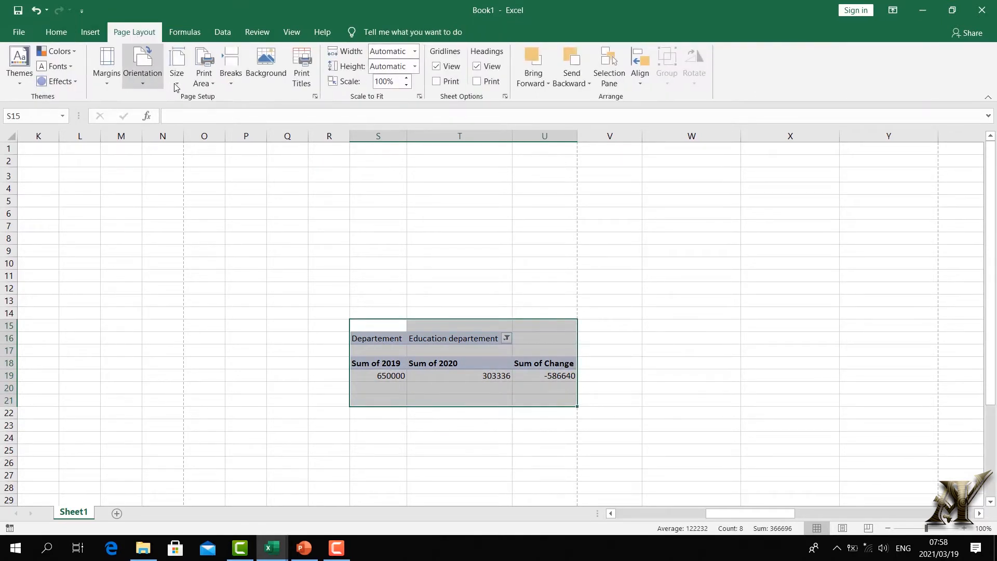
pyautogui.click(211, 81)
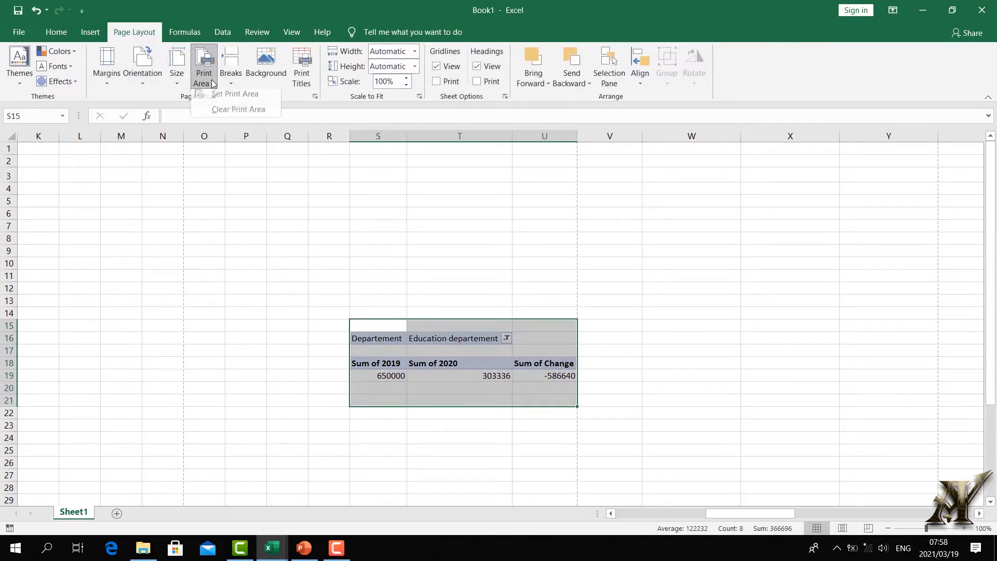
pyautogui.click(238, 98)
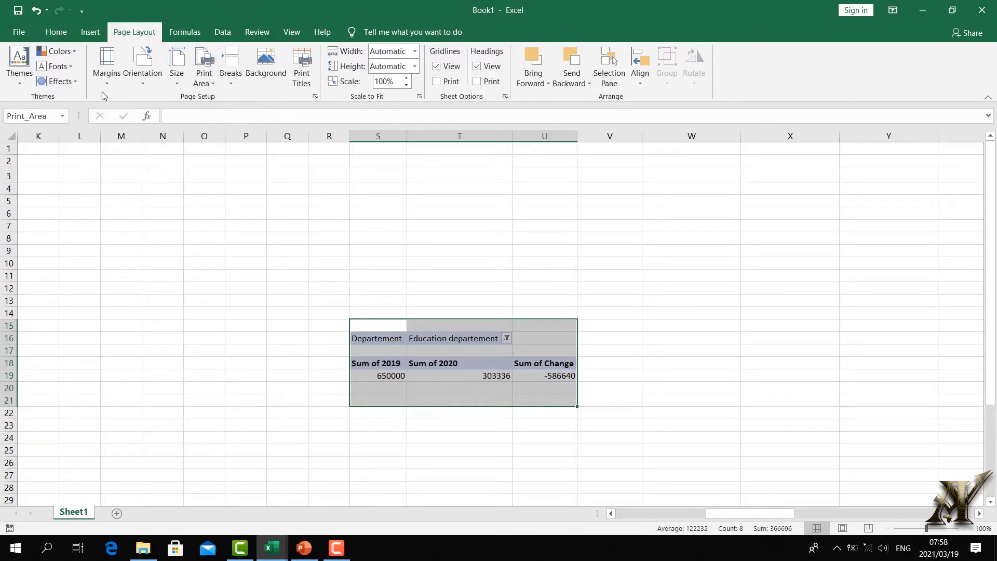
# Check the print preview of the PivotTable's print area, return to the sheet and select cell P16.
pyautogui.click(19, 31)
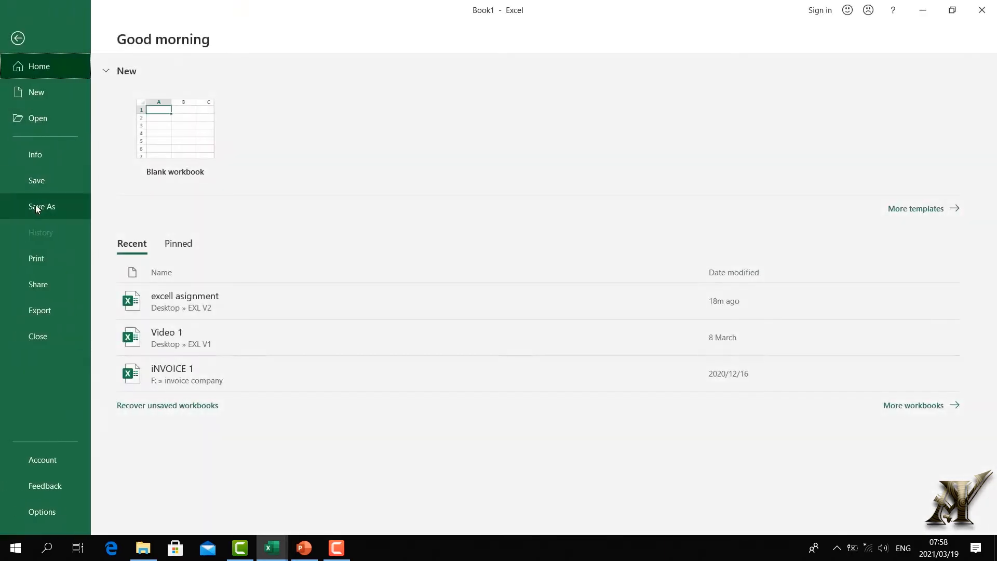
pyautogui.click(52, 258)
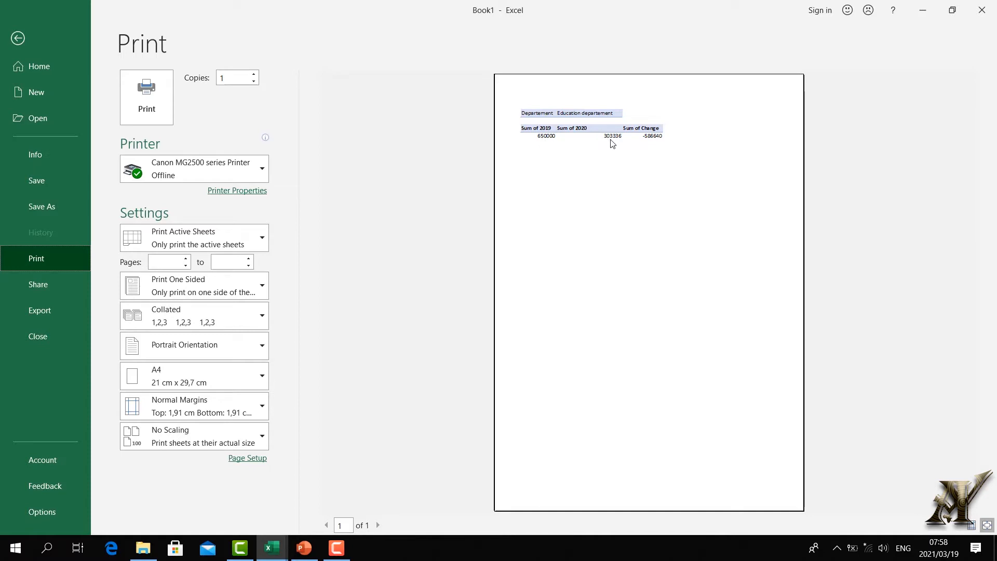
pyautogui.click(18, 39)
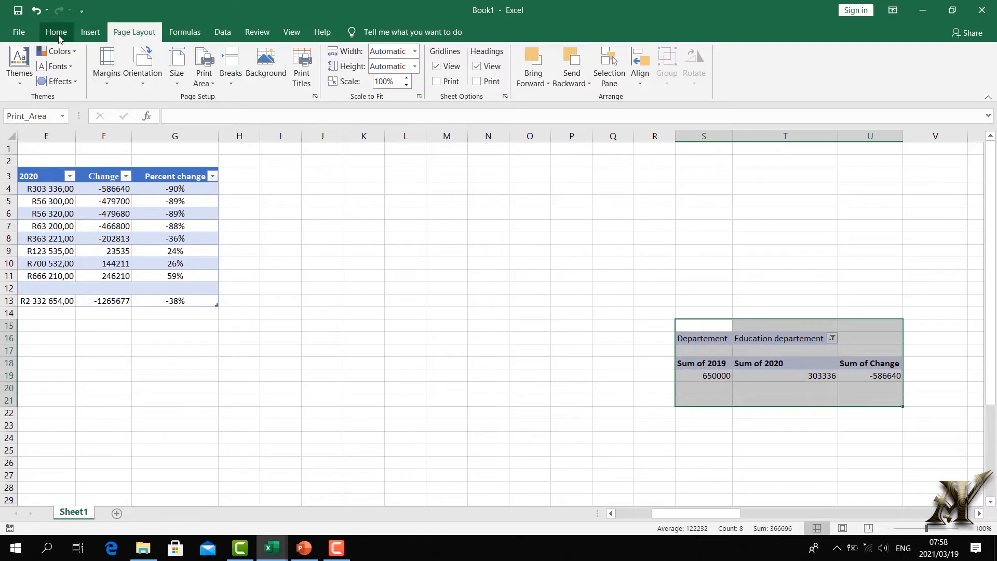
pyautogui.click(571, 339)
pyautogui.moveTo(669, 515); pyautogui.dragTo(670, 515)
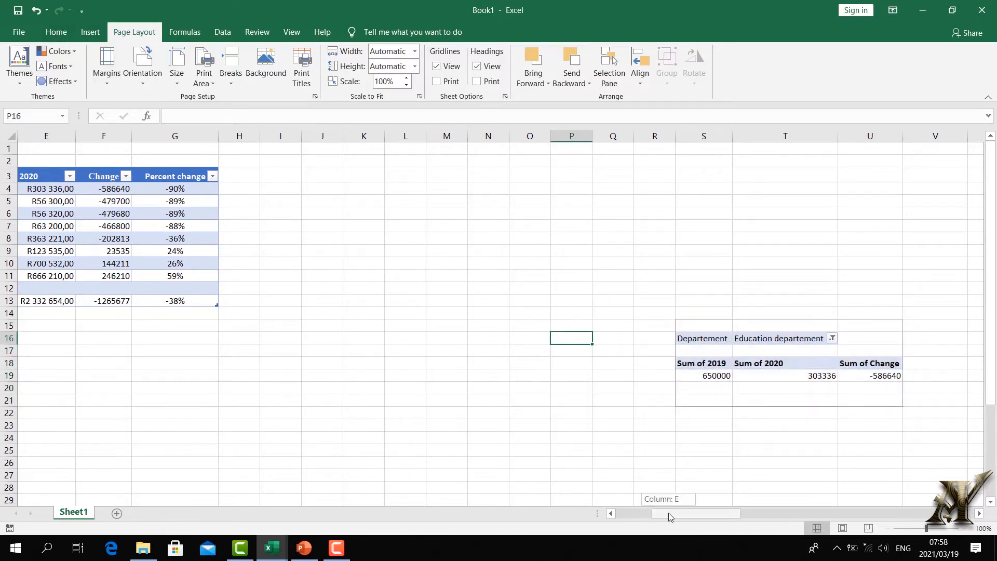
# Create a PivotTable from the department budget table C3:G13 on a new worksheet, check the source on Sheet1 and return to Sheet2.
pyautogui.moveTo(670, 516); pyautogui.dragTo(632, 516)
pyautogui.moveTo(146, 176); pyautogui.dragTo(376, 295)
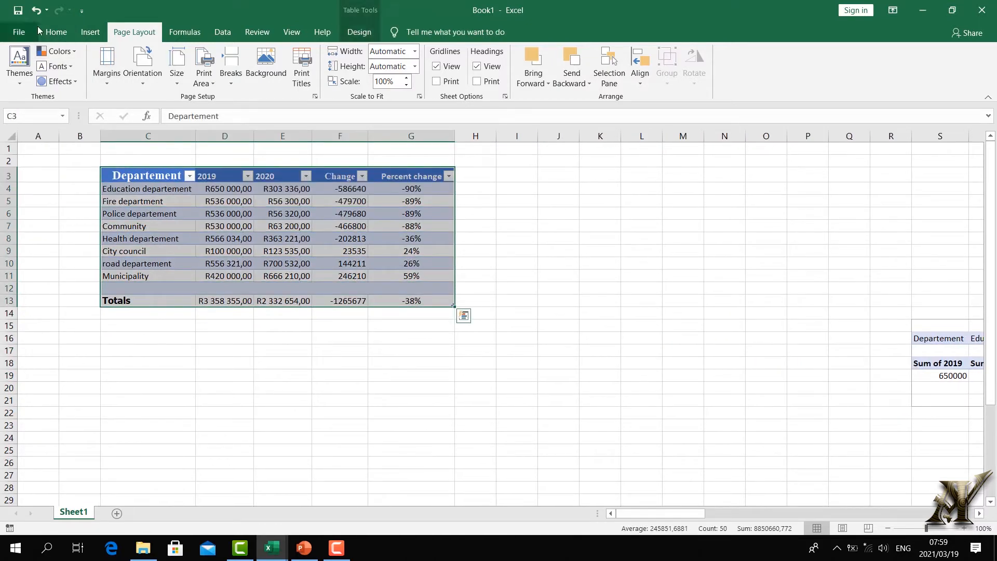
pyautogui.click(89, 33)
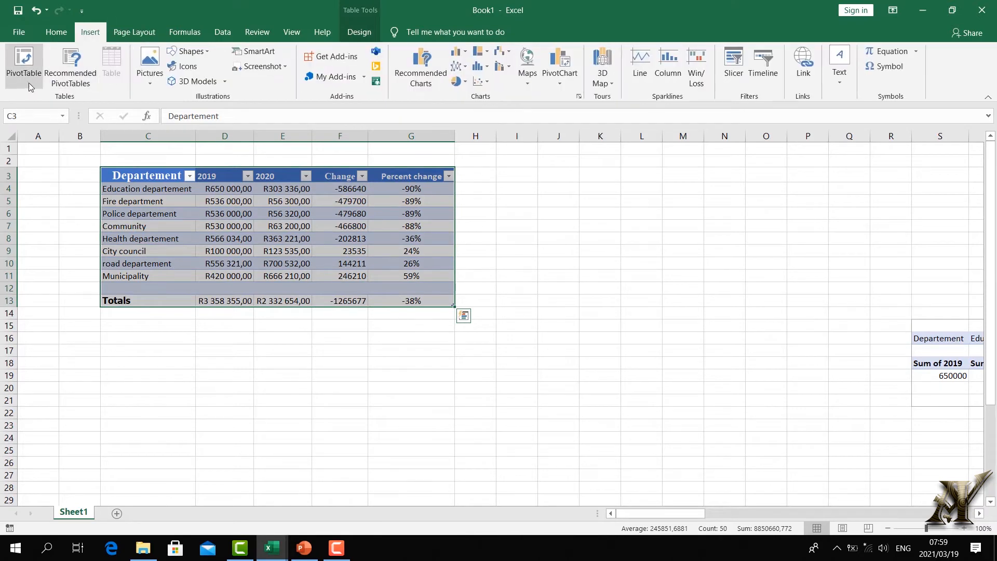
pyautogui.click(22, 66)
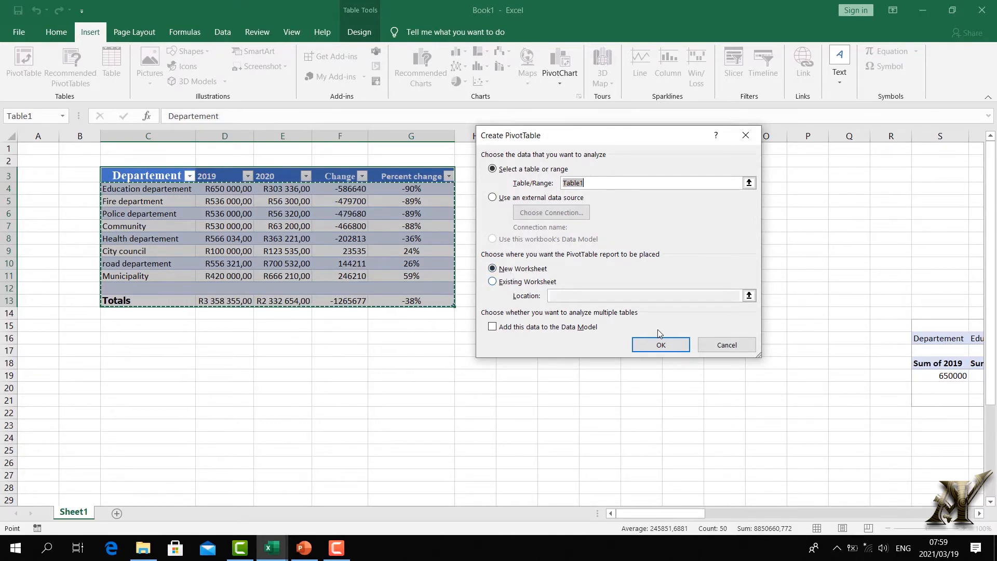
pyautogui.click(663, 346)
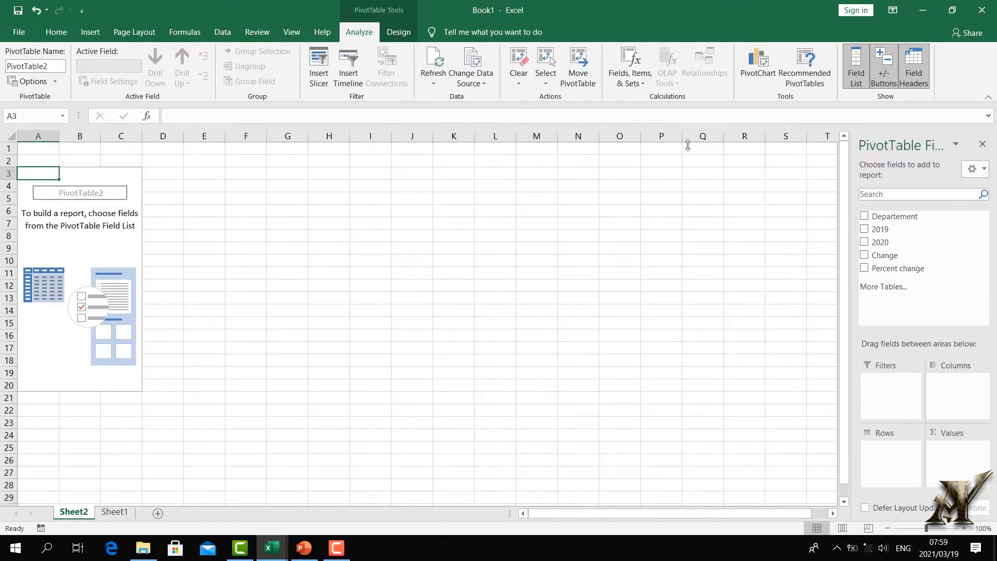
pyautogui.click(114, 512)
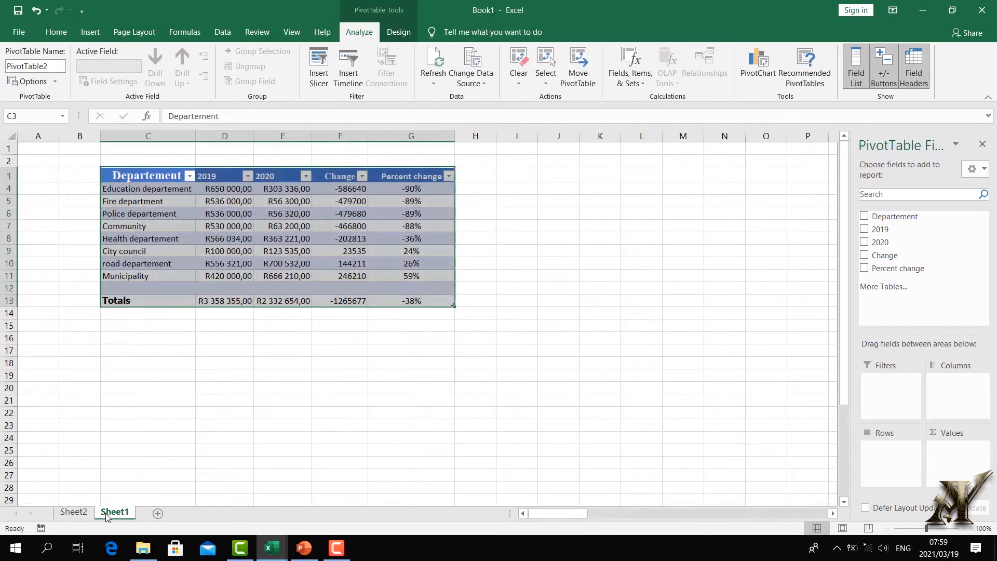
pyautogui.click(88, 515)
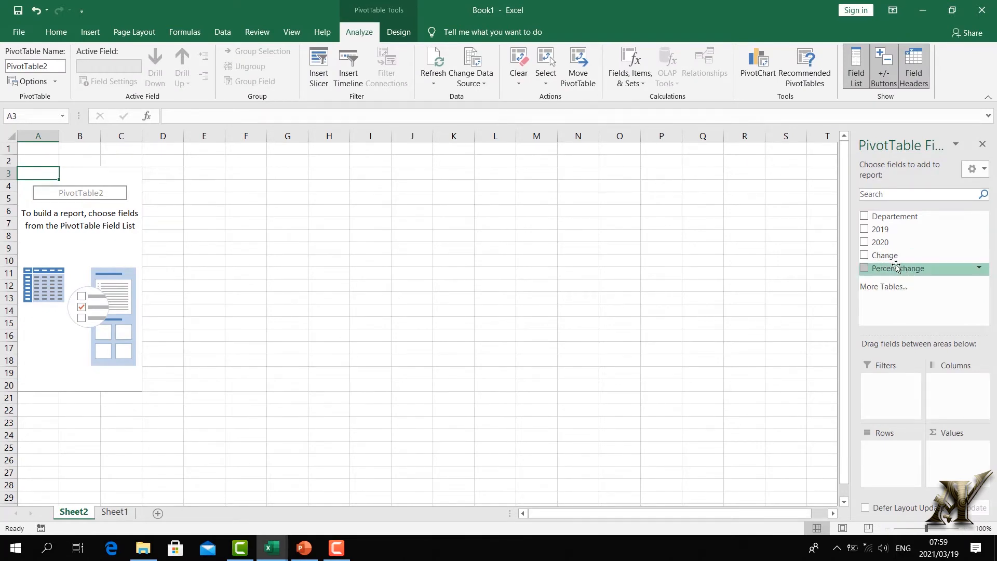
# Arrange the new PivotTable with Departement in the rows and the sum of 2020 in the values.
pyautogui.moveTo(893, 216); pyautogui.dragTo(893, 462)
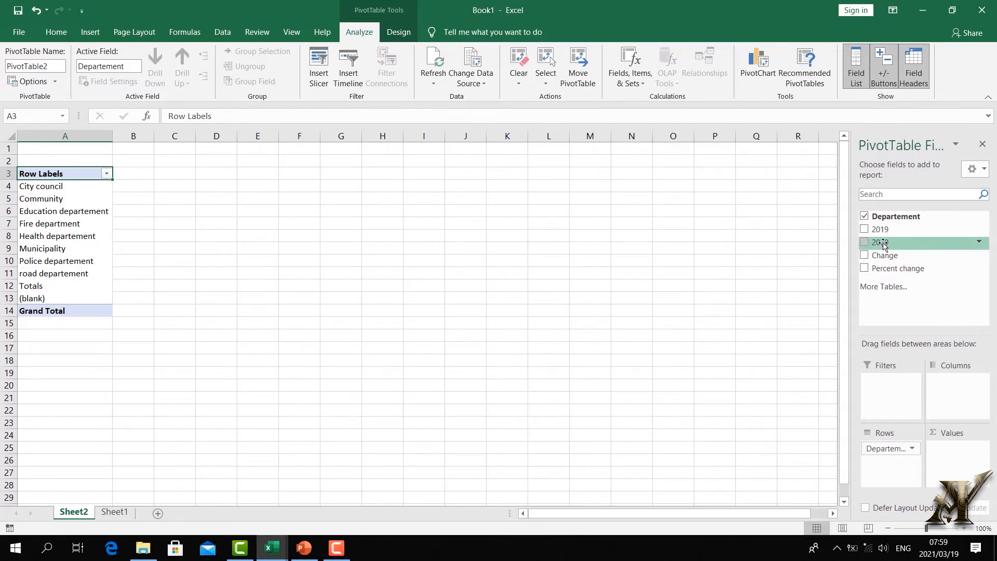
pyautogui.moveTo(882, 244); pyautogui.dragTo(968, 418)
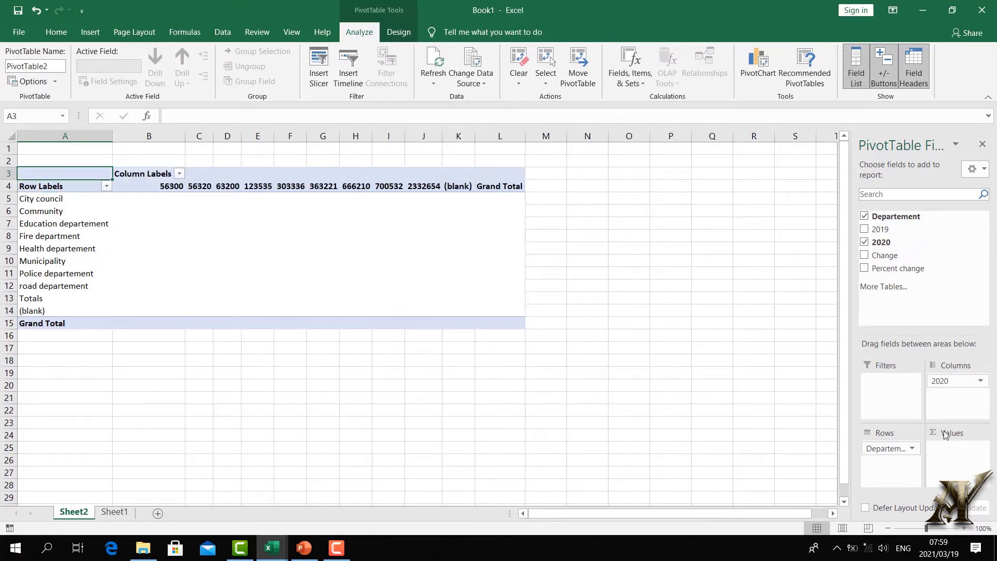
pyautogui.moveTo(939, 380); pyautogui.dragTo(890, 481)
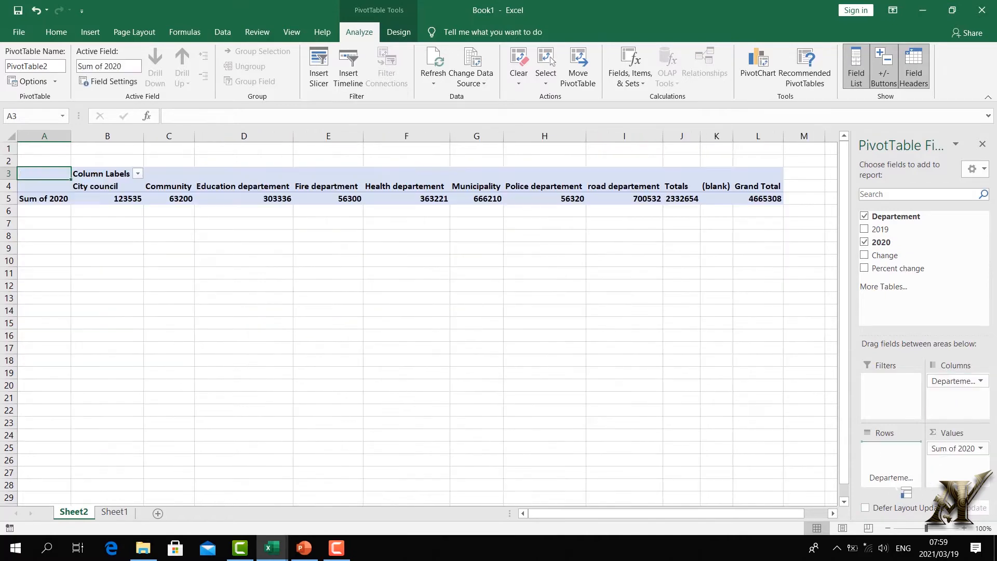
pyautogui.moveTo(890, 480); pyautogui.dragTo(892, 480)
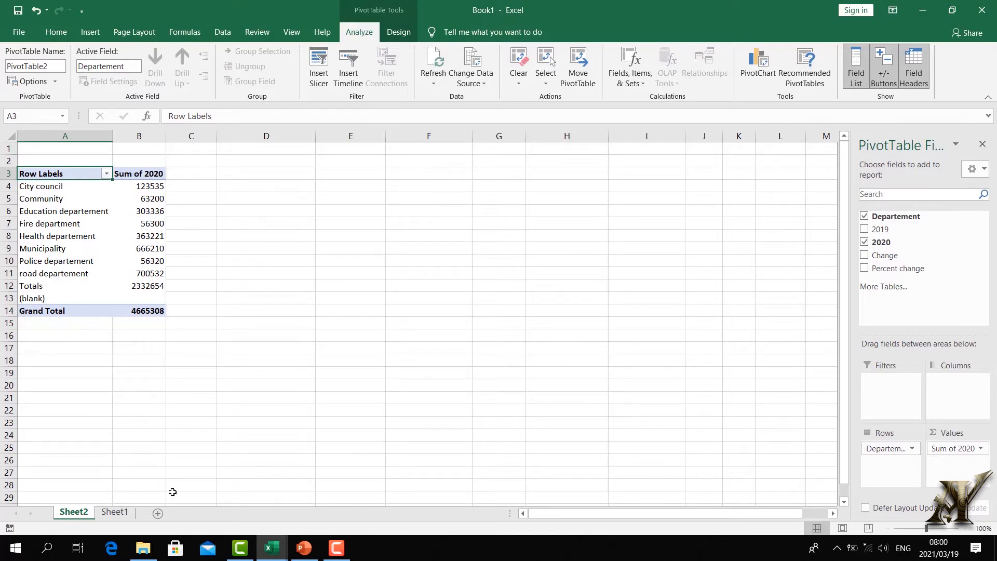
# Compare the PivotTable with the source table on Sheet1, check the print preview of Sheet2 and return to the sheet.
pyautogui.click(114, 512)
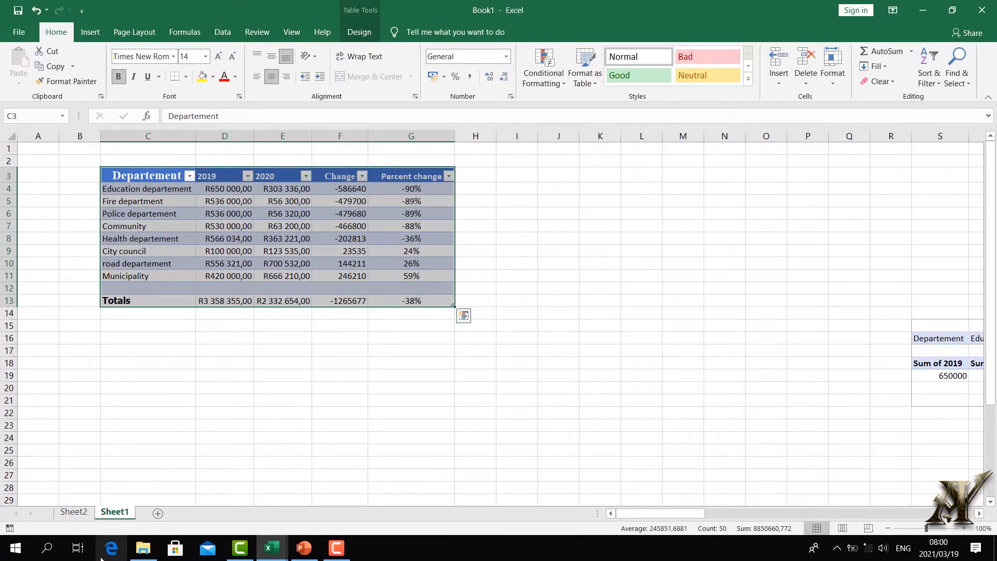
pyautogui.click(73, 512)
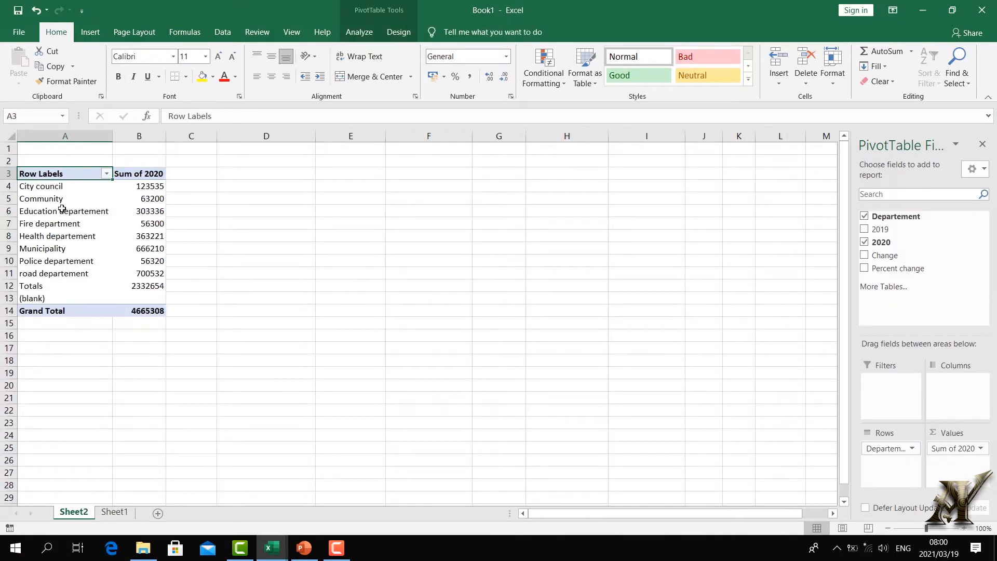
pyautogui.click(238, 270)
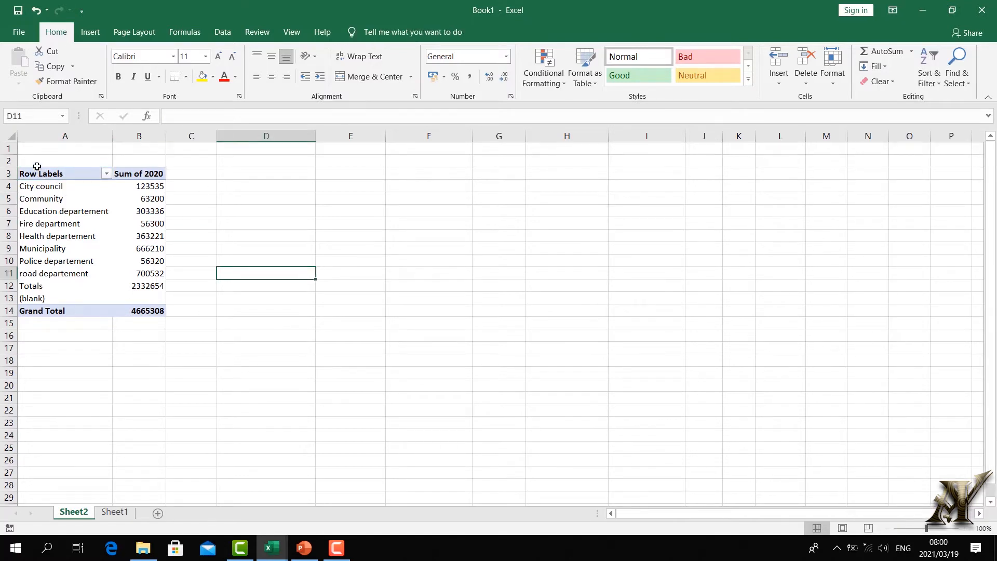
pyautogui.click(18, 32)
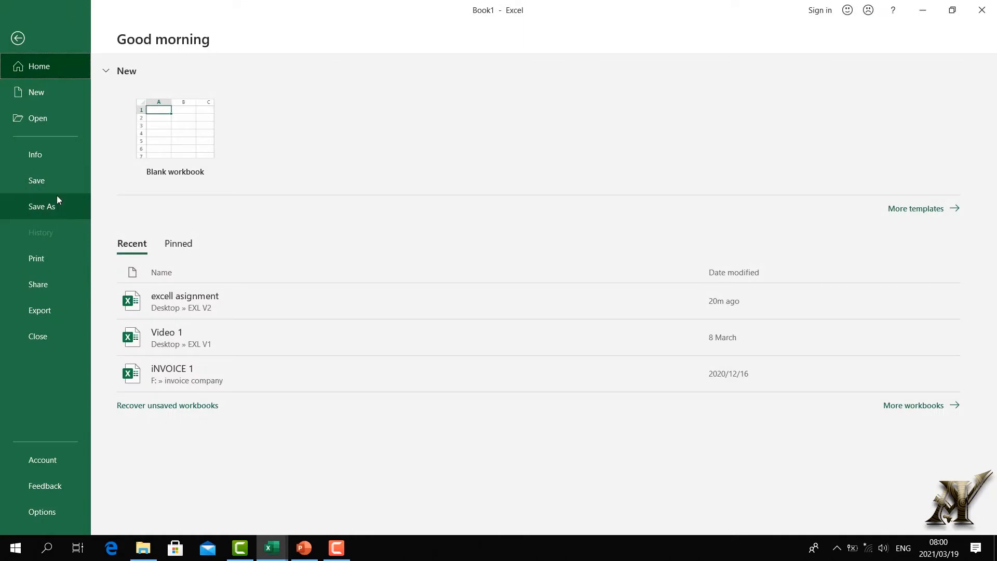
pyautogui.click(47, 258)
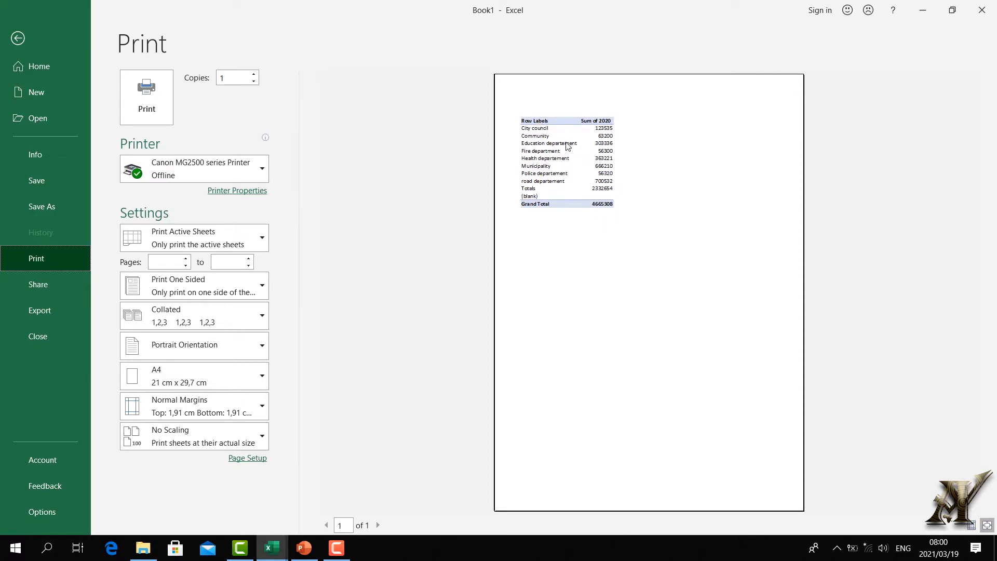
pyautogui.click(17, 38)
pyautogui.click(320, 235)
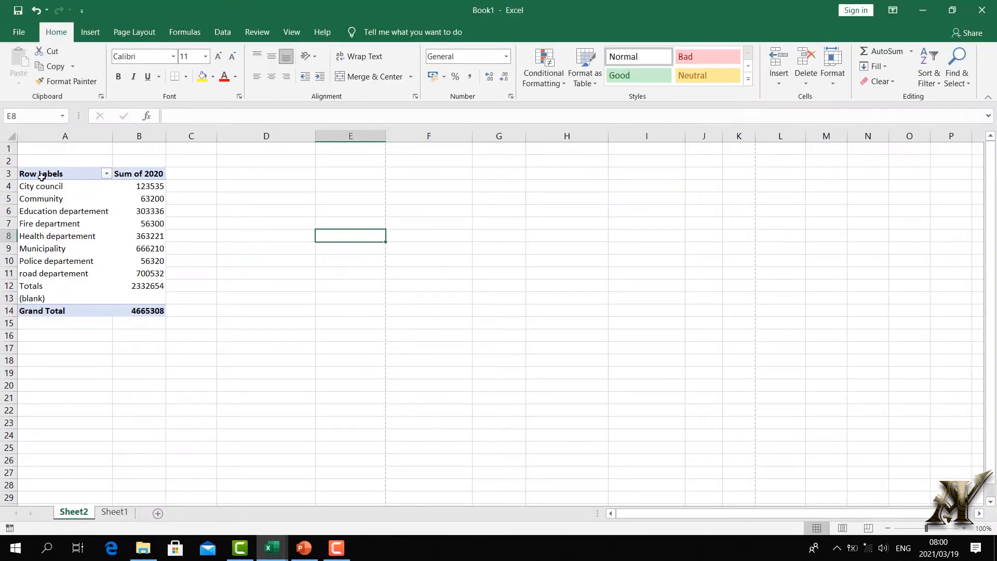
# Insert a Clustered Column PivotChart from the PivotTable range A3:B14 on Sheet2 and deselect the chart.
pyautogui.moveTo(41, 177); pyautogui.dragTo(146, 311)
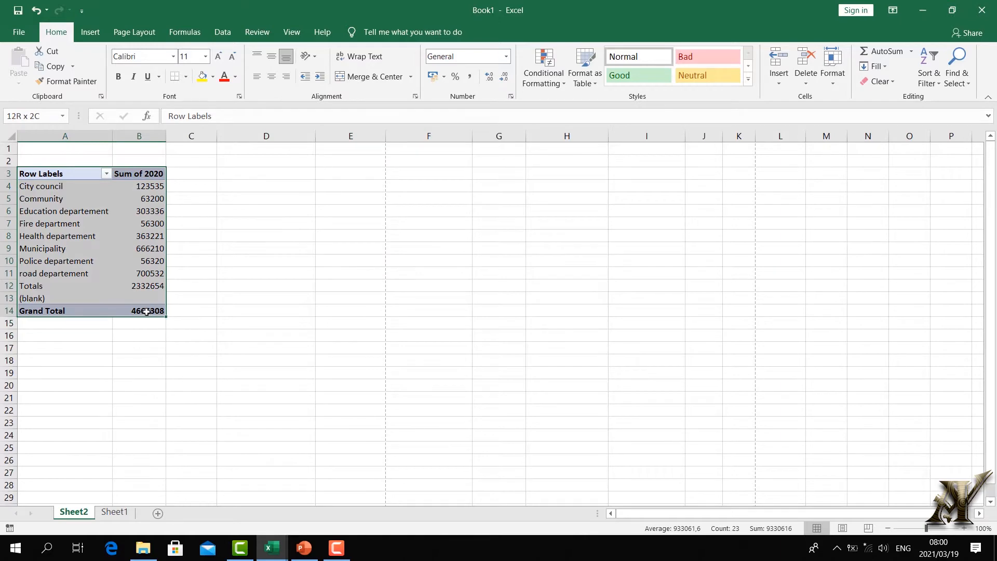
pyautogui.click(90, 32)
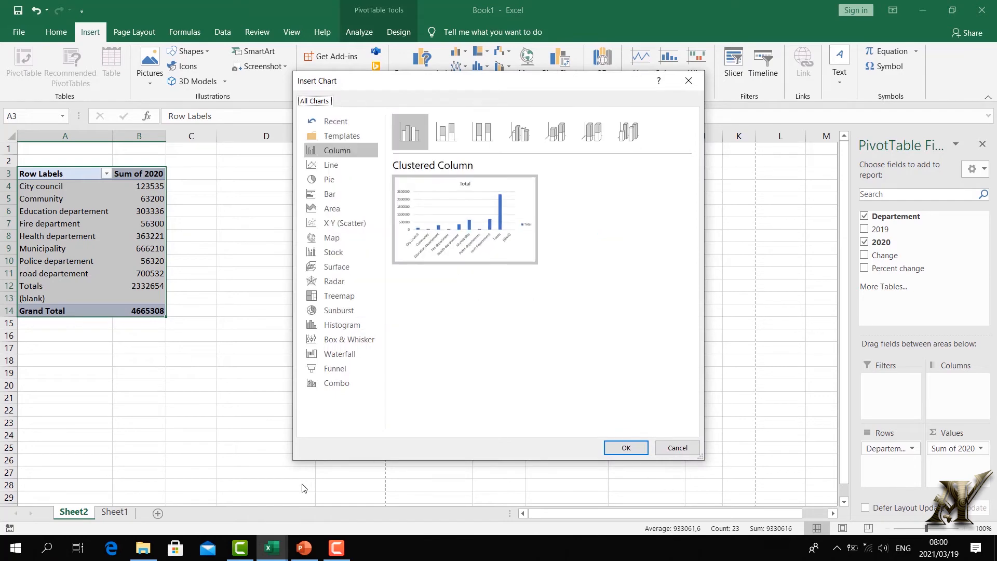
pyautogui.click(629, 446)
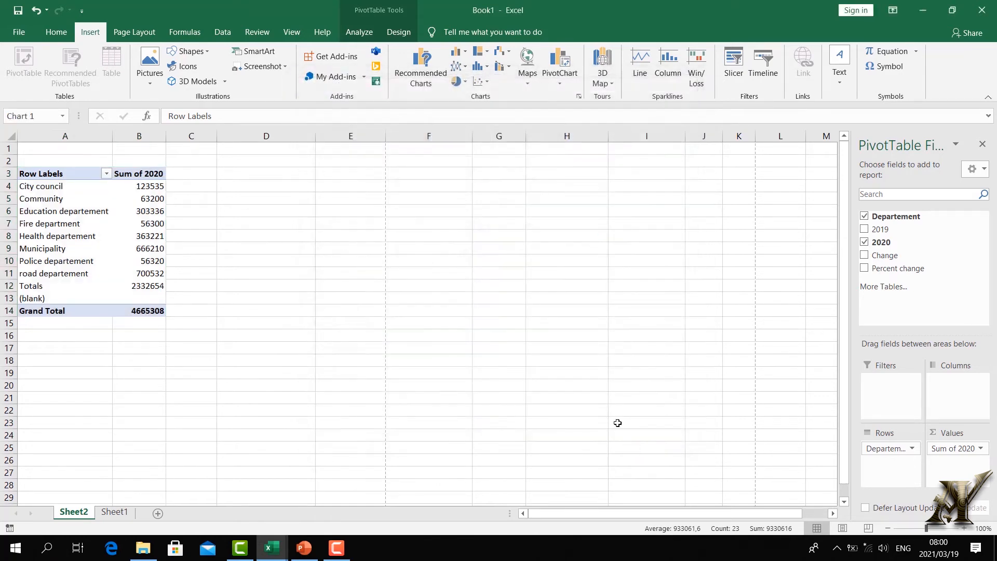
pyautogui.click(56, 31)
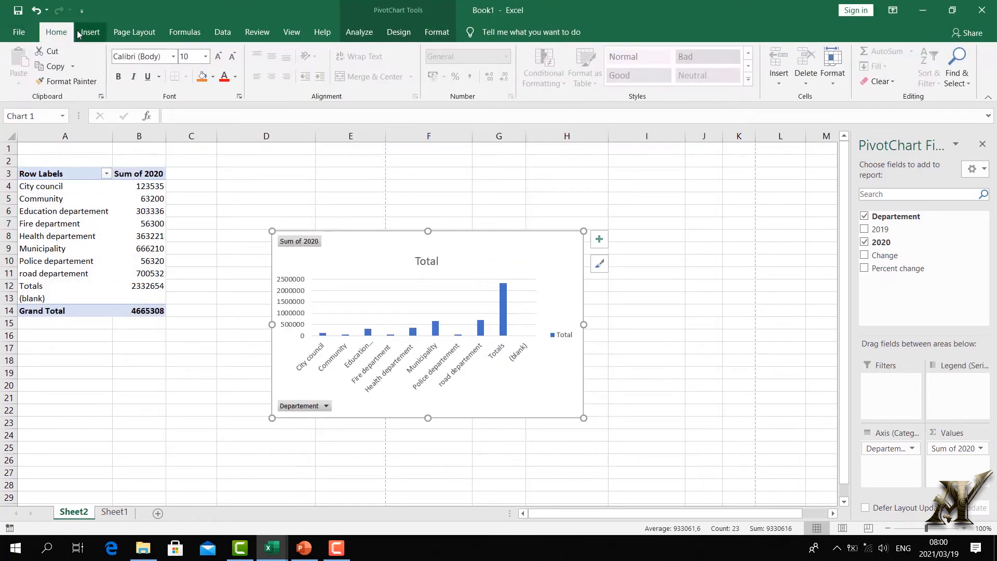
pyautogui.click(89, 32)
pyautogui.click(476, 194)
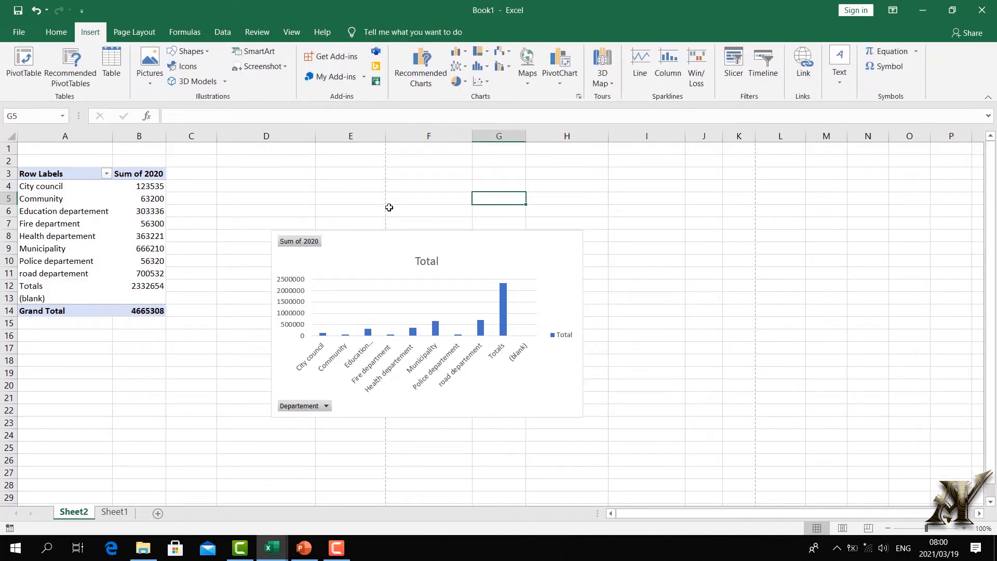
# Select the department budget table on Sheet1 and insert the recommended PivotTable "Average of Percent change by 2019".
pyautogui.click(114, 512)
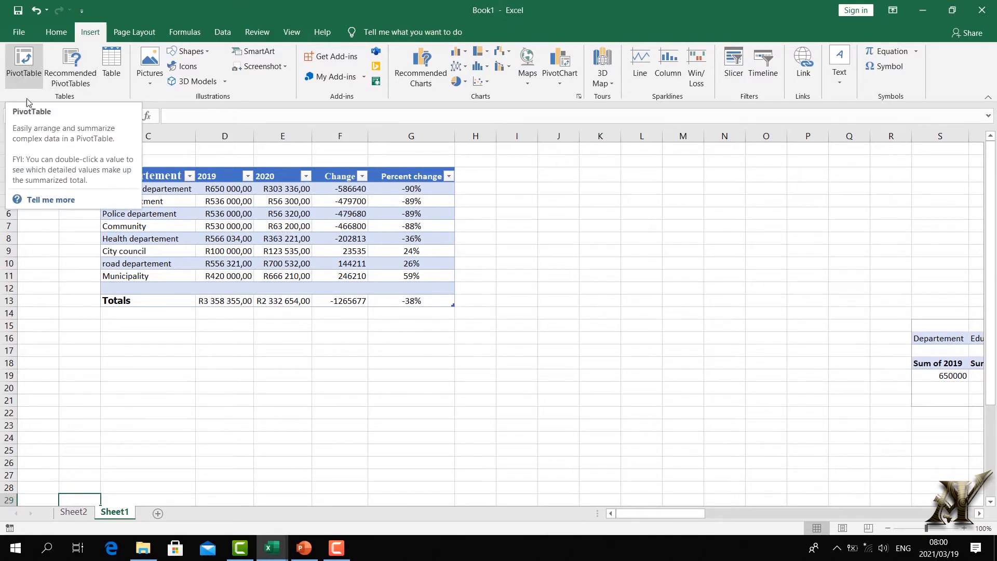
pyautogui.click(297, 353)
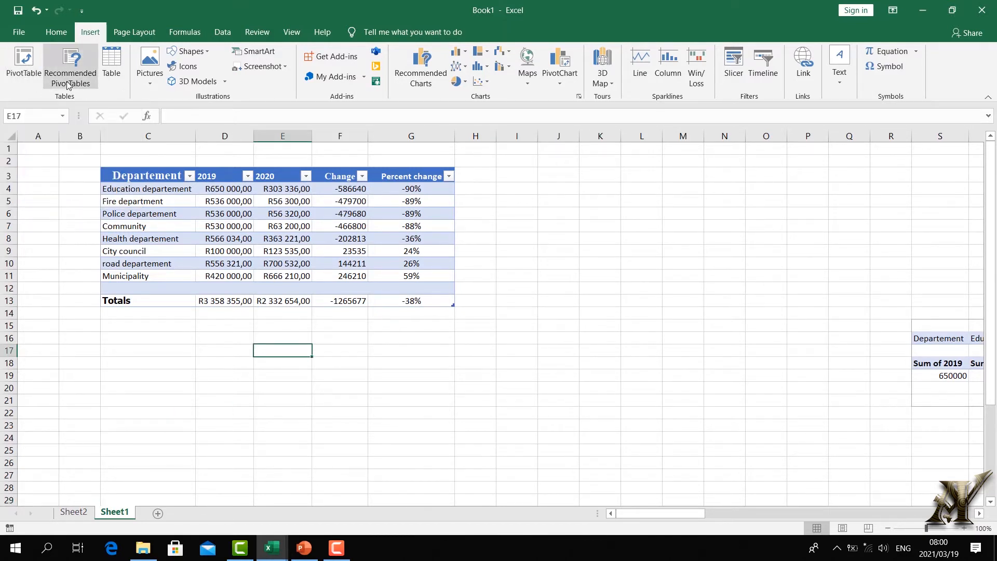
pyautogui.click(347, 414)
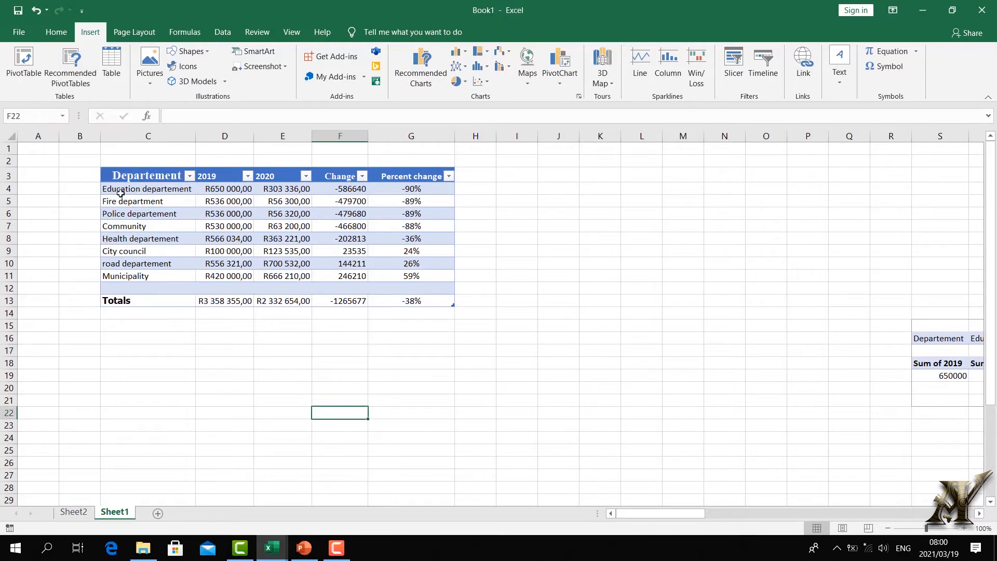
pyautogui.moveTo(109, 173); pyautogui.dragTo(383, 310)
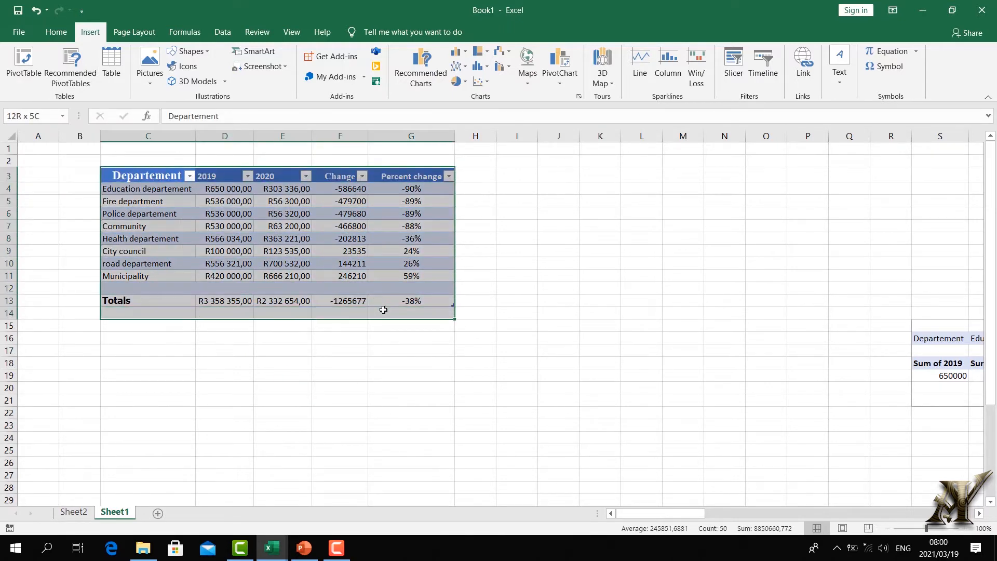
pyautogui.click(76, 83)
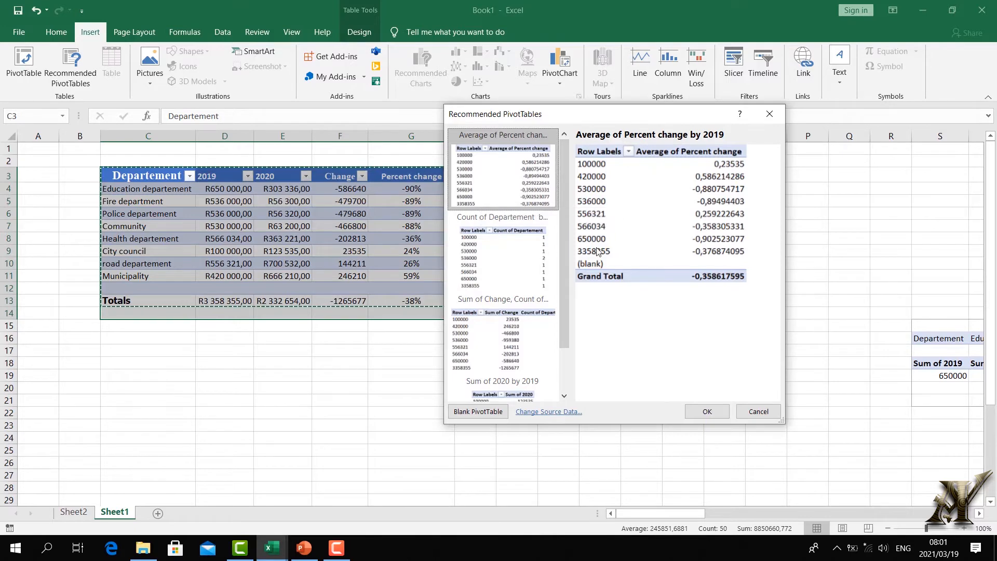
pyautogui.click(700, 410)
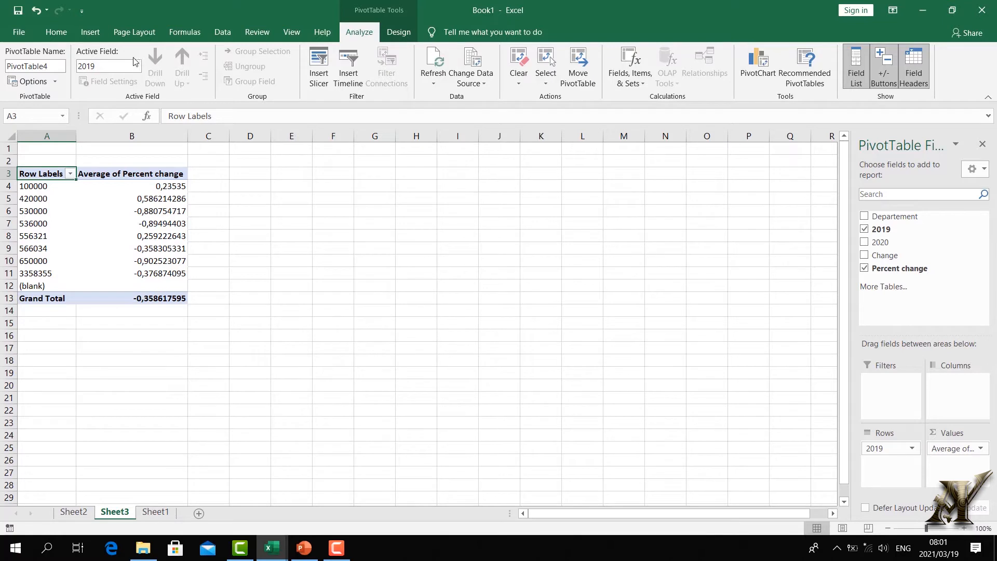
# Move 2019 from the PivotTable's rows to its columns, and Percent change from the values to the filters and on to the rows.
pyautogui.click(84, 37)
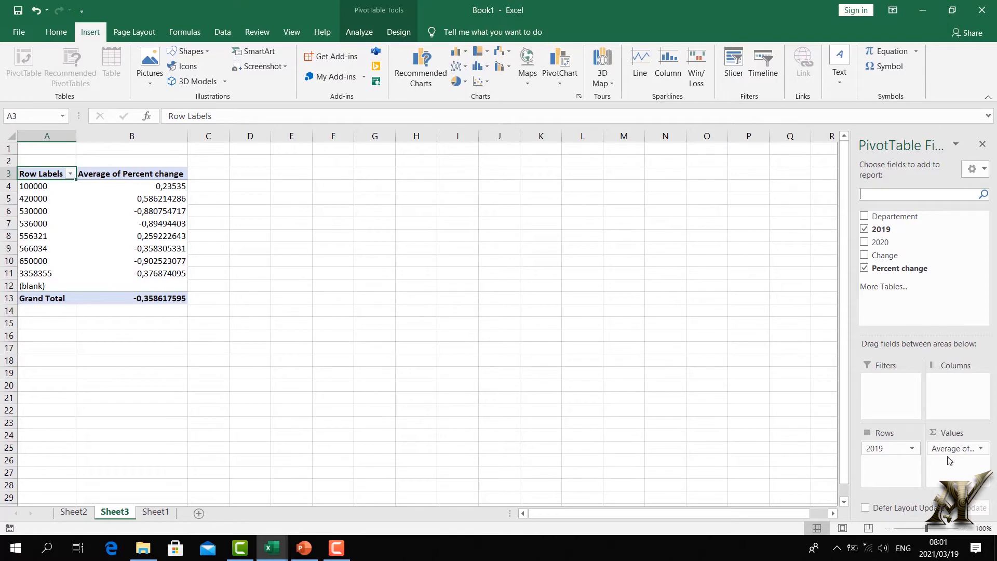
pyautogui.moveTo(896, 447); pyautogui.dragTo(950, 384)
pyautogui.moveTo(947, 451); pyautogui.dragTo(903, 404)
pyautogui.moveTo(891, 382); pyautogui.dragTo(908, 470)
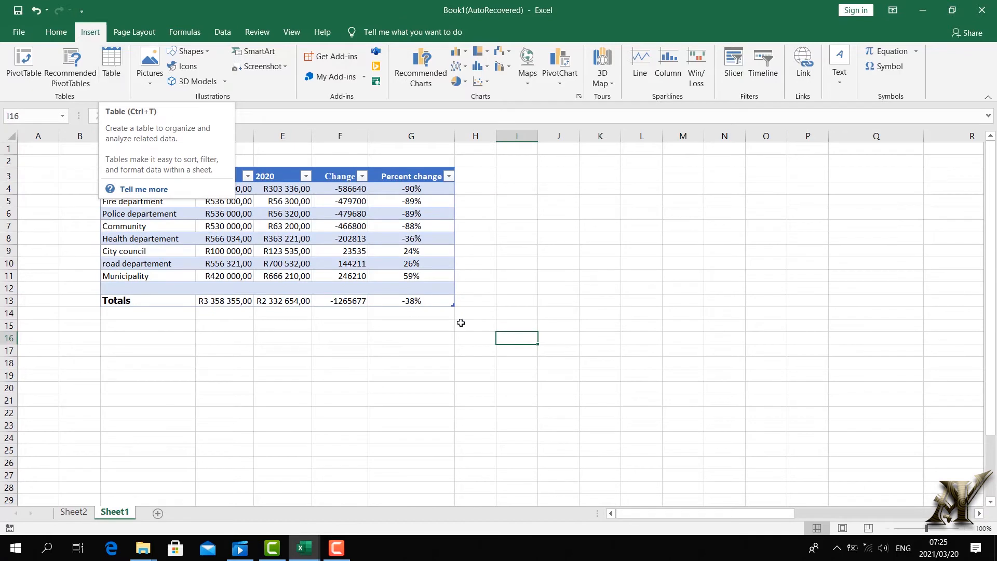
# Enter Monday as the first weekday heading in cell K4 of Sheet1.
pyautogui.click(473, 251)
pyautogui.click(485, 229)
pyautogui.click(645, 213)
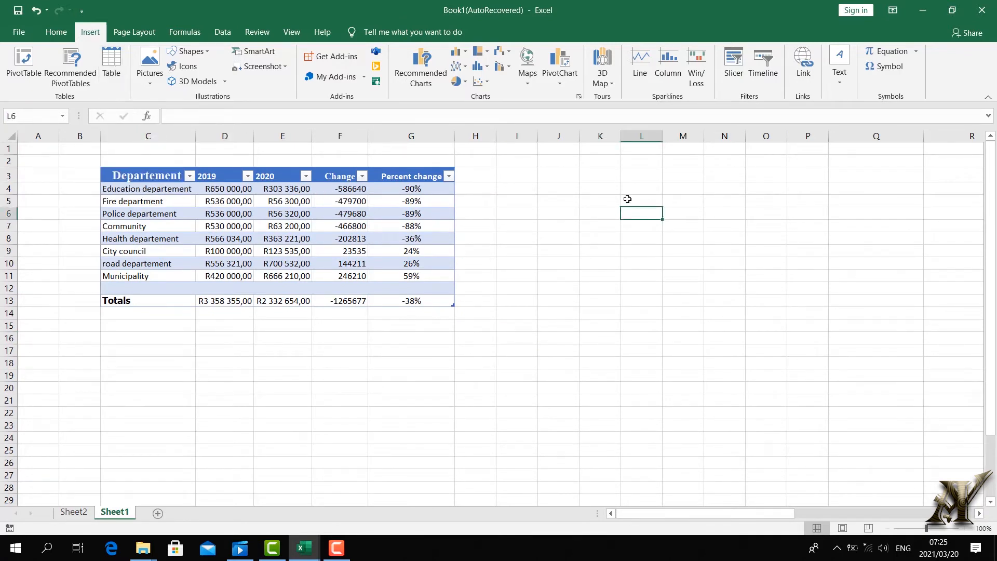
pyautogui.click(612, 189)
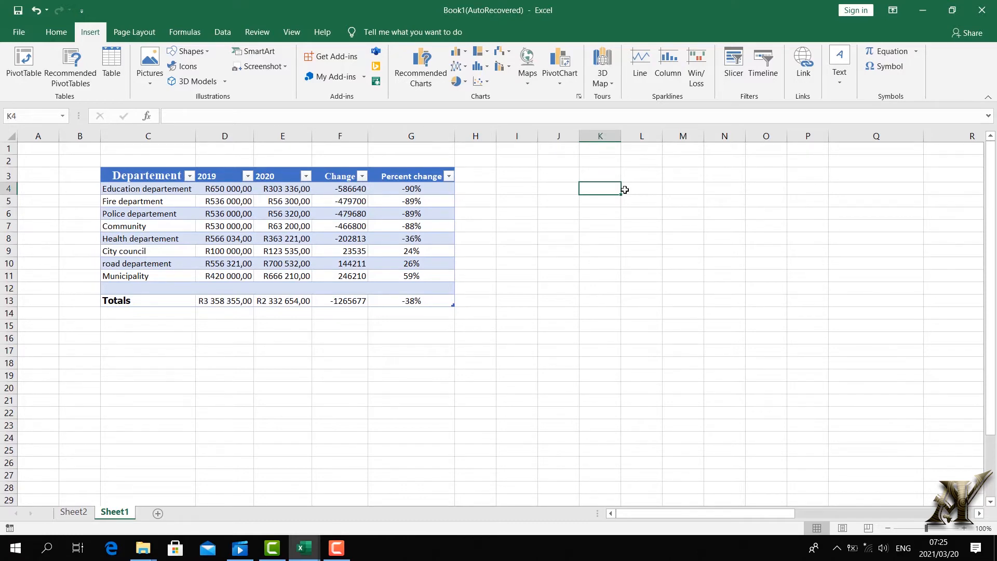
pyautogui.write('mon')
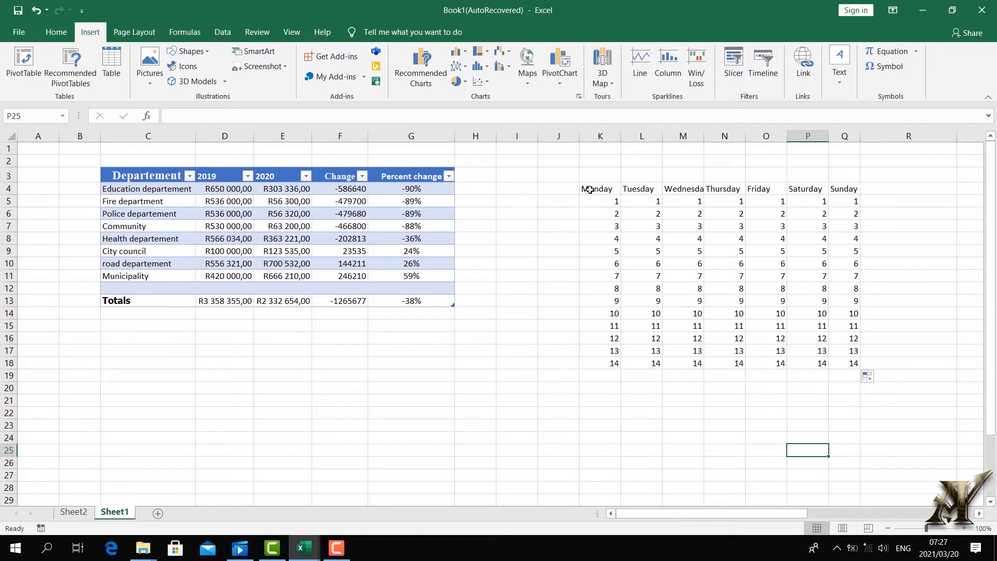
# Convert the weekday range K4:Q18 into a table with headers and deselect it.
pyautogui.moveTo(590, 191); pyautogui.dragTo(845, 365)
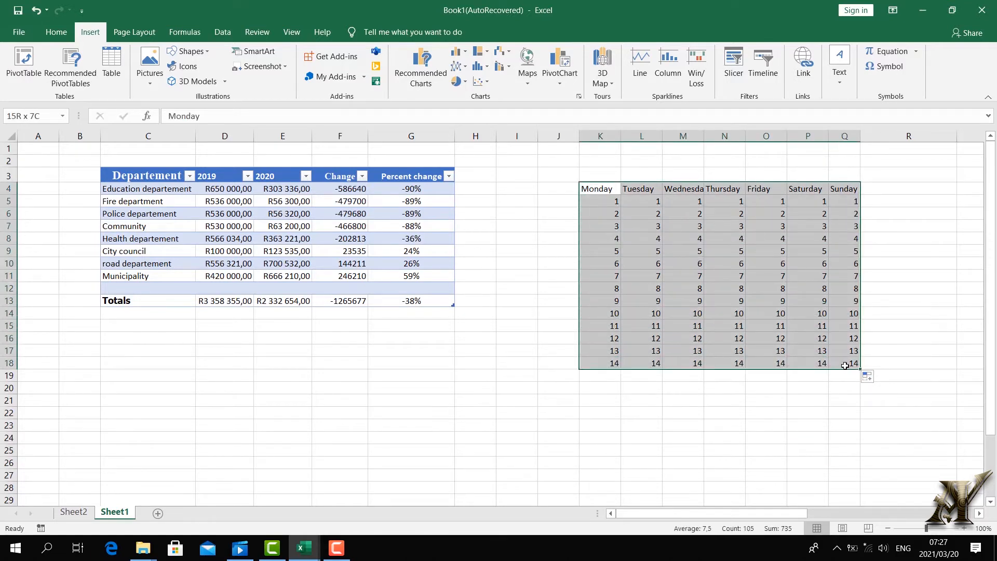
pyautogui.click(116, 73)
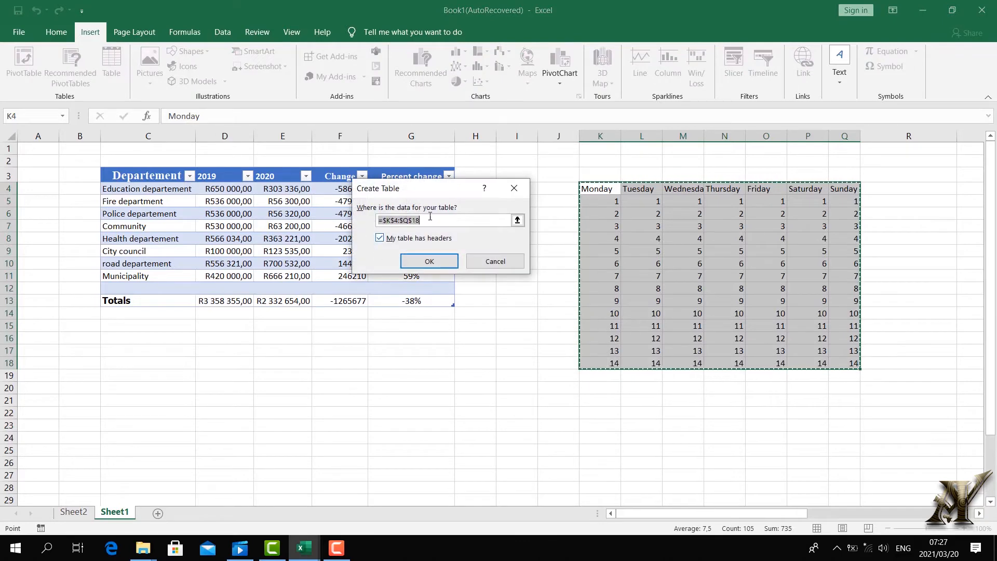
pyautogui.click(428, 261)
pyautogui.click(808, 474)
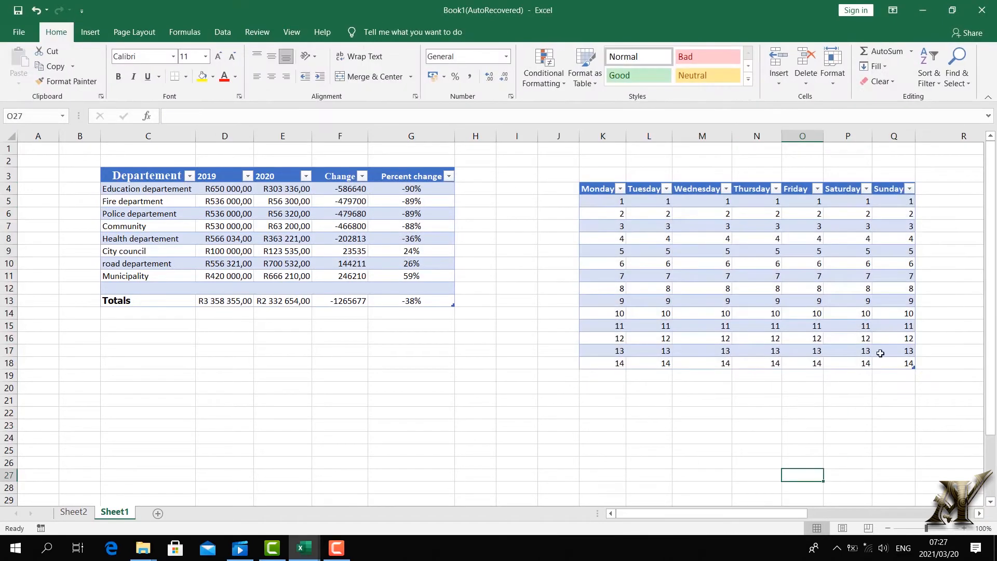
pyautogui.click(620, 188)
pyautogui.press('Escape')
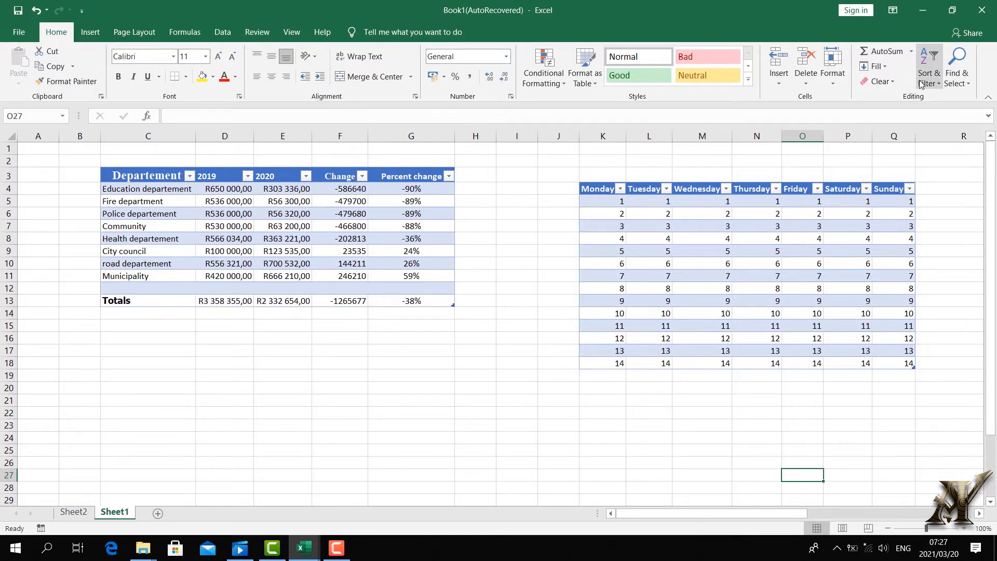
pyautogui.click(620, 188)
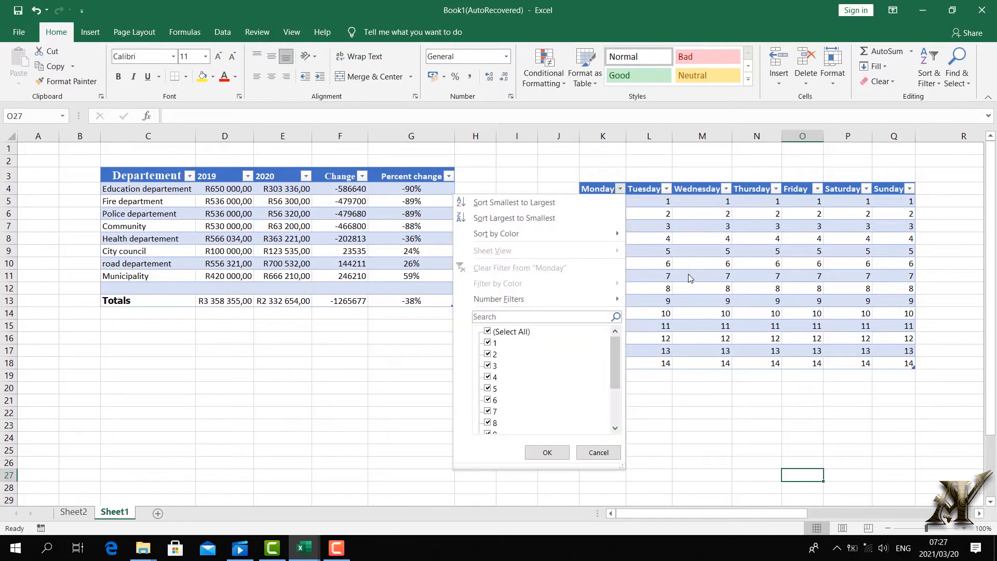
pyautogui.click(547, 452)
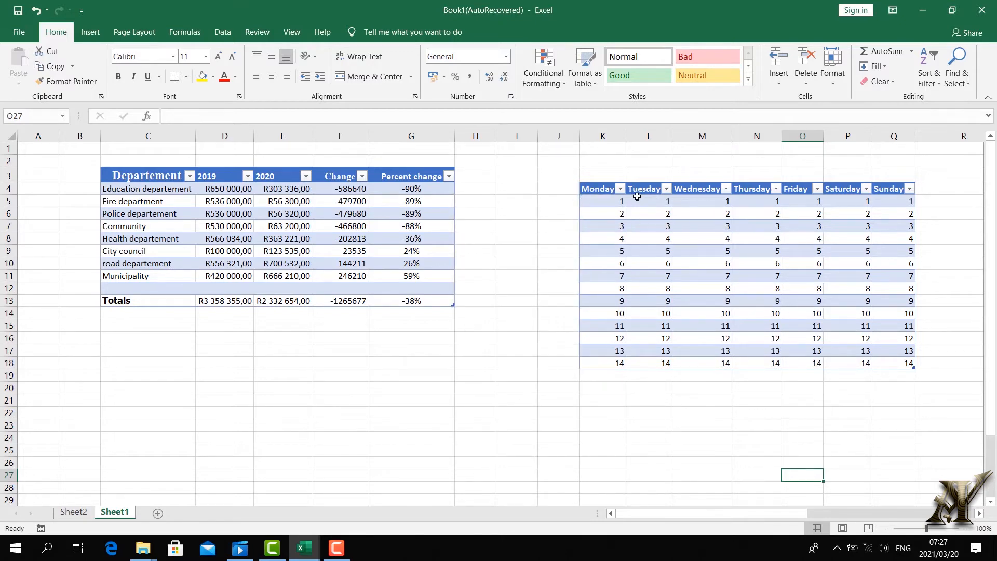
# Filter the weekday table's Monday column to hide the rows with the values 1 and 7.
pyautogui.click(620, 189)
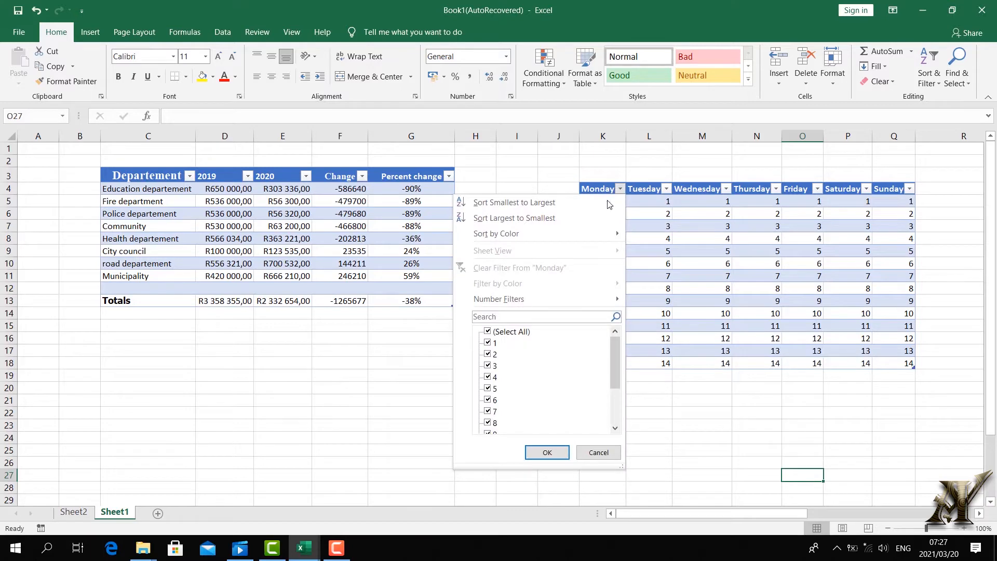
pyautogui.click(487, 342)
pyautogui.click(547, 452)
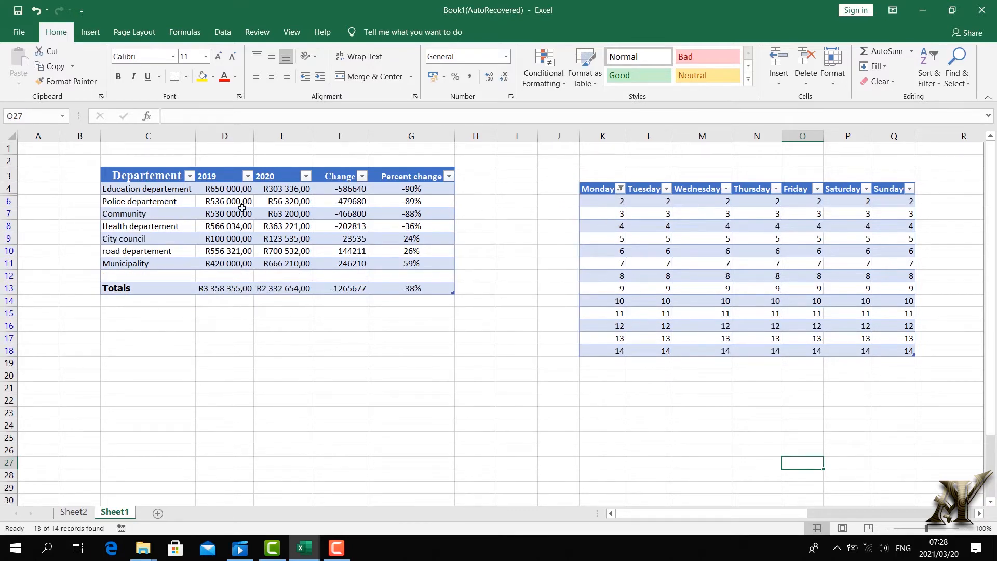
pyautogui.click(620, 189)
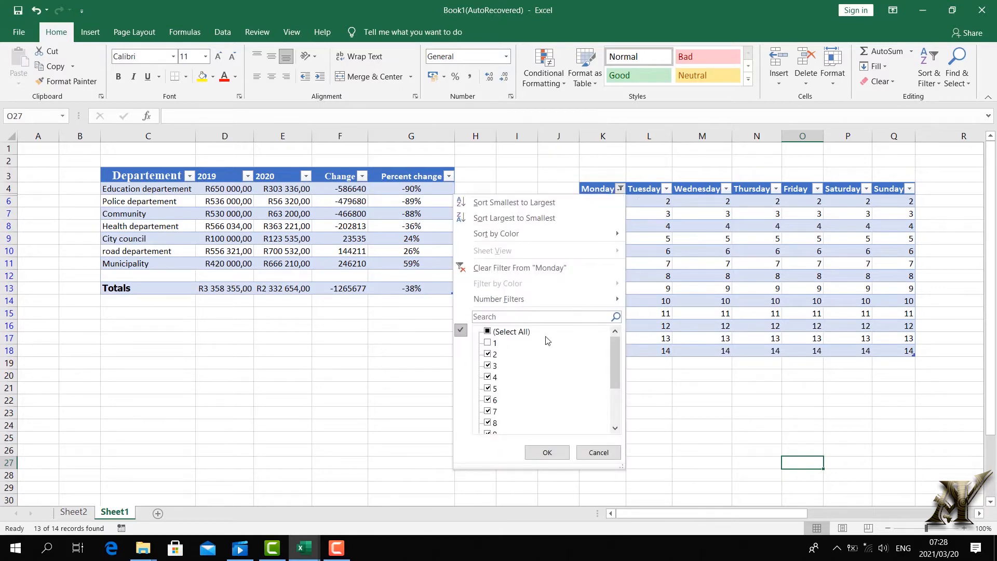
pyautogui.click(487, 411)
pyautogui.click(546, 452)
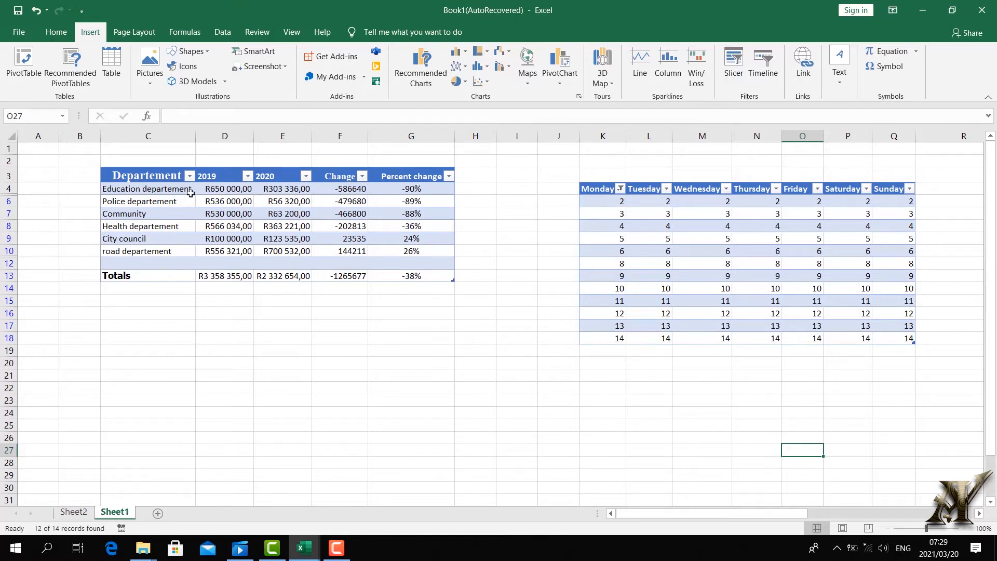
# Insert the recommended Clustered Column chart for the whole department budget table and place it below the table.
pyautogui.click(458, 216)
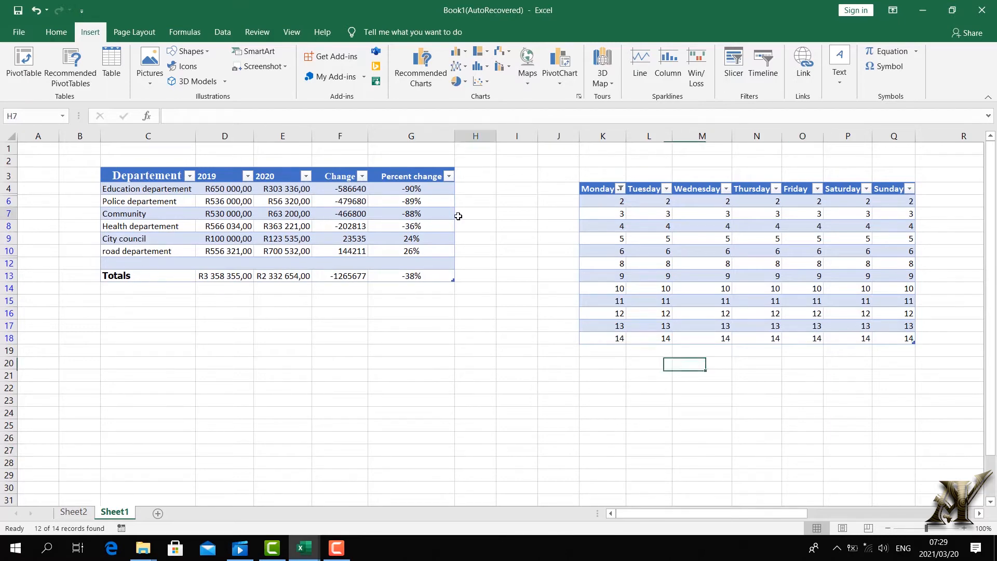
pyautogui.click(107, 165)
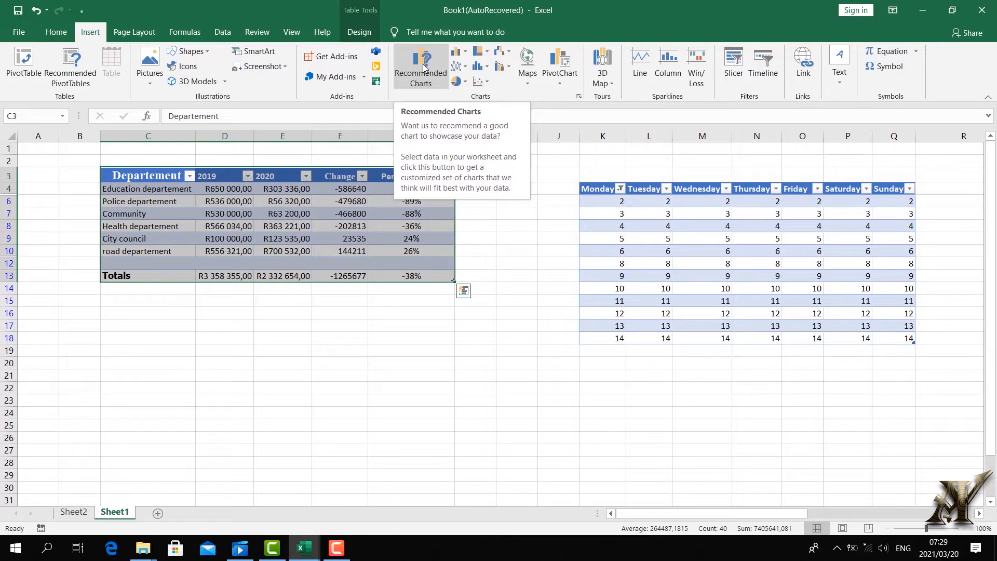
pyautogui.click(425, 67)
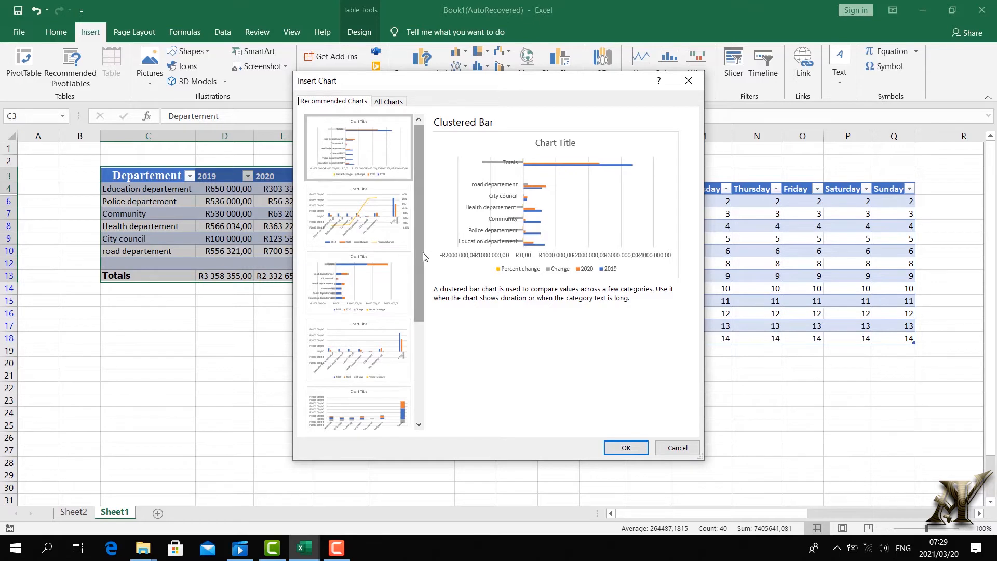
pyautogui.scroll(-1, 422, 291)
pyautogui.moveTo(422, 291); pyautogui.dragTo(418, 364)
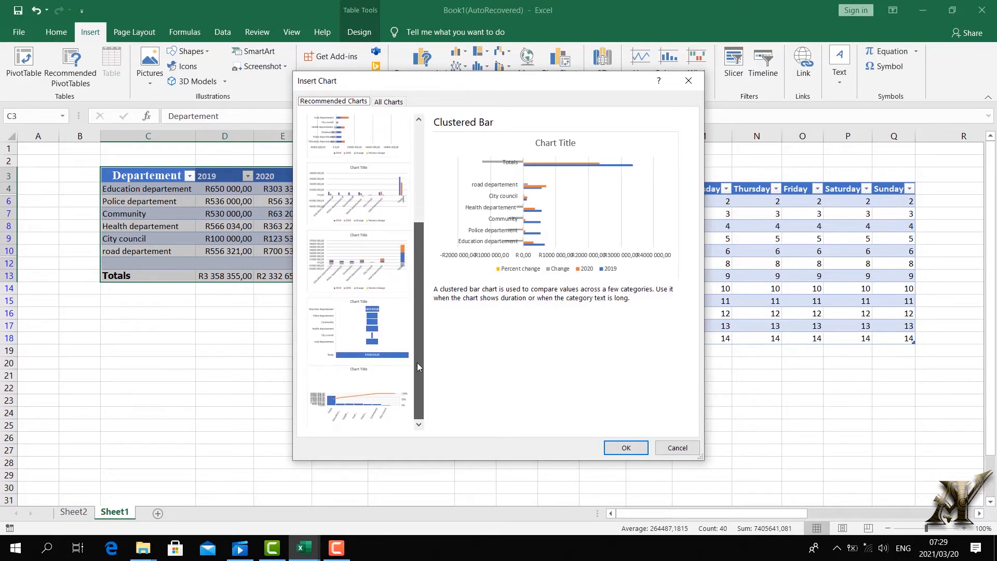
pyautogui.click(347, 200)
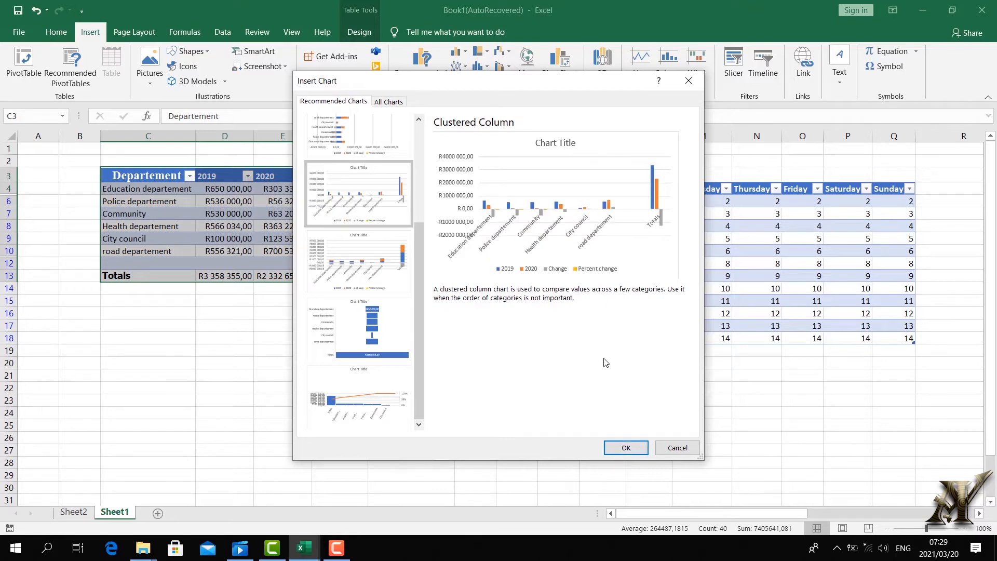
pyautogui.click(628, 447)
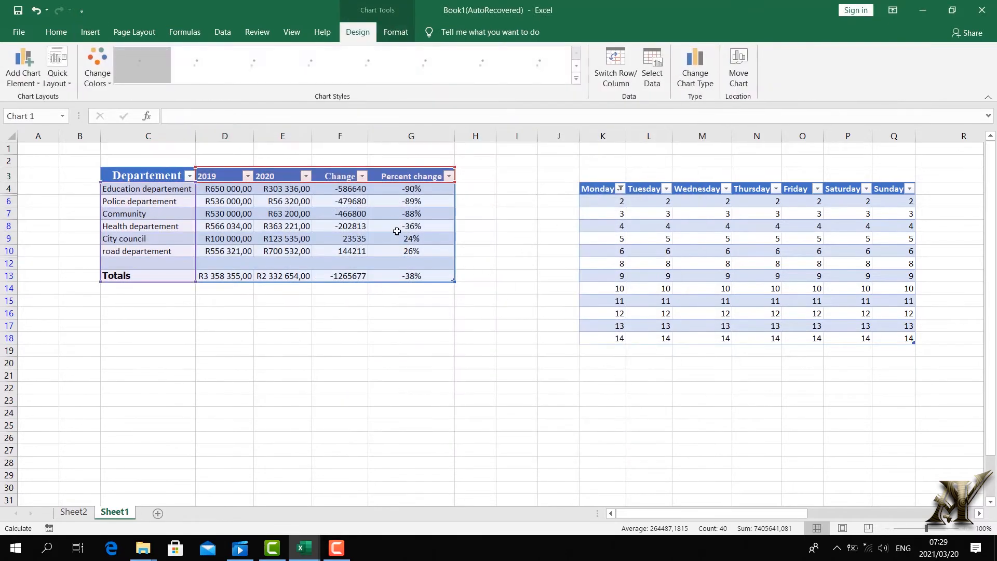
pyautogui.click(501, 282)
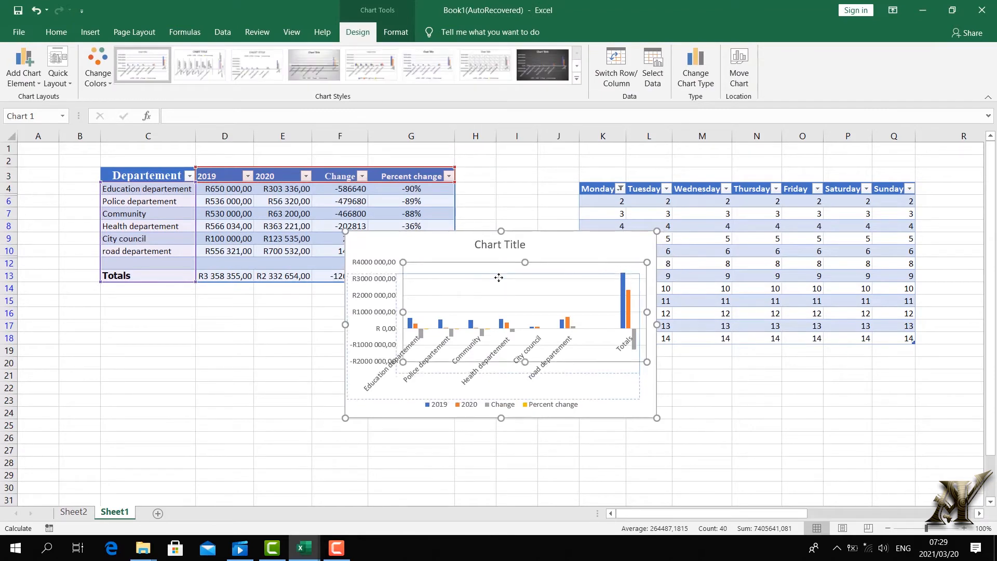
pyautogui.moveTo(523, 247); pyautogui.dragTo(368, 311)
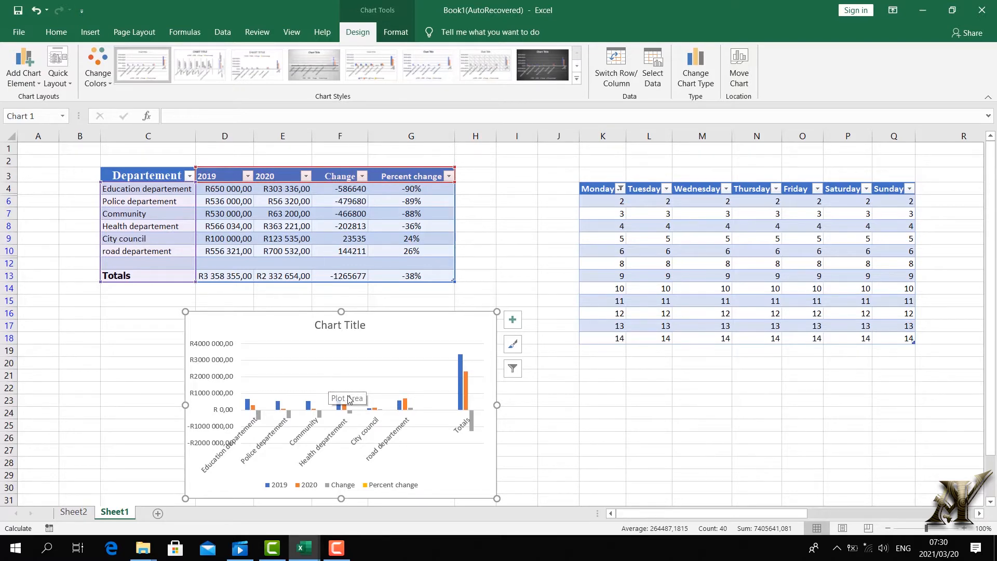
# Move the budget chart so it sits just under the Totals row, aligned with the Departement column's left edge.
pyautogui.click(165, 158)
pyautogui.moveTo(113, 174); pyautogui.dragTo(423, 280)
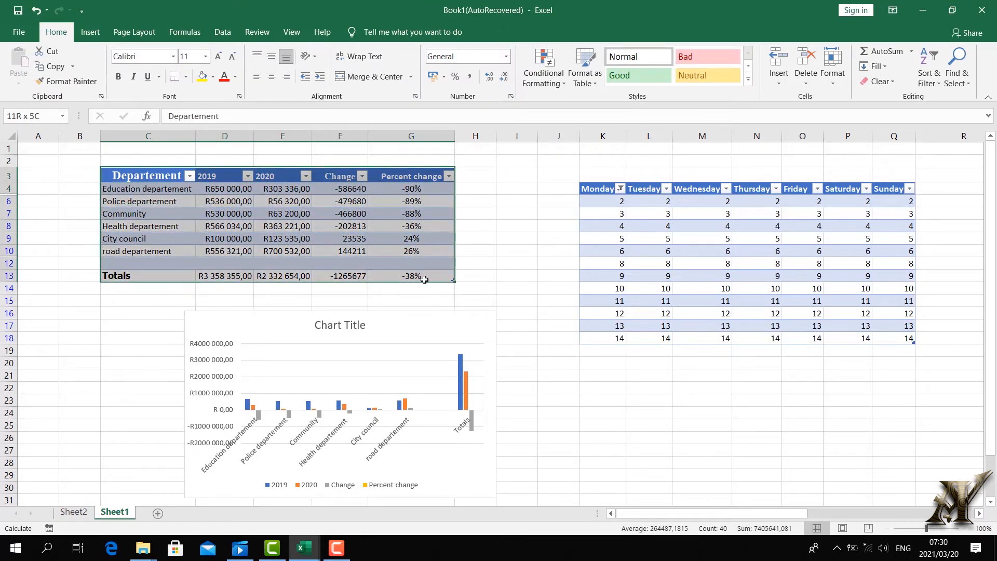
pyautogui.click(475, 213)
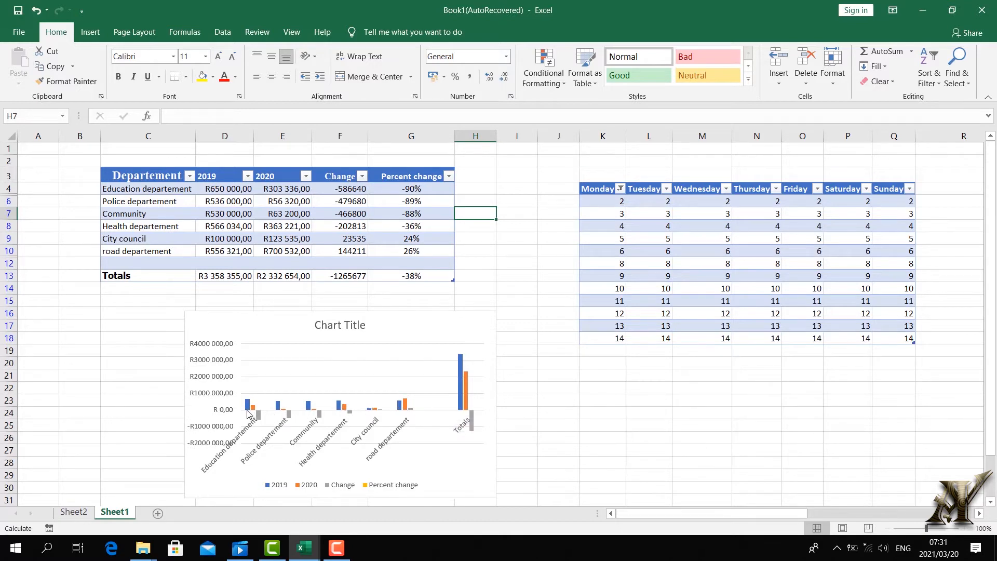
pyautogui.moveTo(250, 409)
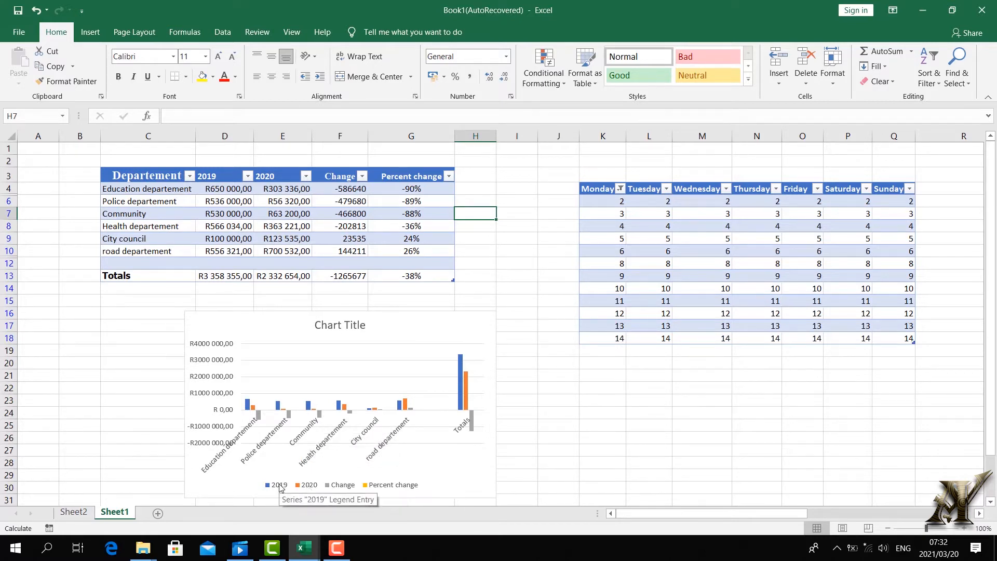
pyautogui.moveTo(308, 488); pyautogui.dragTo(221, 473)
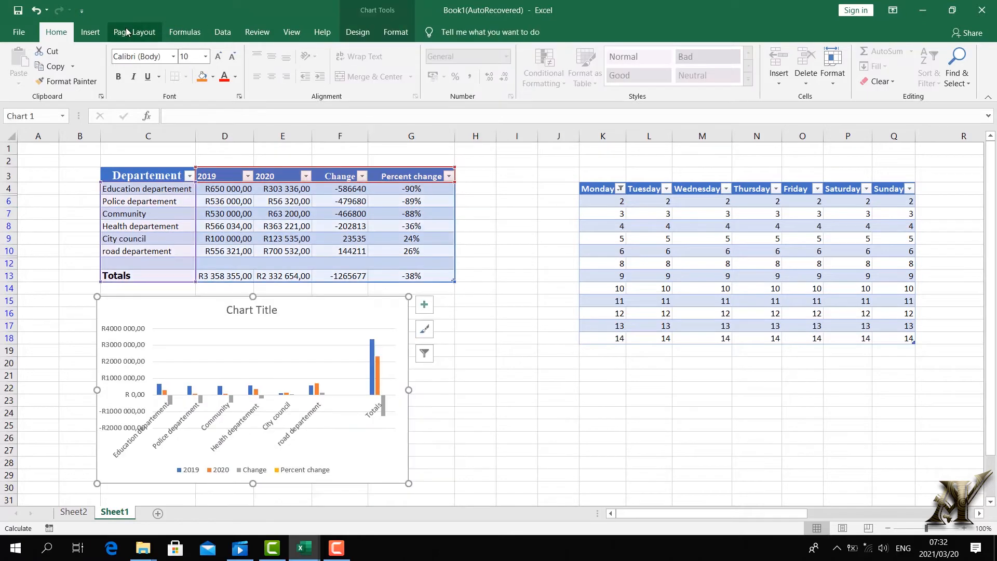
# Select the whole weekday table and preview the column, bar, line, area, waterfall and scatter chart types for it.
pyautogui.click(91, 33)
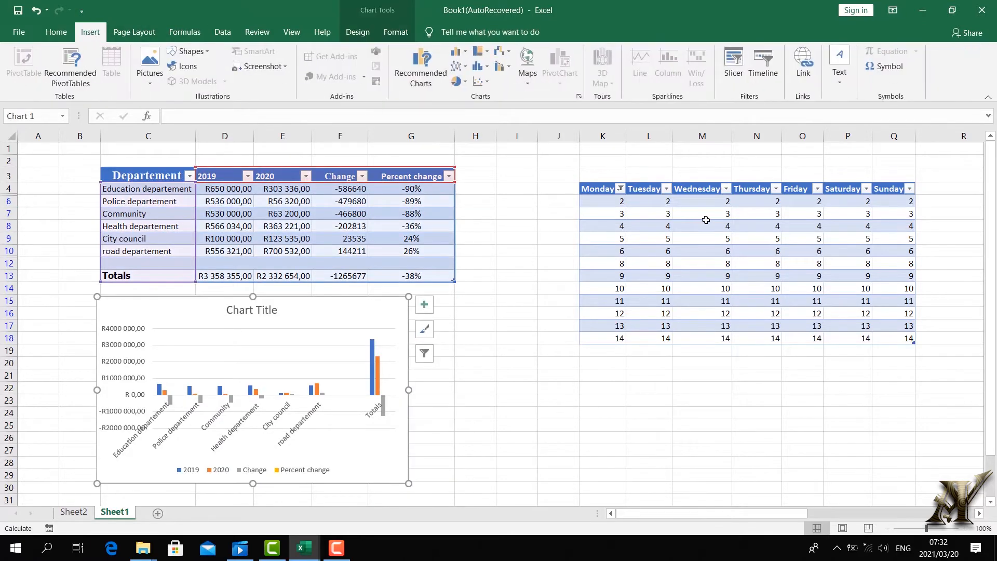
pyautogui.click(583, 185)
pyautogui.click(689, 203)
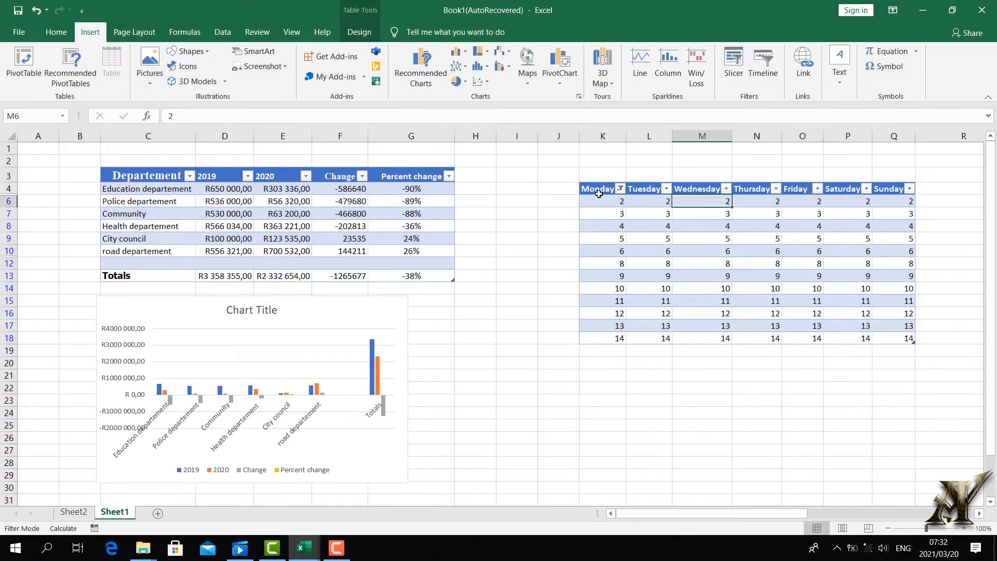
pyautogui.moveTo(591, 191); pyautogui.dragTo(842, 344)
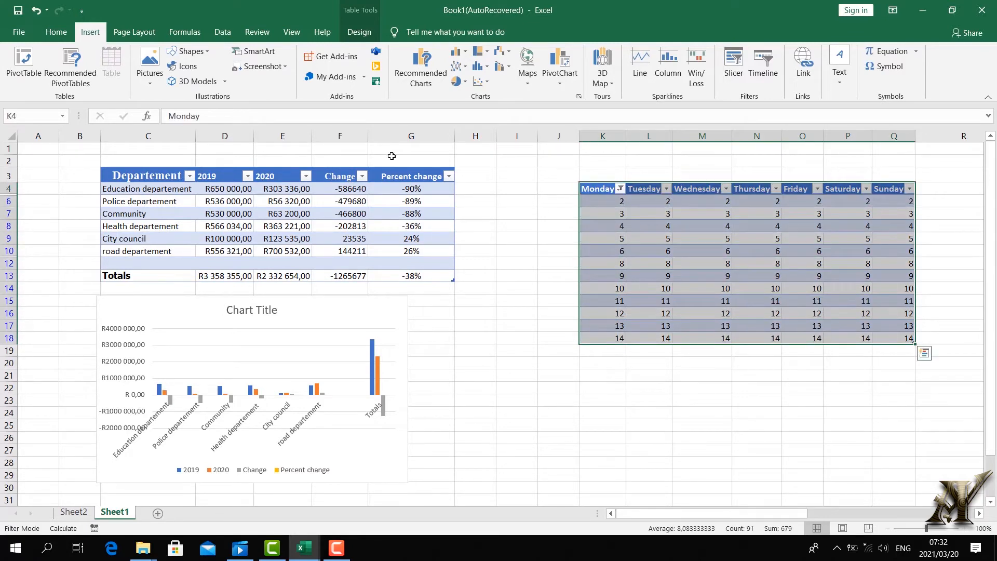
pyautogui.click(458, 52)
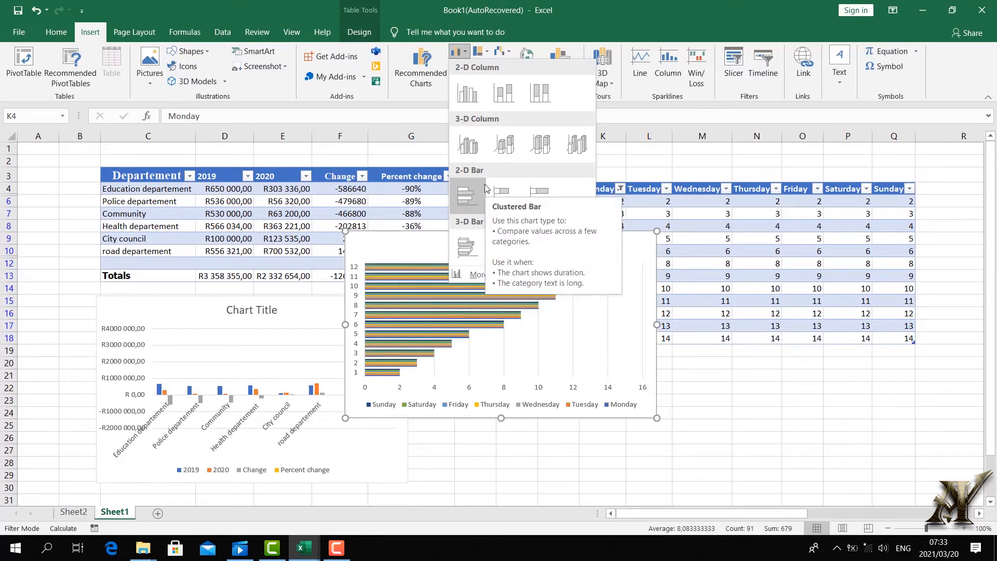
pyautogui.click(501, 50)
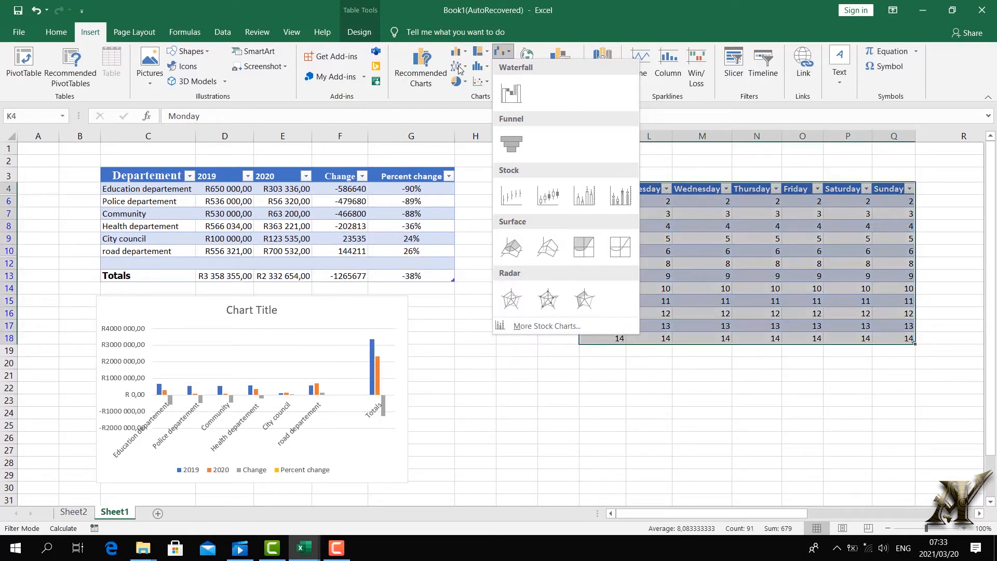
pyautogui.click(454, 71)
pyautogui.click(454, 69)
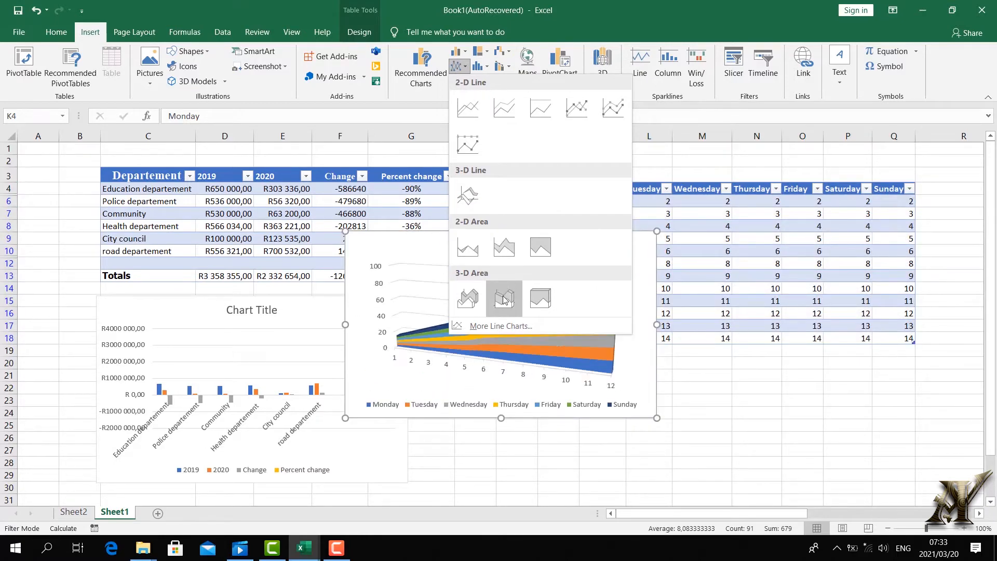
pyautogui.click(501, 66)
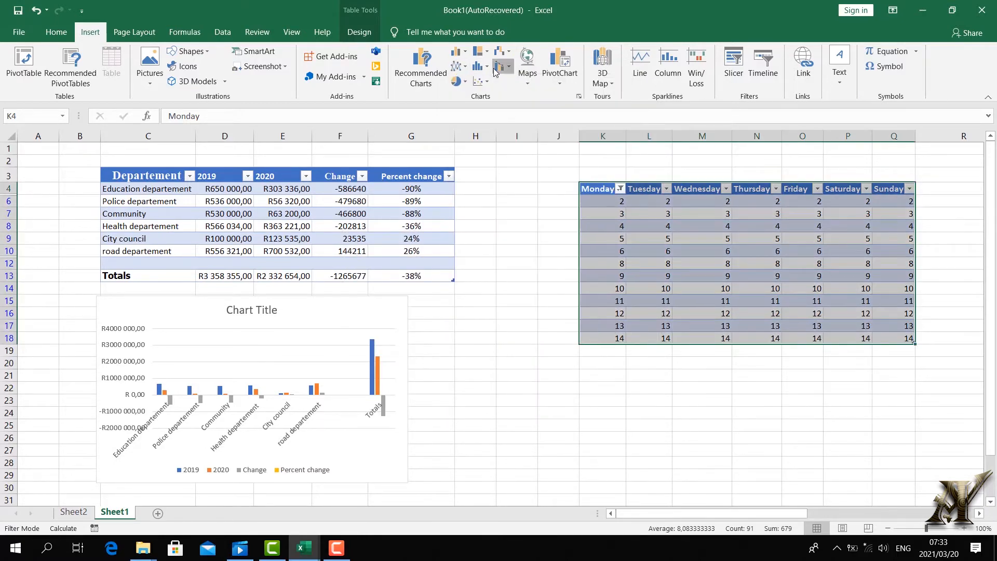
pyautogui.click(502, 66)
pyautogui.click(478, 82)
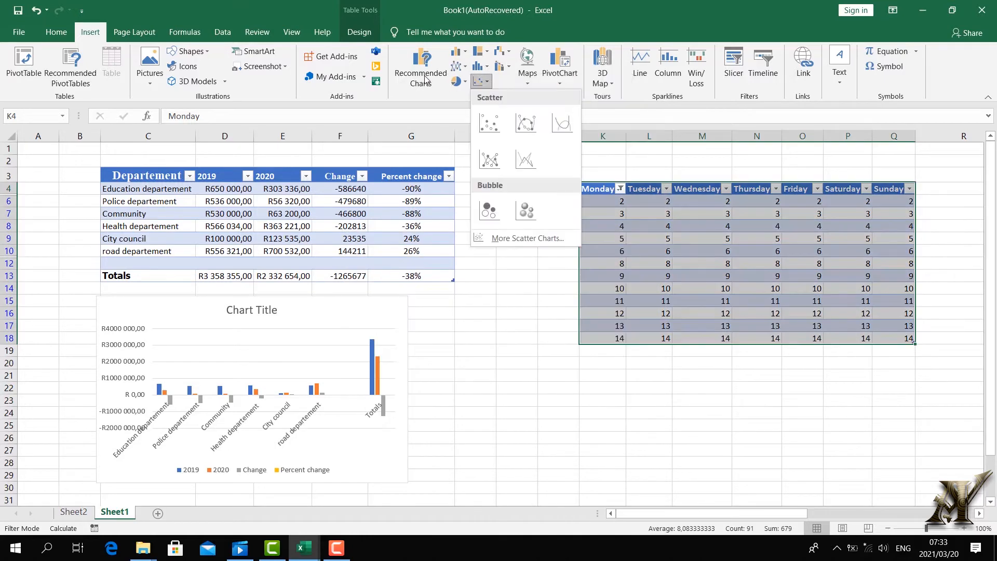
pyautogui.click(480, 67)
# Review the recommended charts for the weekday table, preview Stacked Area and Funnel, and close the dialog without inserting one.
pyautogui.click(426, 74)
pyautogui.click(423, 75)
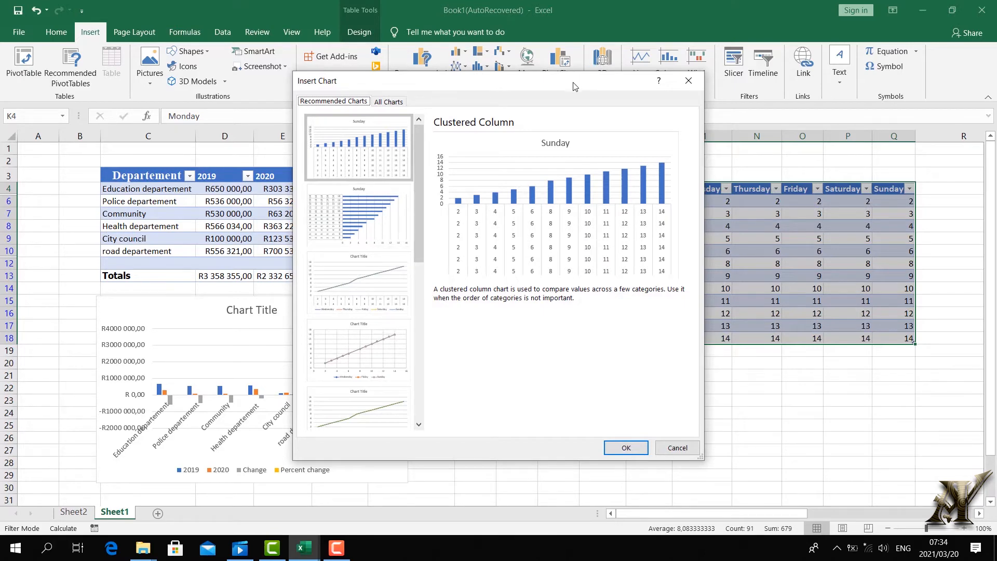
pyautogui.moveTo(573, 86); pyautogui.dragTo(397, 88)
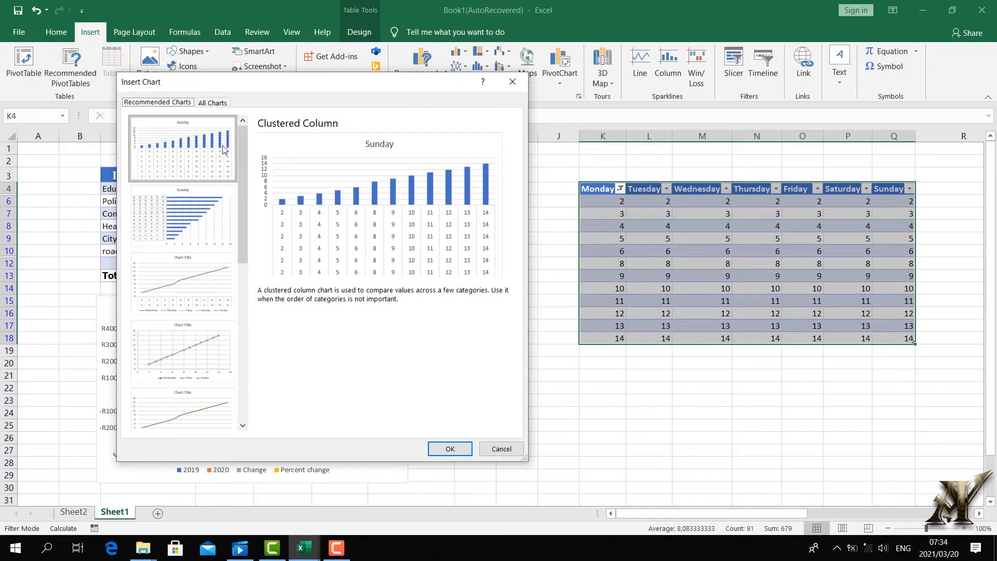
pyautogui.moveTo(244, 136); pyautogui.dragTo(250, 286)
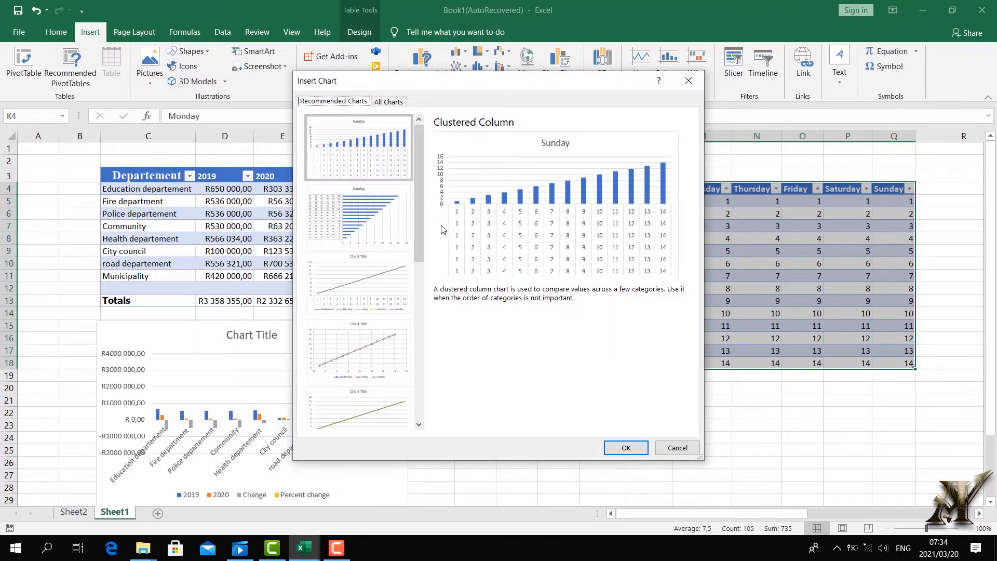
pyautogui.scroll(-5, 420, 226)
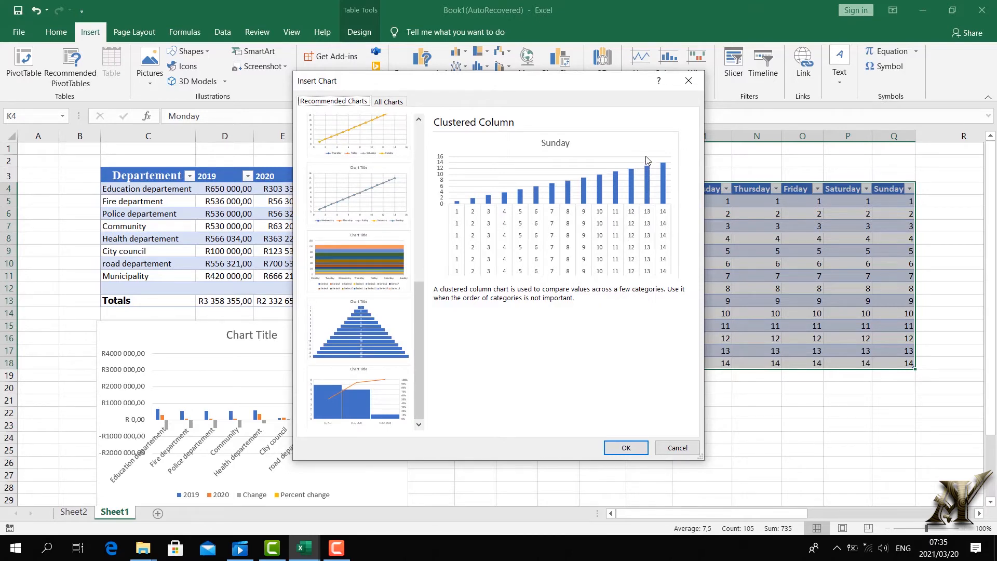
pyautogui.click(369, 280)
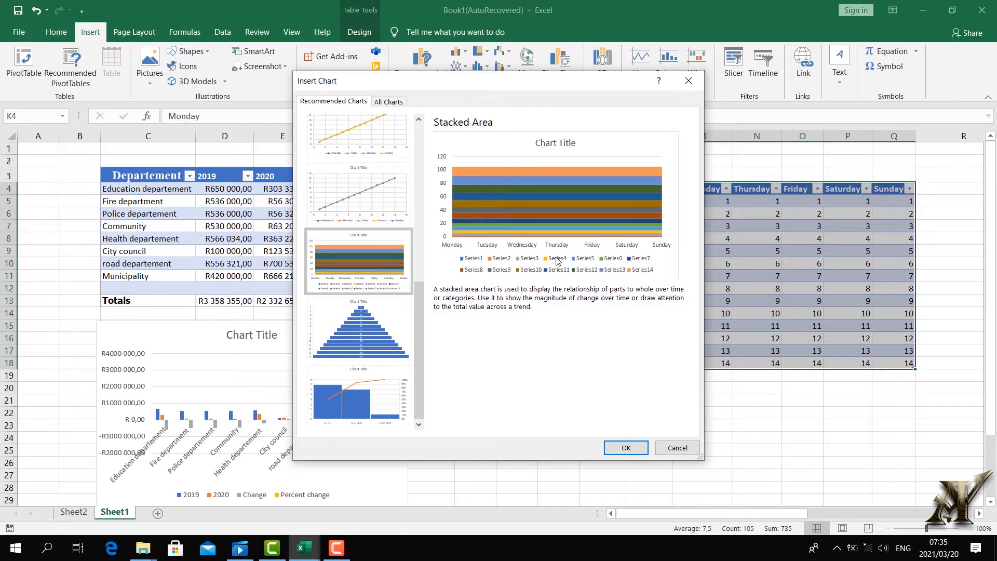
pyautogui.click(372, 348)
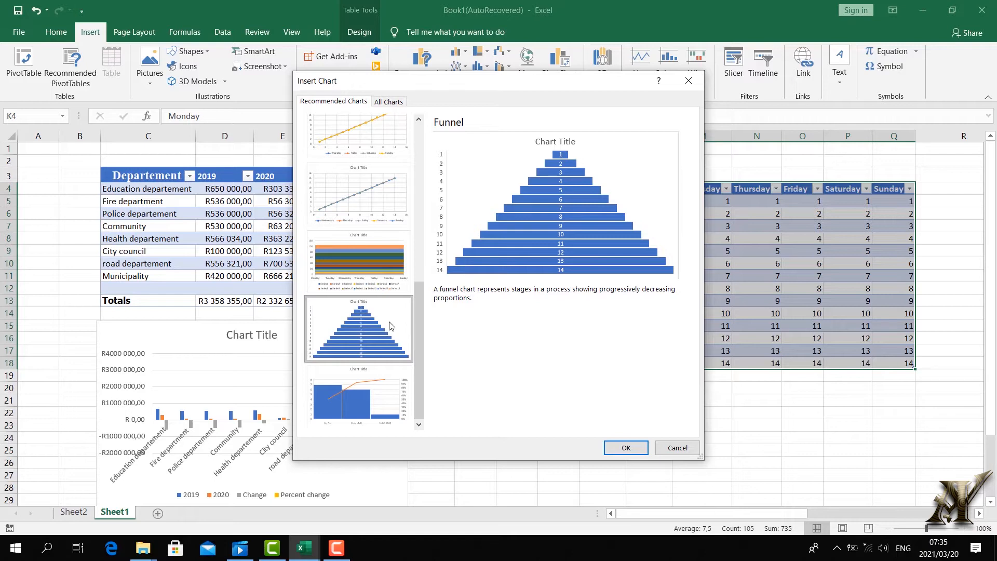
pyautogui.click(688, 81)
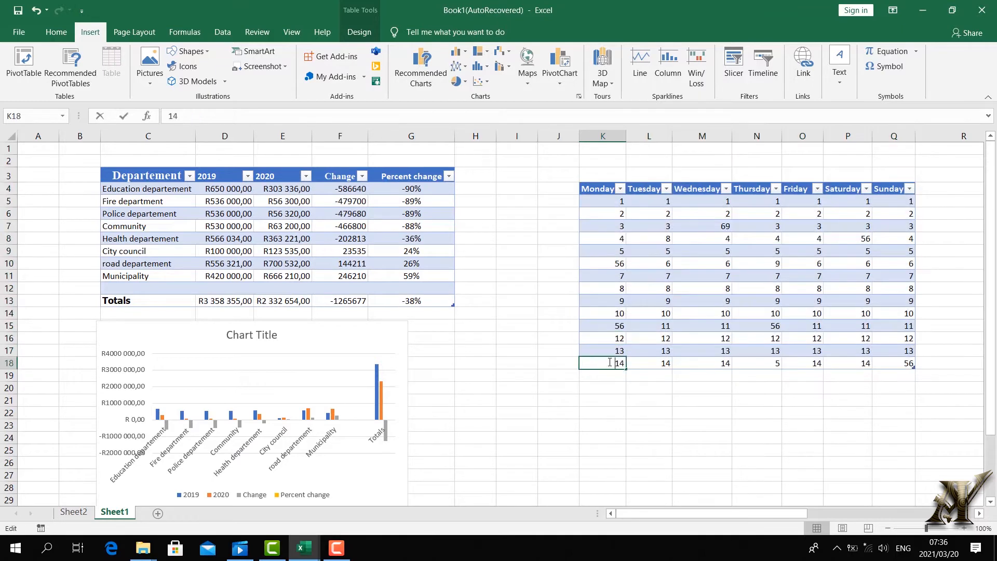
# Change Monday's last value to 52 and Tuesday's value in row 8 to 69 in the weekday table.
pyautogui.doubleClick(612, 362)
pyautogui.write('5')
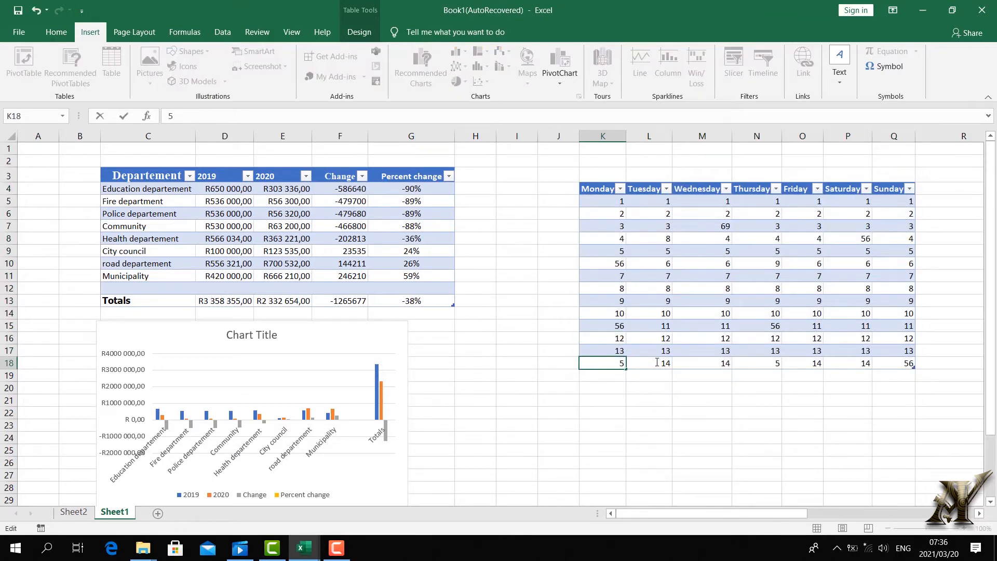
pyautogui.write('2')
pyautogui.press('Return')
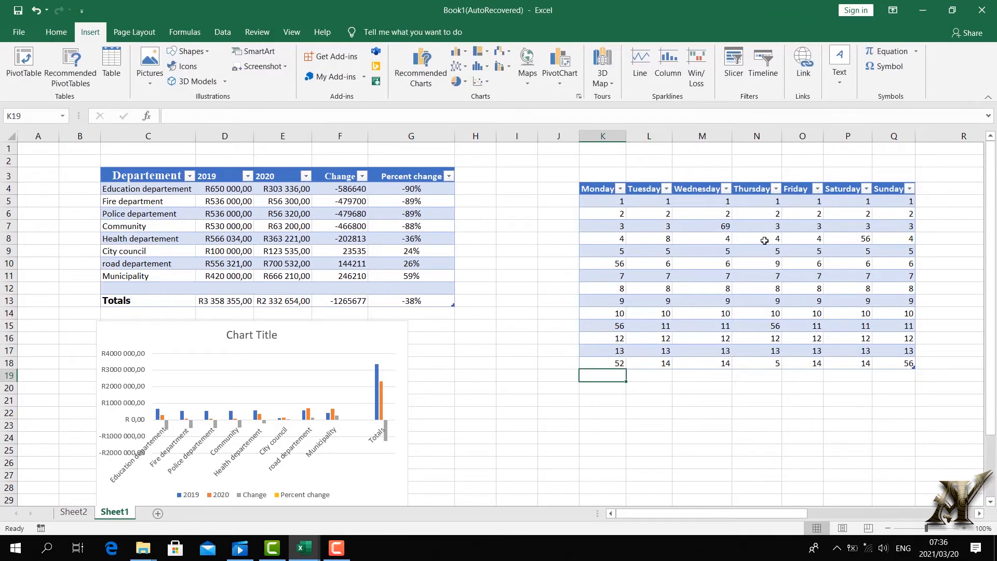
pyautogui.click(654, 238)
pyautogui.write('69')
pyautogui.press('Return')
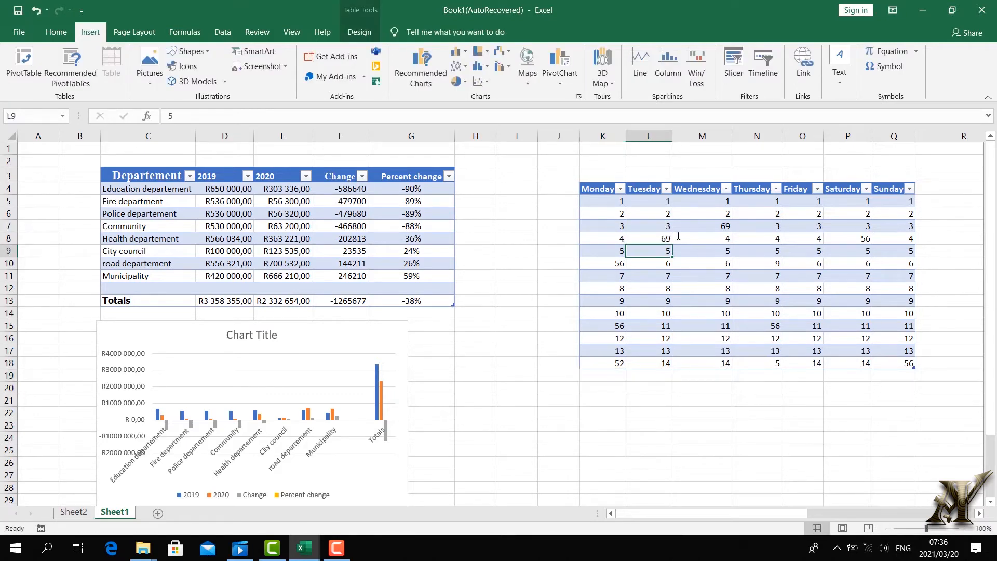
# Insert the recommended Clustered Column chart for the weekday table and move it over the department budget table.
pyautogui.moveTo(597, 194); pyautogui.dragTo(810, 251)
pyautogui.click(649, 173)
pyautogui.moveTo(602, 190); pyautogui.dragTo(889, 375)
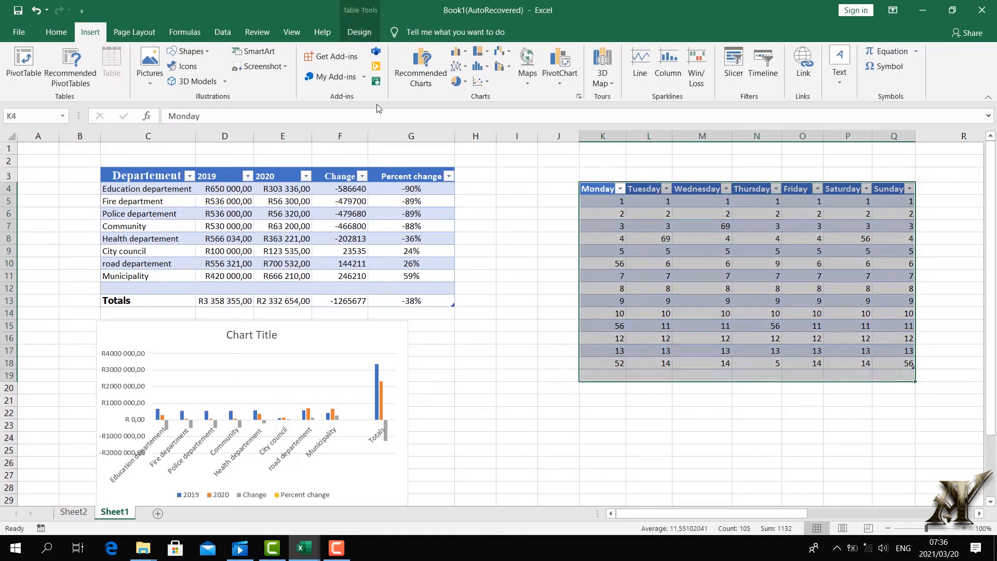
pyautogui.click(419, 78)
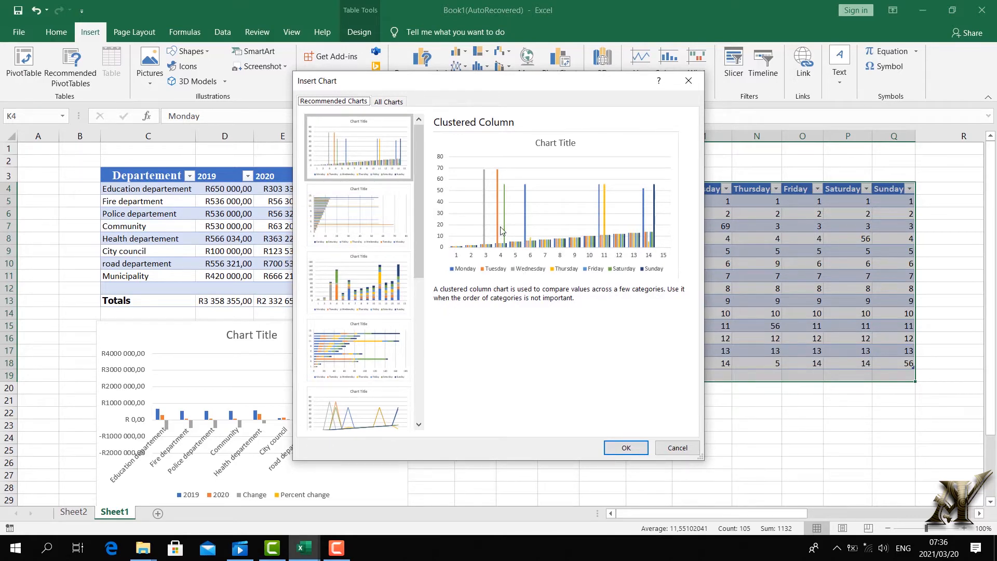
pyautogui.click(626, 448)
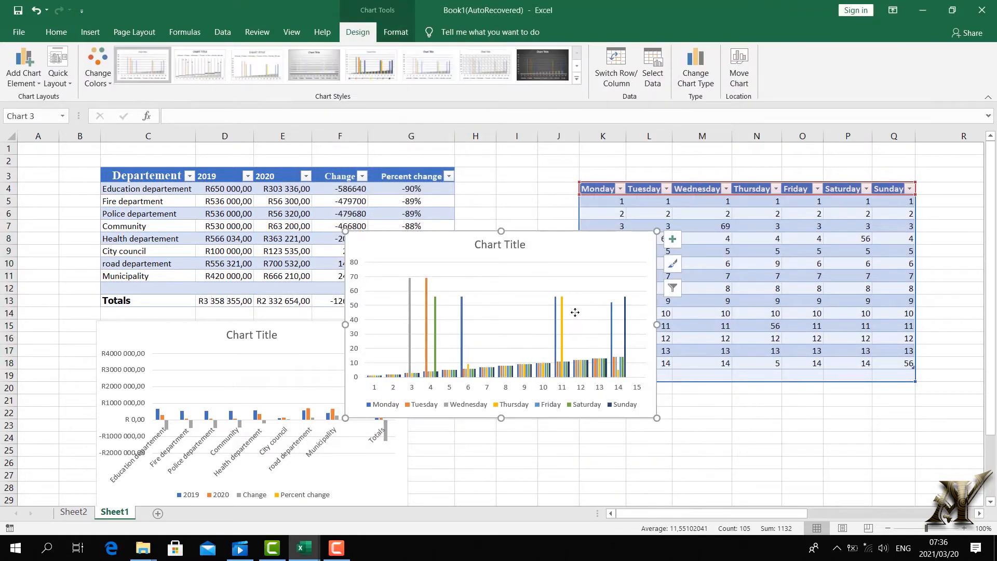
pyautogui.moveTo(511, 300); pyautogui.dragTo(510, 299)
pyautogui.moveTo(533, 245); pyautogui.dragTo(387, 179)
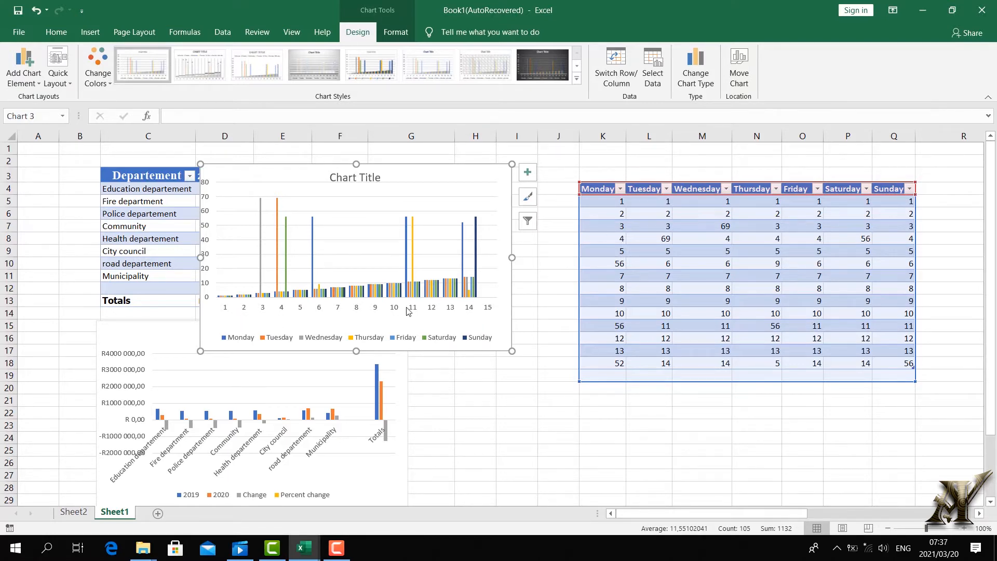
# Resize the weekday table to $J$4:$Q$18 so it includes the column of food names beside Monday.
pyautogui.click(572, 202)
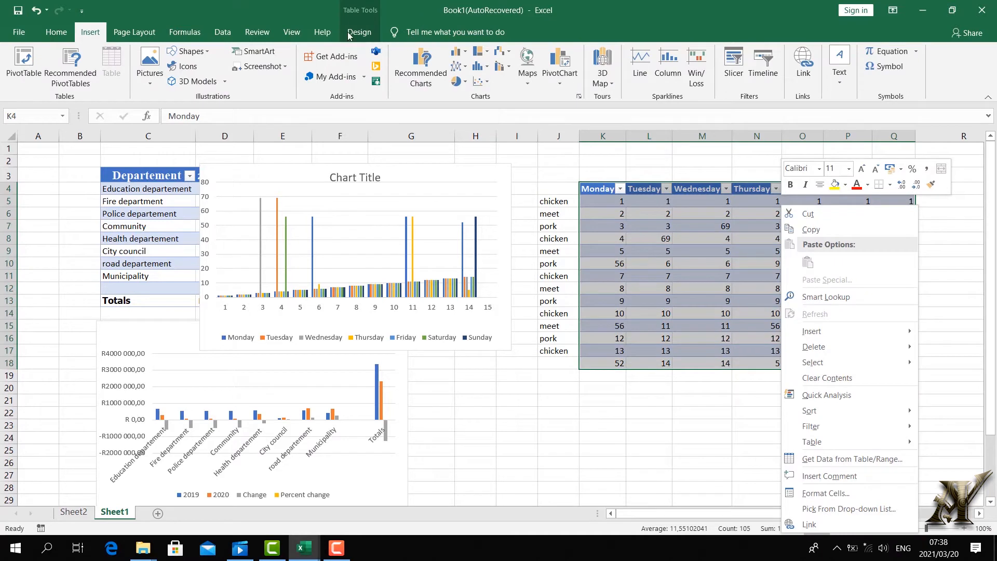
pyautogui.press('Escape')
pyautogui.moveTo(581, 187); pyautogui.dragTo(842, 363)
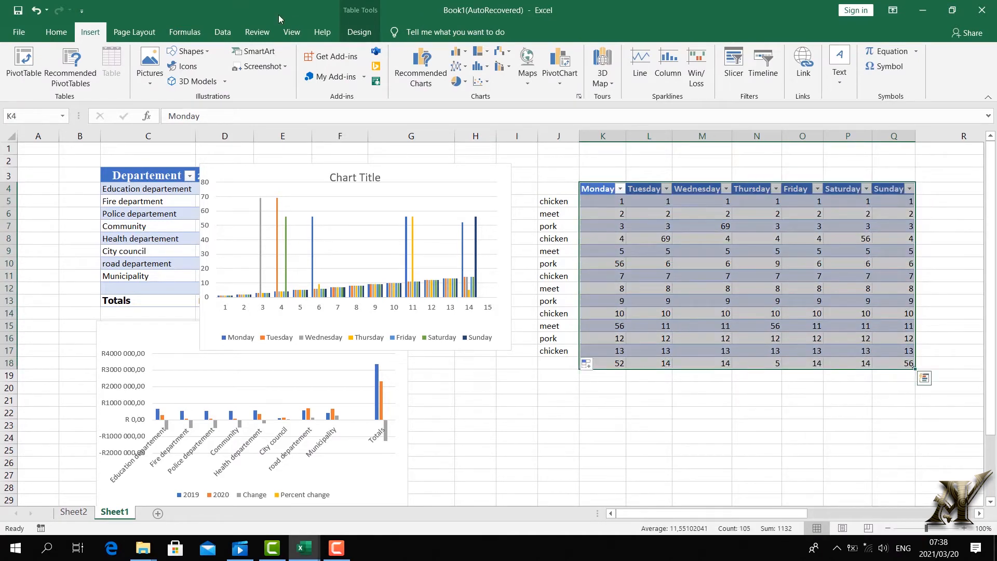
pyautogui.click(359, 31)
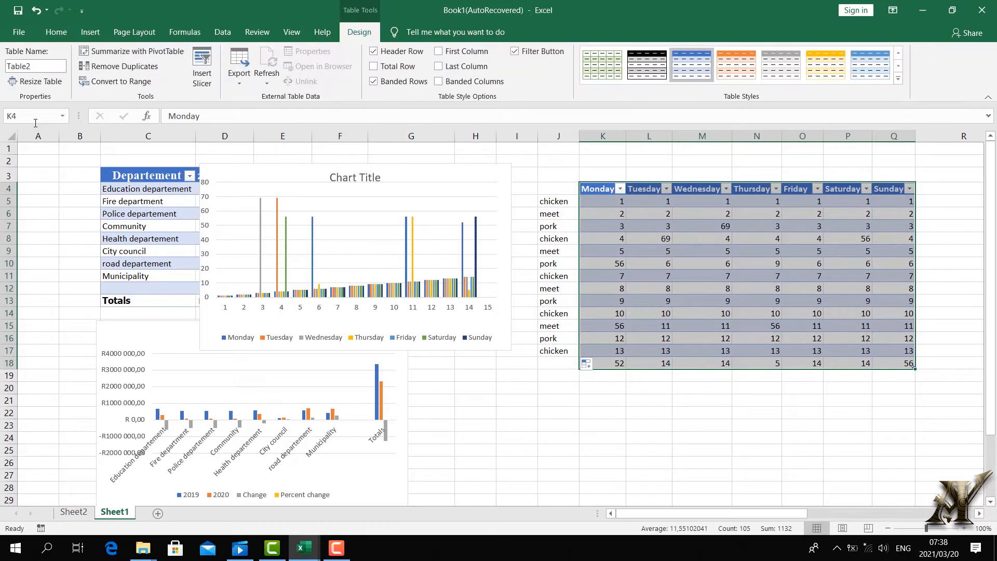
pyautogui.click(36, 82)
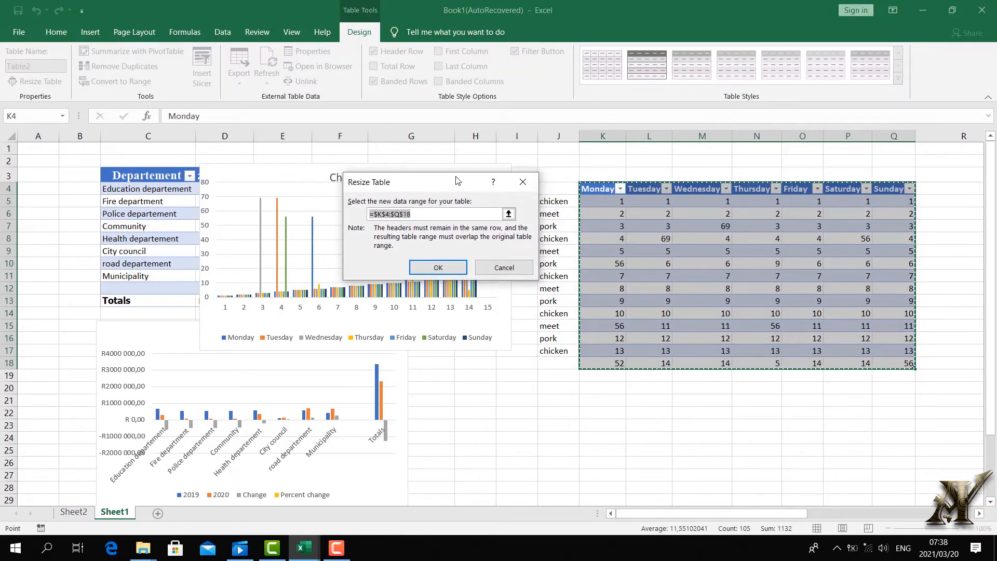
pyautogui.moveTo(457, 180); pyautogui.dragTo(313, 182)
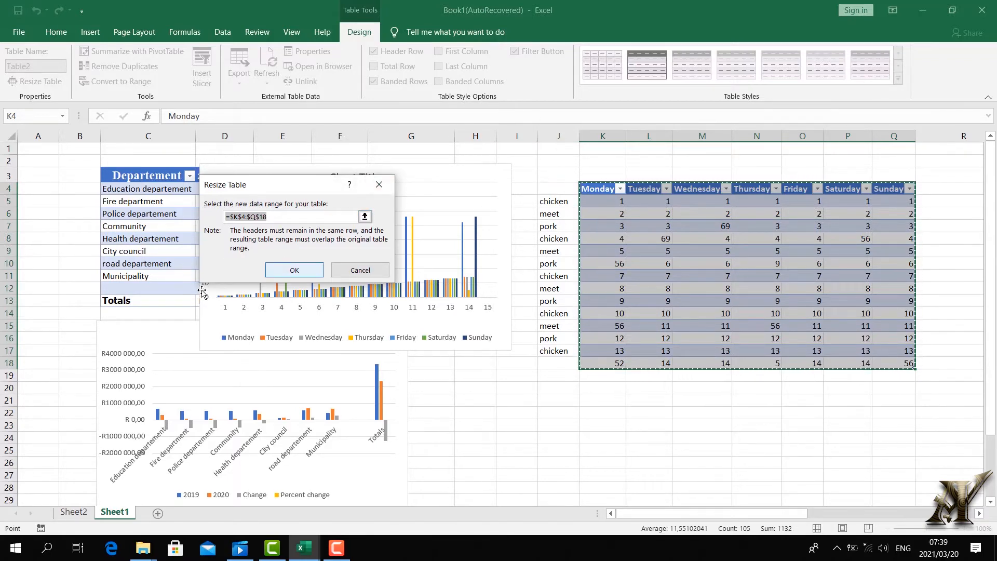
pyautogui.click(234, 216)
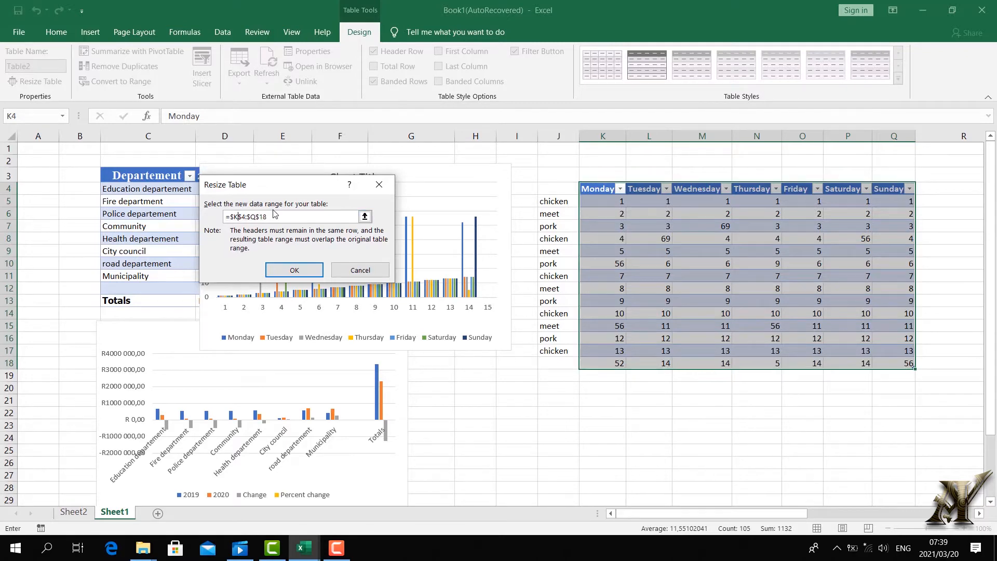
pyautogui.press('BackSpace')
pyautogui.write('J')
pyautogui.click(318, 267)
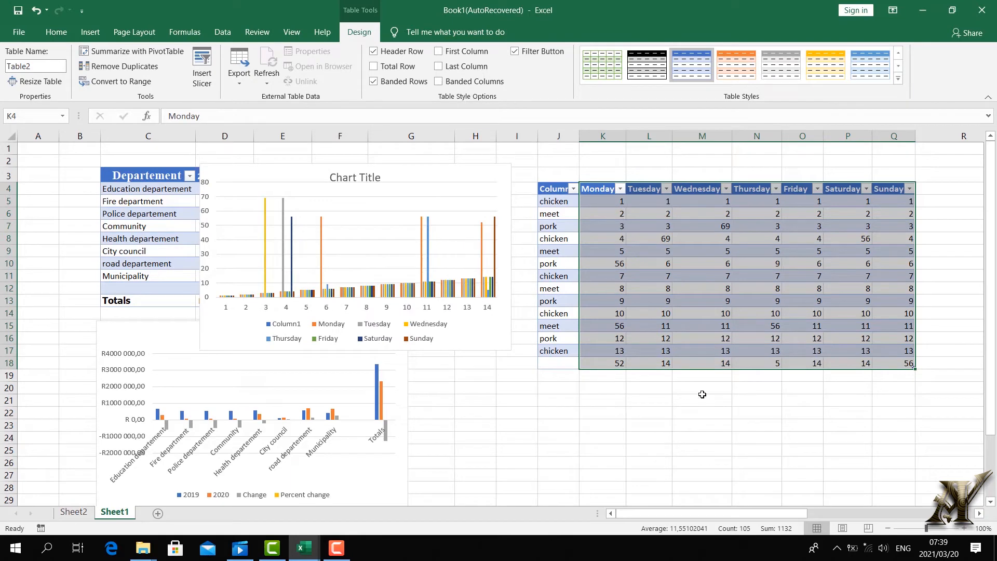
pyautogui.click(678, 438)
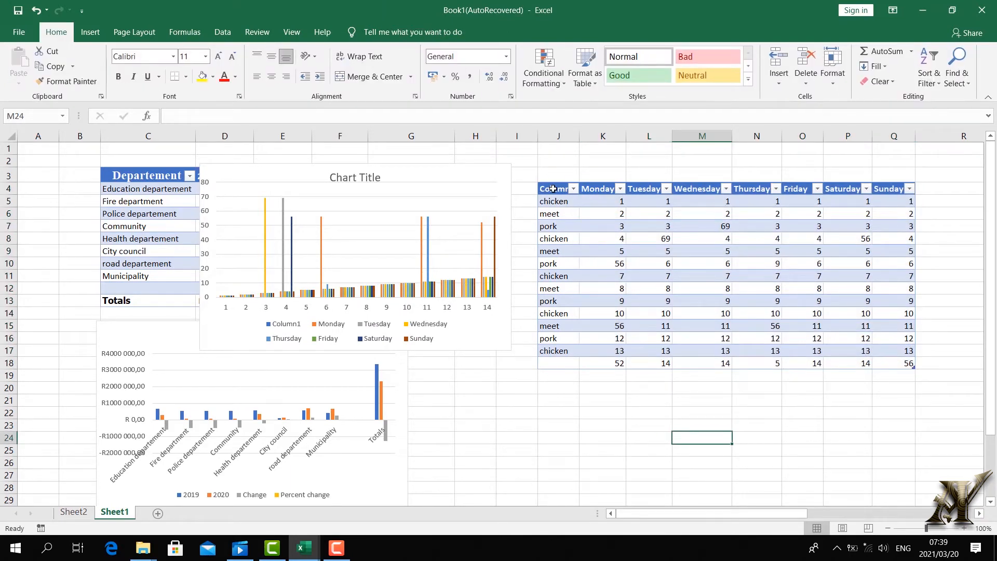
# Rename the header of the weekday table's new first column to "items".
pyautogui.moveTo(553, 188); pyautogui.dragTo(903, 363)
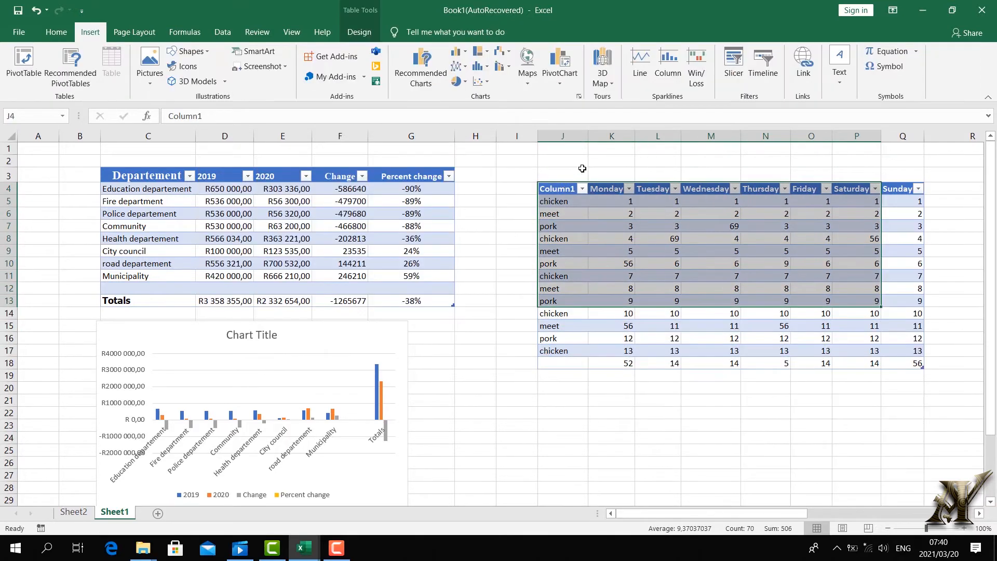
pyautogui.click(576, 193)
pyautogui.doubleClick(576, 193)
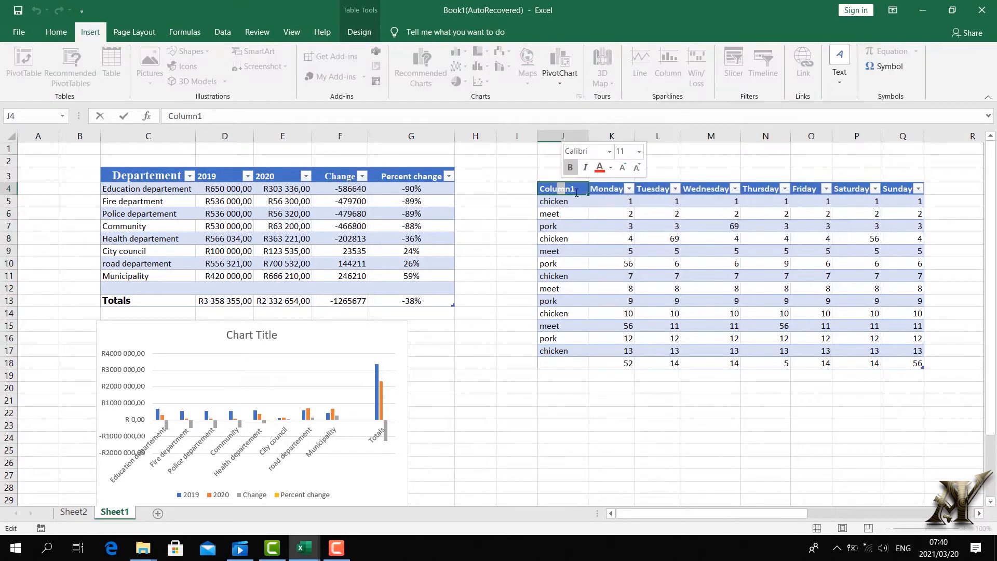
pyautogui.moveTo(576, 193); pyautogui.dragTo(520, 185)
pyautogui.write('it')
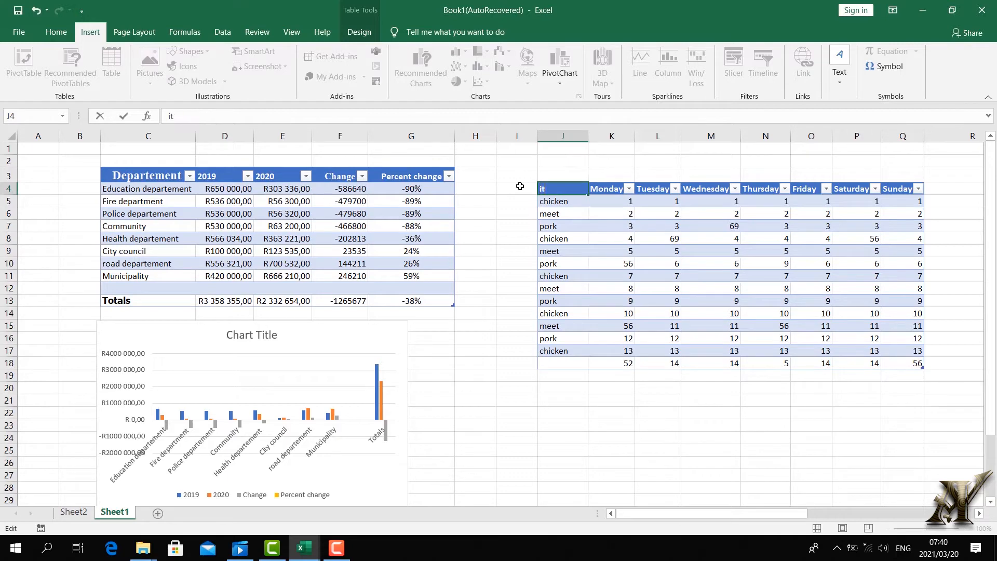
pyautogui.write('ems')
pyautogui.click(556, 414)
# Insert the recommended Clustered Column chart for the items table, from the header row through row 17.
pyautogui.moveTo(544, 189); pyautogui.dragTo(692, 352)
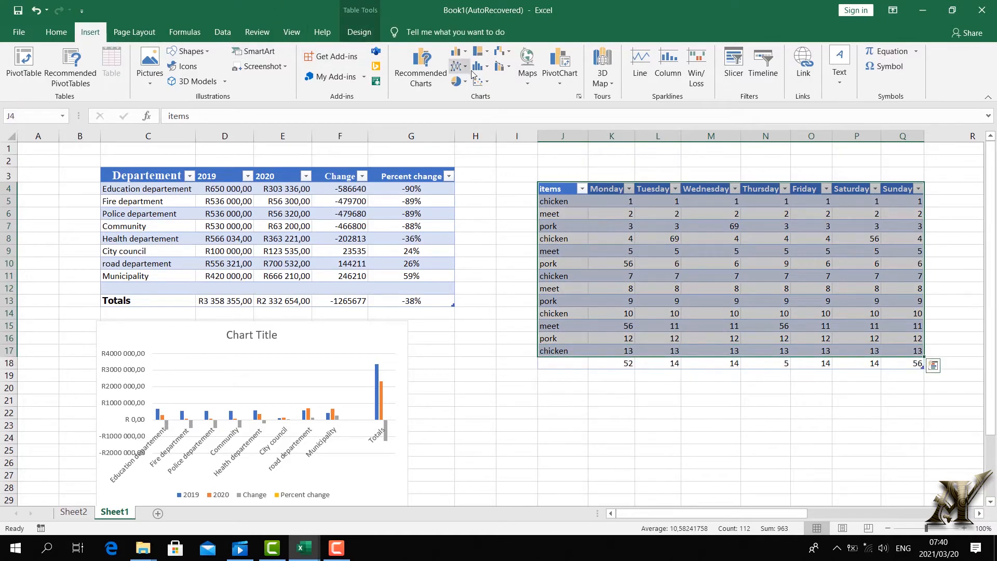
pyautogui.click(431, 76)
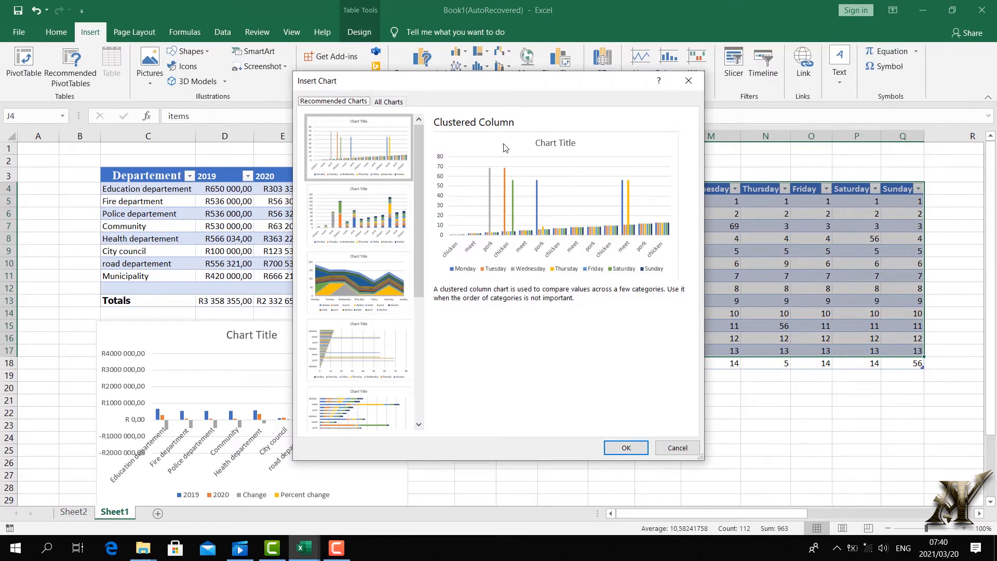
pyautogui.moveTo(521, 94); pyautogui.dragTo(343, 121)
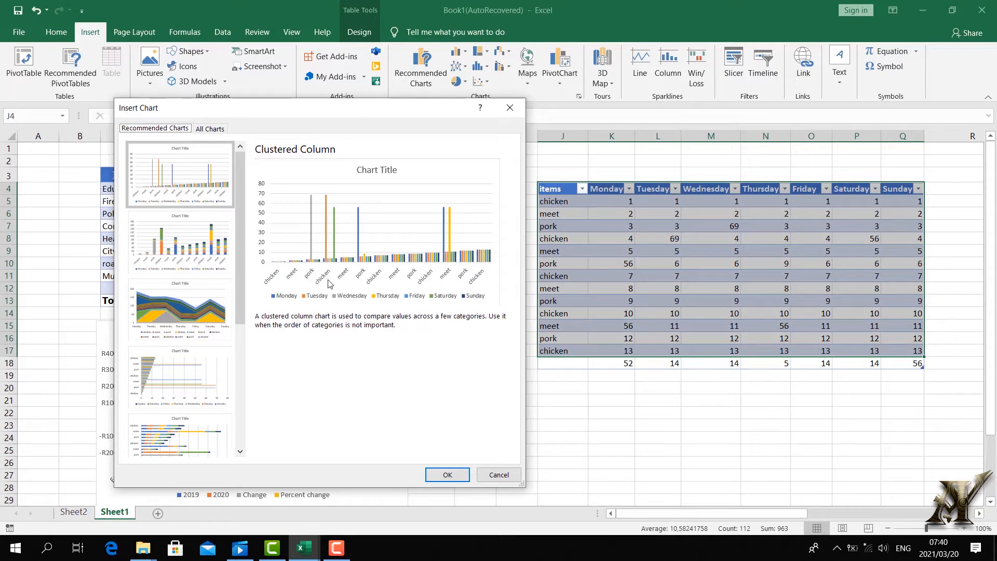
pyautogui.click(446, 476)
# Enlarge the items chart and its plot area, and move the chart over the department budget table.
pyautogui.click(545, 266)
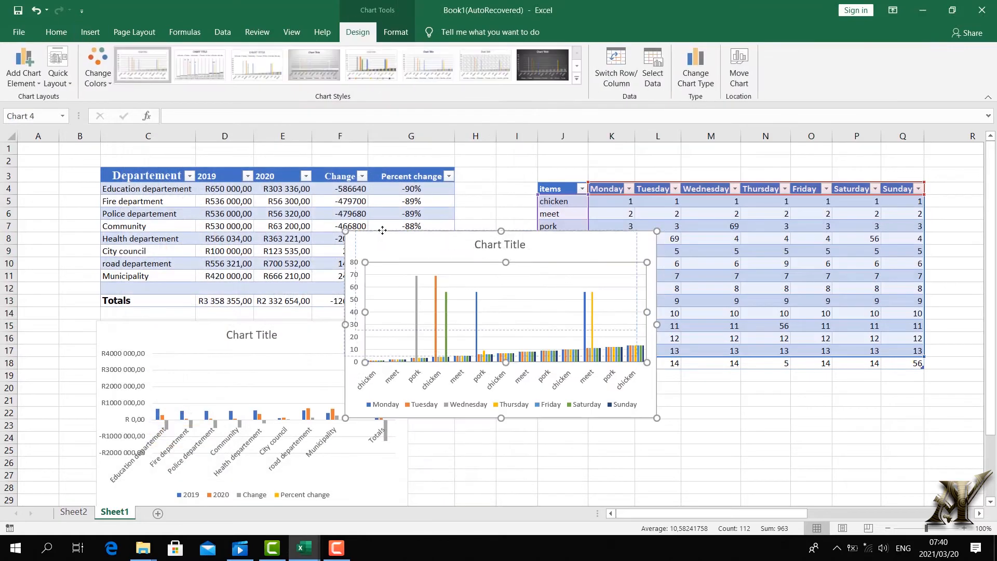
pyautogui.moveTo(525, 289); pyautogui.dragTo(521, 262)
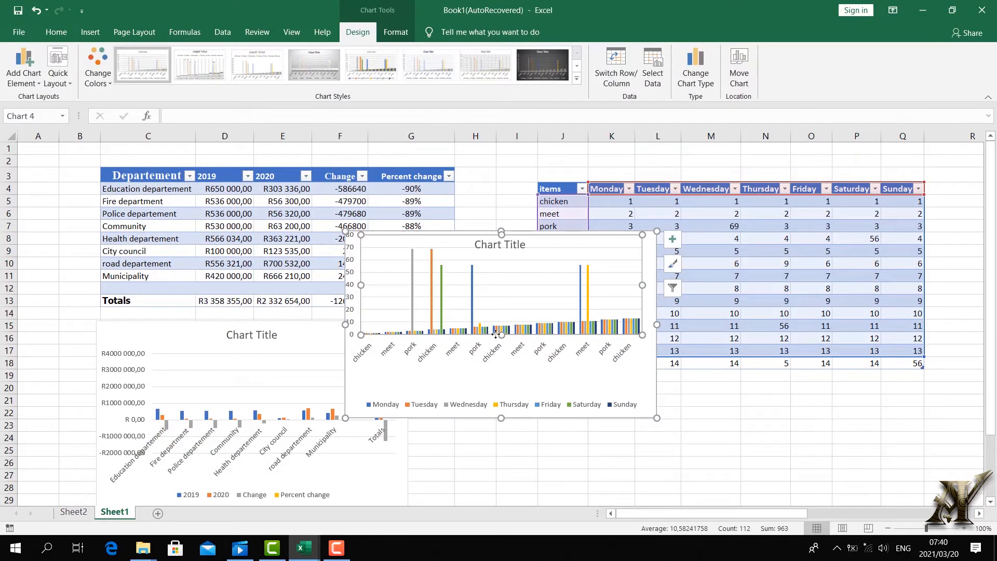
pyautogui.moveTo(496, 334); pyautogui.dragTo(515, 482)
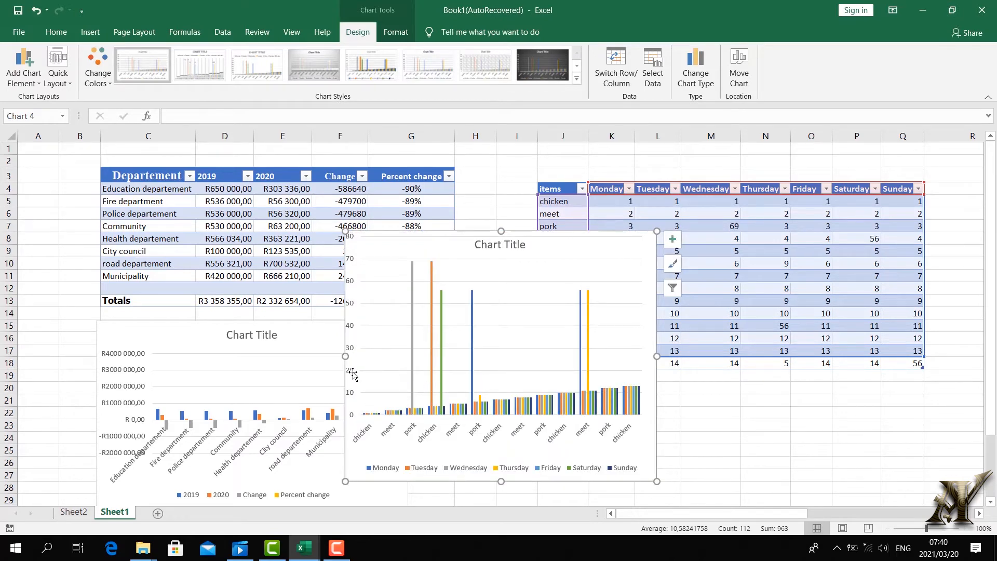
pyautogui.moveTo(345, 355); pyautogui.dragTo(325, 359)
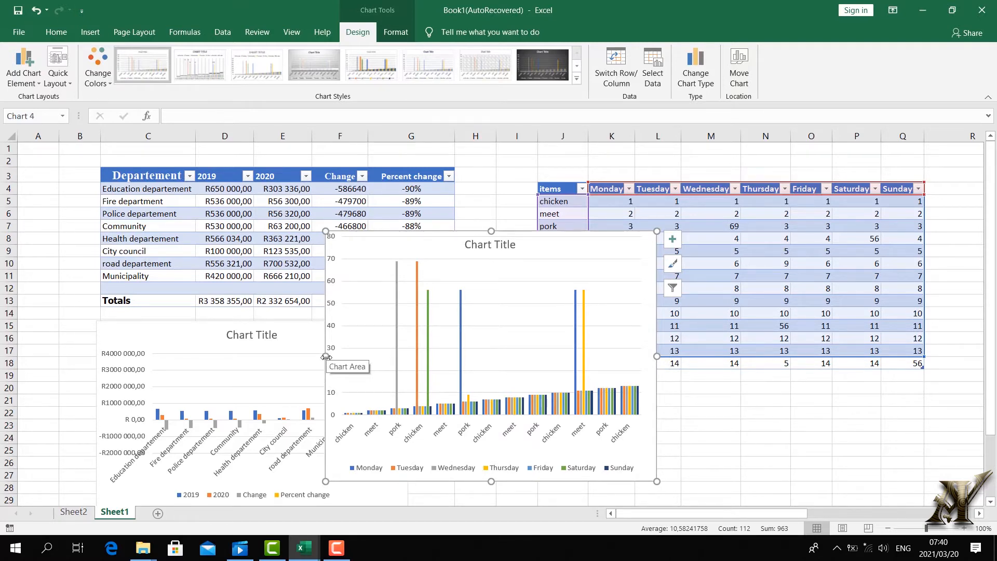
pyautogui.moveTo(326, 356); pyautogui.dragTo(147, 358)
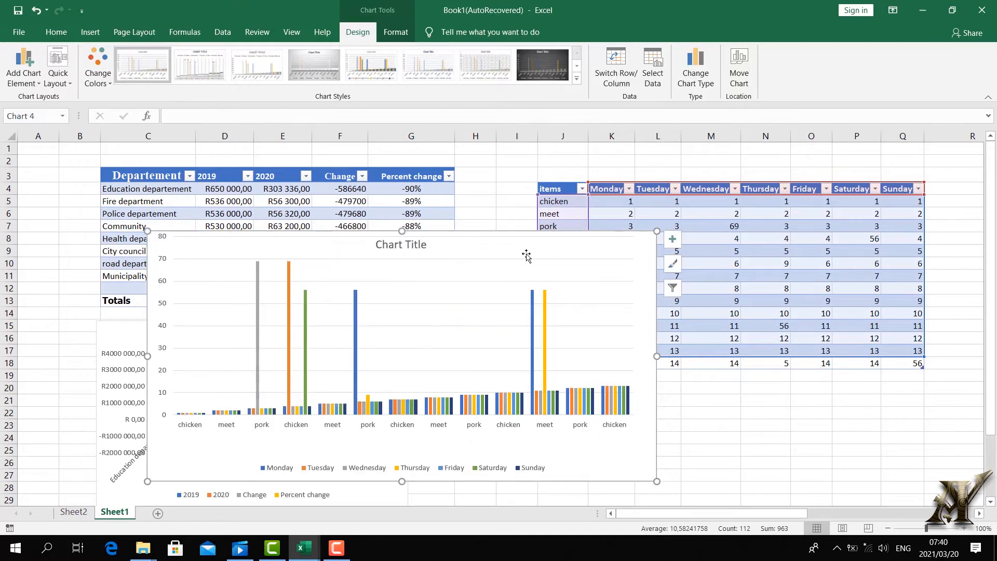
pyautogui.moveTo(521, 255)
pyautogui.mouseDown()
pyautogui.moveTo(452, 226)
pyautogui.moveTo(478, 226)
pyautogui.moveTo(446, 211)
pyautogui.moveTo(416, 151)
pyautogui.moveTo(338, 171)
pyautogui.mouseUp()
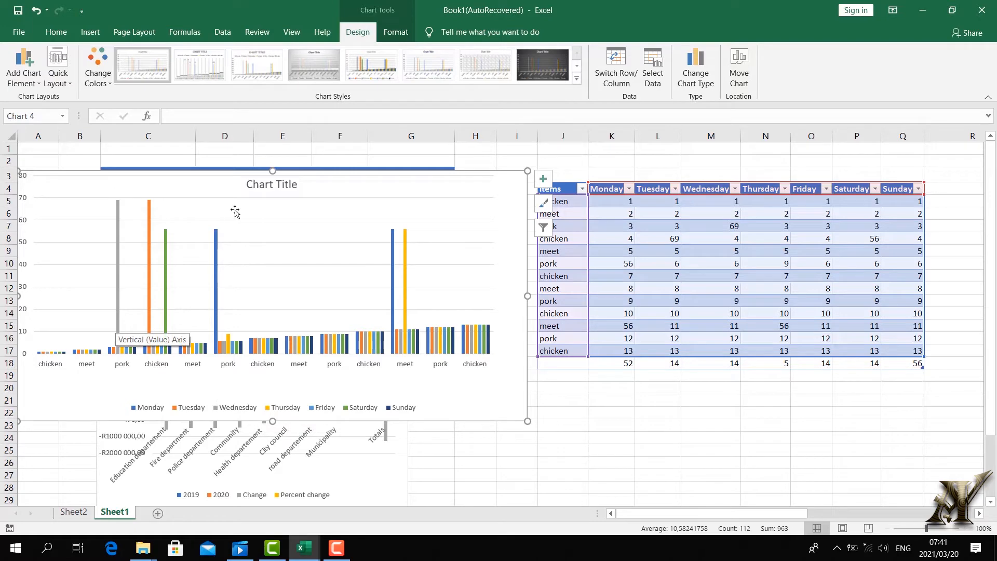
pyautogui.moveTo(235, 211); pyautogui.dragTo(411, 198)
pyautogui.rightClick(564, 159)
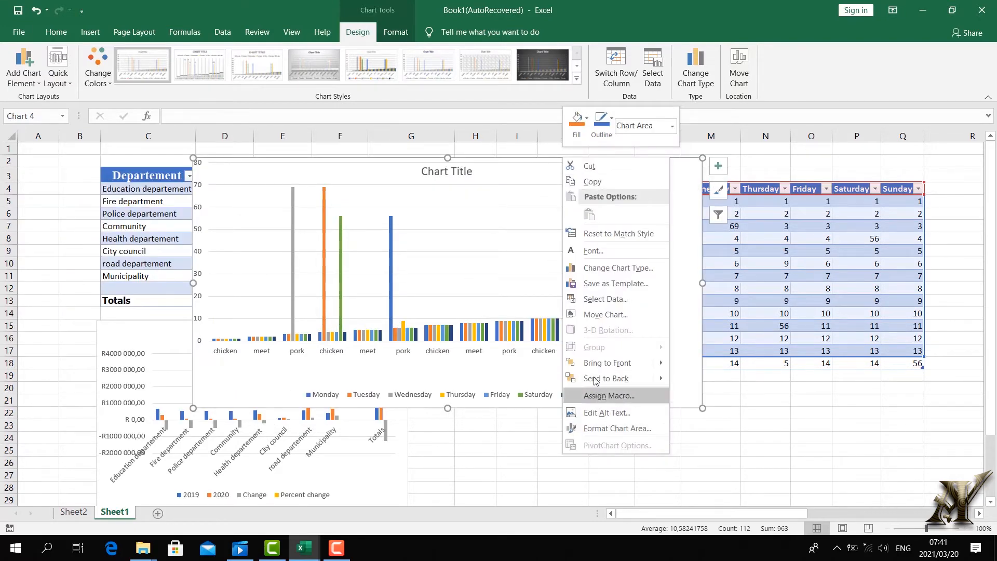
pyautogui.click(490, 160)
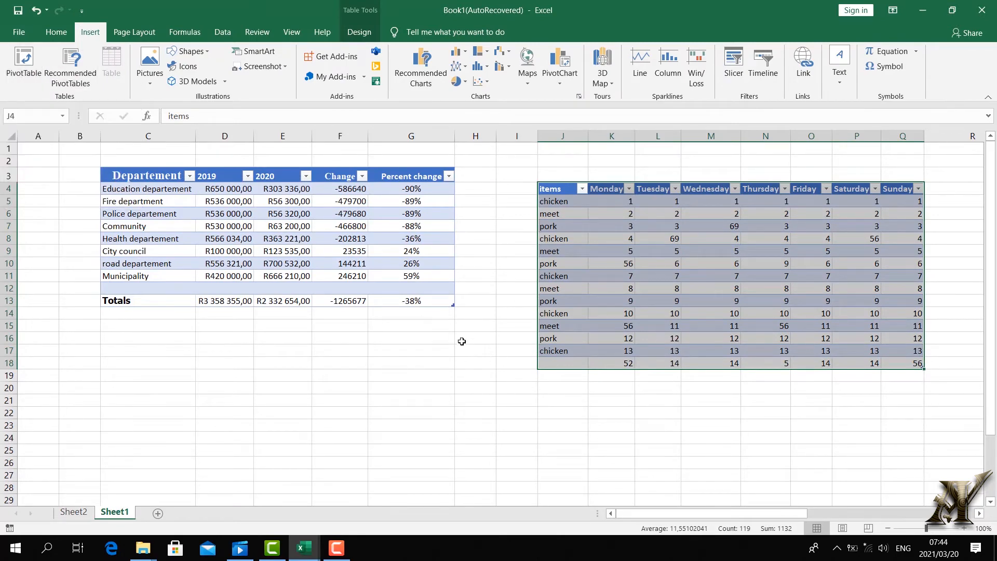
# Review the recommended charts for the whole department budget table, preview Clustered Column, and close without inserting one.
pyautogui.click(468, 325)
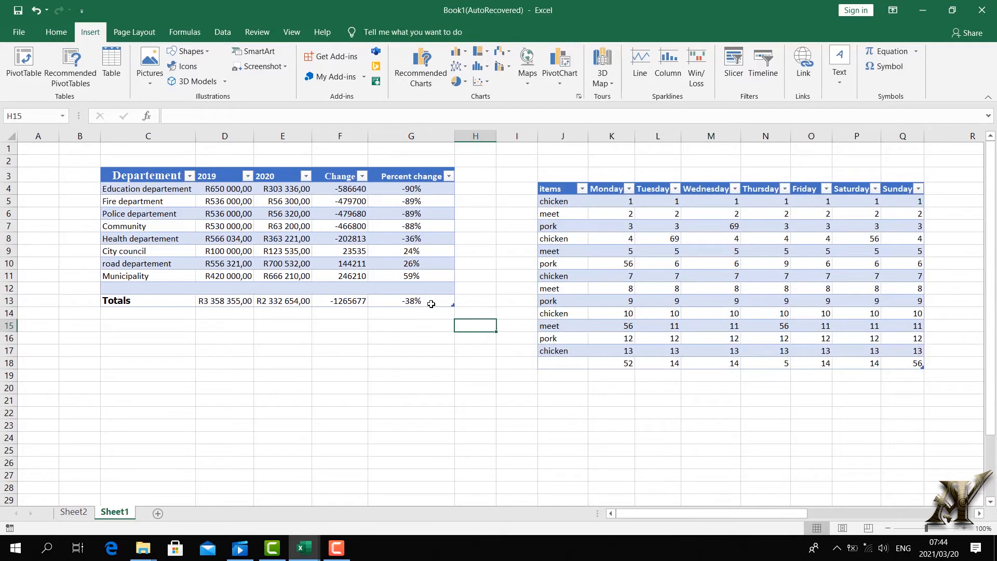
pyautogui.moveTo(431, 303); pyautogui.dragTo(135, 186)
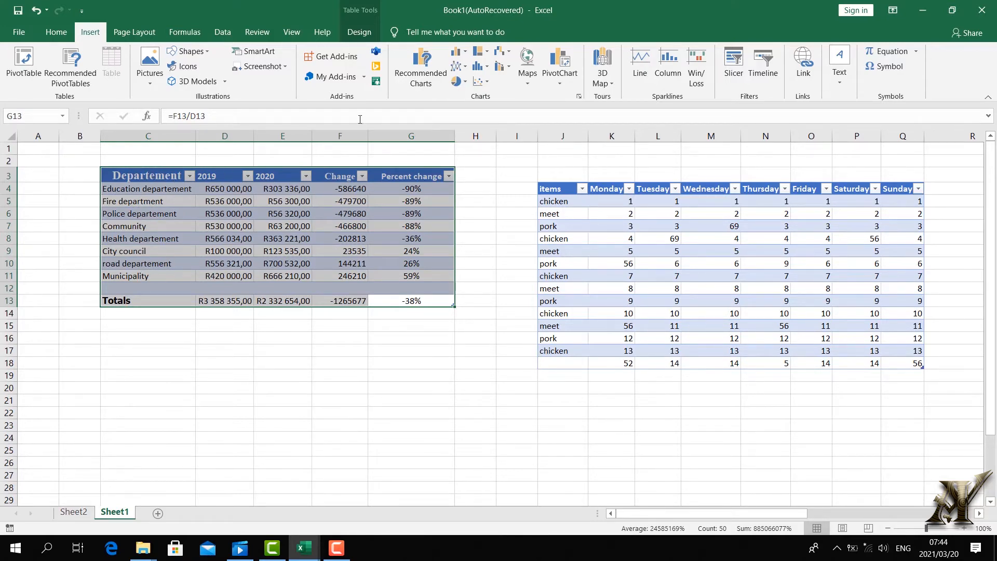
pyautogui.click(422, 70)
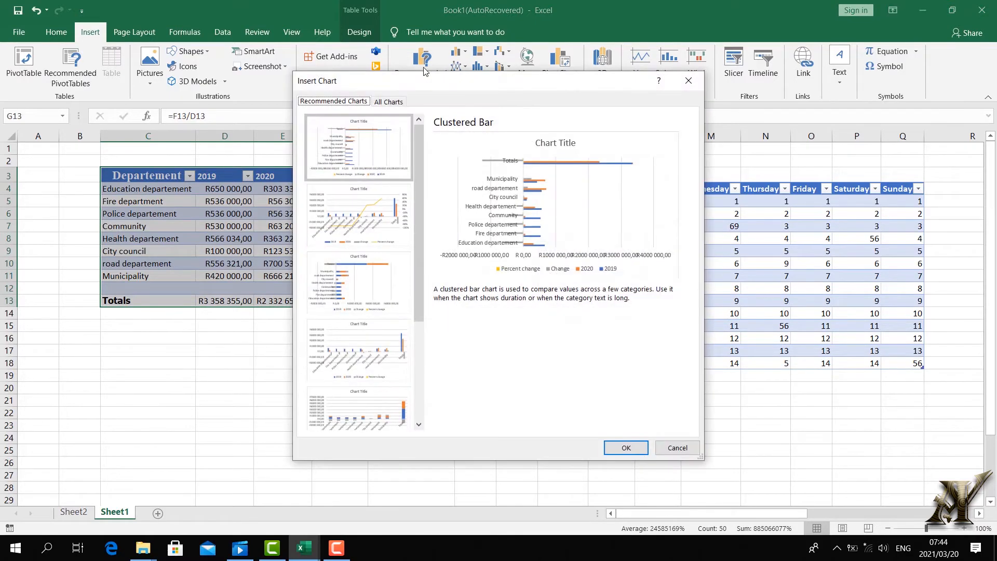
pyautogui.click(357, 344)
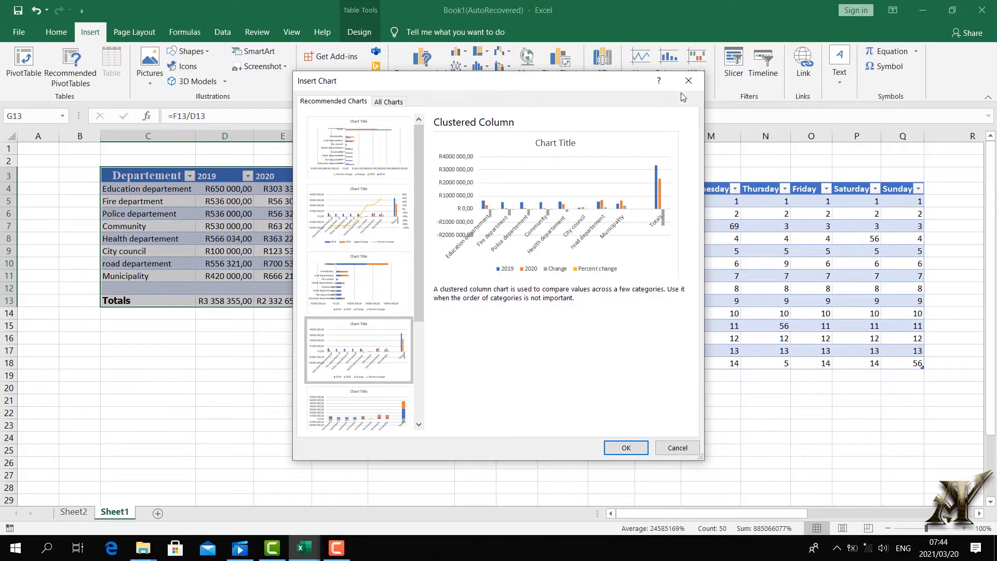
pyautogui.click(688, 80)
pyautogui.moveTo(333, 350); pyautogui.dragTo(332, 340)
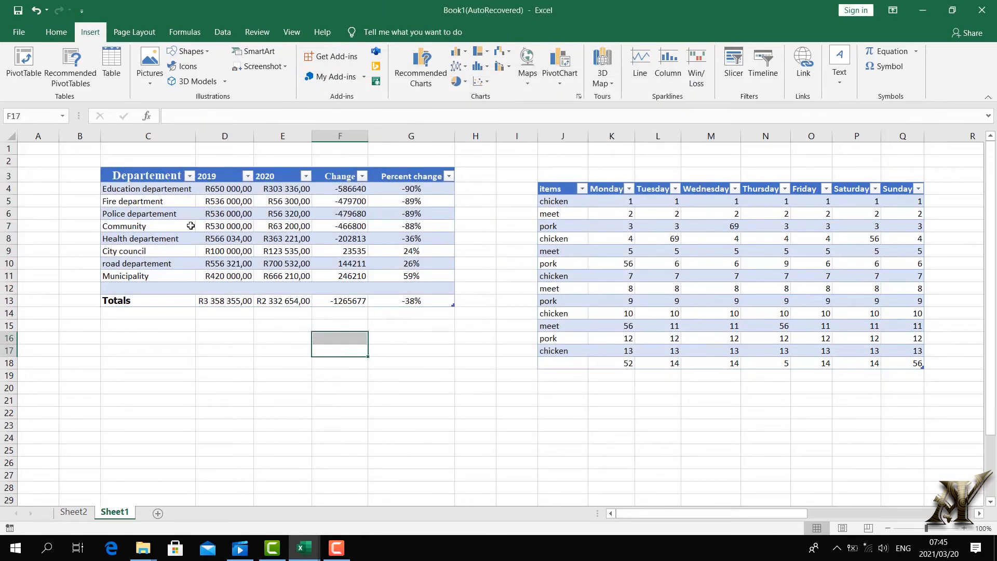
# Preview the recommended pie chart for the header and Education departement rows of the department budget table.
pyautogui.moveTo(100, 173); pyautogui.dragTo(275, 189)
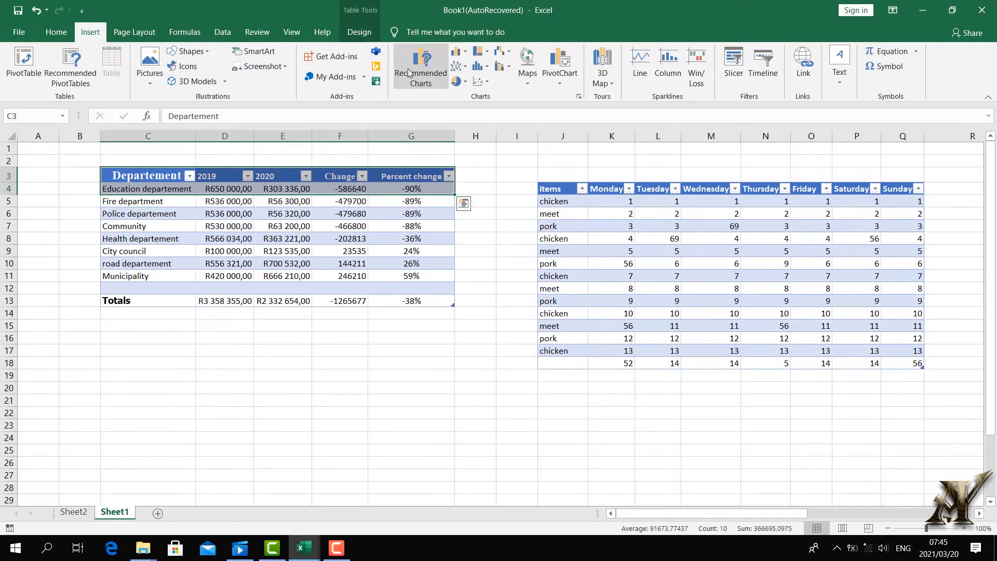
pyautogui.click(409, 72)
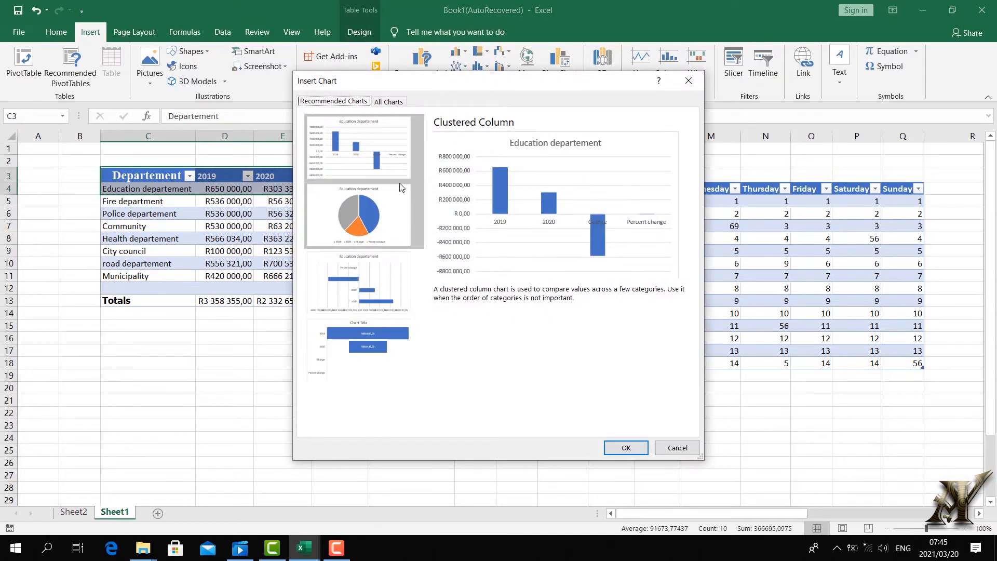
pyautogui.click(365, 229)
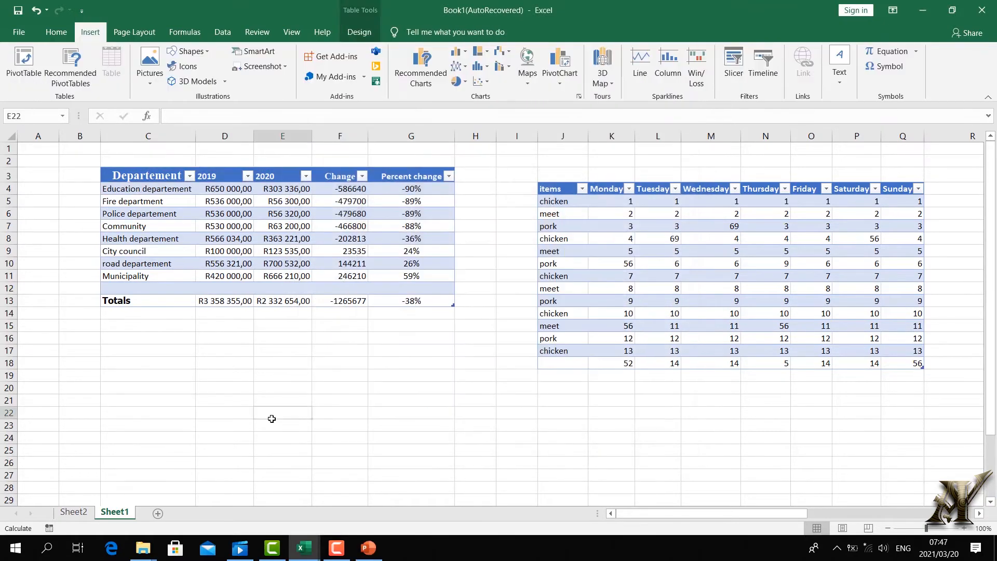
# Insert the recommended Clustered Column chart with a Percent change line for the budget table's header, Fire department and Health departement rows.
pyautogui.click(271, 416)
pyautogui.click(106, 175)
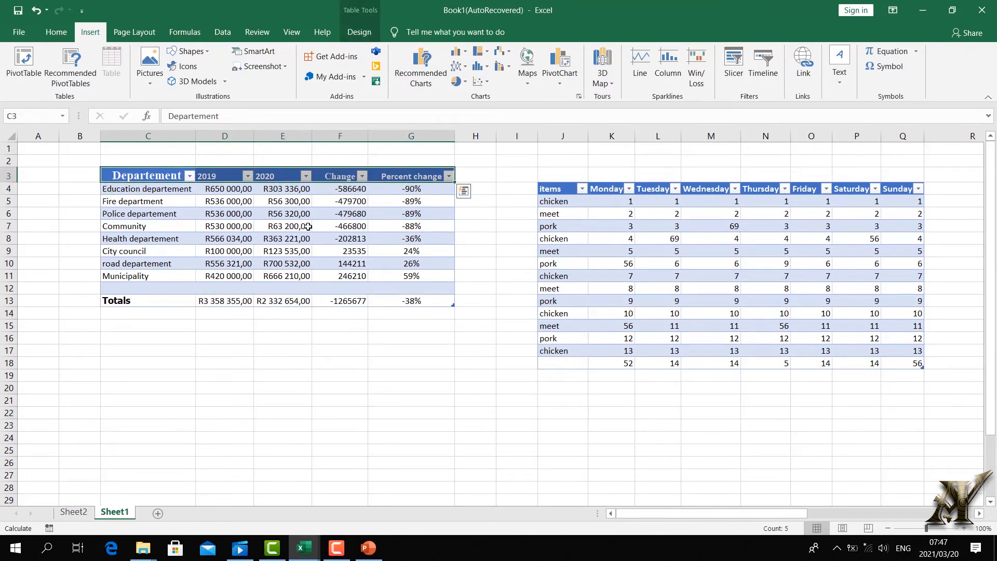
pyautogui.moveTo(103, 202); pyautogui.dragTo(385, 201)
pyautogui.moveTo(110, 240); pyautogui.dragTo(305, 236)
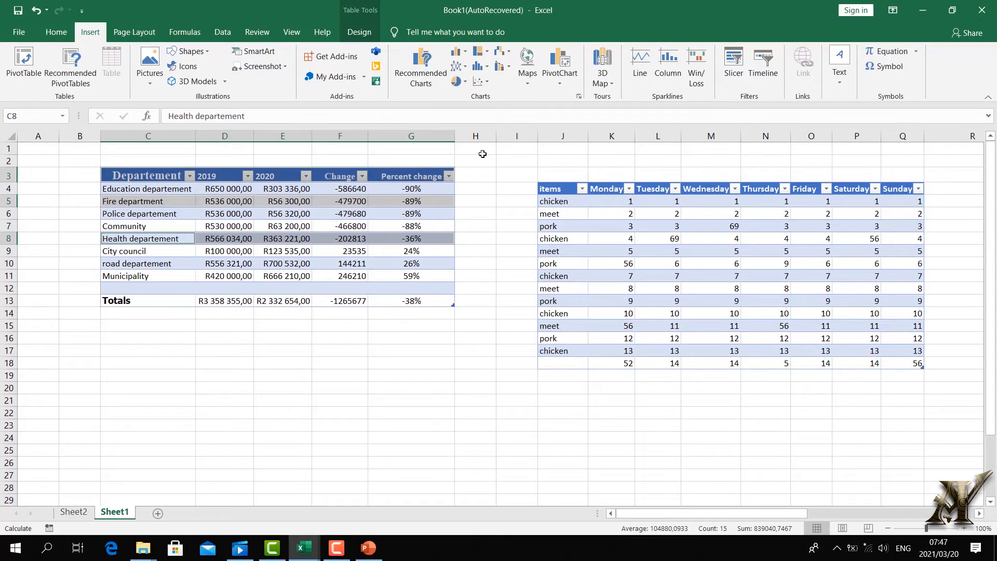
pyautogui.click(421, 68)
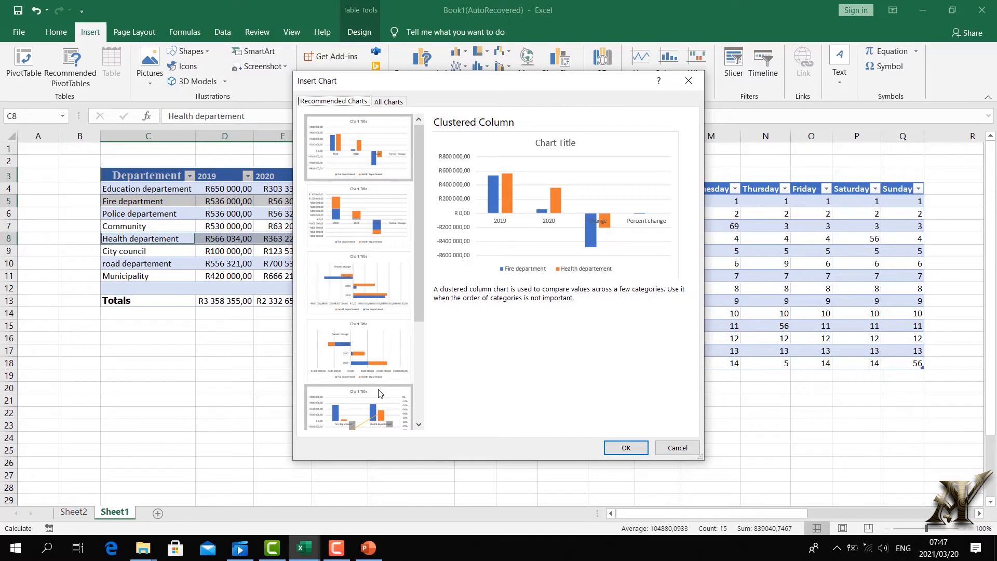
pyautogui.scroll(-3, 390, 374)
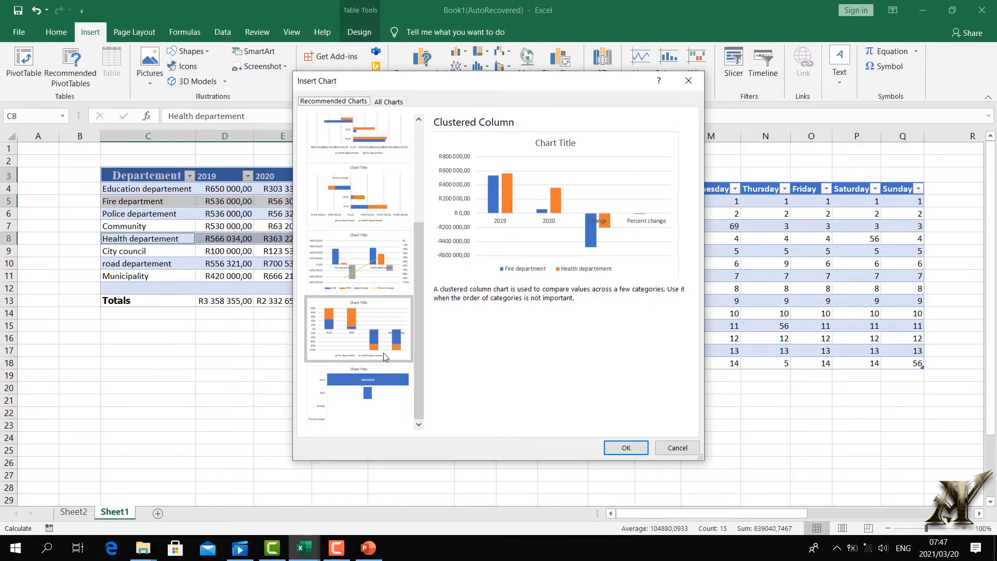
pyautogui.scroll(3, 370, 303)
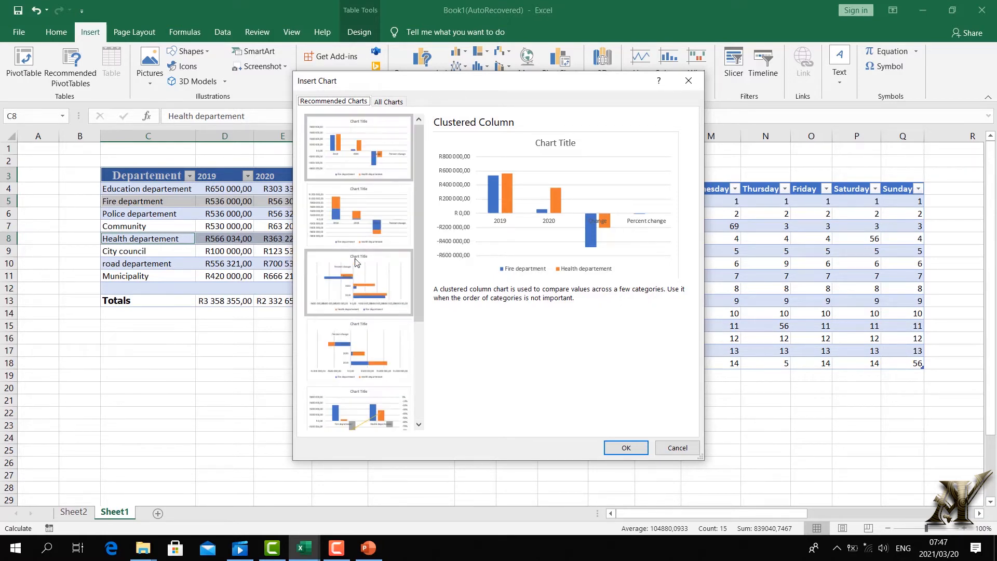
pyautogui.click(341, 214)
pyautogui.scroll(-3, 412, 267)
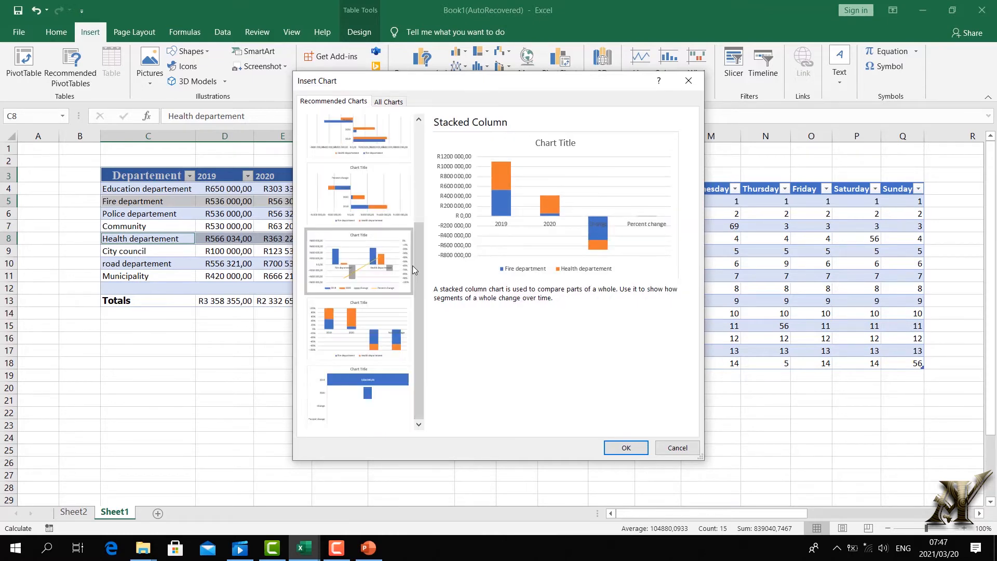
pyautogui.click(385, 275)
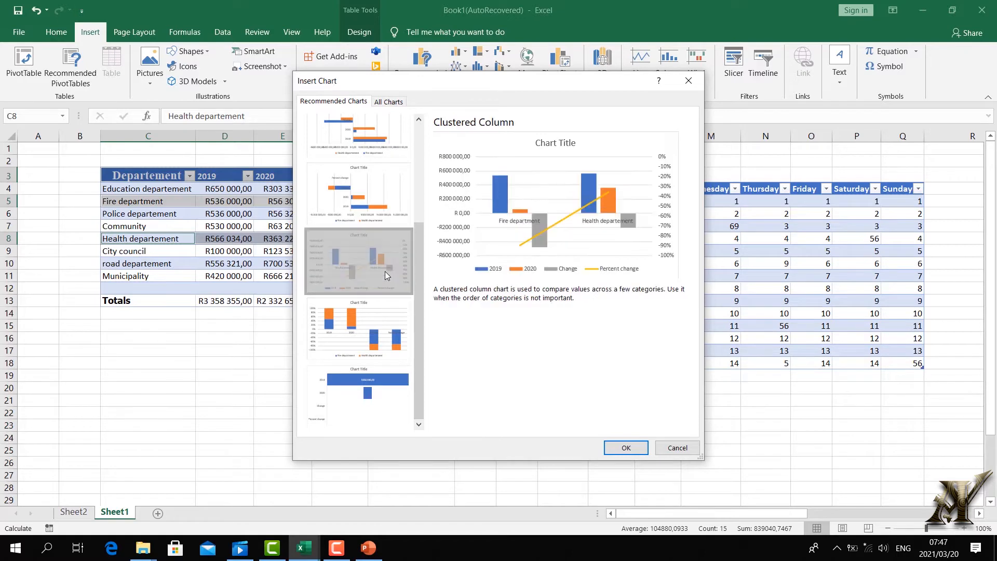
pyautogui.click(626, 448)
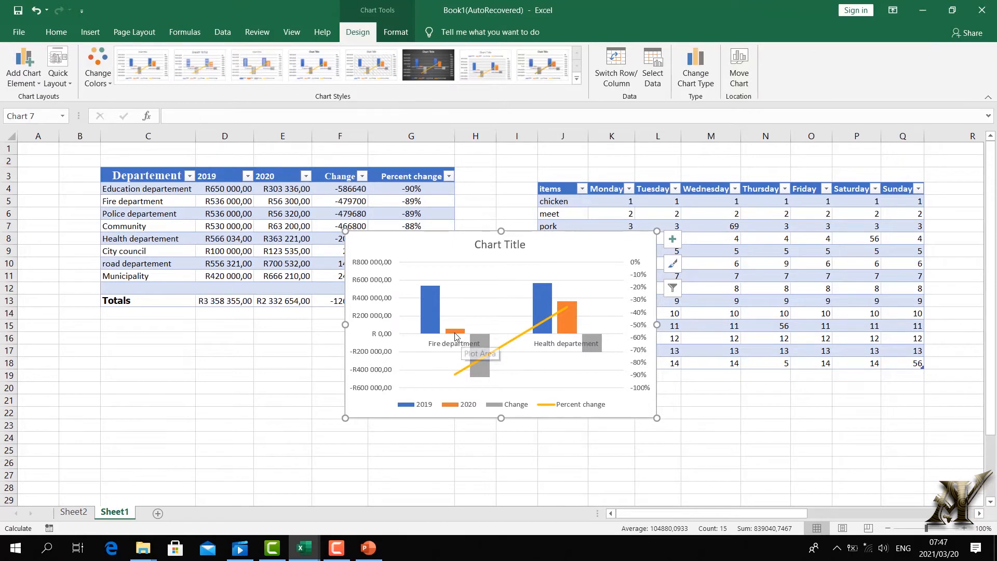
# Delete the chart comparing the Fire and Health departments.
pyautogui.moveTo(431, 322)
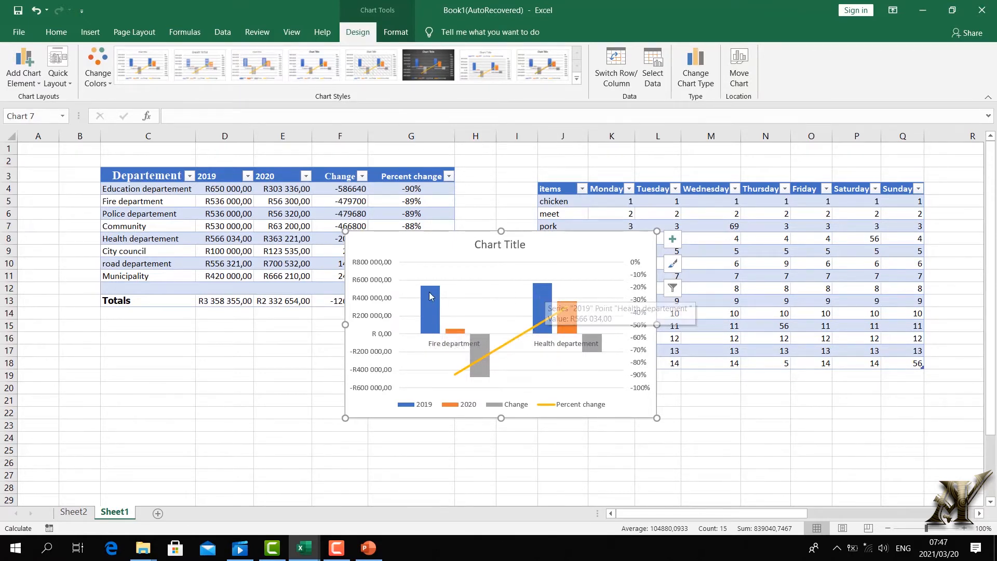
pyautogui.moveTo(429, 296)
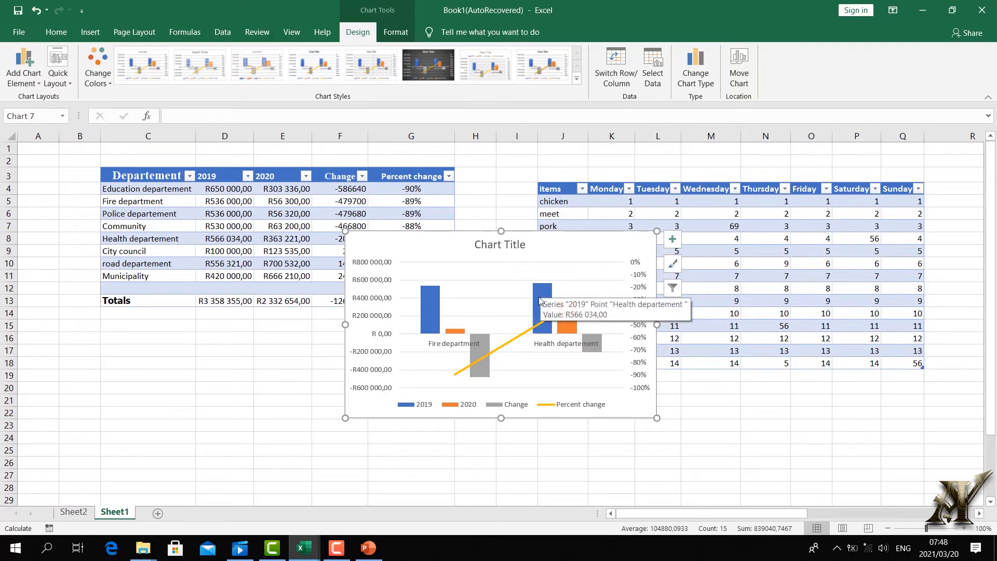
pyautogui.press('Delete')
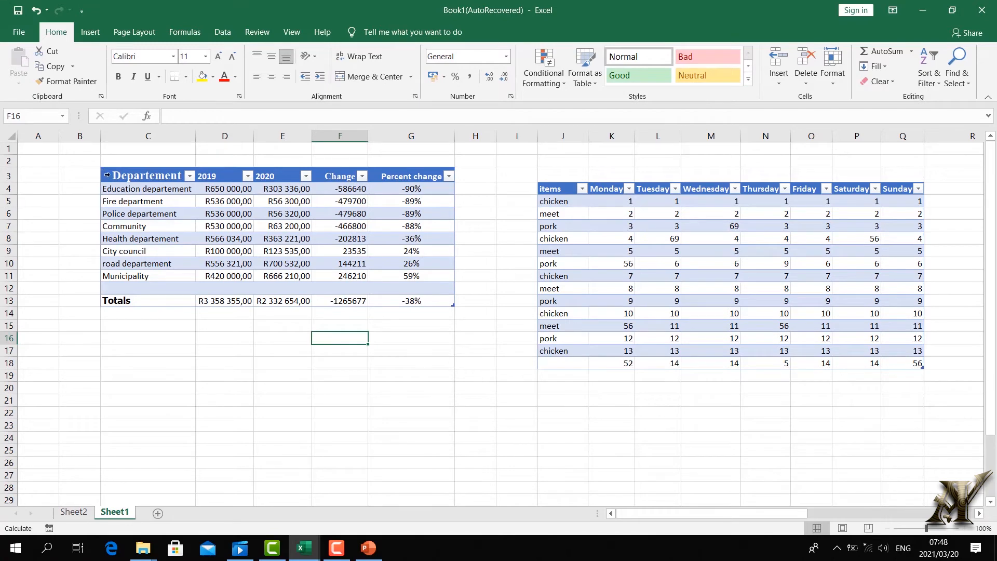
# Create a PivotChart from the whole department budget table (Table1) on a new worksheet.
pyautogui.moveTo(107, 175); pyautogui.dragTo(340, 301)
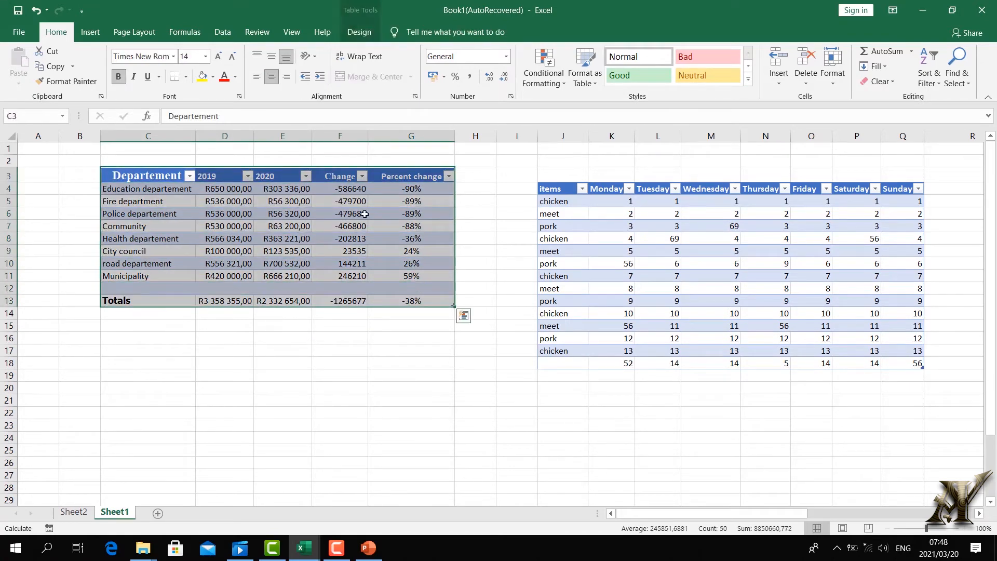
pyautogui.click(90, 32)
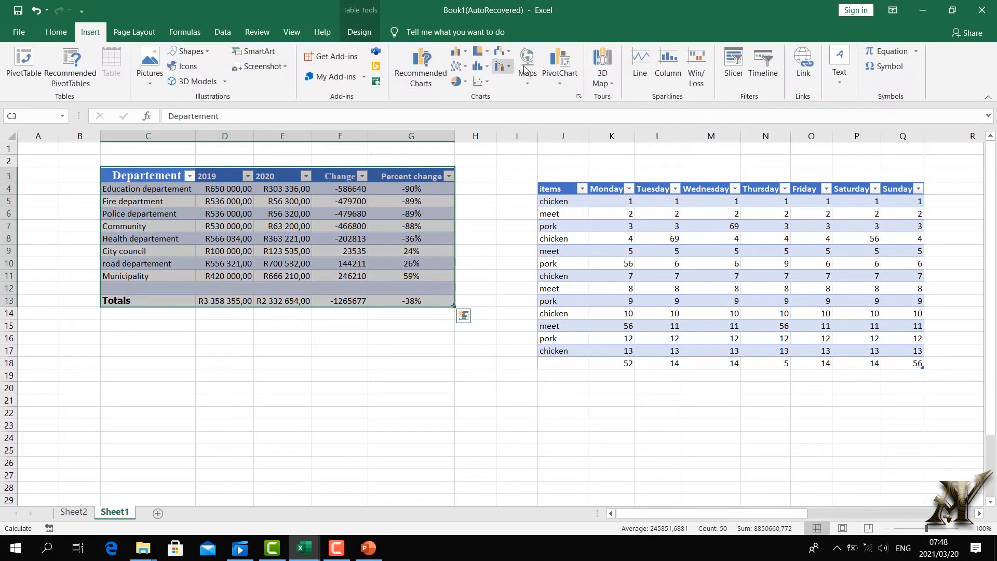
pyautogui.click(569, 73)
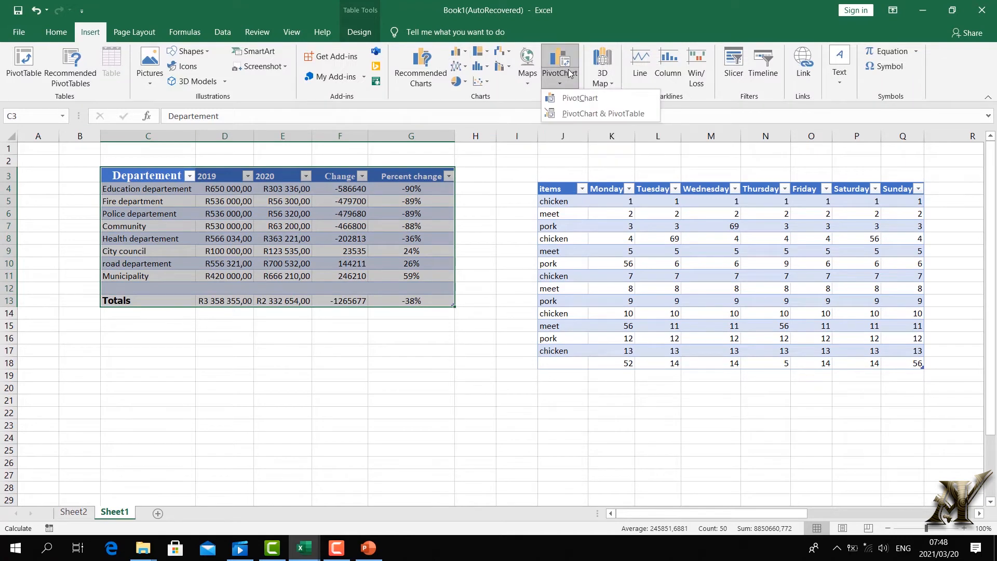
pyautogui.click(566, 98)
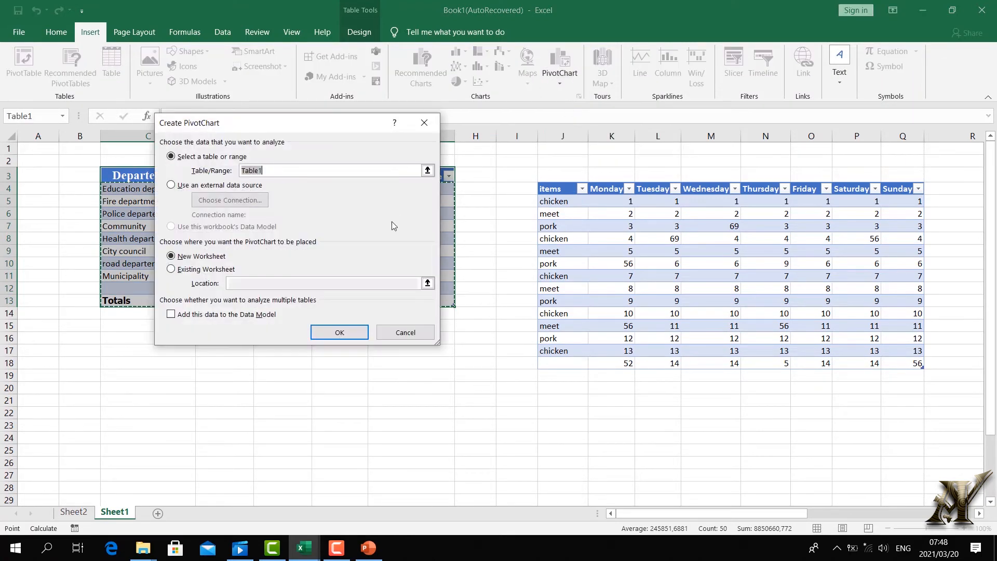
pyautogui.moveTo(283, 133); pyautogui.dragTo(580, 161)
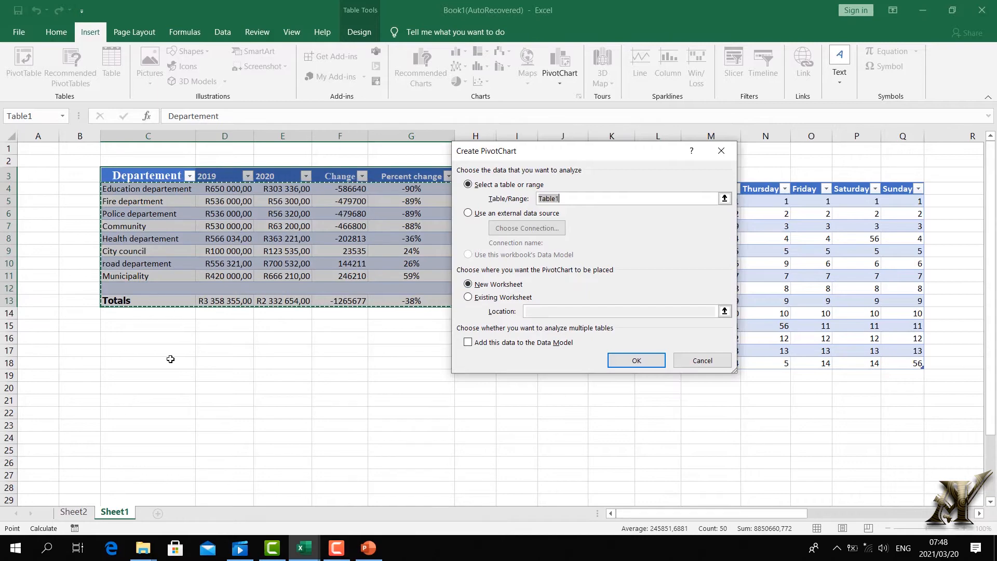
pyautogui.click(637, 362)
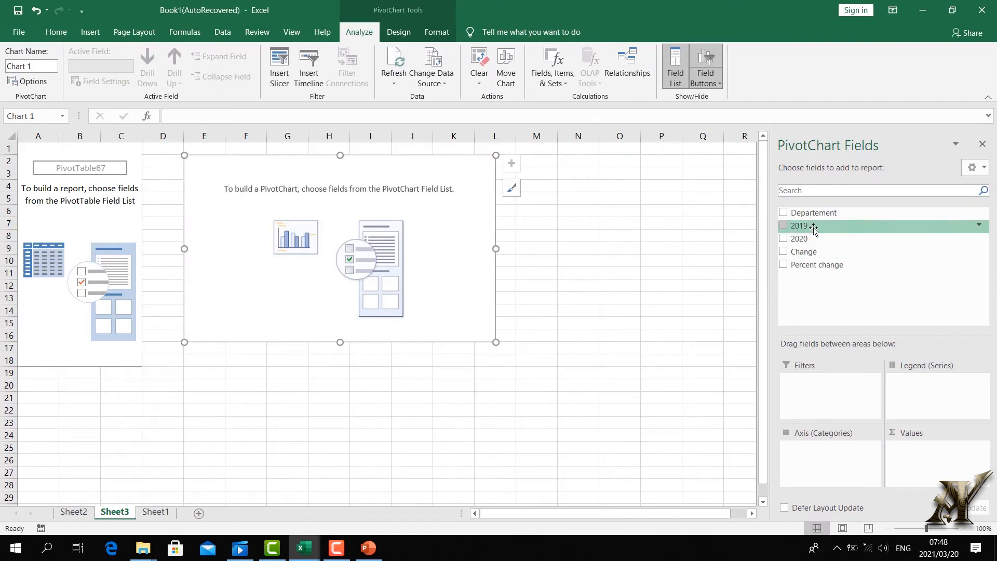
# Set Departement as the PivotChart's axis and 2019 as its values, and try 2019 as the legend with Departement as values.
pyautogui.moveTo(811, 213); pyautogui.dragTo(837, 473)
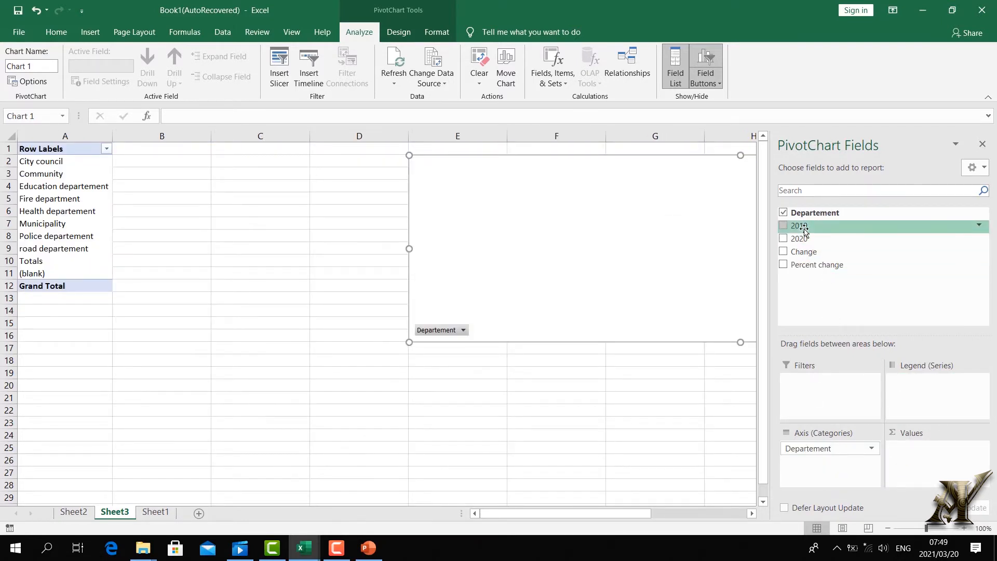
pyautogui.moveTo(801, 225)
pyautogui.mouseDown()
pyautogui.moveTo(875, 348)
pyautogui.moveTo(927, 475)
pyautogui.mouseUp()
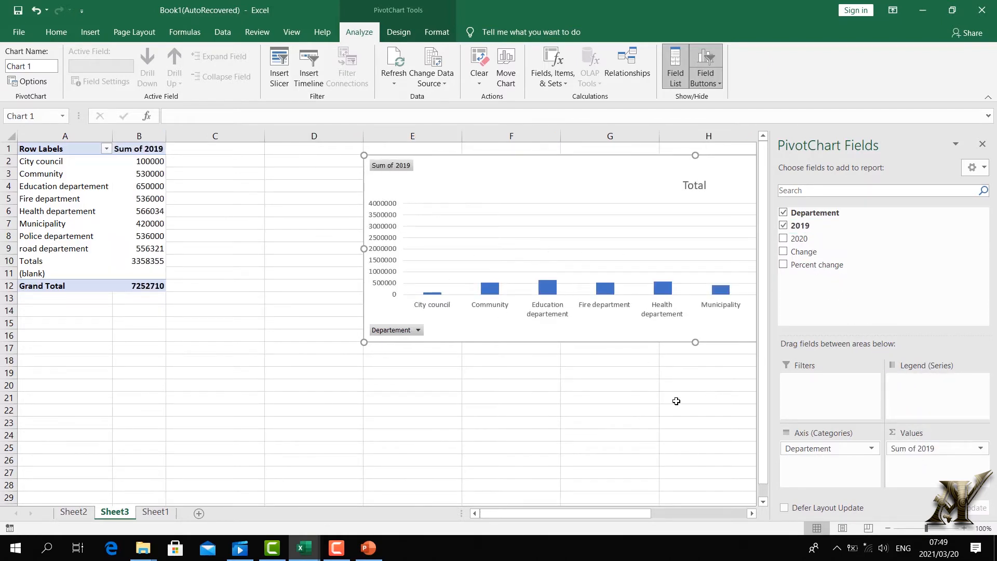
pyautogui.moveTo(898, 447); pyautogui.dragTo(182, 172)
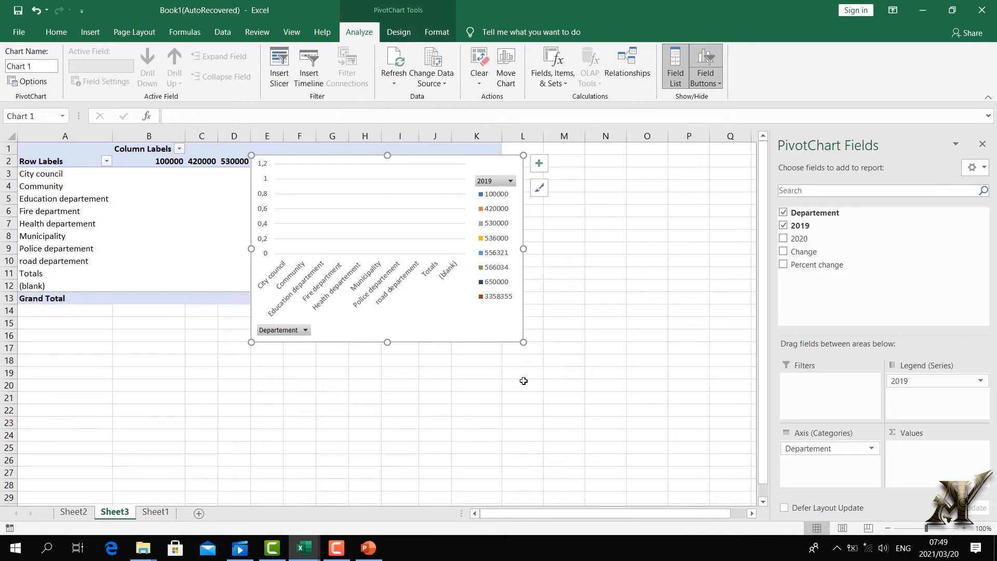
pyautogui.moveTo(857, 449); pyautogui.dragTo(934, 456)
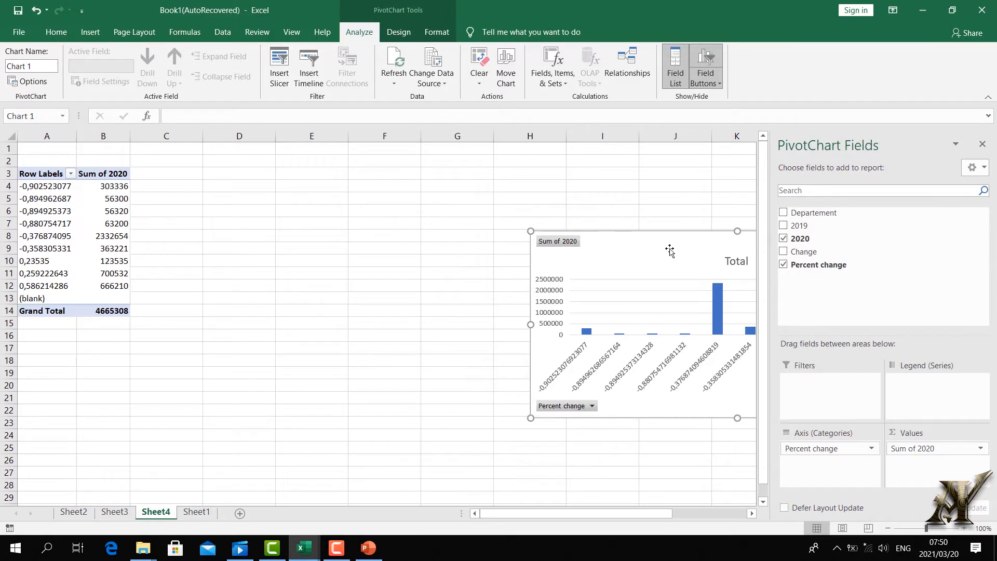
# Move the Sheet4 PivotChart closer to its pivot table and add the 2019 field to the values beside Sum of 2020.
pyautogui.moveTo(670, 251); pyautogui.dragTo(474, 193)
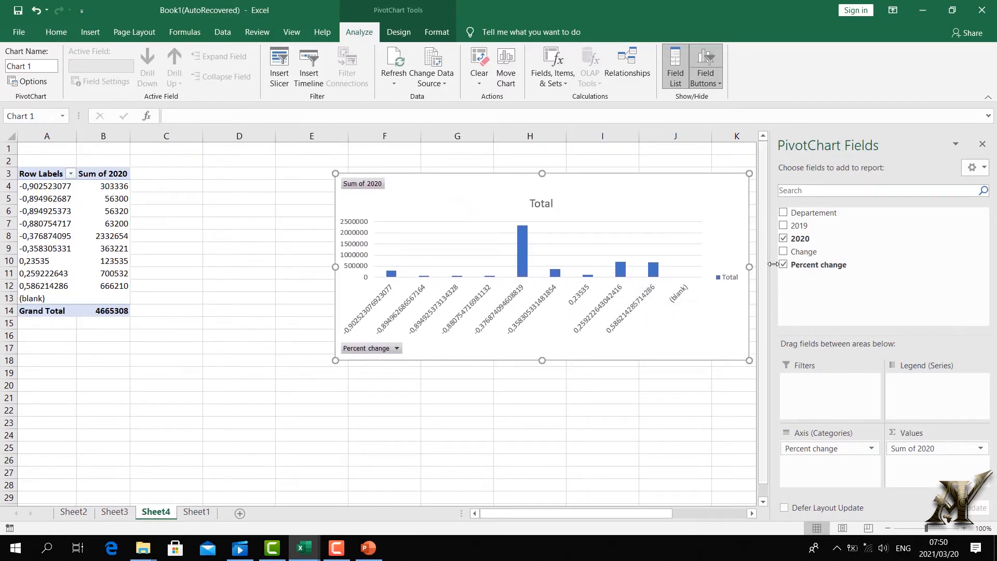
pyautogui.moveTo(794, 227); pyautogui.dragTo(812, 257)
pyautogui.moveTo(910, 402); pyautogui.dragTo(929, 486)
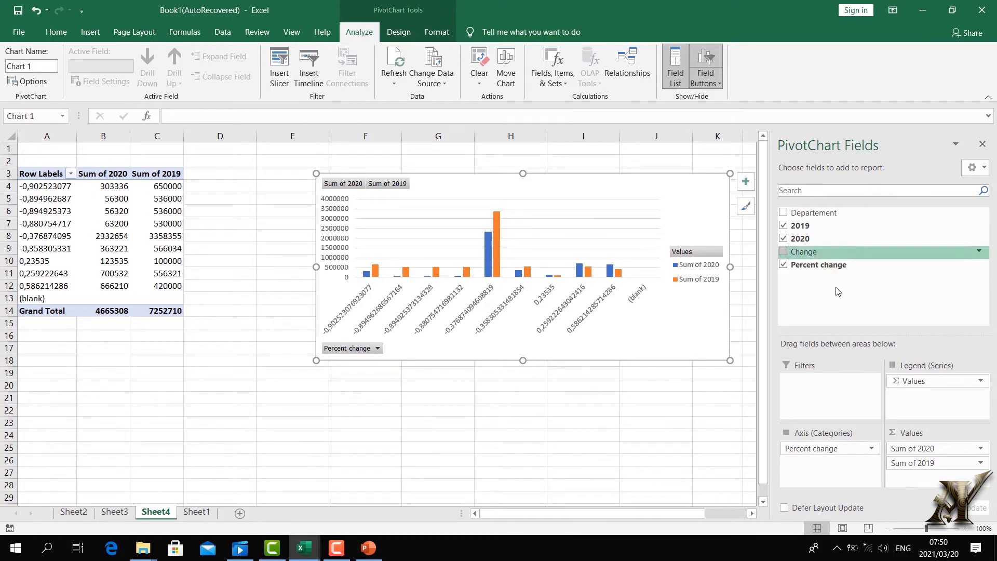
# Add the Departement field as a report filter for the Sheet4 PivotChart.
pyautogui.moveTo(818, 219); pyautogui.dragTo(859, 394)
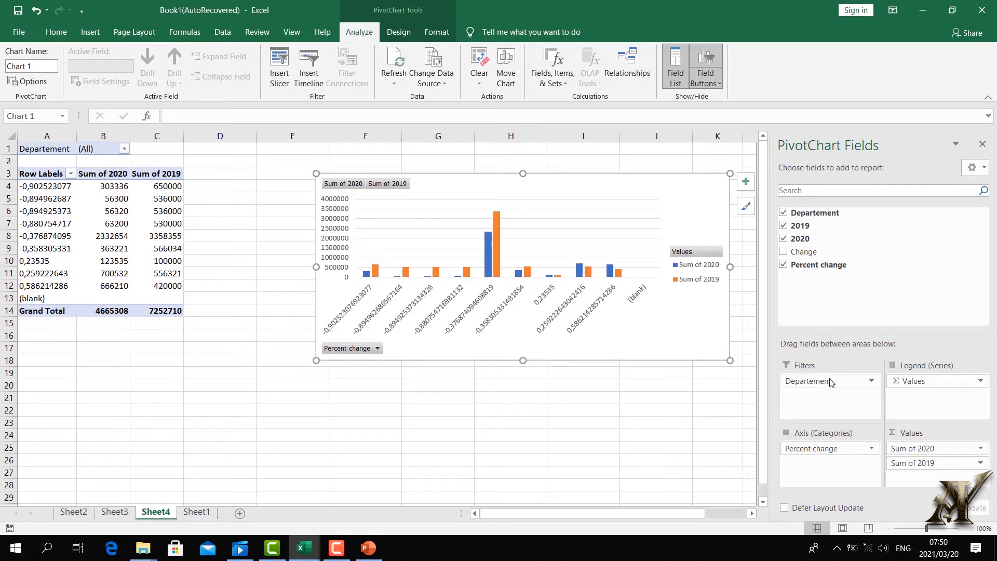
pyautogui.click(872, 379)
pyautogui.click(872, 379)
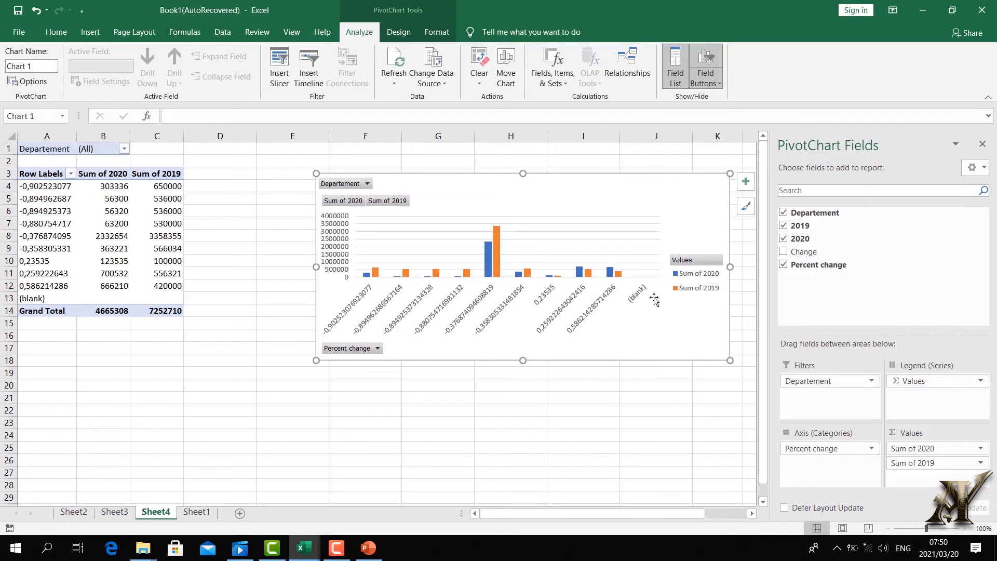
# Filter the PivotChart by Departement to show only City council.
pyautogui.click(366, 184)
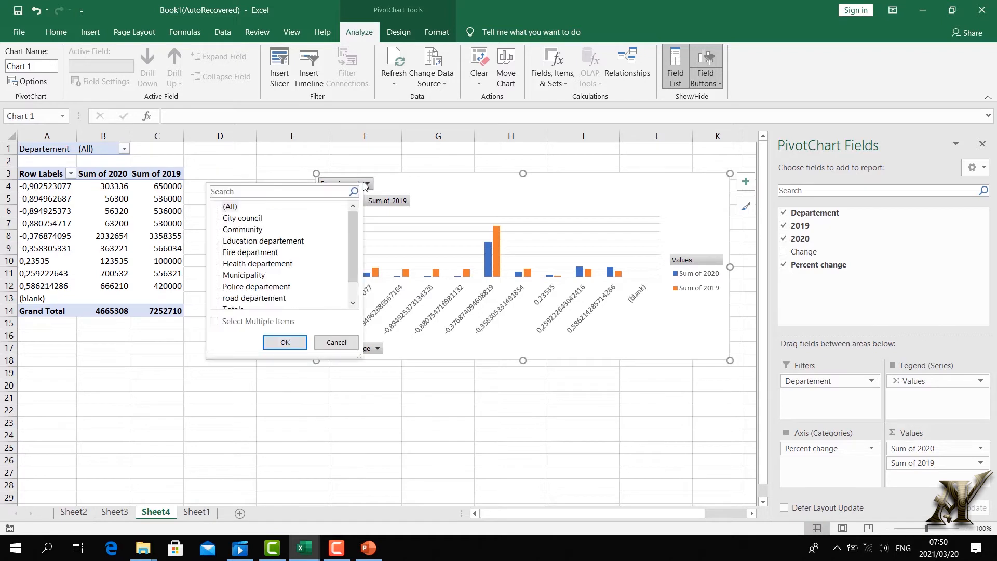
pyautogui.click(238, 220)
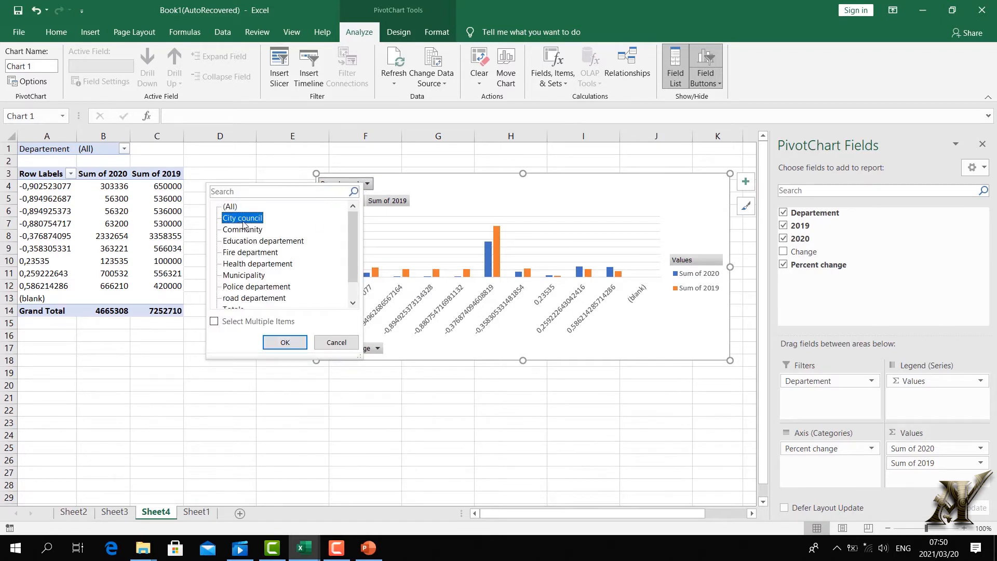
pyautogui.click(285, 342)
pyautogui.click(455, 408)
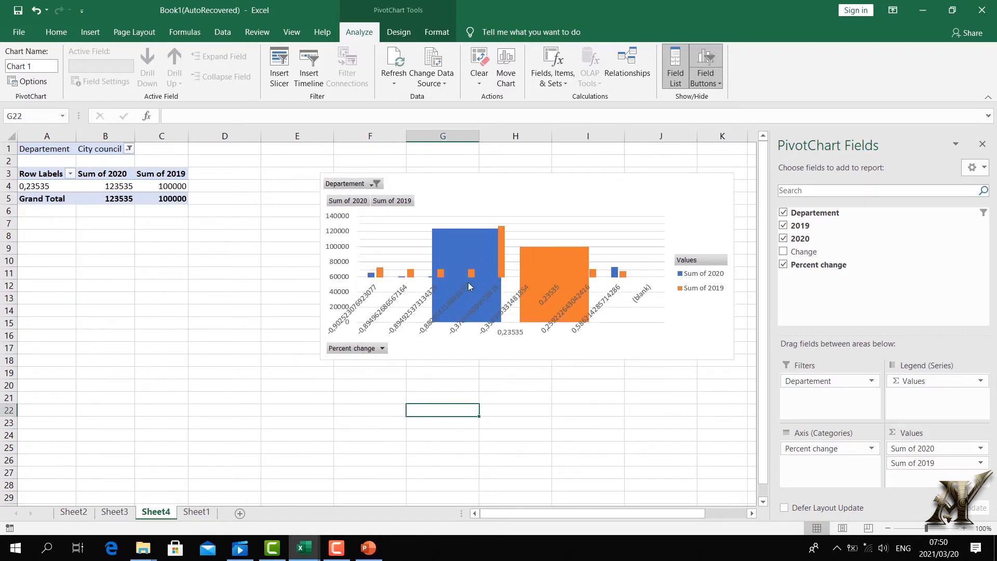
# Switch the PivotChart's Departement filter to Health departement.
pyautogui.click(371, 182)
pyautogui.click(245, 265)
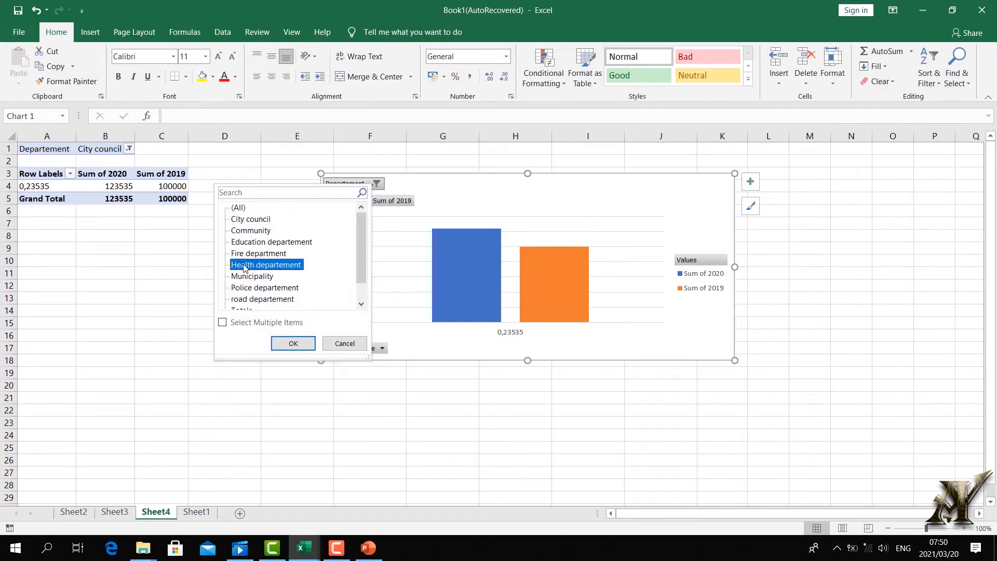
pyautogui.click(297, 347)
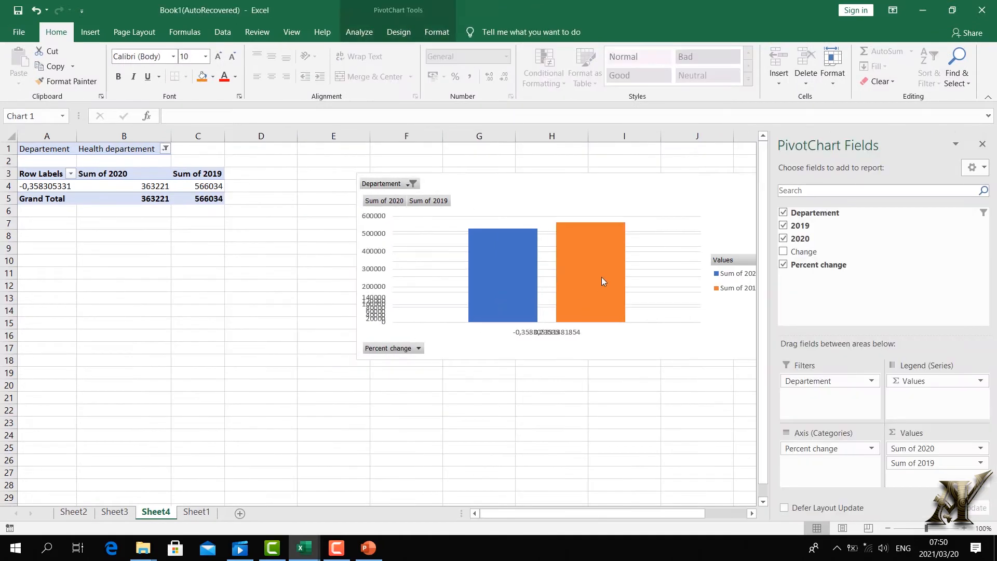
# Reapply the Health departement selection in the PivotChart's Departement filter.
pyautogui.click(408, 186)
pyautogui.click(290, 279)
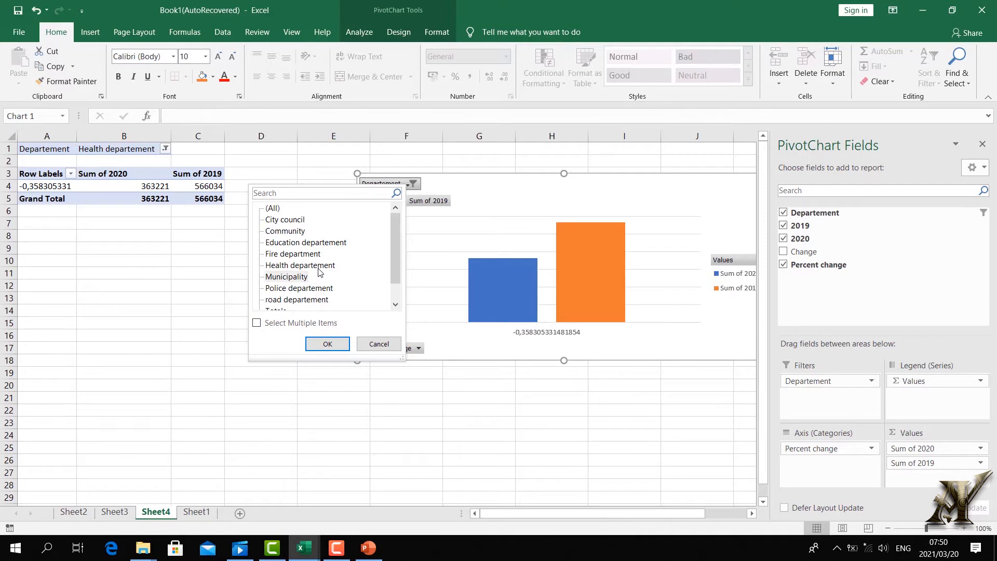
pyautogui.click(293, 244)
pyautogui.click(298, 266)
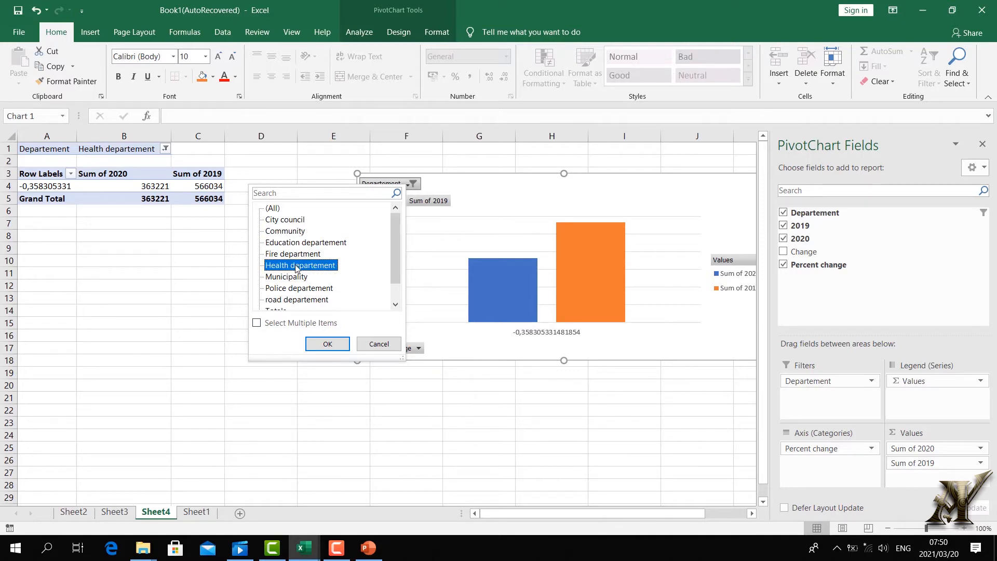
pyautogui.click(328, 344)
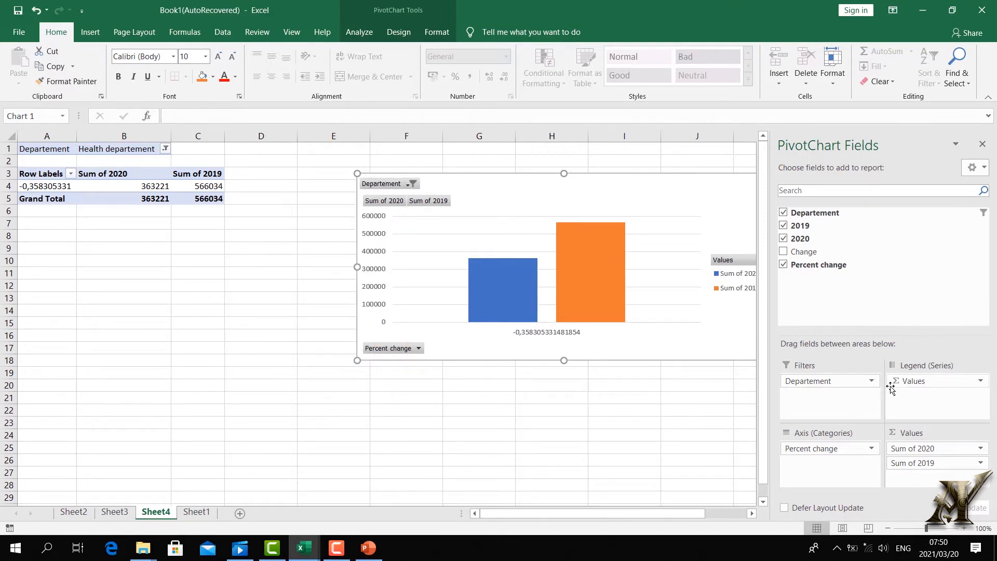
# Check the field options of the Departement report filter and close the PivotChart field list.
pyautogui.click(872, 381)
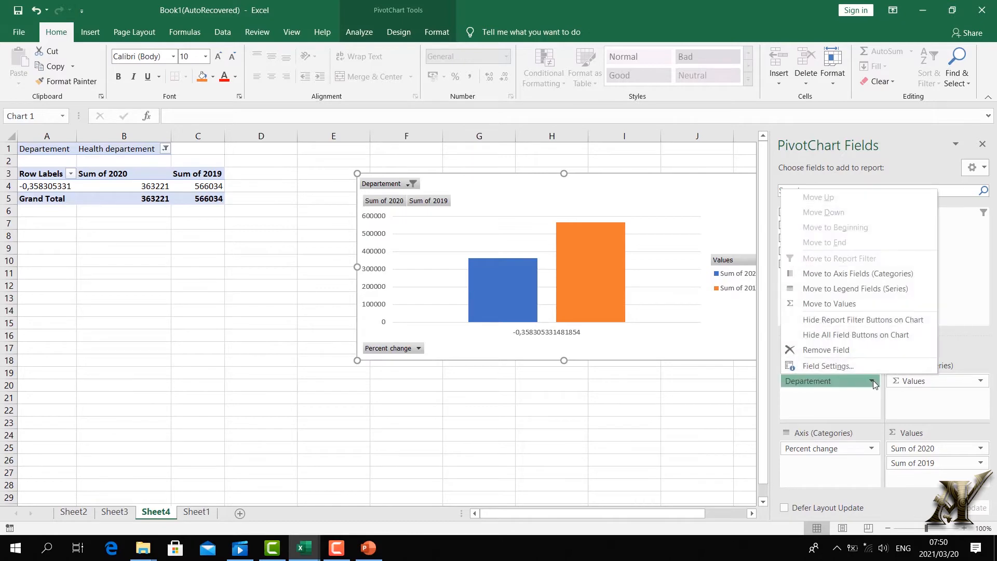
pyautogui.click(827, 397)
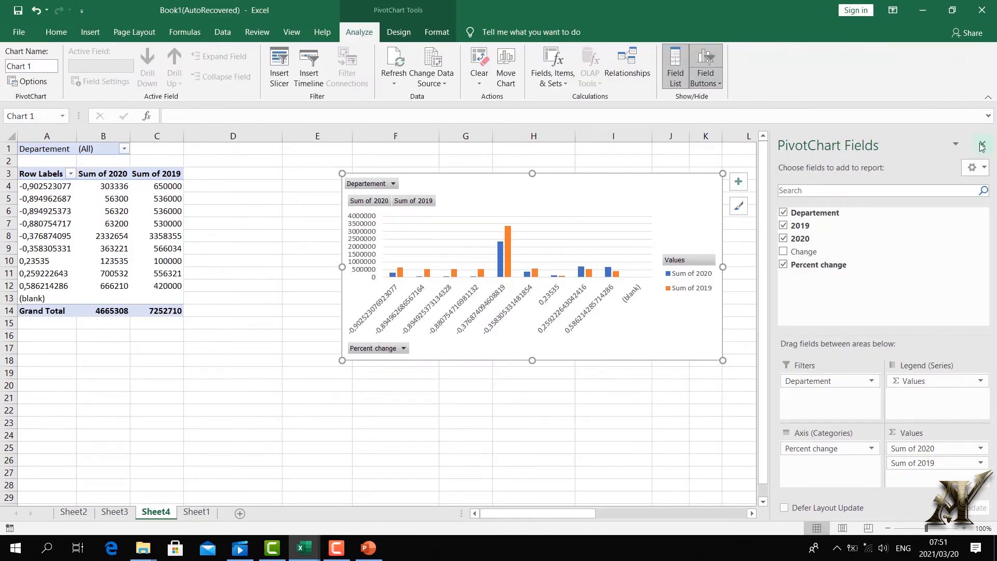
pyautogui.click(982, 146)
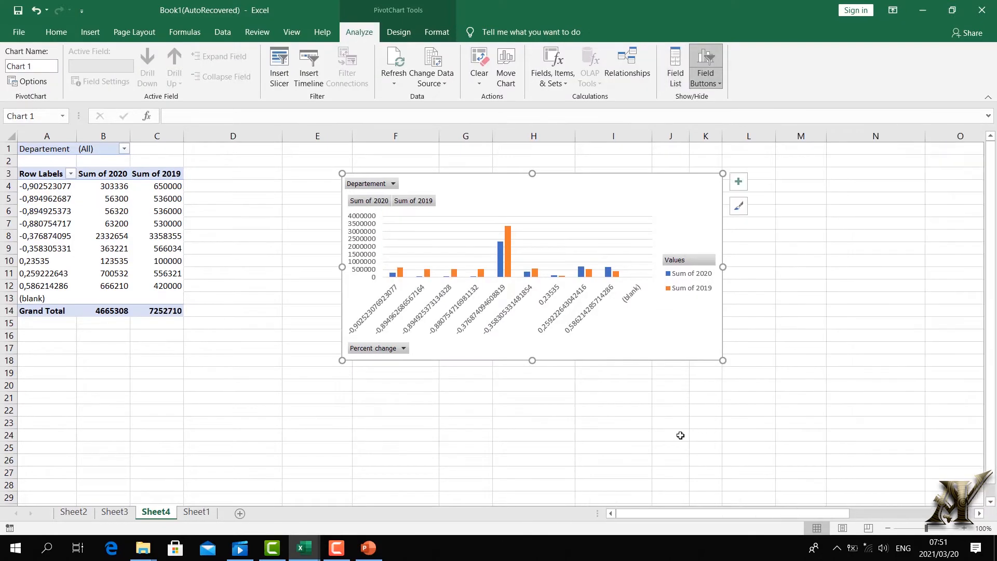
# Open the formatting settings of the PivotChart's horizontal axis and of its chart area.
pyautogui.doubleClick(531, 289)
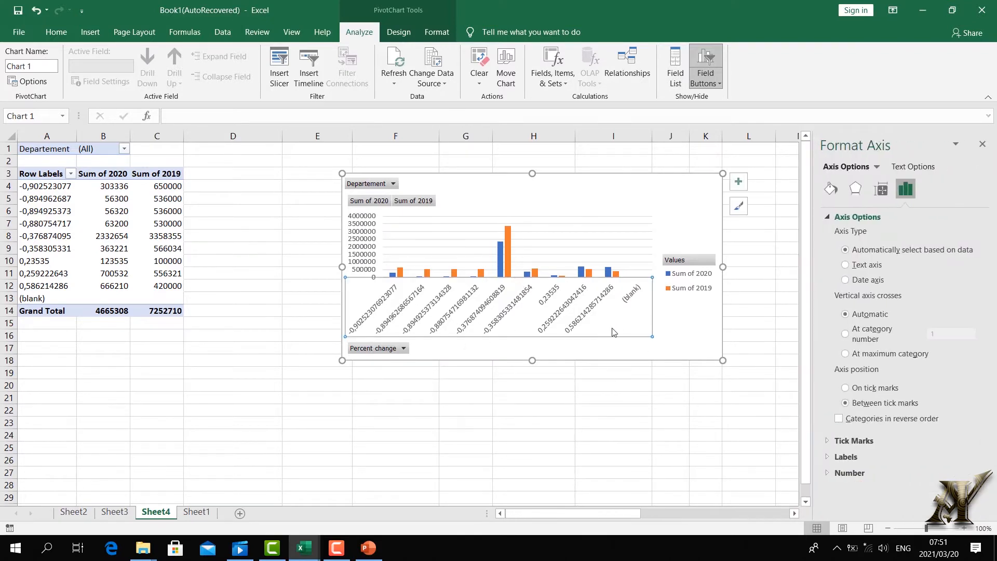
pyautogui.click(589, 215)
pyautogui.click(591, 185)
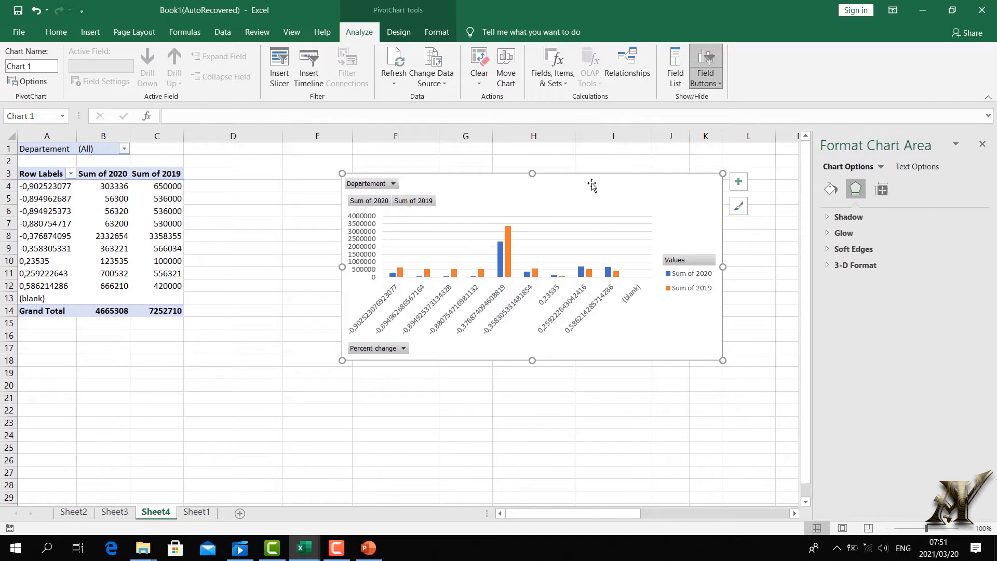
# Review the chart elements available for the PivotChart and close the chart area formatting settings.
pyautogui.click(739, 188)
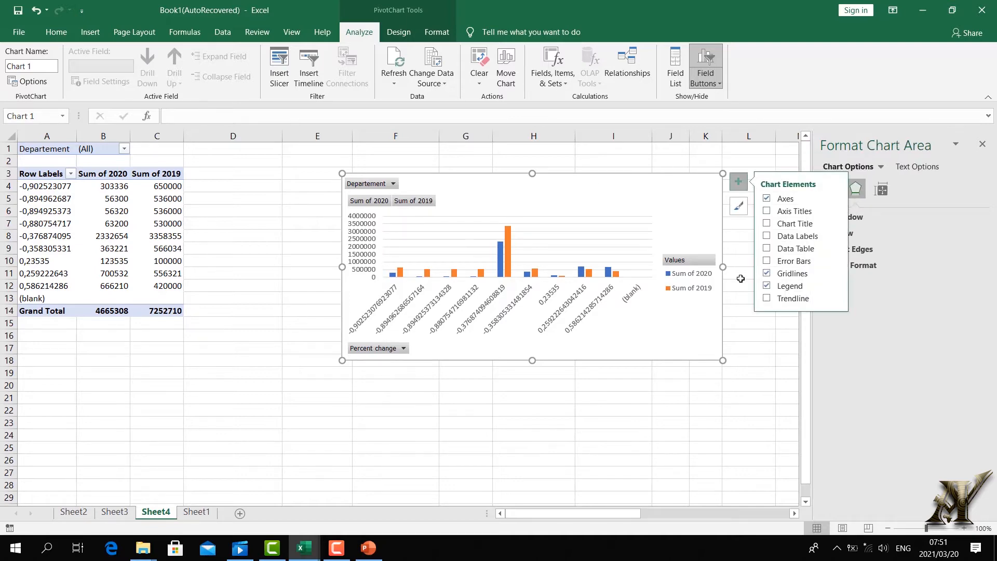
pyautogui.click(740, 279)
pyautogui.click(702, 218)
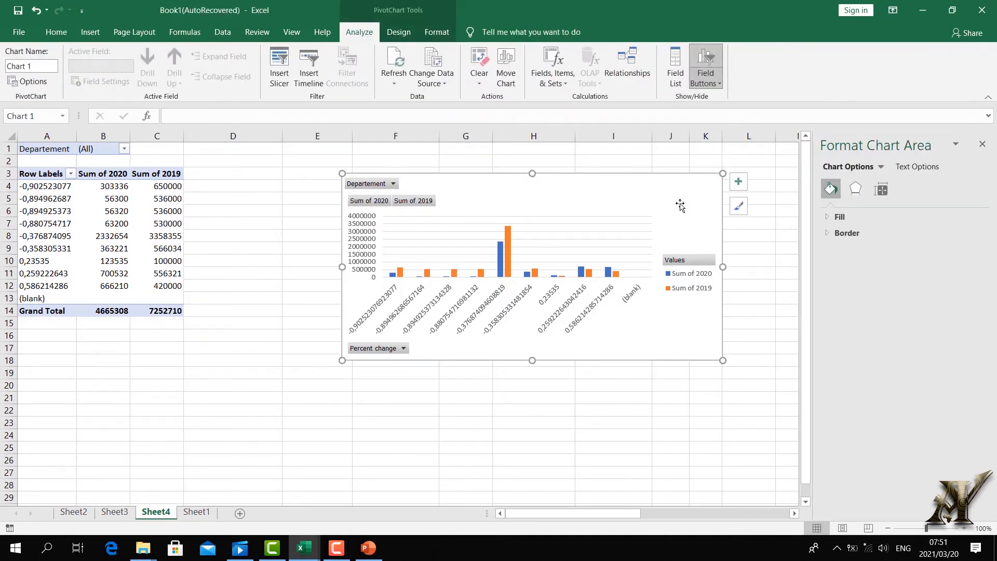
pyautogui.click(746, 188)
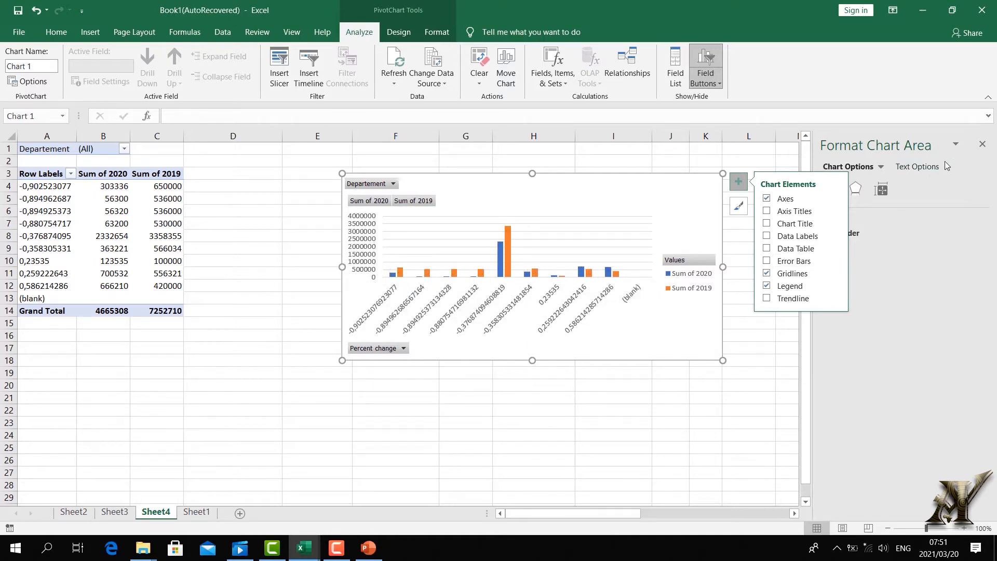
pyautogui.click(982, 143)
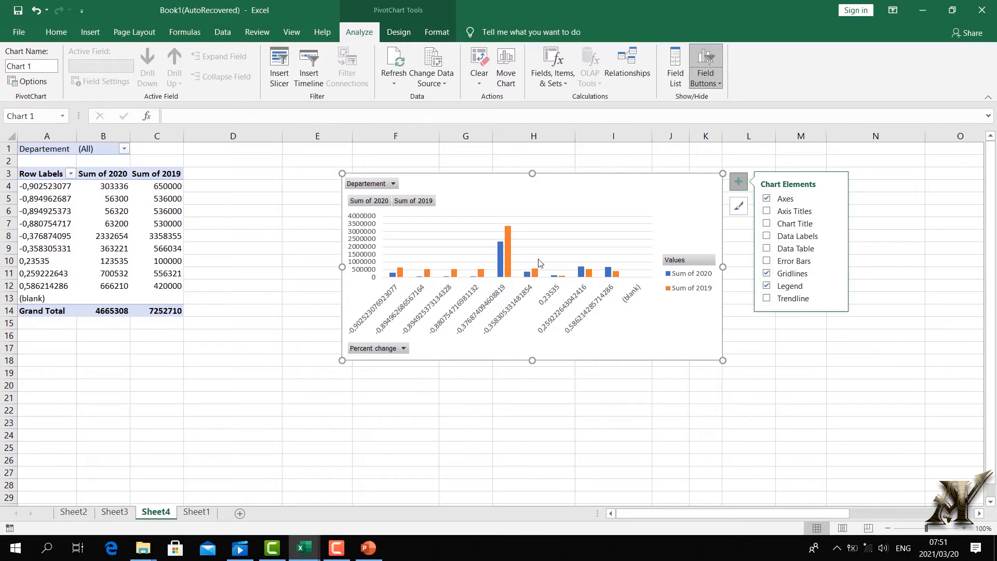
pyautogui.click(407, 410)
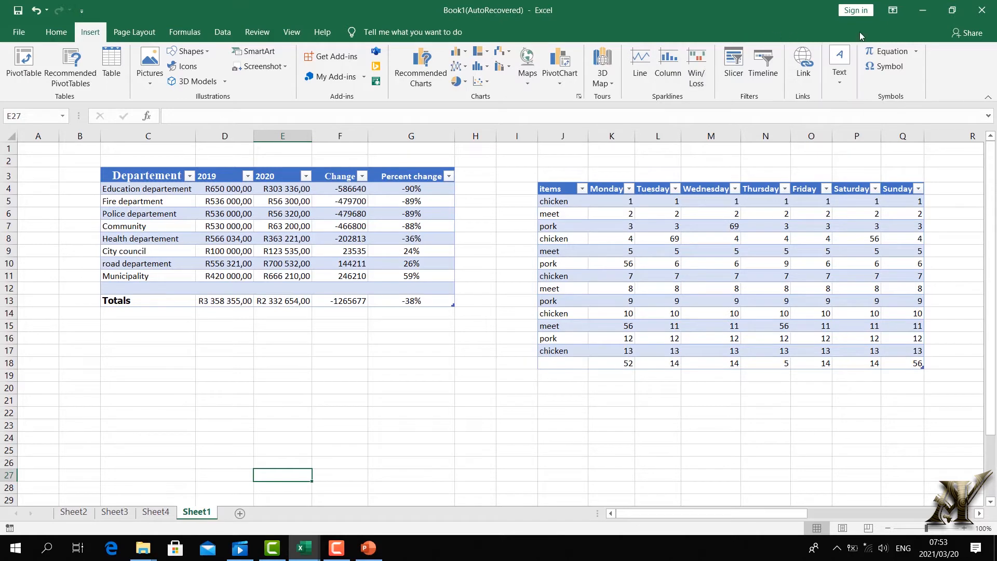
# Open the My Add-ins dialog to look at the installed add-ins and close it.
pyautogui.click(358, 77)
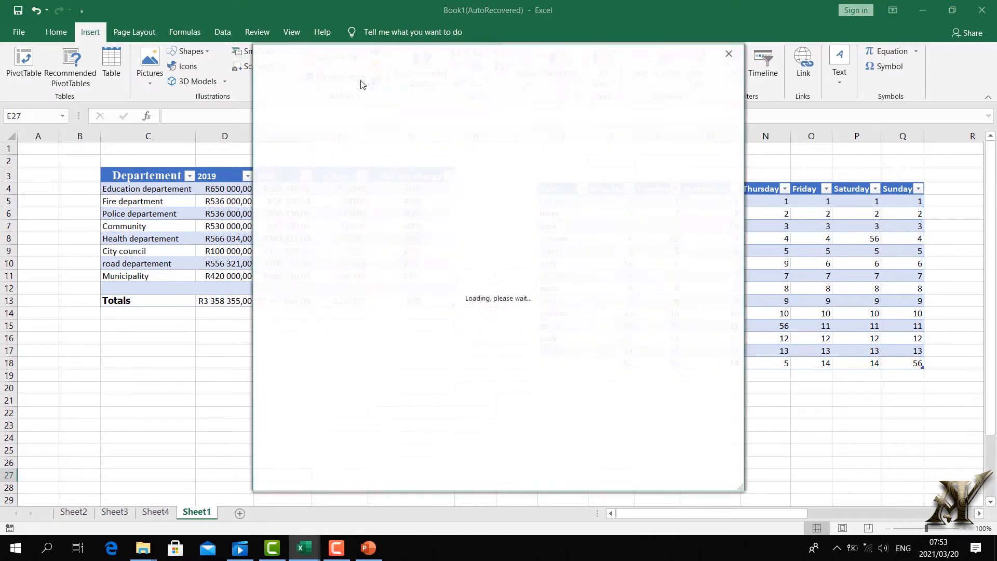
pyautogui.click(729, 53)
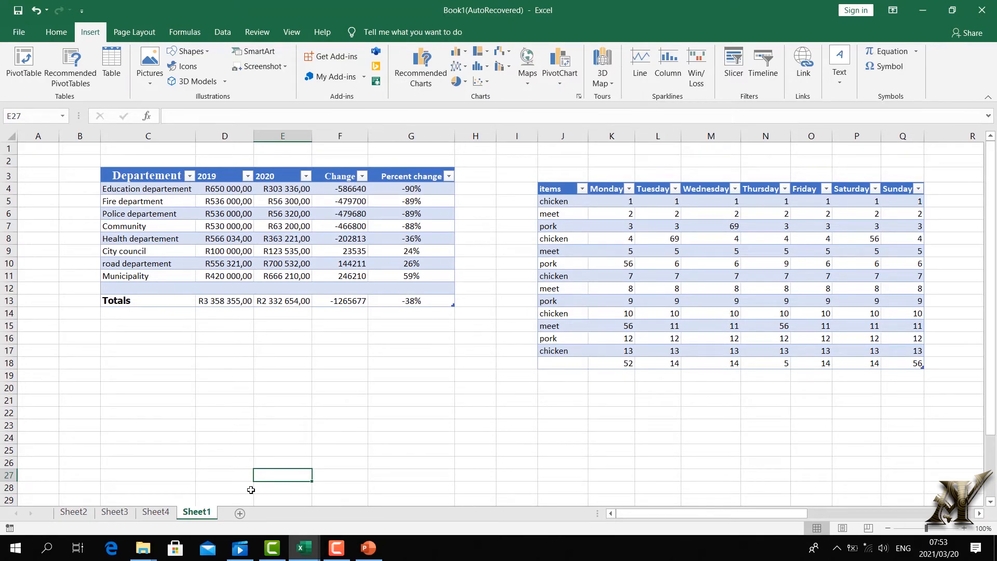
# Add a new blank worksheet after Sheet1 and bring up the formula commands.
pyautogui.click(239, 513)
pyautogui.click(287, 349)
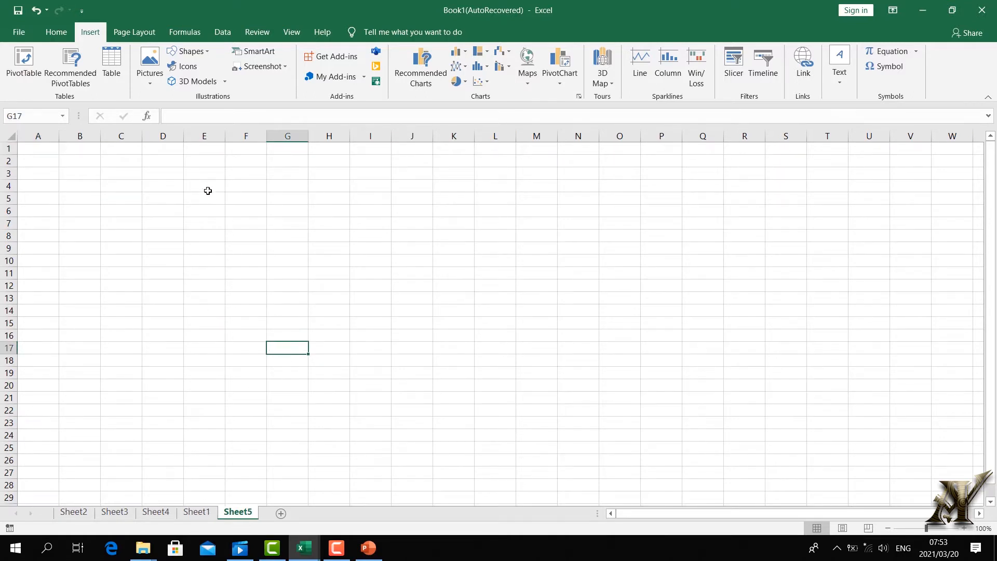
pyautogui.click(184, 34)
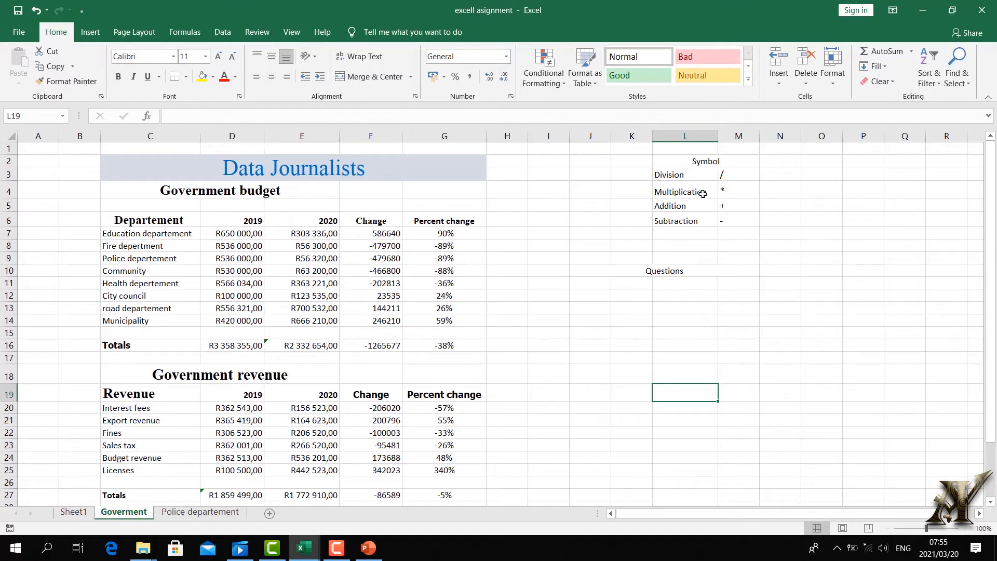
# Examine the Symbol table in L2:M6, going through the operator for division, multiplication, addition and subtraction.
pyautogui.moveTo(694, 161); pyautogui.dragTo(688, 191)
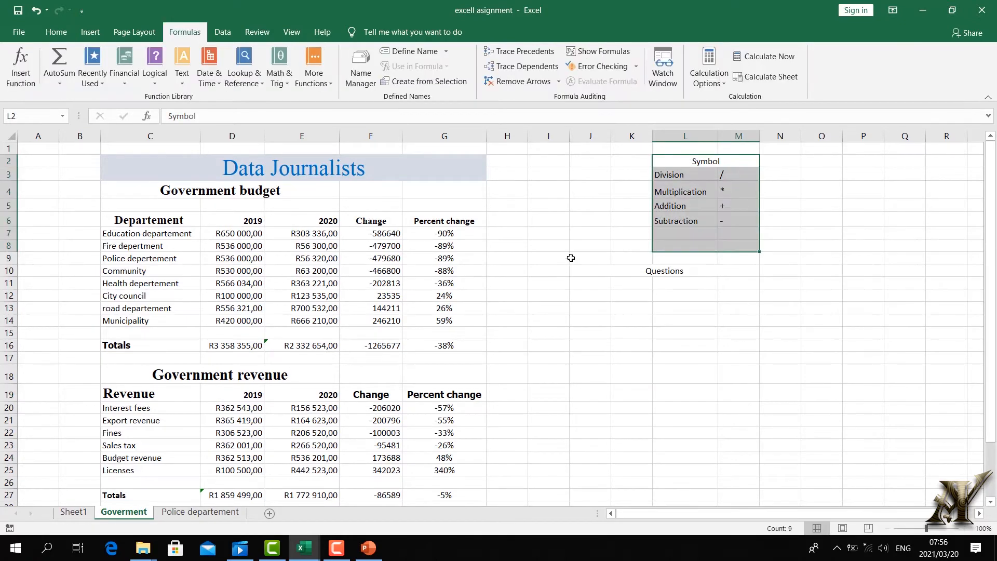
pyautogui.click(851, 225)
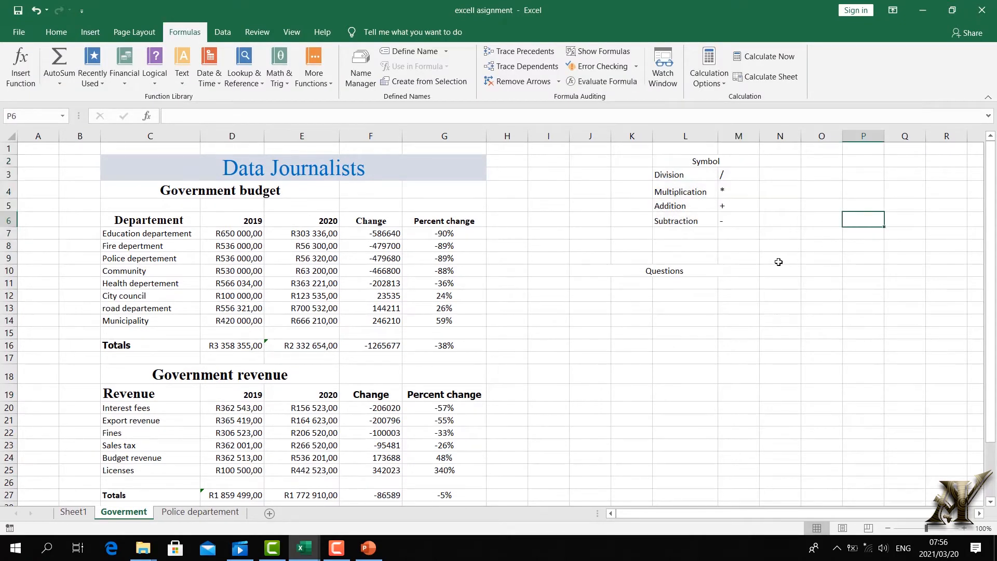
pyautogui.click(685, 172)
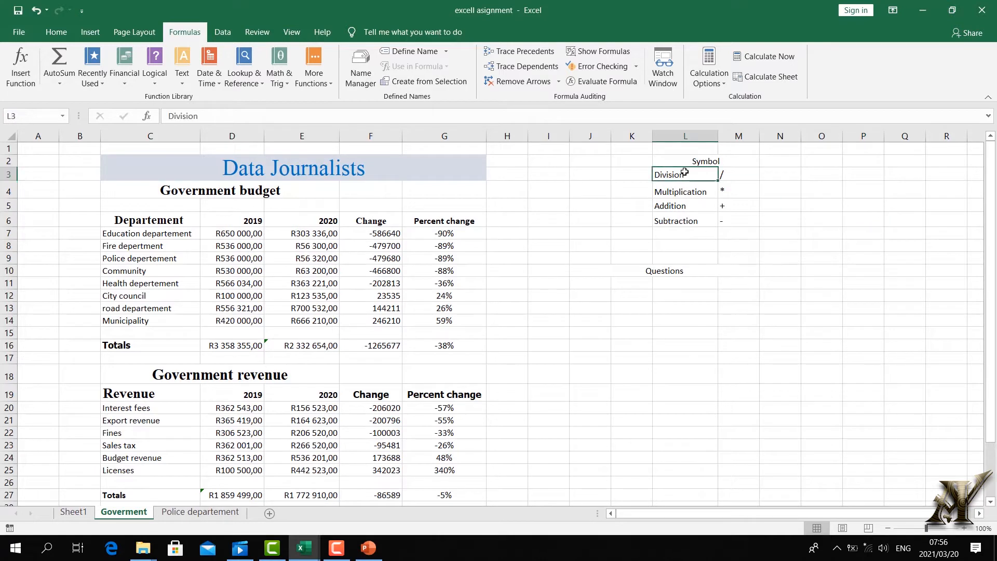
pyautogui.click(734, 177)
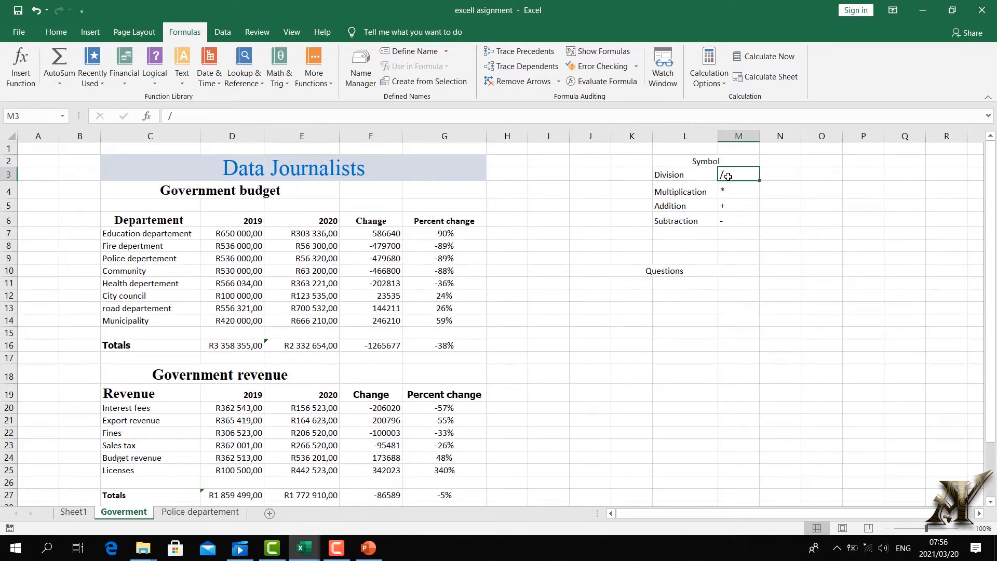
pyautogui.click(685, 190)
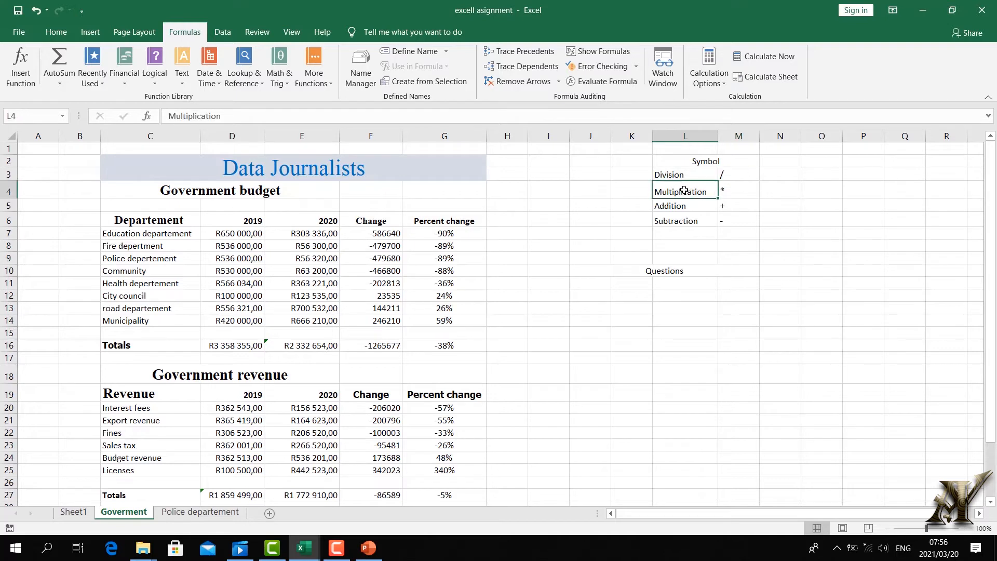
pyautogui.click(734, 193)
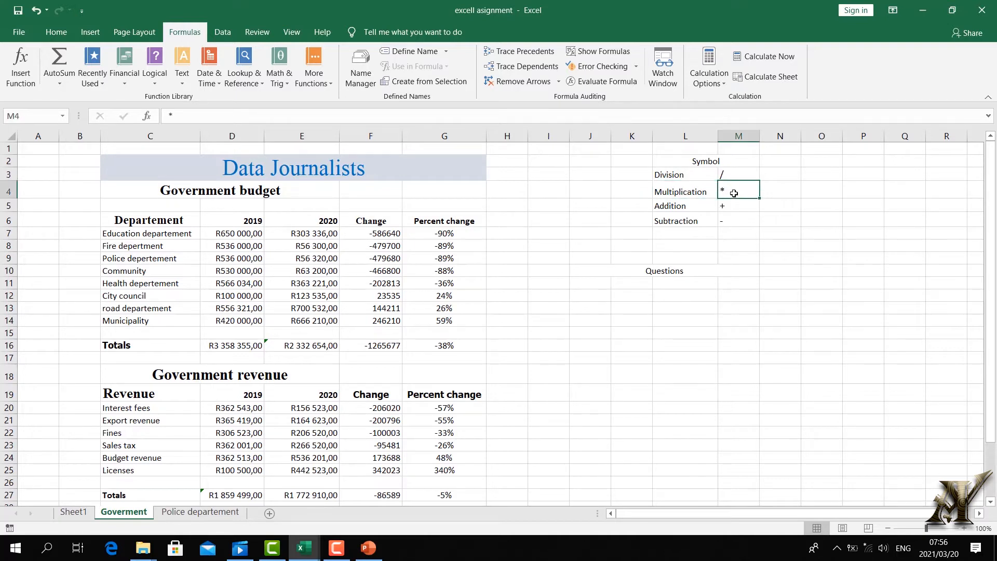
pyautogui.click(691, 207)
pyautogui.click(739, 208)
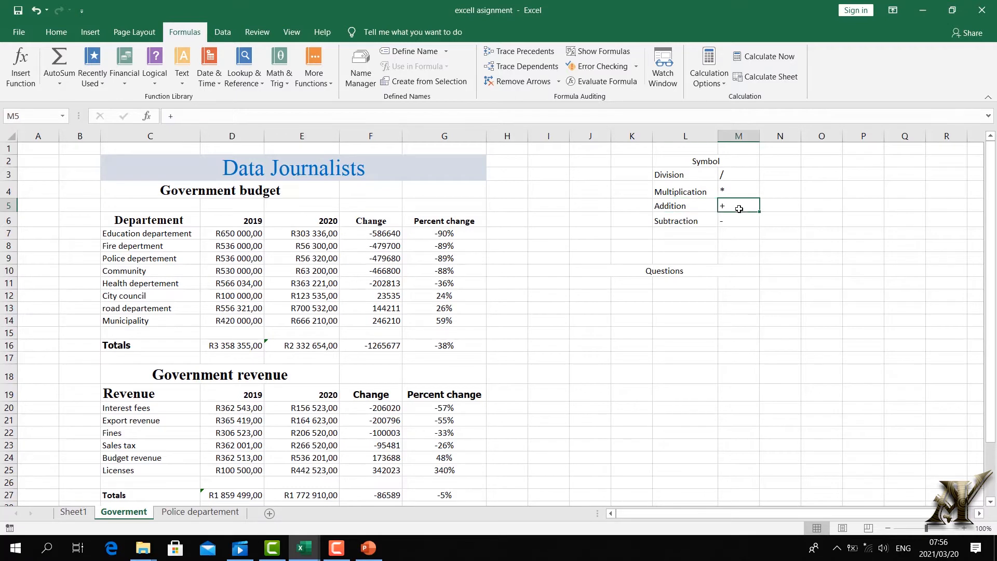
pyautogui.click(690, 221)
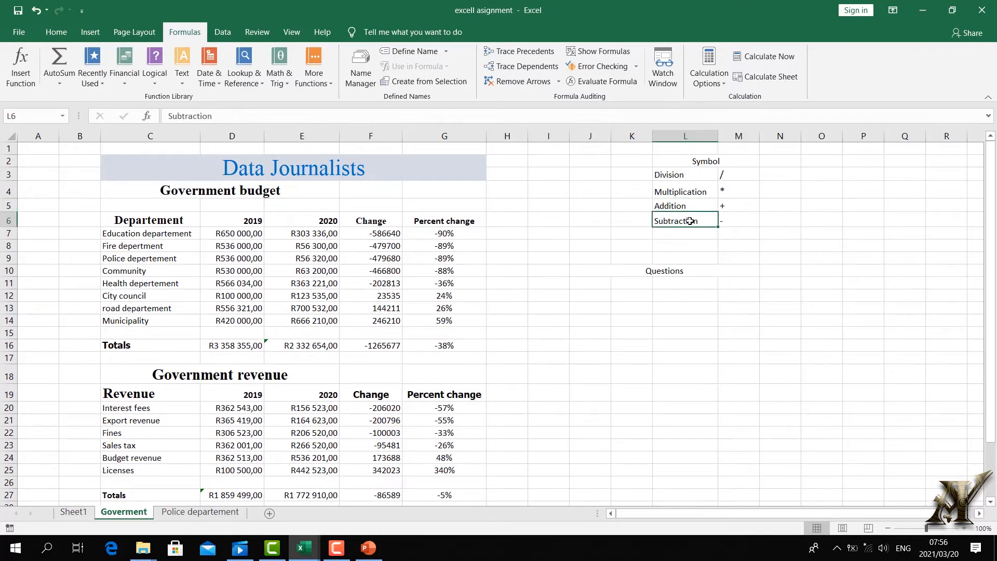
pyautogui.click(732, 219)
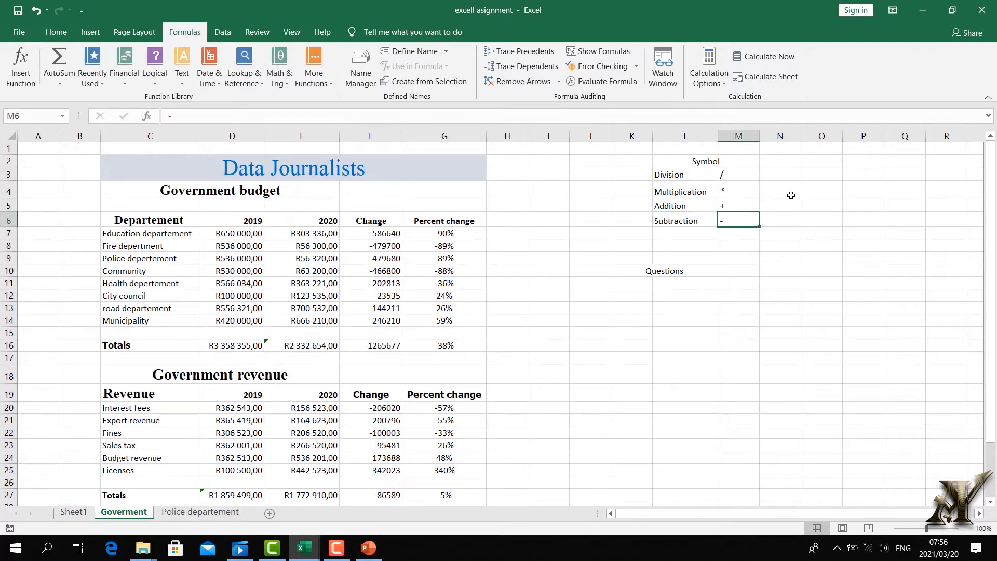
pyautogui.click(765, 365)
# Enter the sample numbers 1 in cell N8 and 5 in cell O8.
pyautogui.click(771, 245)
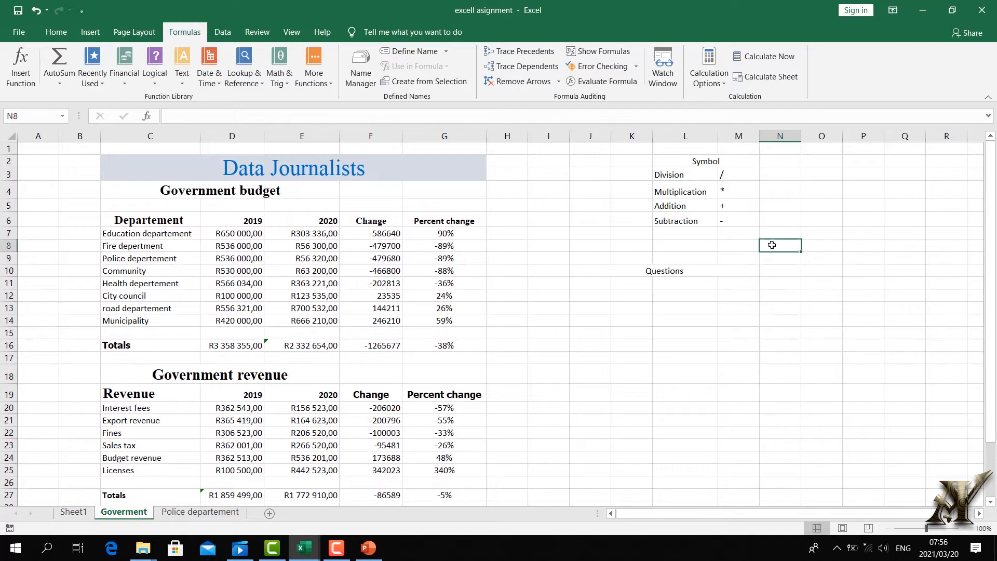
pyautogui.write('1')
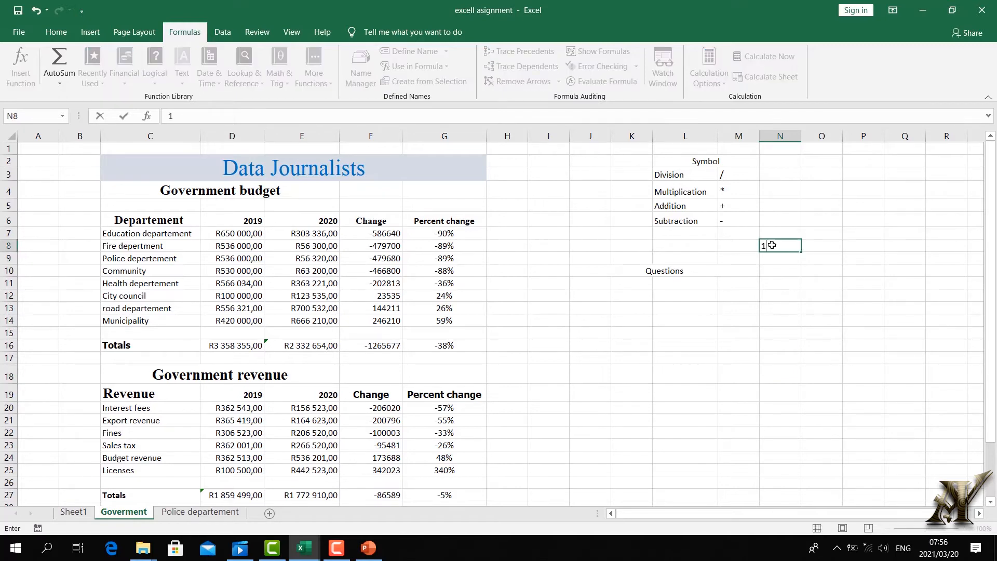
pyautogui.click(809, 244)
pyautogui.write('5')
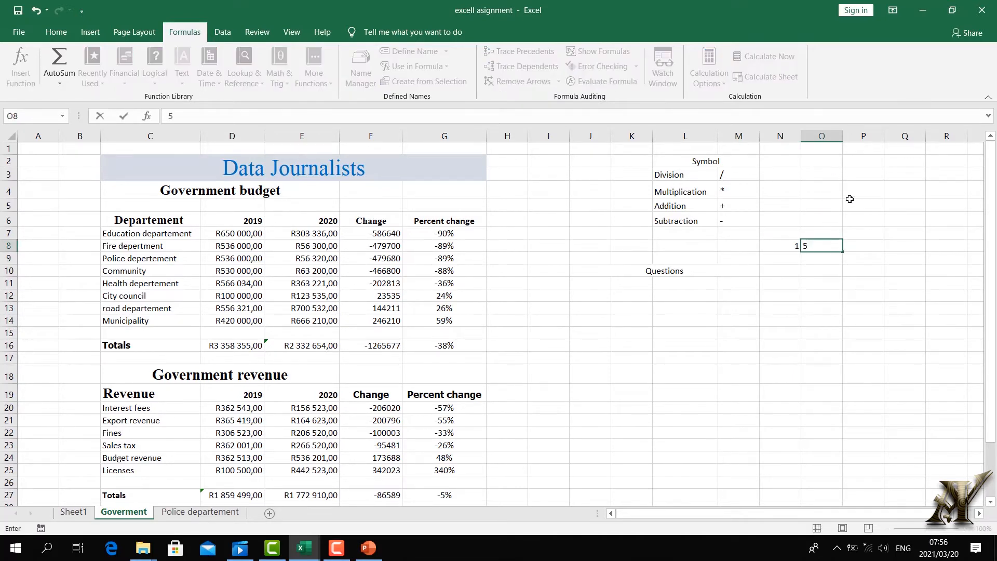
pyautogui.click(862, 295)
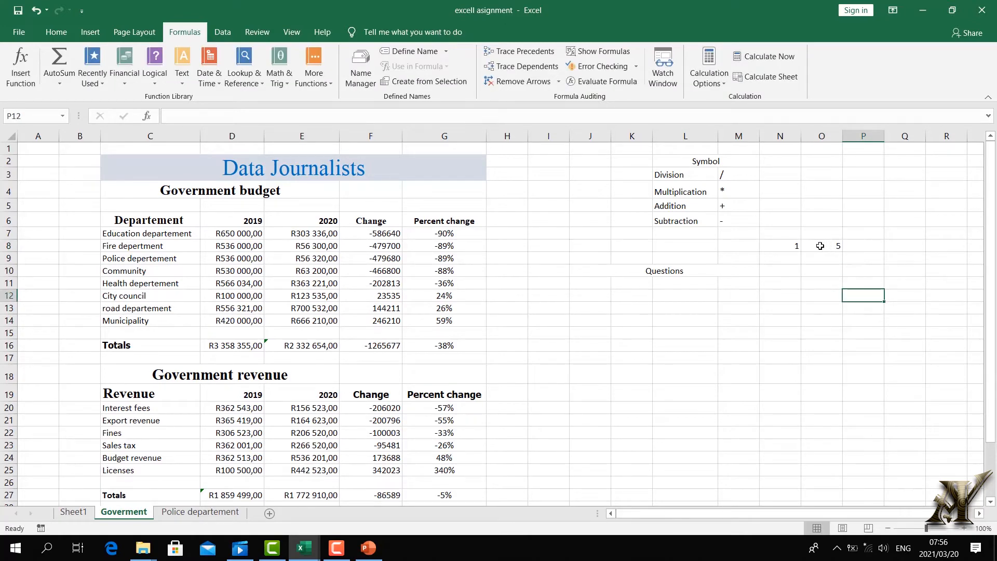
pyautogui.click(859, 246)
pyautogui.doubleClick(859, 247)
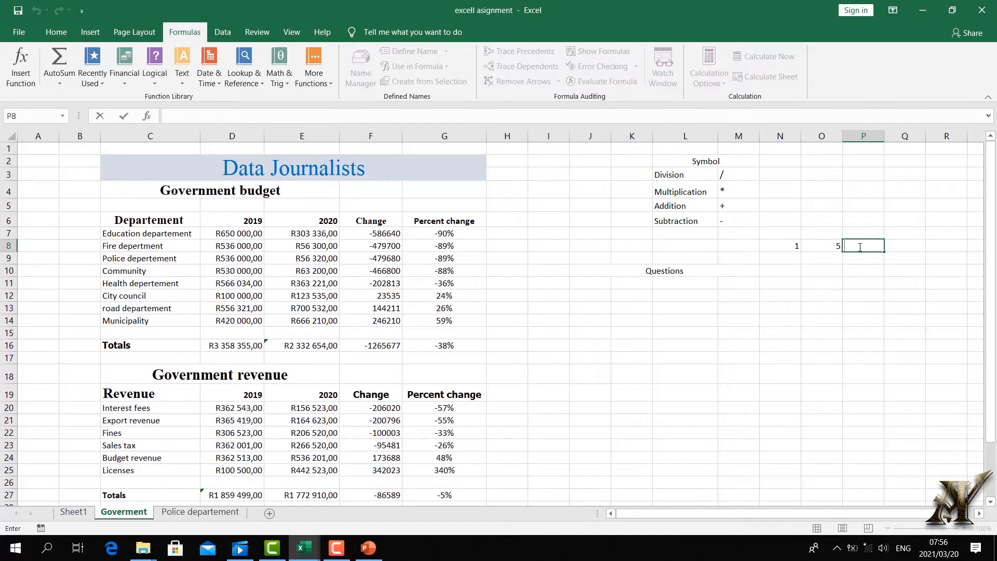
pyautogui.write('=')
pyautogui.press('Escape')
# Label the sample numbers with read in cell M8, mond in N7 and tues in O7.
pyautogui.click(774, 249)
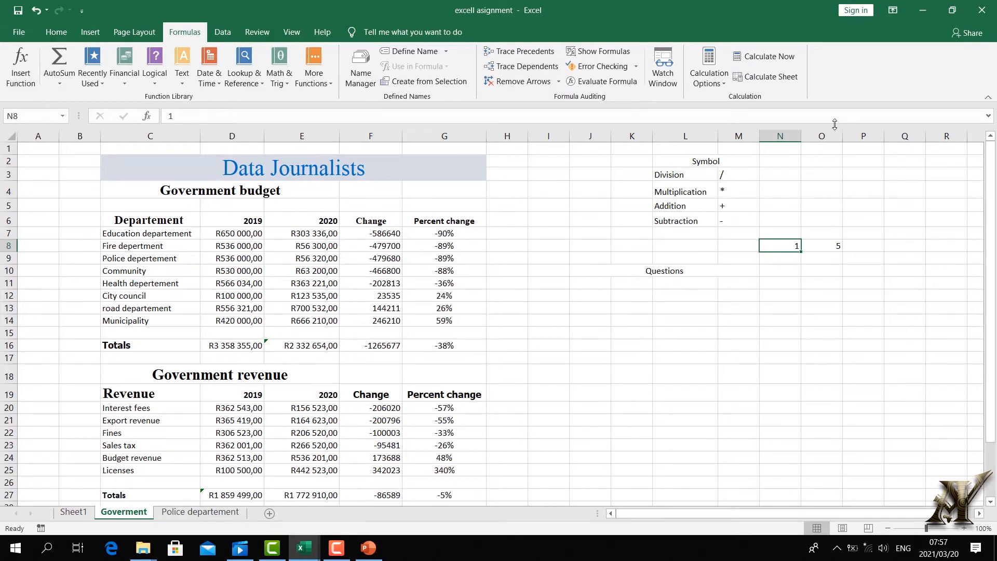
pyautogui.click(819, 249)
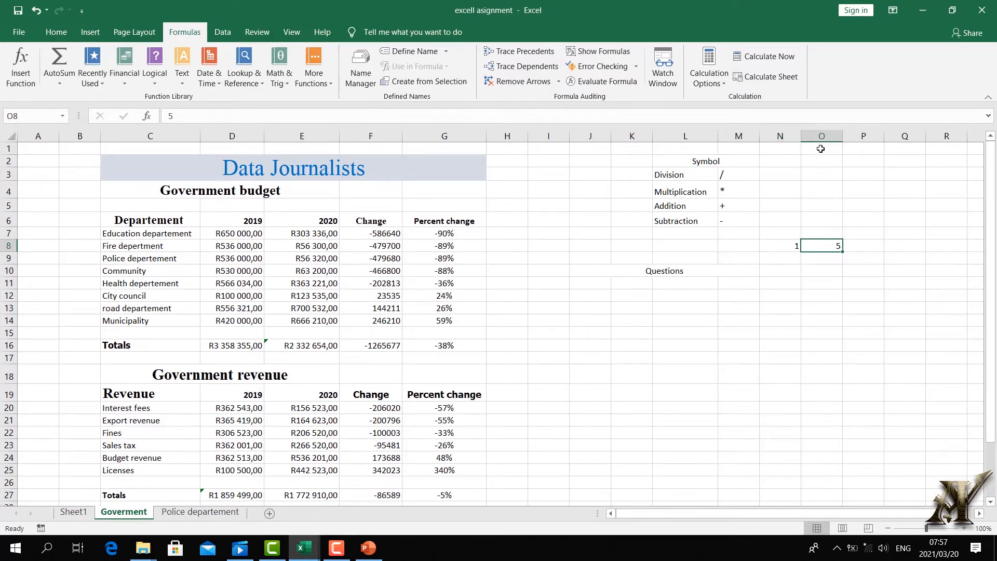
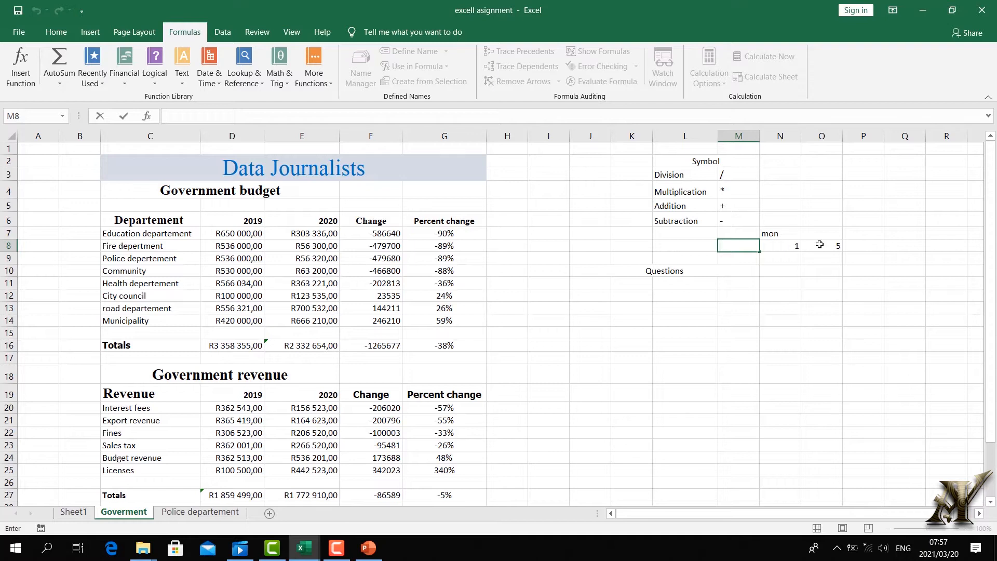
pyautogui.write('read')
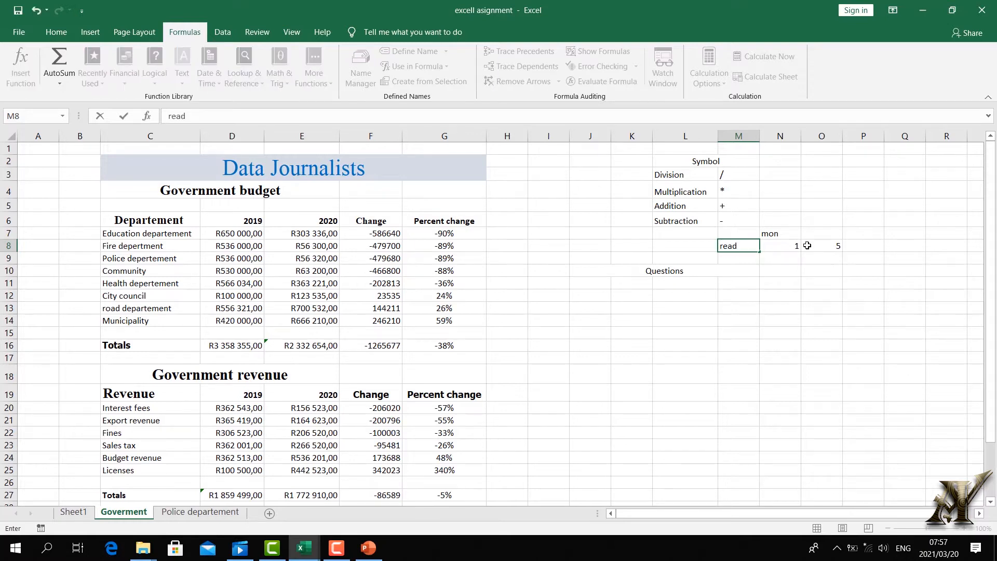
pyautogui.click(798, 277)
pyautogui.doubleClick(778, 233)
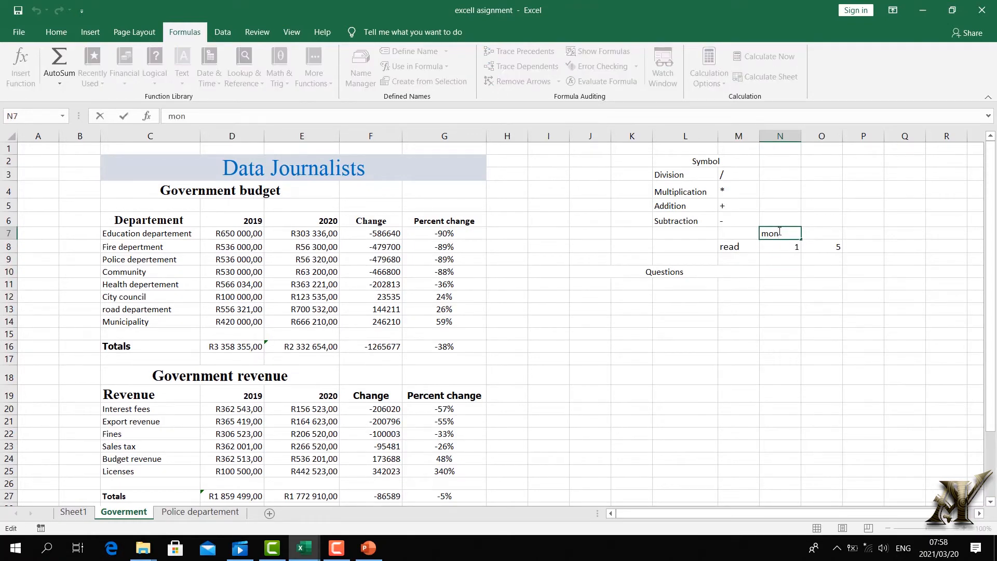
pyautogui.write('d')
pyautogui.click(812, 271)
pyautogui.doubleClick(823, 231)
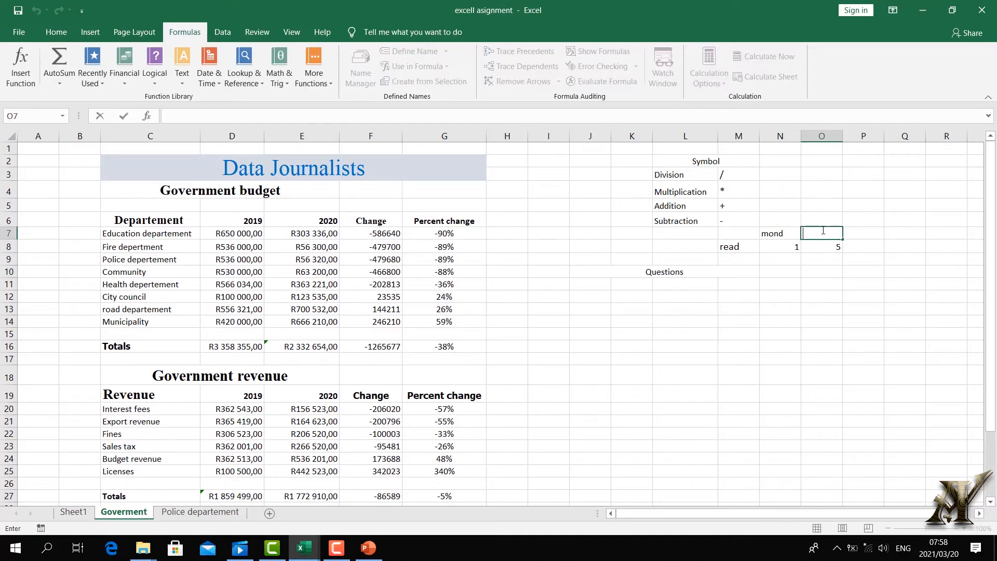
pyautogui.write('tues')
pyautogui.press('Return')
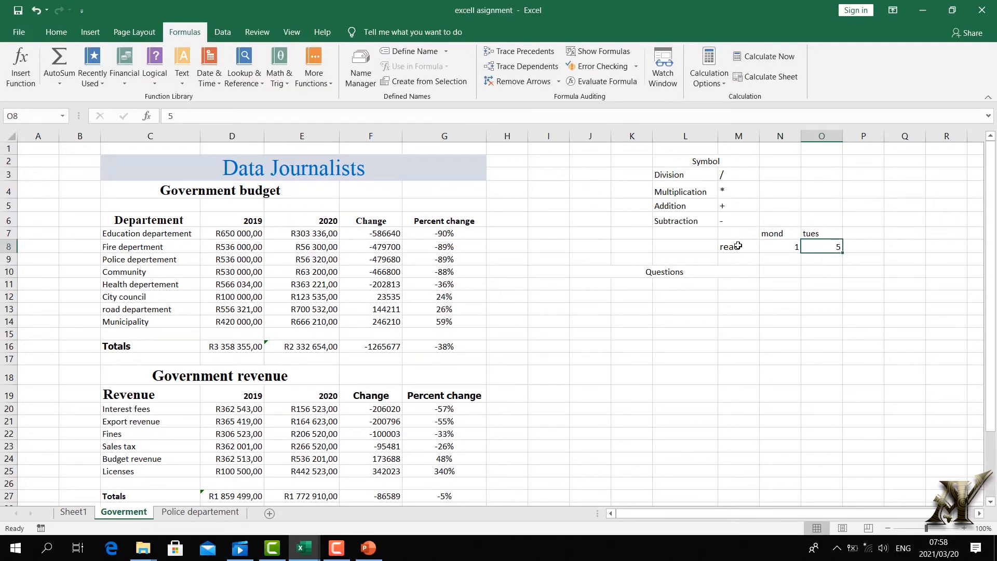
# Fill the small sample table in cells M7:O8 with yellow.
pyautogui.moveTo(730, 248); pyautogui.dragTo(825, 247)
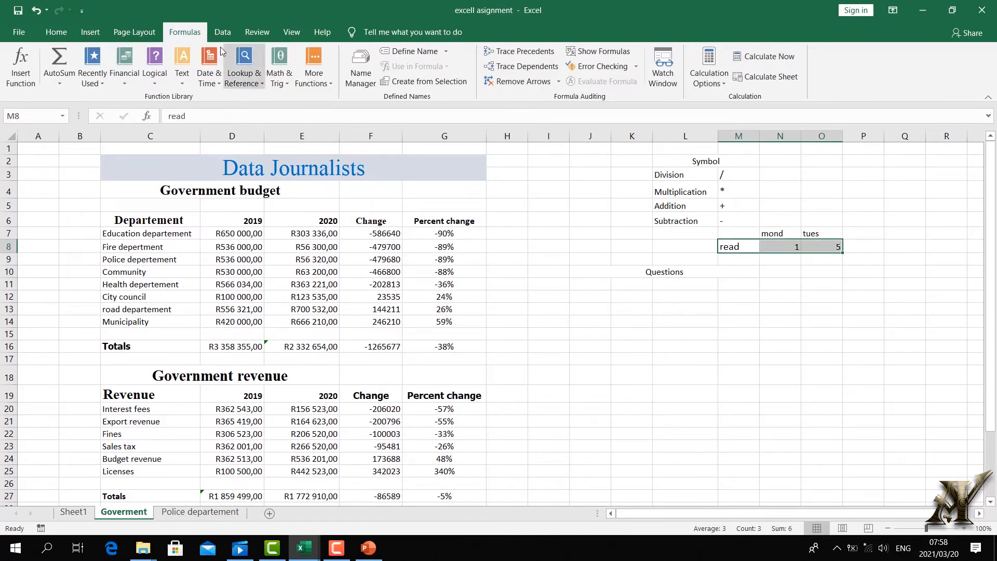
pyautogui.click(58, 30)
pyautogui.click(202, 77)
pyautogui.moveTo(739, 233); pyautogui.dragTo(823, 232)
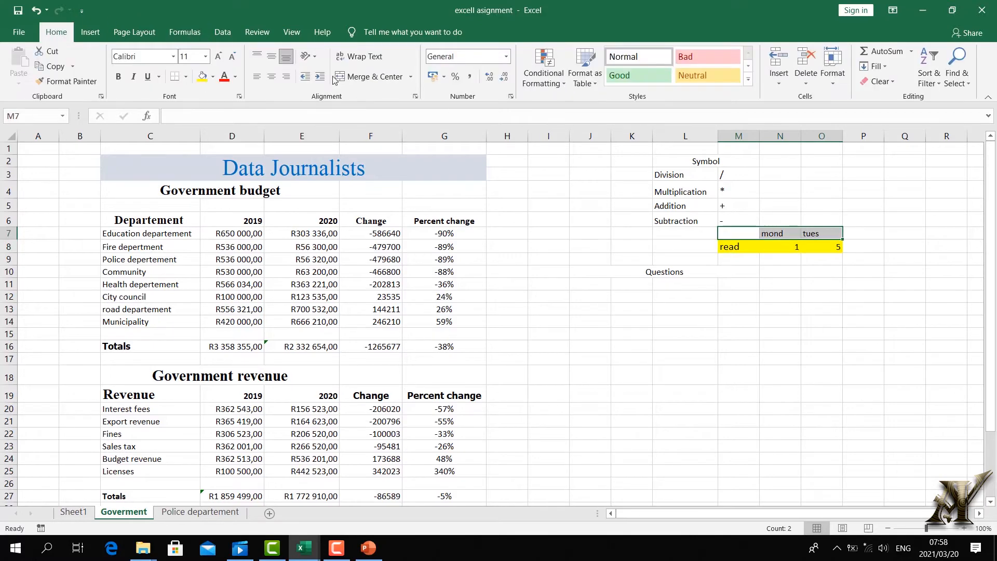
pyautogui.click(202, 78)
pyautogui.click(939, 350)
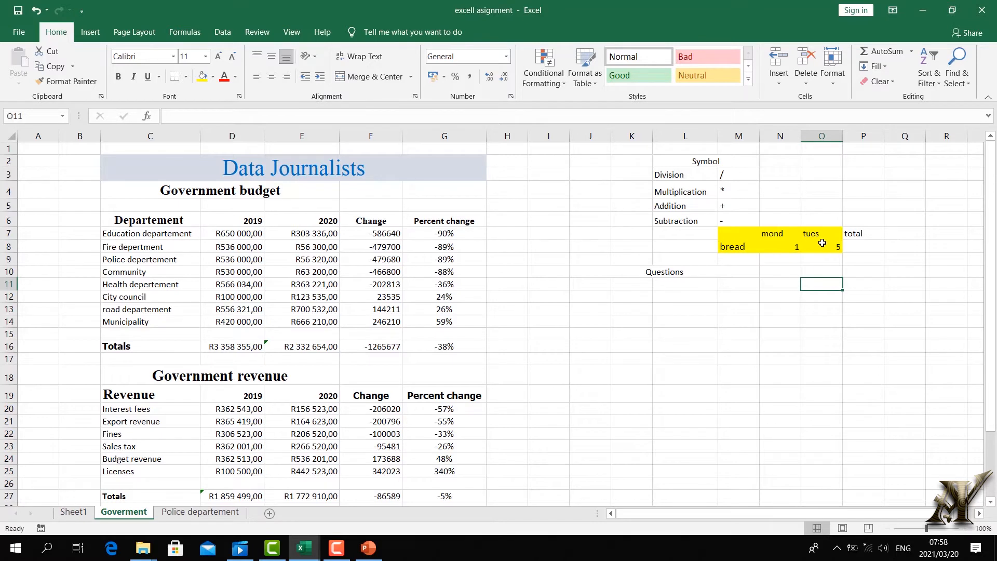
# Enter the addition formula =N8+O8 in cell P8 under the total heading.
pyautogui.doubleClick(857, 245)
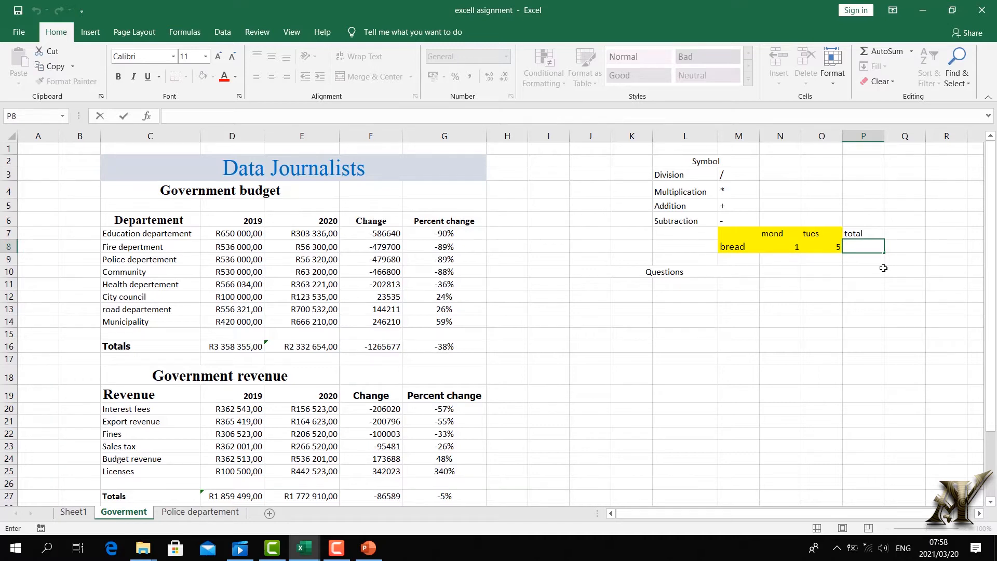
pyautogui.write('=')
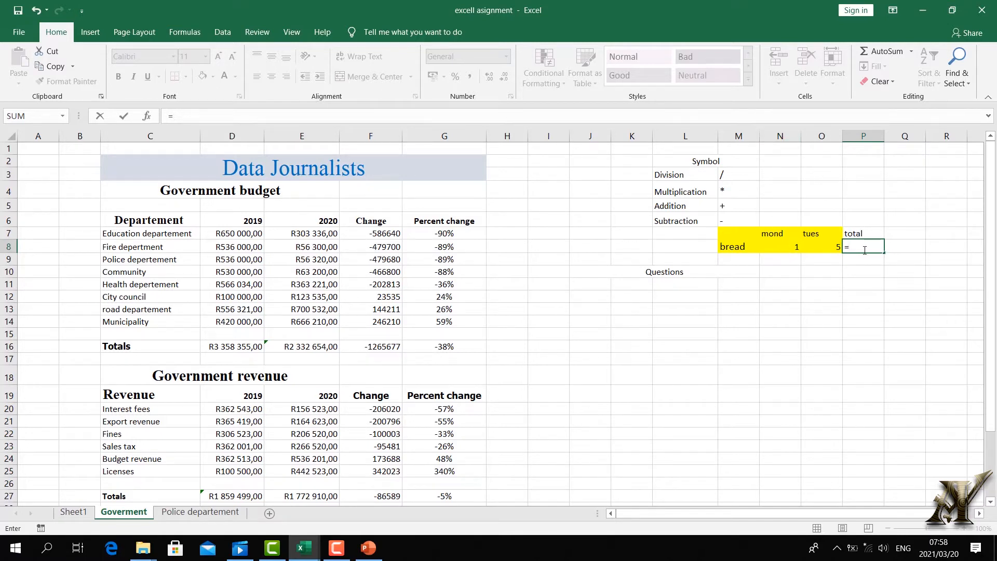
pyautogui.write('n8')
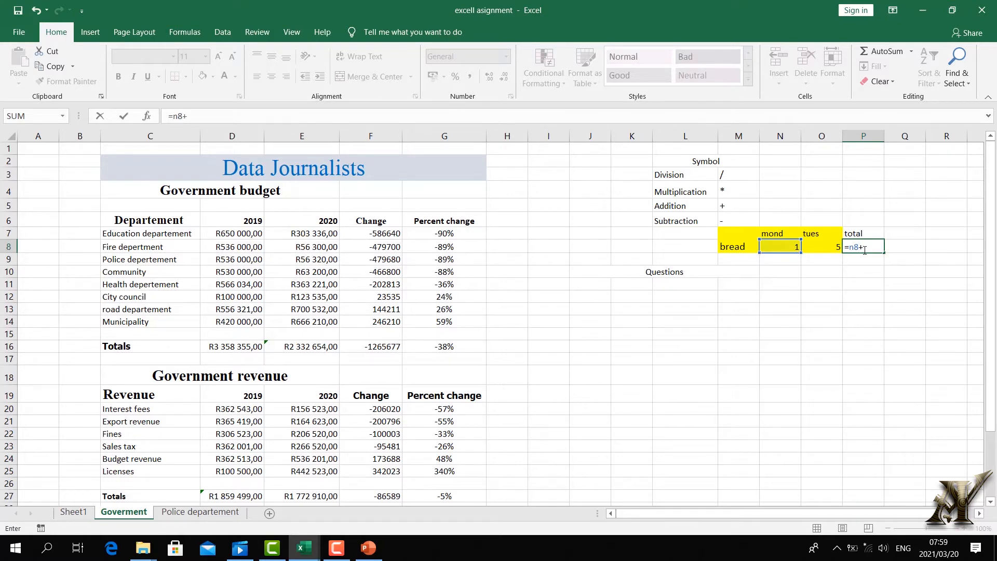
pyautogui.write('+')
pyautogui.click(825, 246)
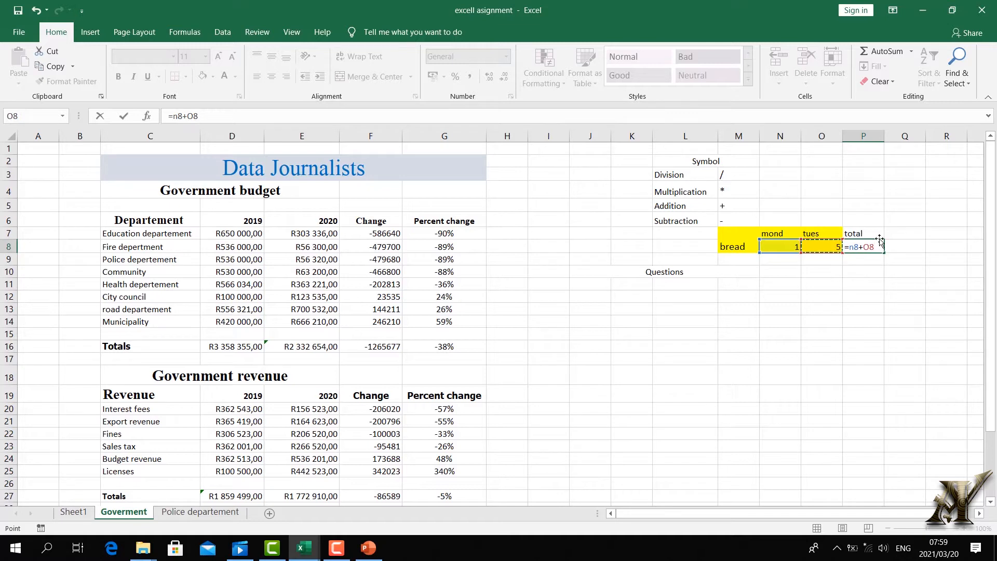
pyautogui.press('Return')
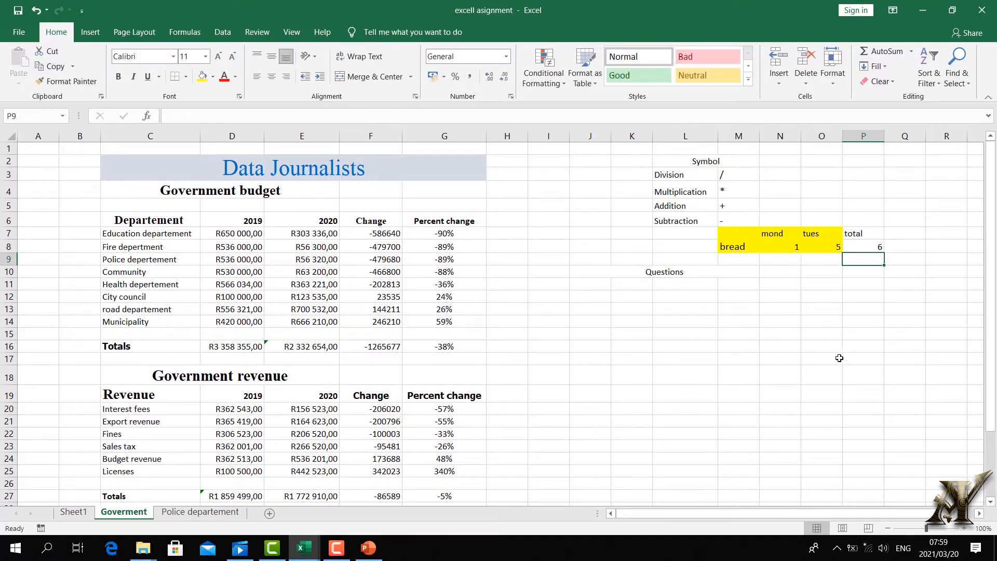
# Set the mond value in cell N8 to 10 and check the total formula in P8.
pyautogui.doubleClick(784, 245)
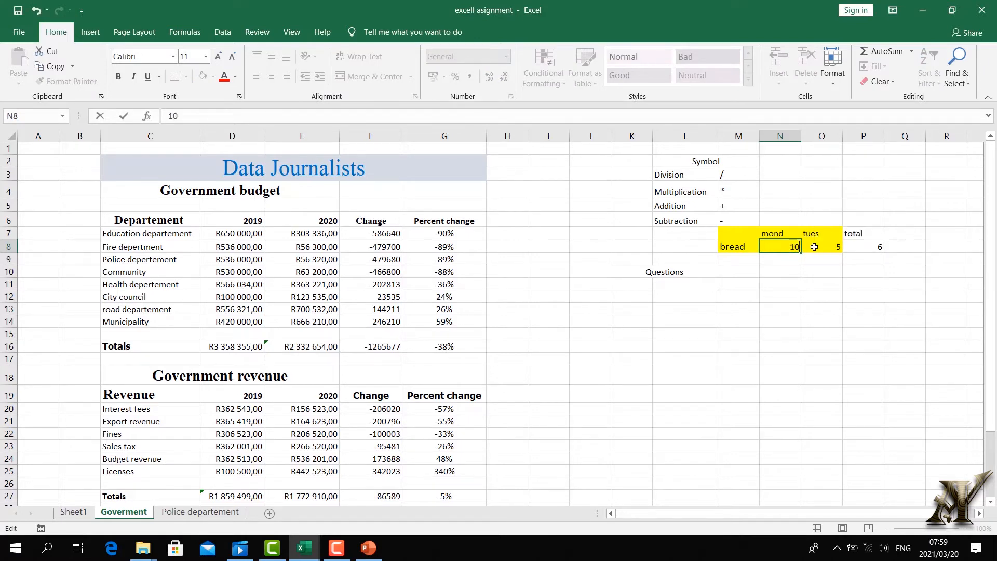
pyautogui.write('0')
pyautogui.press('Return')
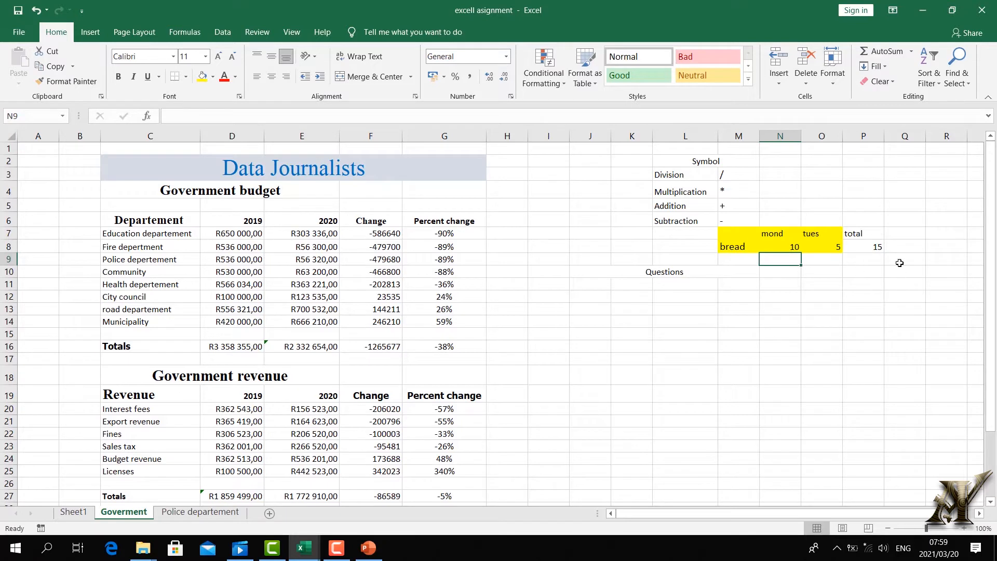
pyautogui.doubleClick(863, 247)
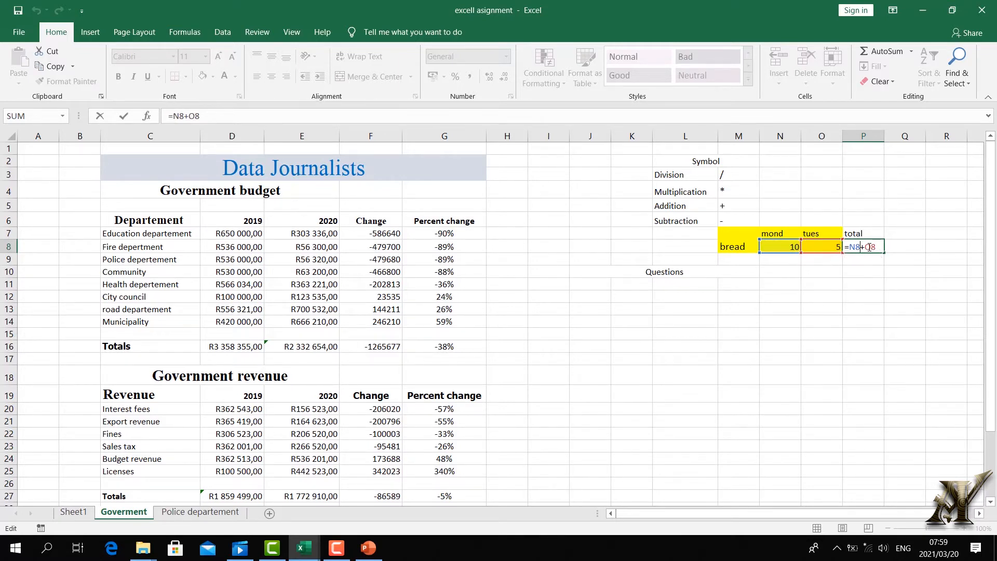
pyautogui.click(904, 321)
# Enter 5 in cell L11 under Questions and extend the total formula in P8 to =N8+O8+L11.
pyautogui.click(731, 287)
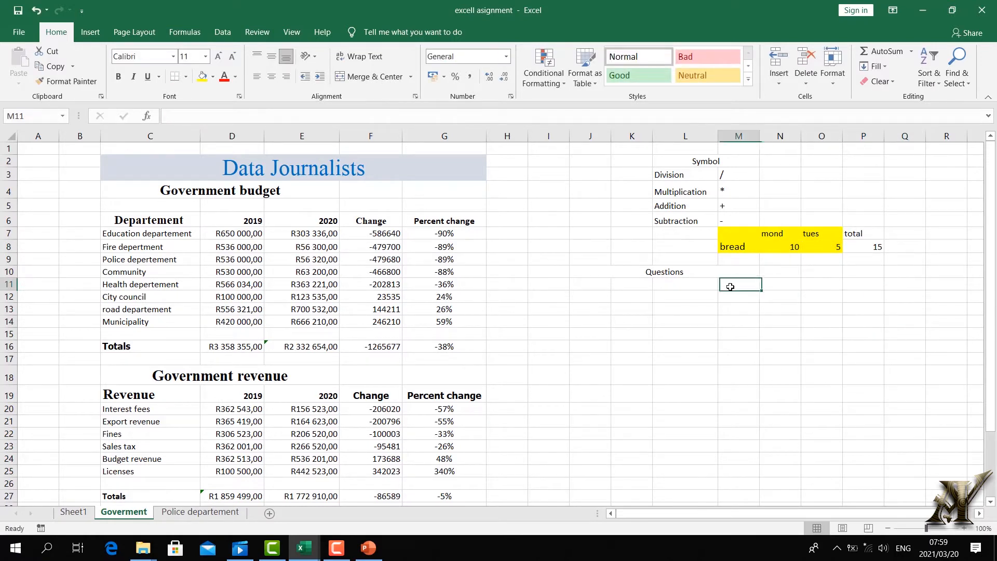
pyautogui.click(665, 287)
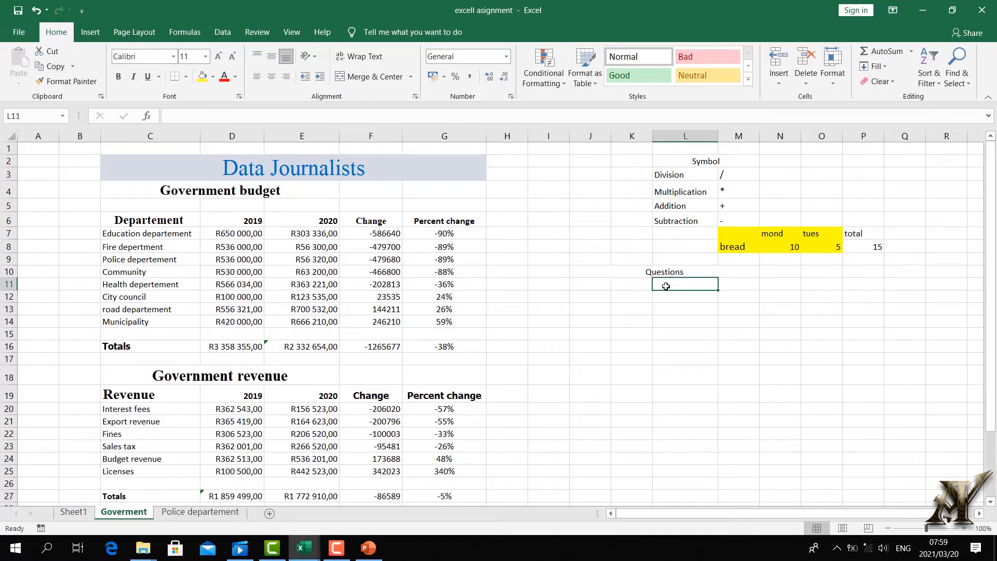
pyautogui.write('5')
pyautogui.click(868, 381)
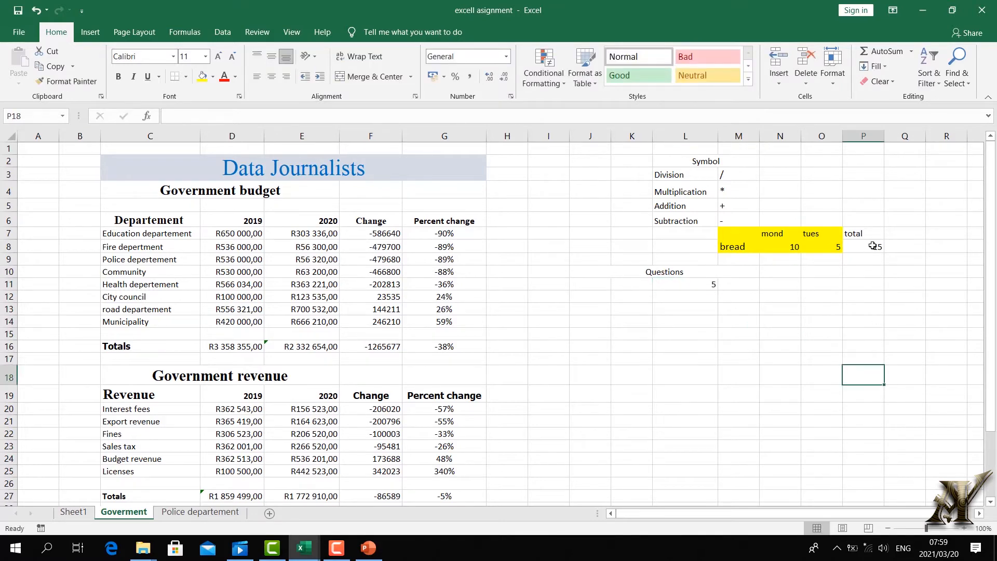
pyautogui.doubleClick(873, 245)
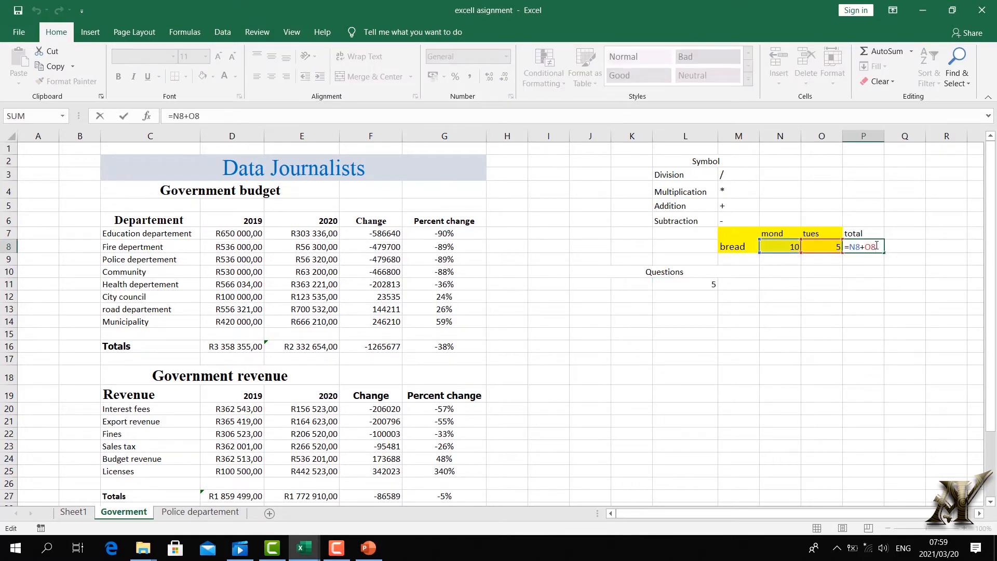
pyautogui.write('+')
pyautogui.click(699, 285)
pyautogui.press('Return')
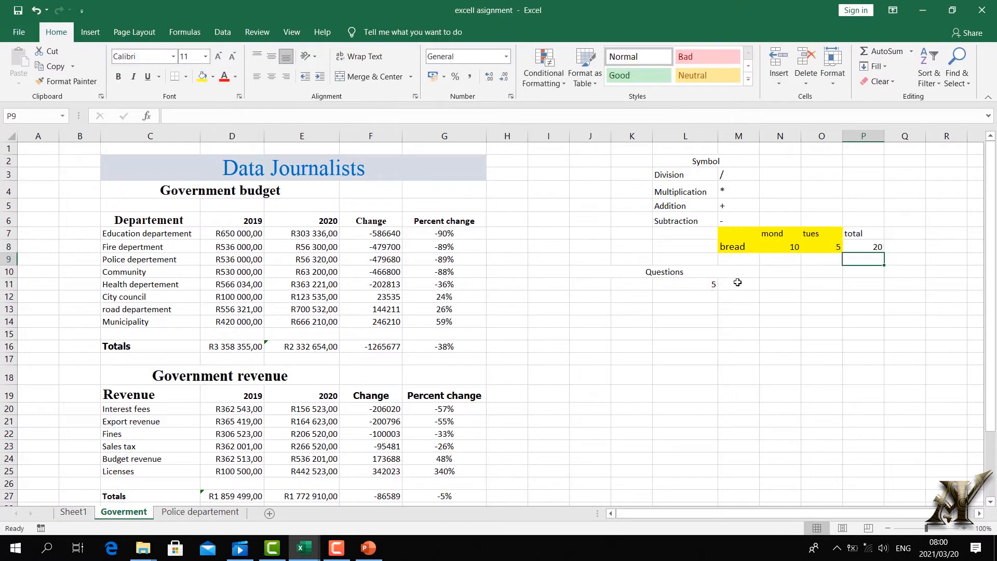
pyautogui.doubleClick(853, 247)
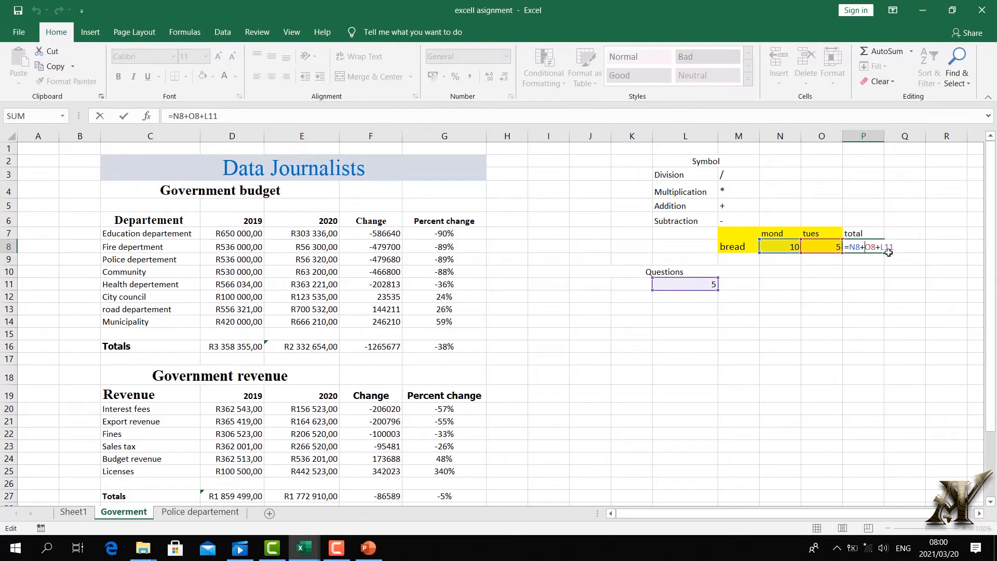
pyautogui.press('Return')
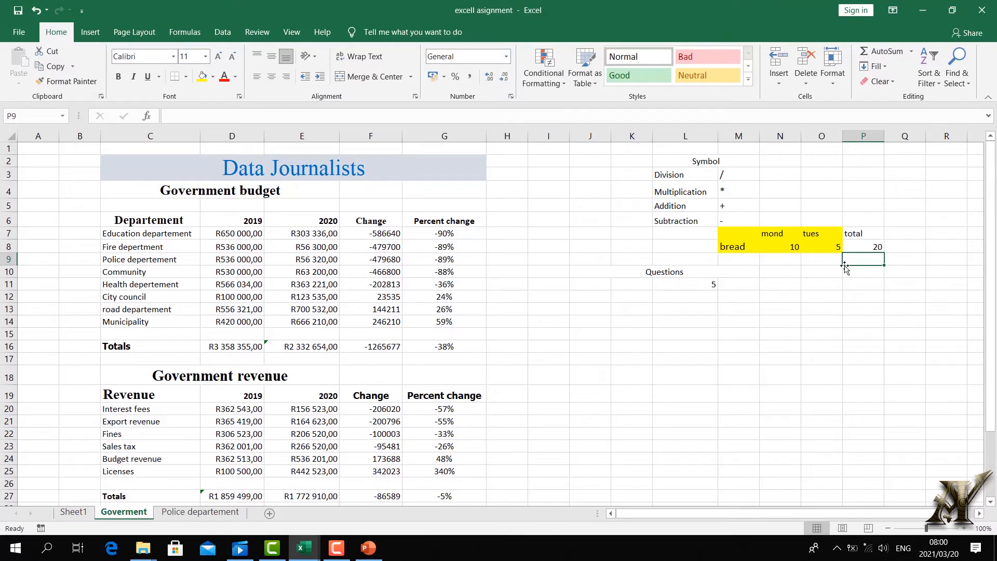
# Replace both plus operators in the P8 total formula with subtraction so it reads =N8-O8-L11.
pyautogui.doubleClick(867, 248)
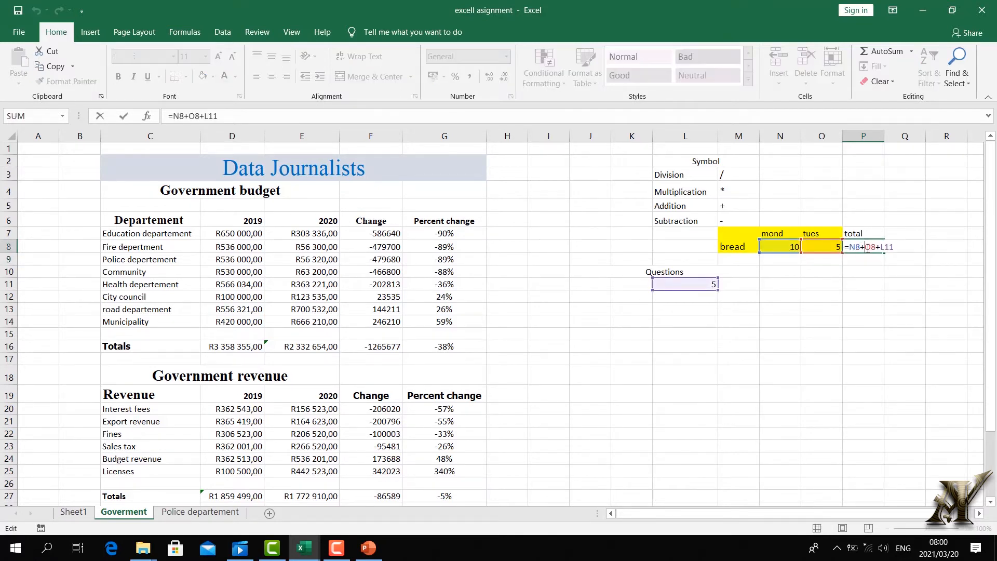
pyautogui.press('BackSpace')
pyautogui.write('-*')
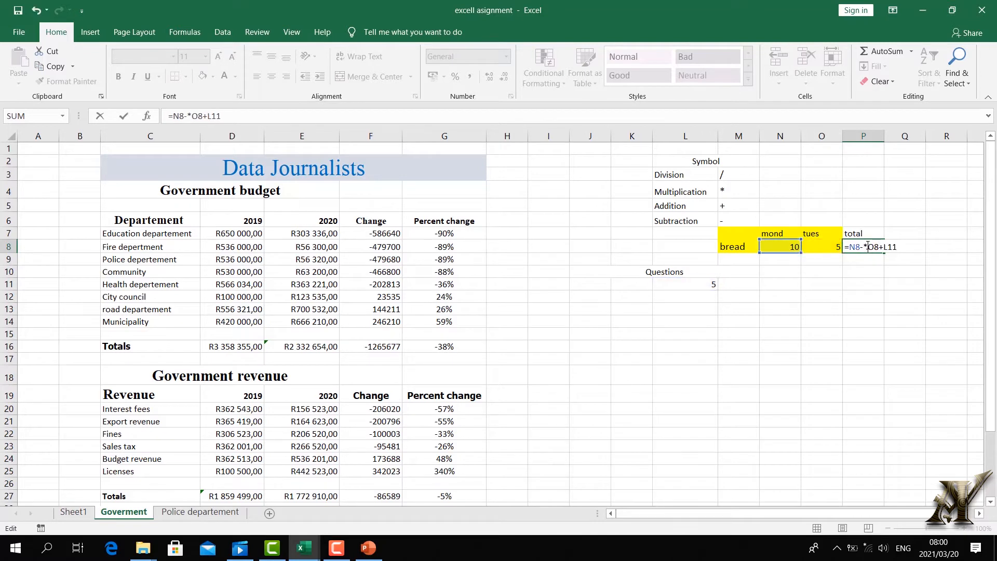
pyautogui.press('BackSpace')
pyautogui.press('BackSpace')
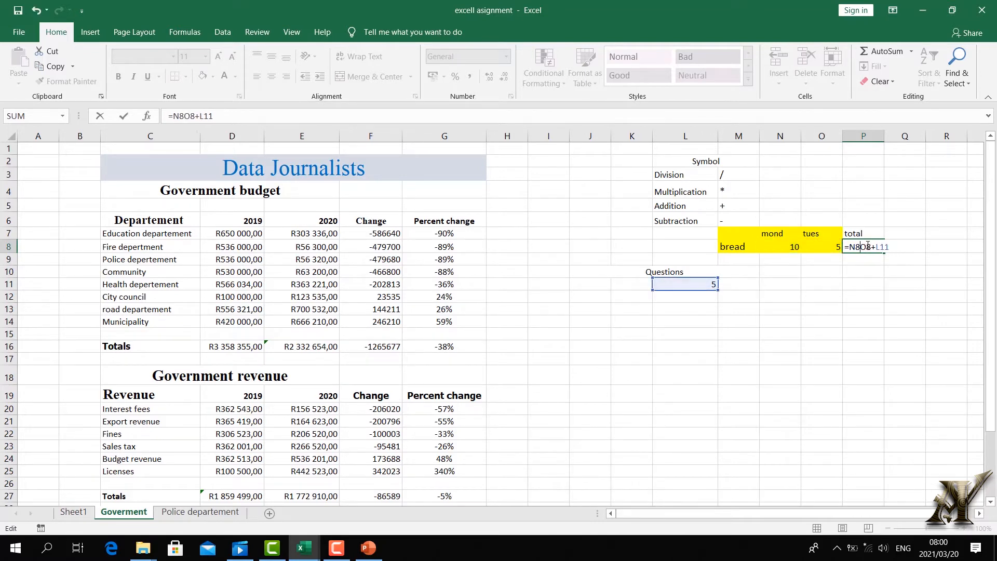
pyautogui.write('-')
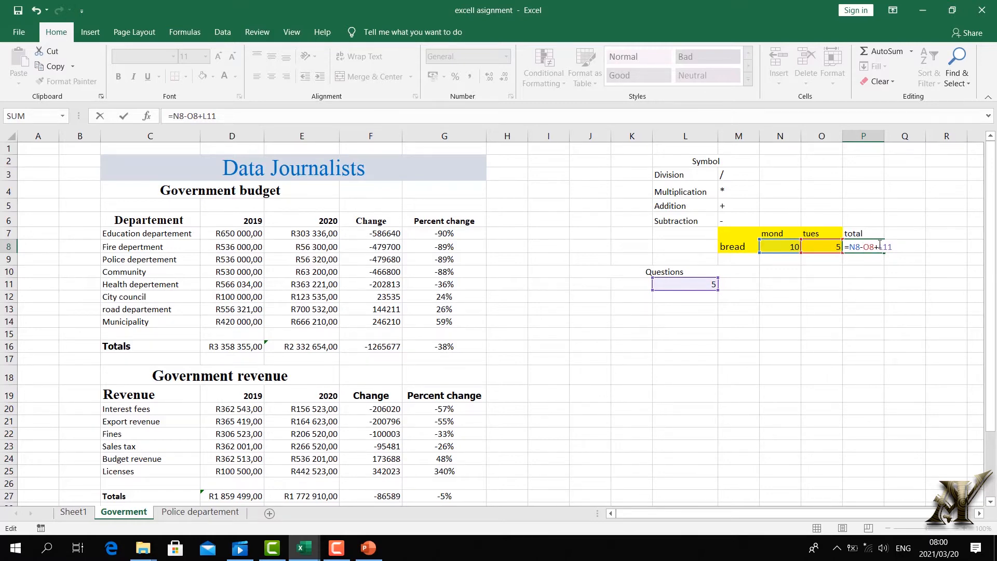
pyautogui.press('BackSpace')
pyautogui.write('-')
pyautogui.press('Return')
pyautogui.click(838, 333)
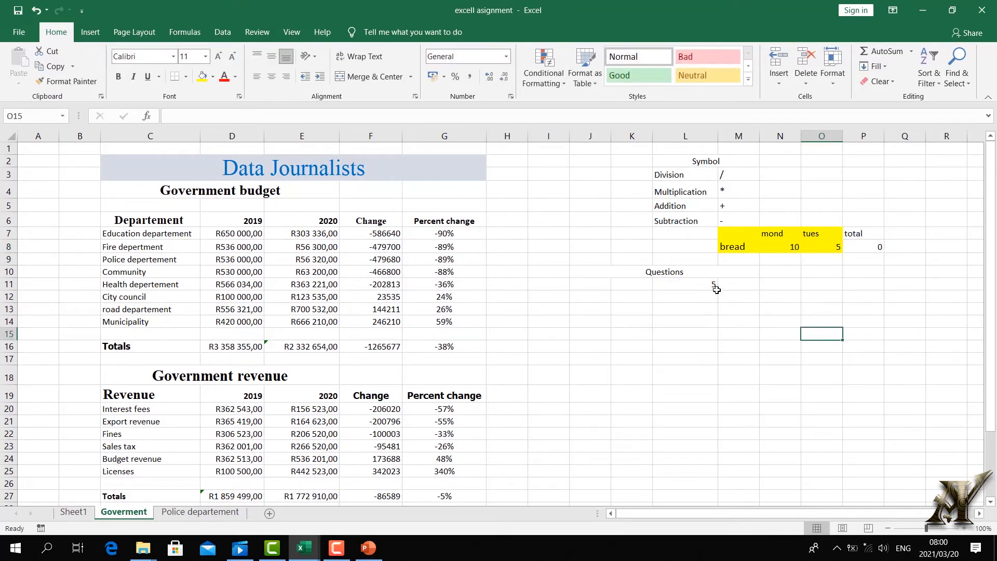
# Change the second operator of the P8 formula to addition so it reads =N8-O8+L11.
pyautogui.doubleClick(863, 246)
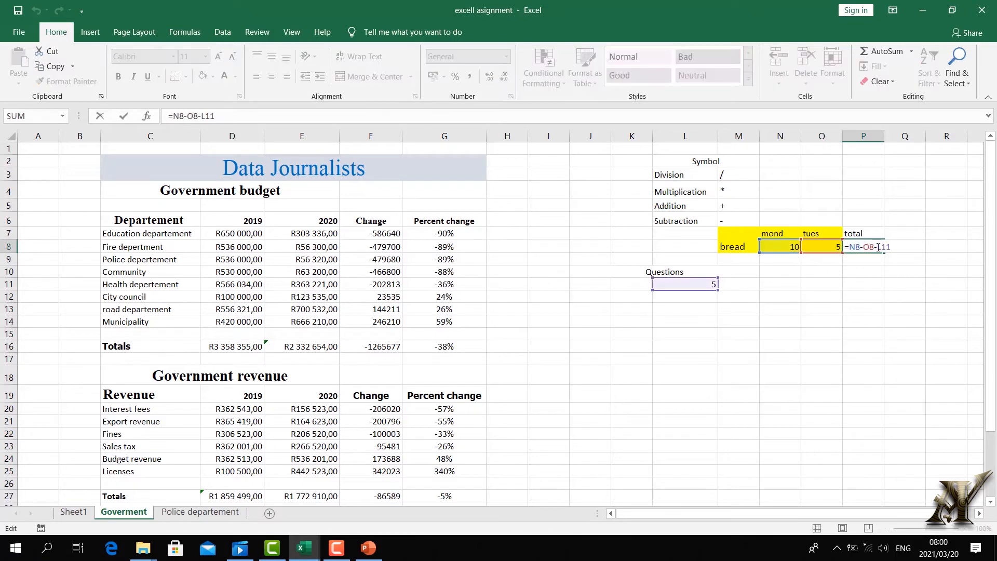
pyautogui.press('BackSpace')
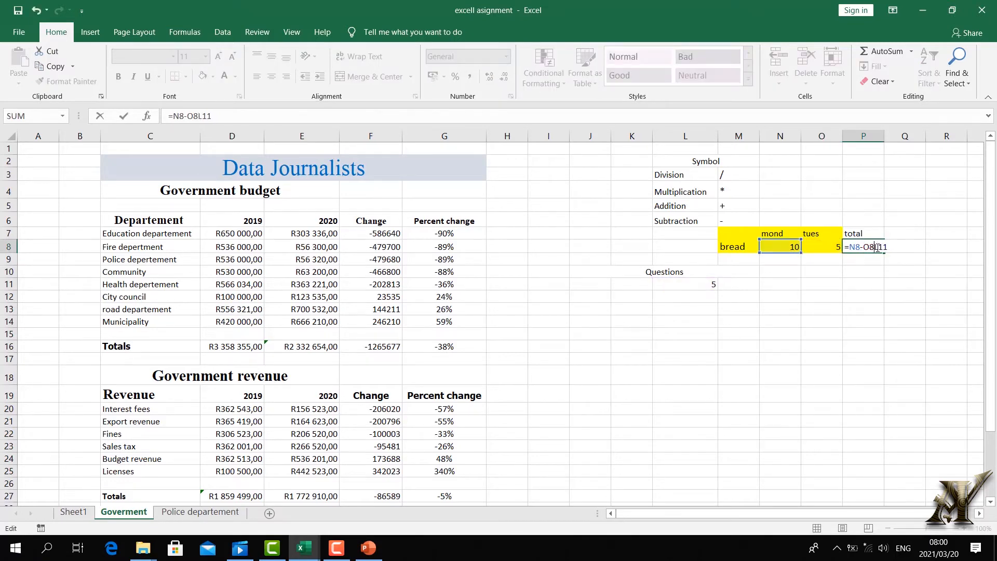
pyautogui.write('+')
pyautogui.press('Return')
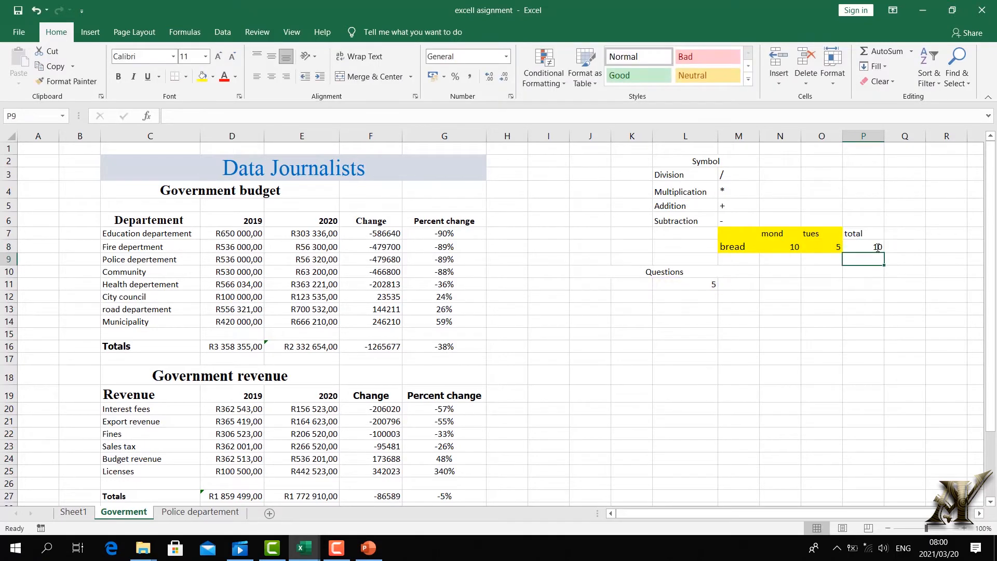
pyautogui.click(846, 317)
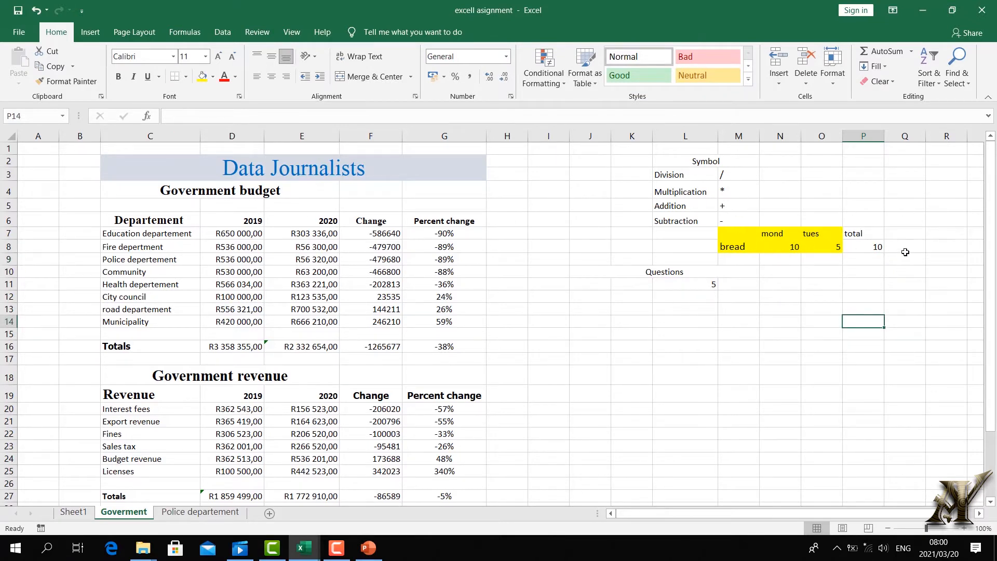
# Replace the total formula in cell P8 with the division formula =N8/L11.
pyautogui.doubleClick(865, 248)
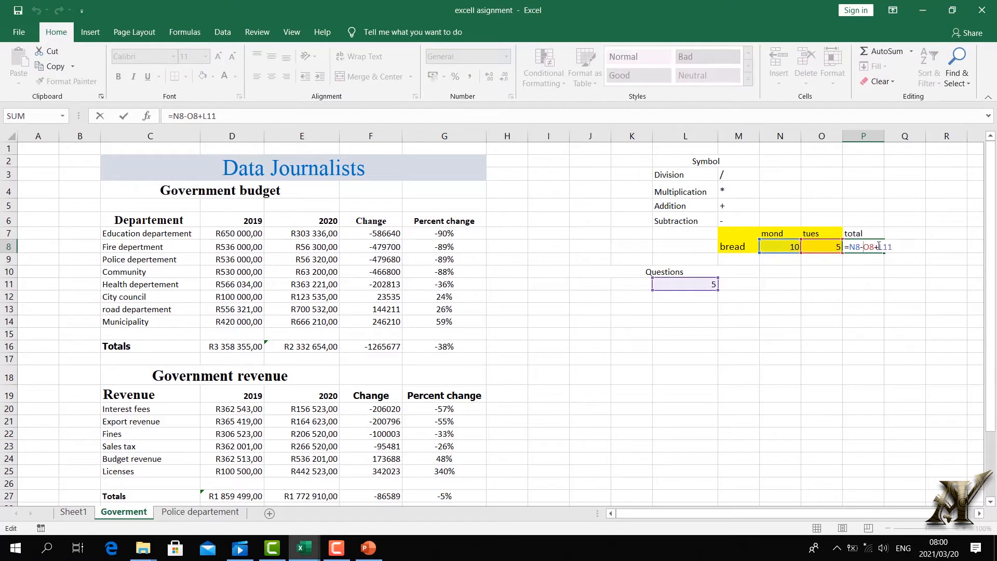
pyautogui.moveTo(893, 242); pyautogui.dragTo(851, 247)
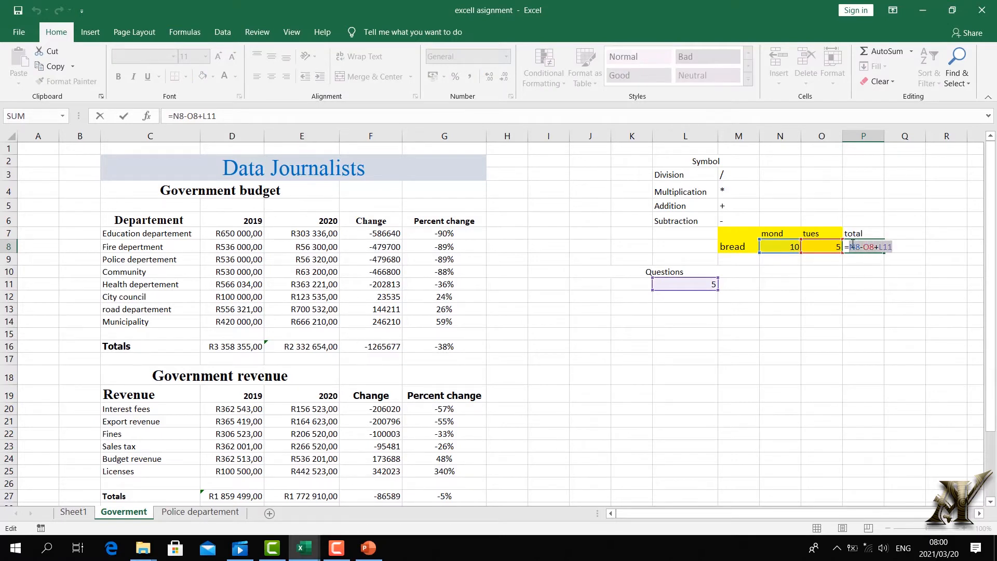
pyautogui.press('BackSpace')
pyautogui.click(786, 250)
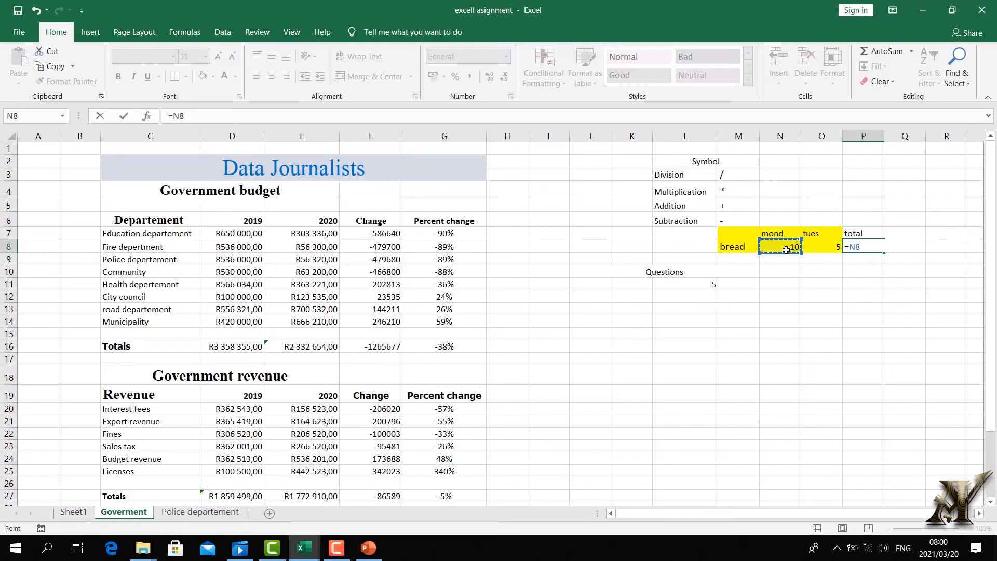
pyautogui.write('/')
pyautogui.click(690, 288)
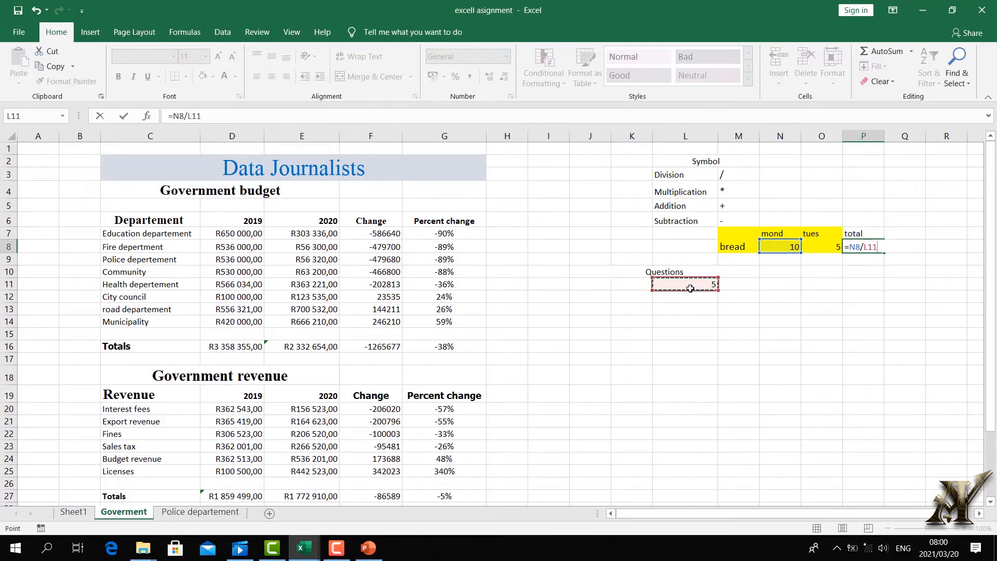
# Enter the bread total in P8 as =N8/L11, and change the formula to the multiplication =N8*L11.
pyautogui.press('Return')
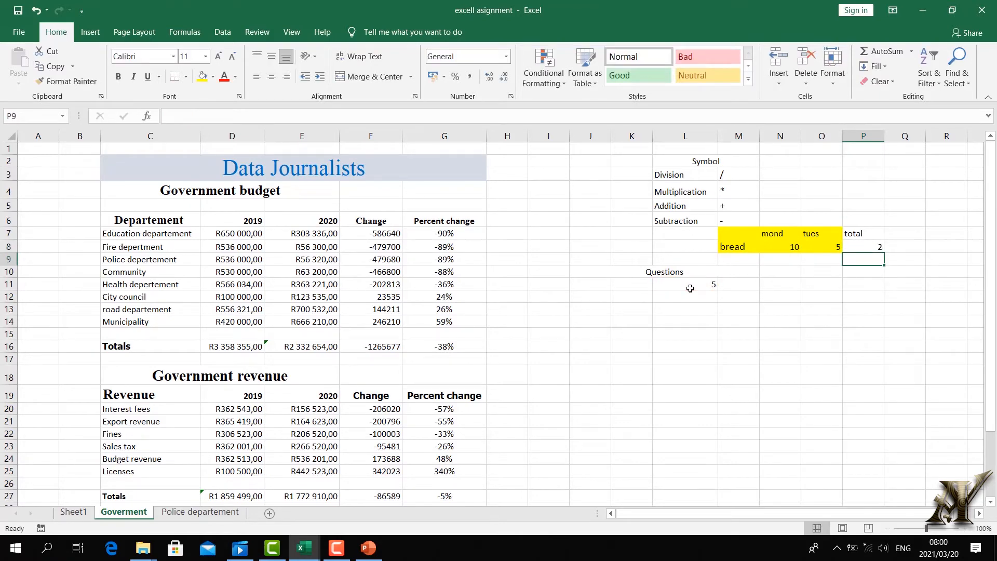
pyautogui.doubleClick(853, 243)
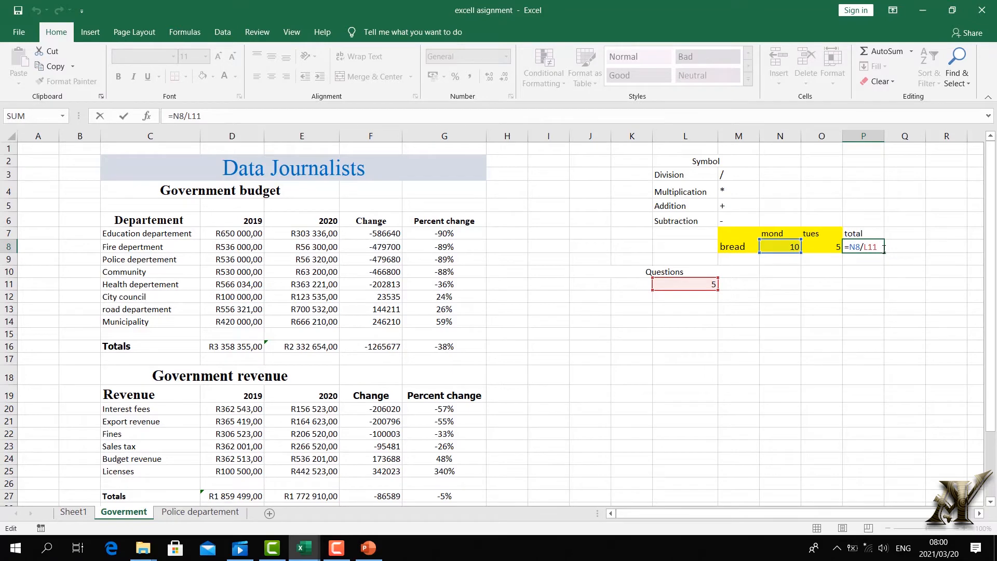
pyautogui.press('BackSpace')
pyautogui.press('BackSpace')
pyautogui.press('BackSpace')
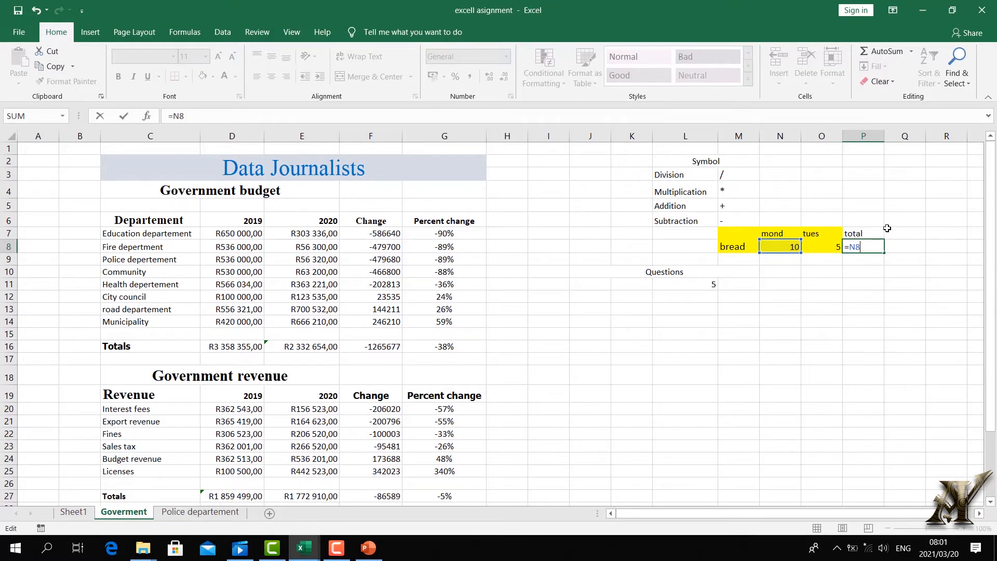
pyautogui.click(707, 289)
pyautogui.press('Return')
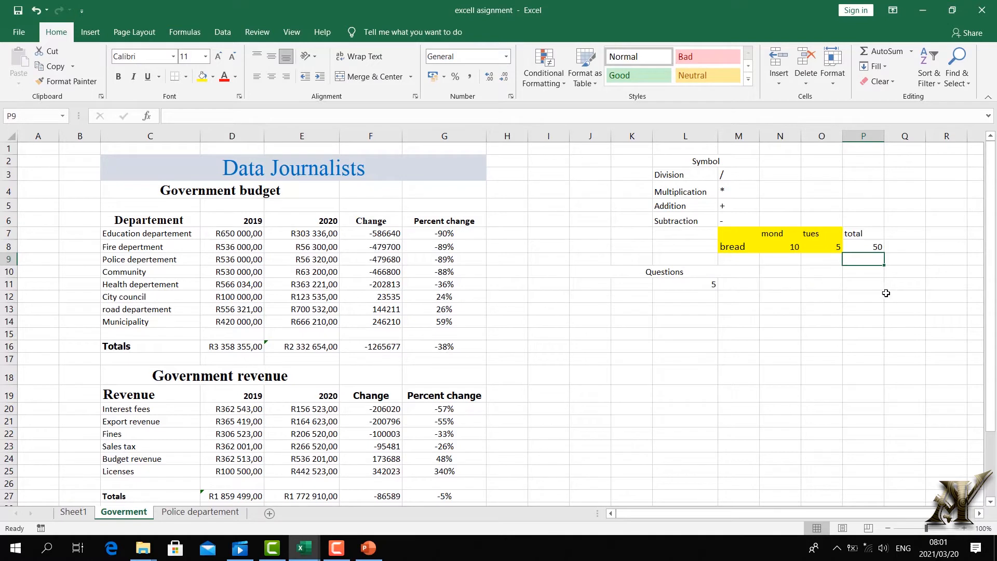
# Clear the contents and formatting of the practice cells J7:Q12 beneath the symbol list.
pyautogui.moveTo(886, 293); pyautogui.dragTo(710, 233)
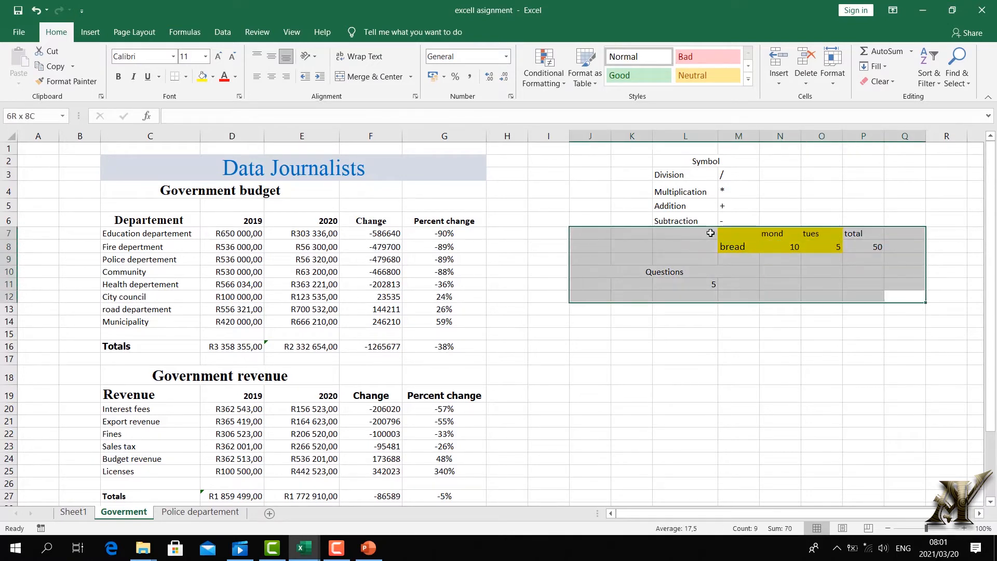
pyautogui.press('Delete')
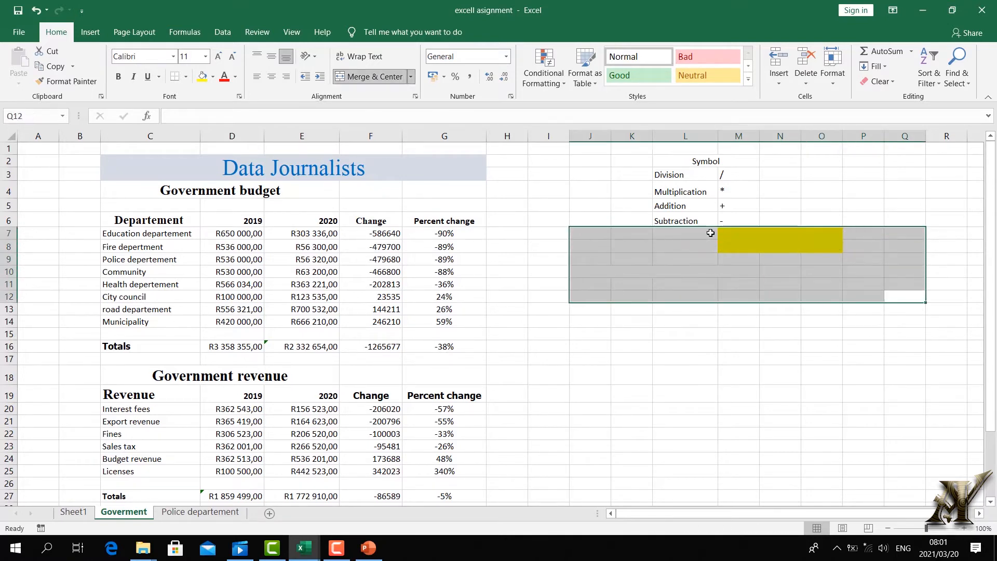
pyautogui.click(881, 83)
pyautogui.click(889, 98)
pyautogui.click(821, 356)
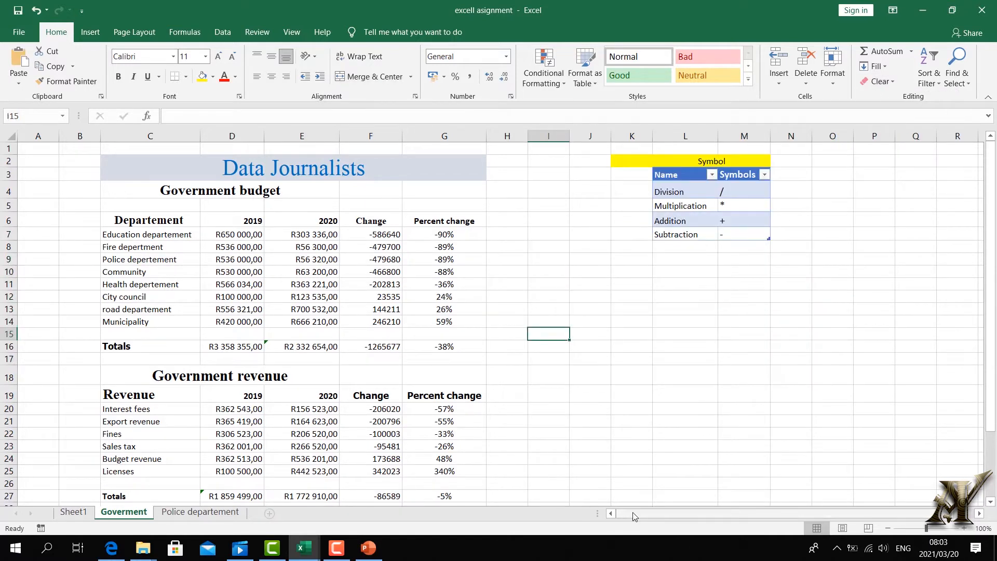
# Add a new worksheet after the Goverment sheet and merge and centre cells C2:I3.
pyautogui.moveTo(623, 513); pyautogui.dragTo(641, 513)
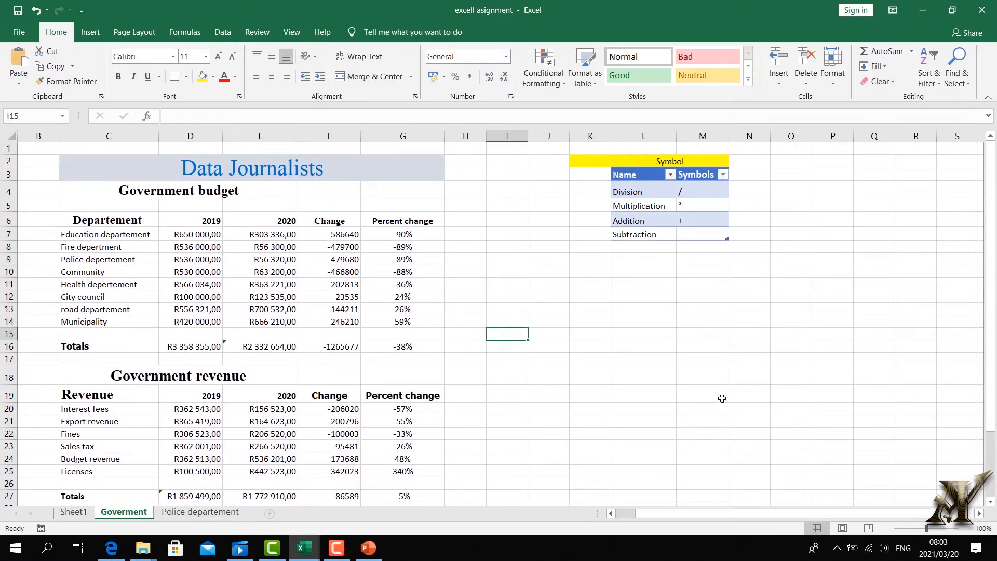
pyautogui.click(271, 515)
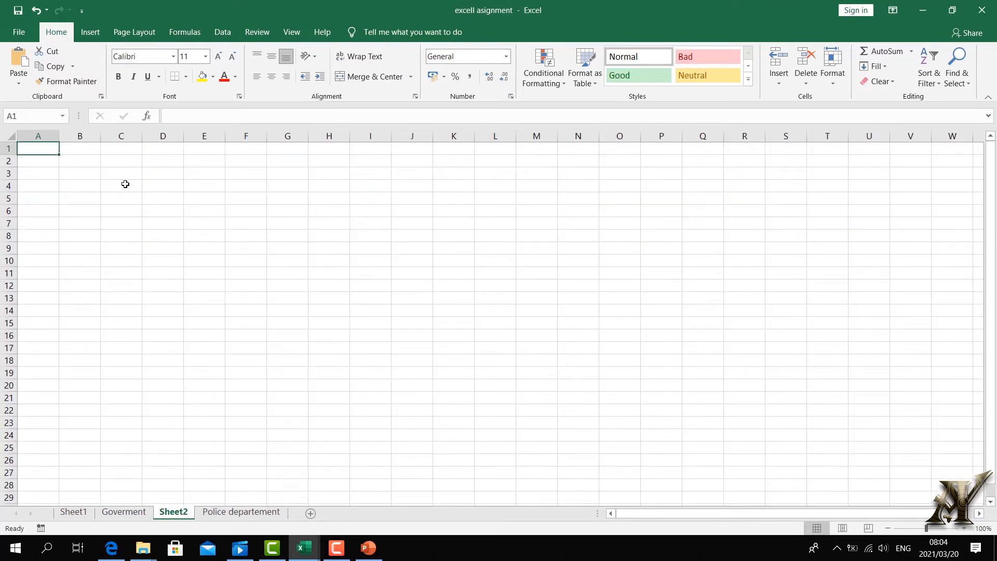
pyautogui.moveTo(121, 161); pyautogui.dragTo(378, 173)
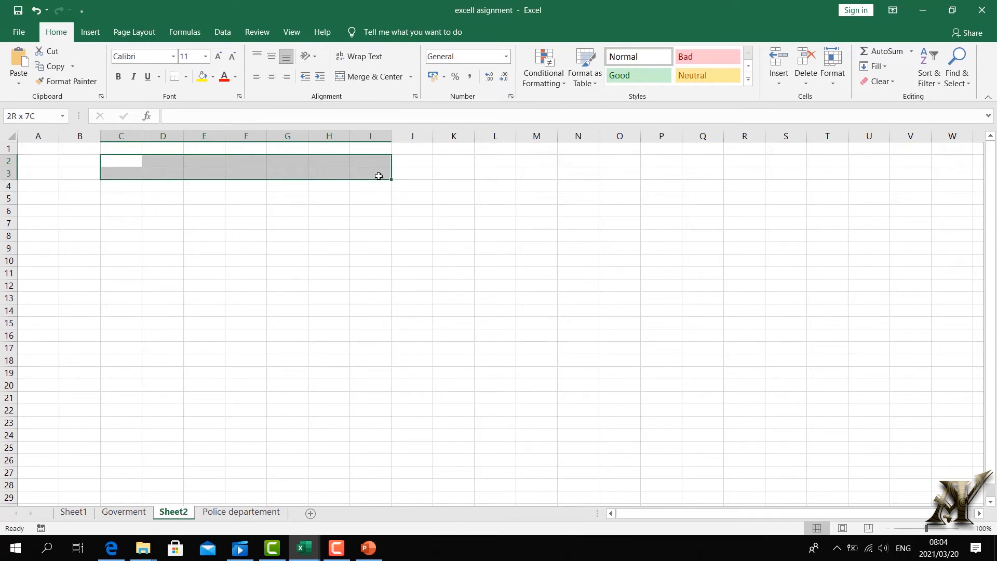
pyautogui.click(342, 76)
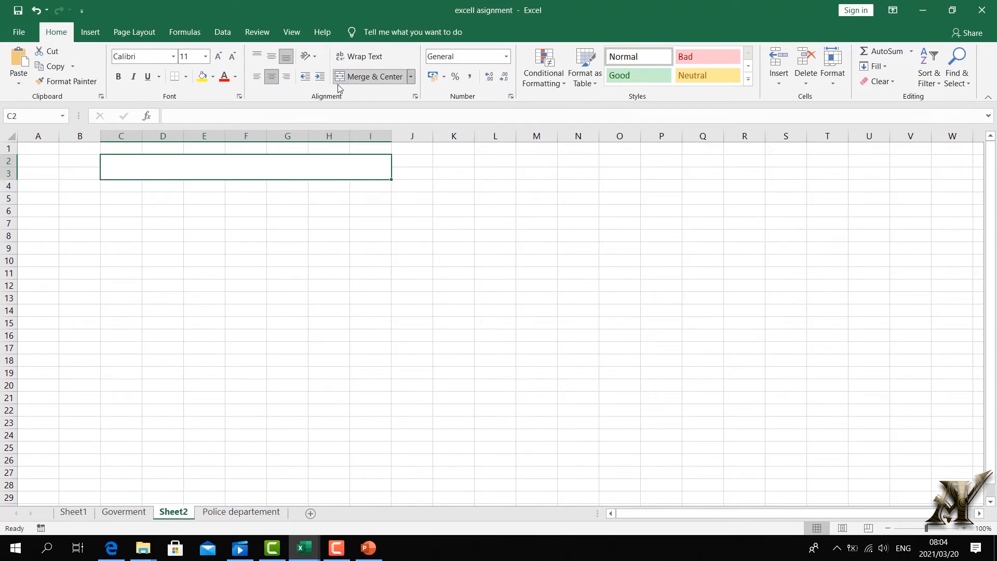
# Enter the title "Date Journalist" in the merged cell and fill it with light blue.
pyautogui.doubleClick(246, 174)
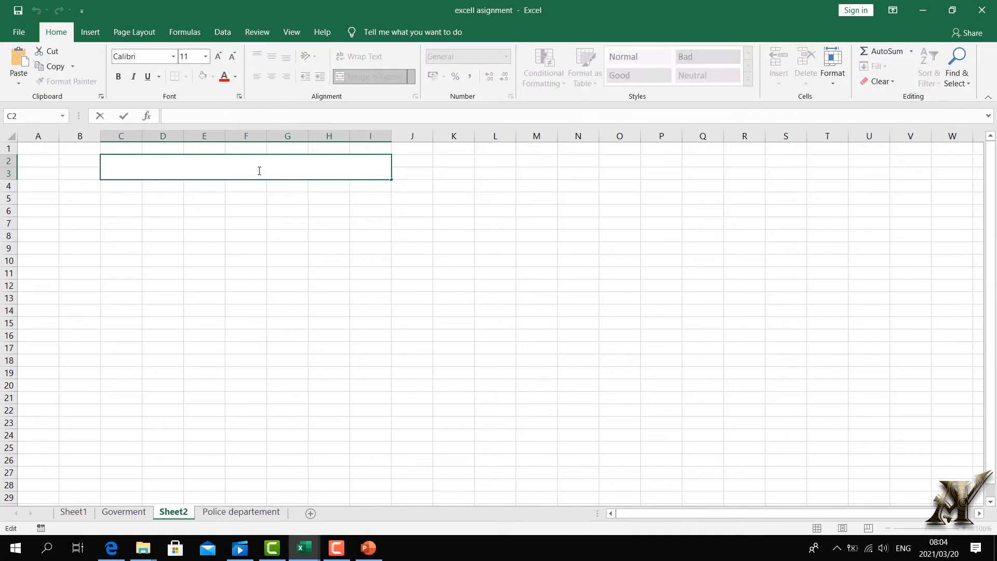
pyautogui.write('Date Journalier')
pyautogui.hotkey('ctrl', 'Return')
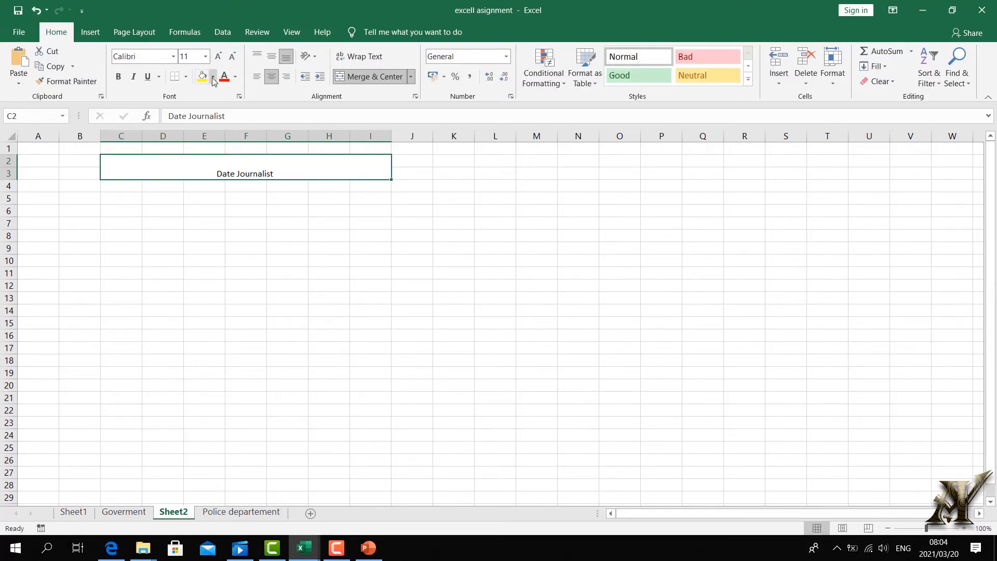
pyautogui.click(213, 76)
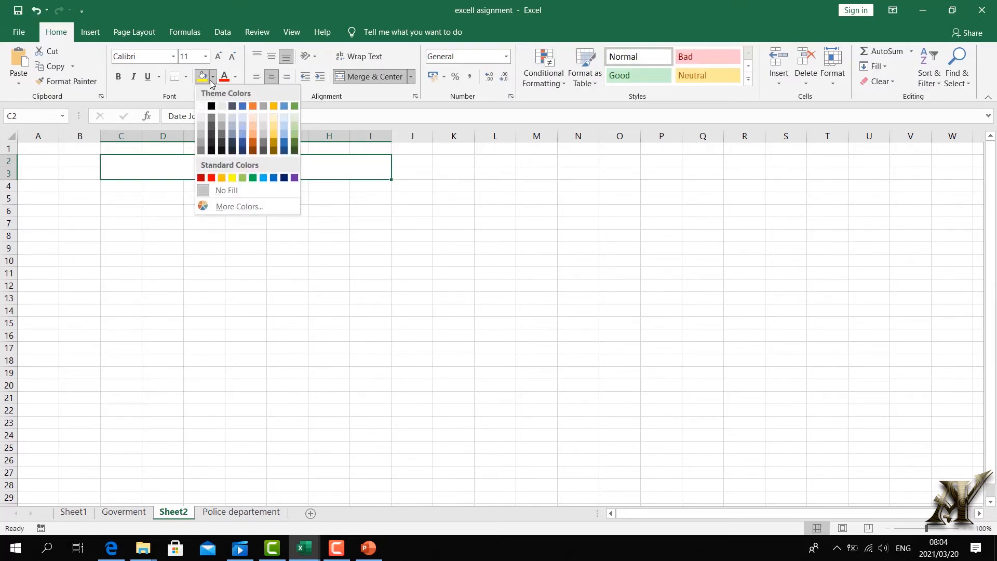
pyautogui.click(243, 124)
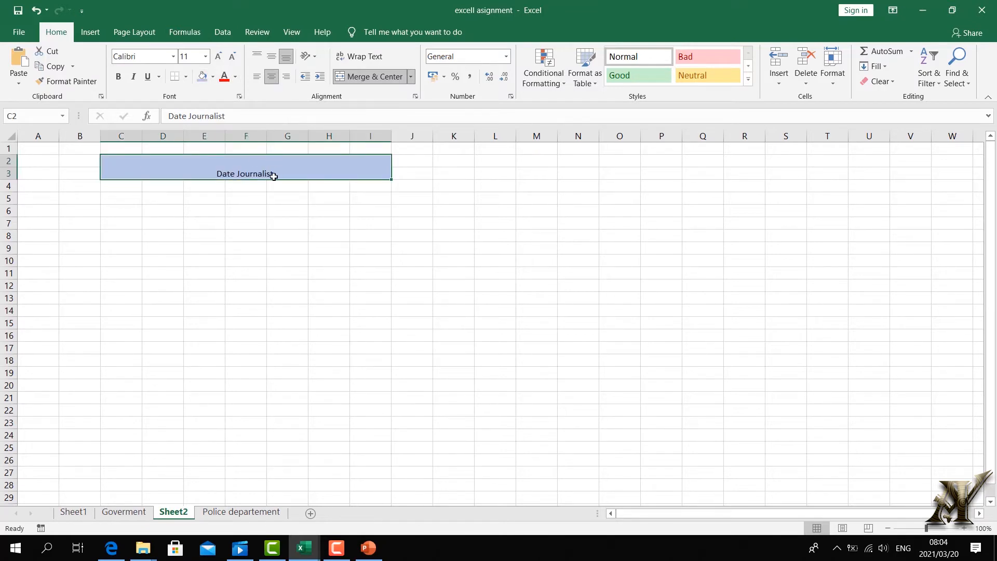
# Enlarge the title text to size 24 and middle-align it vertically in its cell.
pyautogui.click(218, 56)
pyautogui.click(218, 56)
pyautogui.click(218, 56)
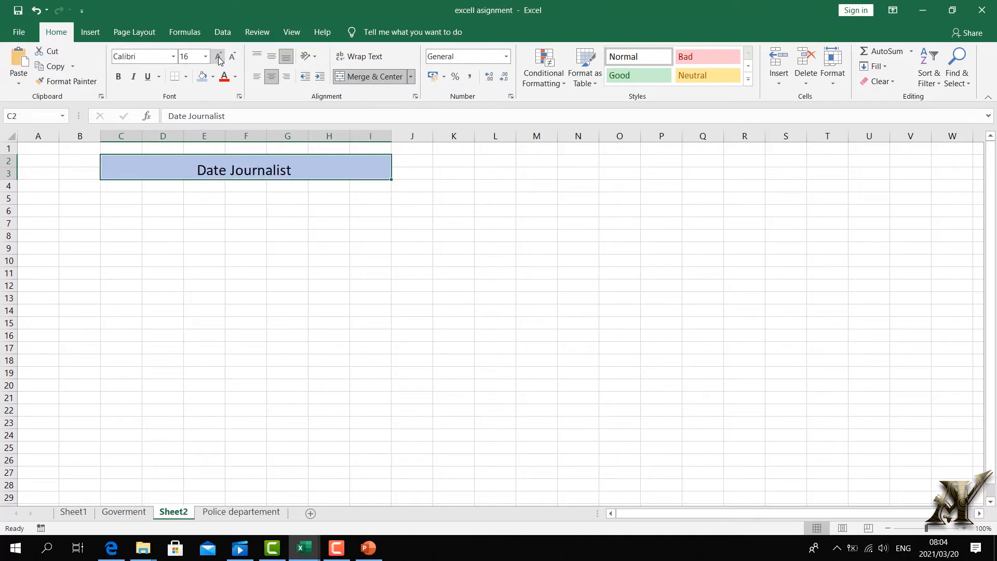
pyautogui.click(218, 56)
pyautogui.click(218, 56)
pyautogui.click(218, 56)
pyautogui.click(218, 56)
pyautogui.click(272, 58)
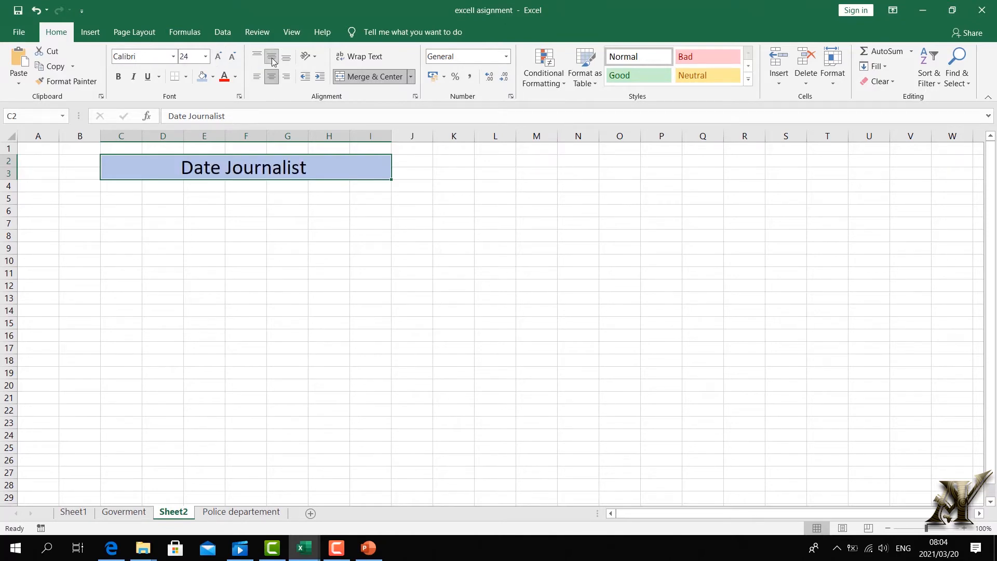
pyautogui.click(325, 276)
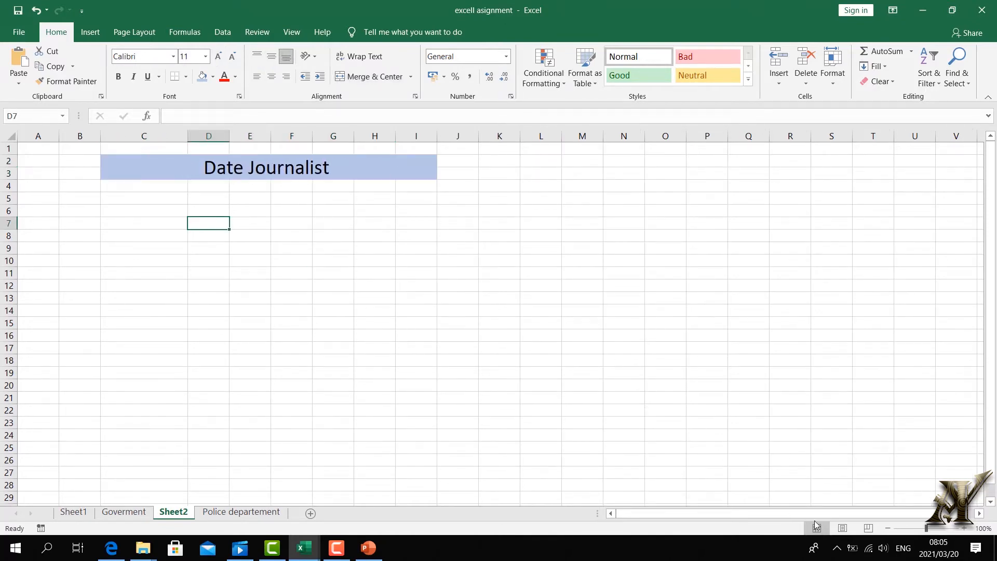
# Switch to Page Layout view and delete the two empty columns before the title.
pyautogui.click(843, 530)
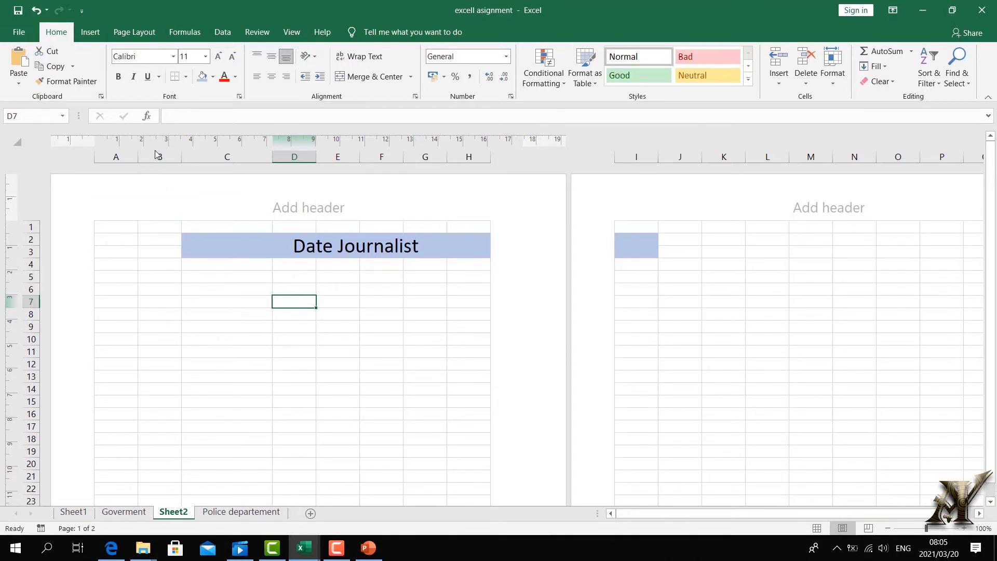
pyautogui.click(116, 157)
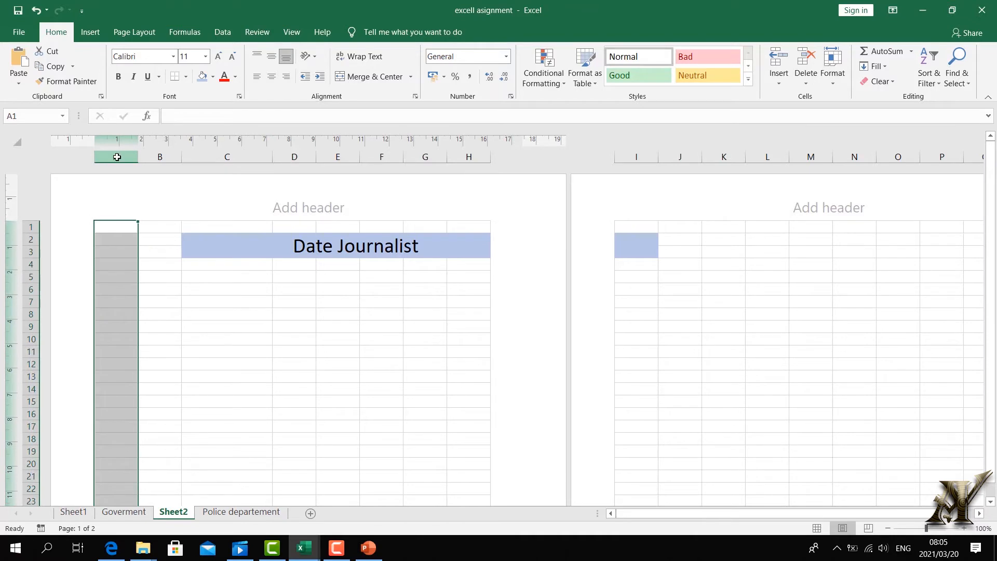
pyautogui.rightClick(117, 157)
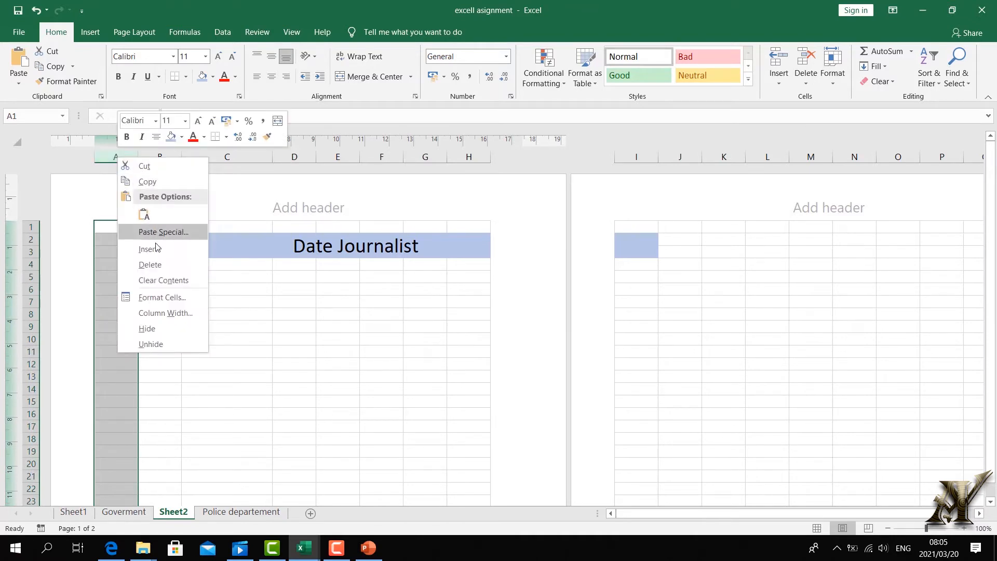
pyautogui.click(155, 265)
pyautogui.click(326, 340)
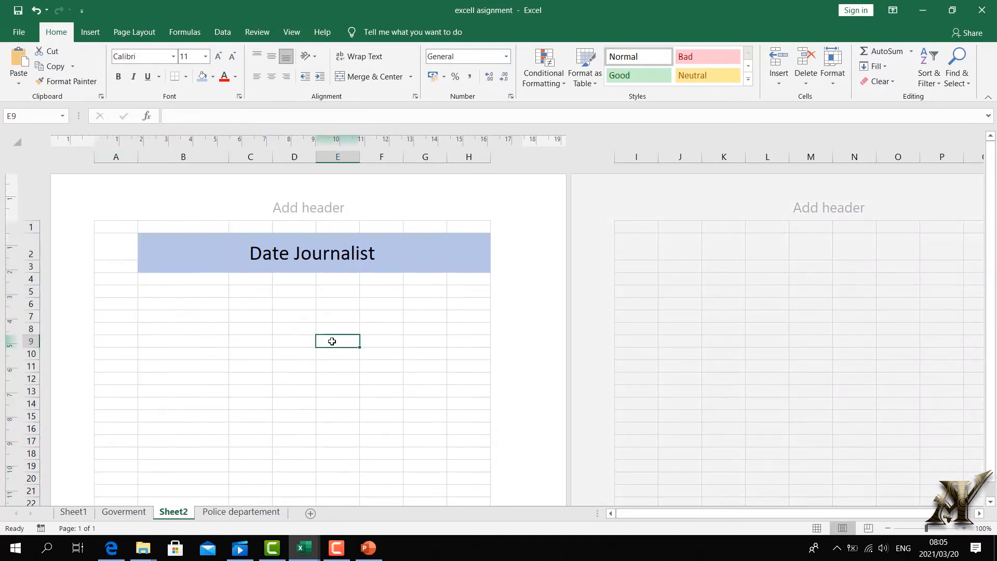
pyautogui.rightClick(115, 154)
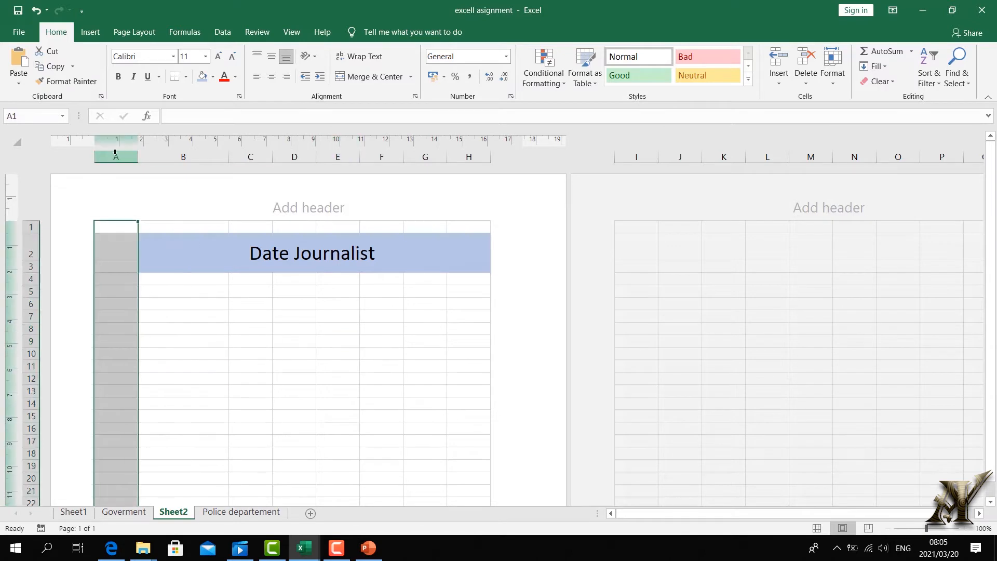
pyautogui.click(148, 261)
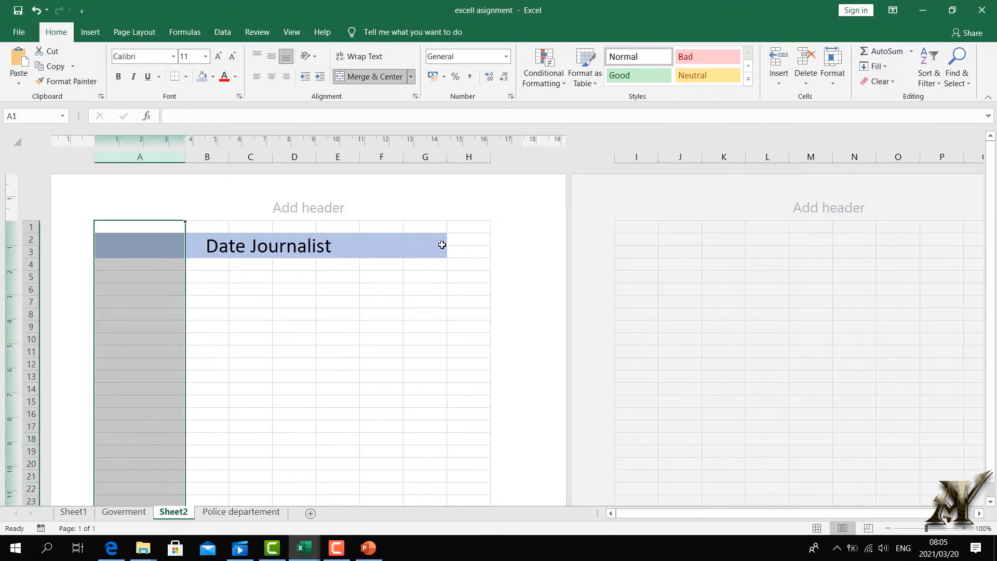
# Extend the merged, centred title across A2:H3 and return to Normal view.
pyautogui.moveTo(445, 245); pyautogui.dragTo(488, 247)
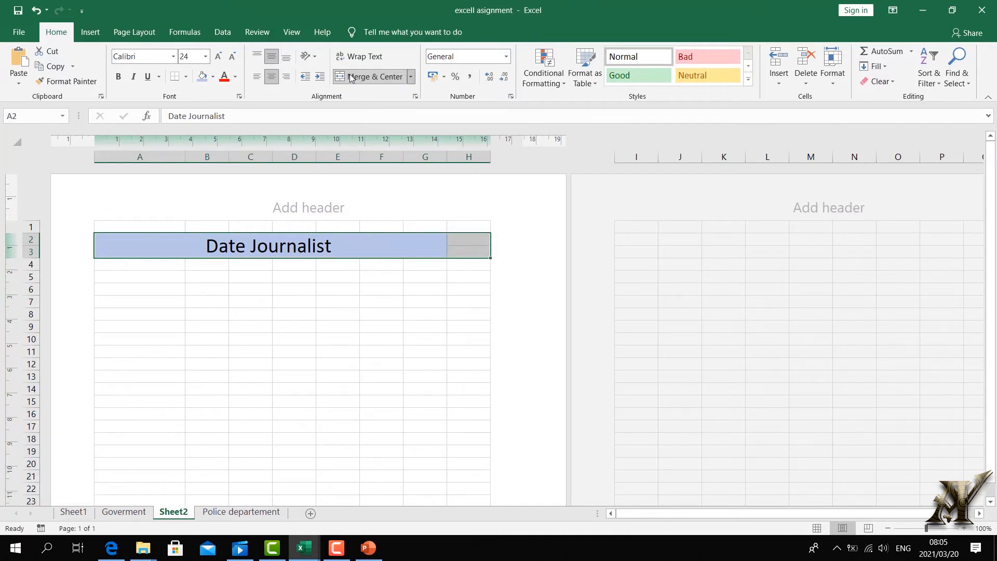
pyautogui.click(371, 76)
pyautogui.click(371, 76)
pyautogui.click(401, 292)
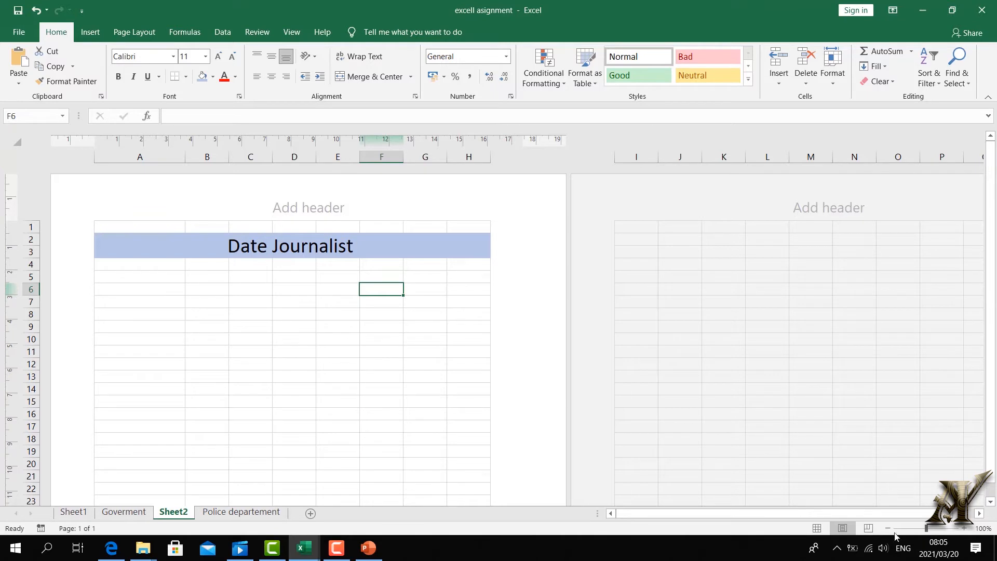
pyautogui.click(817, 528)
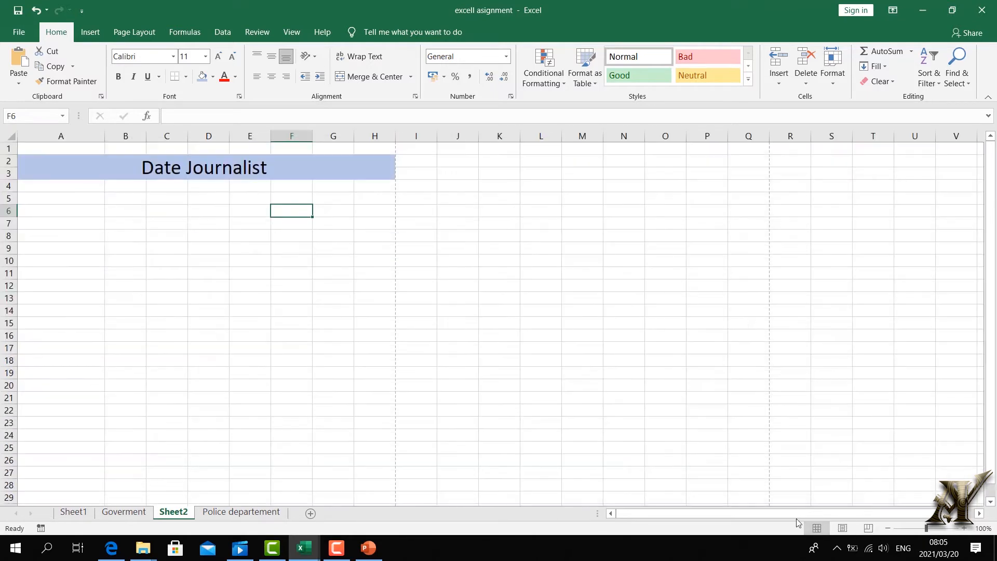
# Merge and centre cells A5:H5 below the title to hold a section heading.
pyautogui.moveTo(67, 187); pyautogui.dragTo(370, 200)
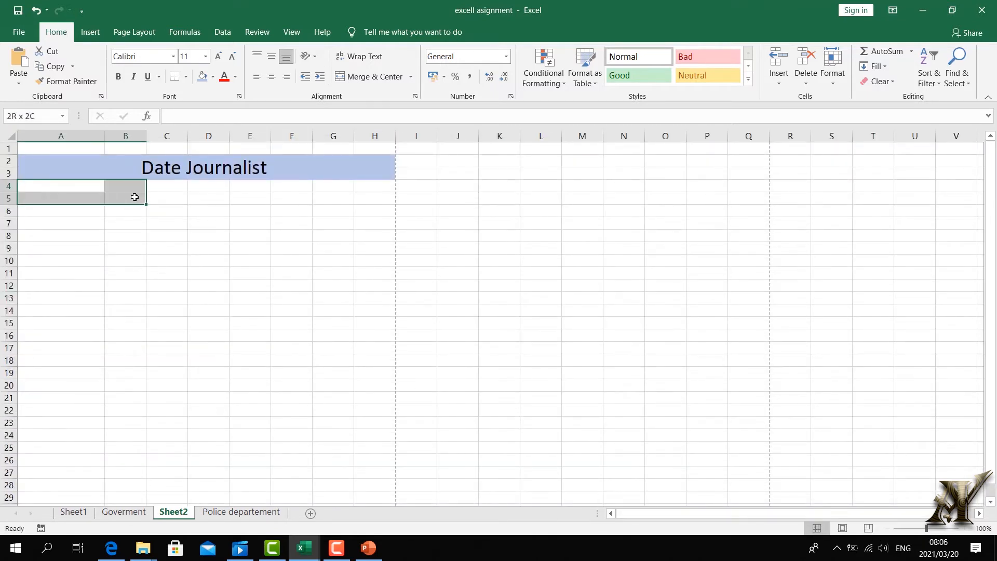
pyautogui.click(235, 239)
pyautogui.click(340, 76)
pyautogui.click(275, 274)
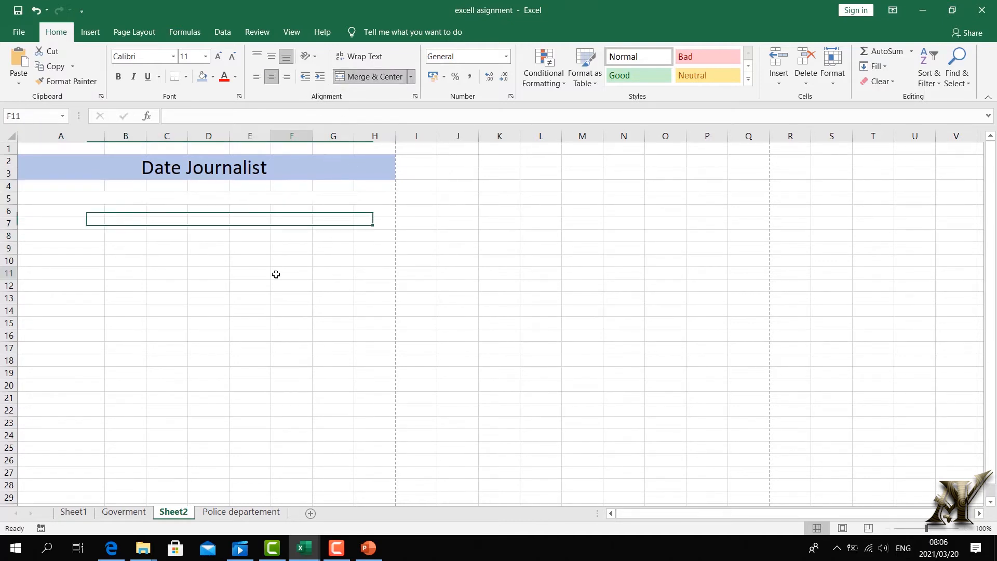
# Paste the heading "Government budget" into merged cell A5 and make its text larger and bold.
pyautogui.doubleClick(155, 198)
pyautogui.rightClick(155, 199)
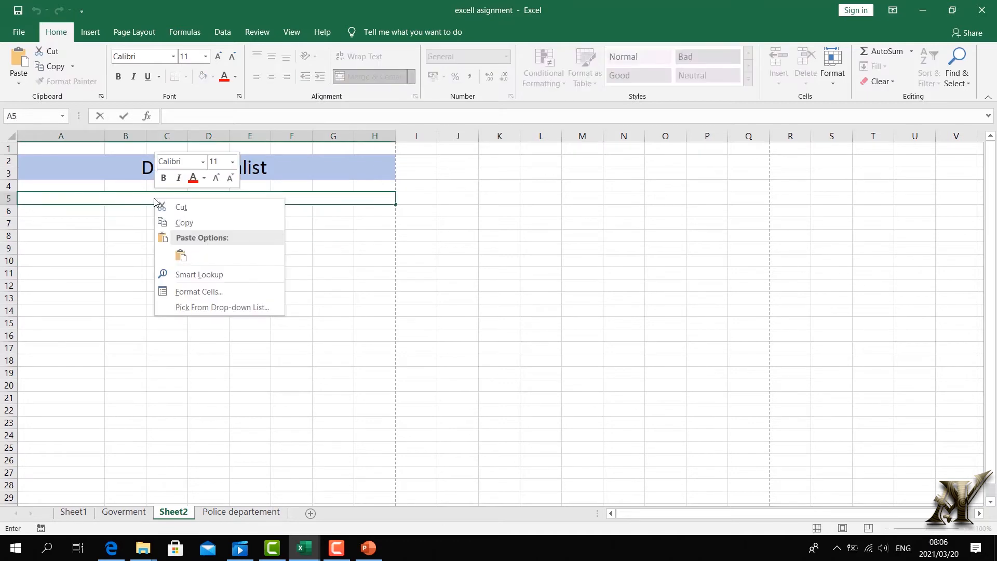
pyautogui.click(186, 256)
pyautogui.click(233, 274)
pyautogui.doubleClick(261, 199)
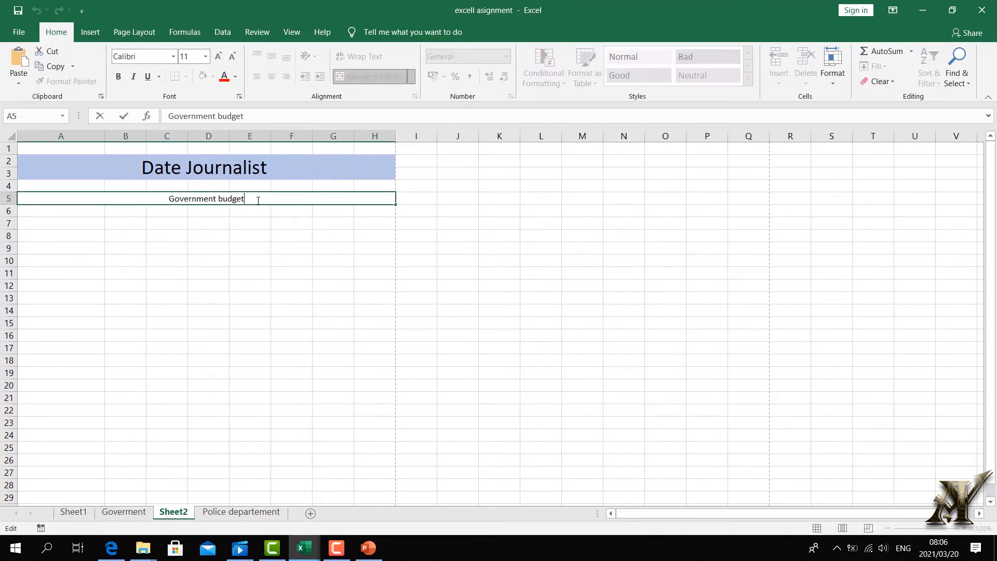
pyautogui.moveTo(256, 198); pyautogui.dragTo(133, 206)
pyautogui.click(217, 56)
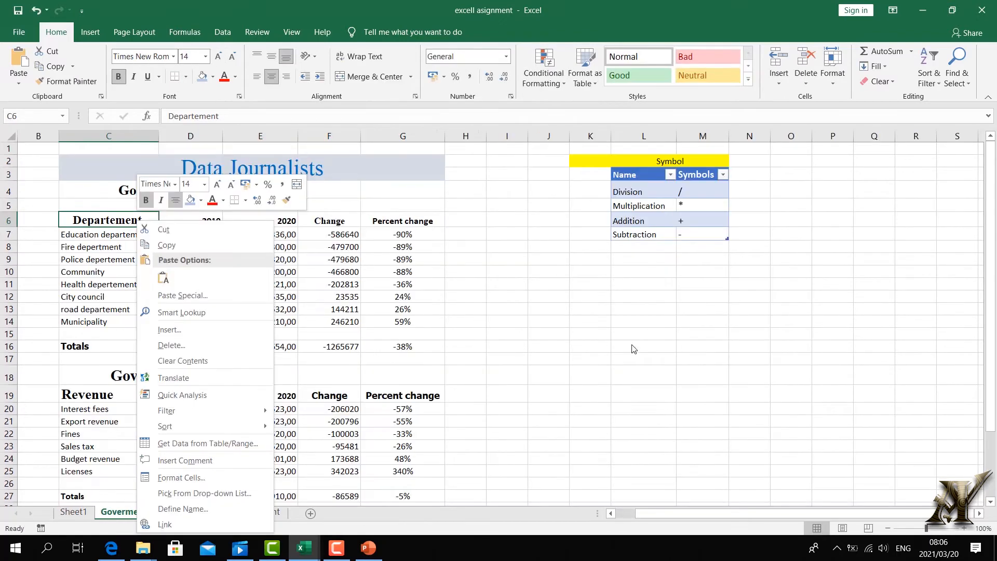
# Copy the budget table's header row C6:G6 on the Goverment sheet.
pyautogui.press('Escape')
pyautogui.click(540, 333)
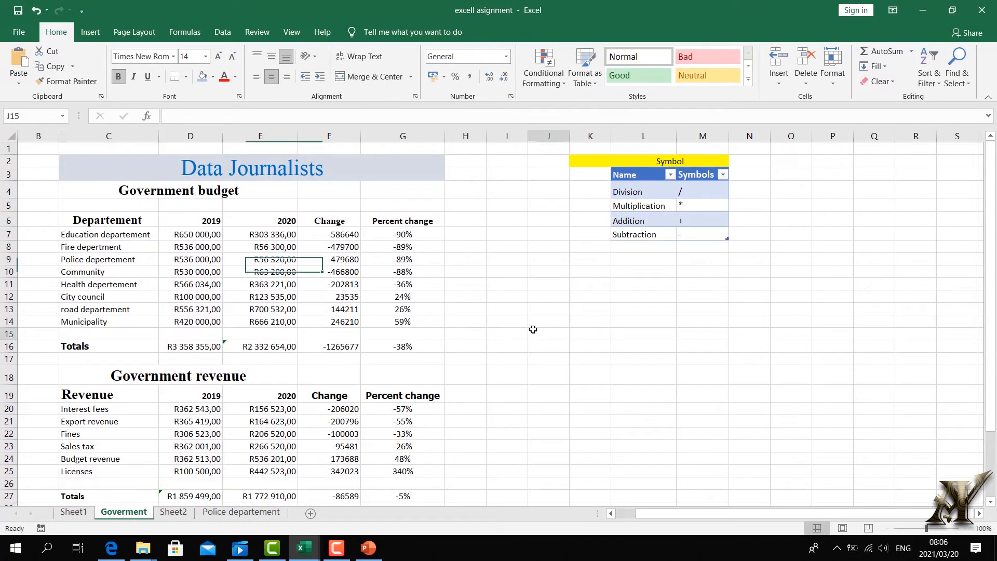
pyautogui.click(77, 218)
pyautogui.moveTo(160, 223); pyautogui.dragTo(391, 220)
pyautogui.rightClick(390, 220)
pyautogui.click(433, 244)
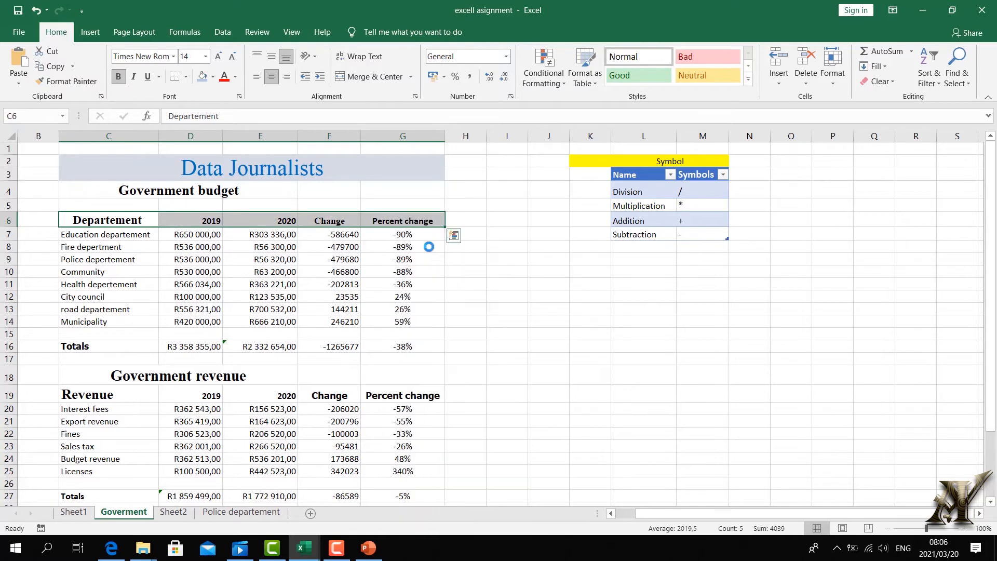
# Enter the placeholder text "Deas=-df" in A6 and 2019 in B6 on Sheet2.
pyautogui.click(175, 513)
pyautogui.doubleClick(62, 218)
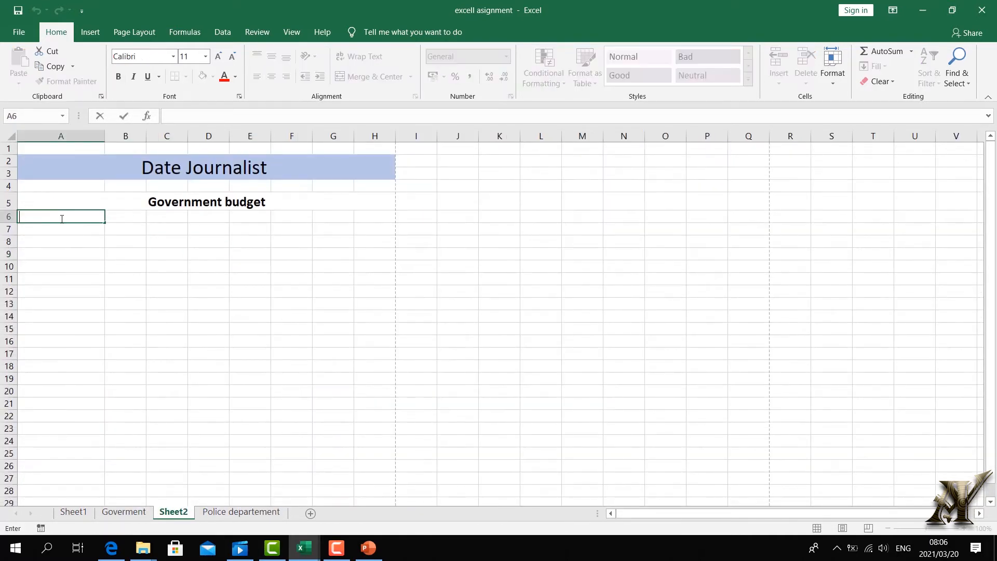
pyautogui.write('Deas=-df')
pyautogui.click(133, 216)
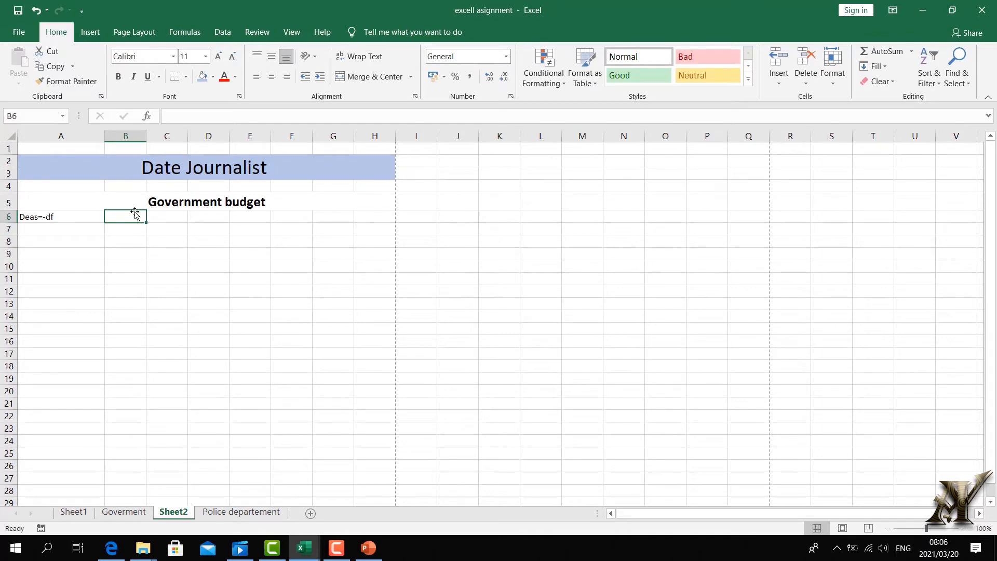
pyautogui.write('2019')
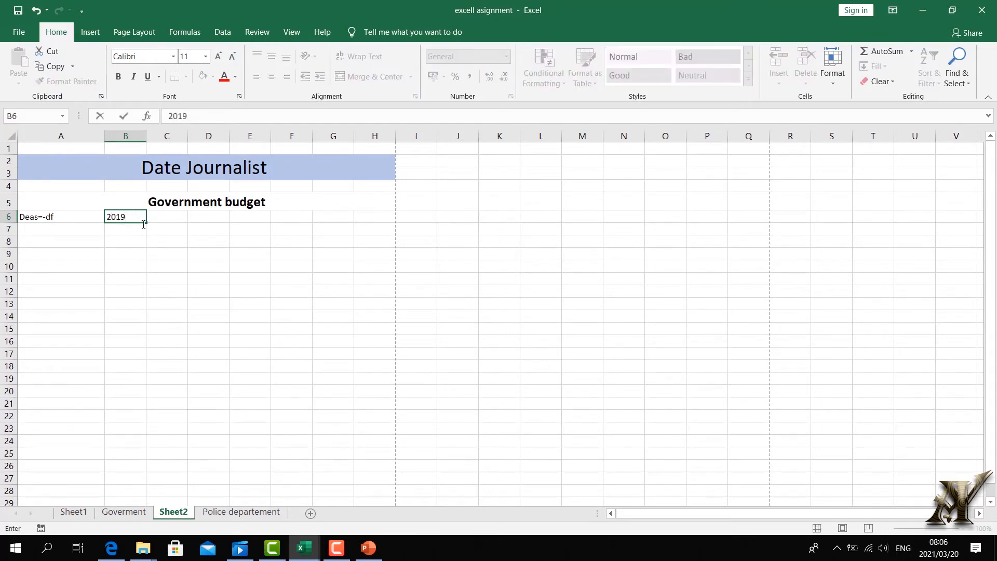
pyautogui.click(151, 314)
pyautogui.moveTo(26, 210); pyautogui.dragTo(275, 223)
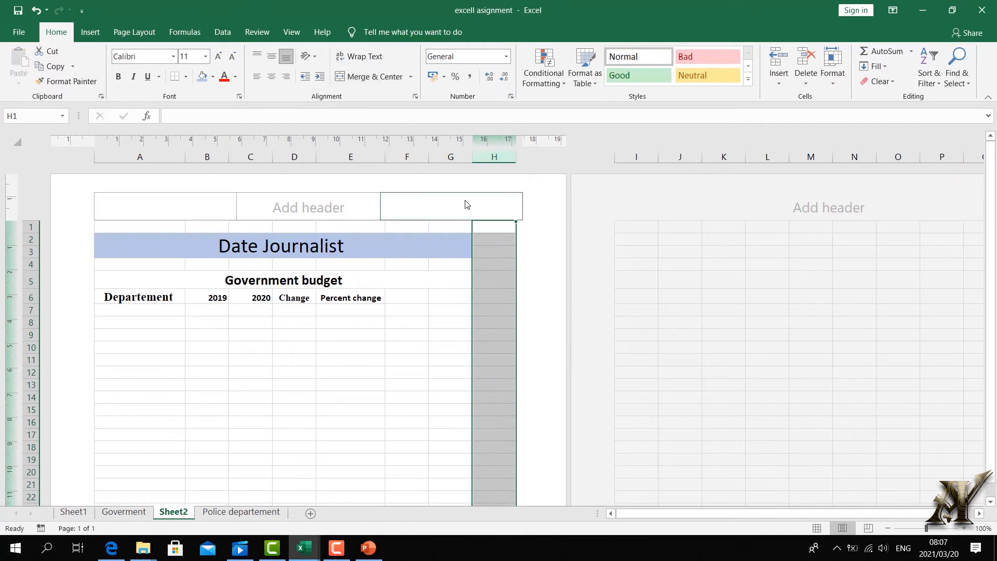
# Insert two empty columns before the Departement column on Sheet2 and return to Normal view.
pyautogui.click(119, 157)
pyautogui.rightClick(119, 158)
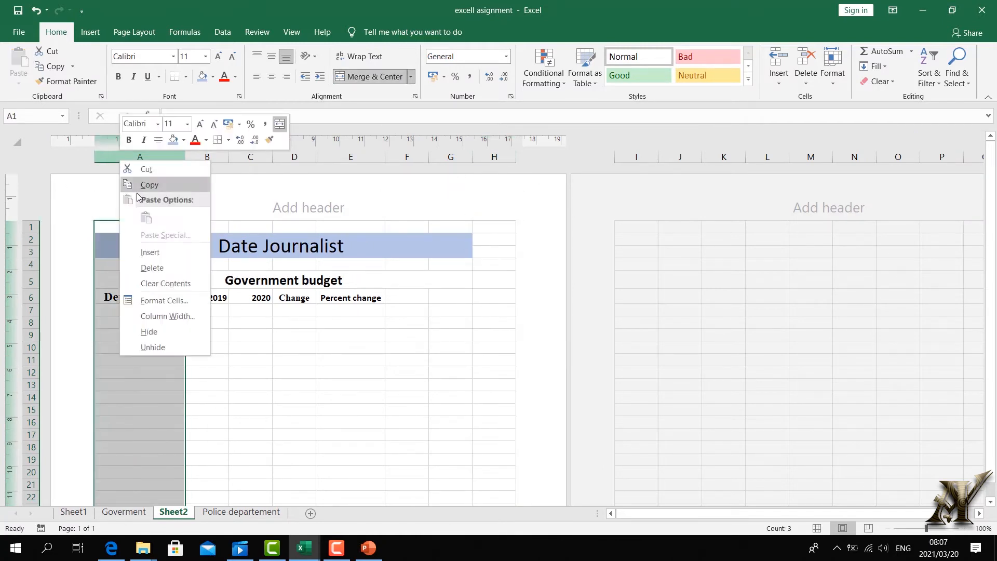
pyautogui.click(162, 251)
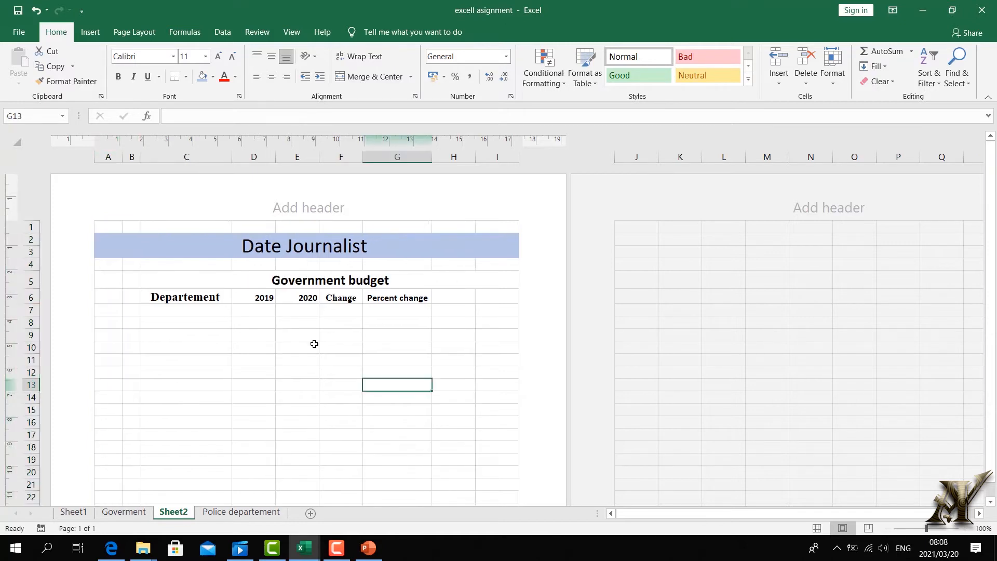
pyautogui.scroll(-4, 311, 347)
pyautogui.scroll(5, 309, 353)
pyautogui.click(817, 528)
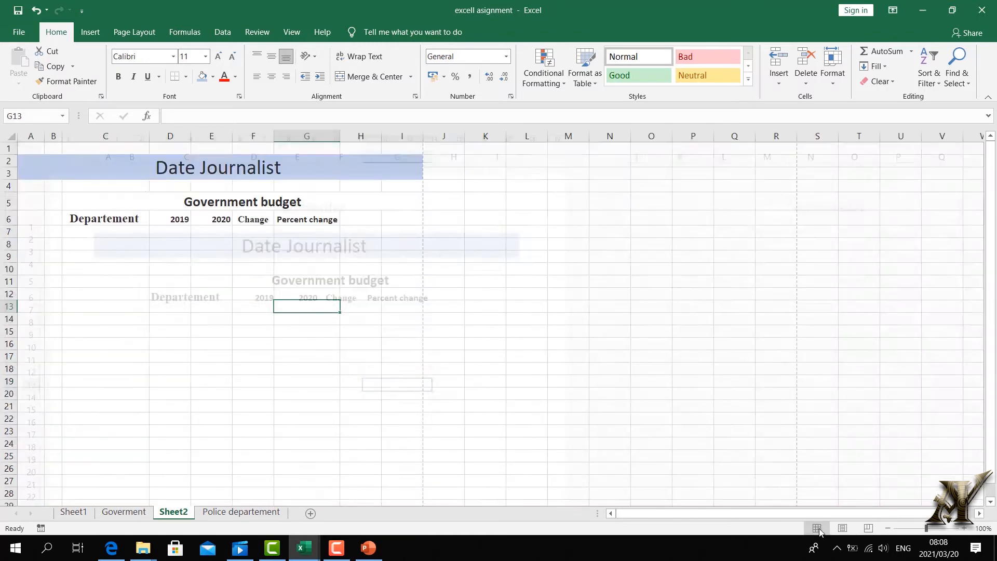
# Copy the department names from Education departement to Municipality in C7:C14 on the Goverment sheet.
pyautogui.click(121, 513)
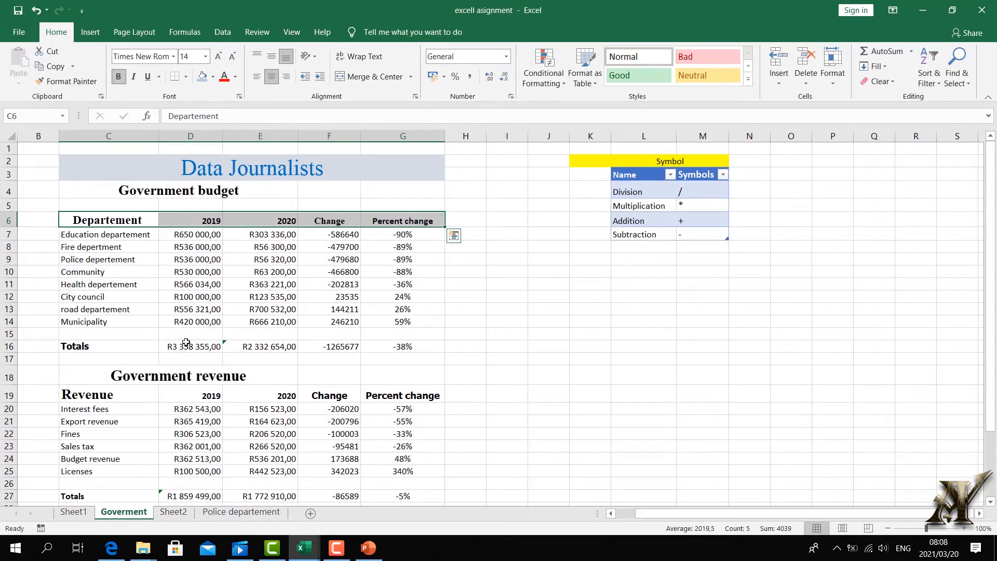
pyautogui.click(138, 296)
pyautogui.click(61, 232)
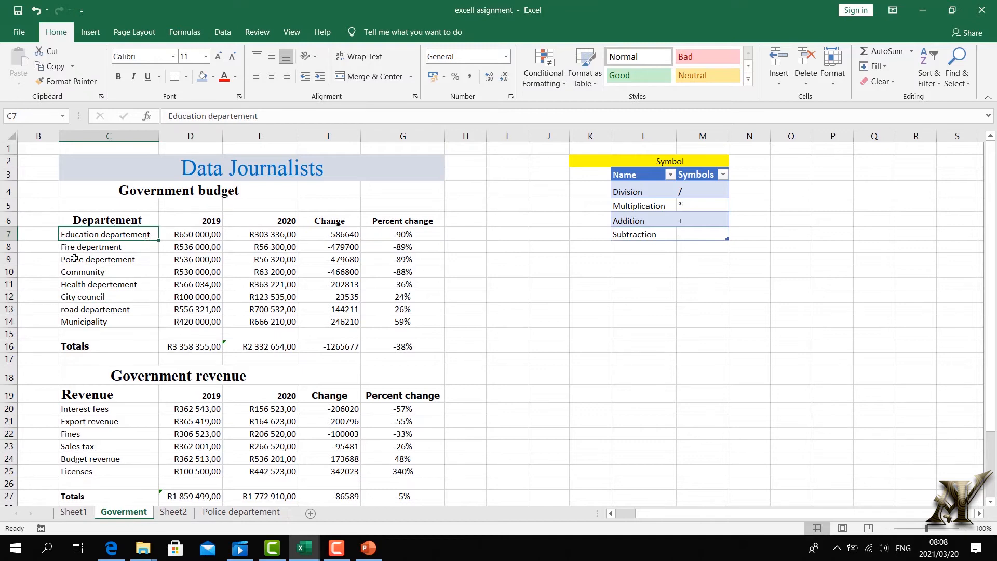
pyautogui.click(145, 282)
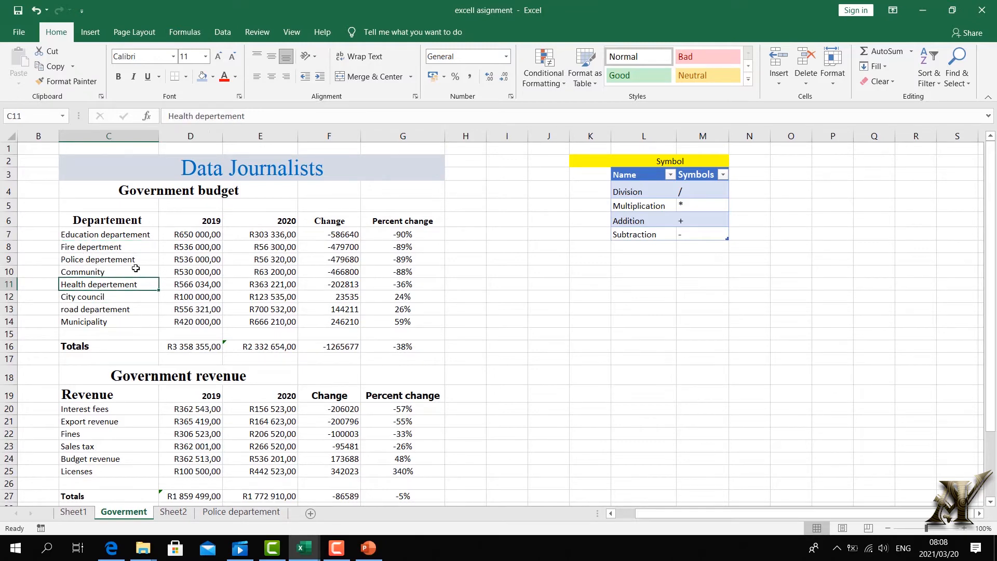
pyautogui.moveTo(86, 234); pyautogui.dragTo(94, 322)
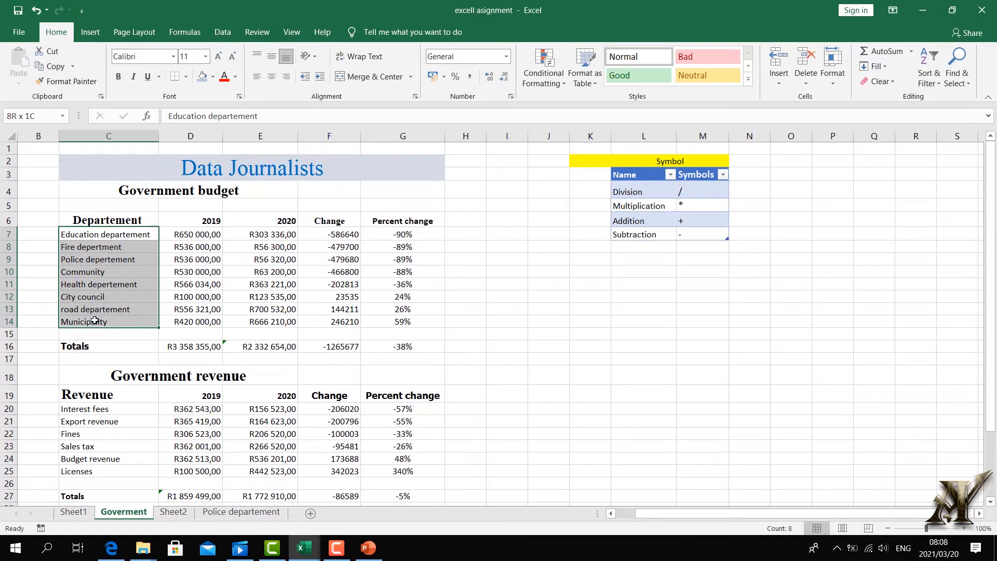
pyautogui.rightClick(90, 301)
pyautogui.click(119, 244)
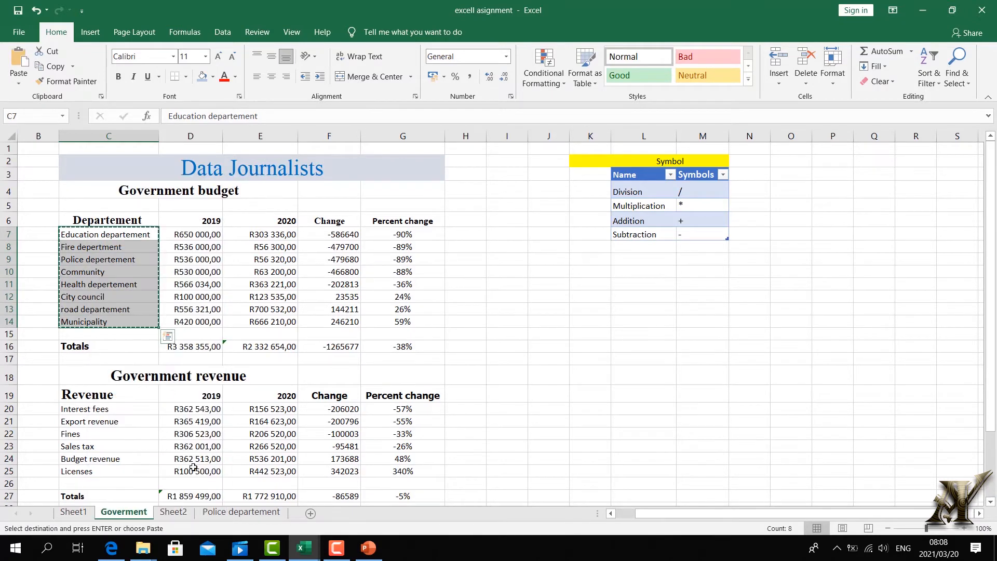
# Paste the department names into Sheet2 starting at C8 and widen column C to fit them.
pyautogui.click(173, 512)
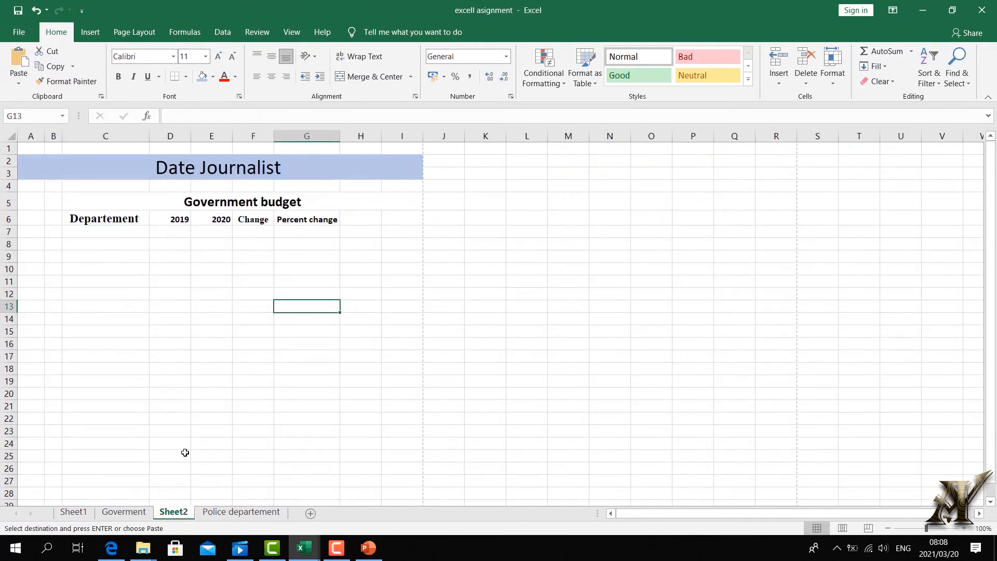
pyautogui.click(86, 241)
pyautogui.rightClick(85, 243)
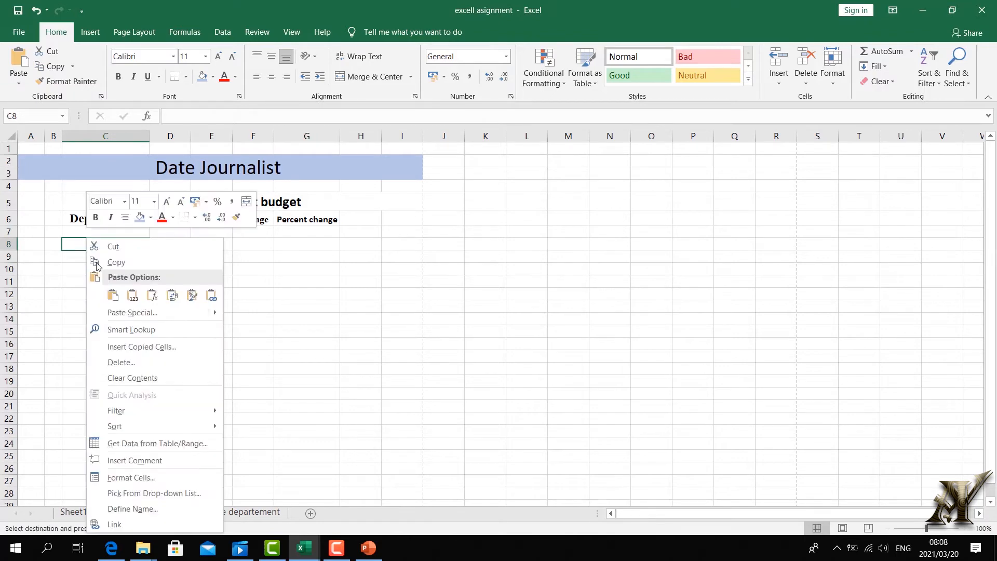
pyautogui.click(109, 291)
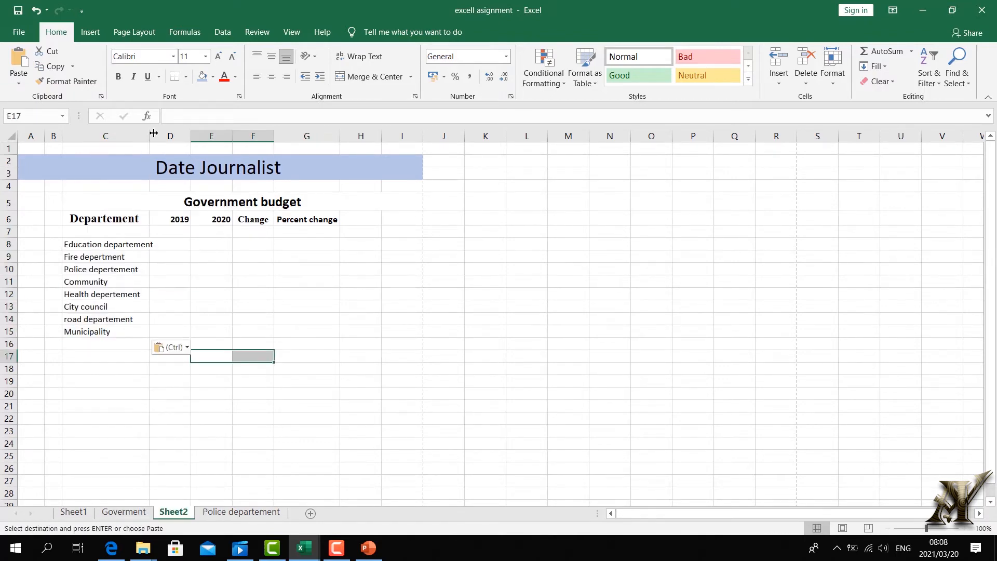
pyautogui.moveTo(153, 133); pyautogui.dragTo(161, 133)
pyautogui.click(312, 319)
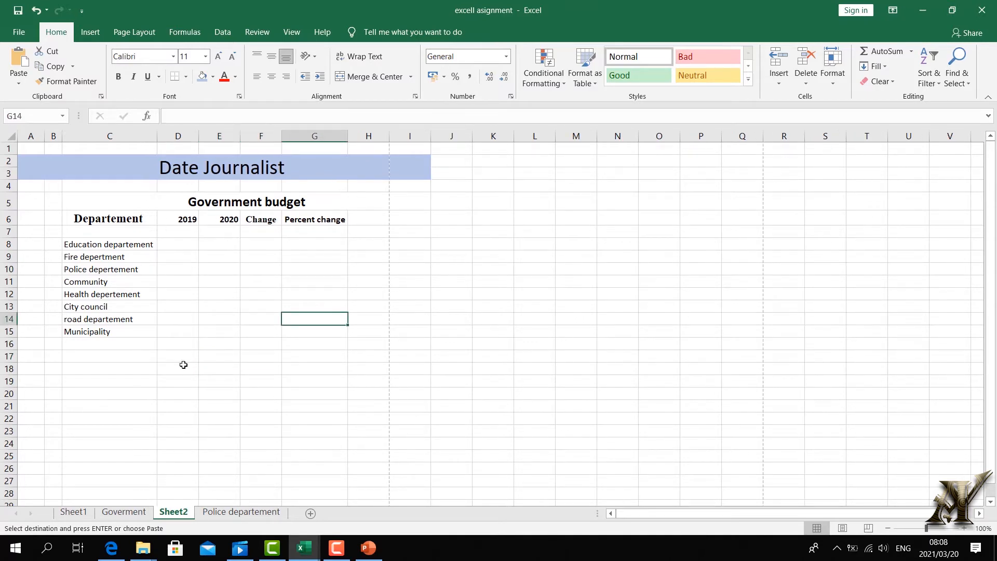
# Copy the departments' 2019 and 2020 amounts in D7:E14 on the Goverment sheet.
pyautogui.click(106, 514)
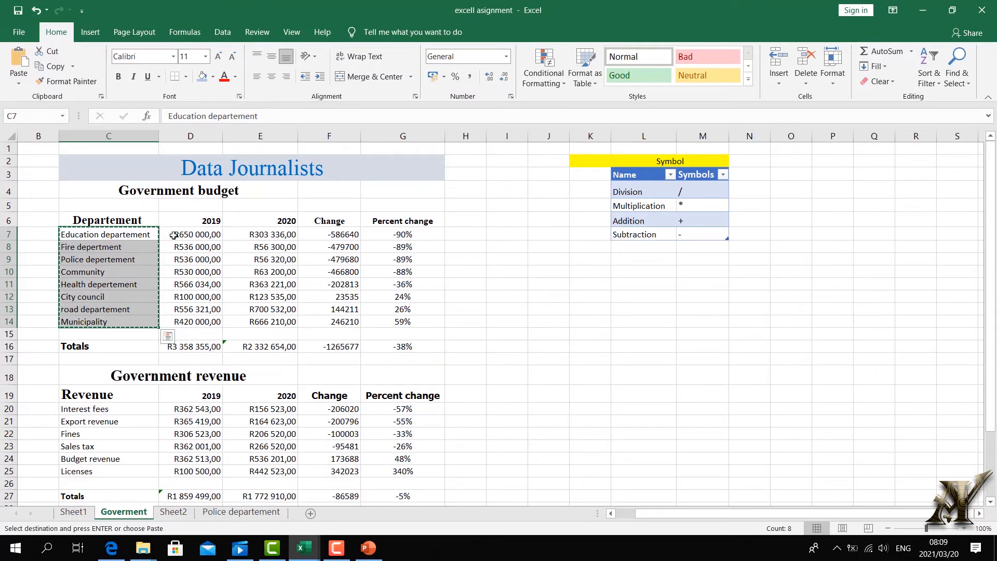
pyautogui.moveTo(173, 236); pyautogui.dragTo(273, 246)
pyautogui.click(276, 237)
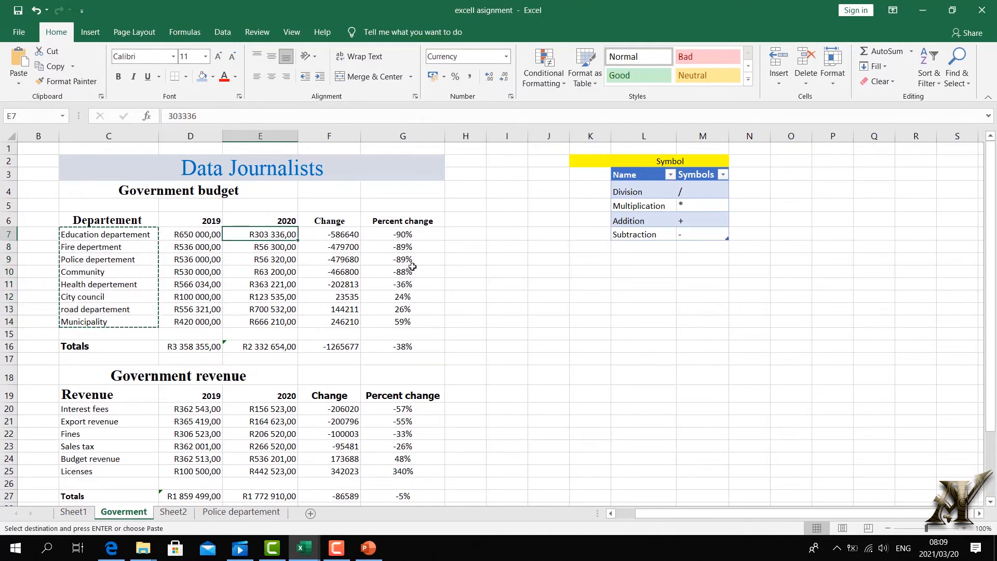
pyautogui.click(233, 268)
# Paste the 2019 and 2020 amounts into Sheet2 starting at D8 and widen columns D and E to show them.
pyautogui.hotkey('ctrl', 'pagedown')
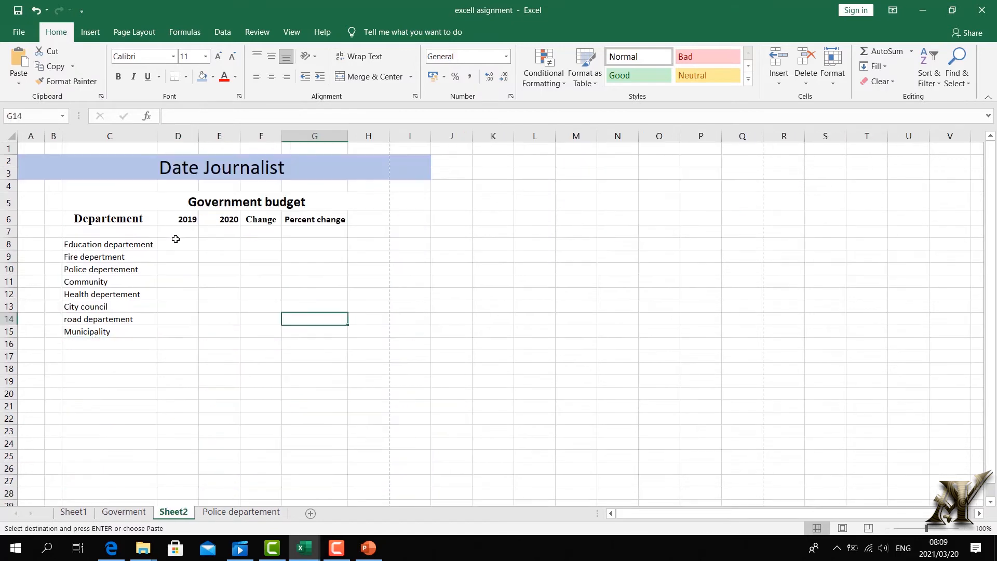
pyautogui.click(176, 239)
pyautogui.rightClick(175, 239)
pyautogui.click(204, 293)
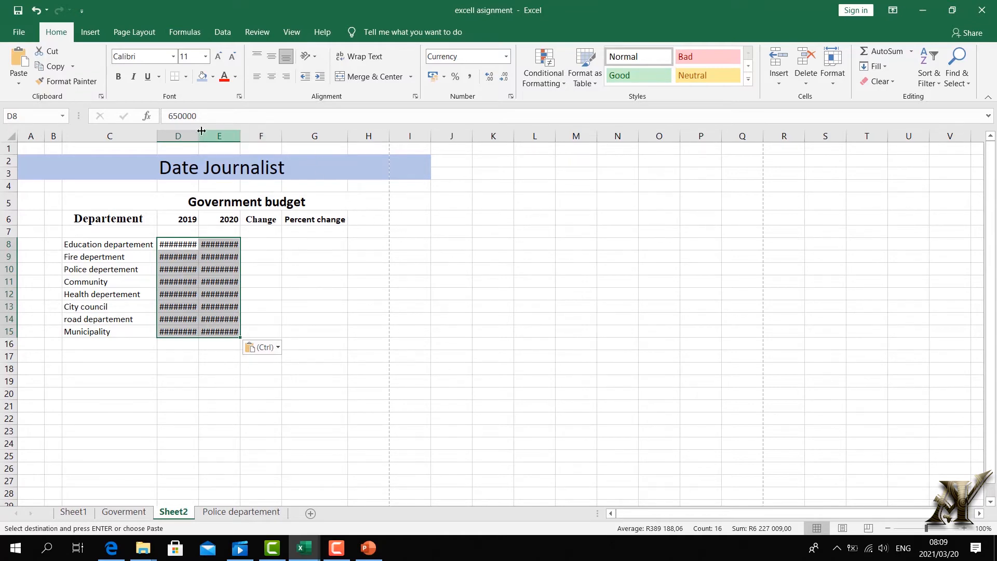
pyautogui.moveTo(199, 135); pyautogui.dragTo(209, 135)
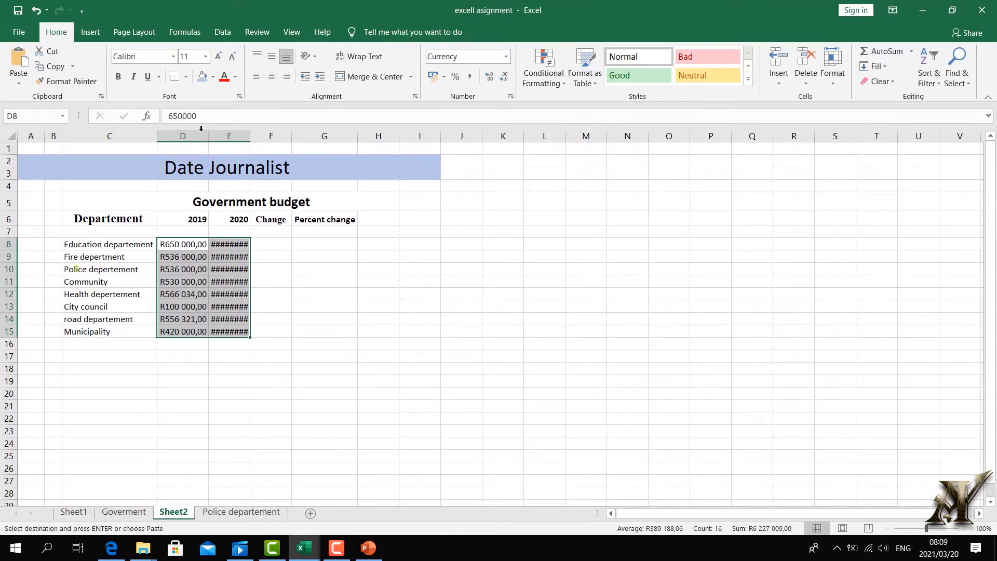
pyautogui.doubleClick(248, 136)
pyautogui.click(366, 256)
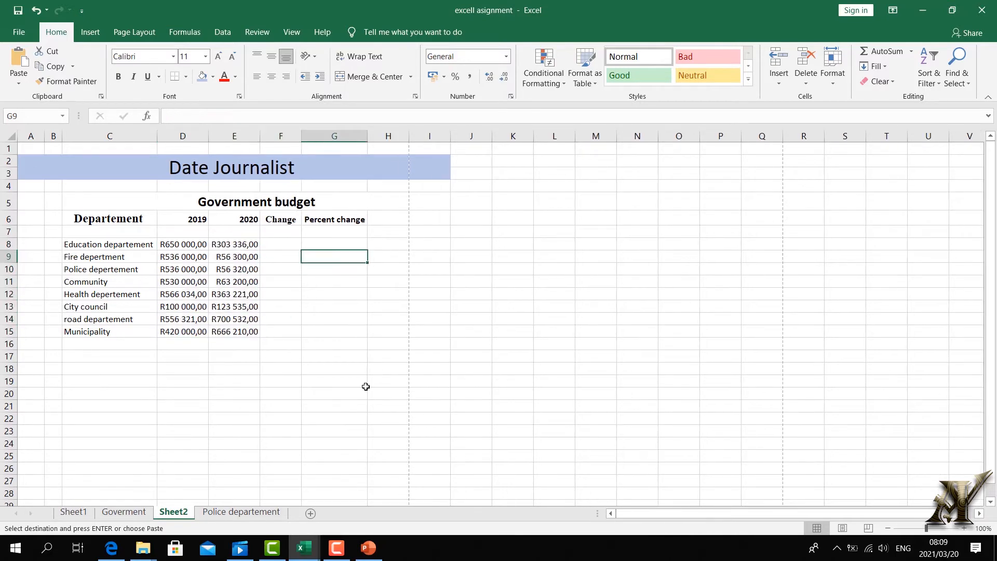
# Enter the row label "Total" in cell B17 below the department list.
pyautogui.click(360, 392)
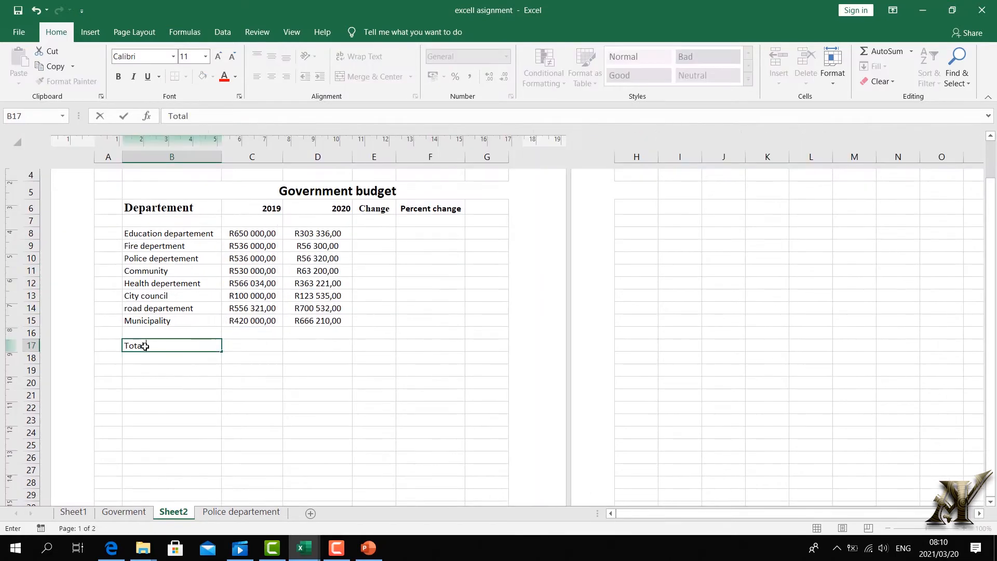
pyautogui.write('l')
pyautogui.click(326, 409)
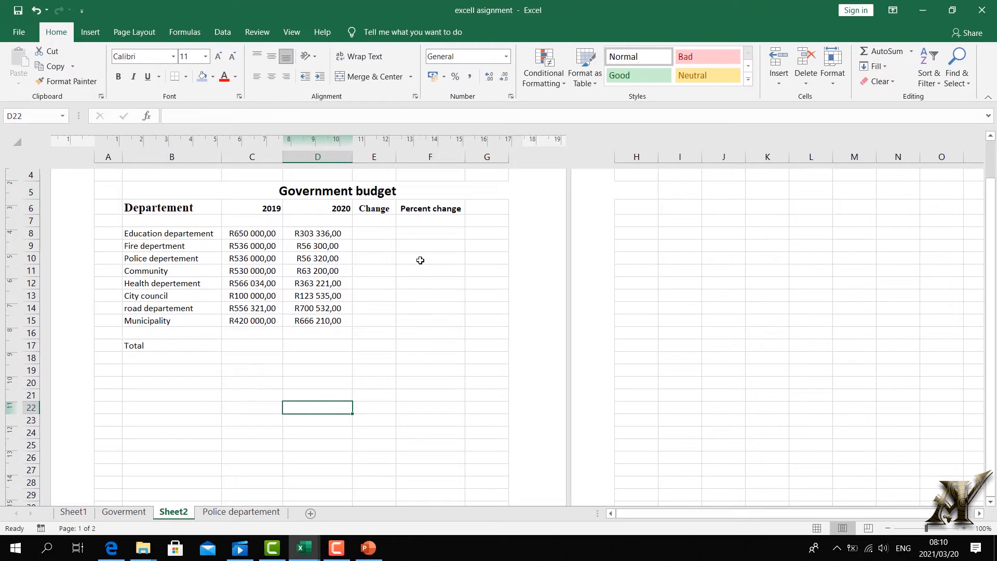
# Copy the "Government revenue" heading from merged cell C18 on the Goverment sheet.
pyautogui.scroll(-1, 295, 423)
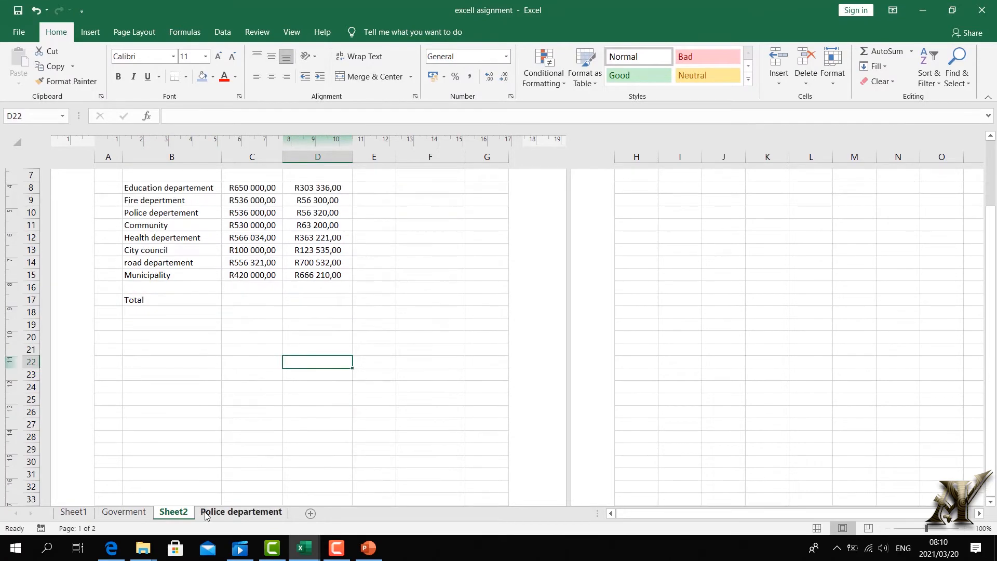
pyautogui.click(124, 511)
pyautogui.scroll(-3, 235, 433)
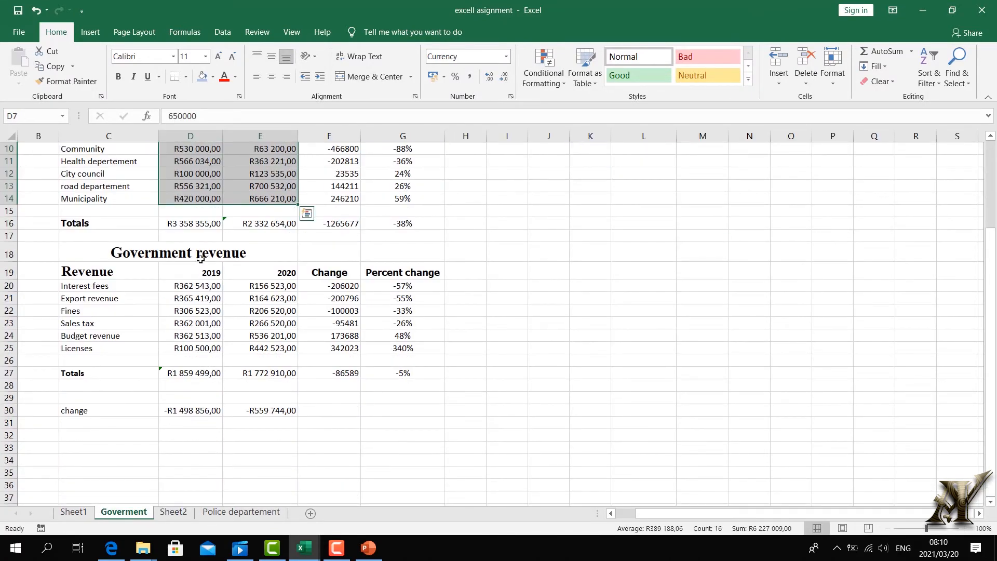
pyautogui.click(162, 253)
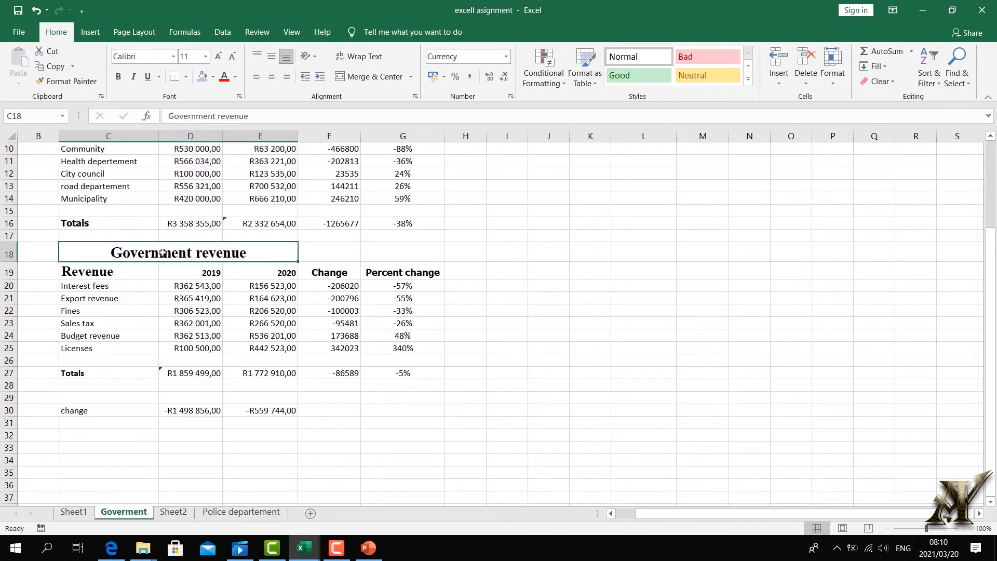
pyautogui.rightClick(238, 258)
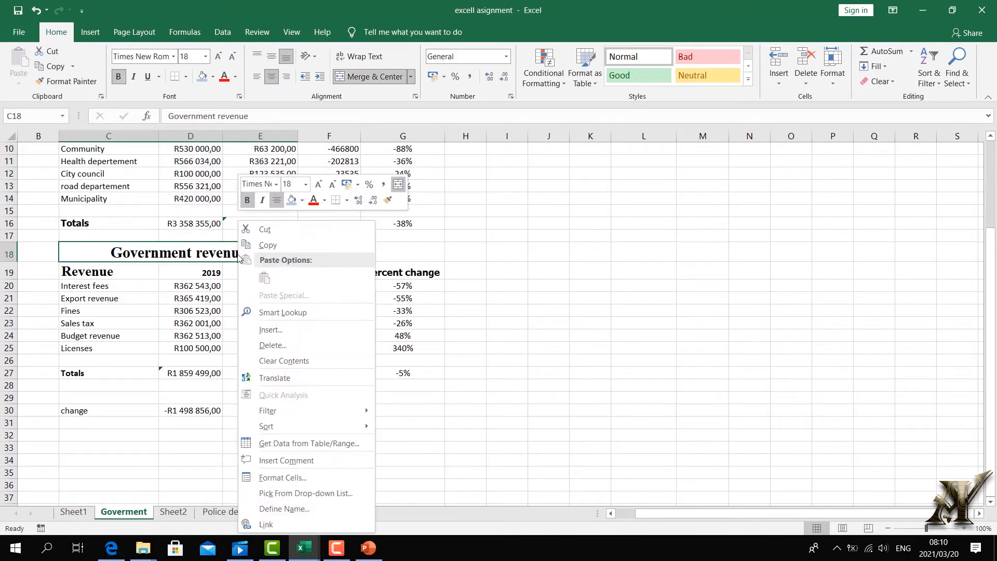
pyautogui.click(267, 245)
# Merge and centre cells B19:E19 on Sheet2 to hold the revenue section heading.
pyautogui.click(174, 512)
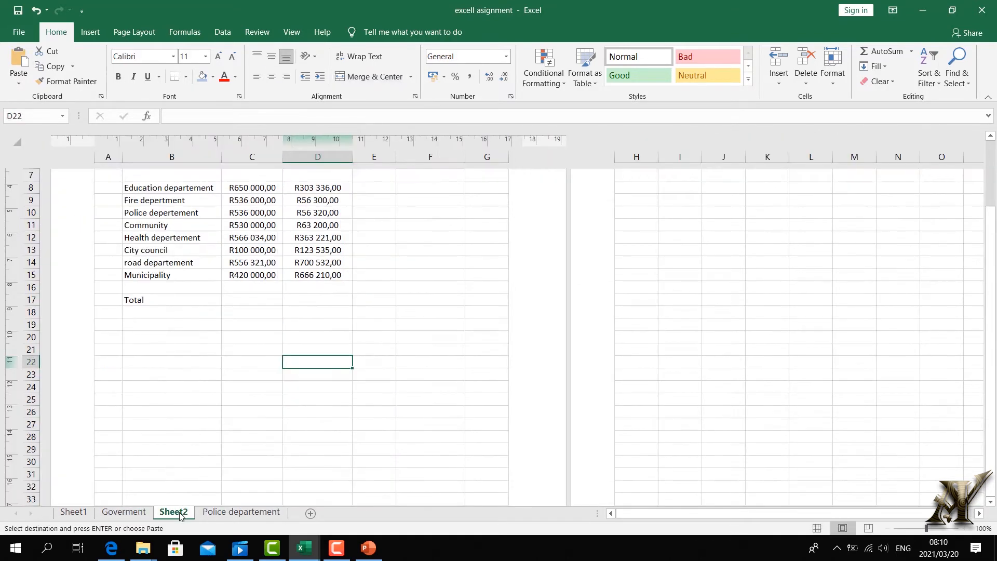
pyautogui.moveTo(155, 321); pyautogui.dragTo(358, 318)
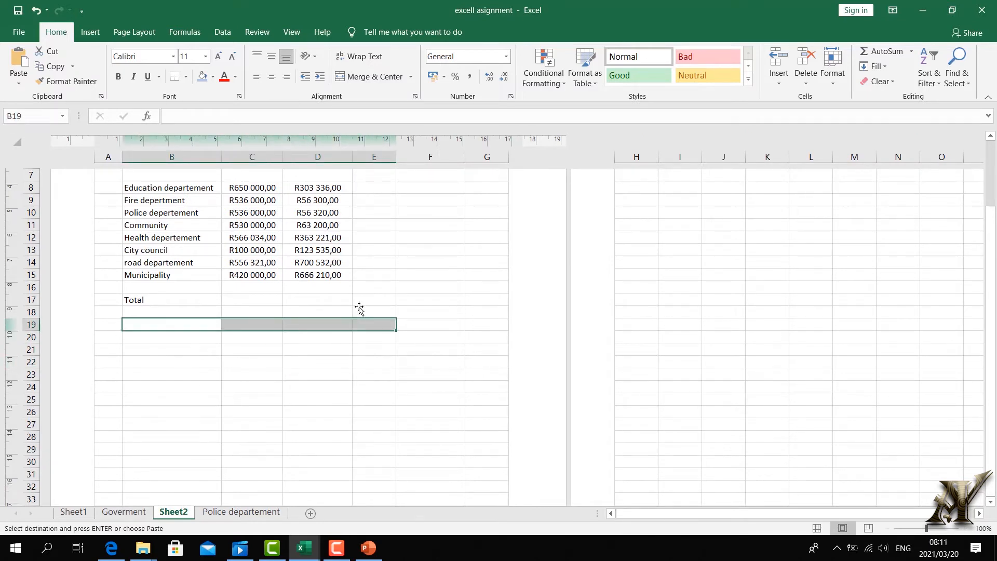
pyautogui.click(339, 75)
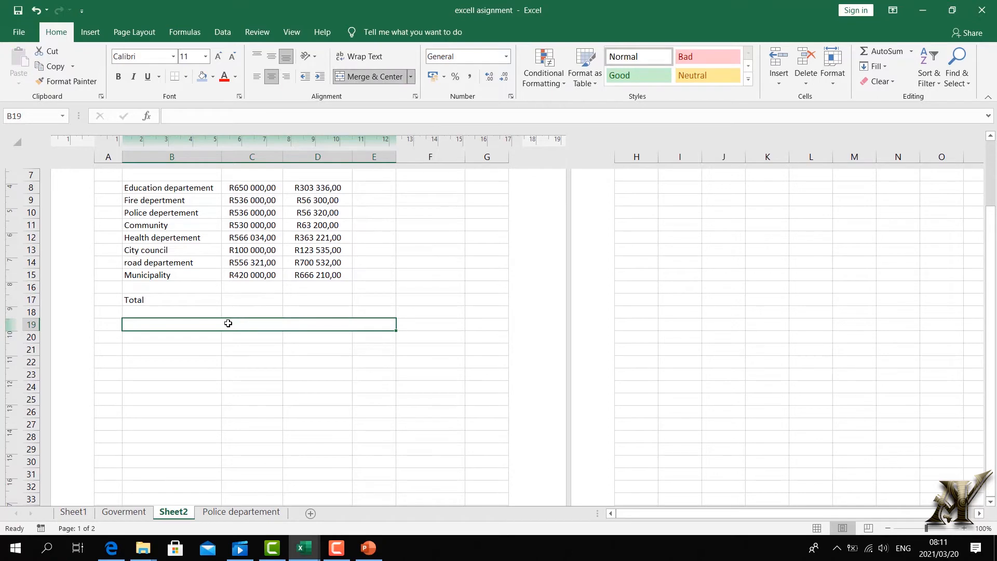
# Copy the full "Government revenue" heading text from inside merged cell C18 on the Goverment sheet.
pyautogui.rightClick(228, 323)
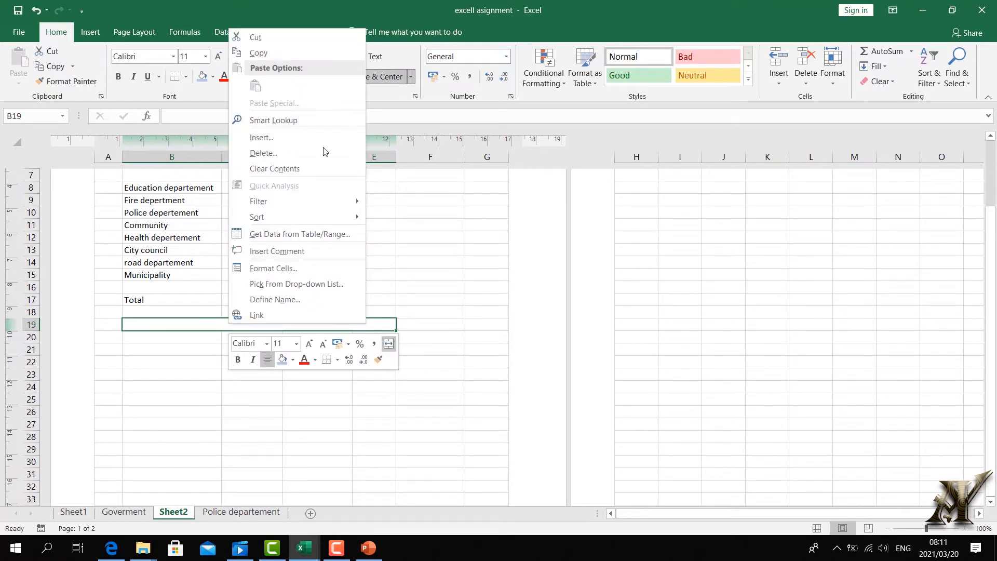
pyautogui.press('Escape')
pyautogui.click(123, 511)
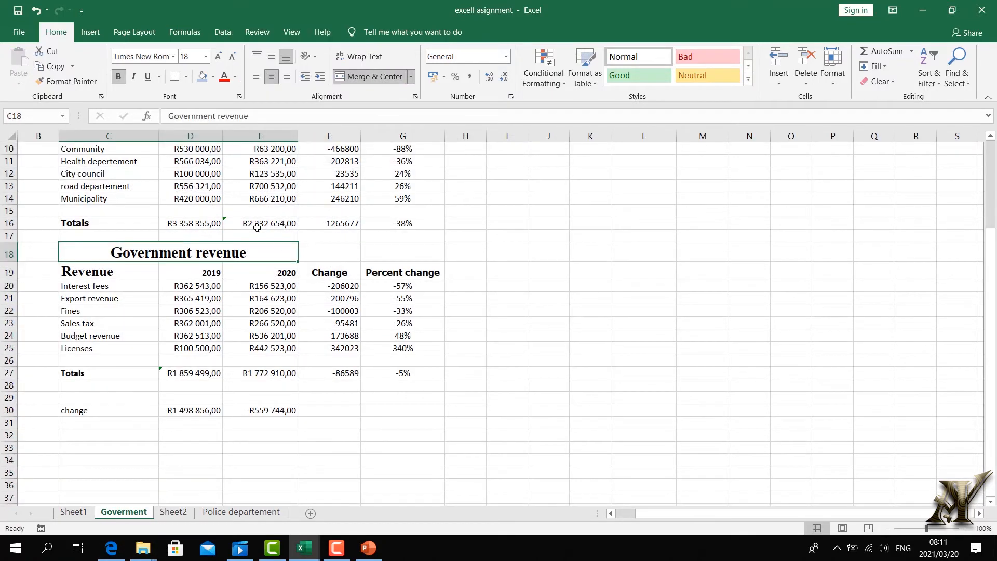
pyautogui.doubleClick(248, 252)
pyautogui.moveTo(247, 252); pyautogui.dragTo(97, 245)
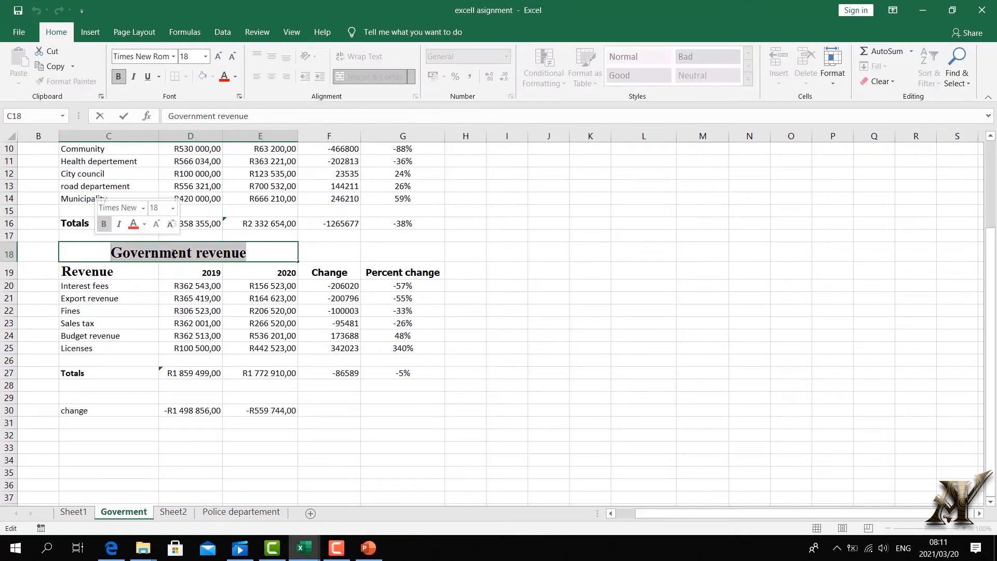
pyautogui.hotkey('ctrl', 'c')
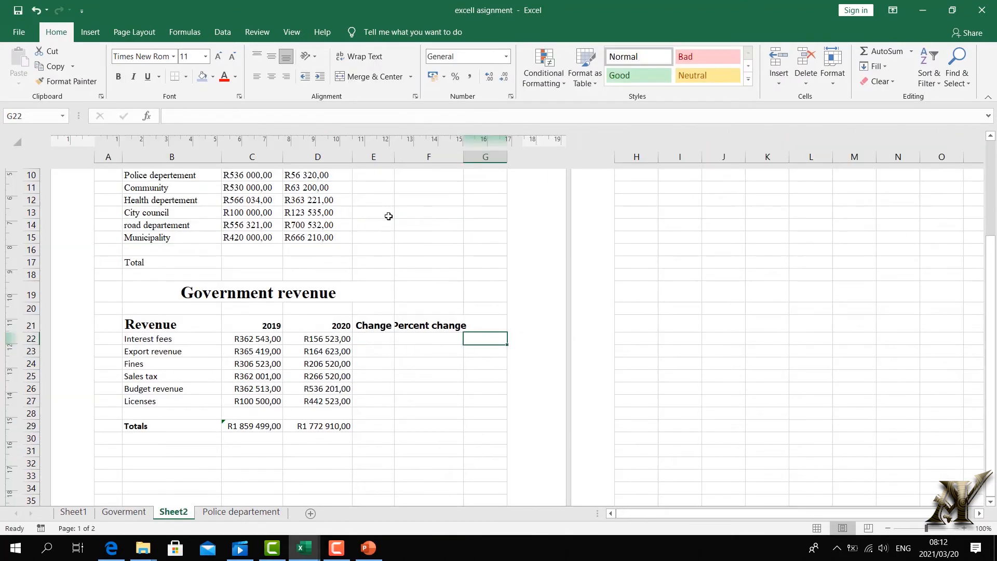
# Review the budget and revenue tables on Sheet2, checking the year, Change and Percent change headings in row 6.
pyautogui.scroll(5, 389, 216)
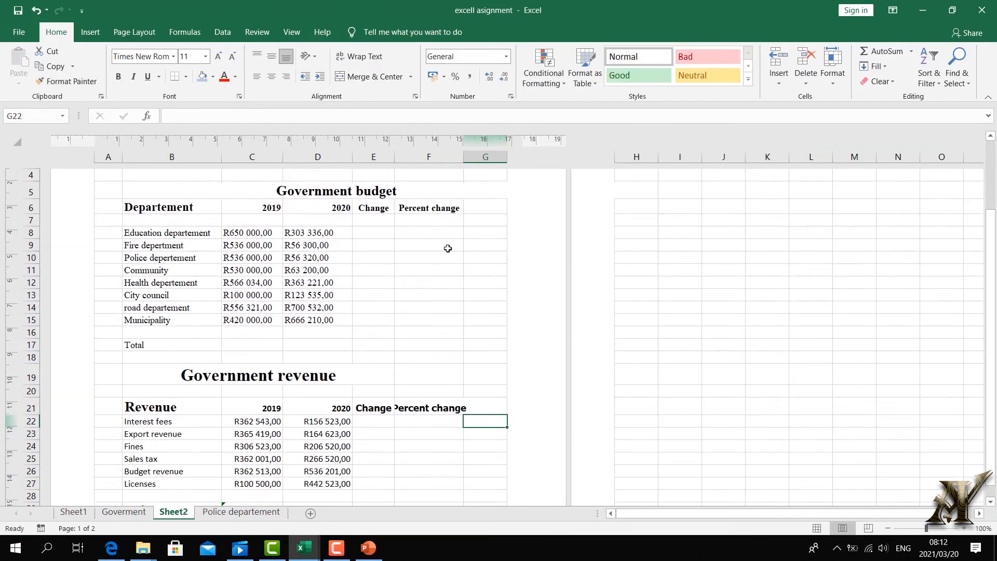
pyautogui.scroll(-4, 432, 271)
pyautogui.scroll(4, 439, 307)
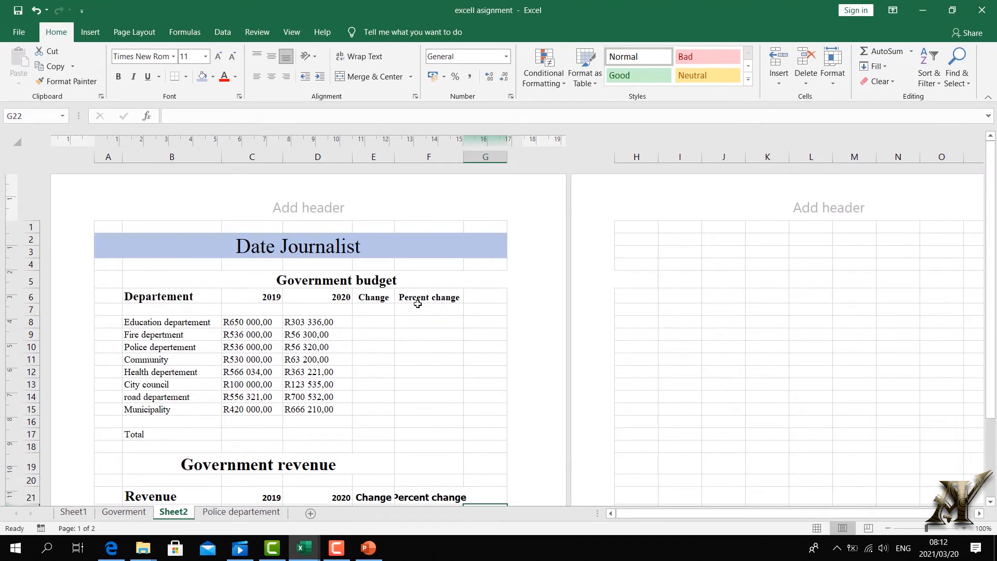
pyautogui.scroll(-3, 401, 386)
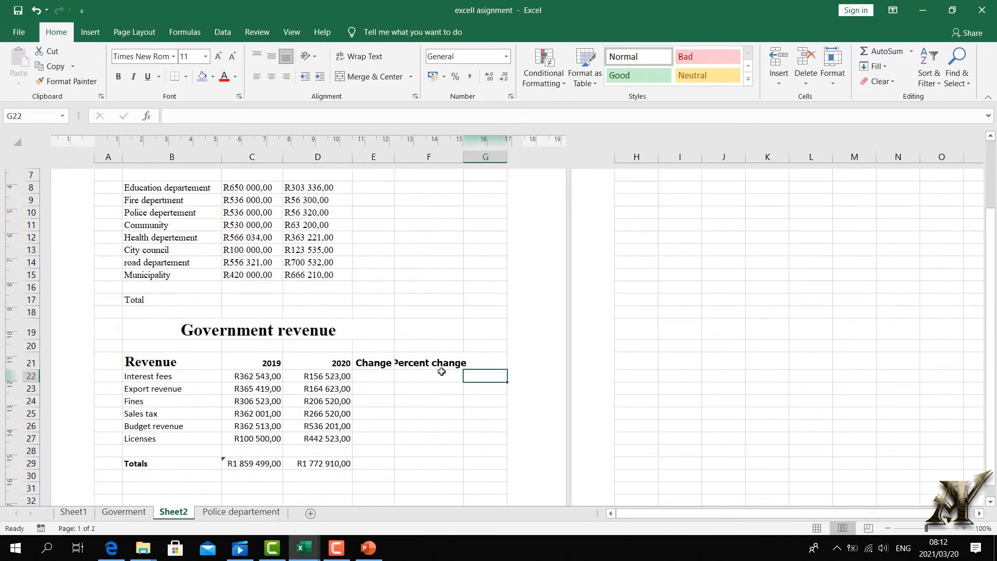
pyautogui.scroll(3, 439, 365)
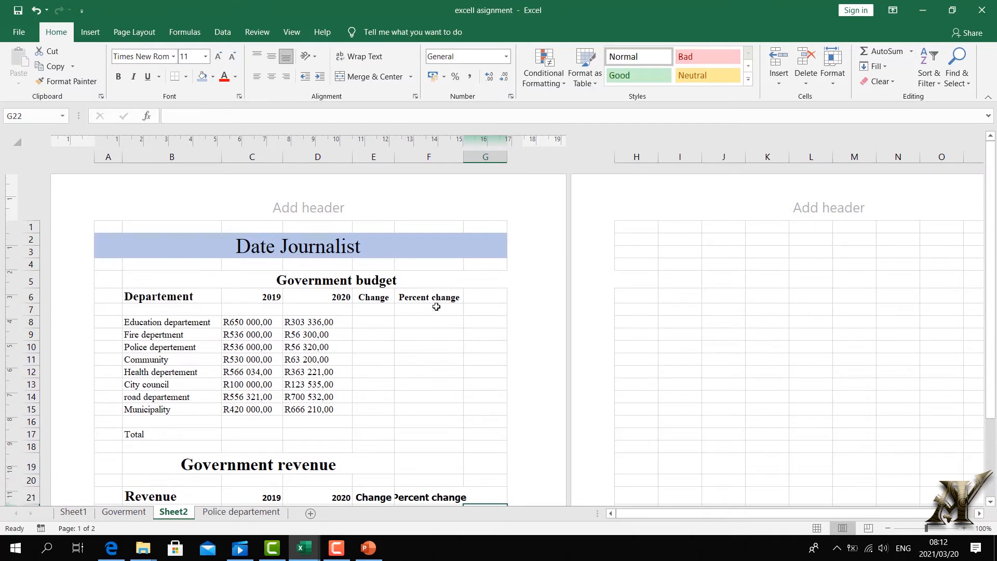
pyautogui.scroll(-4, 422, 425)
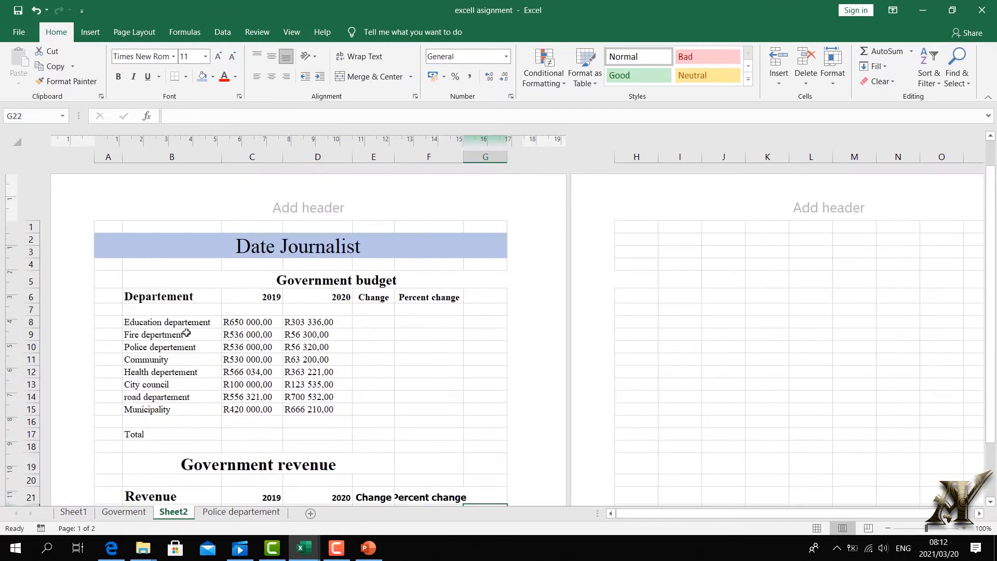
pyautogui.scroll(4, 167, 318)
pyautogui.click(173, 297)
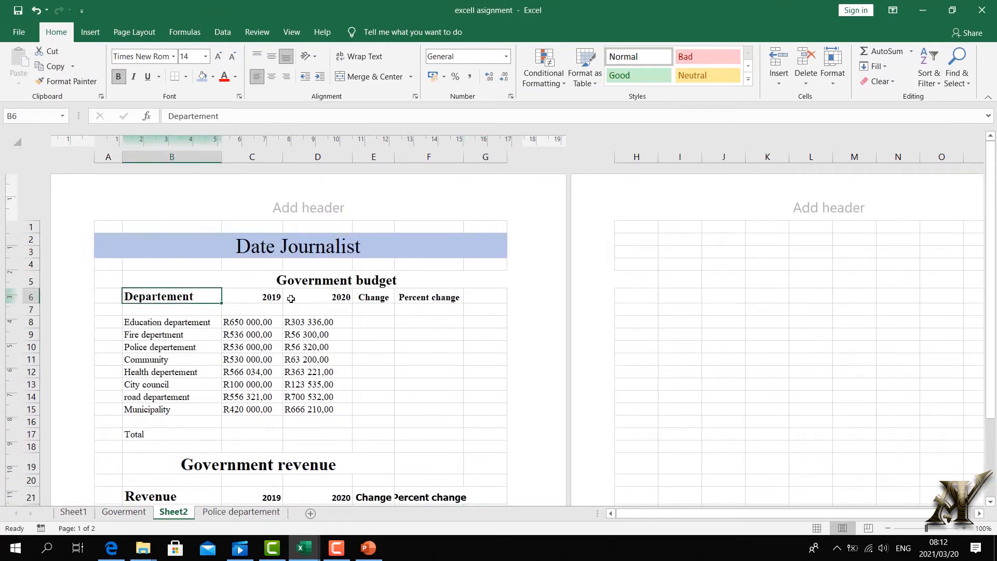
pyautogui.click(267, 300)
pyautogui.click(342, 300)
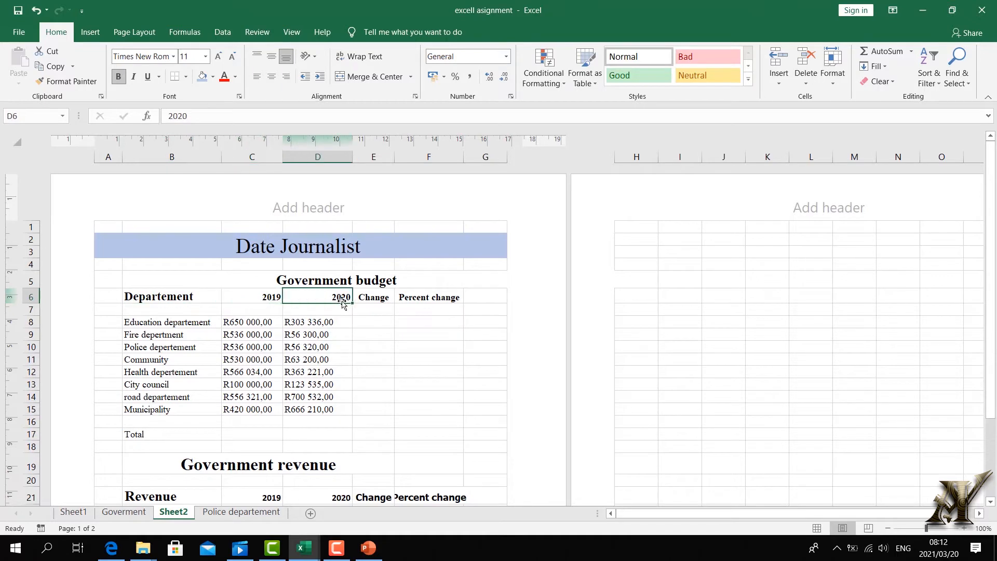
pyautogui.click(374, 300)
pyautogui.click(420, 307)
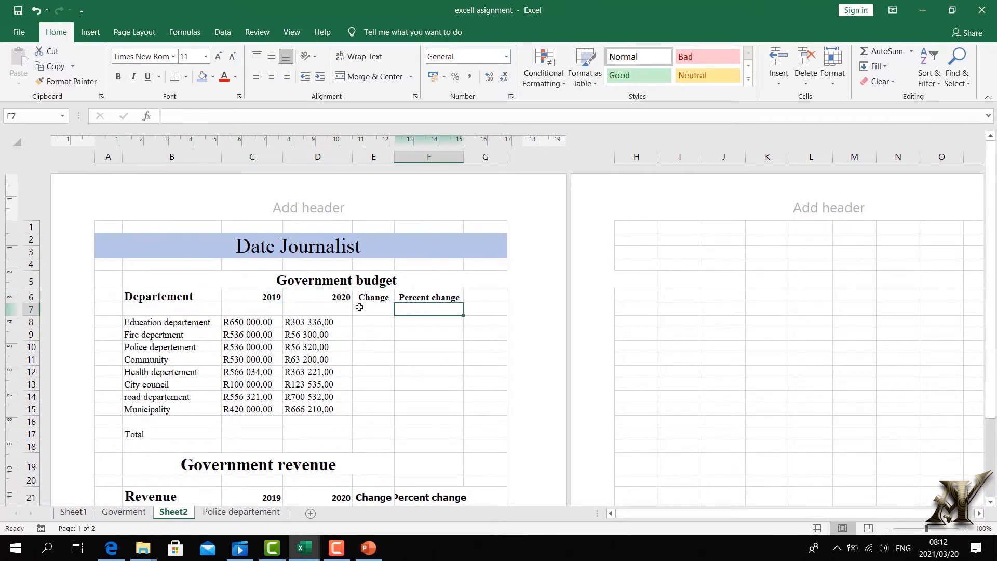
# Increase the font size of the budget headings in C6:F6 to 14.
pyautogui.moveTo(242, 300); pyautogui.dragTo(430, 295)
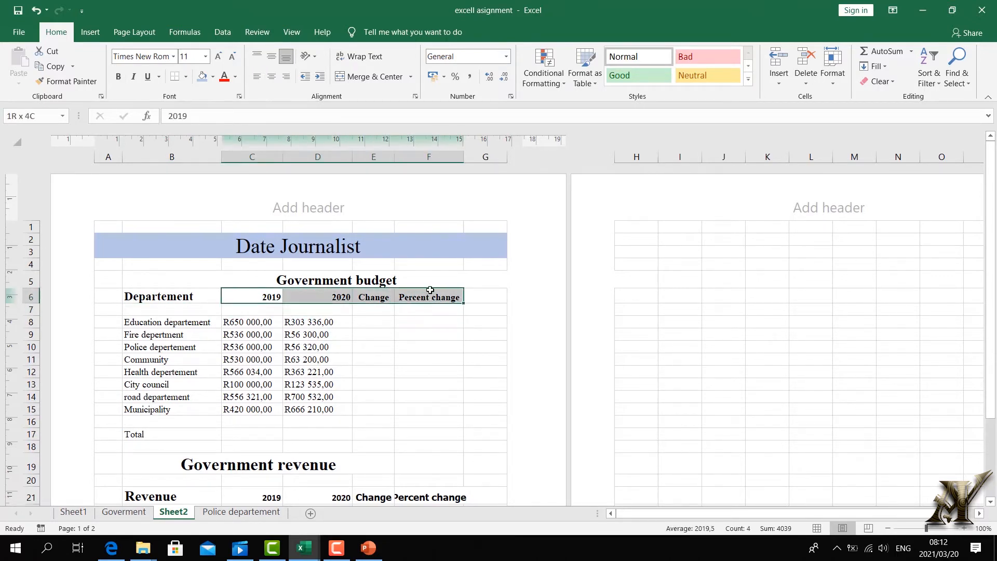
pyautogui.click(219, 56)
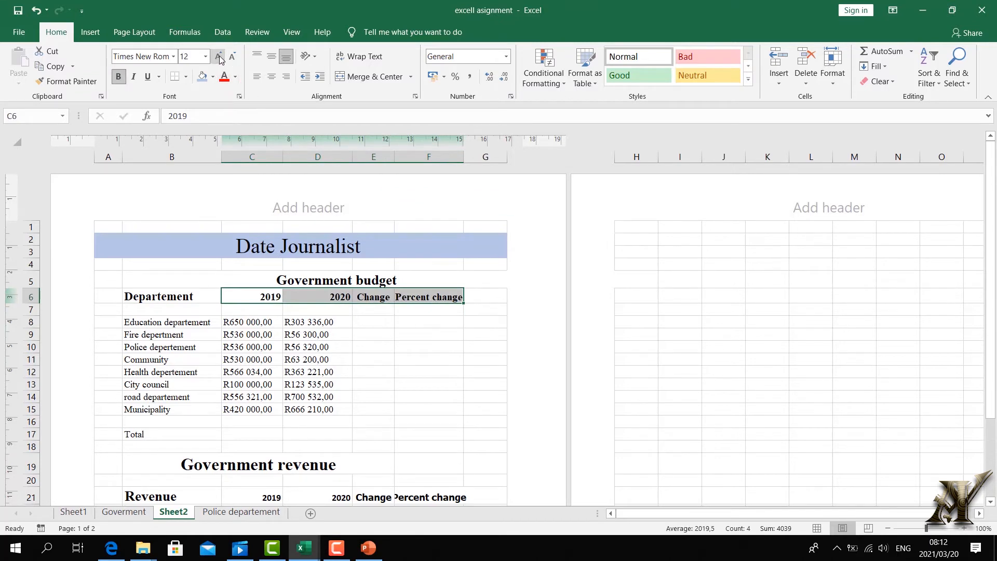
pyautogui.click(219, 57)
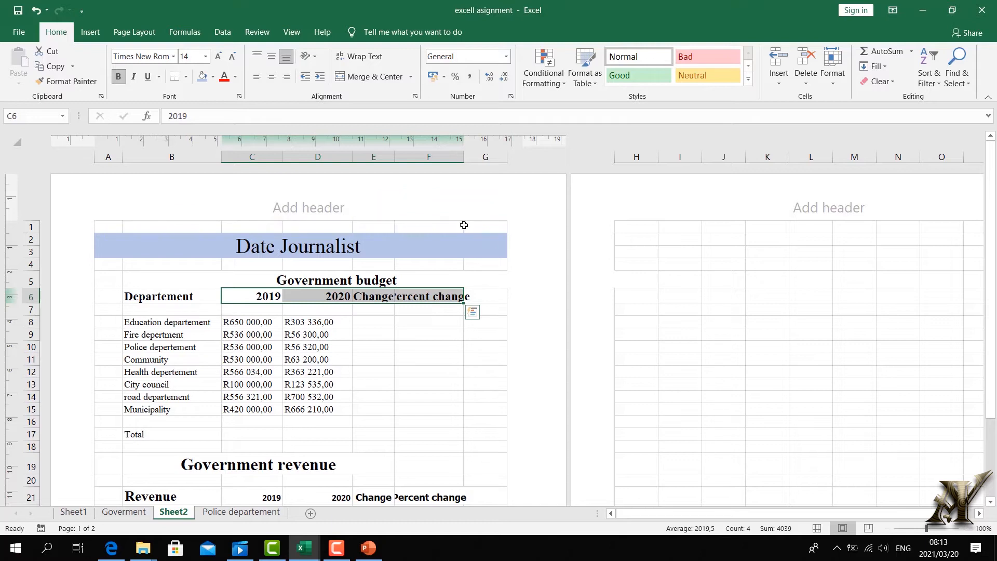
# Widen columns E and F to fit the enlarged budget headings and narrow the empty column A.
pyautogui.moveTo(460, 151); pyautogui.dragTo(486, 151)
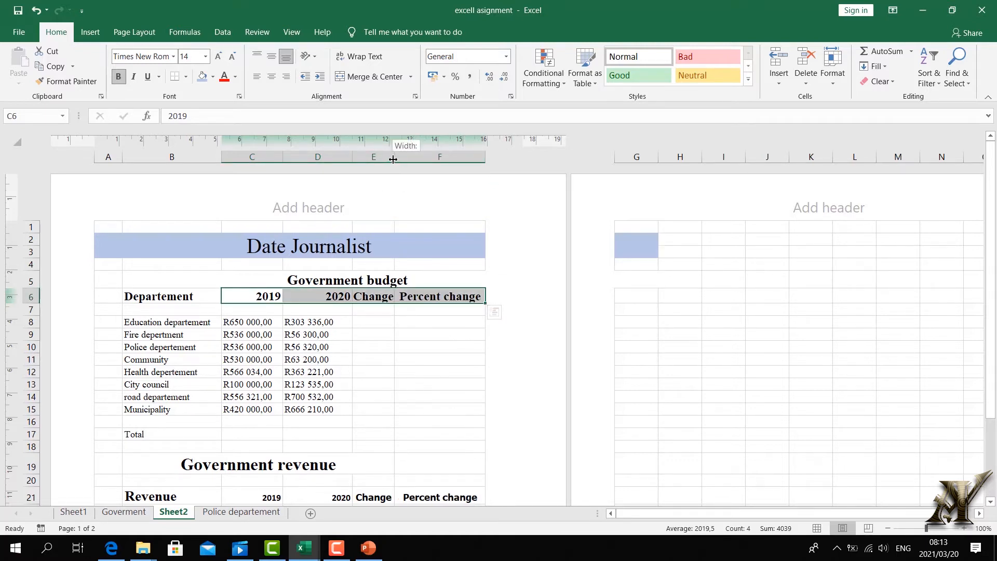
pyautogui.moveTo(395, 157); pyautogui.dragTo(398, 157)
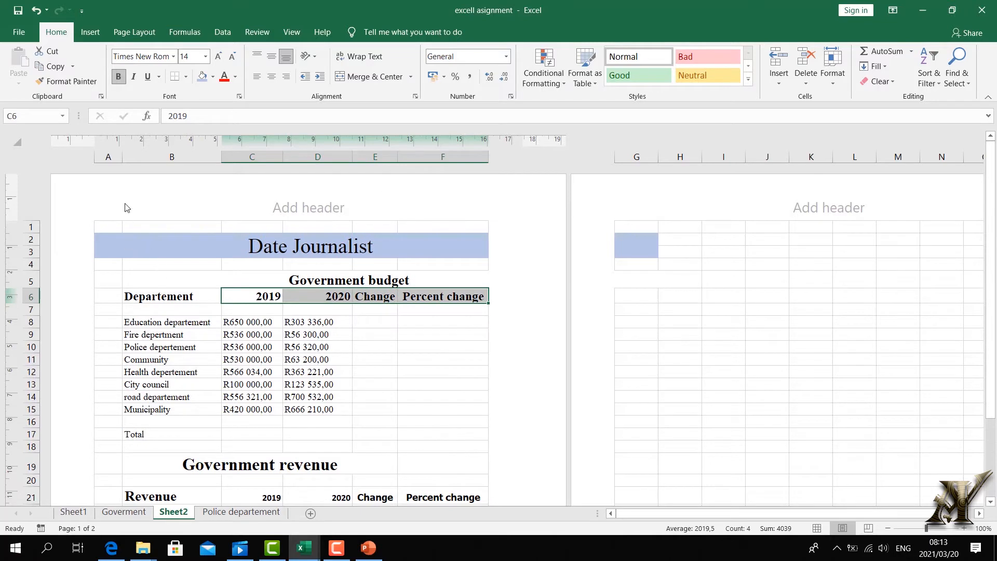
pyautogui.moveTo(124, 154); pyautogui.dragTo(102, 156)
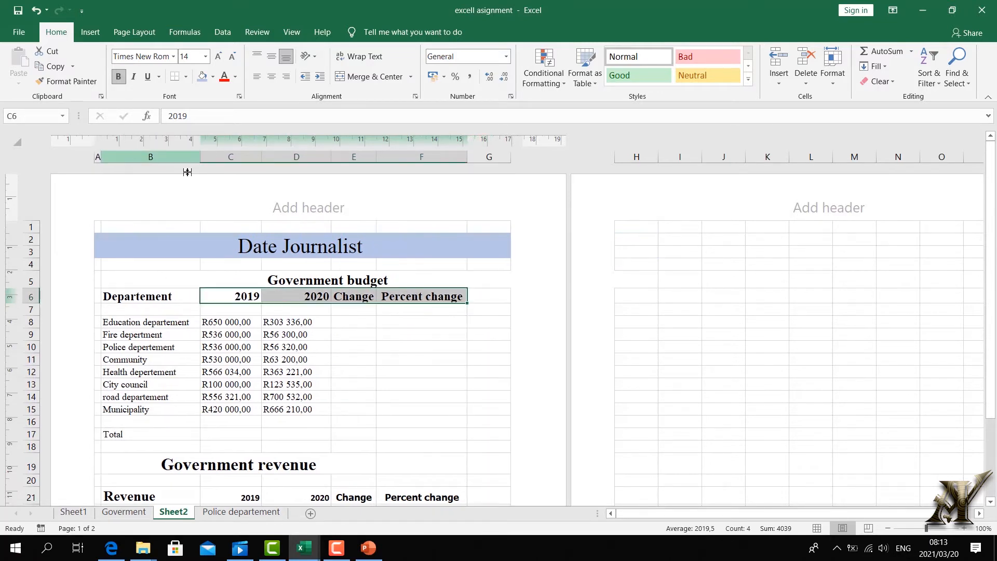
pyautogui.click(389, 371)
# Set the revenue table headings in B21:F21 to font size 14 and centre them horizontally.
pyautogui.scroll(-5, 402, 388)
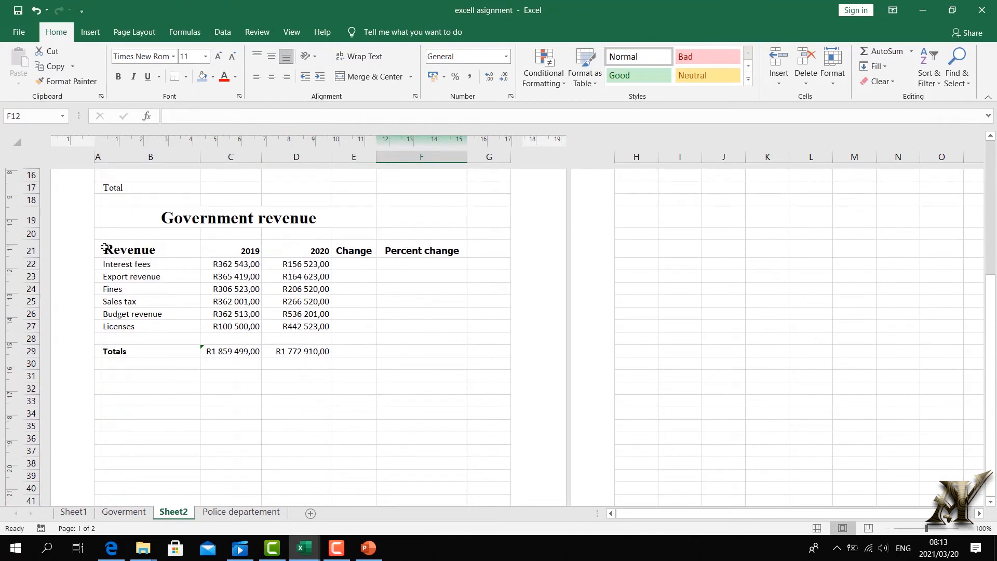
pyautogui.moveTo(104, 248); pyautogui.dragTo(452, 250)
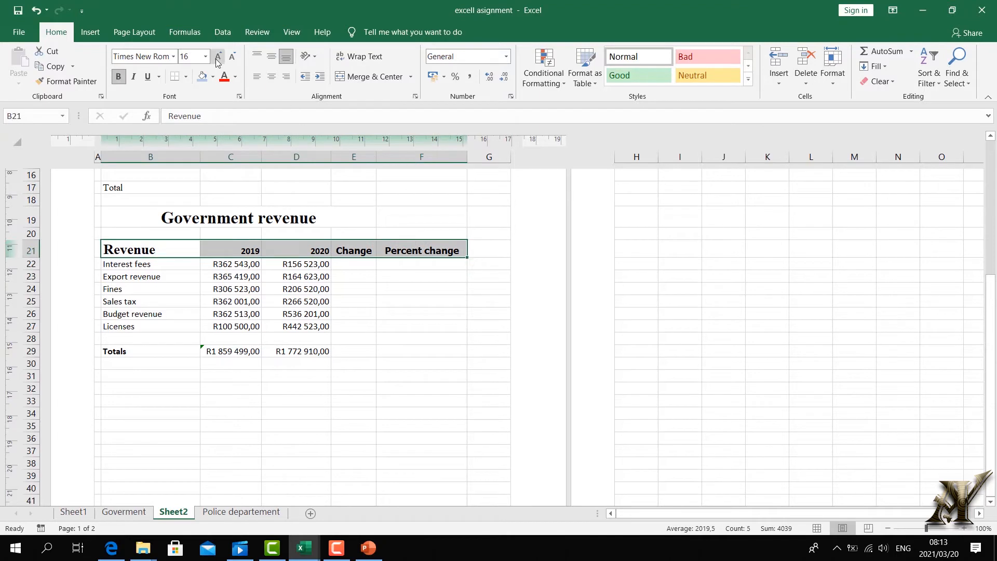
pyautogui.click(196, 61)
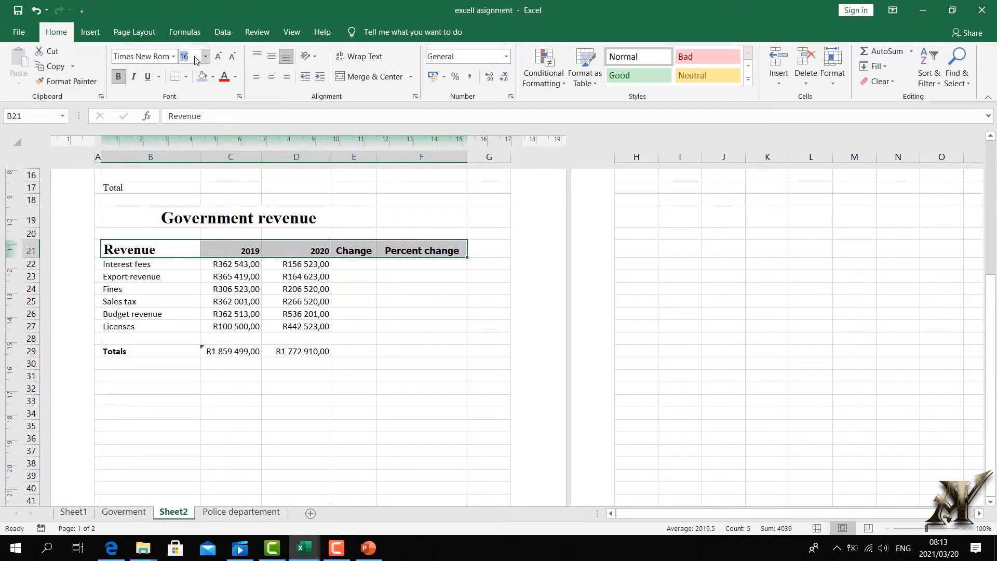
pyautogui.write('14')
pyautogui.press('Return')
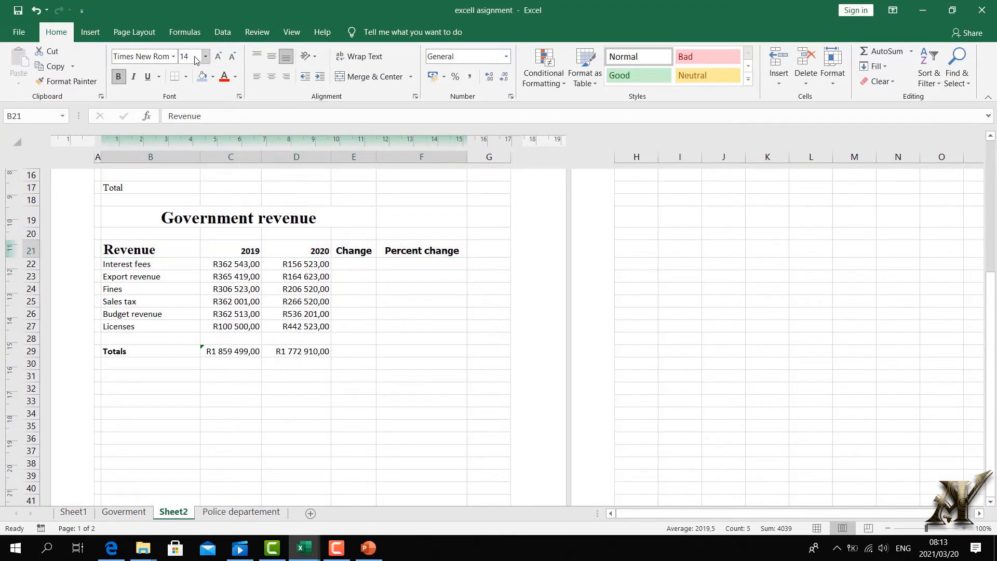
pyautogui.click(270, 77)
pyautogui.click(419, 287)
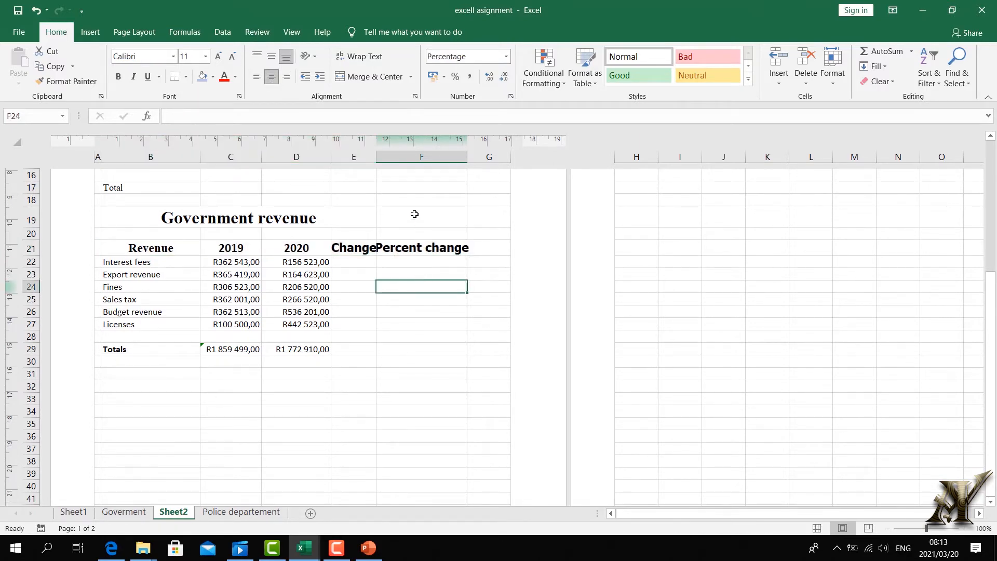
# Auto-fit columns E and F to the revenue headings and left-align the "Revenue" heading in B21.
pyautogui.doubleClick(380, 156)
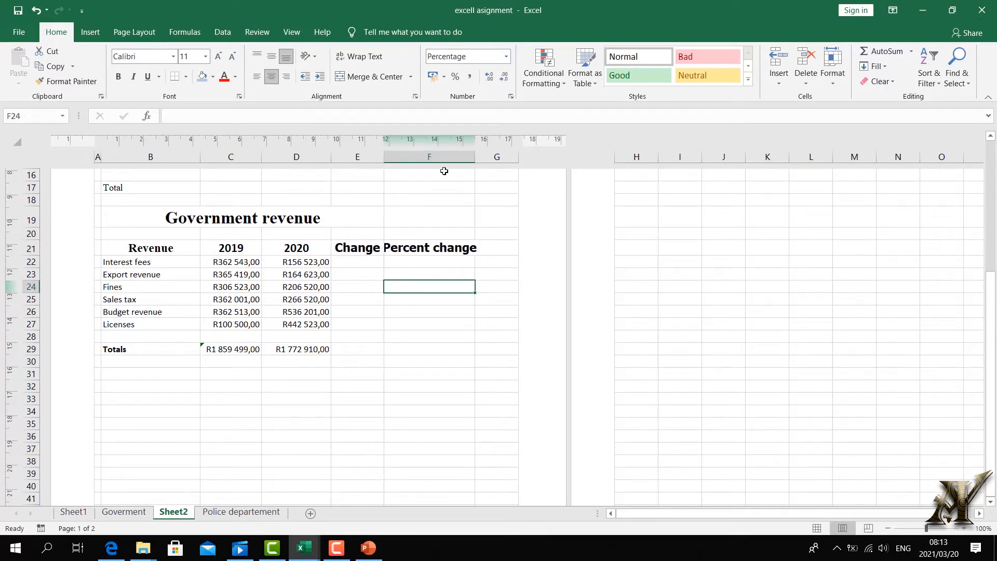
pyautogui.doubleClick(474, 157)
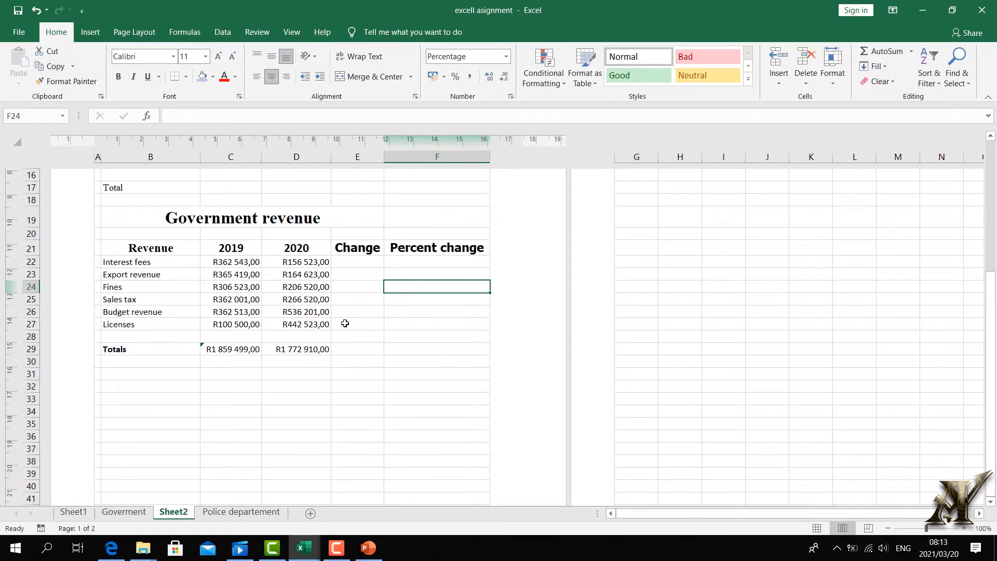
pyautogui.moveTo(357, 361); pyautogui.dragTo(146, 216)
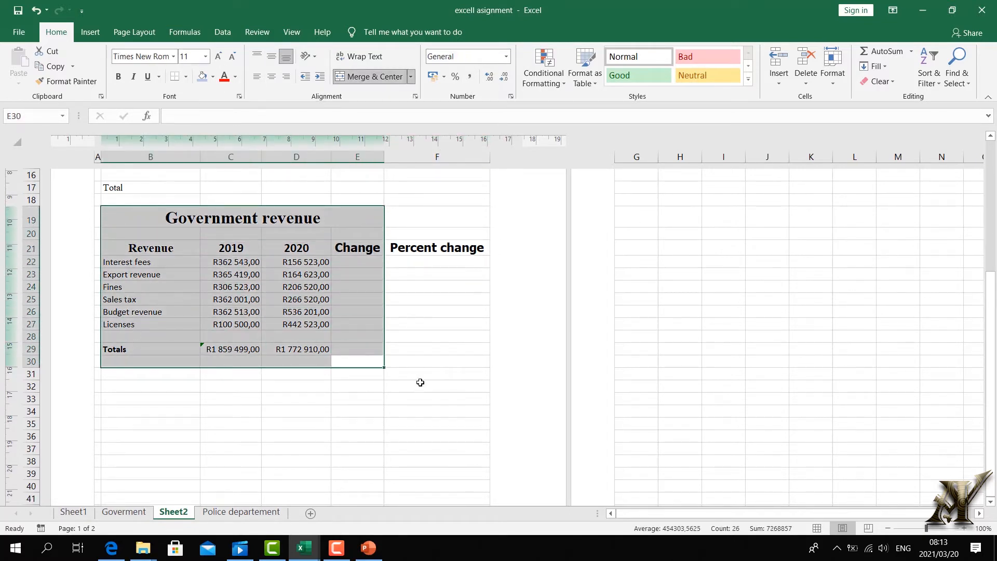
pyautogui.click(420, 383)
pyautogui.click(147, 245)
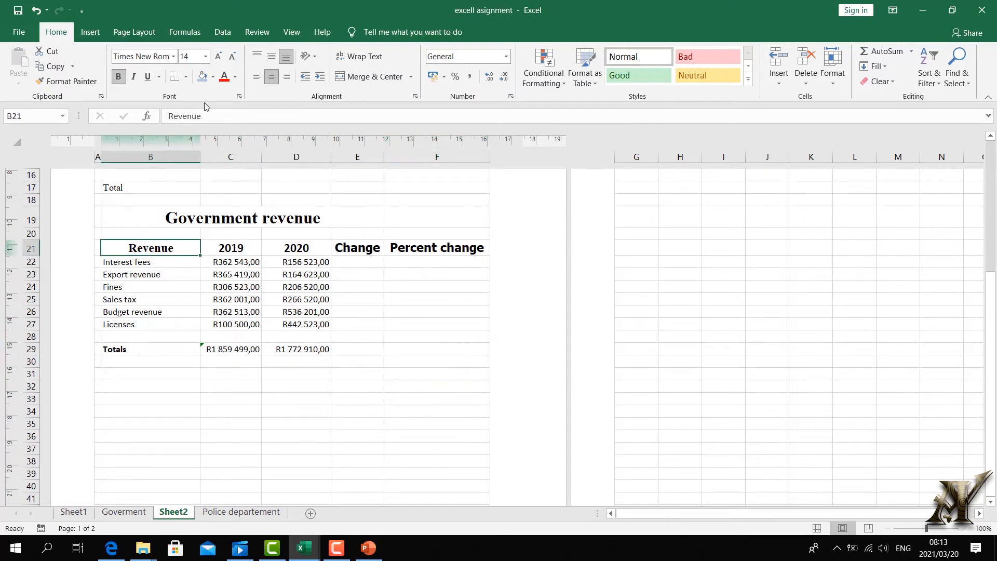
pyautogui.click(257, 76)
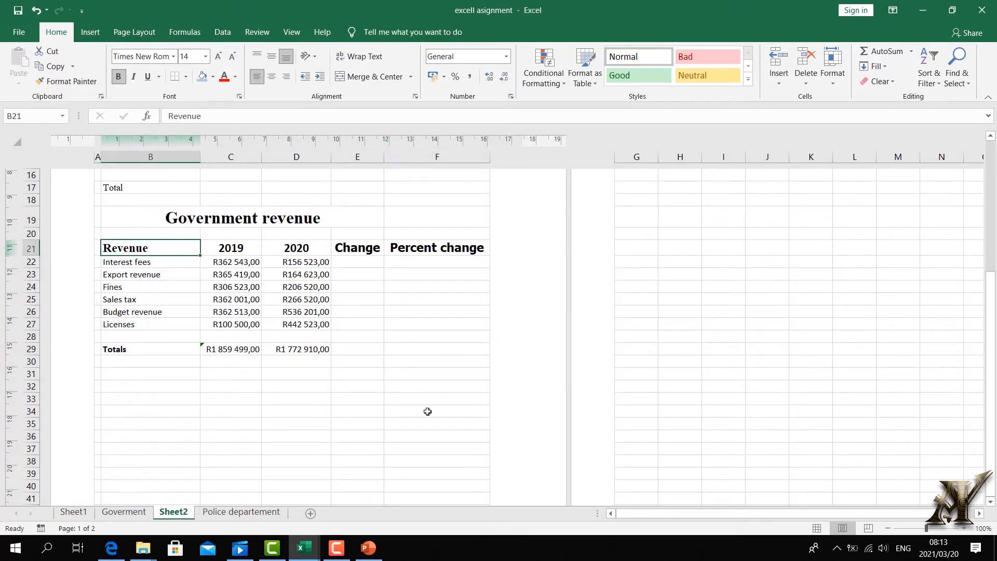
# Centre the budget headings in C6:F6 both vertically and horizontally.
pyautogui.scroll(5, 385, 395)
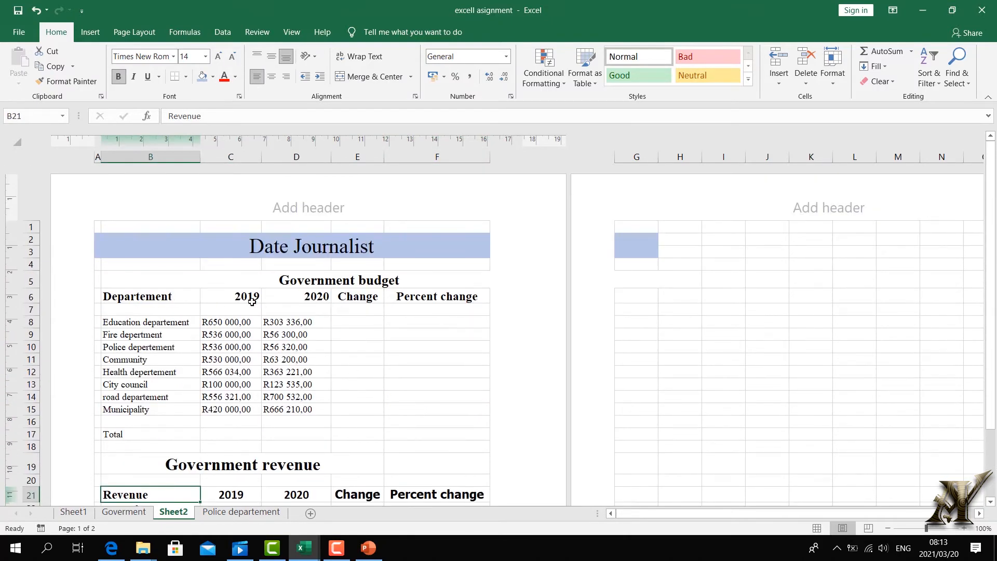
pyautogui.moveTo(242, 297); pyautogui.dragTo(425, 293)
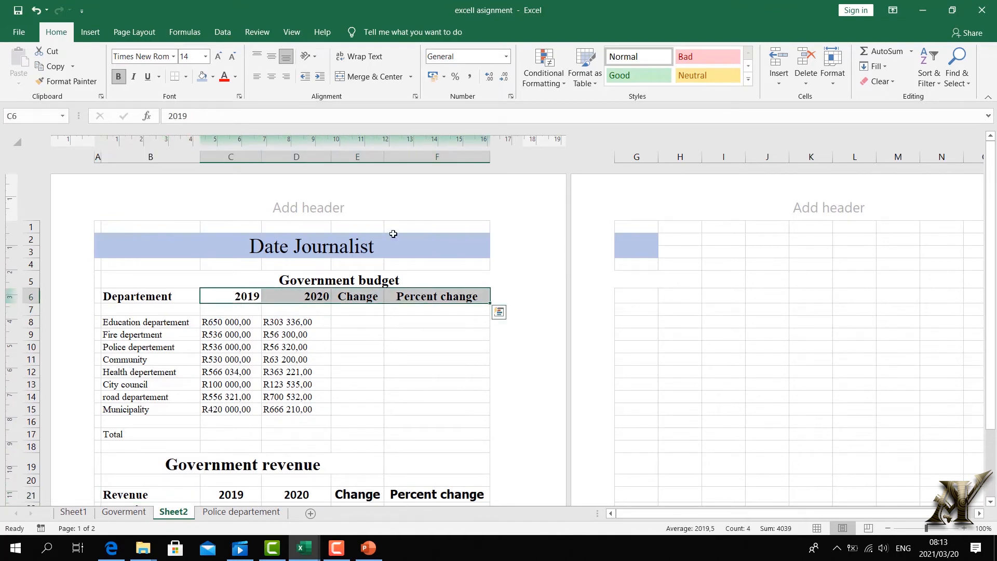
pyautogui.click(271, 57)
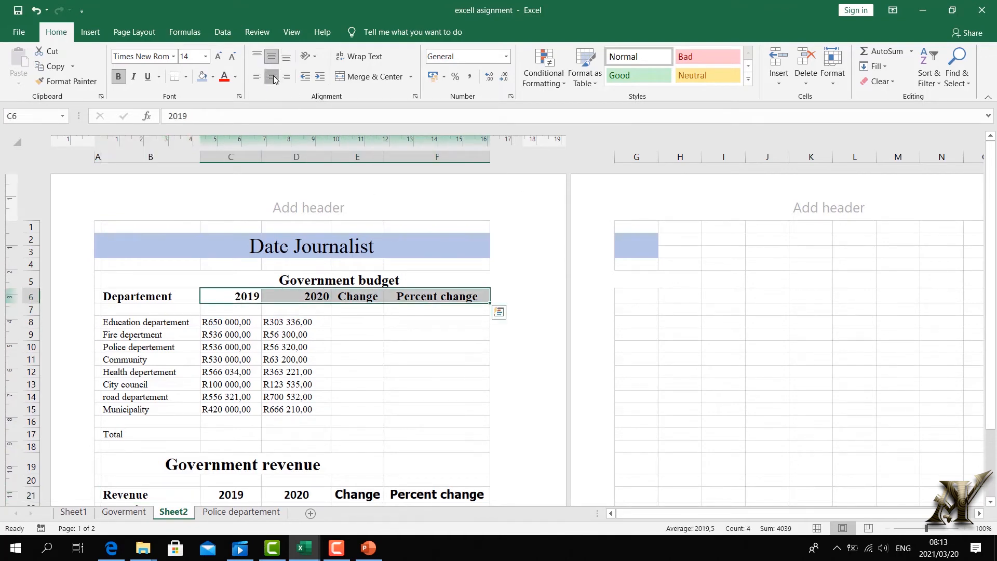
pyautogui.click(271, 76)
pyautogui.click(413, 360)
pyautogui.scroll(-4, 397, 306)
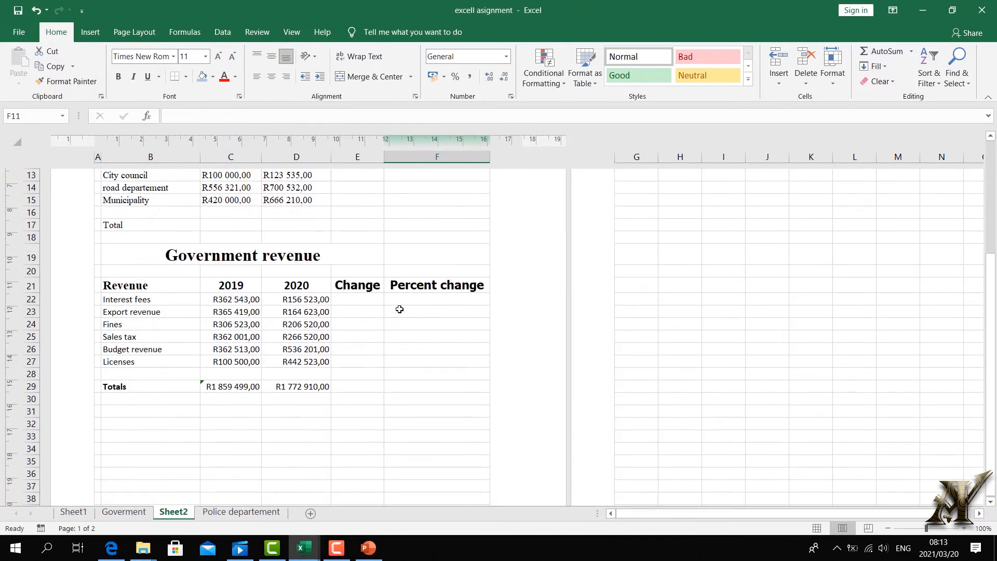
pyautogui.scroll(3, 384, 319)
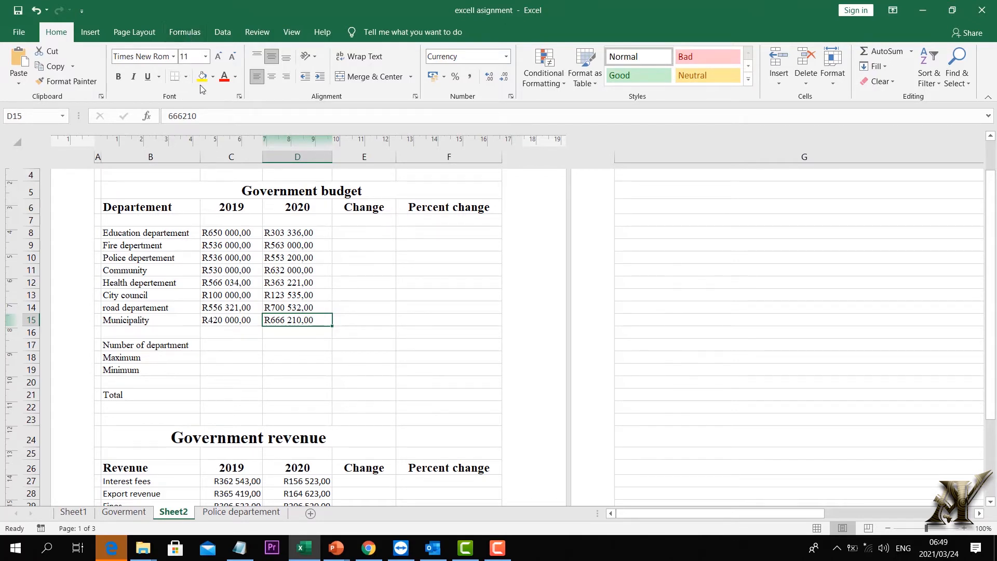
# Total the 2019 budget amounts in C8:C15 with an AutoSum SUM formula in C16.
pyautogui.click(177, 31)
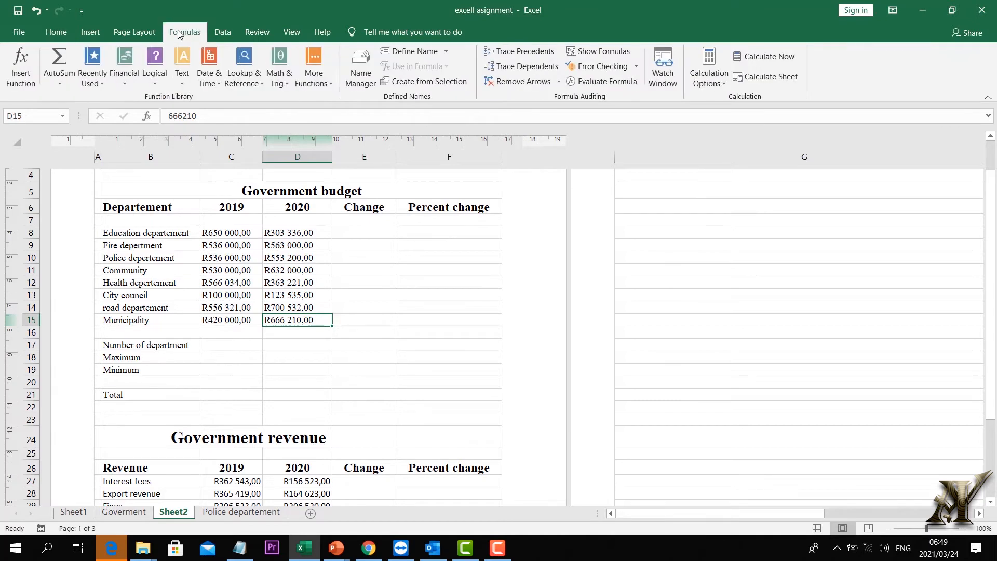
pyautogui.click(60, 86)
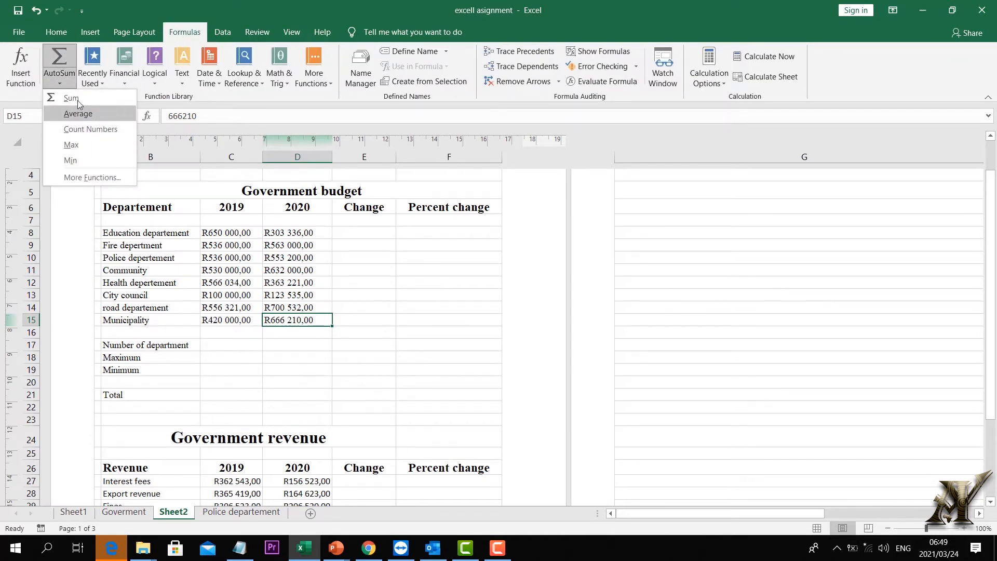
pyautogui.click(213, 392)
pyautogui.click(227, 332)
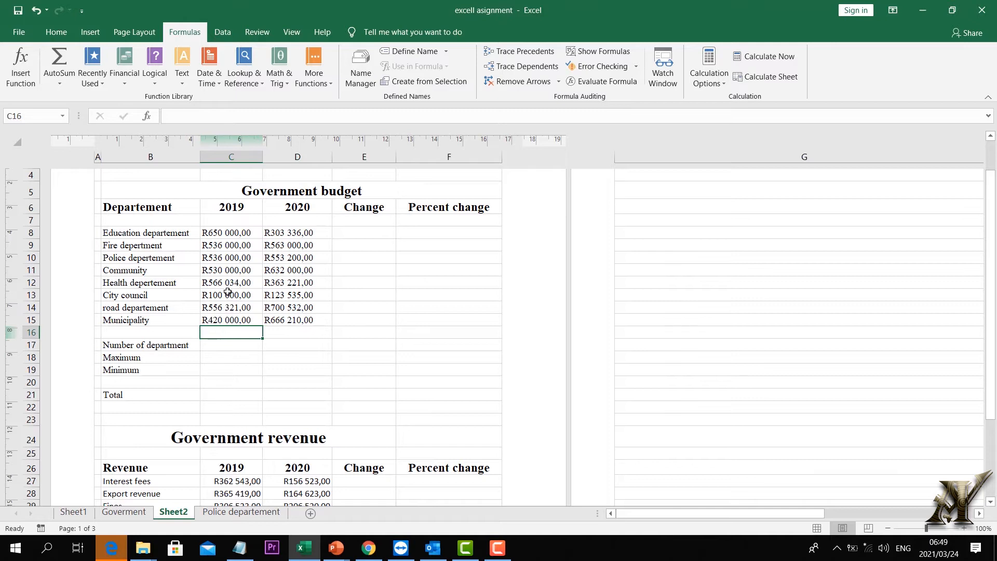
pyautogui.click(59, 83)
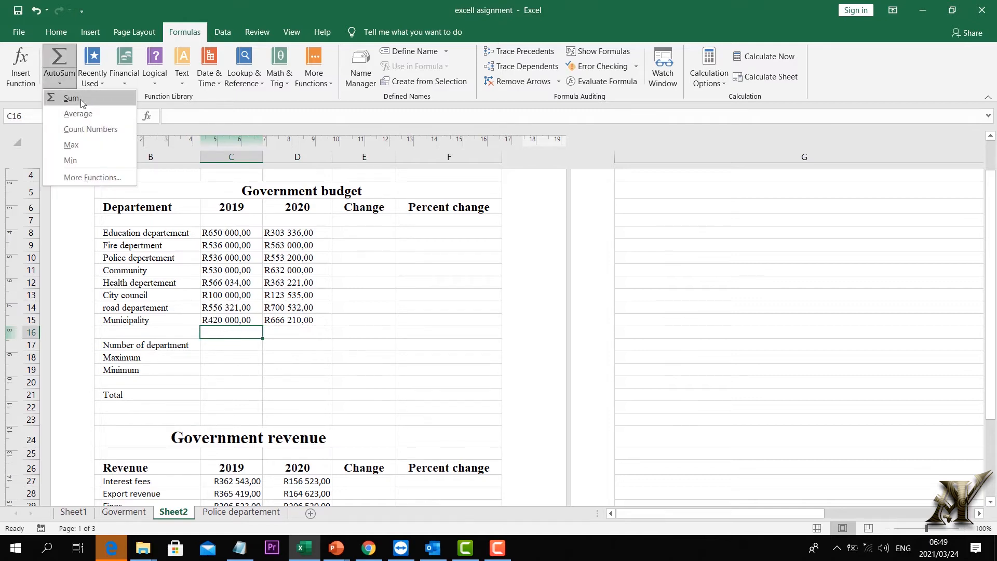
pyautogui.click(79, 99)
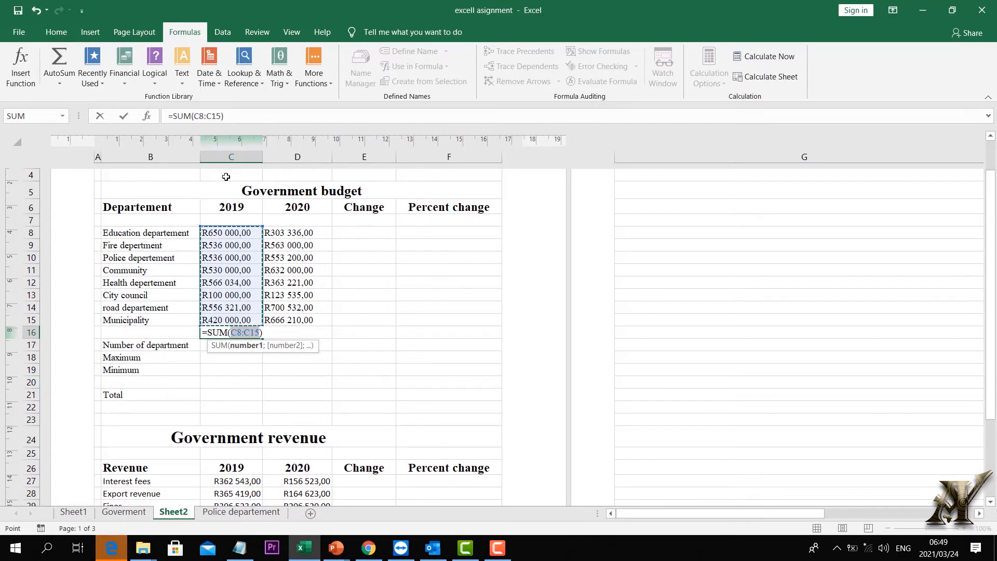
pyautogui.press('Return')
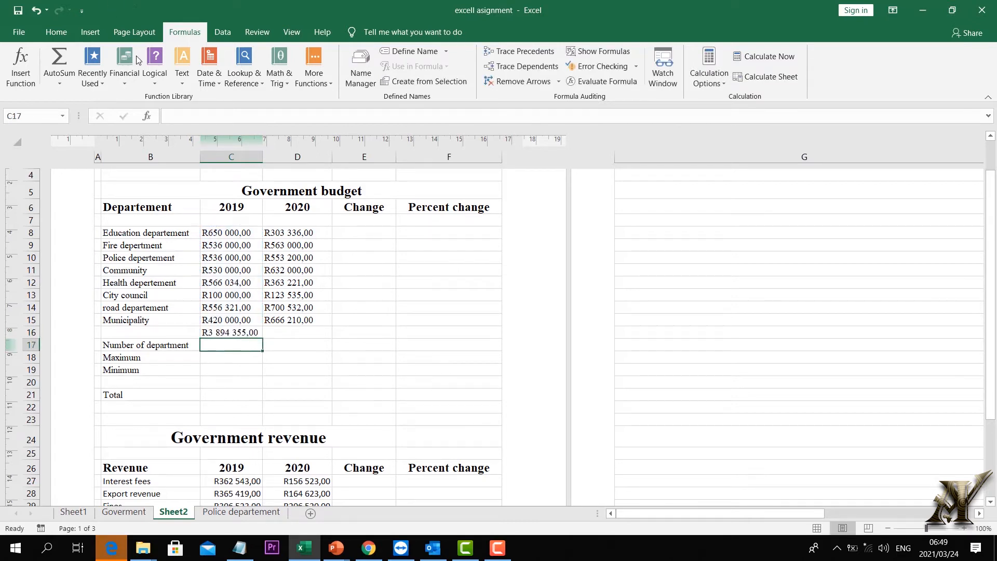
# Clear the SUM formula from C16, below the 2019 budget amounts.
pyautogui.click(233, 332)
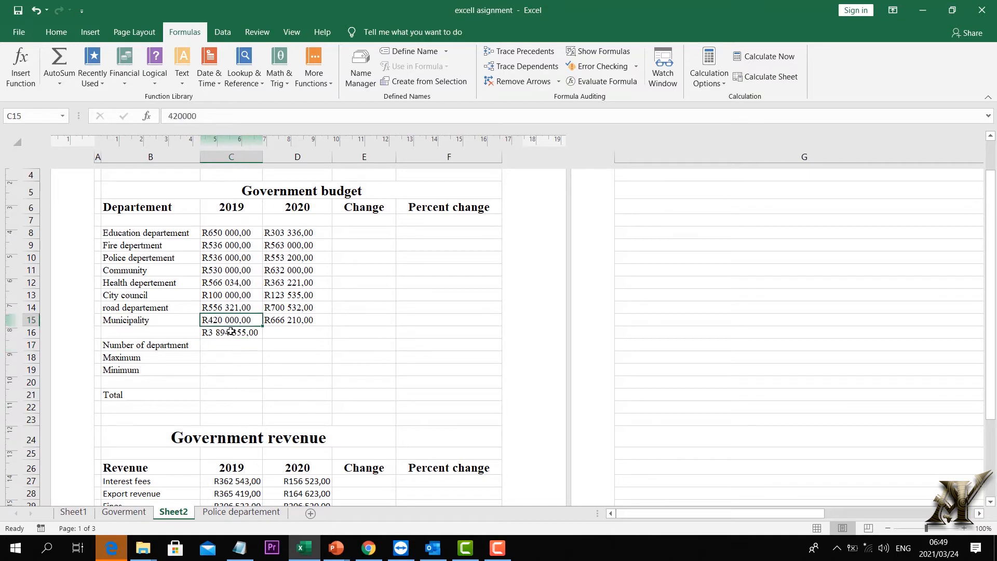
pyautogui.doubleClick(260, 332)
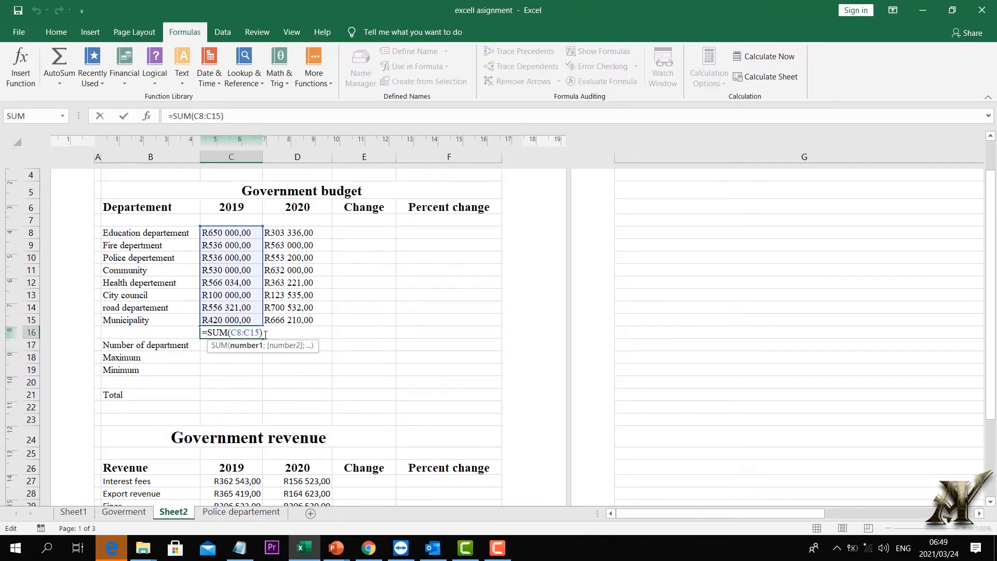
pyautogui.moveTo(189, 329); pyautogui.dragTo(165, 321)
pyautogui.press('BackSpace')
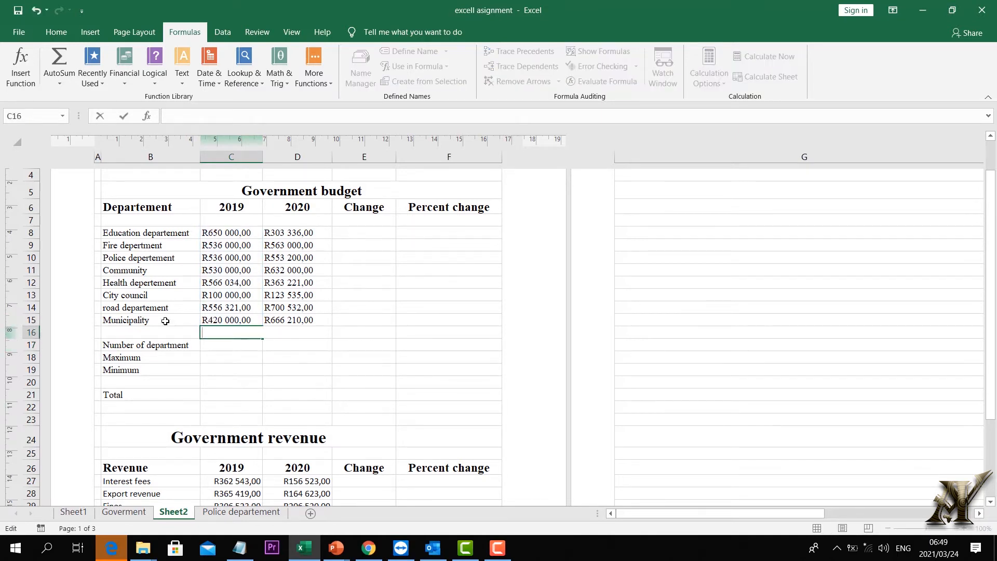
pyautogui.moveTo(236, 374); pyautogui.dragTo(237, 378)
# Average the 2019 budget amounts in C8:C15 with an AutoSum AVERAGE formula in C16.
pyautogui.click(215, 335)
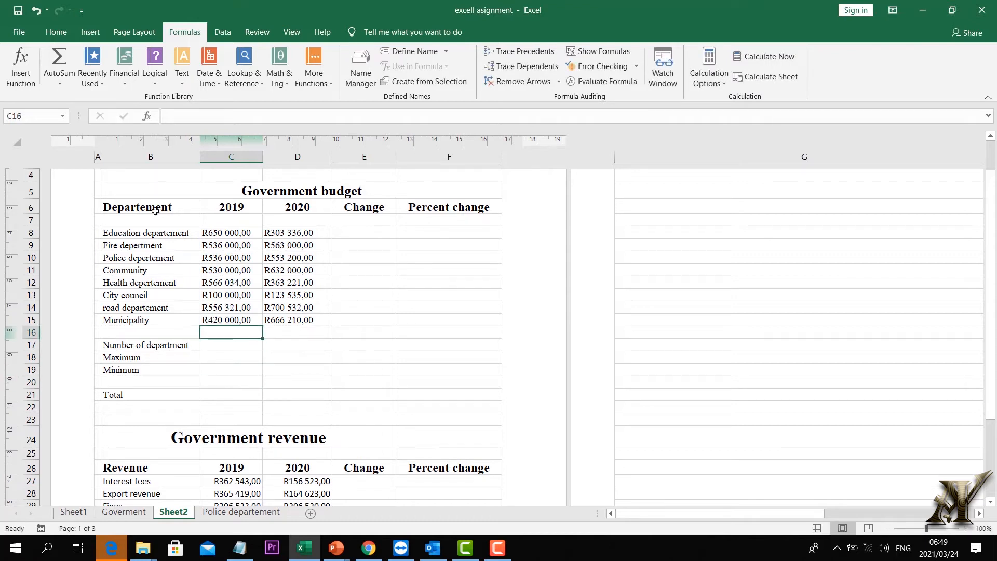
pyautogui.click(64, 82)
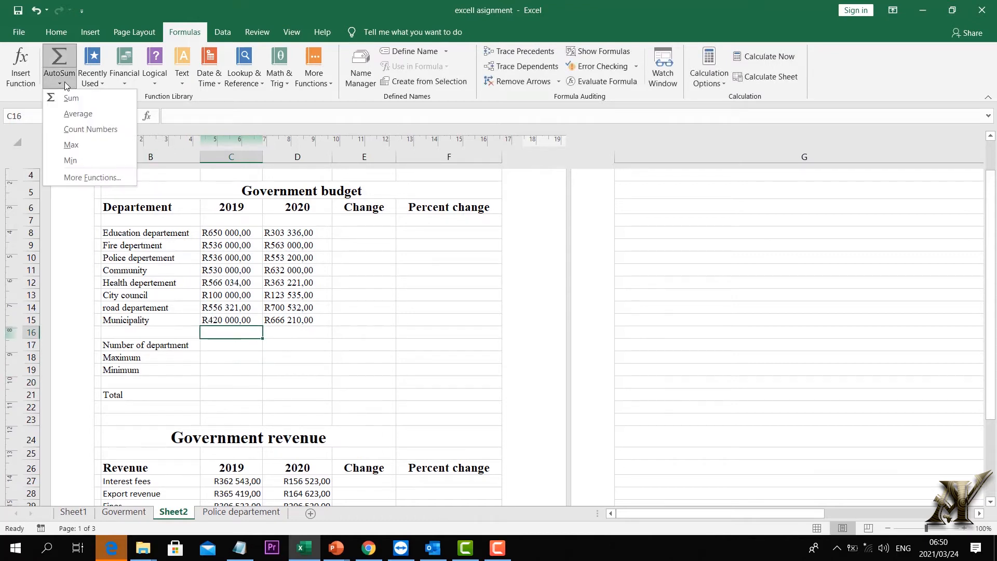
pyautogui.click(78, 114)
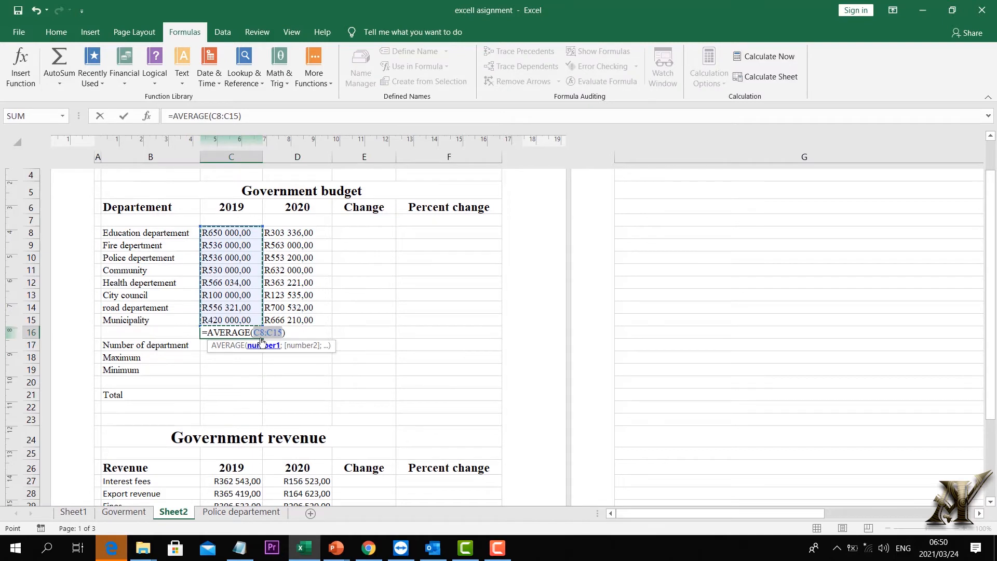
pyautogui.press('Return')
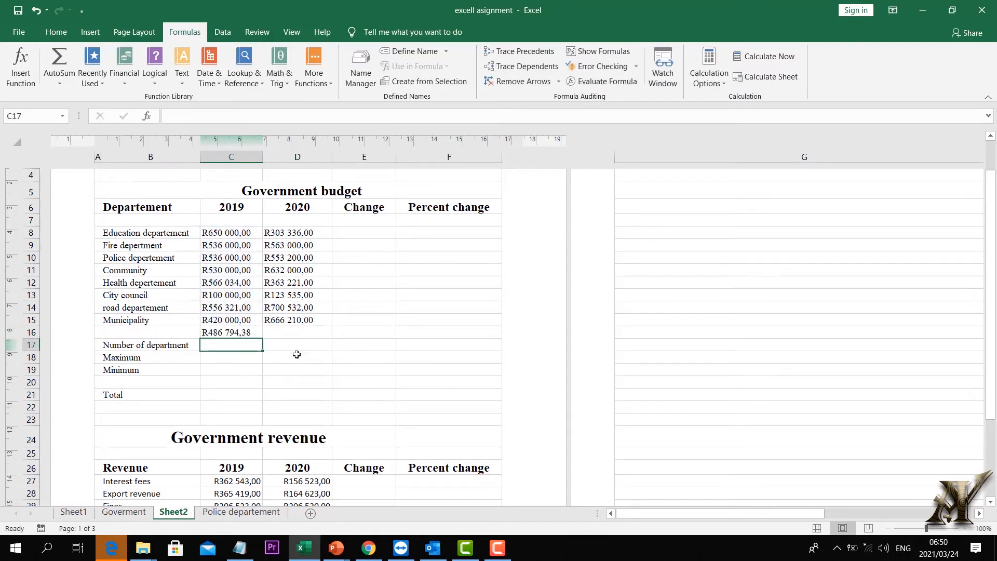
# Delete the AVERAGE formula from C16 to empty the cell again.
pyautogui.doubleClick(257, 333)
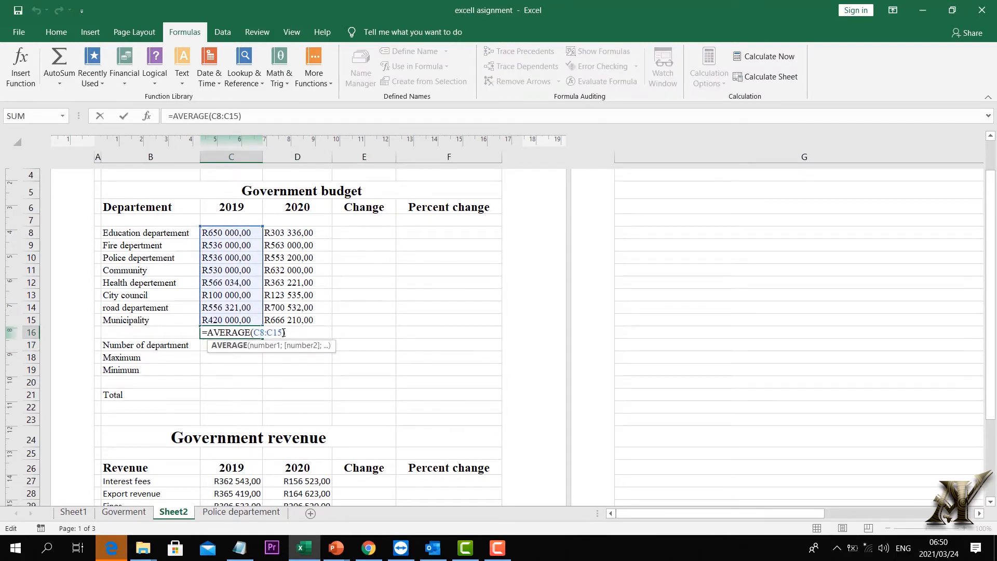
pyautogui.moveTo(287, 332); pyautogui.dragTo(202, 333)
pyautogui.press('BackSpace')
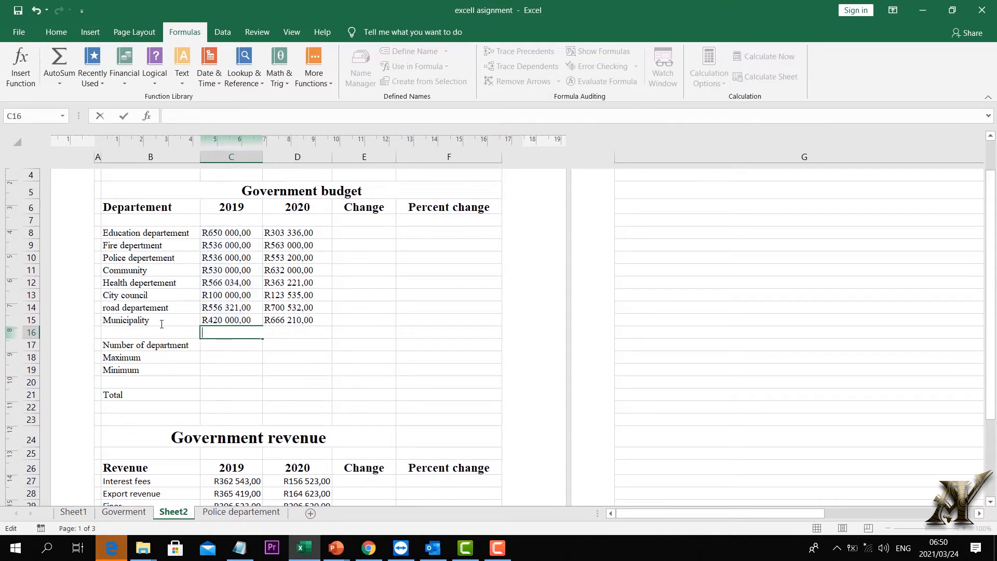
pyautogui.click(215, 373)
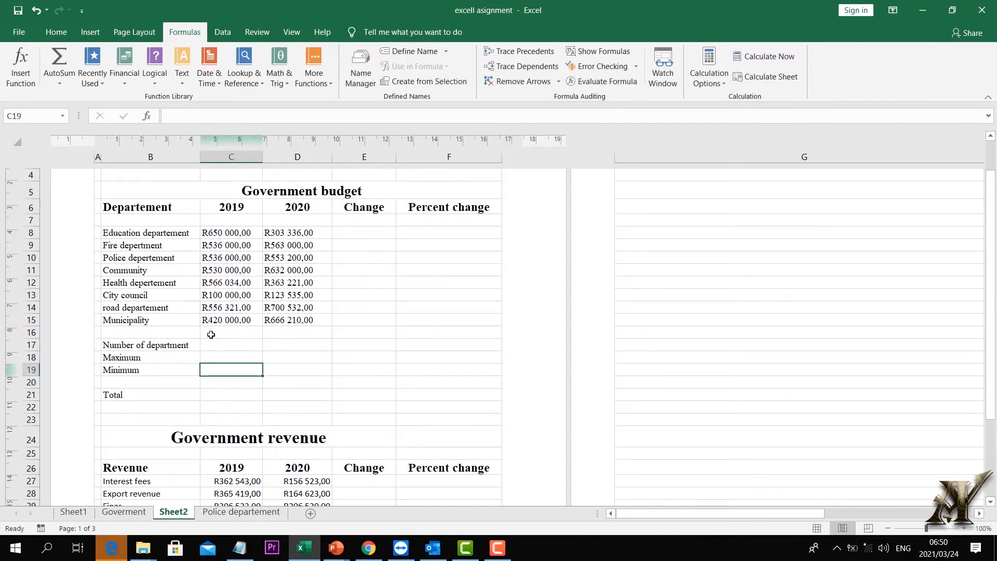
# Count the 2019 budget entries in C8:C15 with the AutoSum Count Numbers function in C16.
pyautogui.click(207, 332)
pyautogui.click(62, 82)
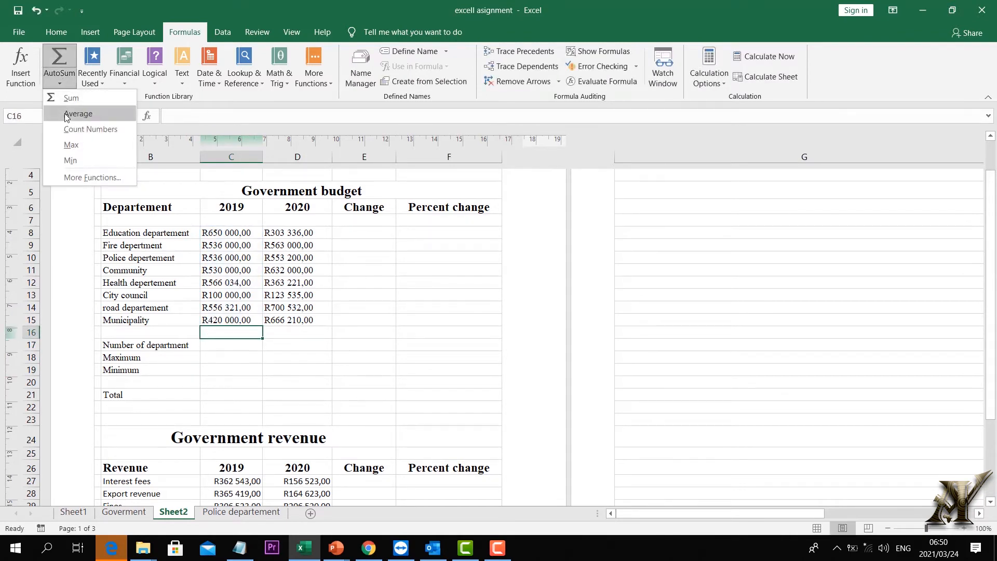
pyautogui.click(76, 137)
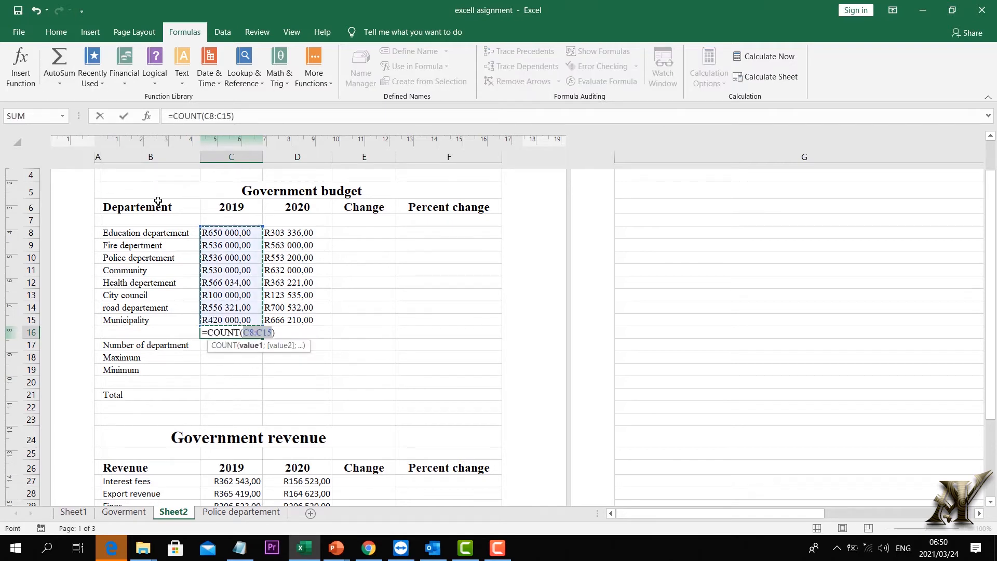
pyautogui.press('Return')
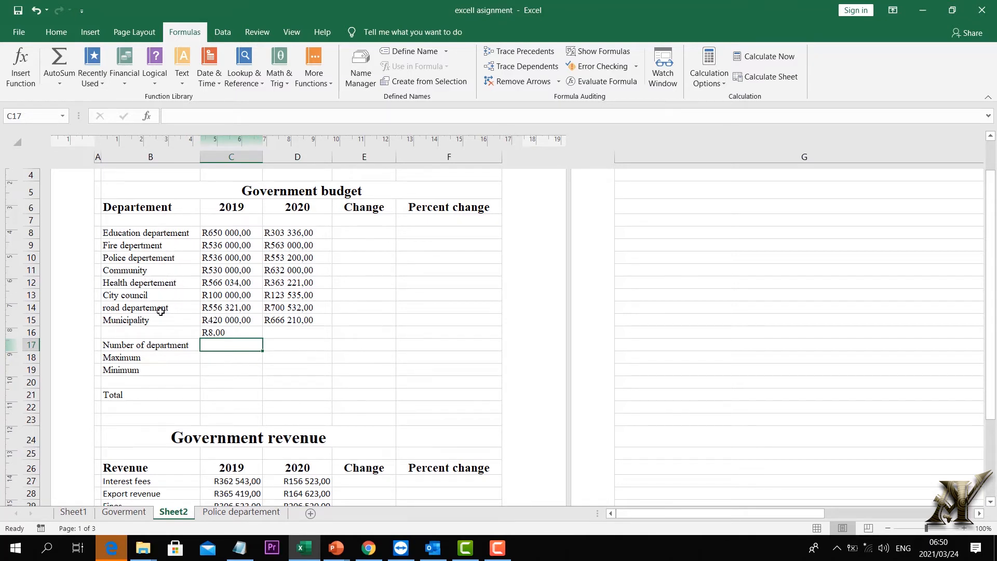
# Try the Number format on the count in C16 and undo the format change.
pyautogui.click(216, 332)
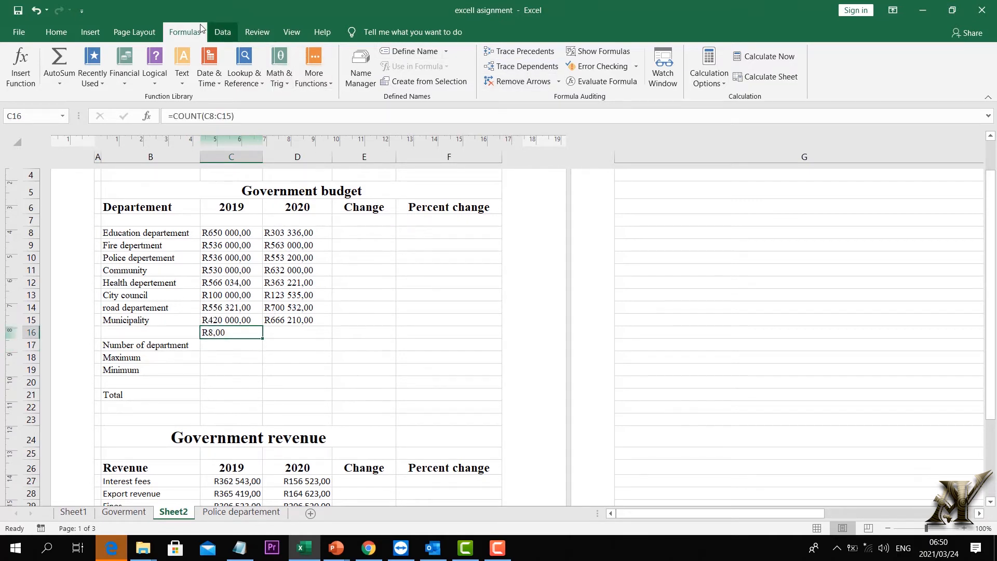
pyautogui.click(56, 32)
pyautogui.click(506, 56)
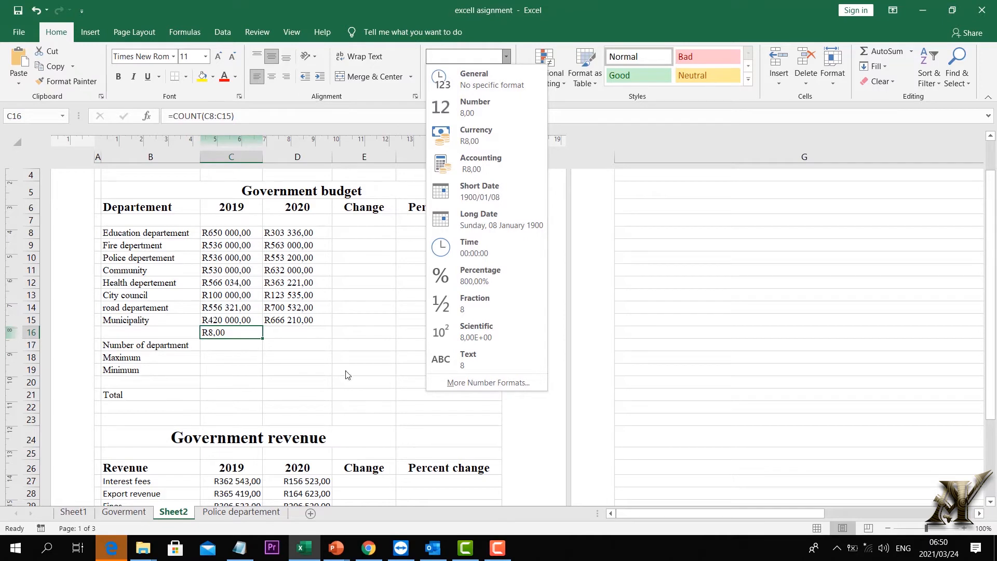
pyautogui.click(457, 117)
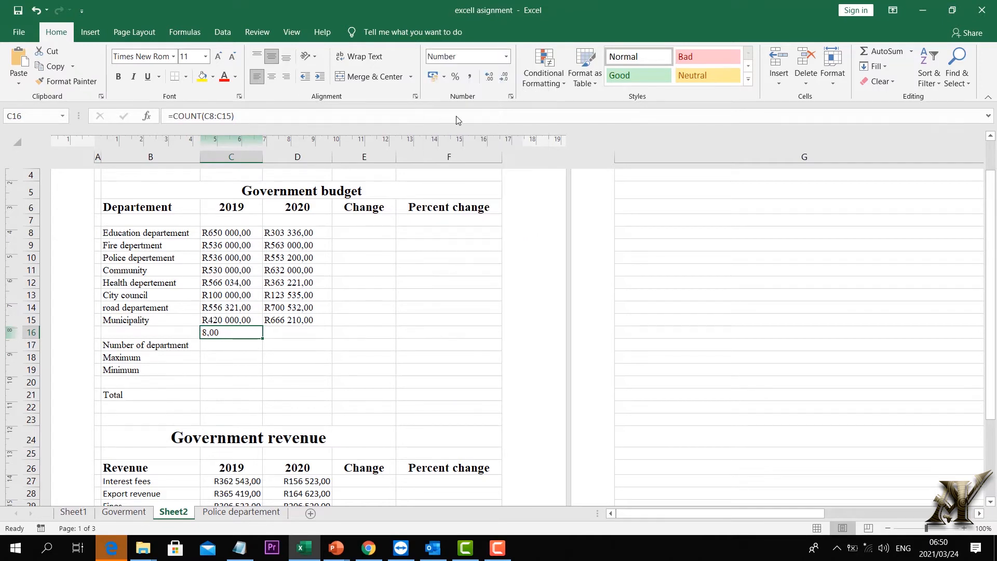
pyautogui.click(36, 10)
# Delete the COUNT formula from C16.
pyautogui.doubleClick(245, 333)
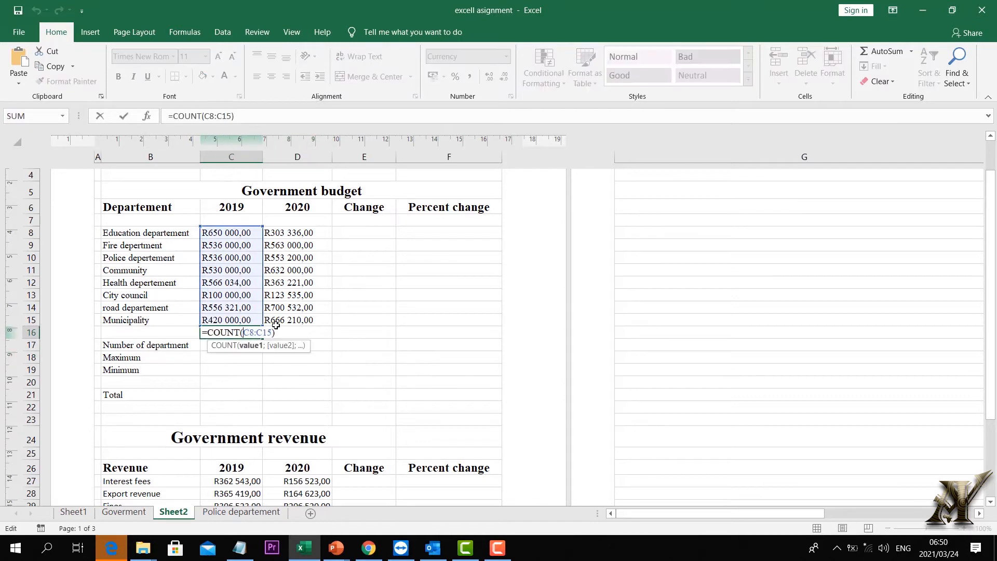
pyautogui.moveTo(279, 333); pyautogui.dragTo(177, 331)
pyautogui.press('BackSpace')
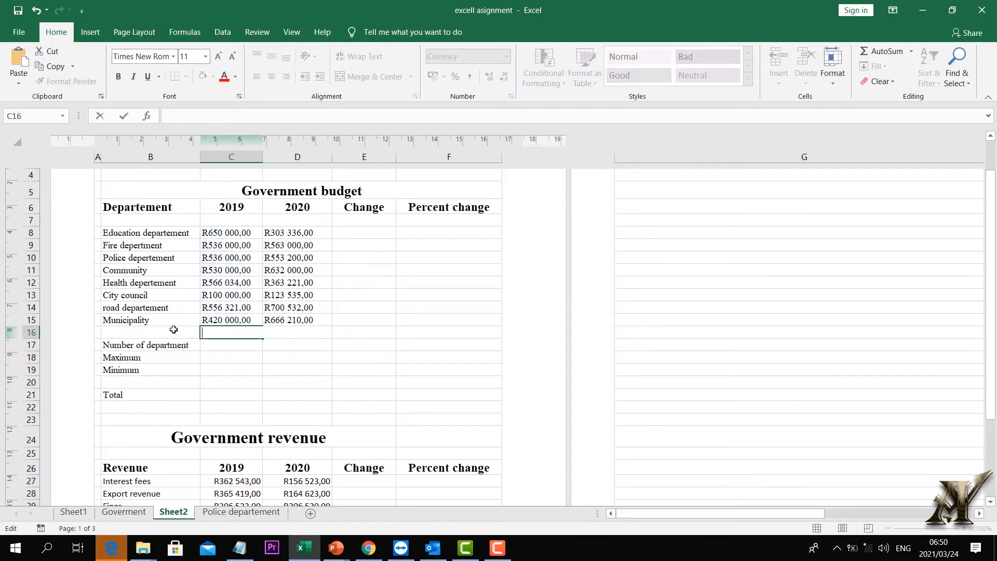
pyautogui.click(230, 388)
# Find the highest 2019 budget amount in C8:C15 with an AutoSum MAX formula in C16.
pyautogui.click(211, 336)
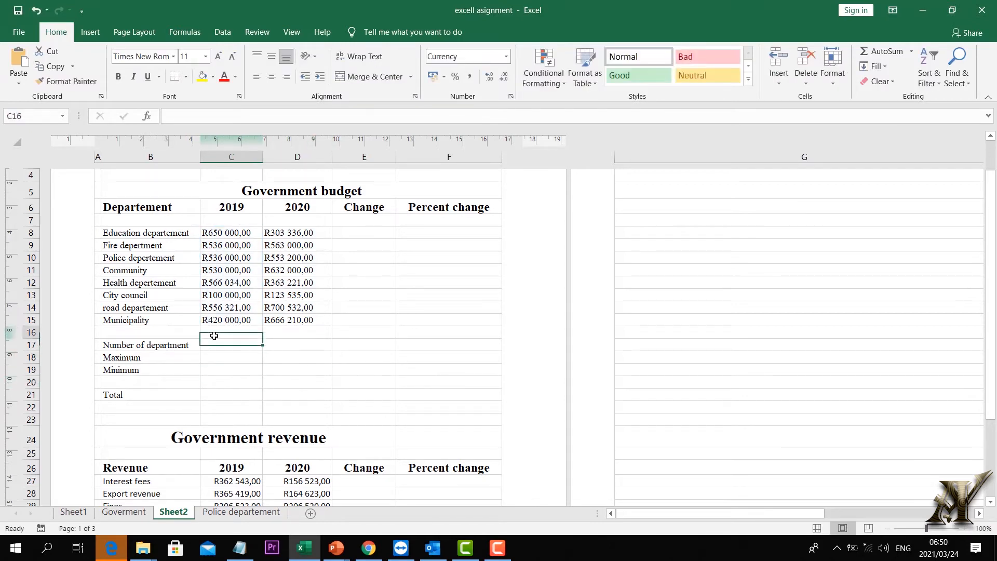
pyautogui.click(185, 32)
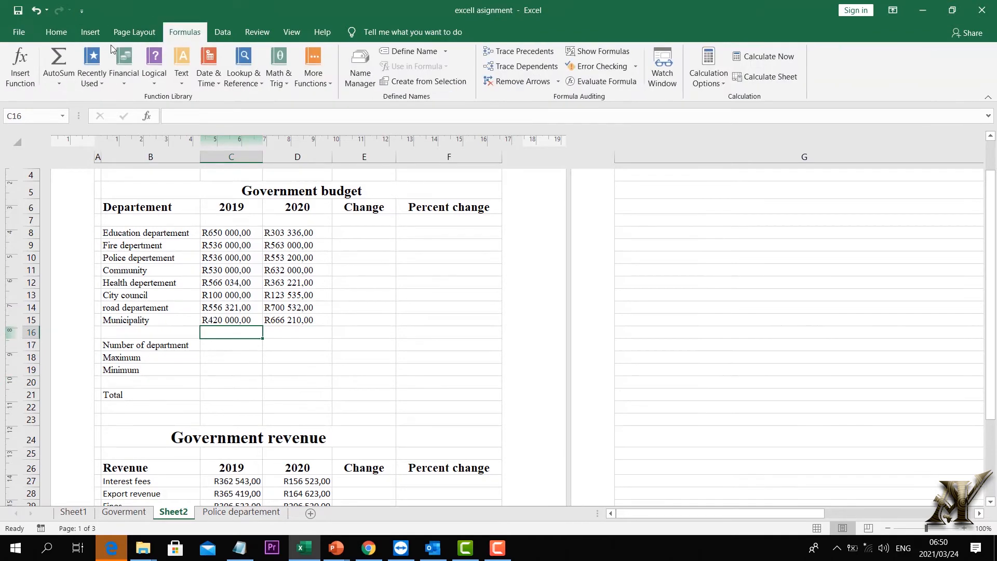
pyautogui.click(58, 85)
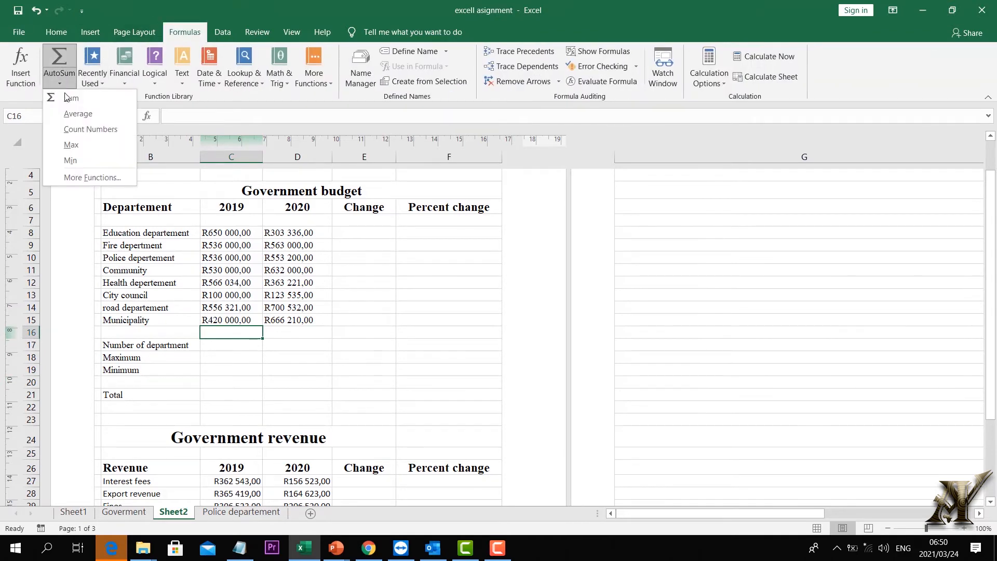
pyautogui.click(72, 147)
pyautogui.press('Return')
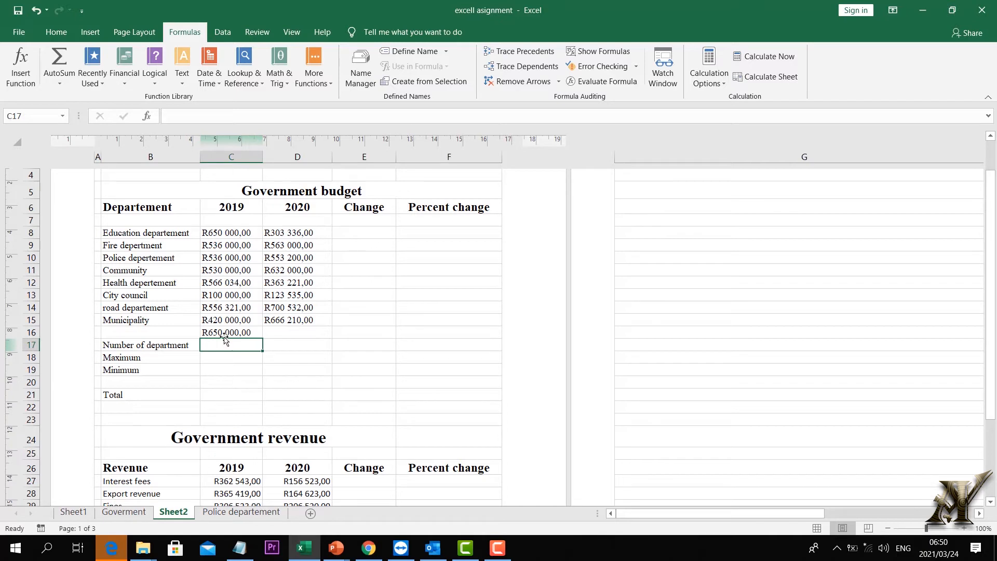
# Remove the MAX formula from C16, leaving the cell below the 2019 amounts empty.
pyautogui.doubleClick(251, 332)
pyautogui.moveTo(254, 332); pyautogui.dragTo(169, 320)
pyautogui.press('BackSpace')
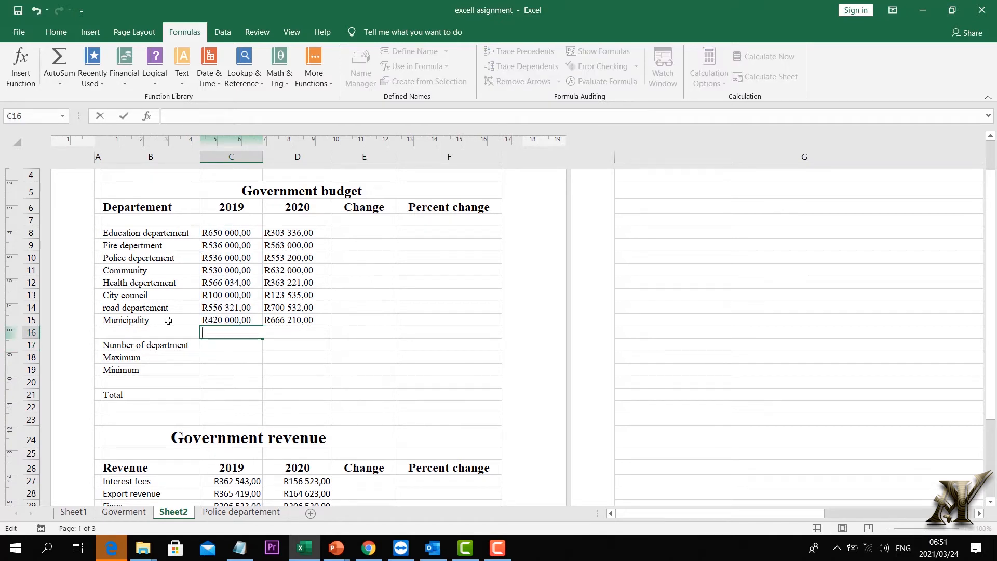
pyautogui.click(243, 418)
# Examine the AutoSum functions and the function library categories, from Recently Used and Financial through Lookup & Reference to More Functions.
pyautogui.click(223, 334)
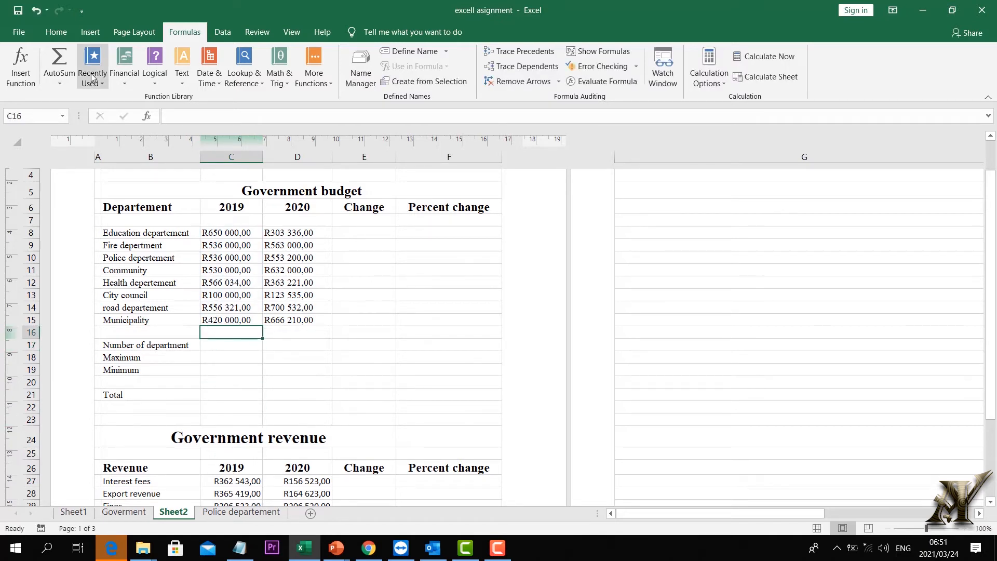
pyautogui.click(69, 83)
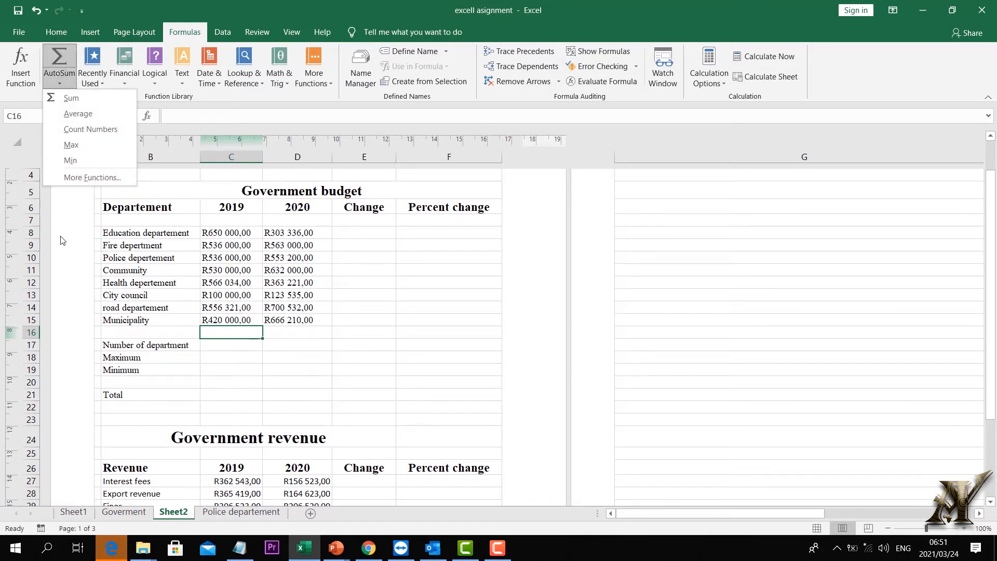
pyautogui.click(61, 179)
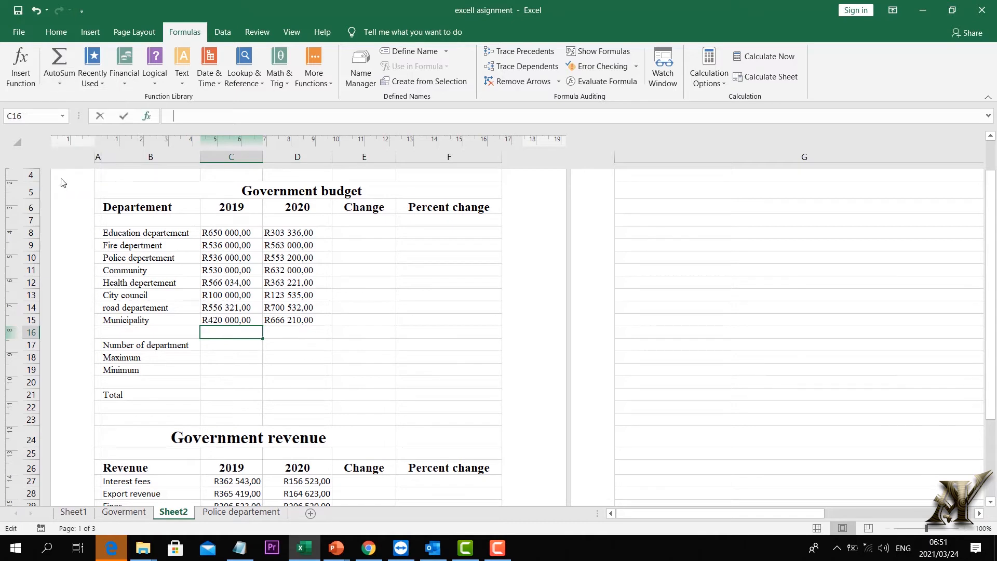
pyautogui.press('Escape')
pyautogui.click(60, 83)
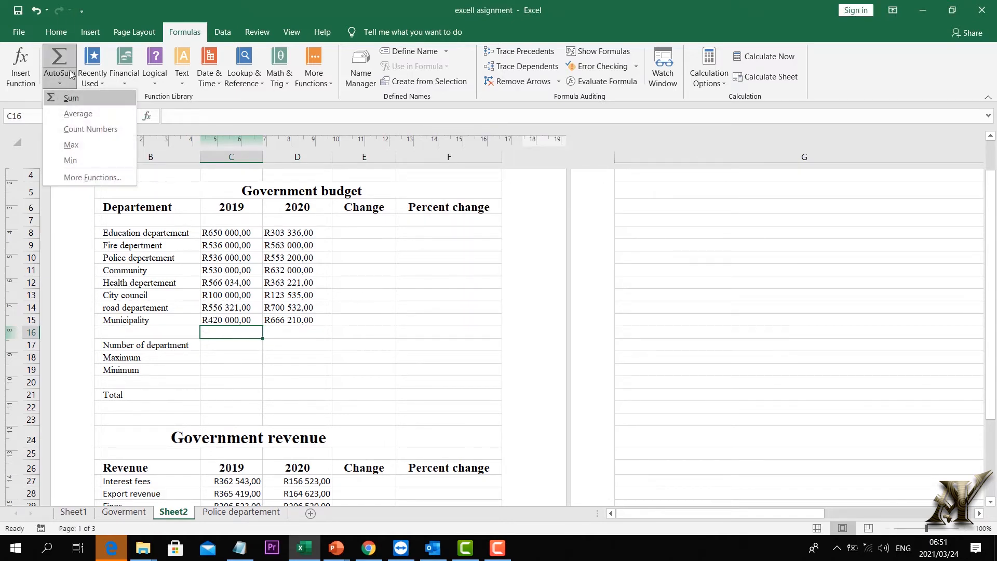
pyautogui.click(361, 236)
pyautogui.click(100, 82)
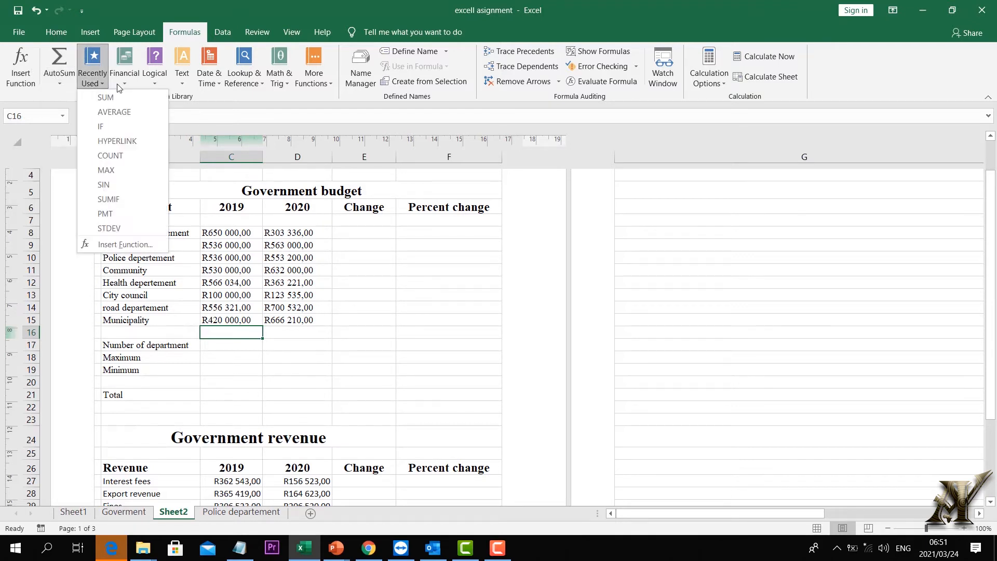
pyautogui.click(126, 80)
pyautogui.click(126, 80)
pyautogui.click(155, 82)
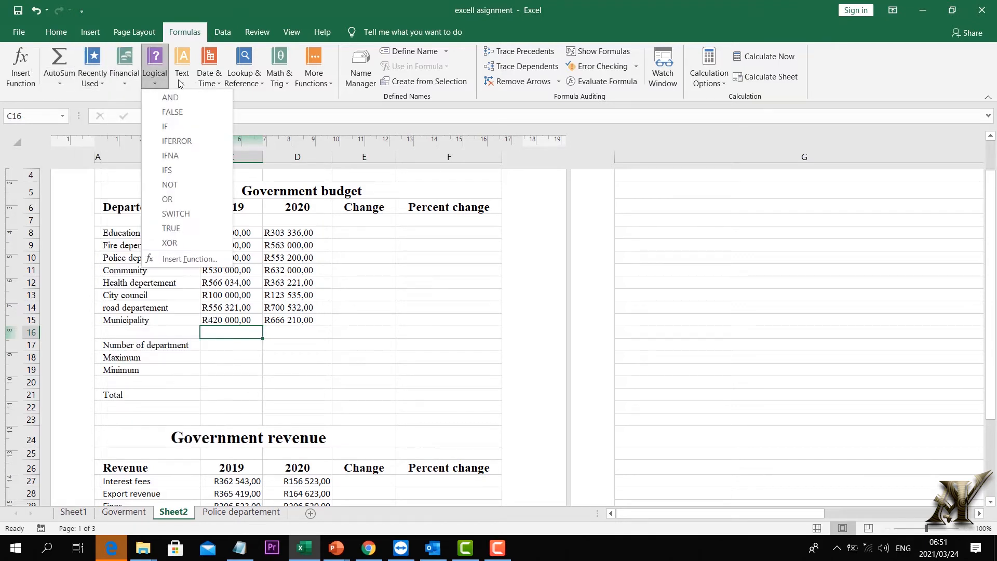
pyautogui.click(182, 82)
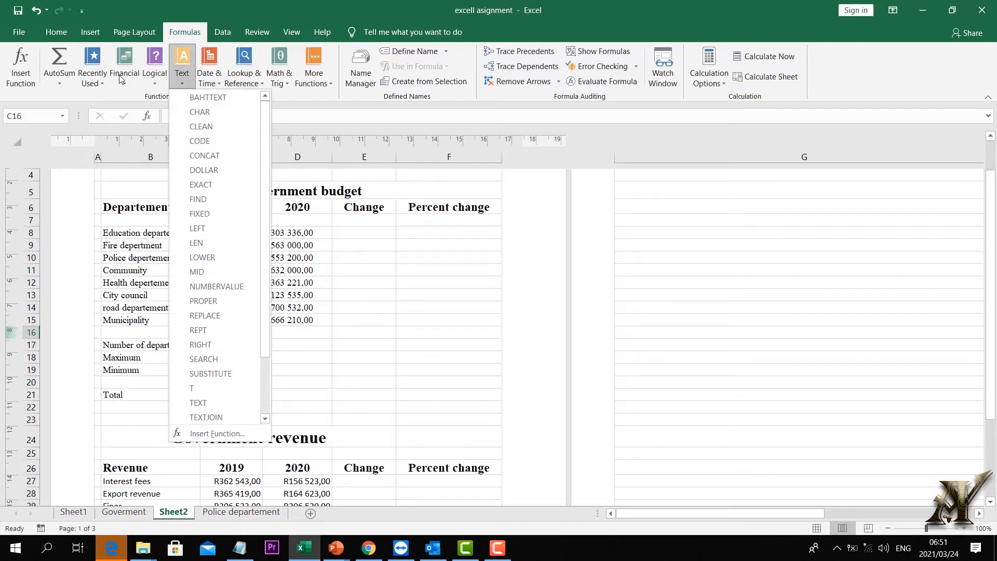
pyautogui.click(91, 64)
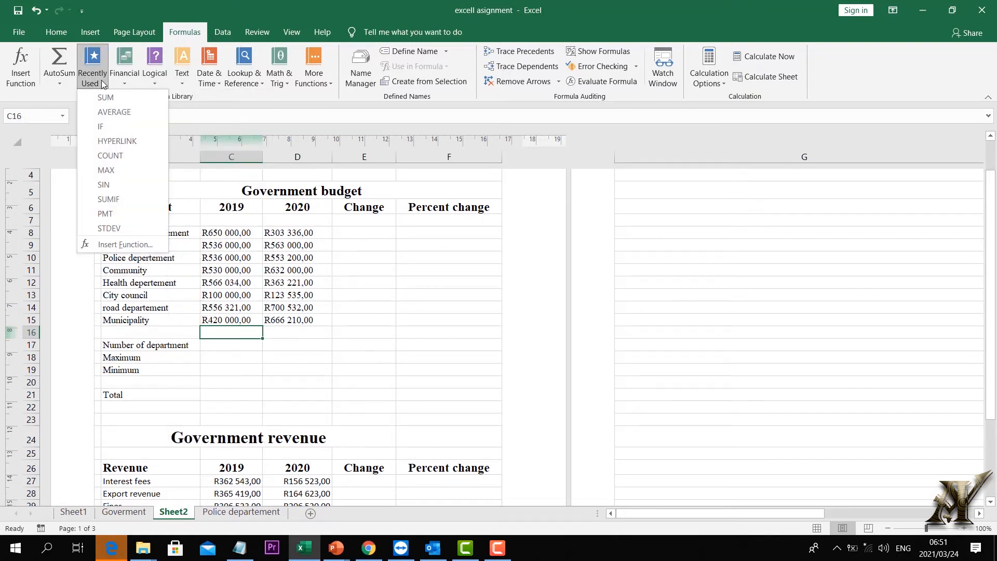
pyautogui.click(124, 82)
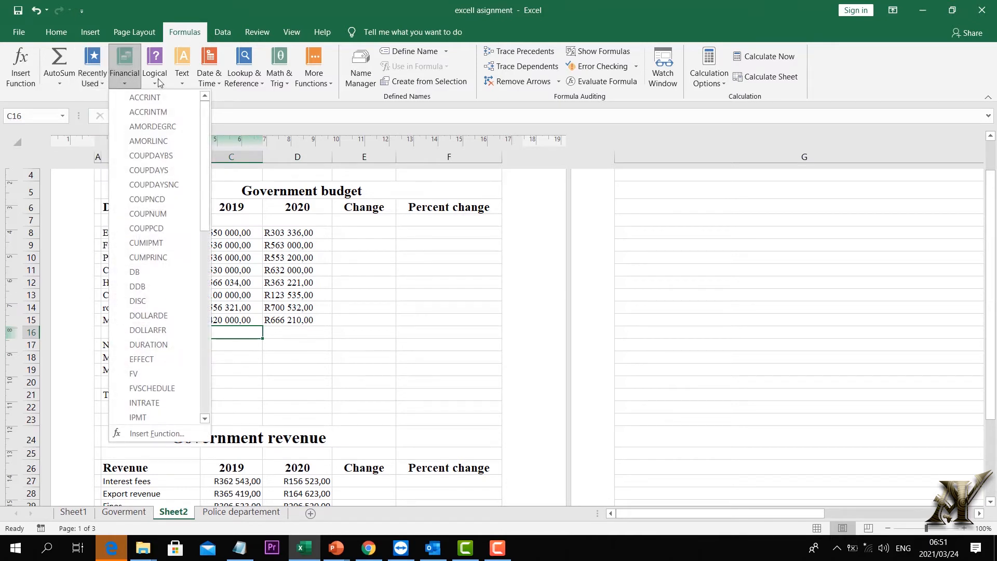
pyautogui.click(152, 83)
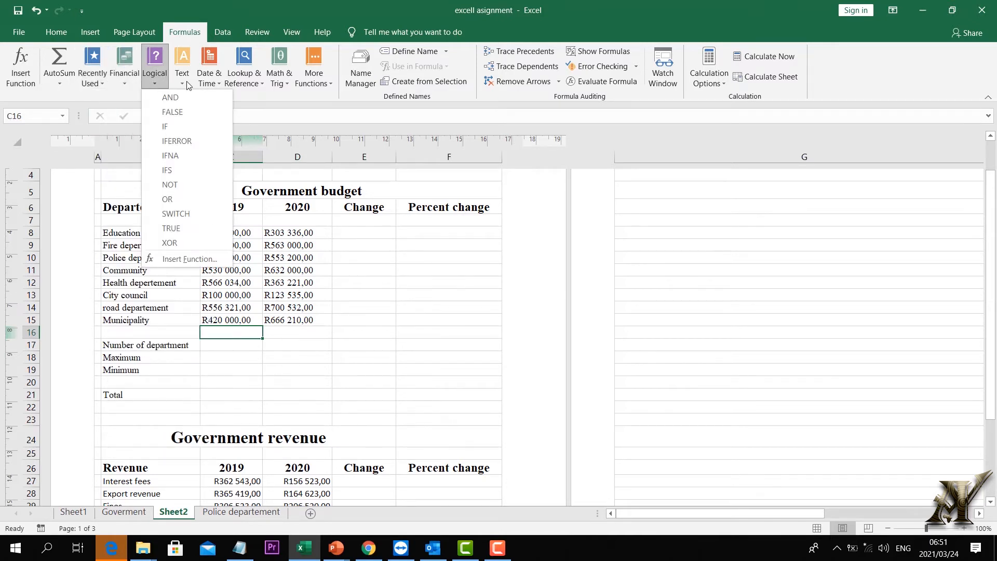
pyautogui.click(180, 84)
pyautogui.click(213, 85)
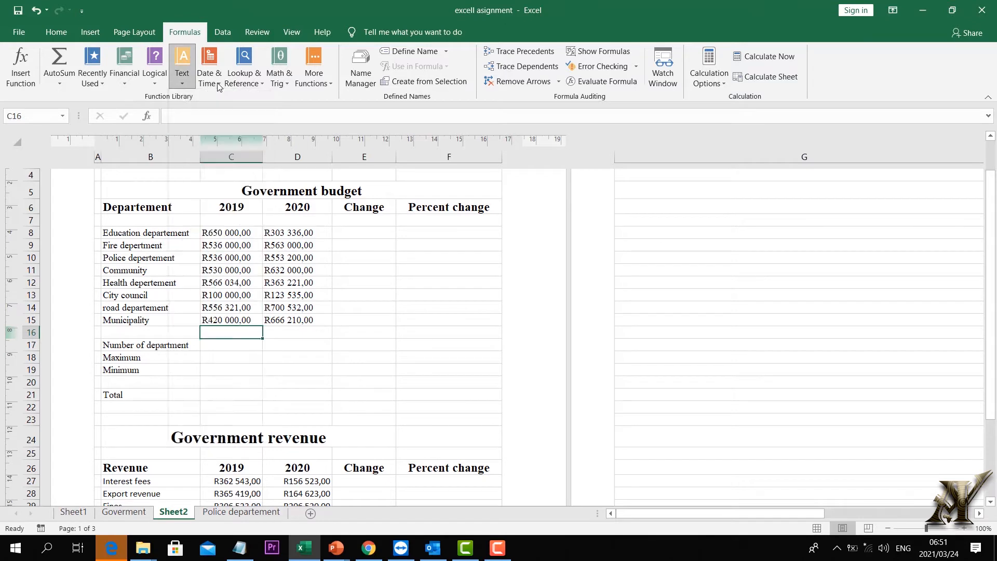
pyautogui.click(214, 86)
pyautogui.click(263, 87)
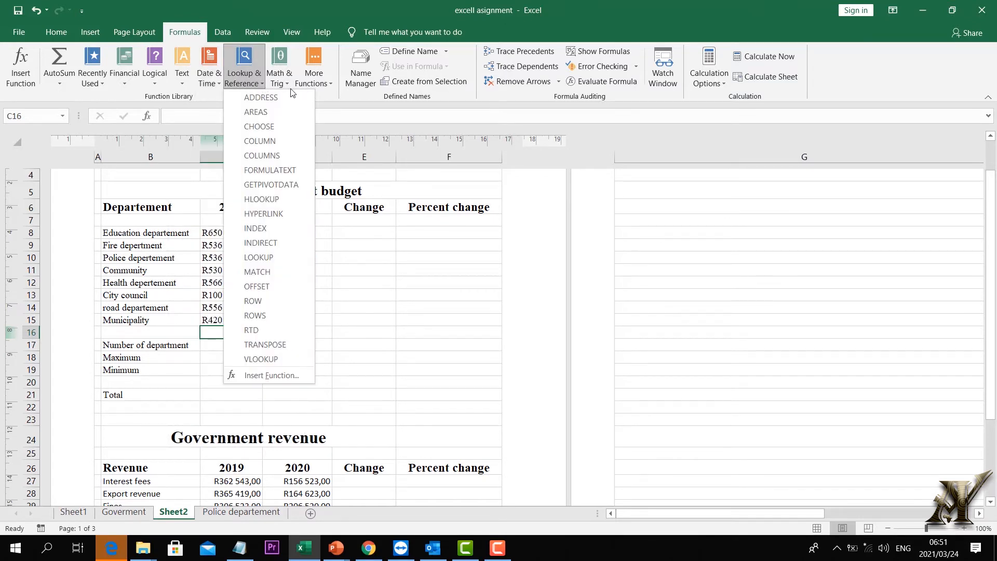
pyautogui.click(282, 82)
pyautogui.click(283, 83)
pyautogui.click(332, 87)
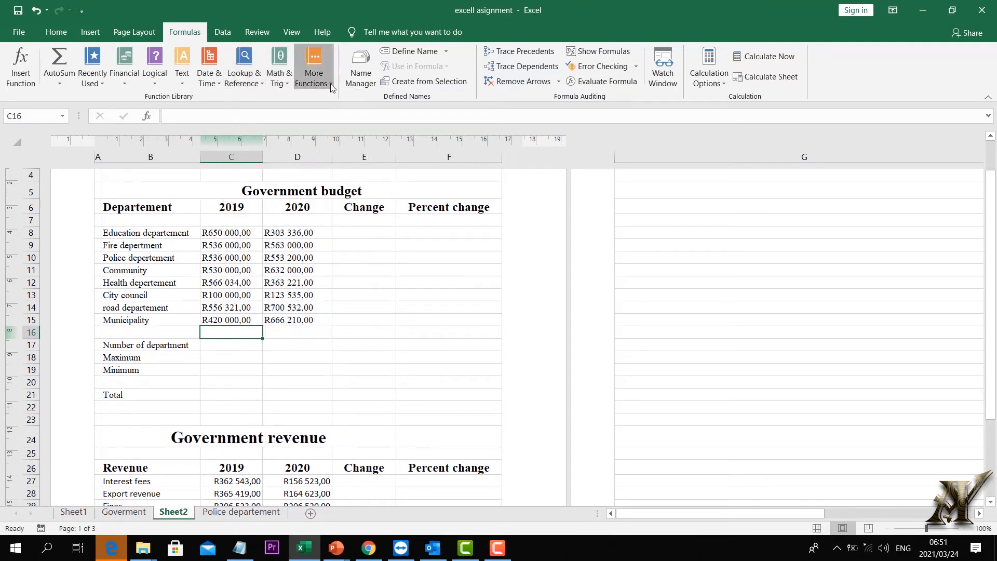
pyautogui.click(332, 87)
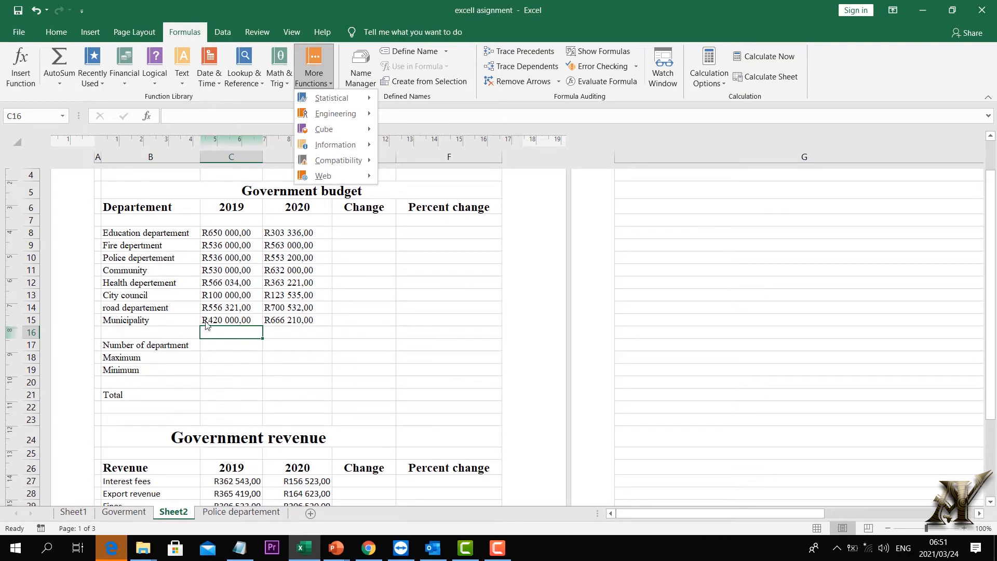
pyautogui.click(208, 346)
pyautogui.click(213, 395)
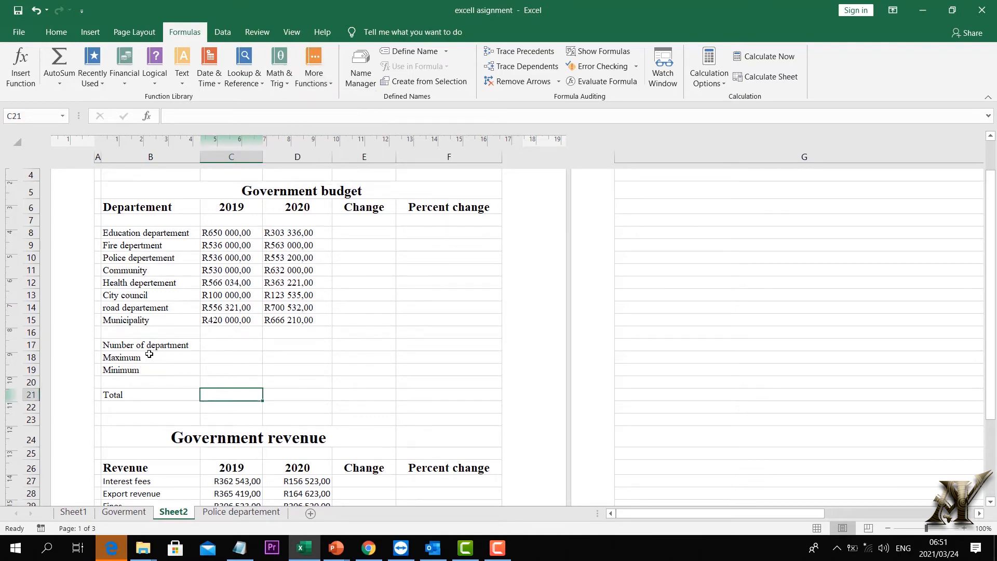
pyautogui.doubleClick(206, 345)
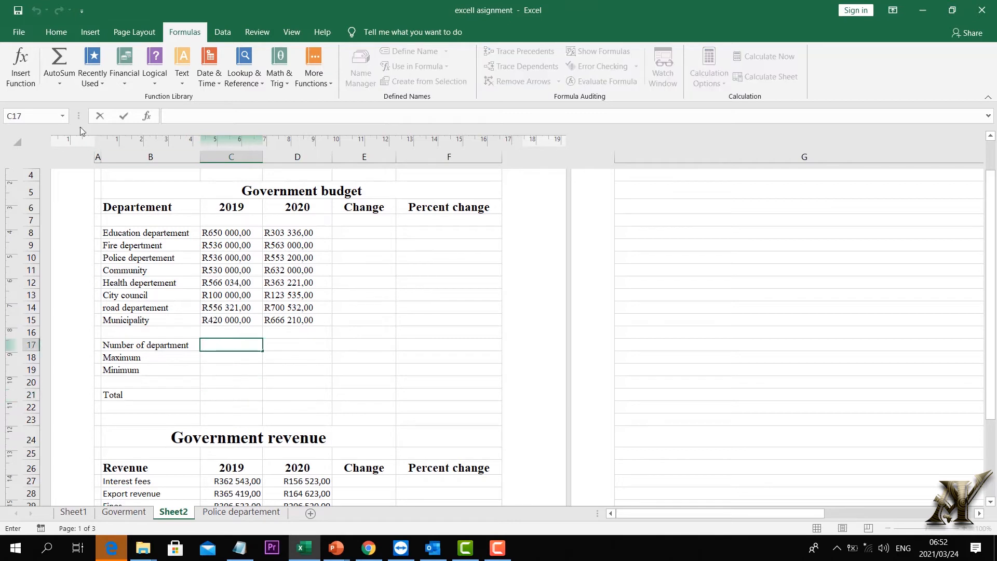
pyautogui.click(59, 78)
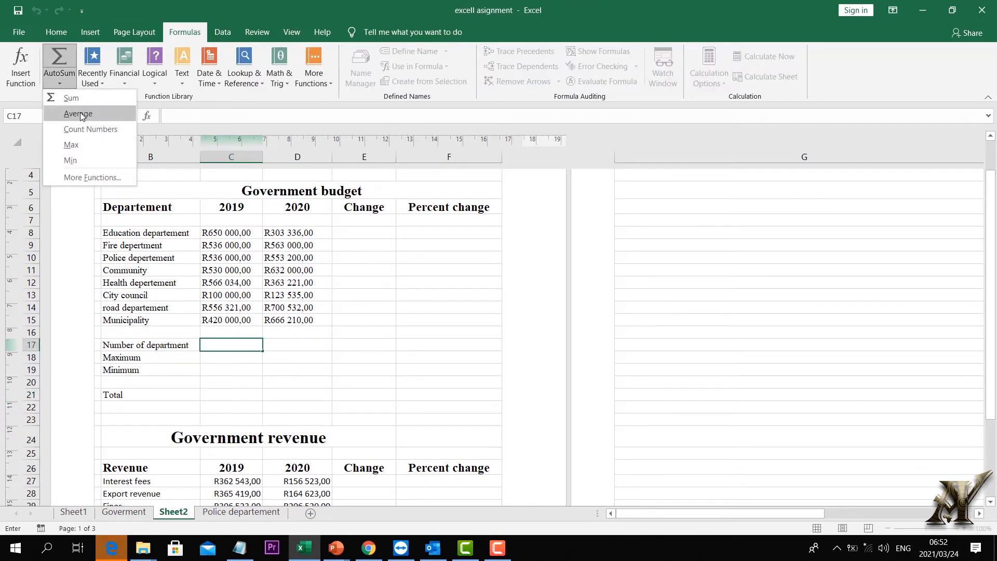
pyautogui.click(82, 114)
pyautogui.click(372, 408)
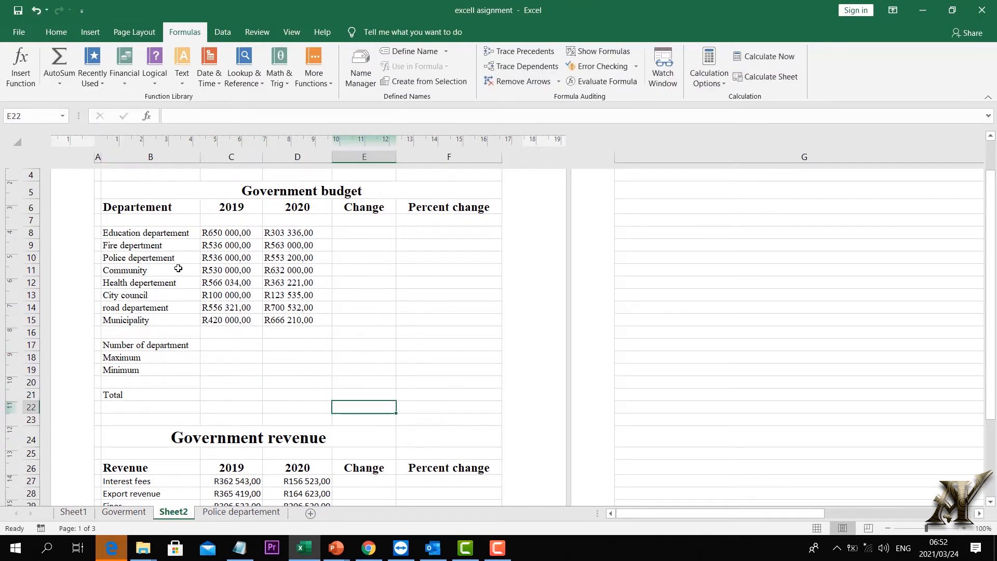
pyautogui.click(208, 330)
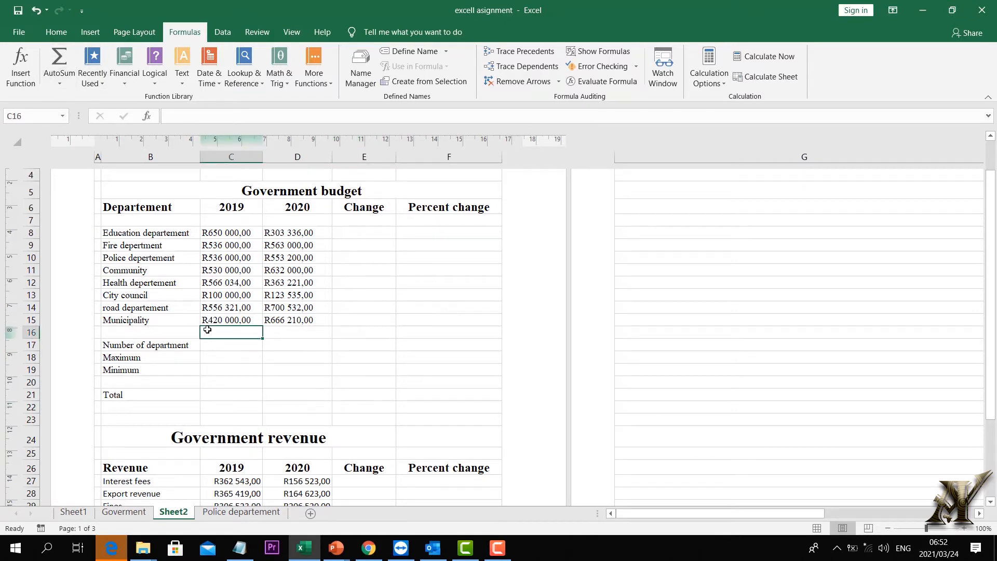
# Try an AutoSum SUM formula over C8:D8 in the Education department's Change cell, E8.
pyautogui.click(336, 233)
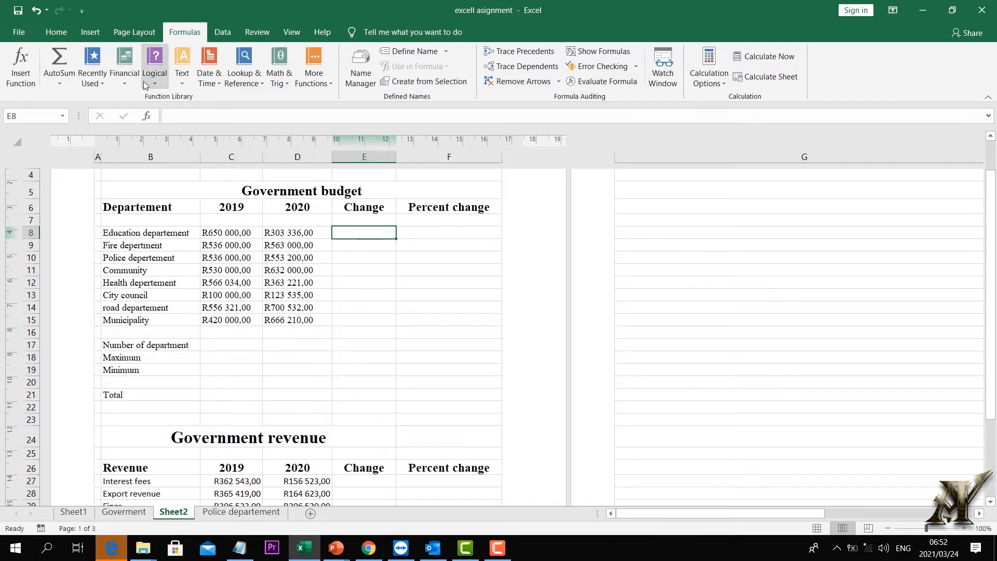
pyautogui.click(64, 86)
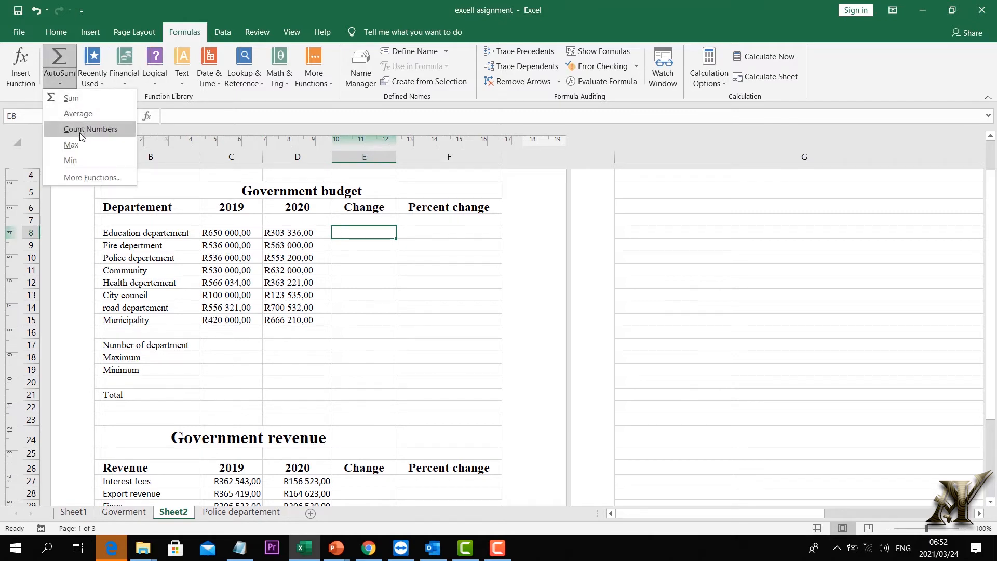
pyautogui.click(73, 102)
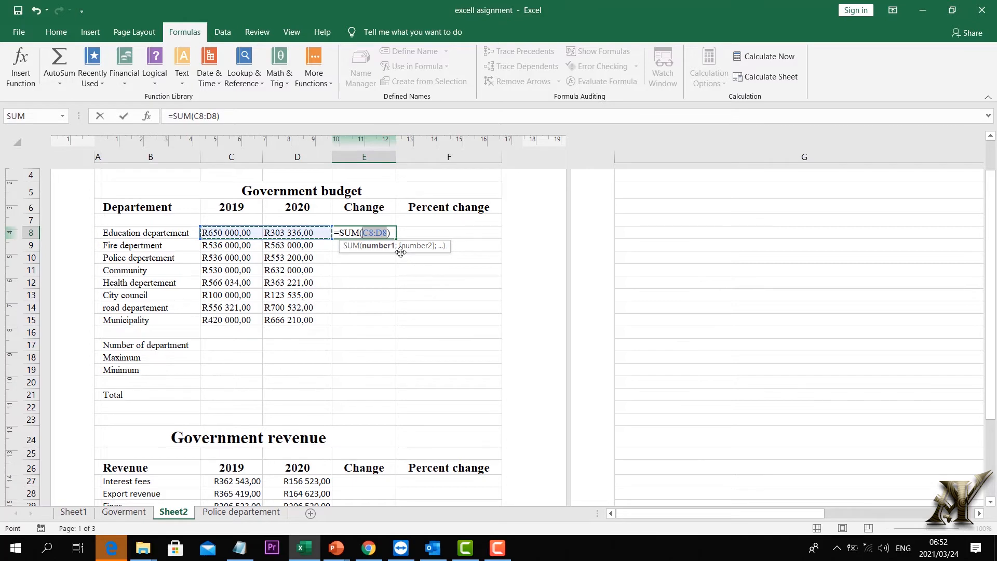
# Clear the SUM formula from E8, including its leftover closing parenthesis.
pyautogui.press('BackSpace')
pyautogui.press('BackSpace')
pyautogui.press('BackSpace')
pyautogui.press('BackSpace')
pyautogui.press('BackSpace')
pyautogui.press('BackSpace')
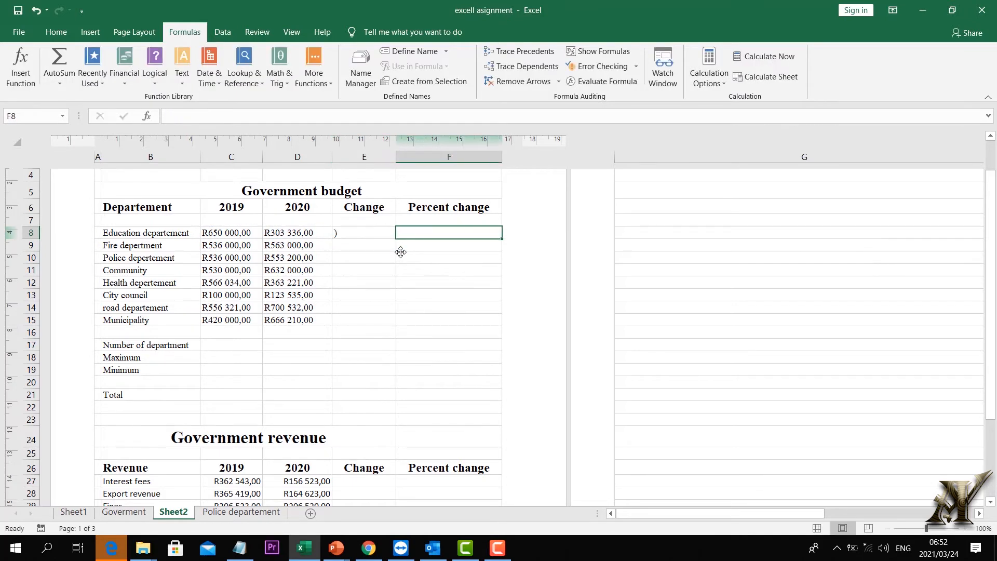
pyautogui.click(365, 233)
pyautogui.press('BackSpace')
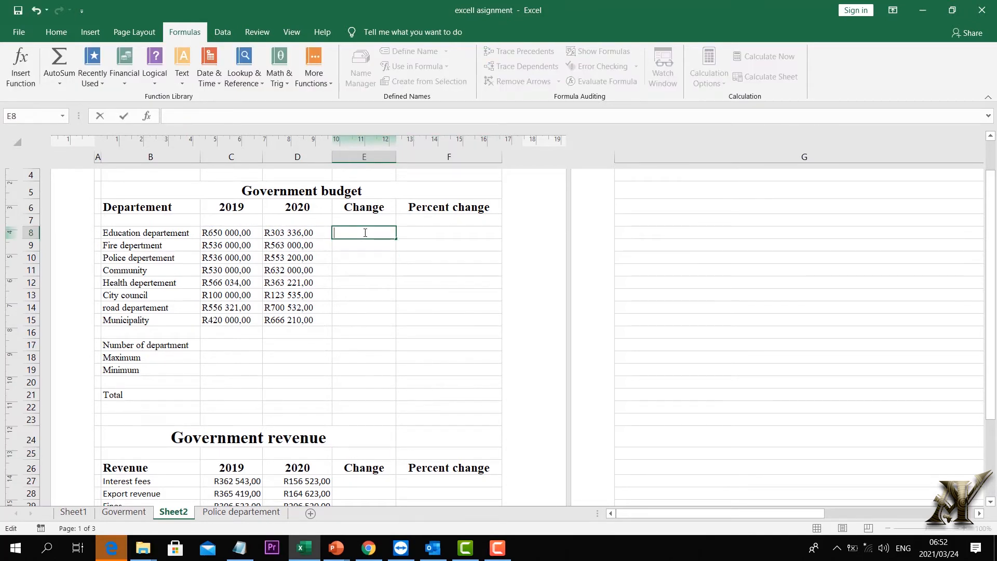
pyautogui.click(421, 232)
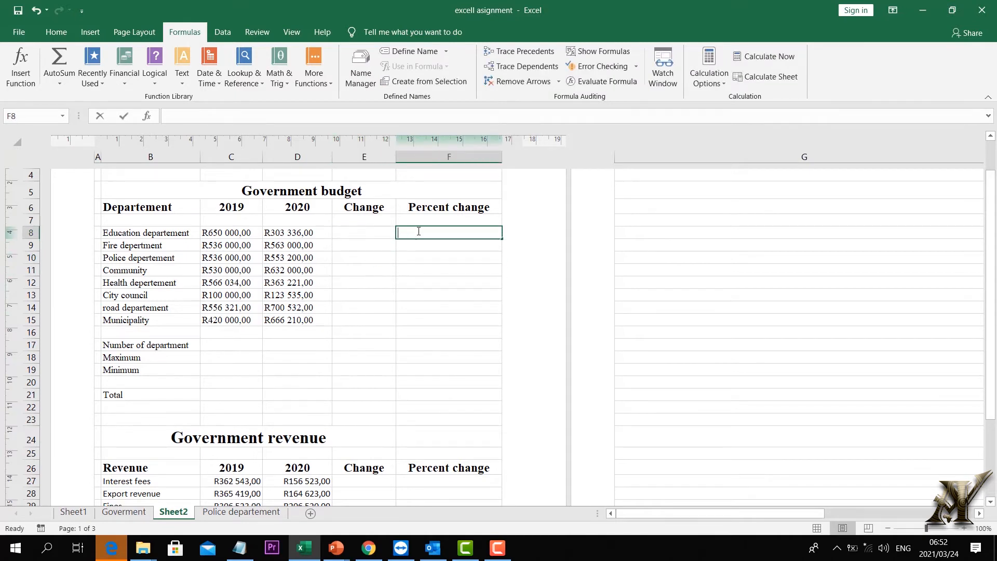
pyautogui.click(27, 57)
pyautogui.click(59, 80)
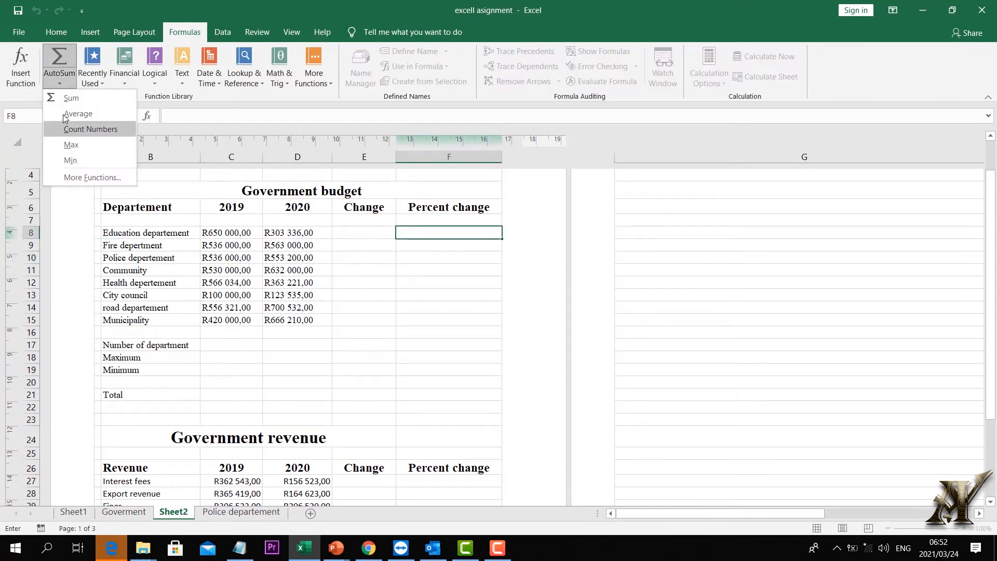
pyautogui.click(317, 236)
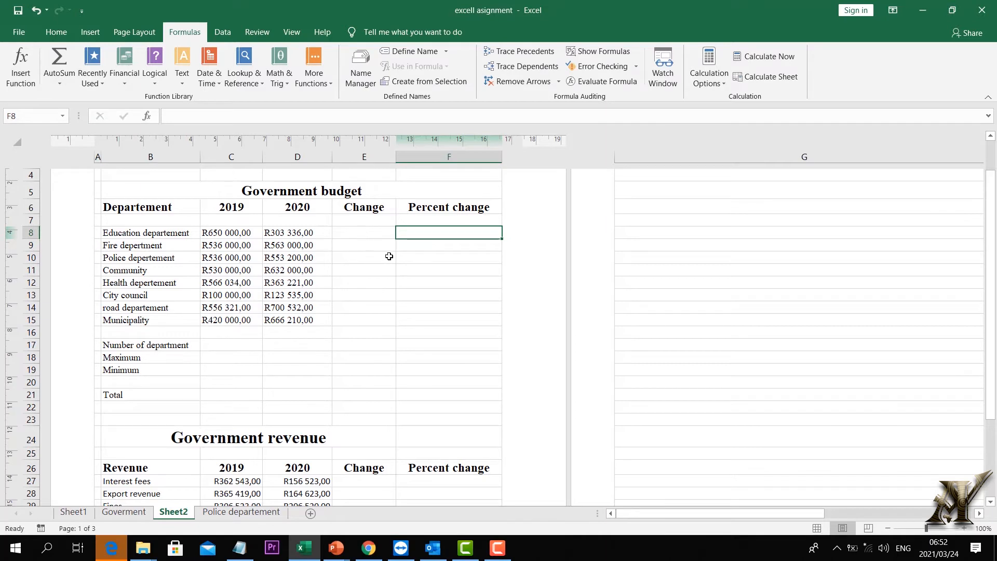
pyautogui.click(403, 291)
pyautogui.click(352, 232)
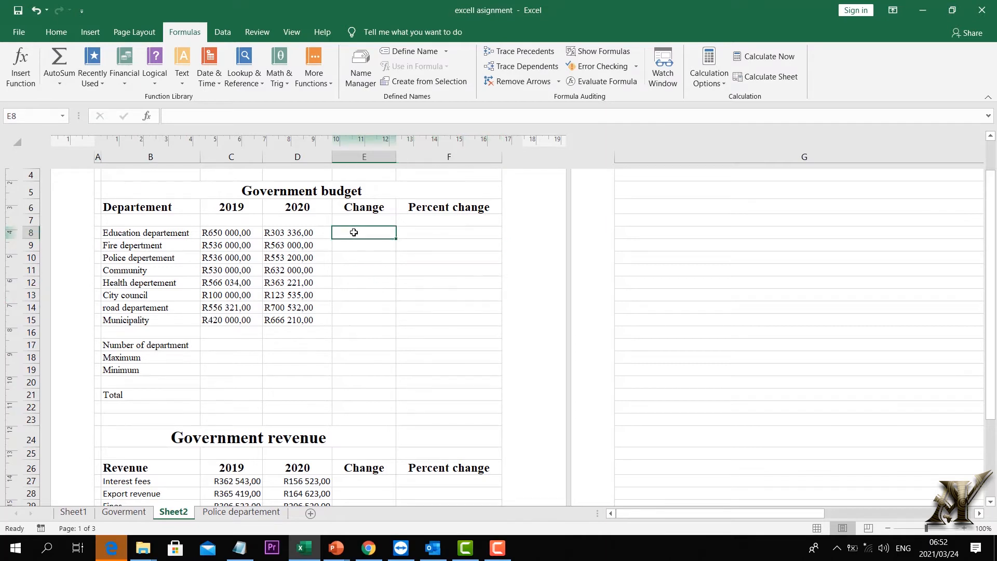
pyautogui.click(234, 331)
pyautogui.click(278, 331)
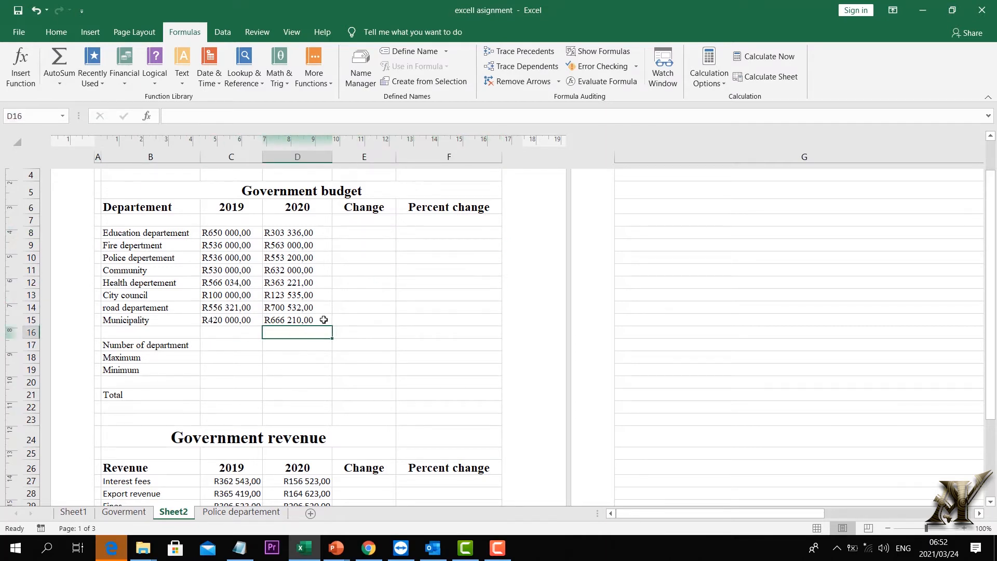
pyautogui.click(359, 306)
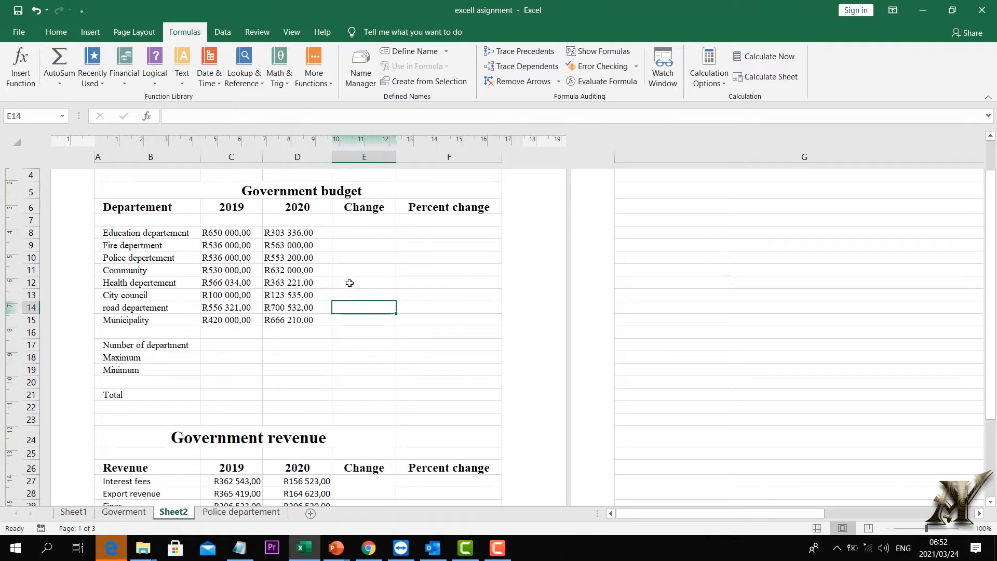
pyautogui.click(364, 280)
pyautogui.click(424, 284)
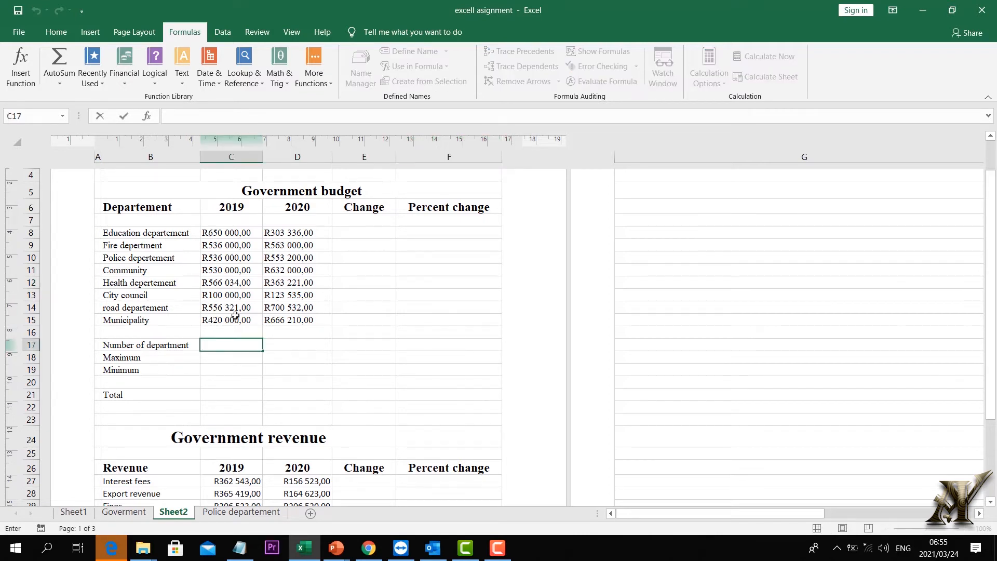
# Start a COUNT formula in the Number of department cell, C17.
pyautogui.write('=c')
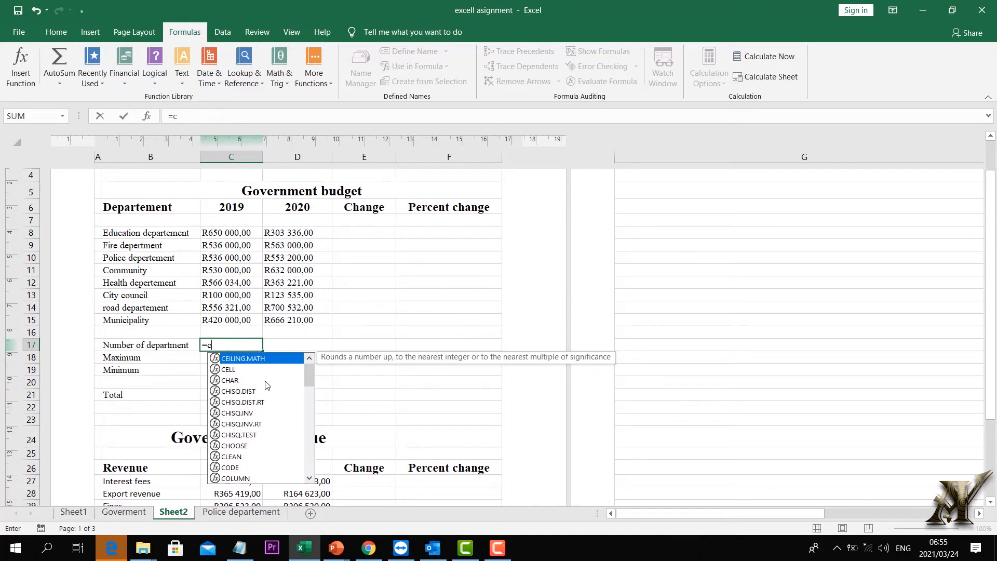
pyautogui.scroll(-3, 265, 390)
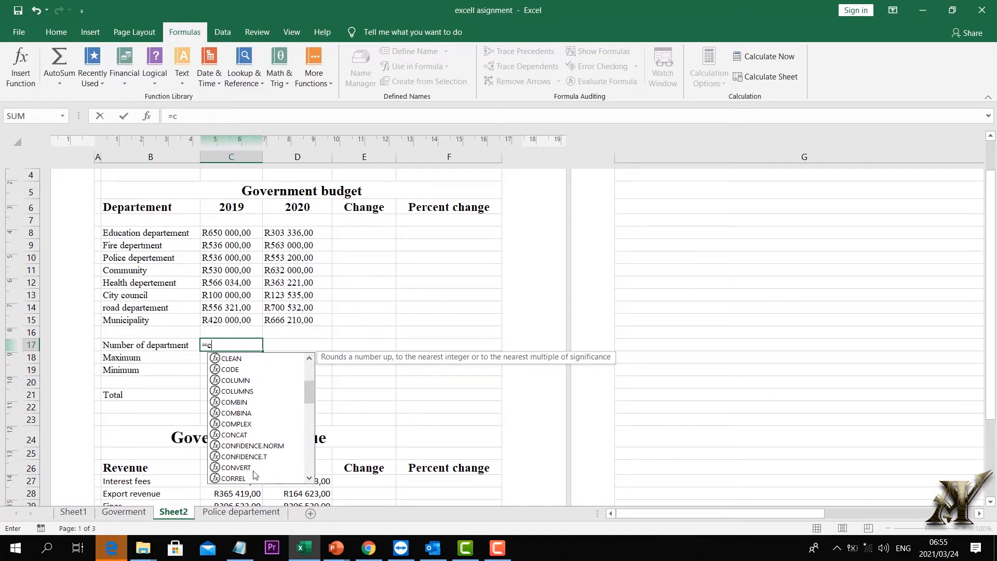
pyautogui.scroll(-1, 256, 473)
pyautogui.scroll(-2, 237, 446)
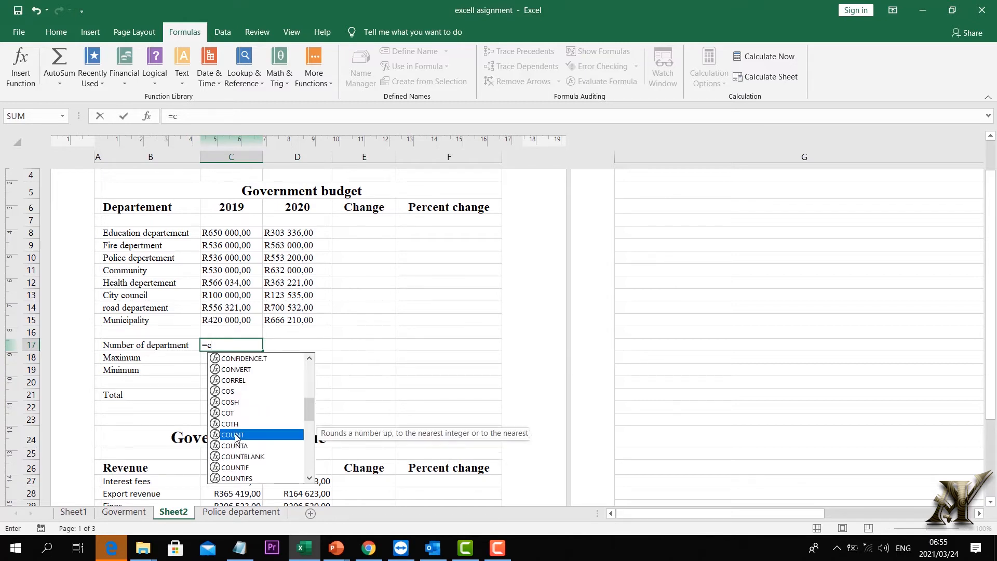
pyautogui.doubleClick(234, 434)
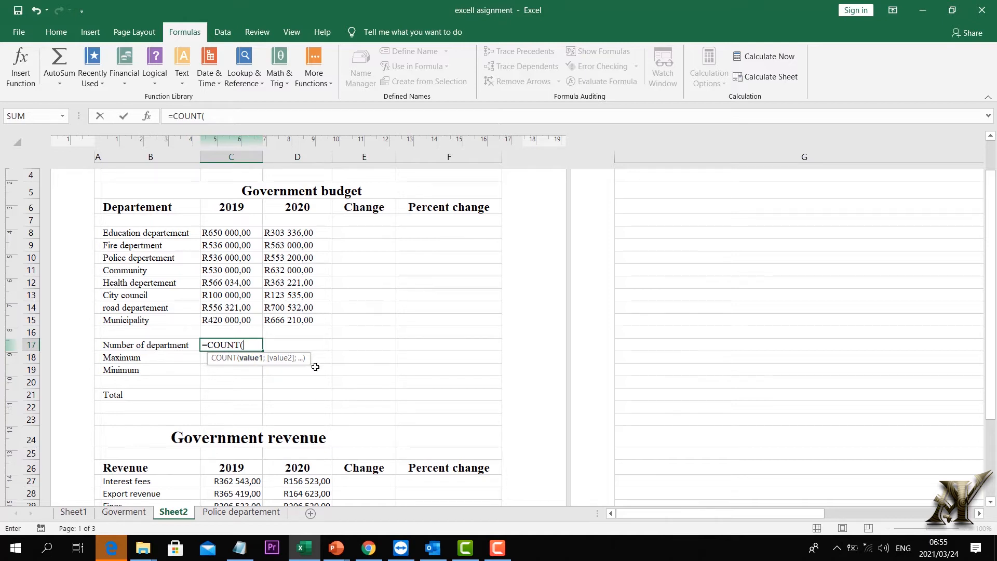
# Complete the COUNT formula in C17 with the 2019 amounts C8, C9, C10, C11, C12, C13, C14 and C15 as separate arguments.
pyautogui.click(223, 234)
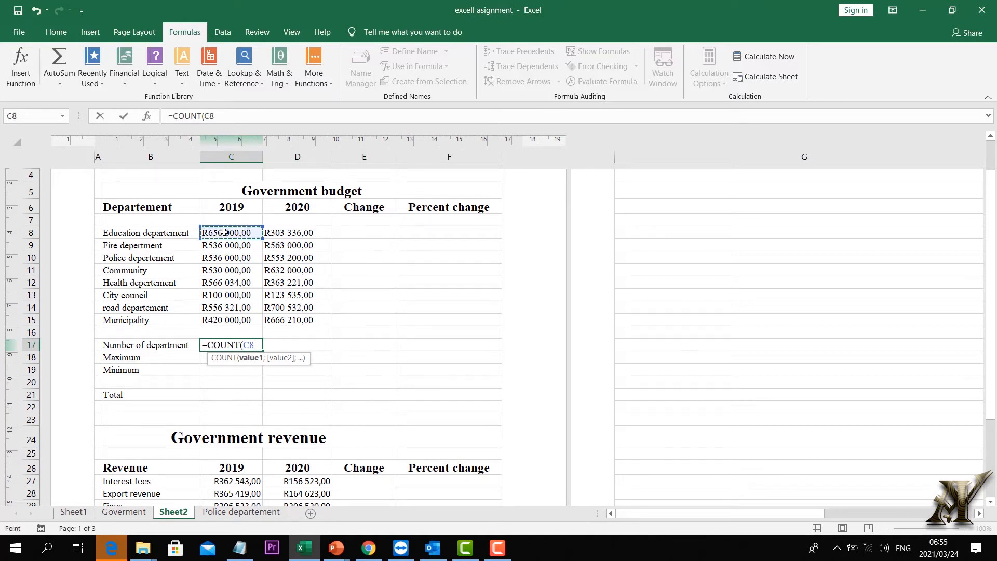
pyautogui.write(';')
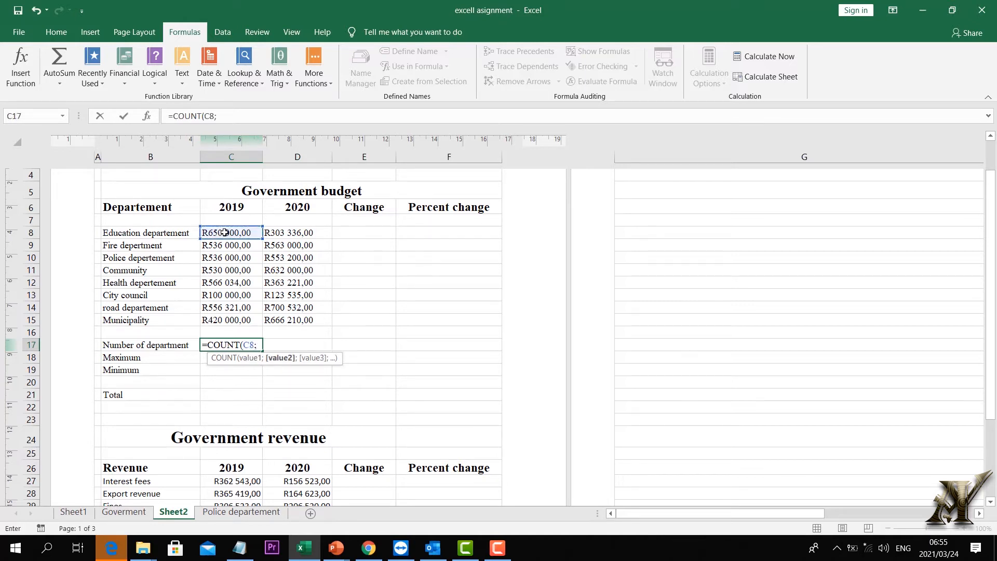
pyautogui.click(222, 246)
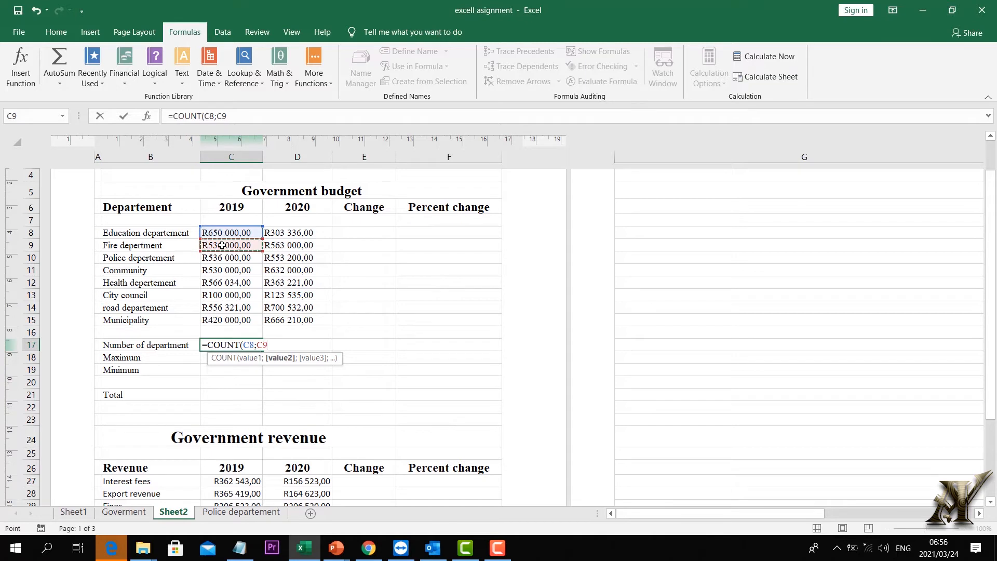
pyautogui.write(';')
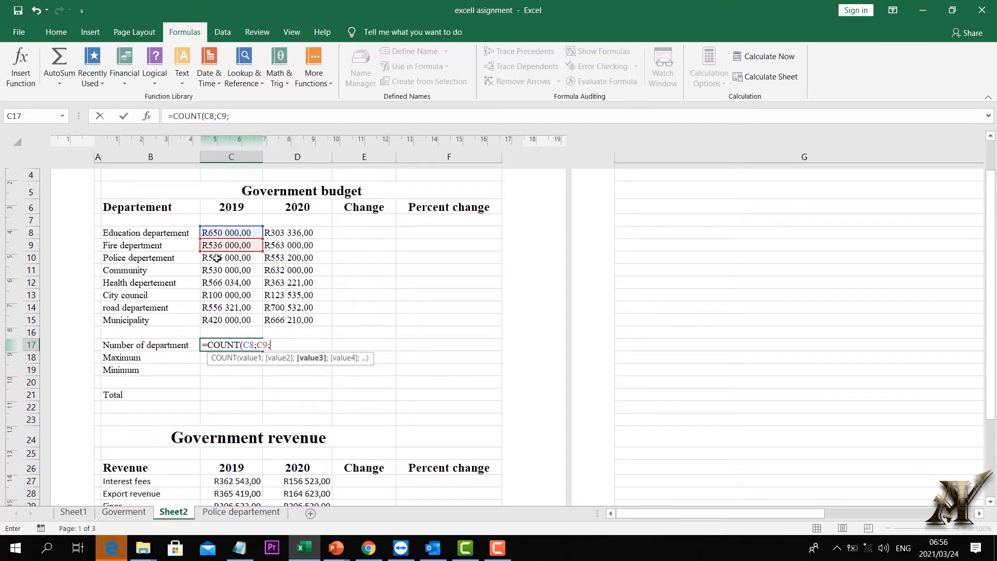
pyautogui.click(214, 256)
pyautogui.write(';')
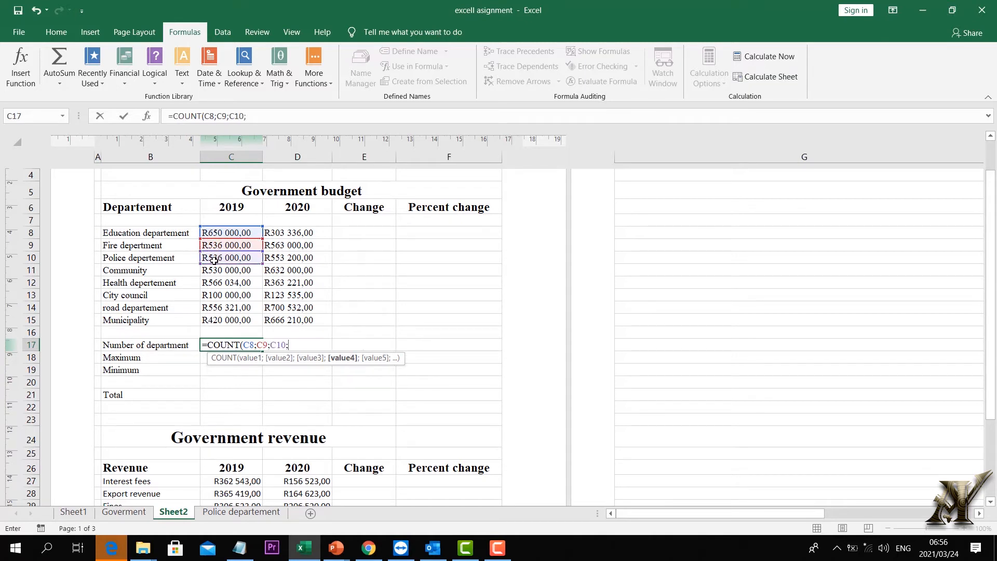
pyautogui.click(221, 270)
pyautogui.write(';')
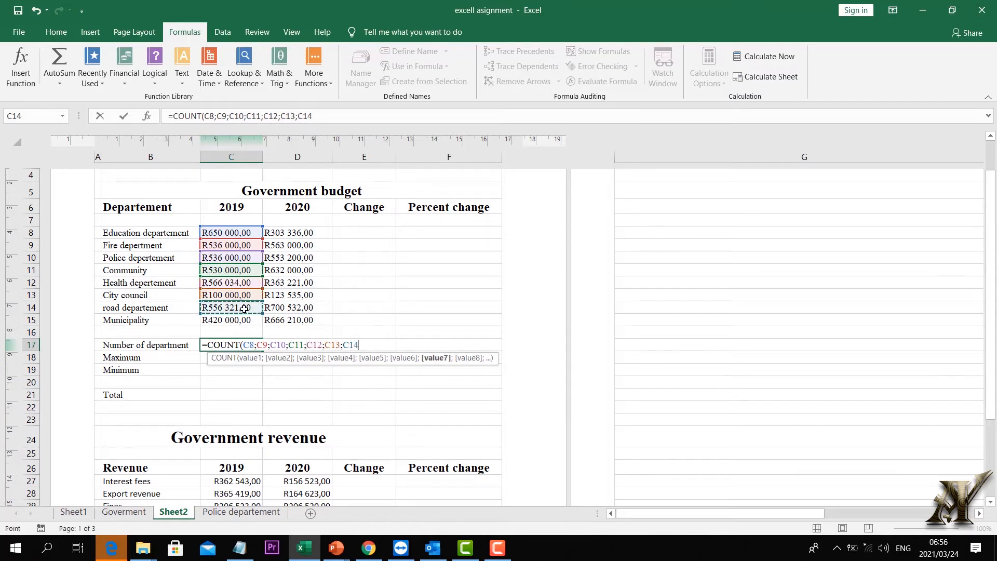
pyautogui.write(';')
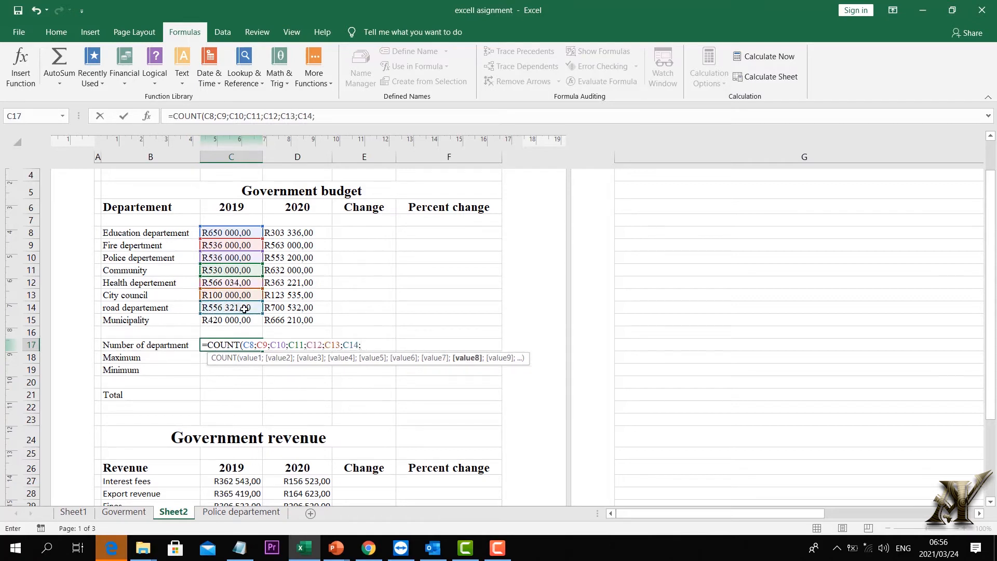
pyautogui.click(238, 322)
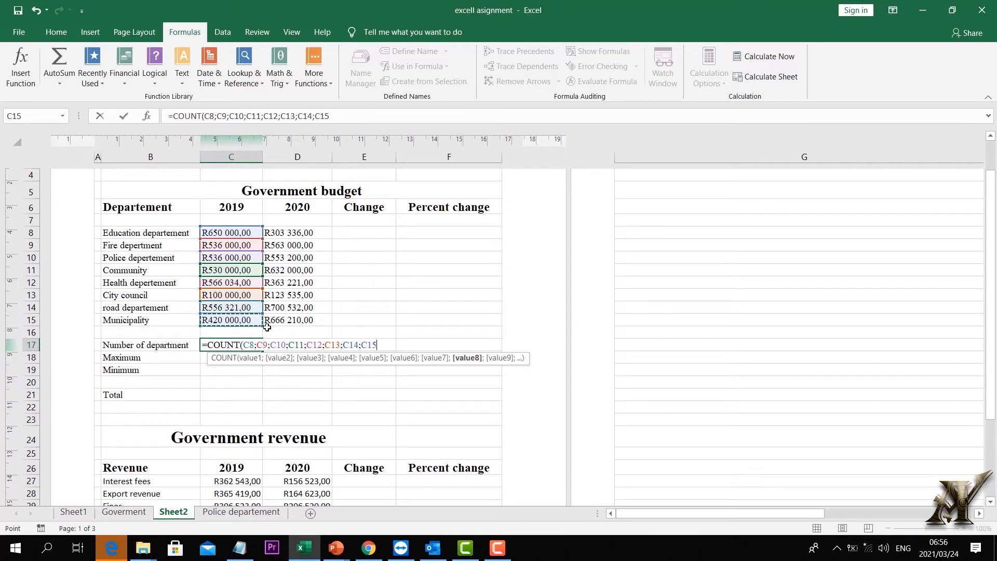
pyautogui.write(')')
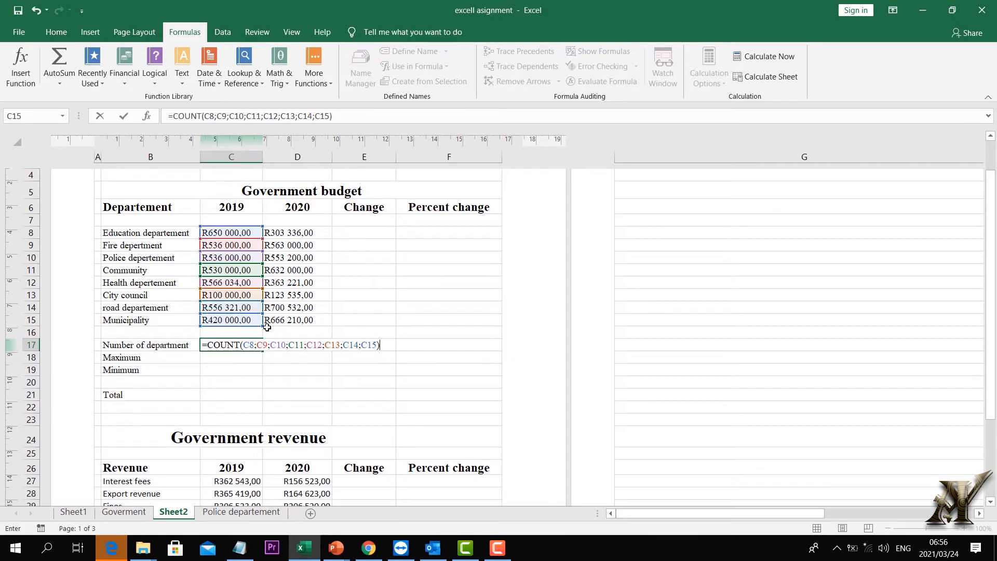
pyautogui.press('Return')
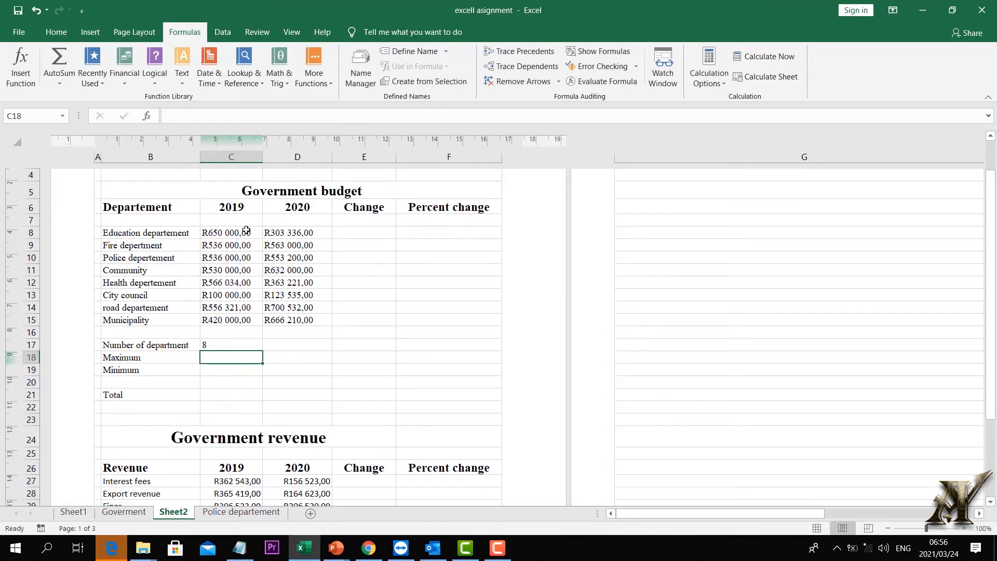
# Remove the C15 reference from the COUNT formula in C17.
pyautogui.doubleClick(227, 344)
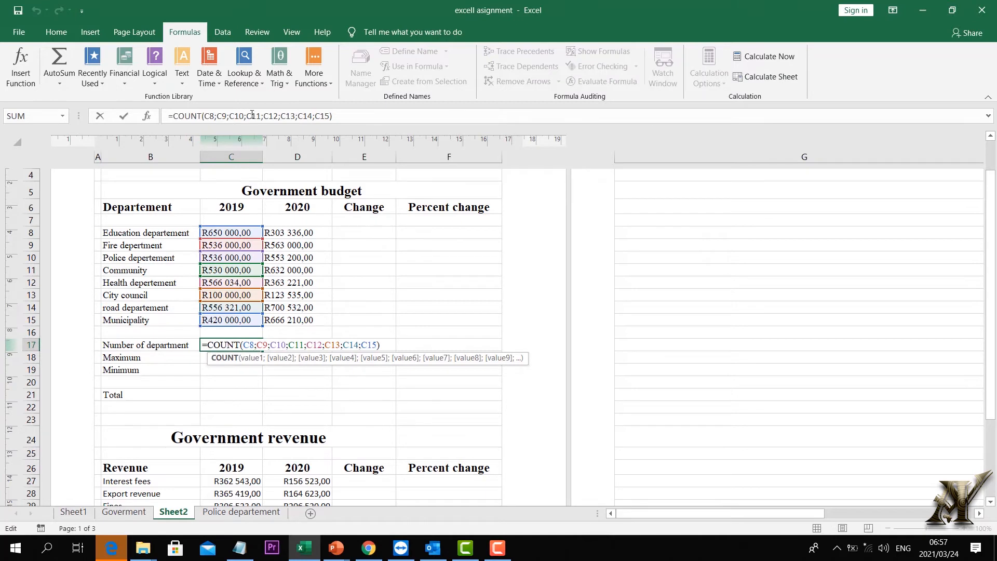
pyautogui.click(378, 345)
pyautogui.press('BackSpace')
pyautogui.press('BackSpace')
pyautogui.press('BackSpace')
pyautogui.press('BackSpace')
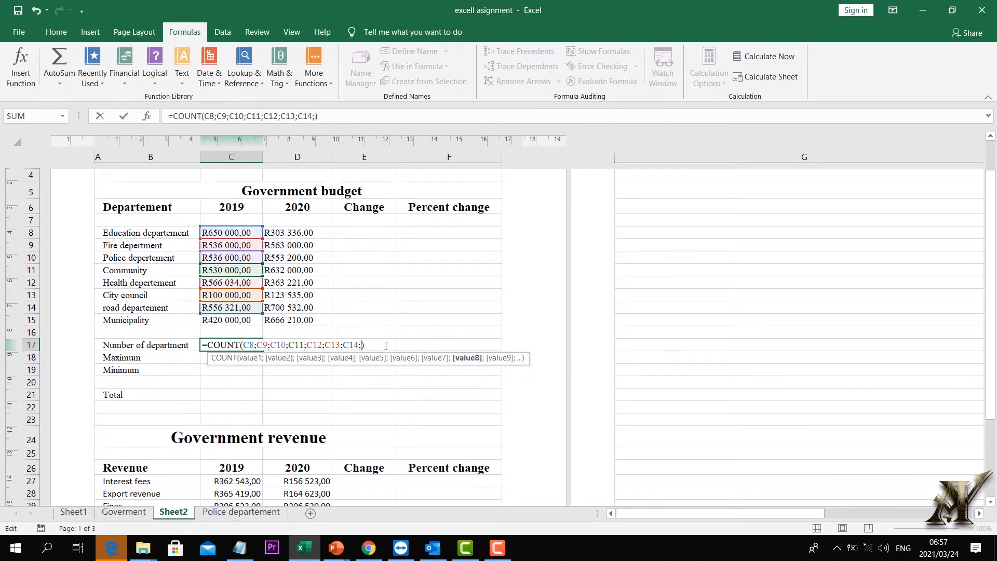
pyautogui.press('Return')
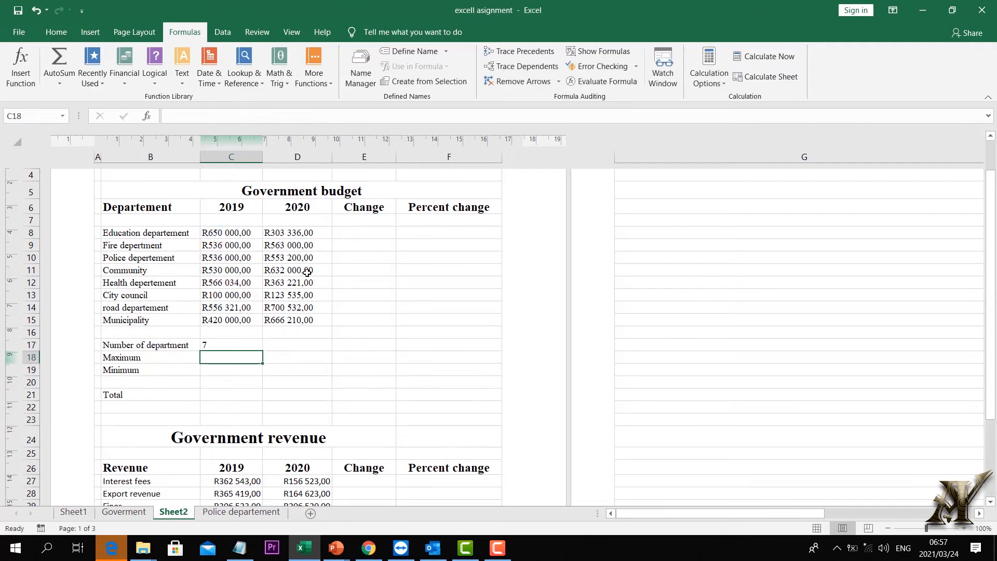
pyautogui.moveTo(363, 399); pyautogui.dragTo(368, 387)
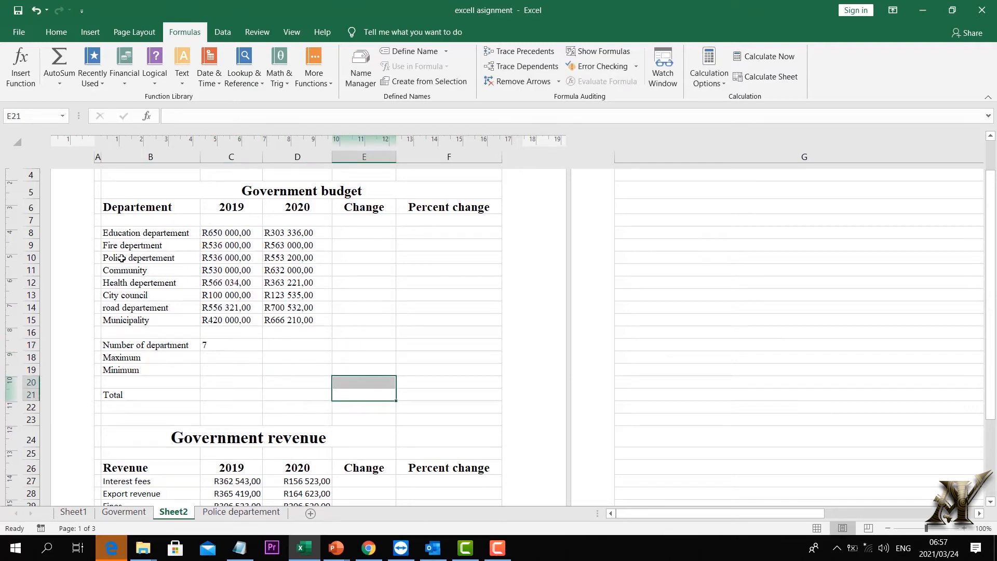
# Add C15 back as the last argument of the COUNT formula in C17.
pyautogui.doubleClick(211, 344)
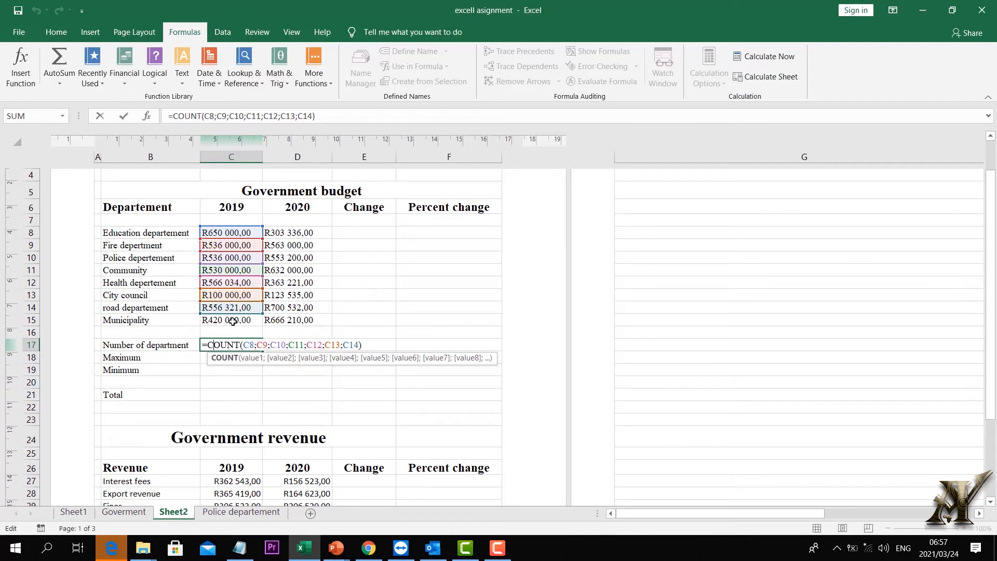
pyautogui.click(360, 341)
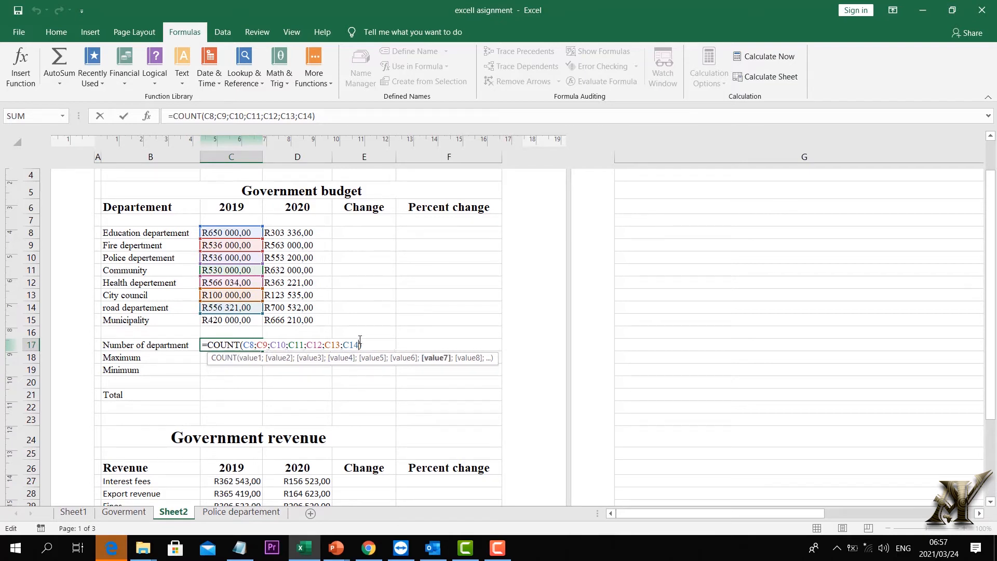
pyautogui.click(311, 116)
pyautogui.write(';')
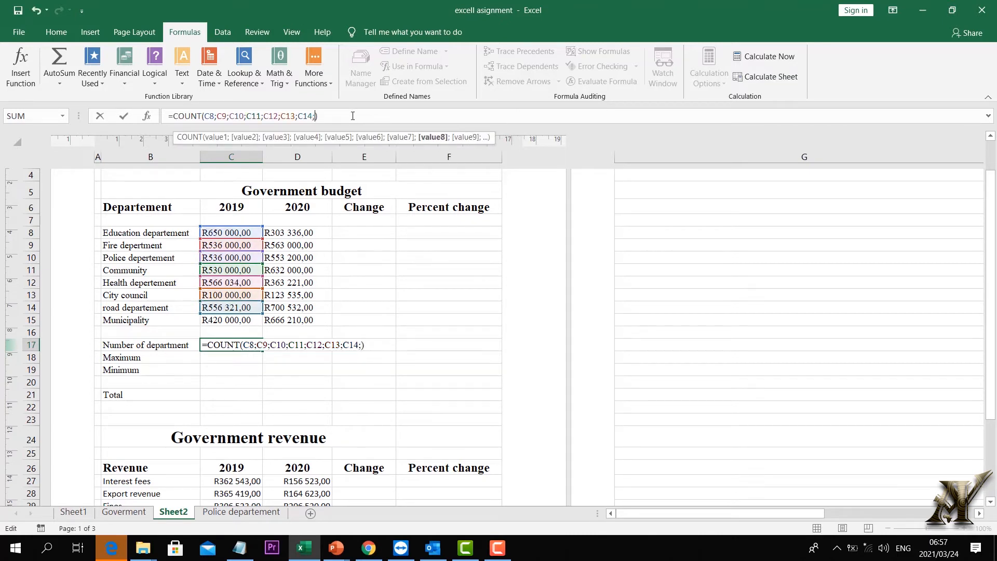
pyautogui.write('c')
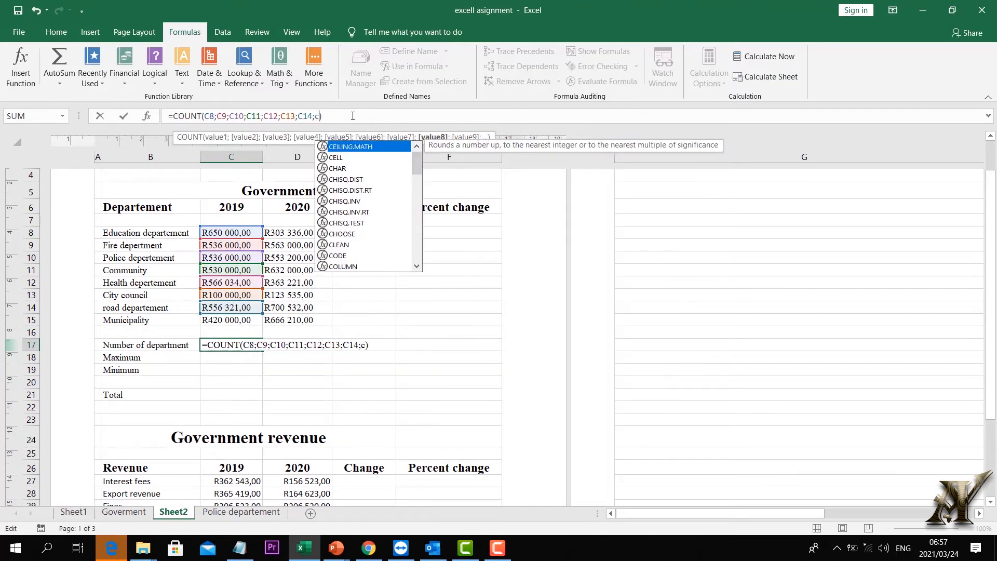
pyautogui.write('15')
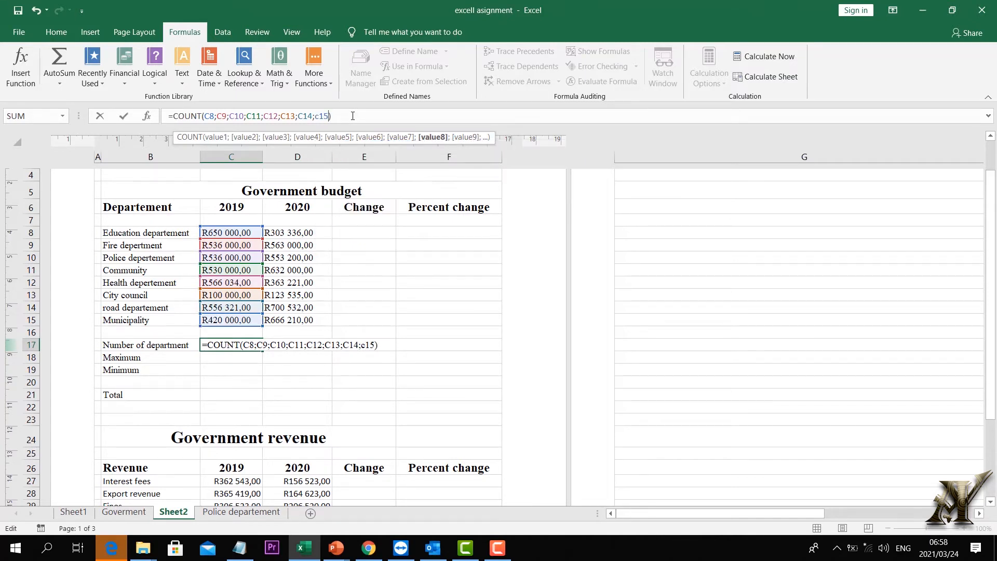
pyautogui.press('Return')
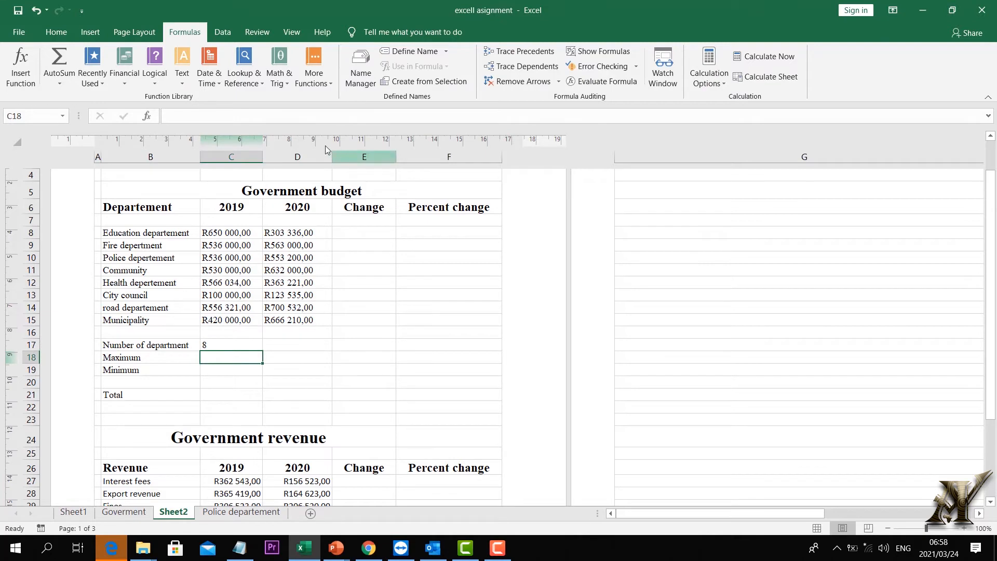
# Reduce the COUNT formula in C17 to its C8 reference and add a colon to begin a range.
pyautogui.doubleClick(221, 344)
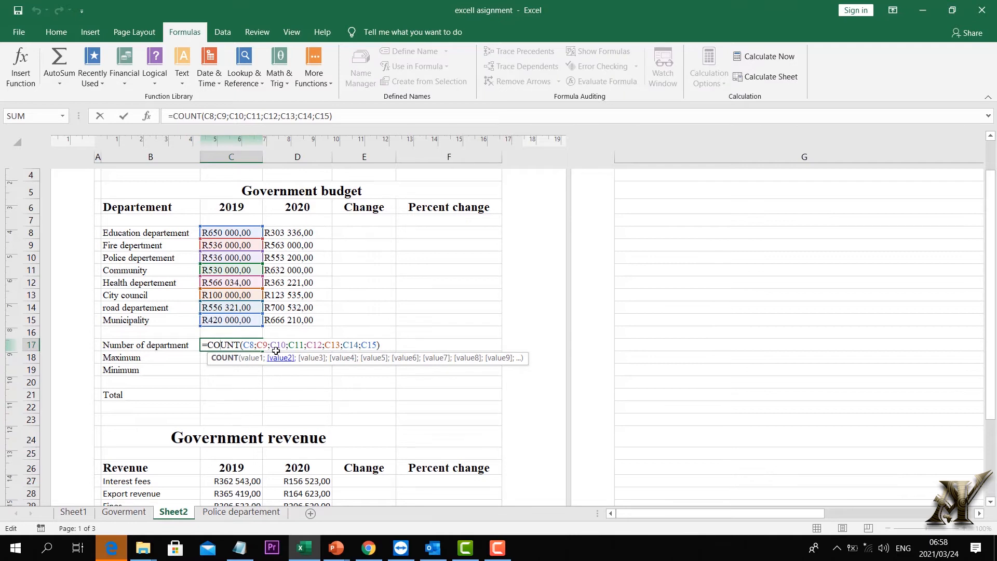
pyautogui.moveTo(258, 346); pyautogui.dragTo(383, 334)
pyautogui.press('BackSpace')
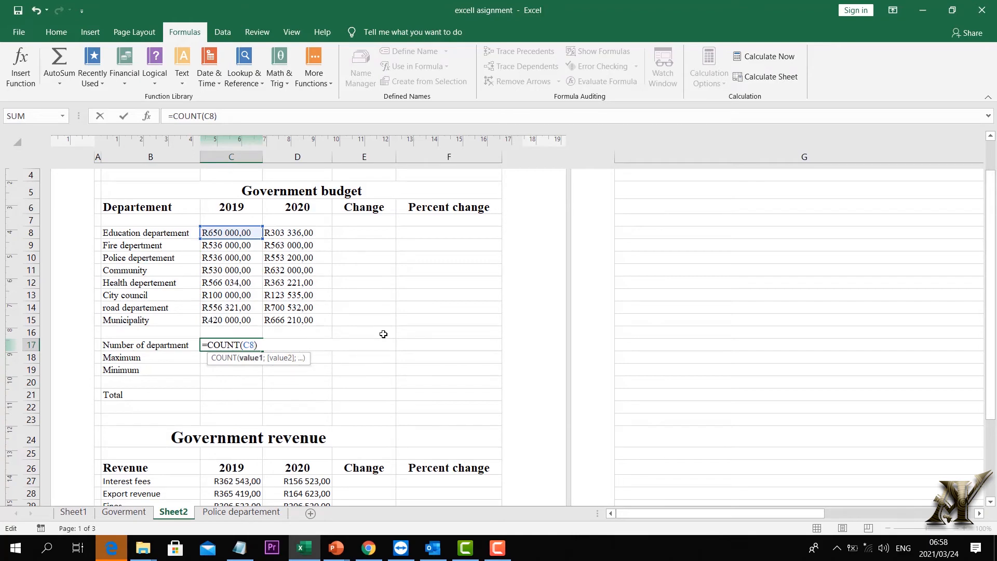
pyautogui.write(';')
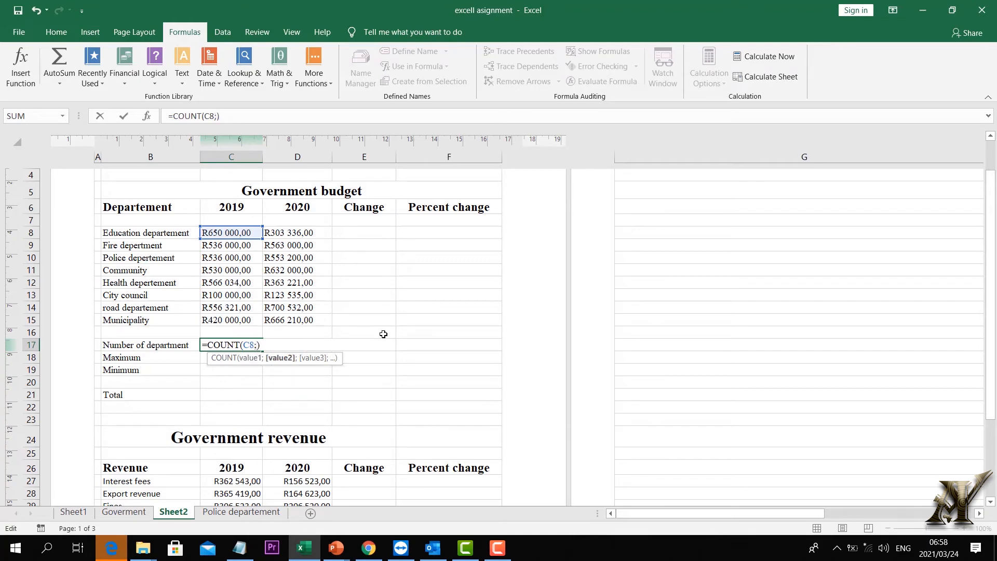
pyautogui.press('BackSpace')
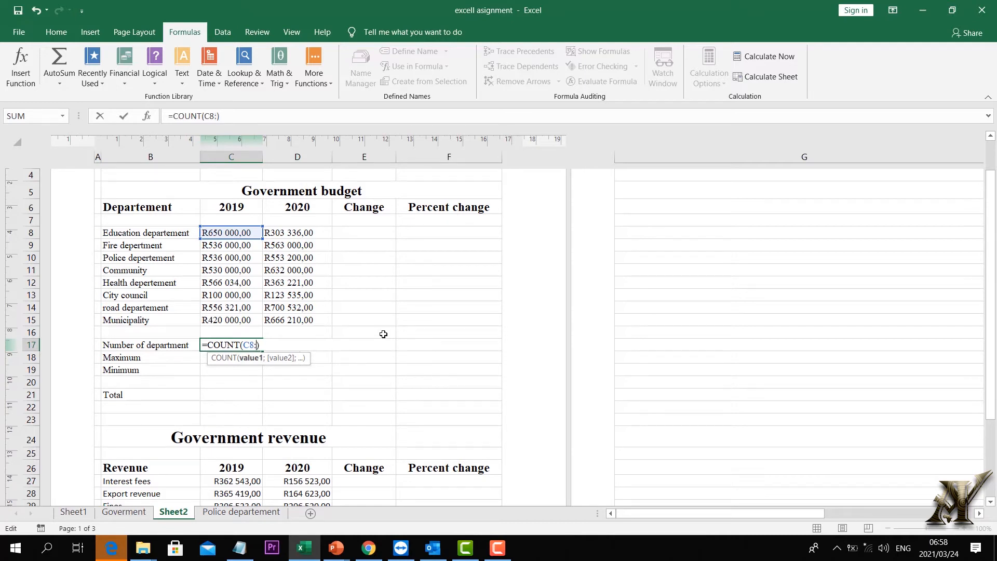
pyautogui.write(':')
# Try C15 and C12 as the end of the COUNT range in C17, leaving only C8 and the colon.
pyautogui.click(230, 317)
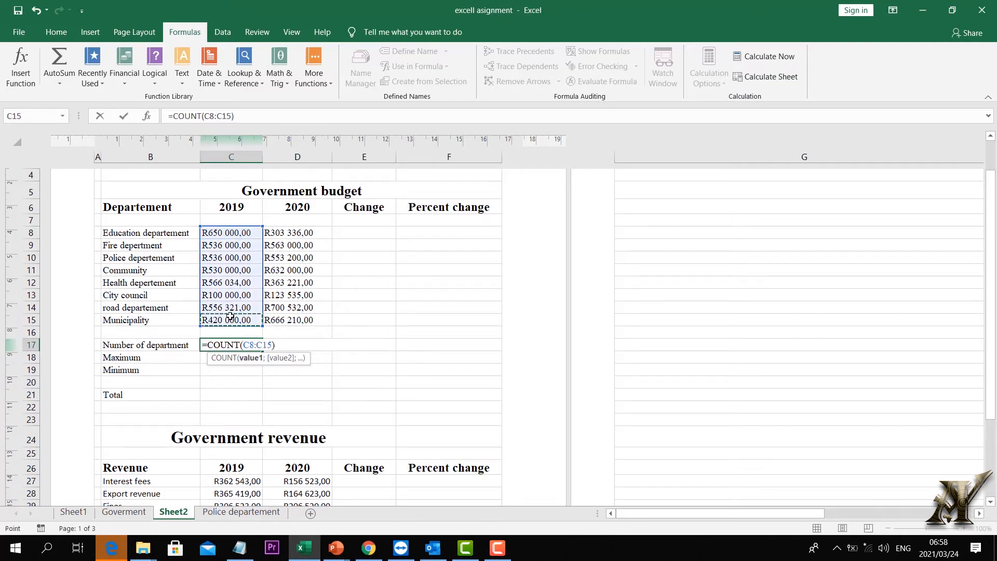
pyautogui.keyDown('shift'); pyautogui.click(238, 282); pyautogui.keyUp('shift')
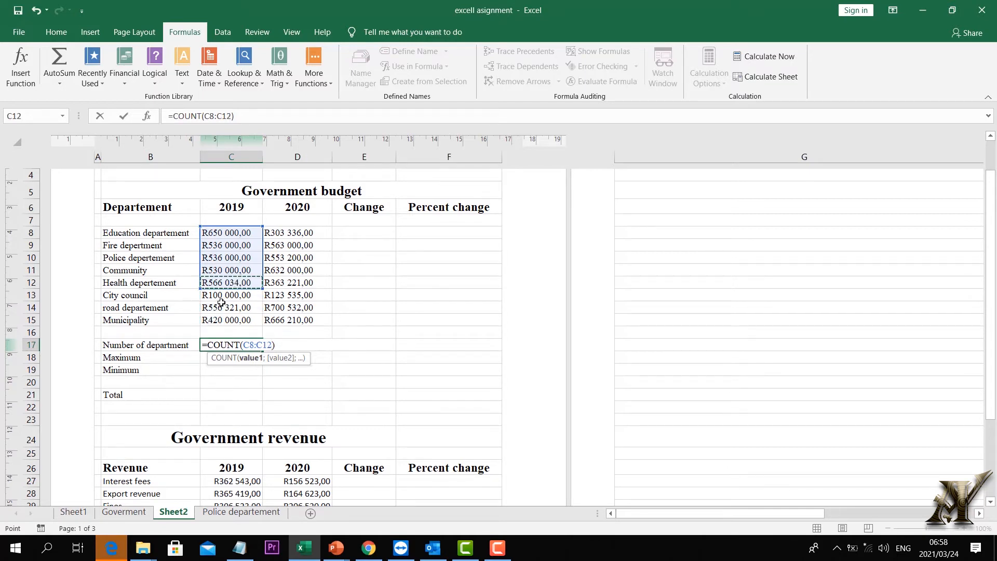
pyautogui.click(228, 323)
pyautogui.press('BackSpace')
pyautogui.press('BackSpace')
pyautogui.press('BackSpace')
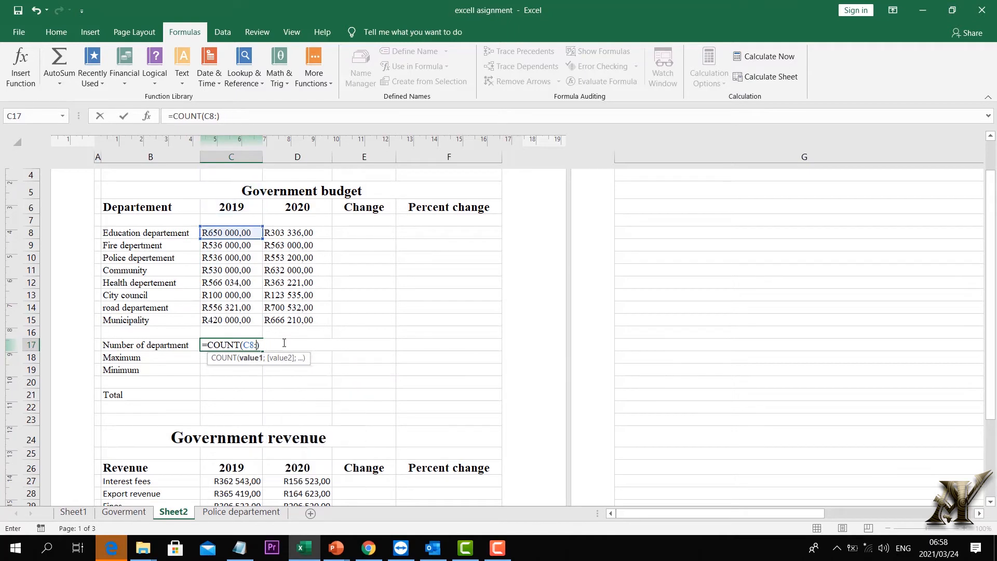
# Finish the COUNT formula in C17 with the range C8:C15.
pyautogui.write('c')
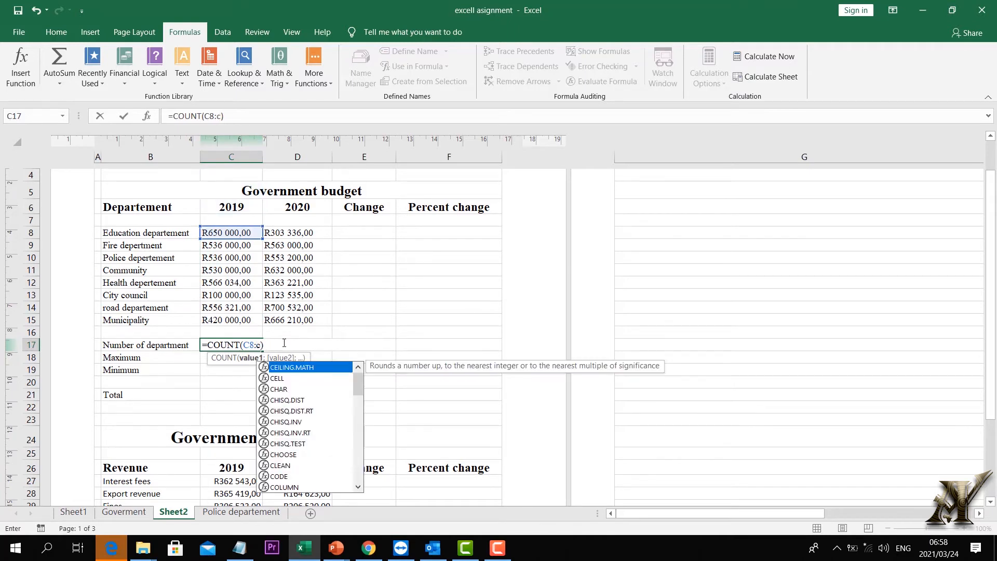
pyautogui.write('15')
pyautogui.press('Return')
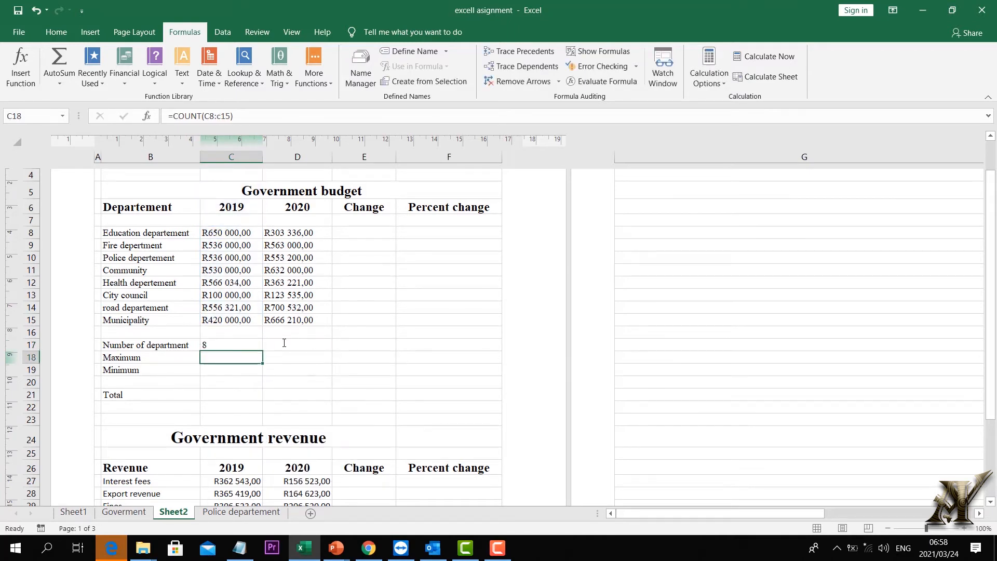
# Start a MAX formula in C18 for the 2019 budget's Maximum row.
pyautogui.click(283, 336)
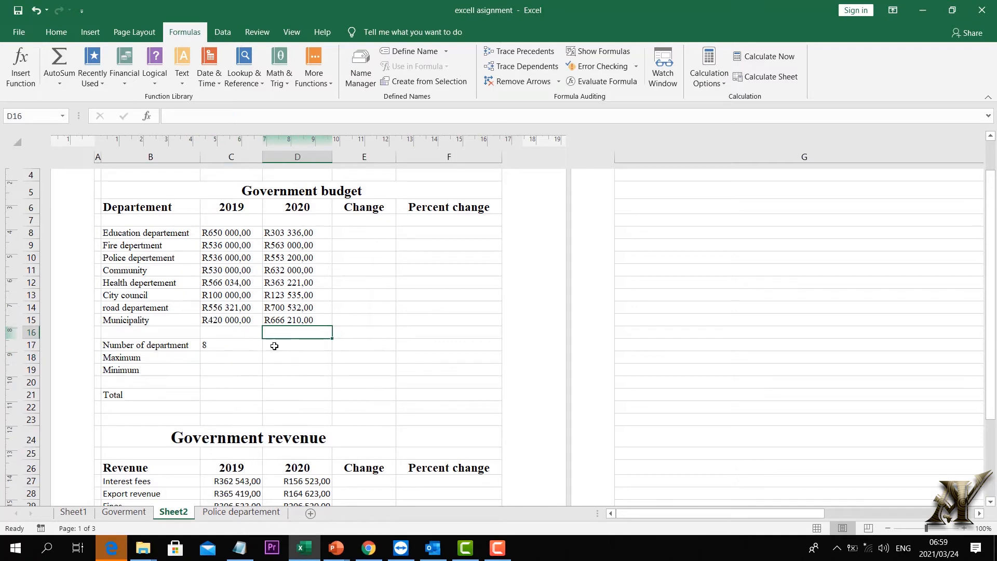
pyautogui.doubleClick(222, 355)
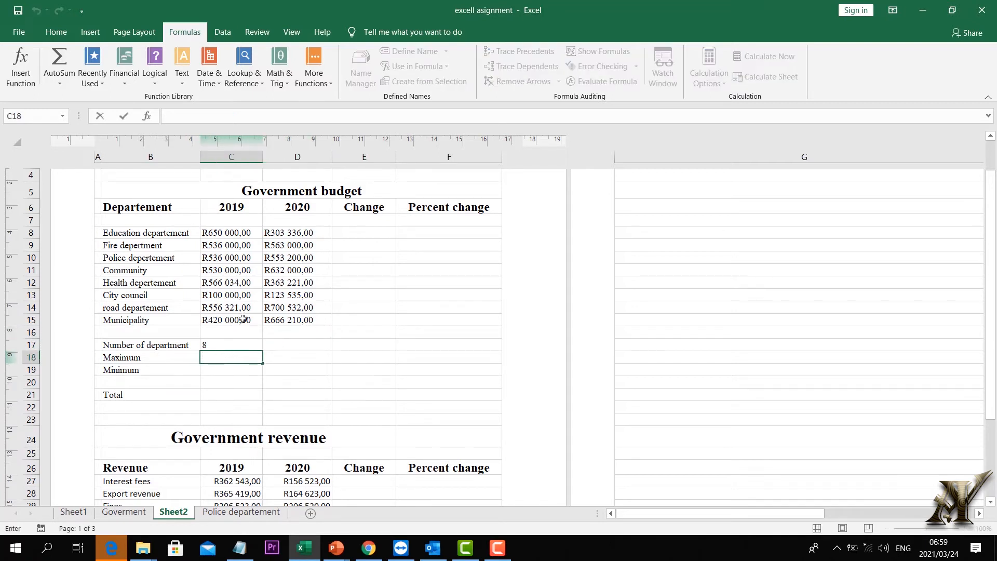
pyautogui.write('=m')
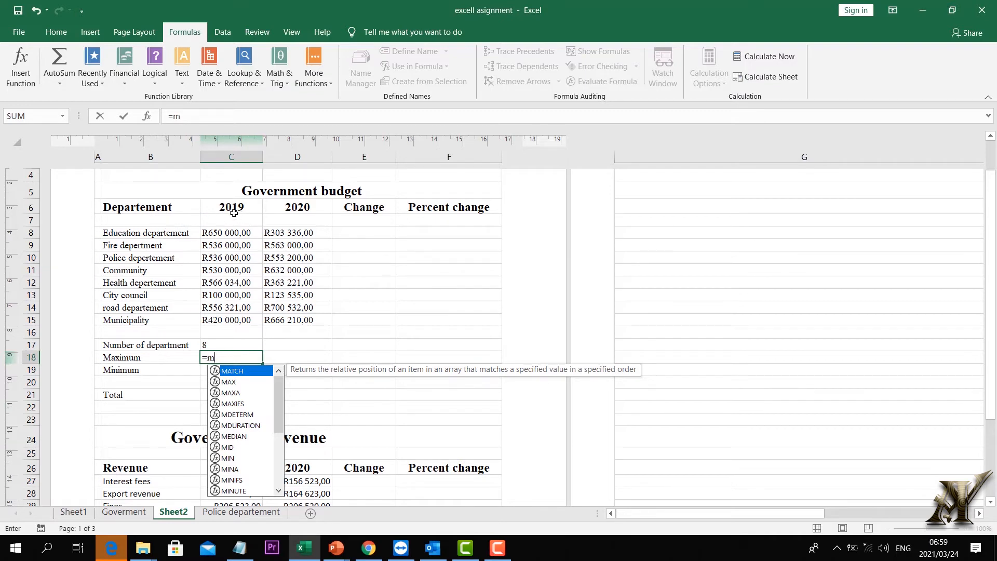
pyautogui.press('BackSpace')
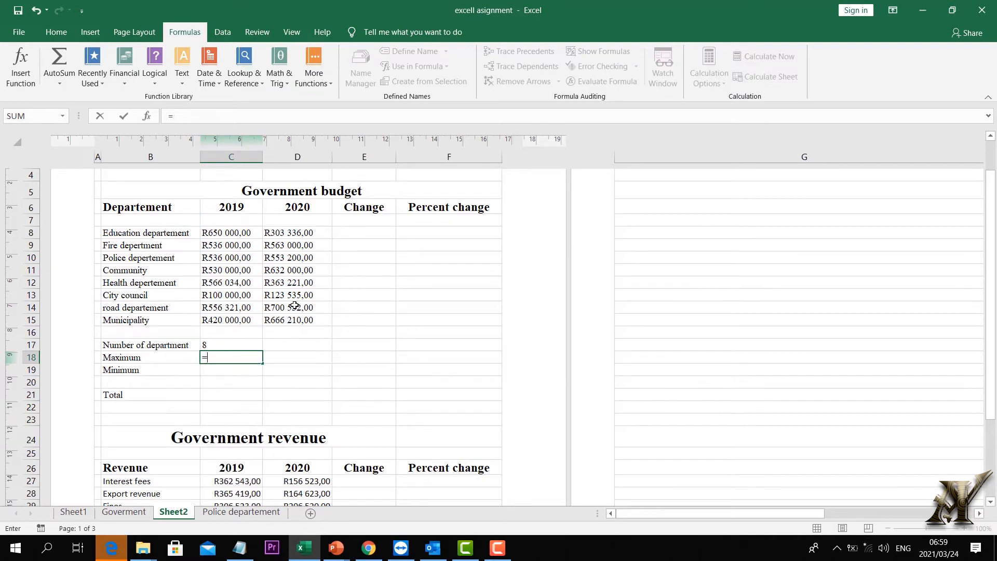
pyautogui.write('ma')
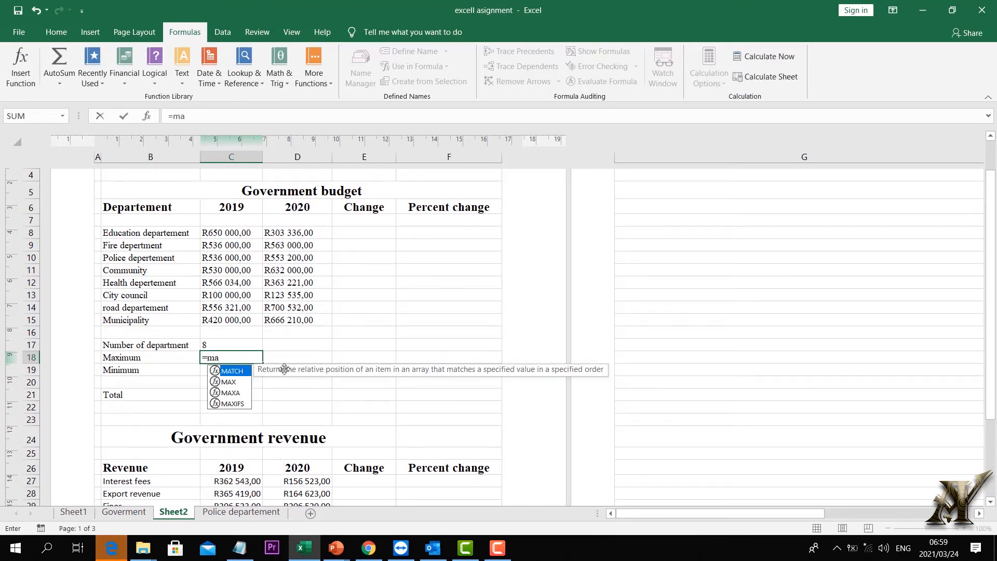
pyautogui.click(233, 383)
pyautogui.doubleClick(234, 384)
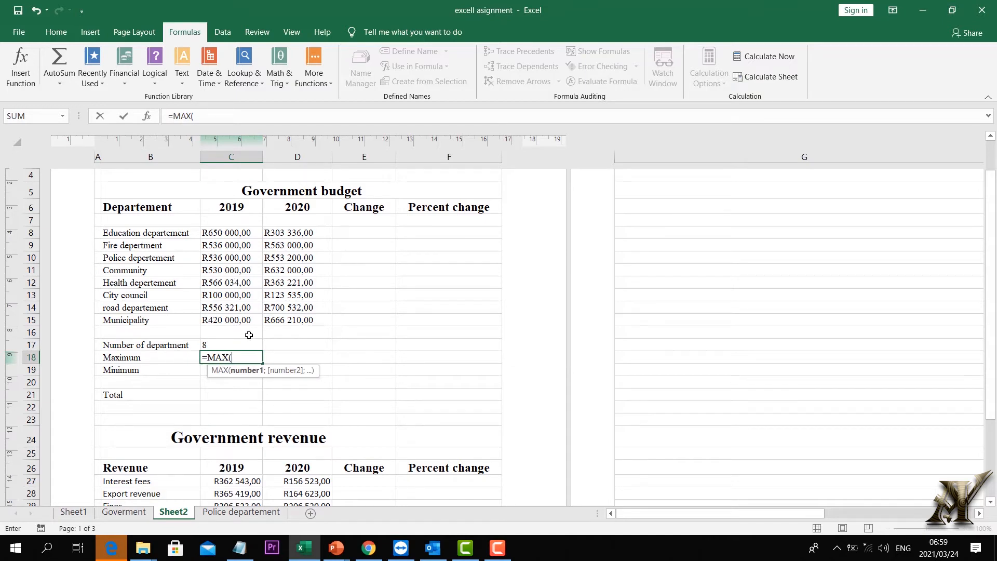
# Complete the MAX formula in C18 with each cell from C8 to C15 as a separate argument.
pyautogui.click(218, 235)
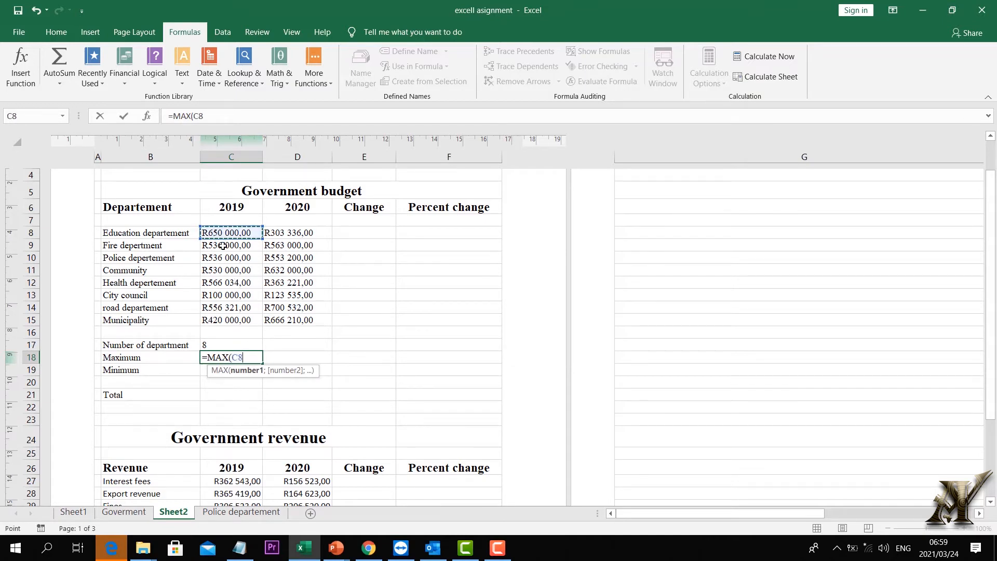
pyautogui.write(';')
pyautogui.click(220, 246)
pyautogui.write(';')
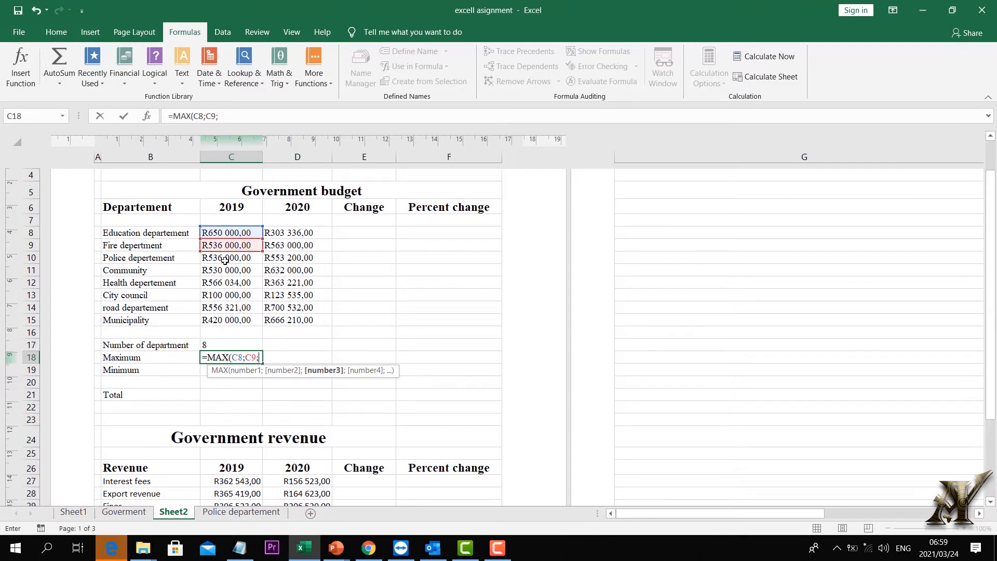
pyautogui.click(223, 257)
pyautogui.write(';')
pyautogui.click(231, 272)
pyautogui.write(';')
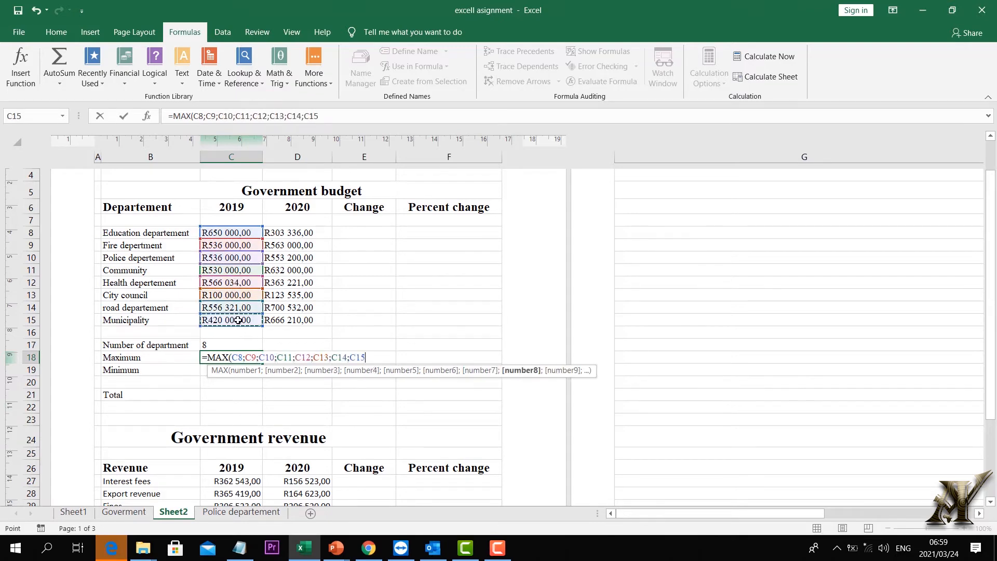
pyautogui.write(')')
pyautogui.press('Return')
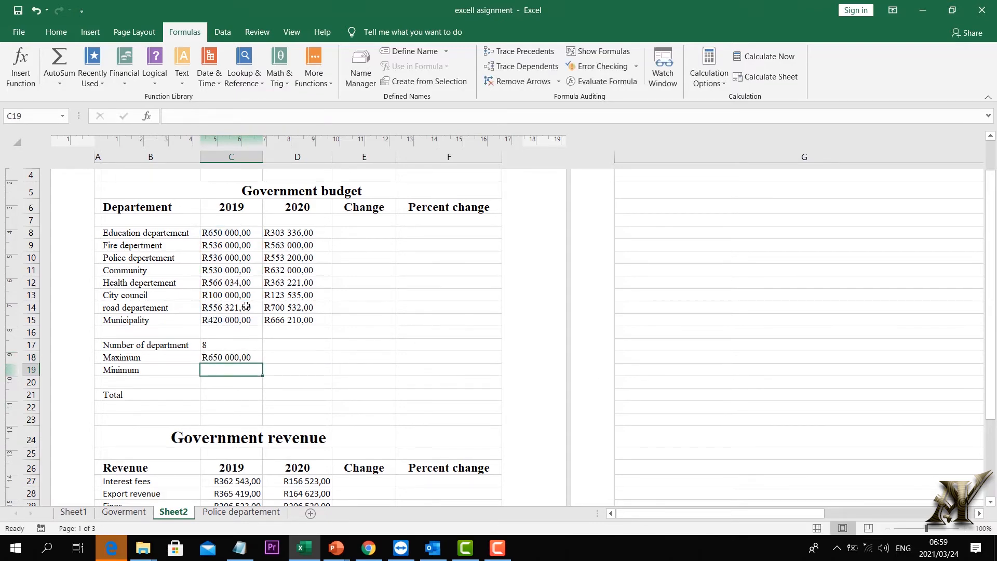
# Add the 2019 revenue cells C27, C32 and C30 as further arguments of the MAX formula in C18.
pyautogui.click(229, 356)
pyautogui.doubleClick(229, 357)
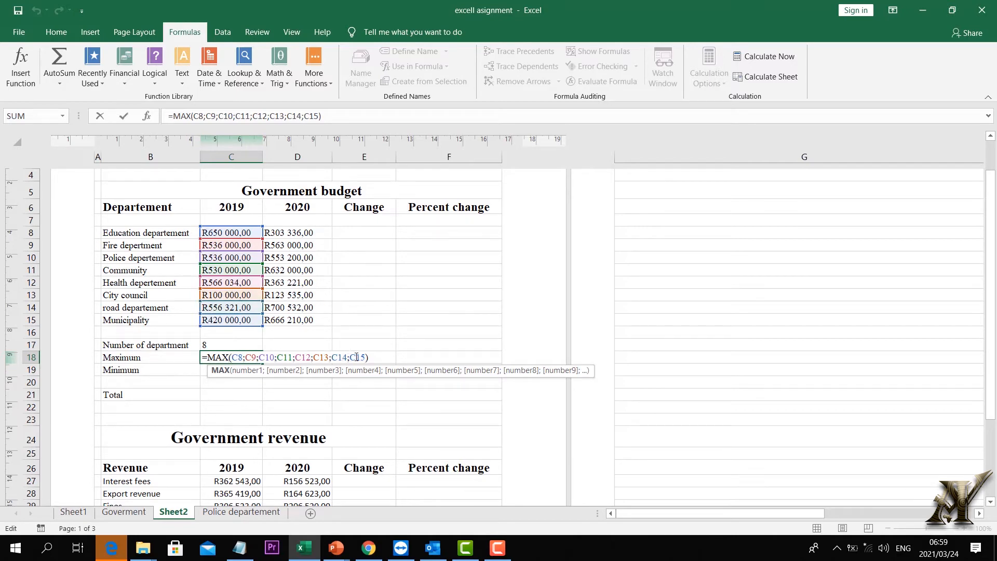
pyautogui.scroll(-3, 374, 403)
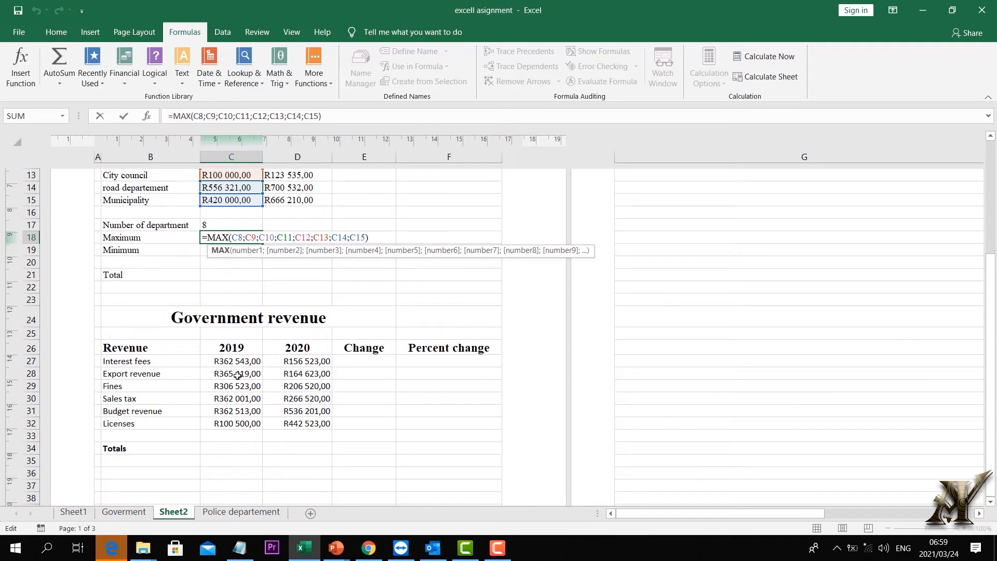
pyautogui.click(367, 236)
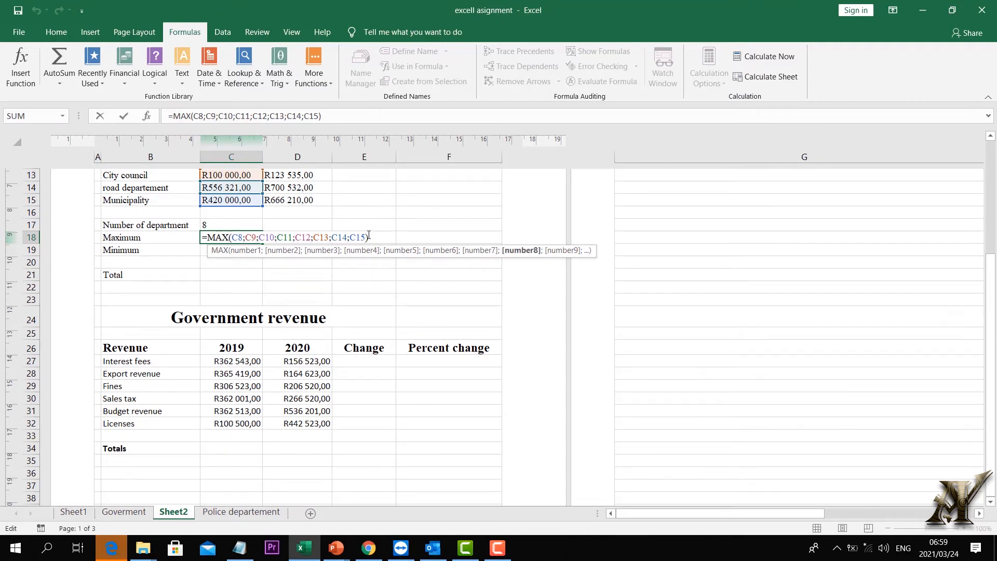
pyautogui.write(';')
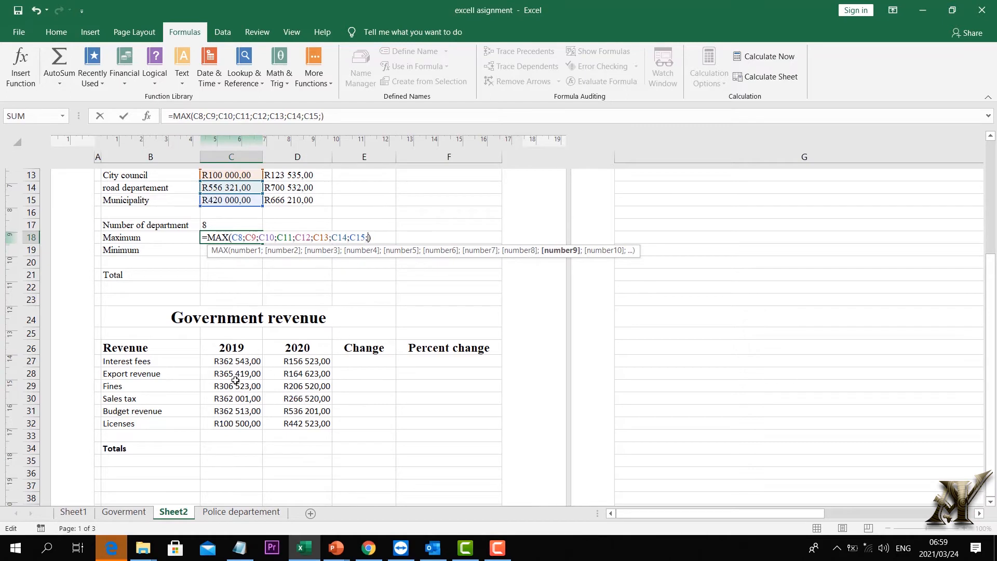
pyautogui.click(230, 359)
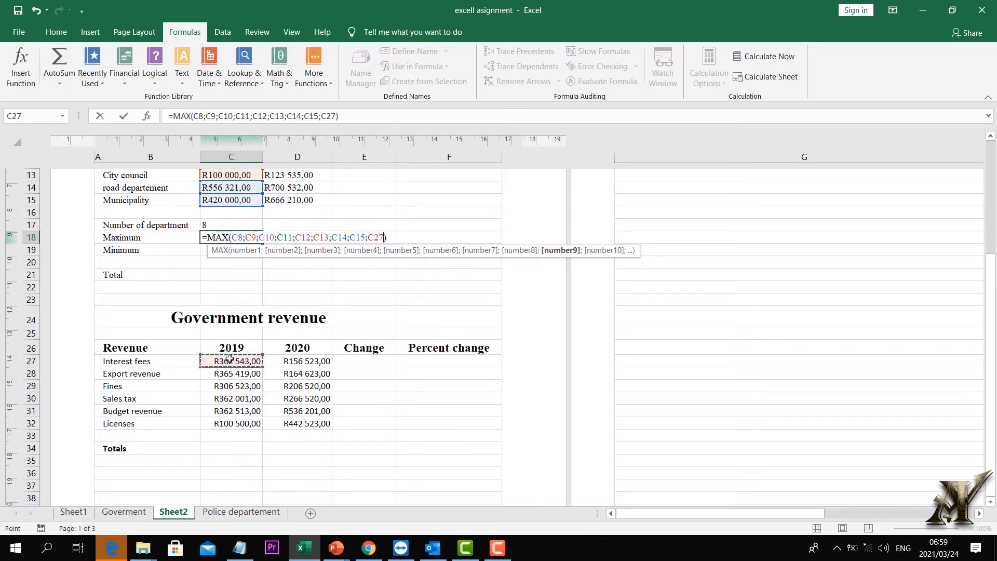
pyautogui.write(';')
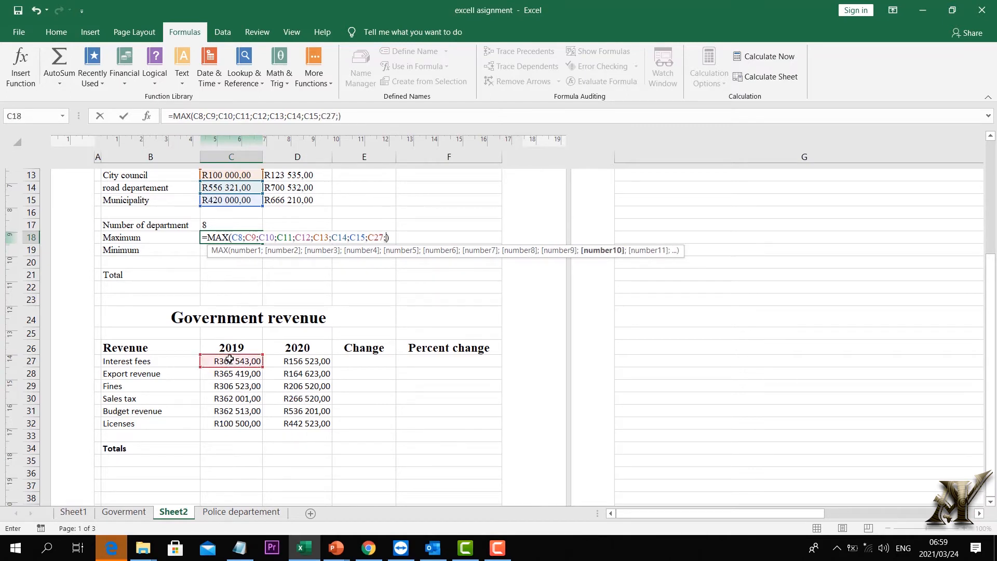
pyautogui.click(236, 422)
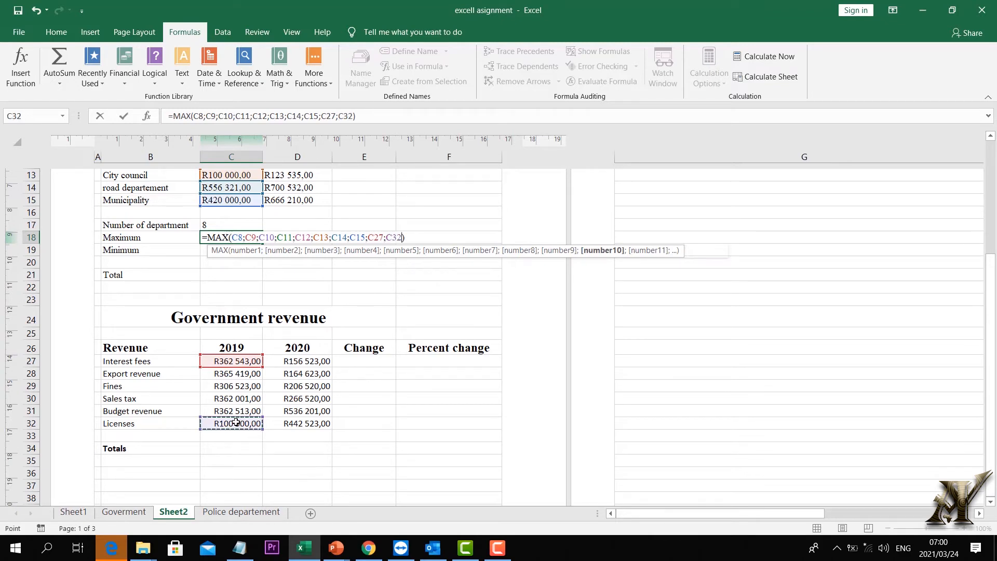
pyautogui.write(';')
pyautogui.click(245, 398)
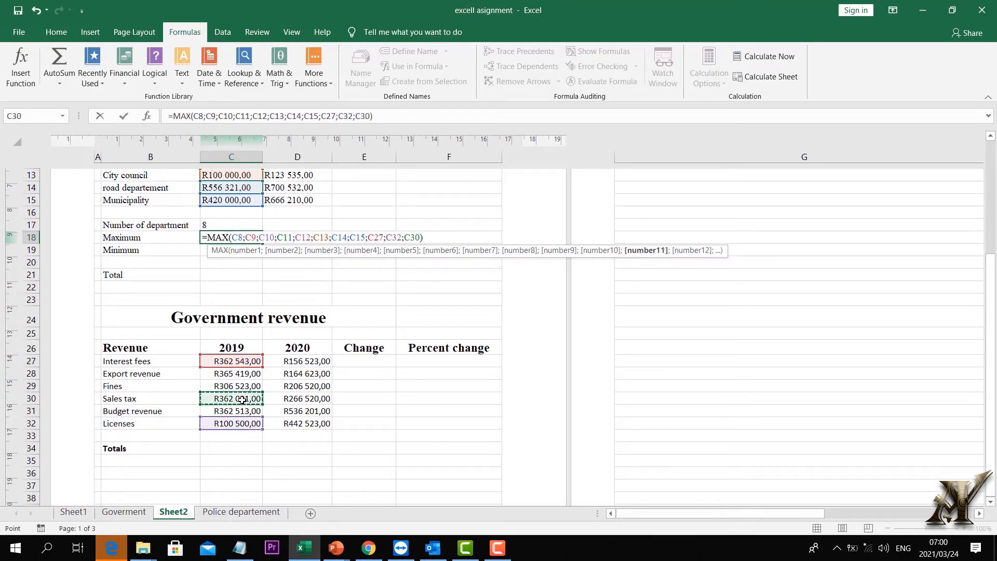
pyautogui.press('Return')
# Compare how the COUNT formula in C17 and the MAX formula in C18 reference their cells.
pyautogui.click(226, 224)
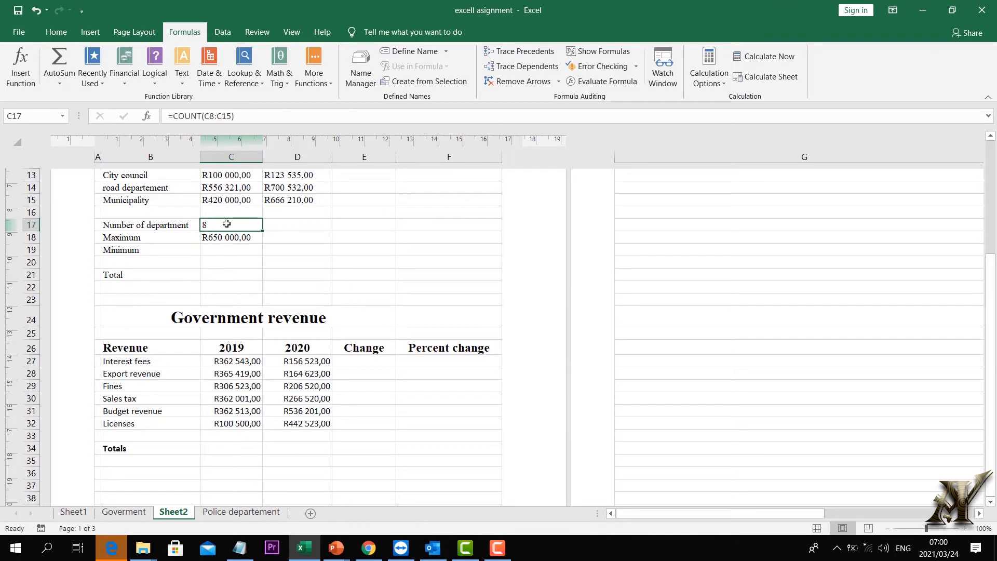
pyautogui.doubleClick(230, 238)
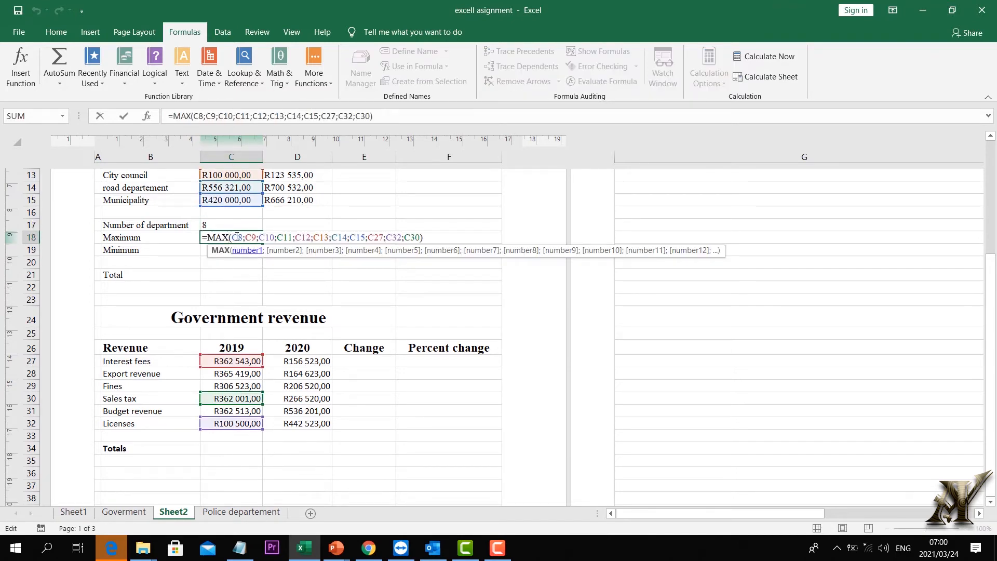
pyautogui.click(288, 276)
pyautogui.doubleClick(226, 225)
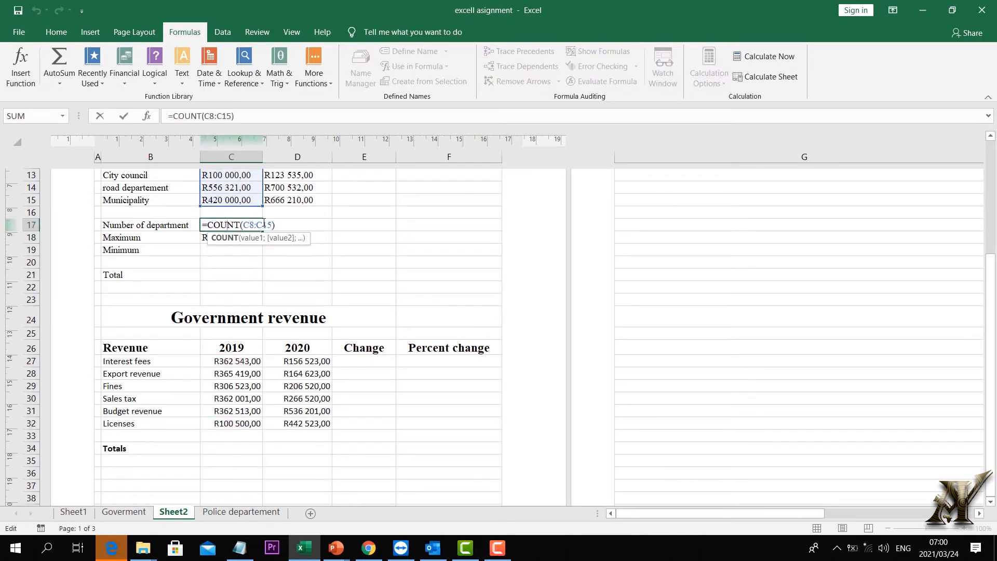
pyautogui.scroll(1, 291, 267)
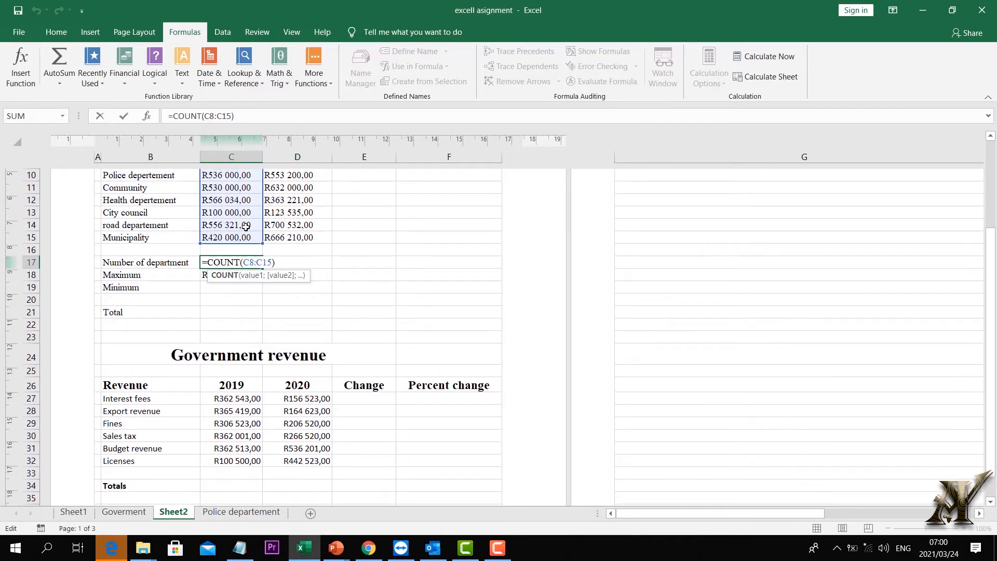
pyautogui.click(224, 278)
pyautogui.click(234, 325)
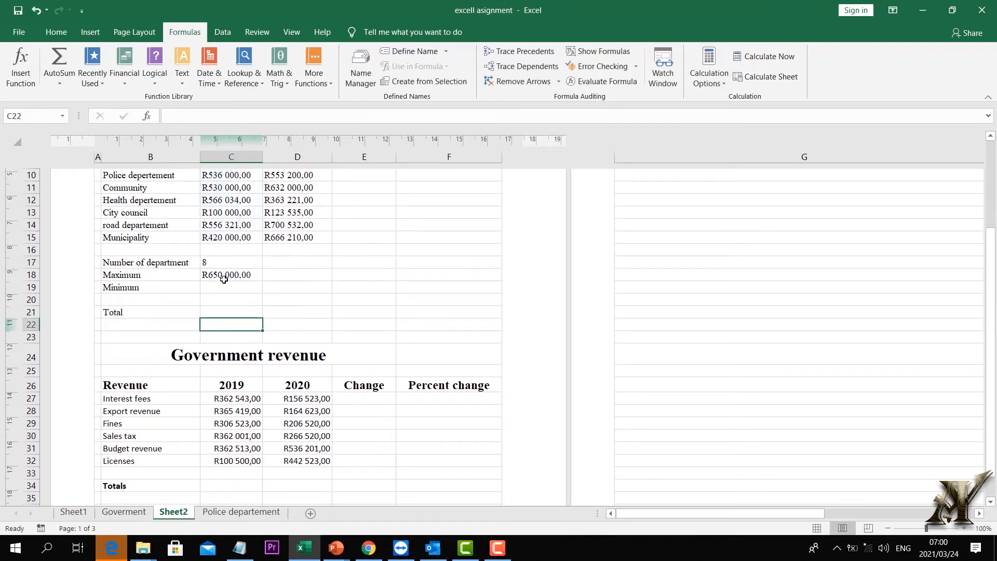
pyautogui.doubleClick(222, 276)
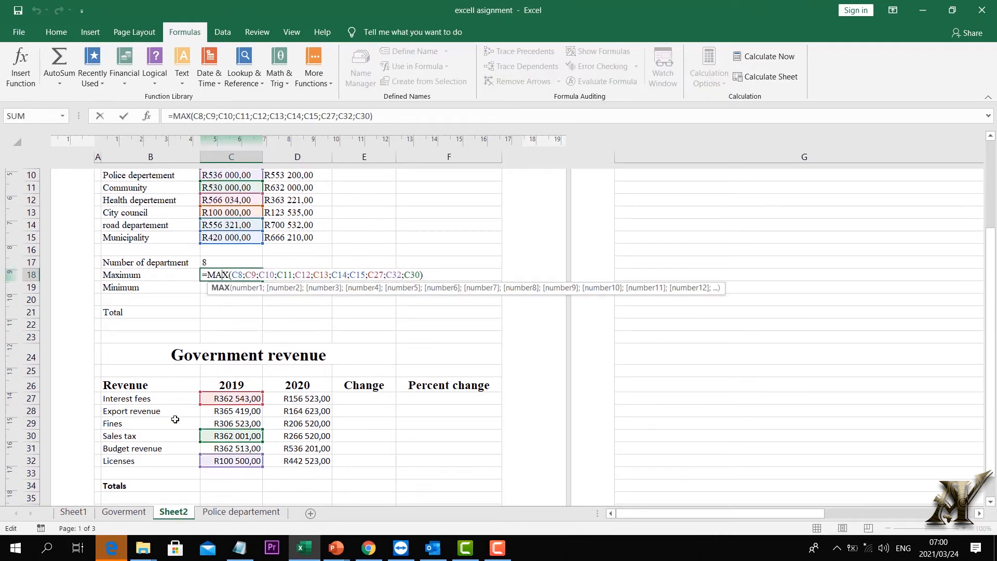
# Examine which 2019 budget cells the COUNT formula's range in C17 covers, checking against the revenue table.
pyautogui.doubleClick(233, 262)
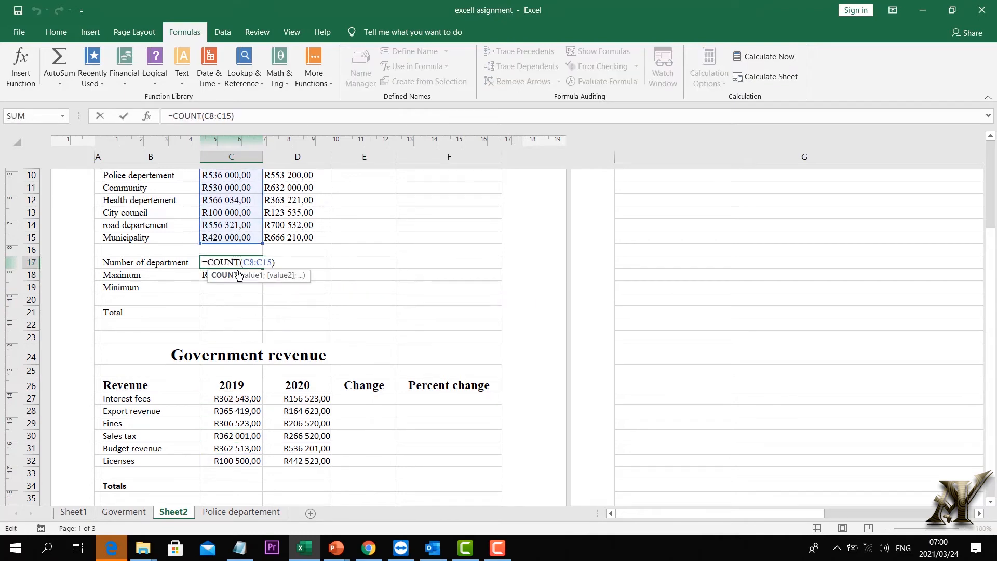
pyautogui.scroll(4, 239, 275)
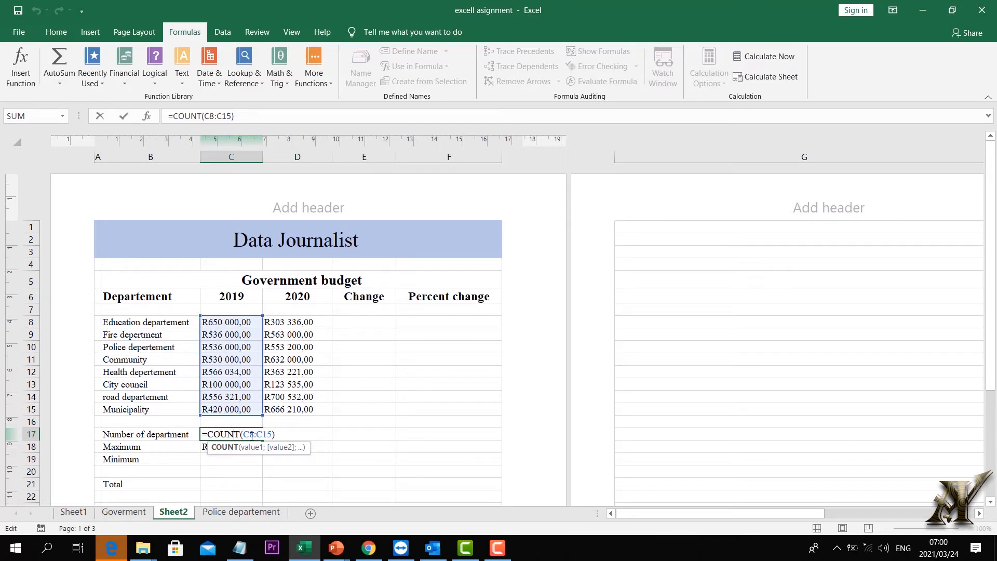
pyautogui.click(419, 420)
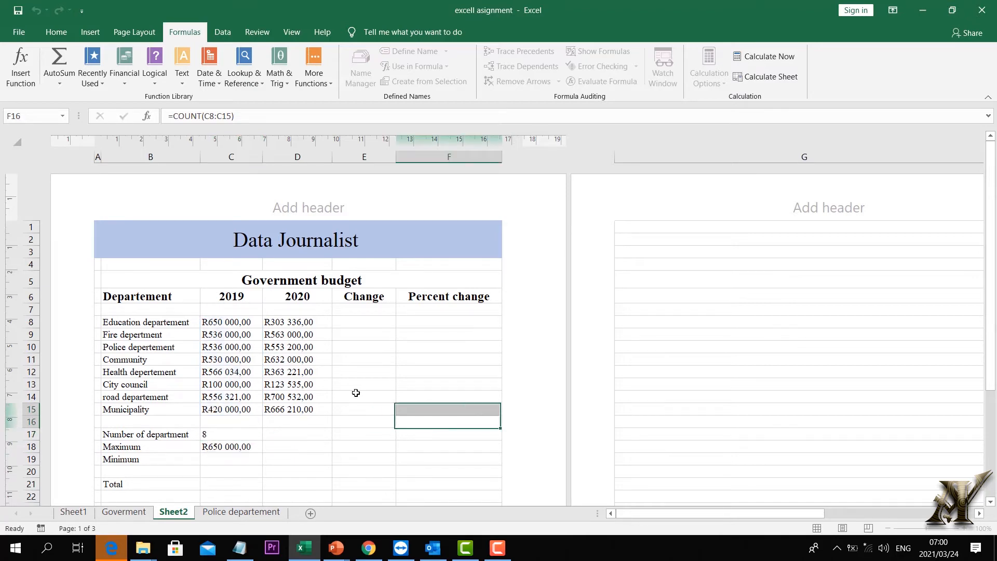
pyautogui.click(243, 451)
pyautogui.scroll(-2, 243, 453)
pyautogui.click(242, 452)
pyautogui.scroll(-3, 239, 425)
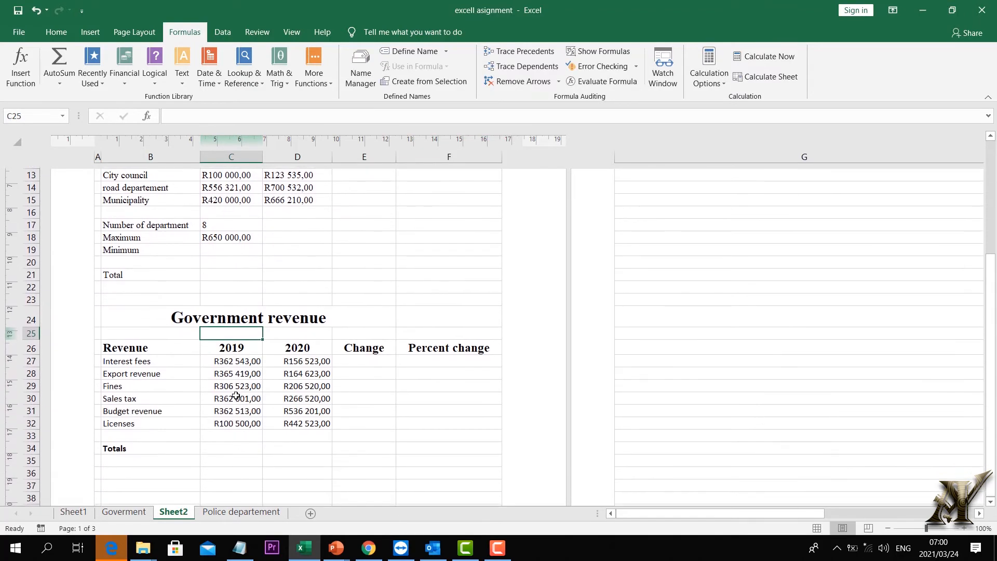
pyautogui.doubleClick(232, 227)
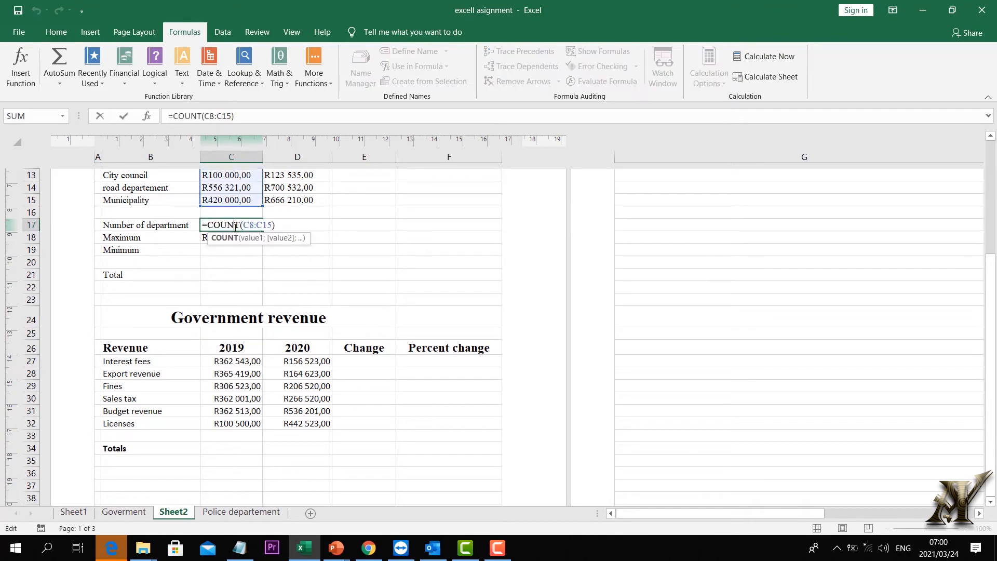
pyautogui.scroll(2, 329, 203)
pyautogui.scroll(4, 329, 203)
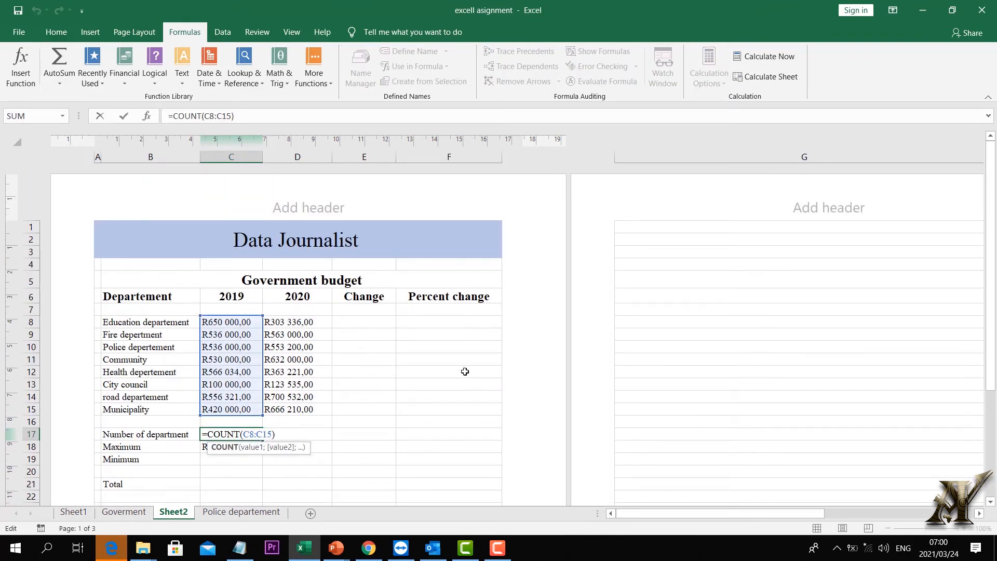
# Enter 52 in cell G7, beside the government budget table.
pyautogui.click(704, 311)
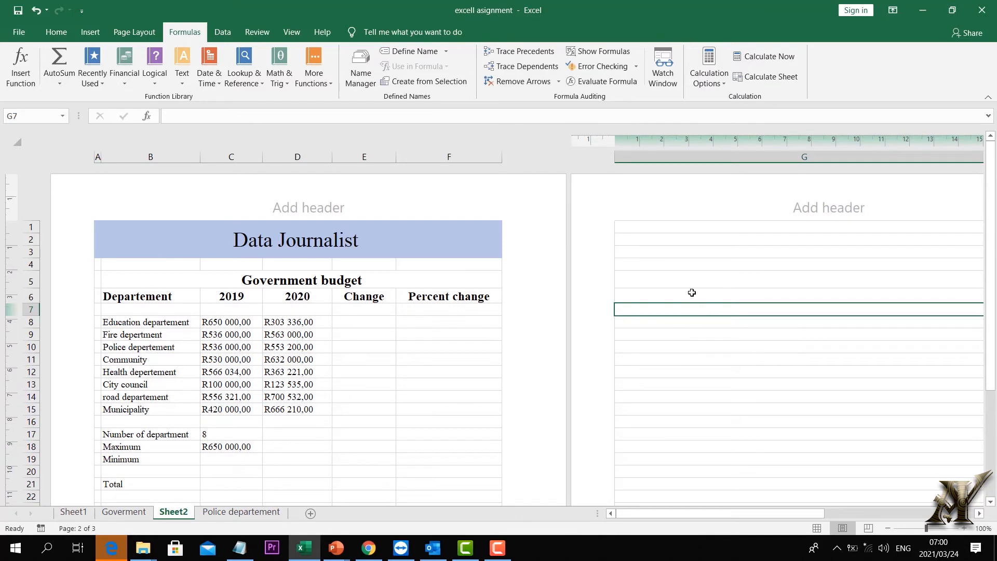
pyautogui.write('52')
pyautogui.press('Return')
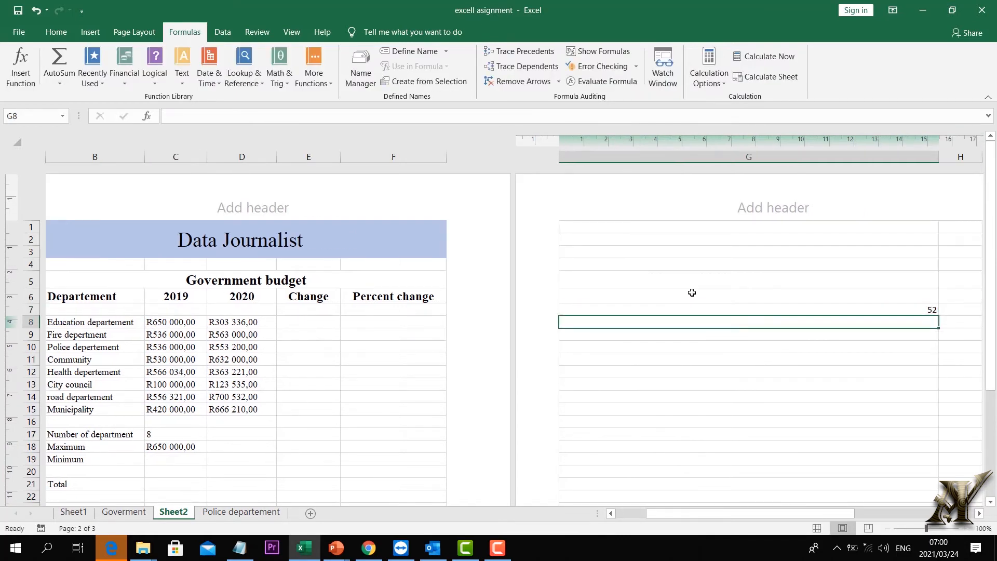
# Review the COUNT range in C17 and the separate arguments of the MAX formula in C18.
pyautogui.click(157, 439)
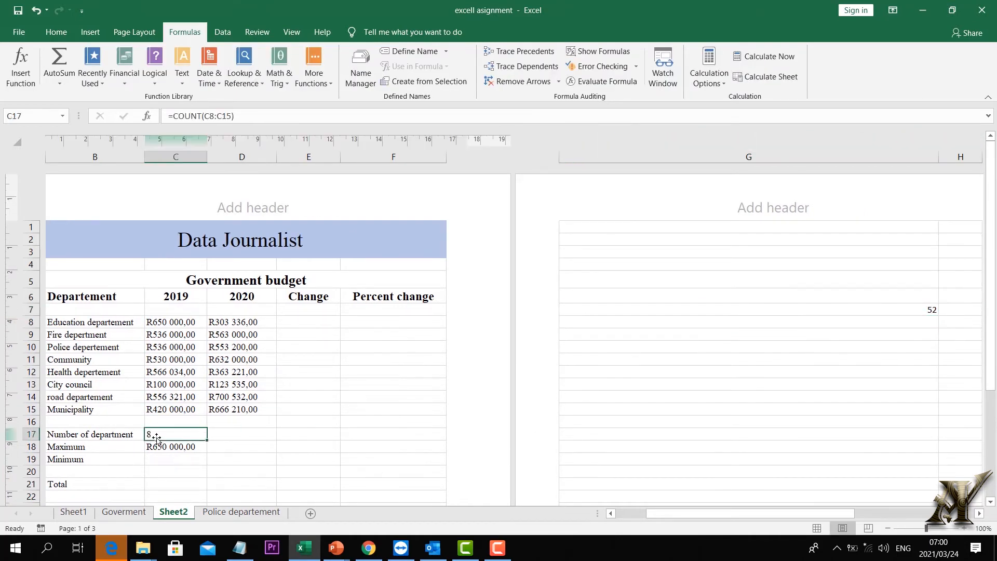
pyautogui.doubleClick(156, 437)
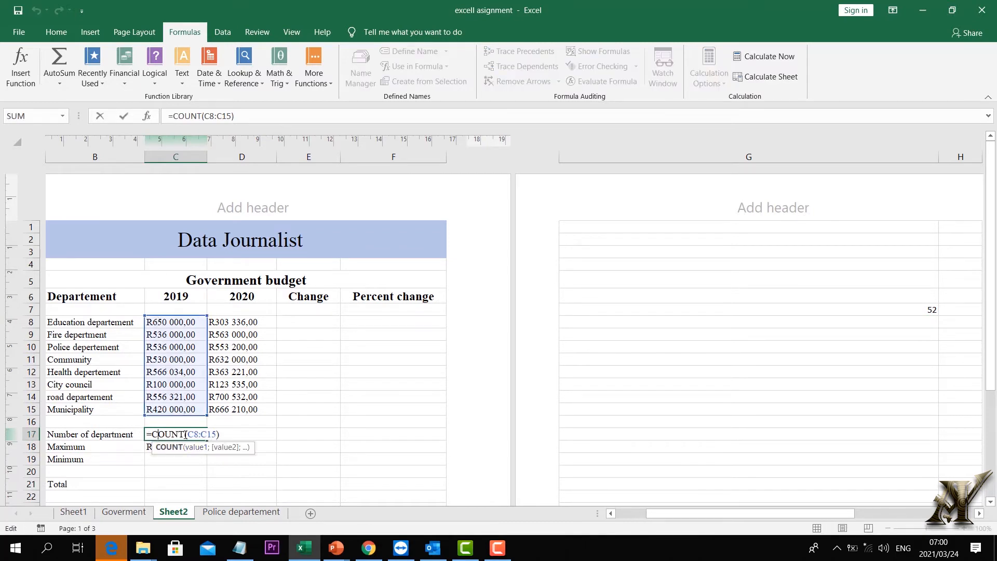
pyautogui.click(201, 483)
pyautogui.doubleClick(188, 448)
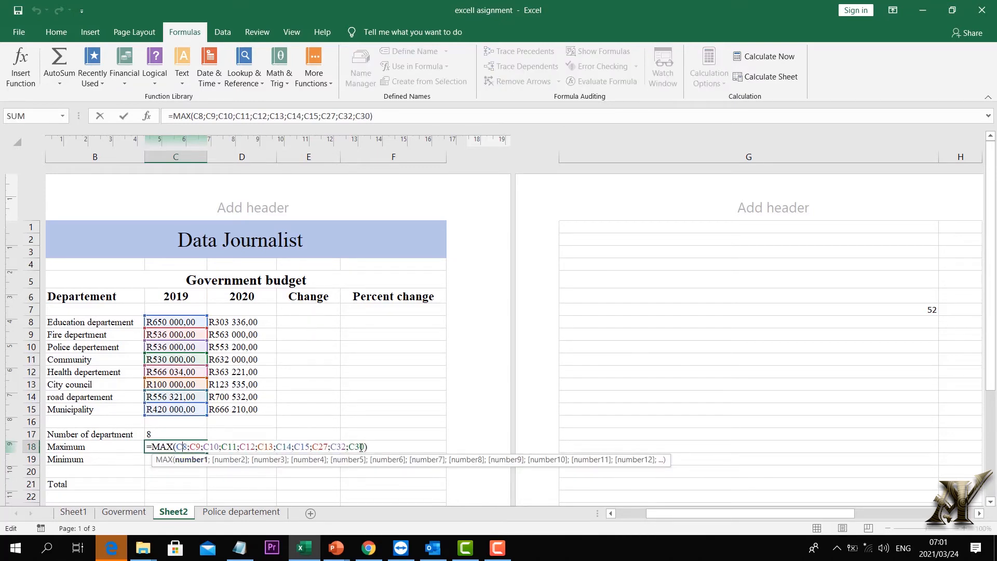
# Inspect which budget and revenue cells the MAX formula in C18 references, and compare them with the COUNT range in C17.
pyautogui.scroll(-3, 159, 314)
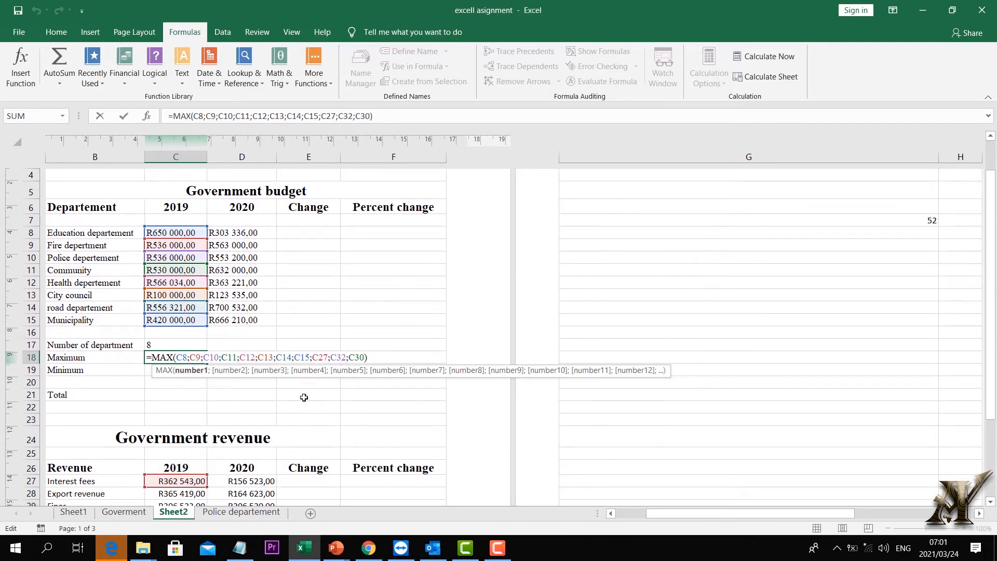
pyautogui.scroll(-1, 126, 353)
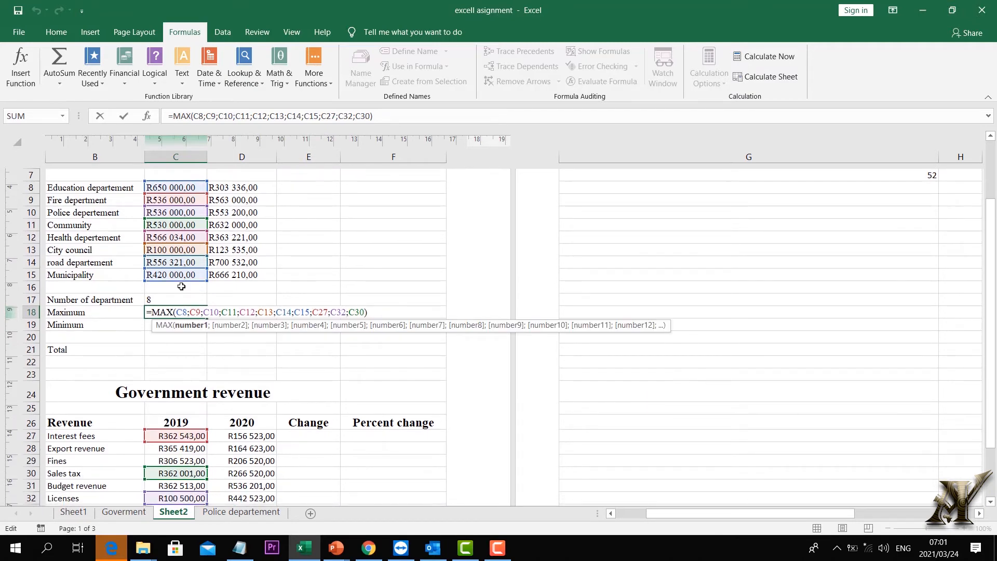
pyautogui.click(203, 373)
pyautogui.click(159, 298)
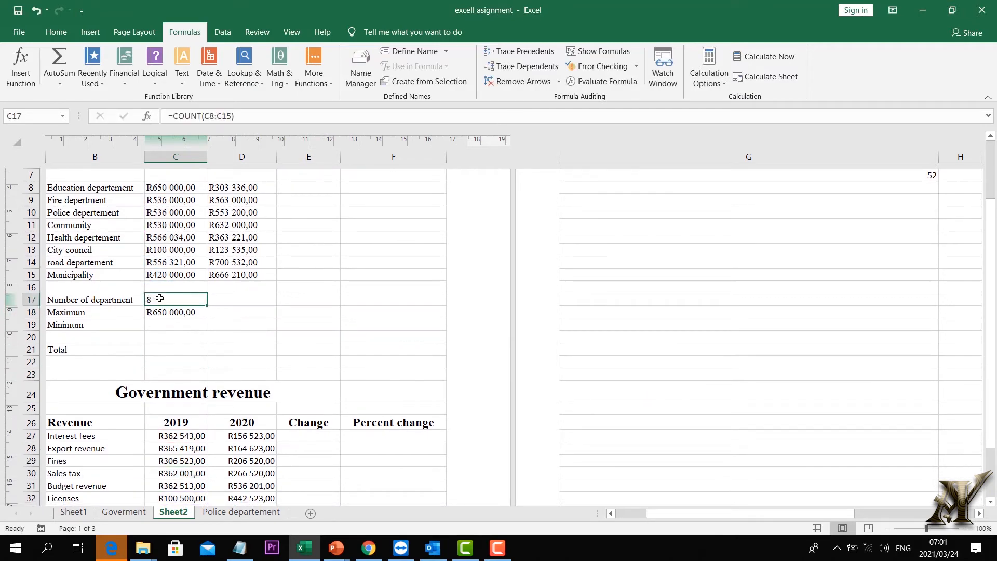
pyautogui.doubleClick(159, 297)
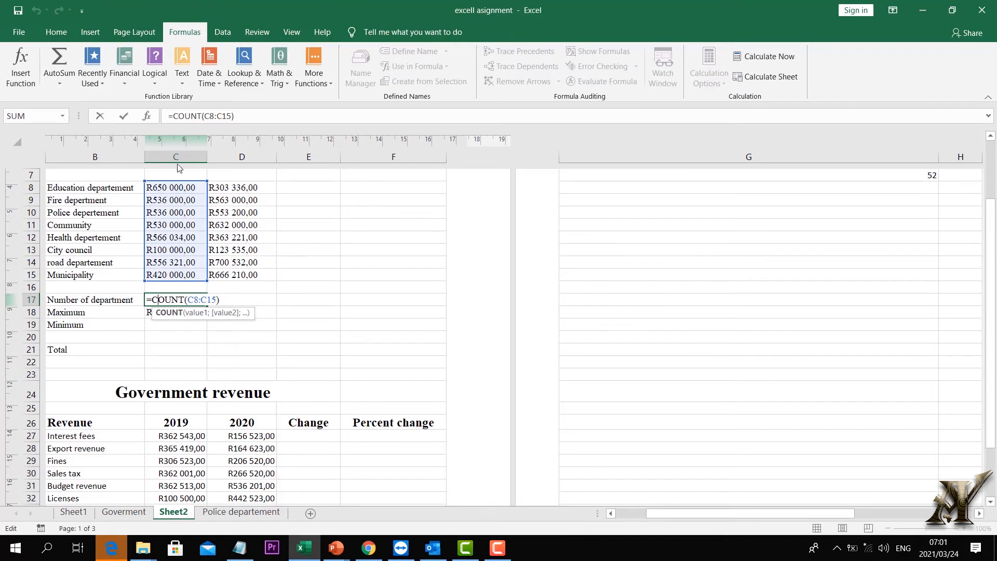
pyautogui.click(246, 329)
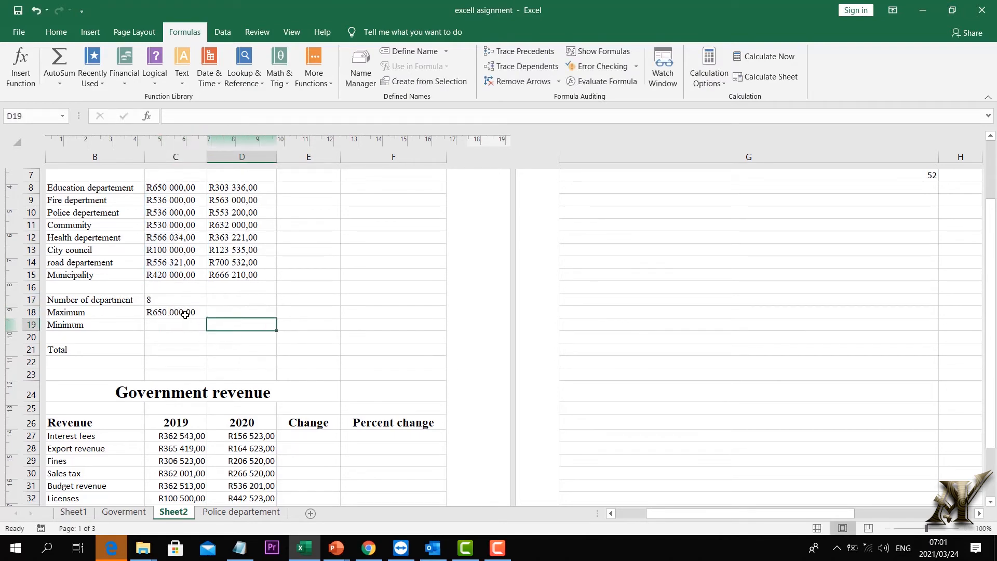
pyautogui.doubleClick(185, 315)
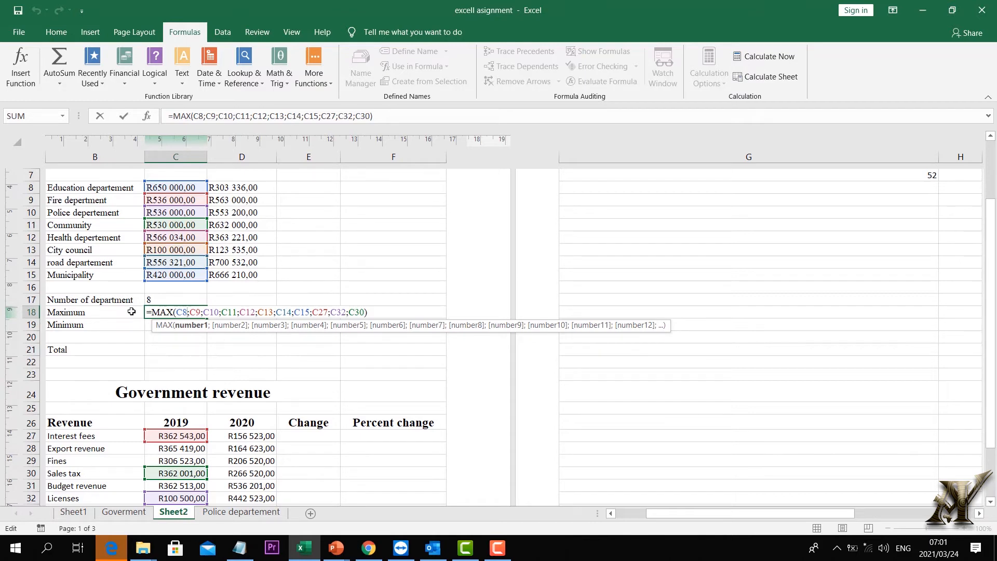
pyautogui.click(241, 361)
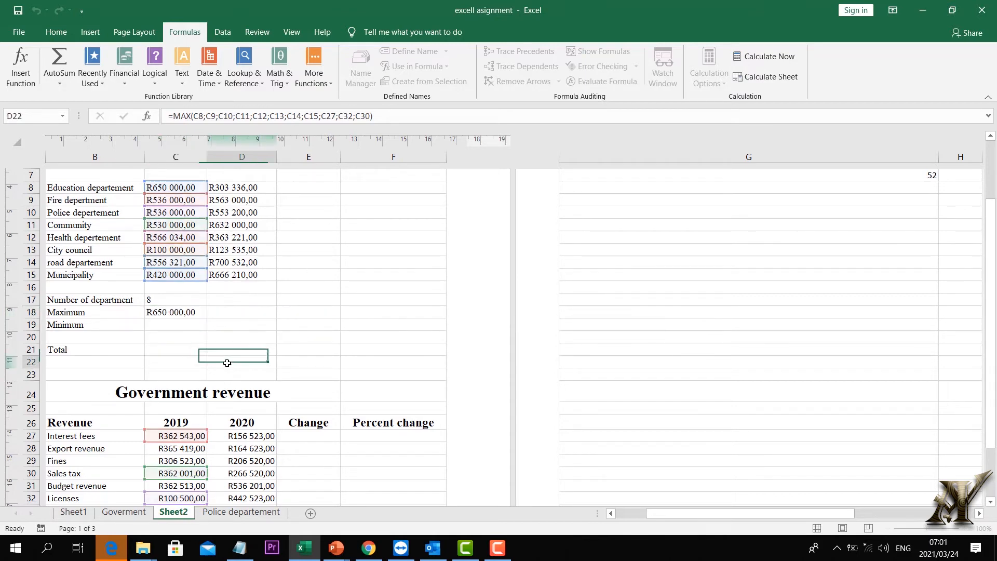
# Calculate the 2019 budget minimum in C19 with the MIN function over the range C8:C15.
pyautogui.click(163, 324)
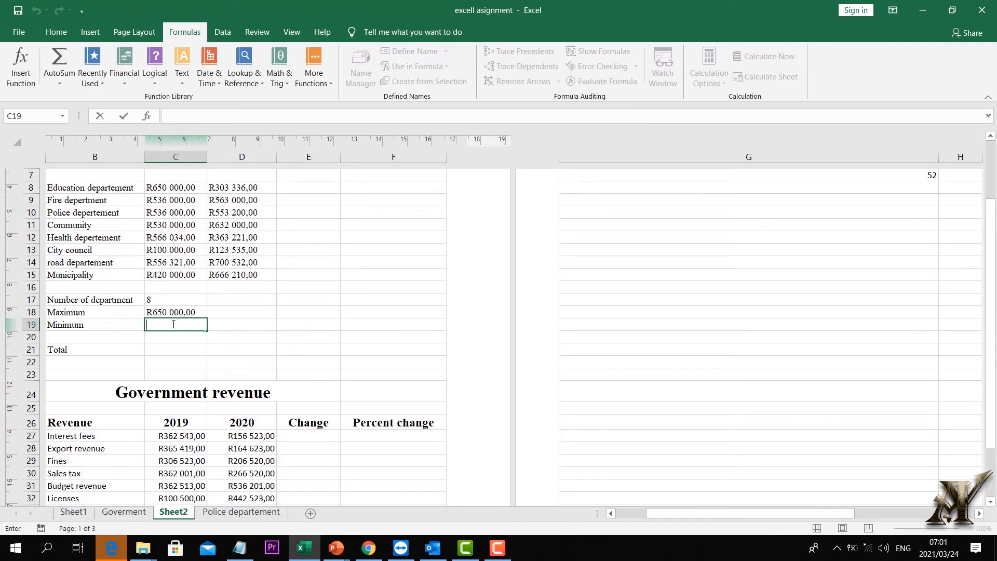
pyautogui.write('=mi')
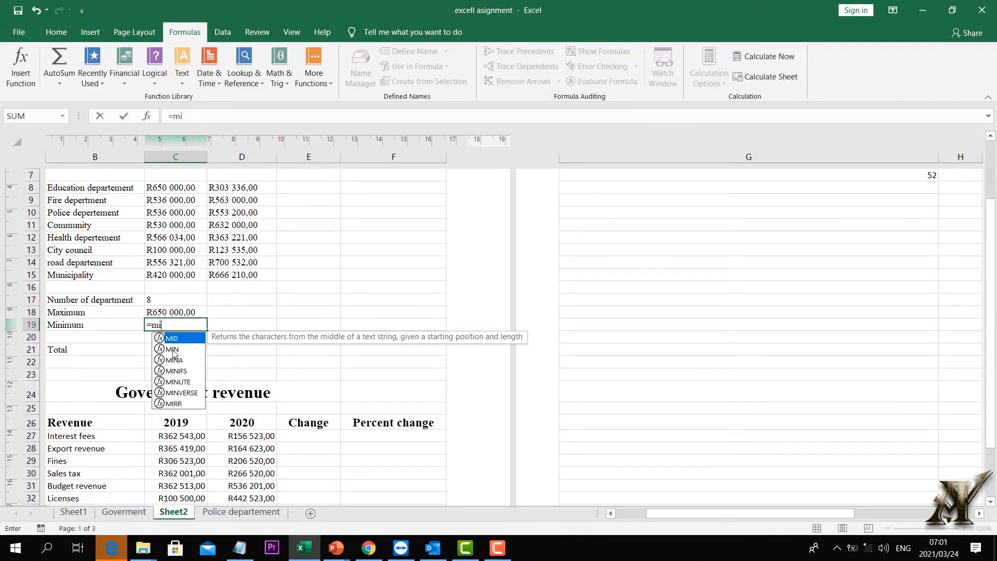
pyautogui.doubleClick(173, 349)
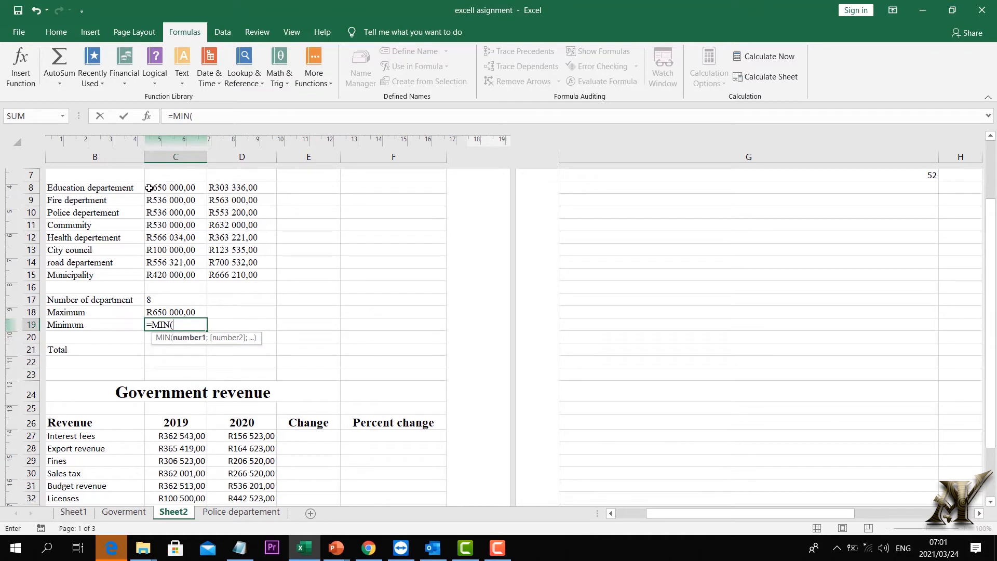
pyautogui.moveTo(150, 188); pyautogui.dragTo(179, 275)
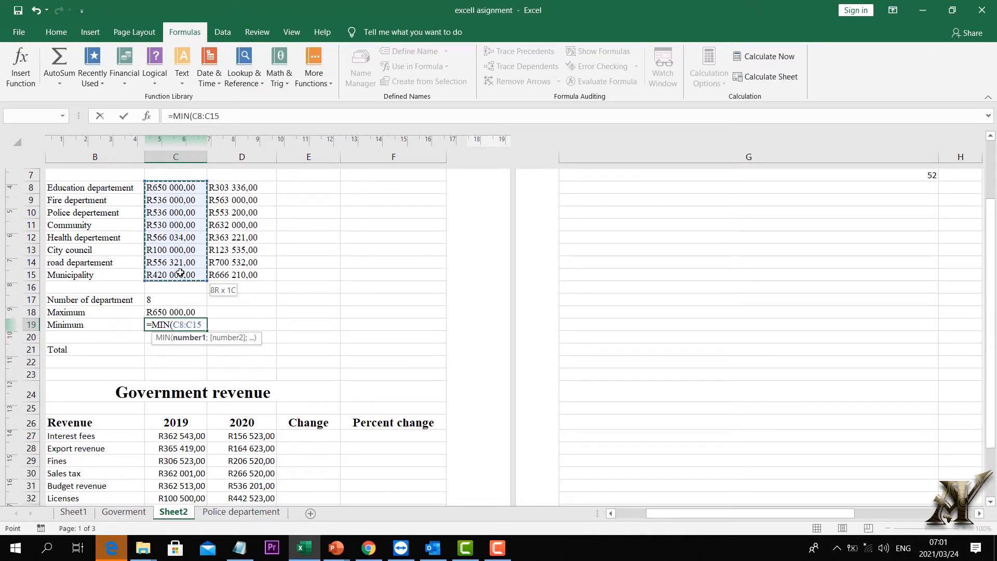
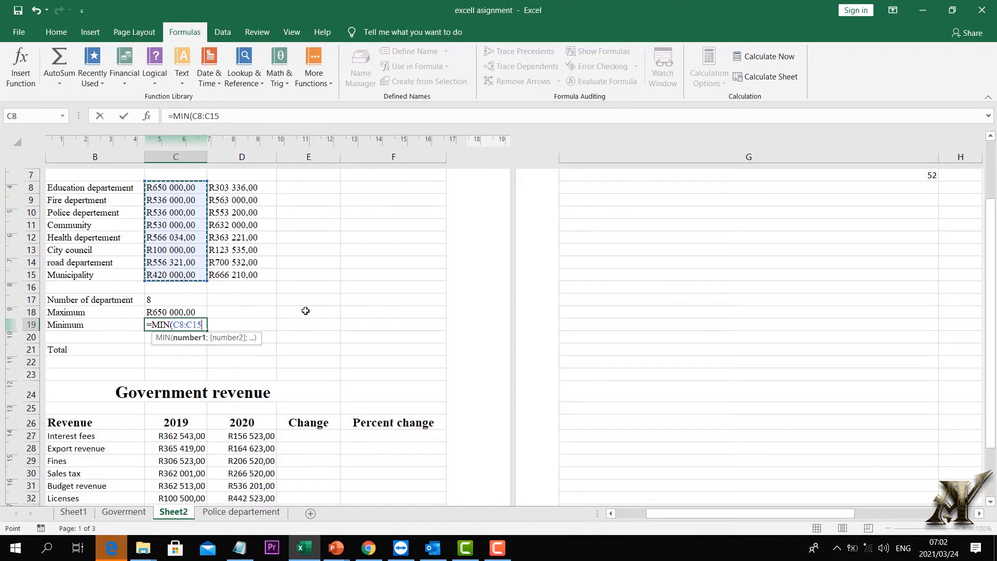
pyautogui.press('Return')
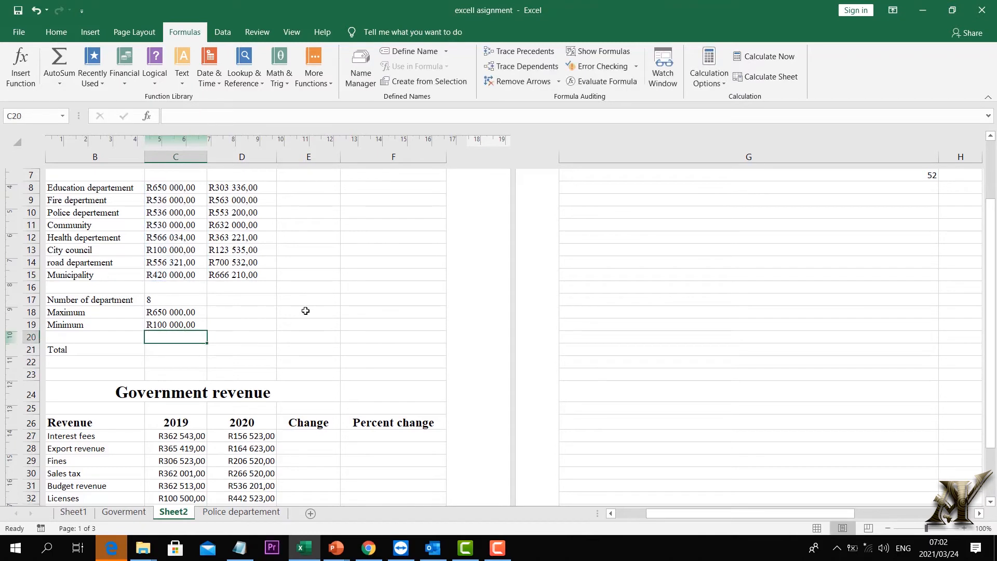
# Total the 2019 budget in C21 with the SUM function over the range C8:C15.
pyautogui.click(164, 355)
pyautogui.doubleClick(166, 350)
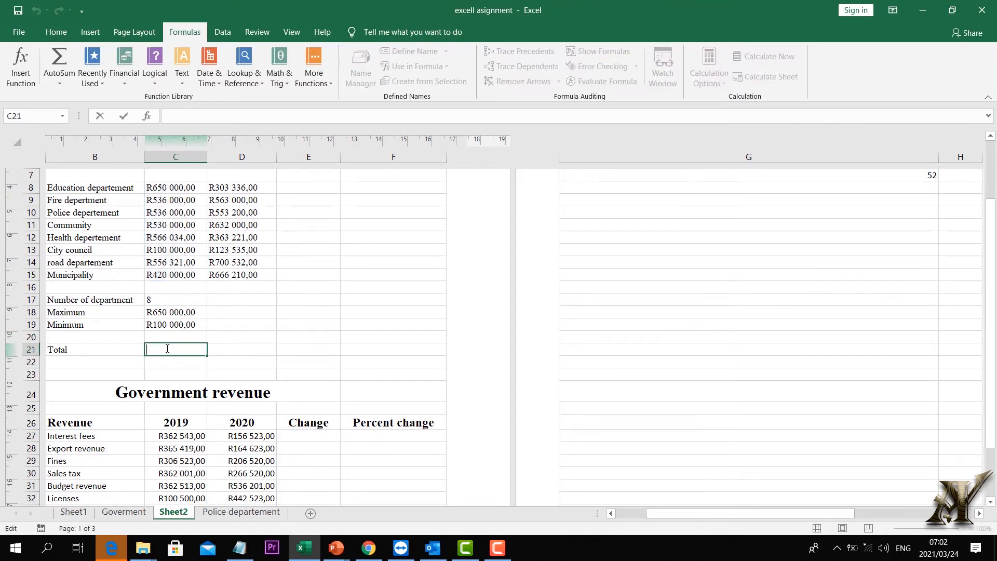
pyautogui.write('=Sum')
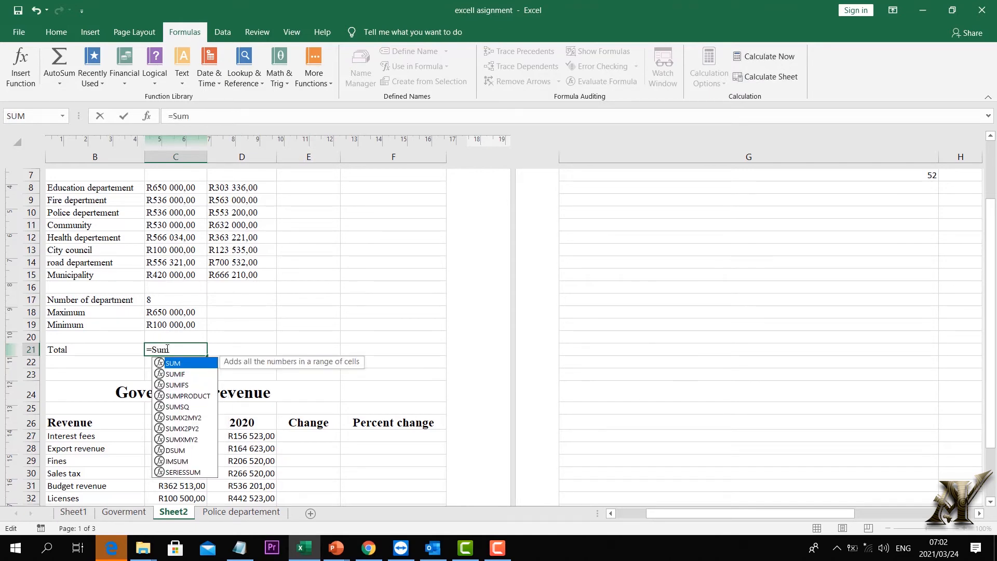
pyautogui.doubleClick(174, 363)
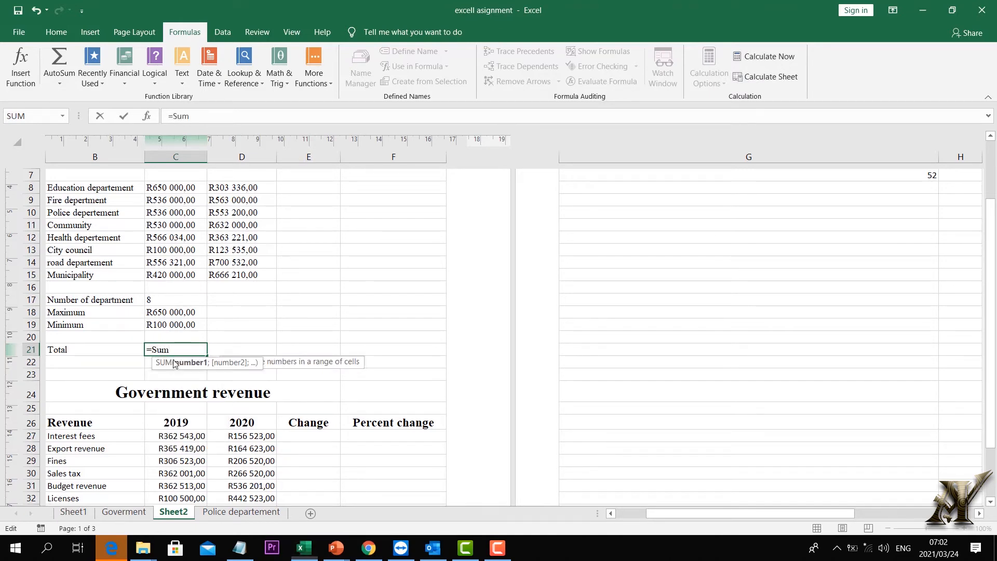
pyautogui.moveTo(166, 188); pyautogui.dragTo(177, 272)
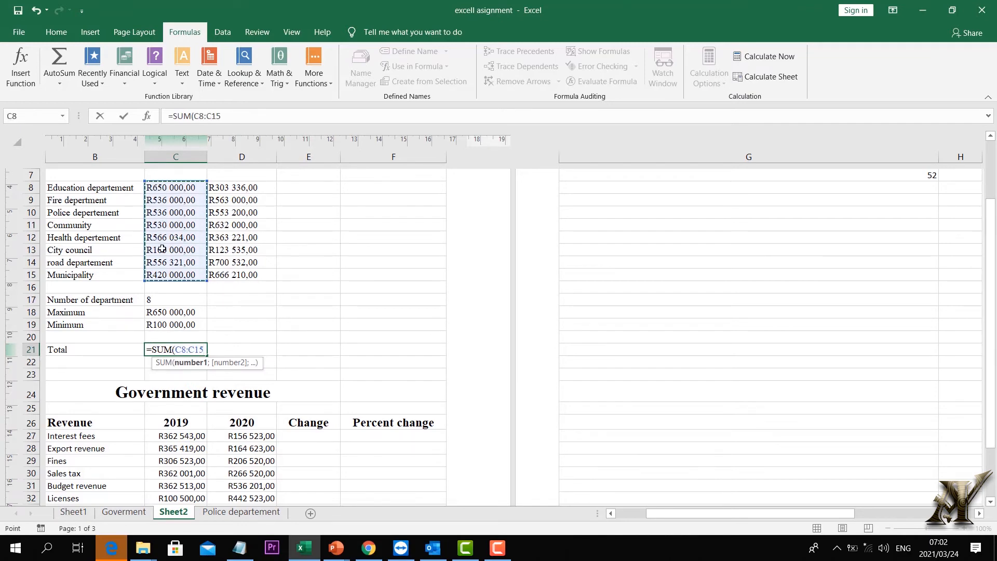
pyautogui.press('Return')
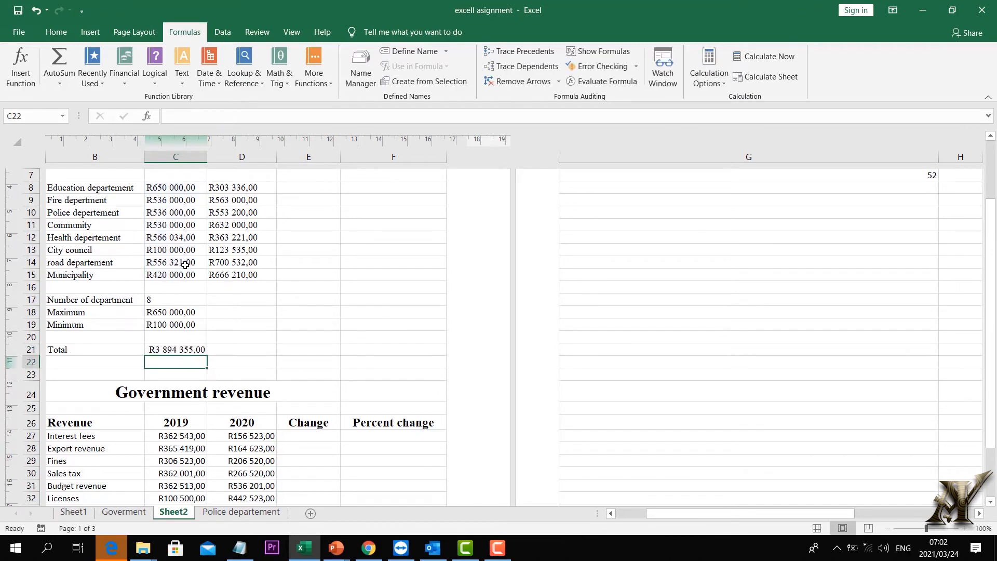
pyautogui.click(278, 364)
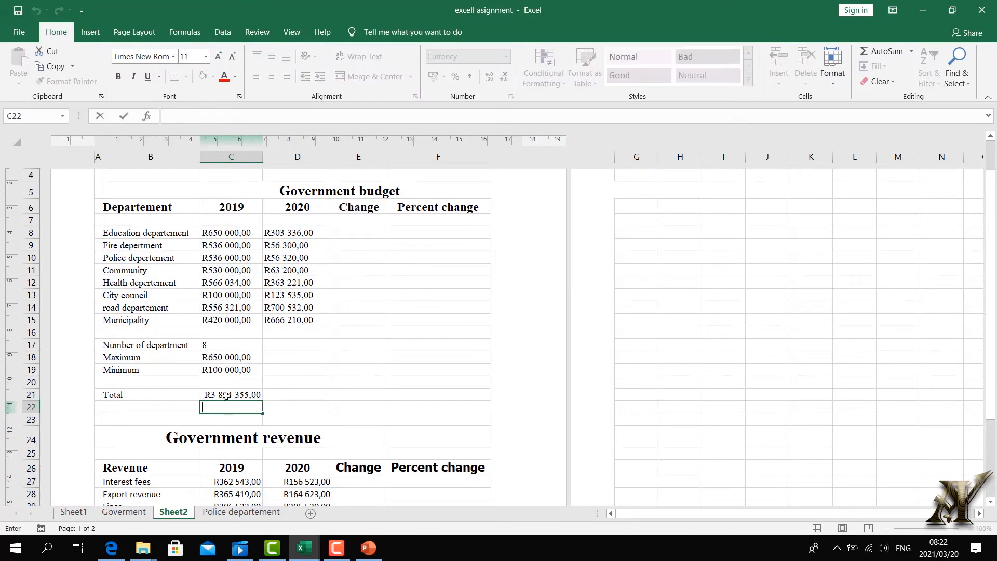
# Add the 2019 budget cells individually in C22 with the formula =C8+C9+C10+C11+C12+C13+C14+C15.
pyautogui.write('=')
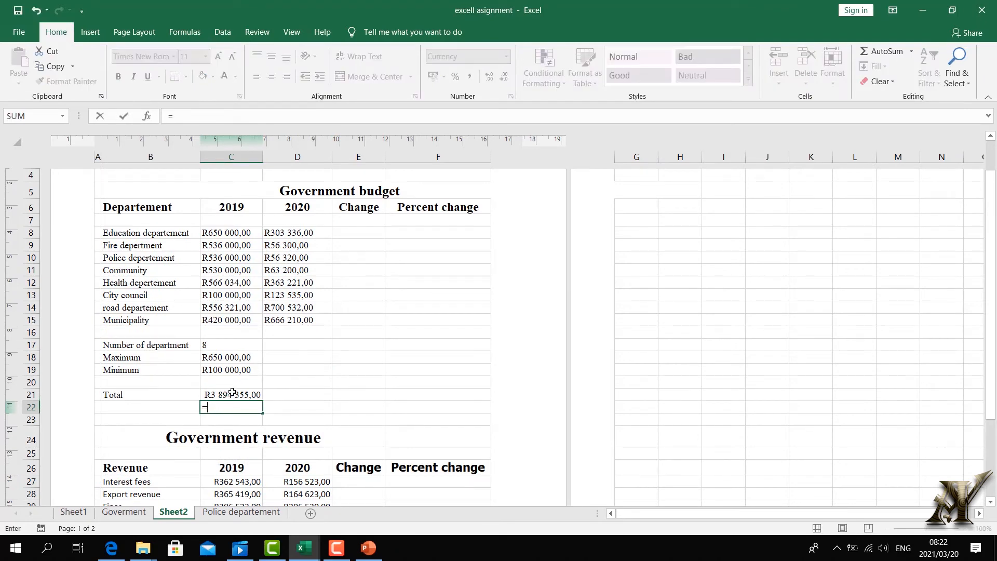
pyautogui.click(226, 233)
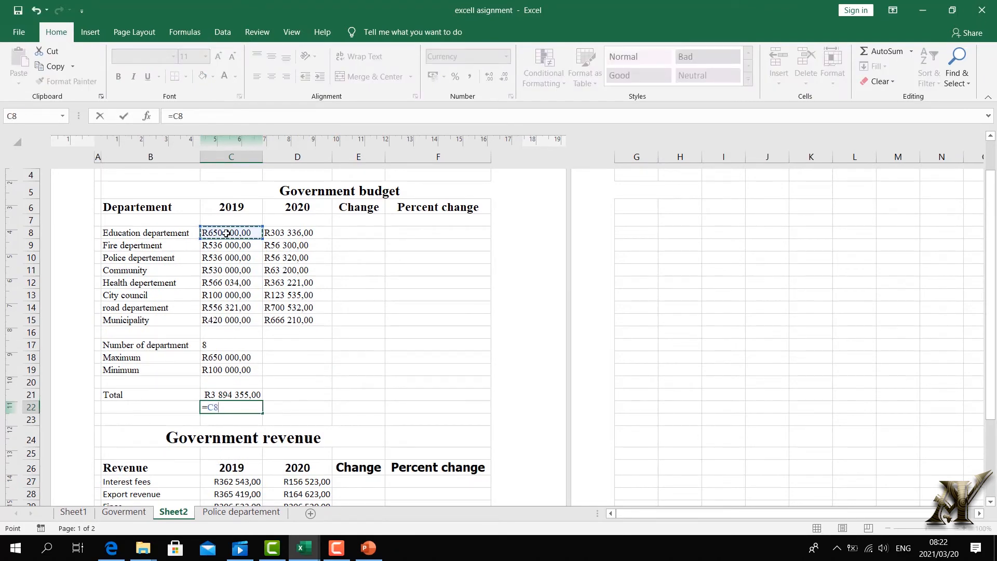
pyautogui.write('+')
pyautogui.click(229, 246)
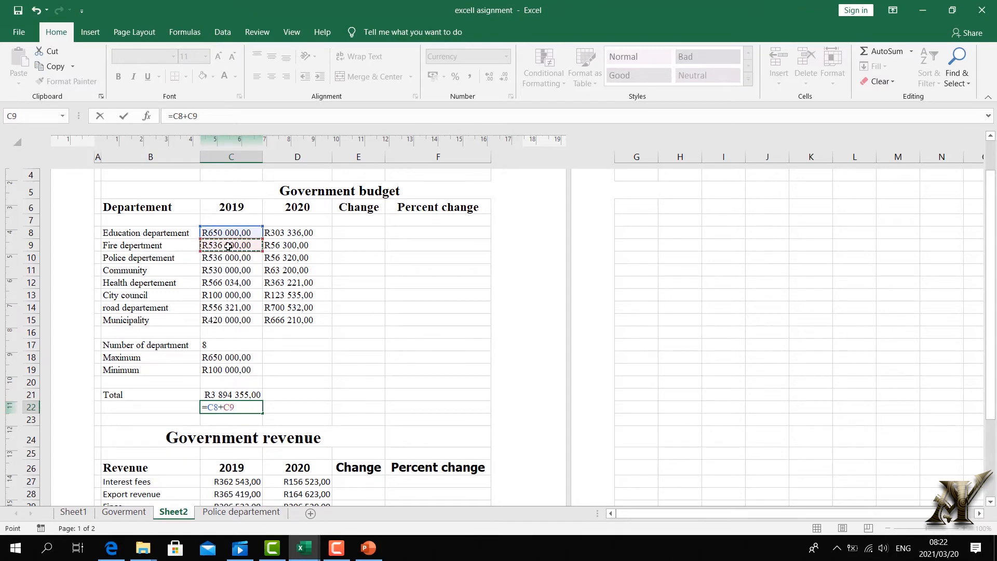
pyautogui.write('+')
pyautogui.click(224, 256)
pyautogui.write('+')
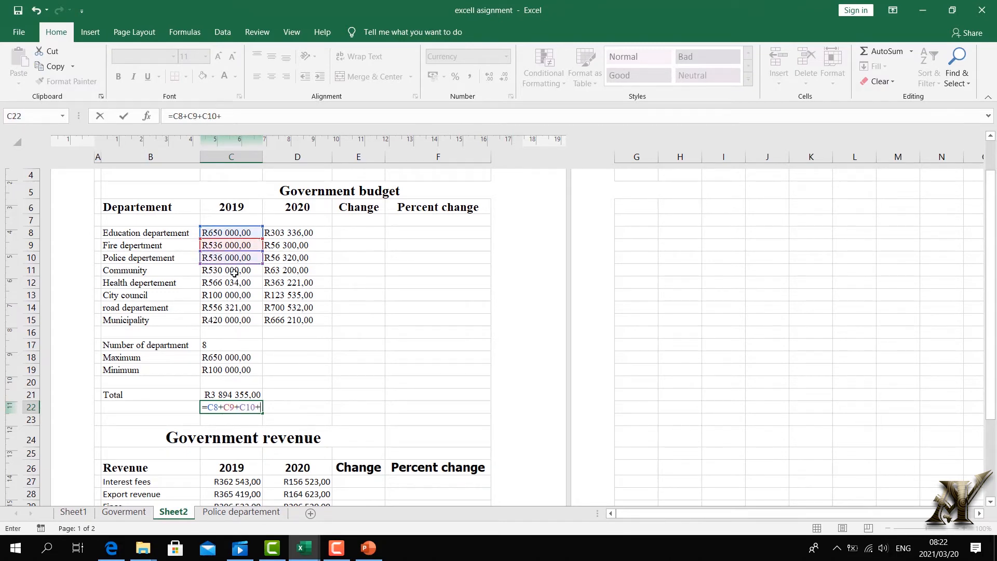
pyautogui.click(234, 272)
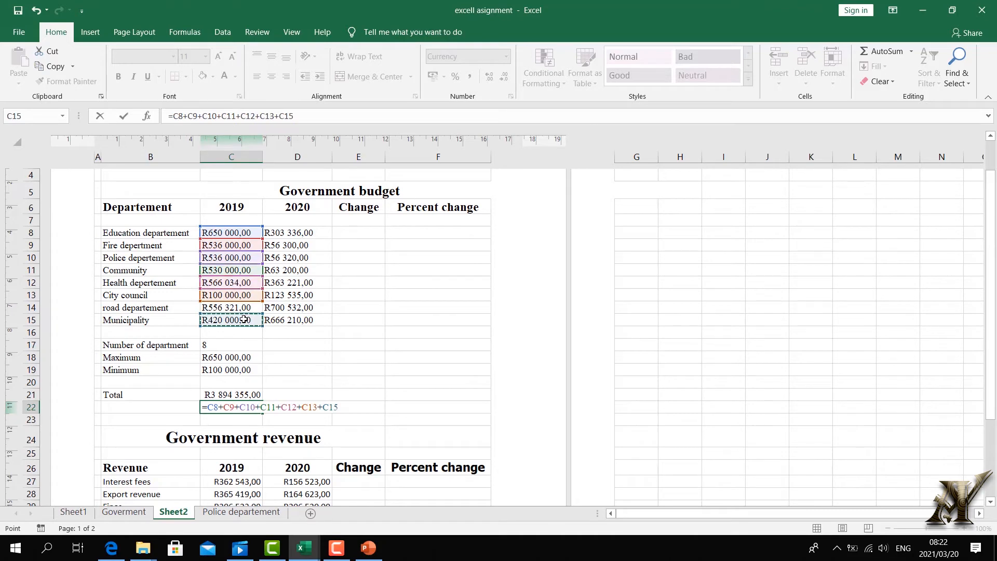
pyautogui.click(239, 309)
pyautogui.write('+')
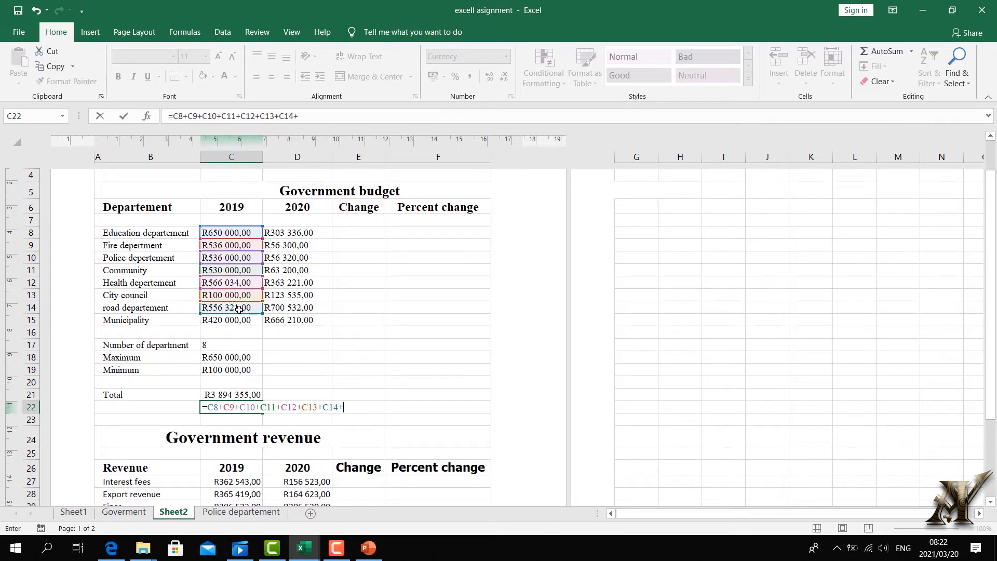
pyautogui.click(236, 321)
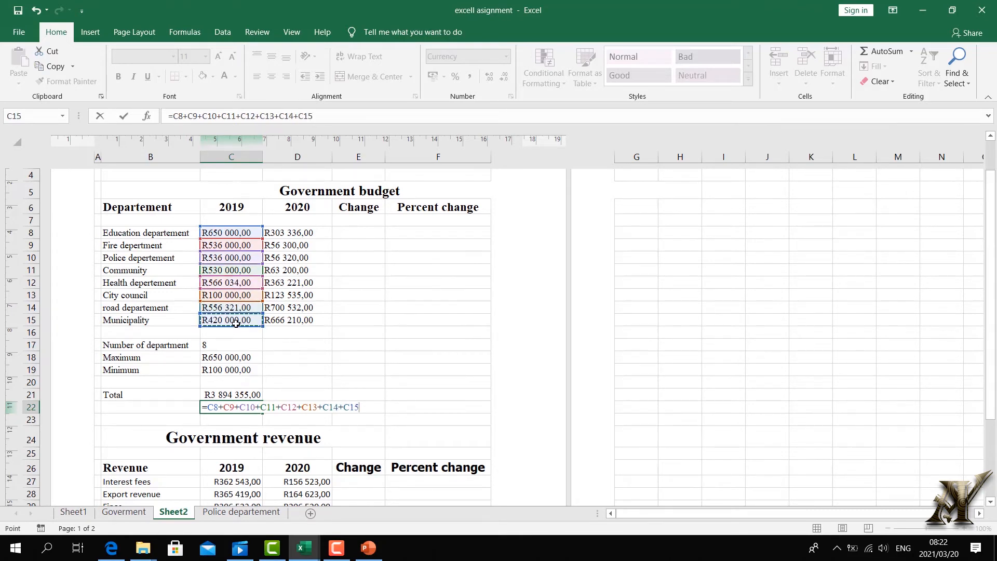
pyautogui.press('Return')
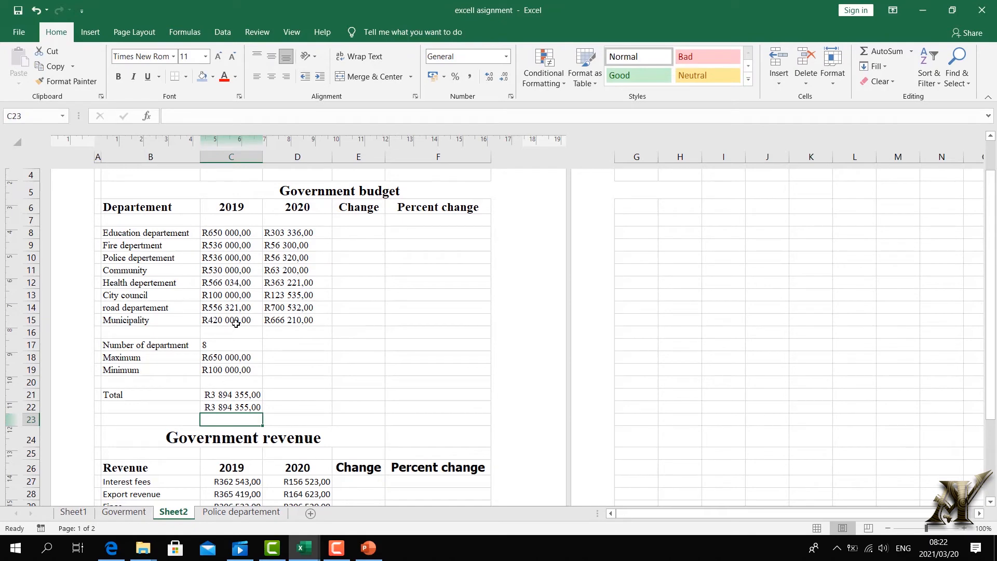
# Remove the C12 term from the addition formula in C22, leaving =C8+C9+C10+C11+C13+C14+C15.
pyautogui.doubleClick(235, 408)
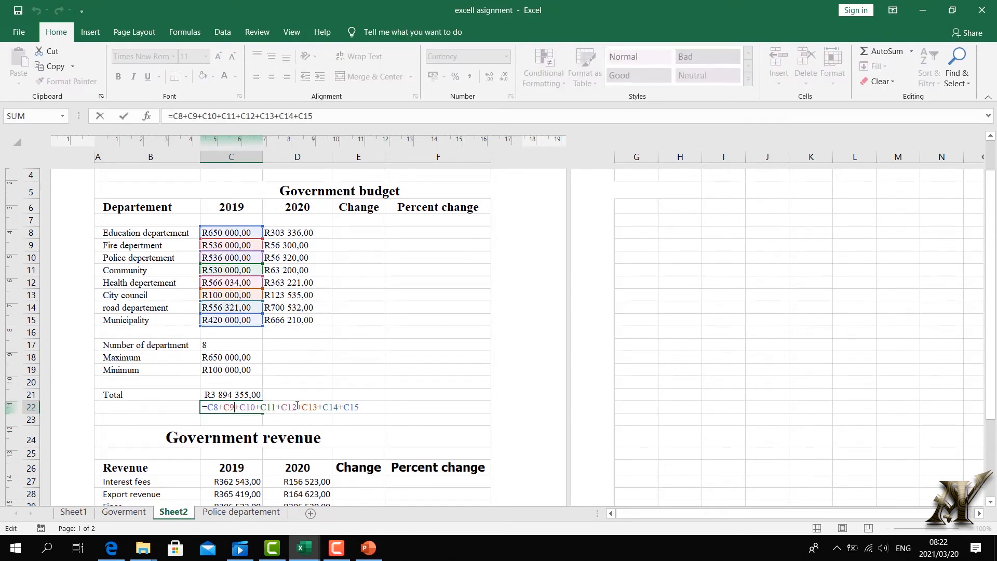
pyautogui.click(297, 406)
pyautogui.press('BackSpace')
pyautogui.press('BackSpace')
pyautogui.press('BackSpace')
pyautogui.press('BackSpace')
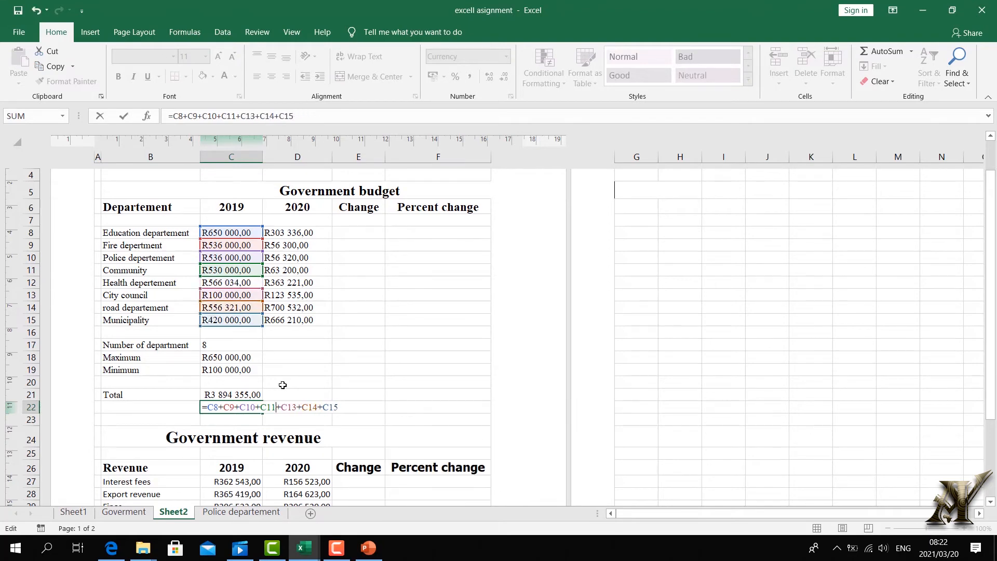
pyautogui.press('Return')
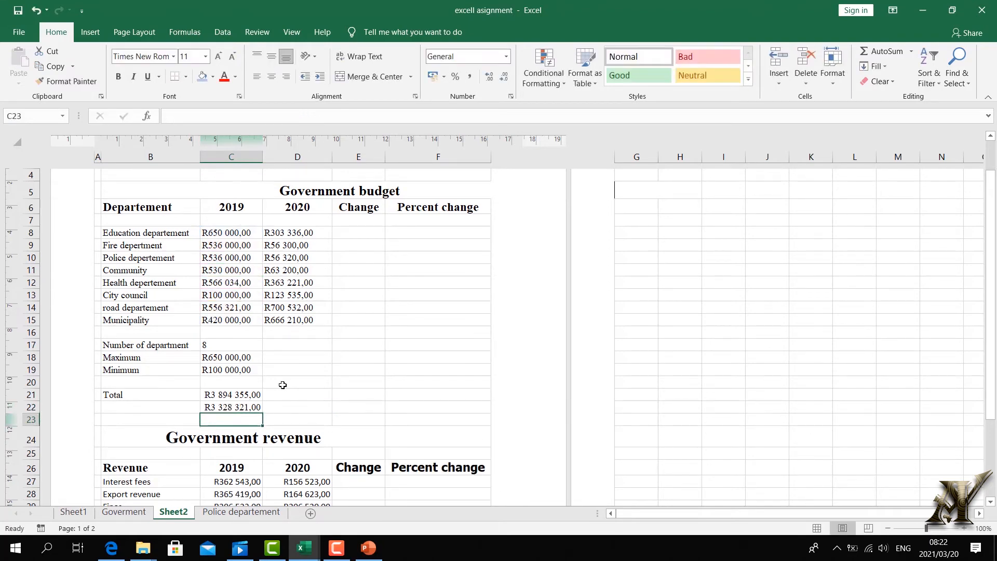
# Compare the SUM formula in C21 with the cell-by-cell addition formula in C22.
pyautogui.click(229, 397)
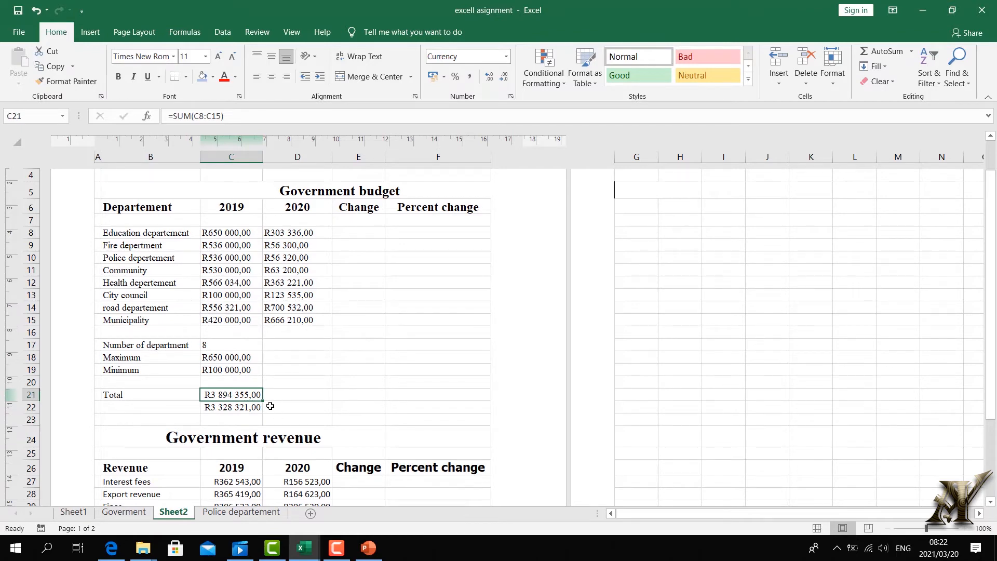
pyautogui.click(227, 410)
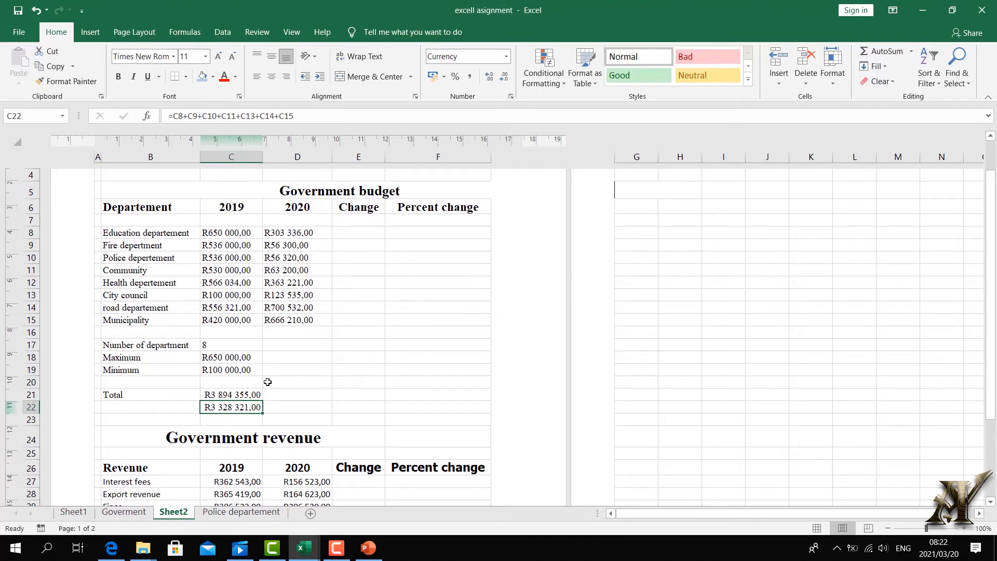
pyautogui.doubleClick(232, 410)
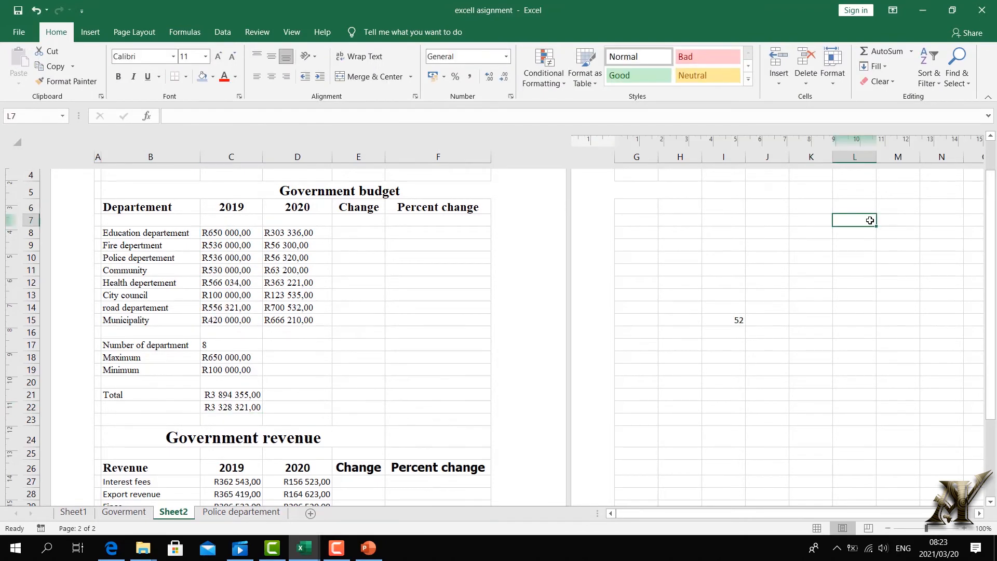
# Enter DEPARTEMENT SPORT in G9 with 6894 in H9, and DEPERTEMENT OF COOMUNICATION in G15 with 256988 in I15.
pyautogui.write('56')
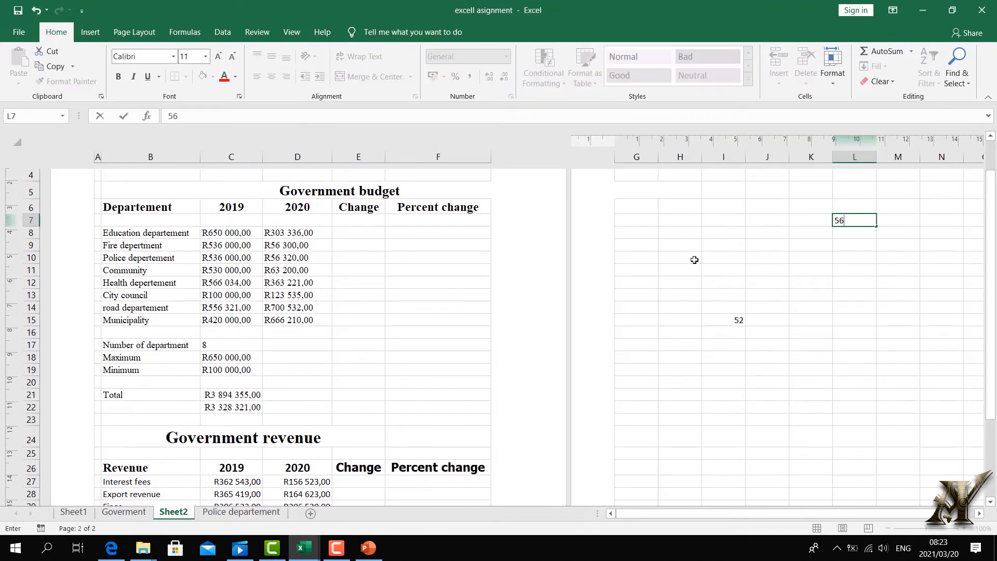
pyautogui.click(636, 245)
pyautogui.write('DEPARTEMENT SPO')
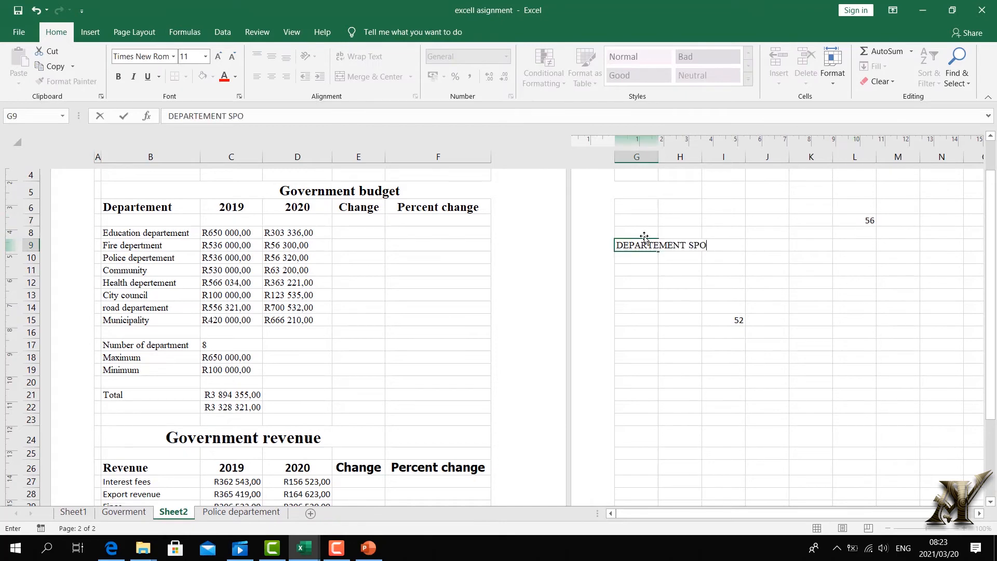
pyautogui.write('R')
pyautogui.write('T')
pyautogui.click(718, 321)
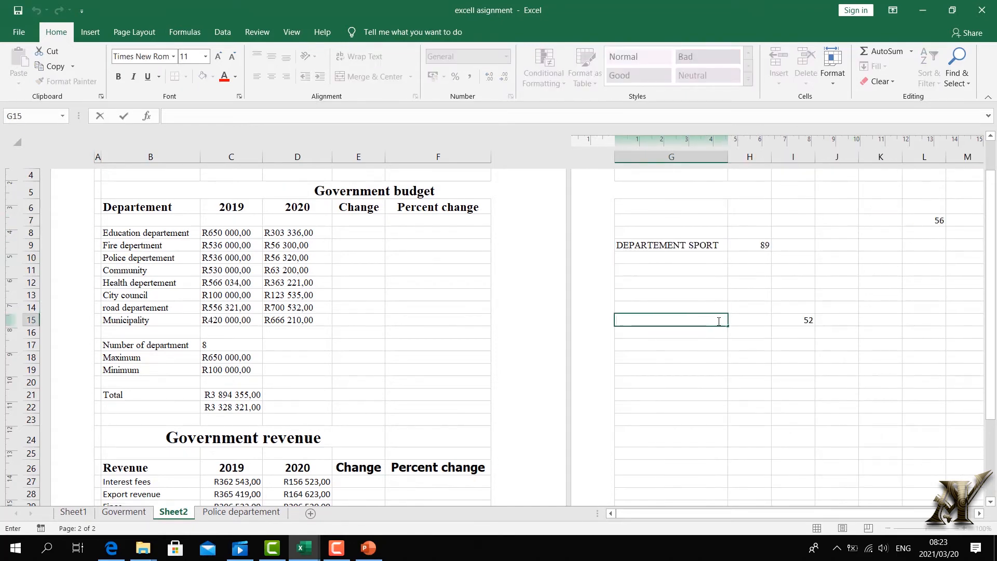
pyautogui.write('DEPERTEMENT OF COOMUNICATION')
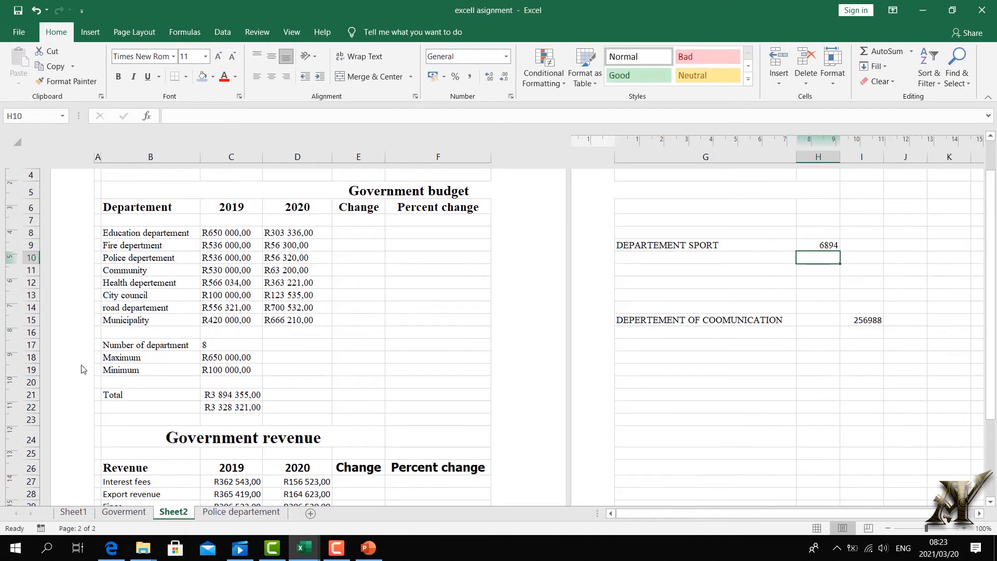
# Check which cells the SUM formula in C21 covers.
pyautogui.click(215, 394)
pyautogui.doubleClick(221, 396)
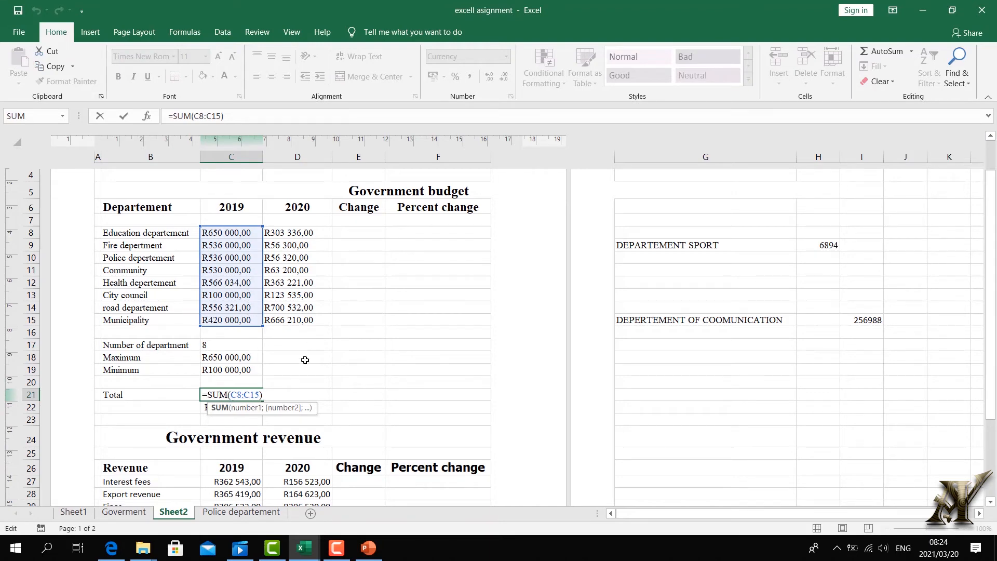
pyautogui.click(425, 405)
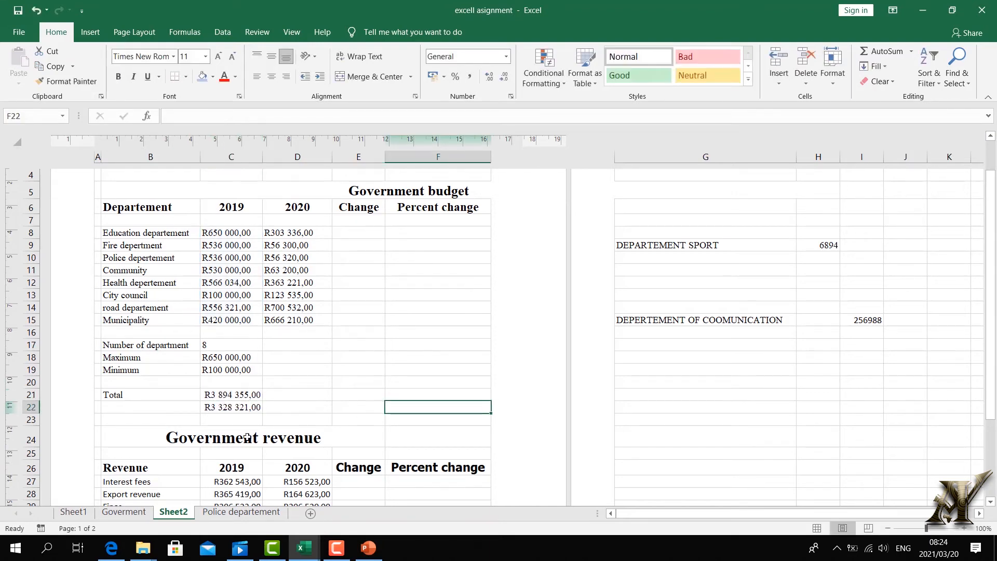
# Extend the addition formula in C22 with the scattered cells H9 and I15, giving =C8+C9+C10+C11+C13+C14+C15+H9+I15.
pyautogui.doubleClick(233, 407)
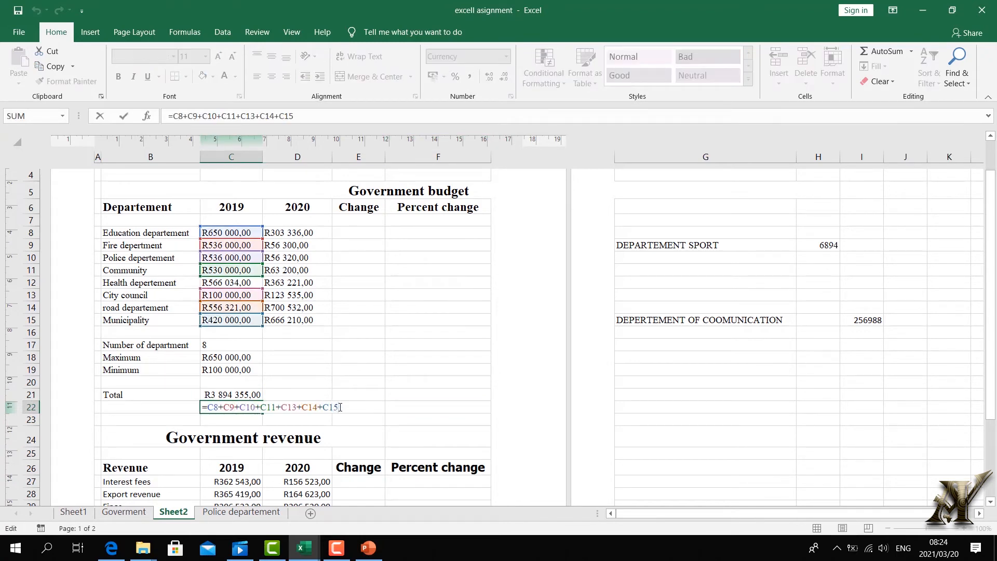
pyautogui.click(823, 243)
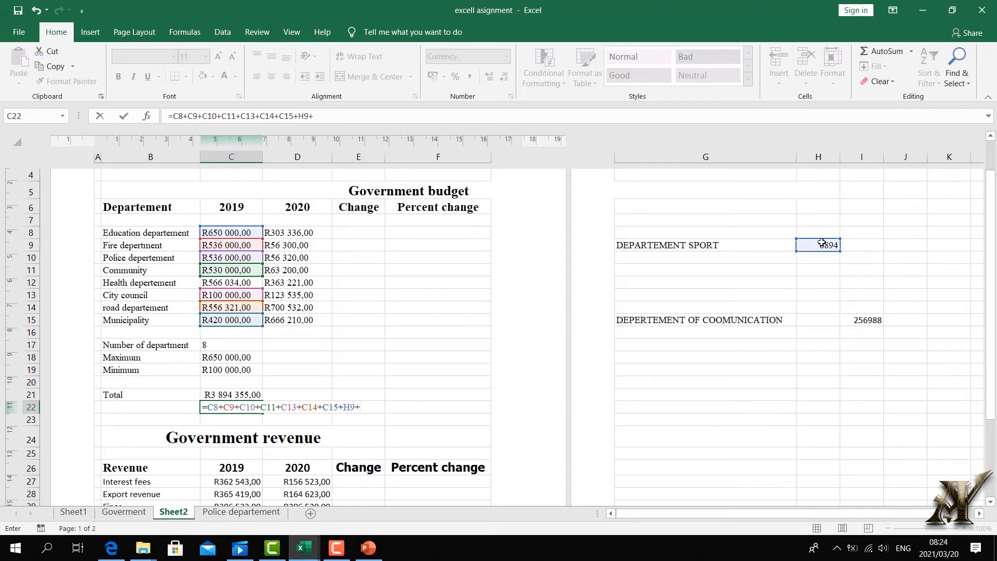
pyautogui.click(862, 322)
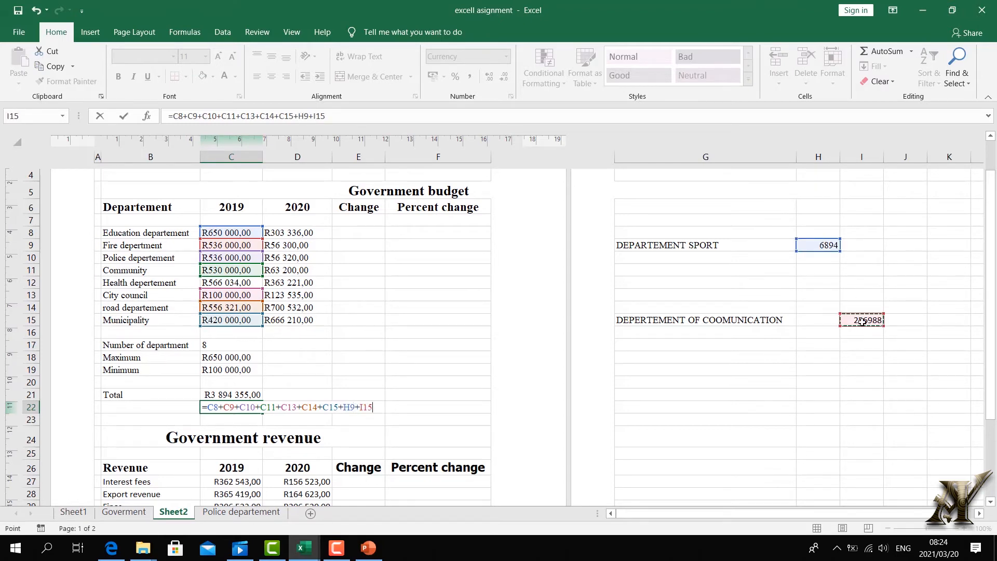
pyautogui.press('Return')
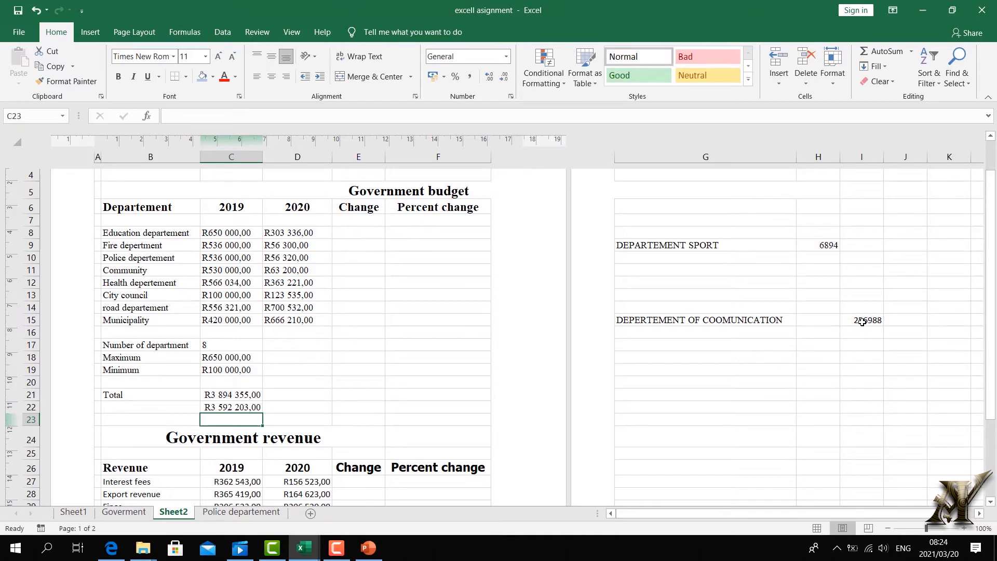
# Add the Health departement's 2019 budget, C12, to the end of the addition formula in C22.
pyautogui.doubleClick(240, 407)
pyautogui.click(217, 122)
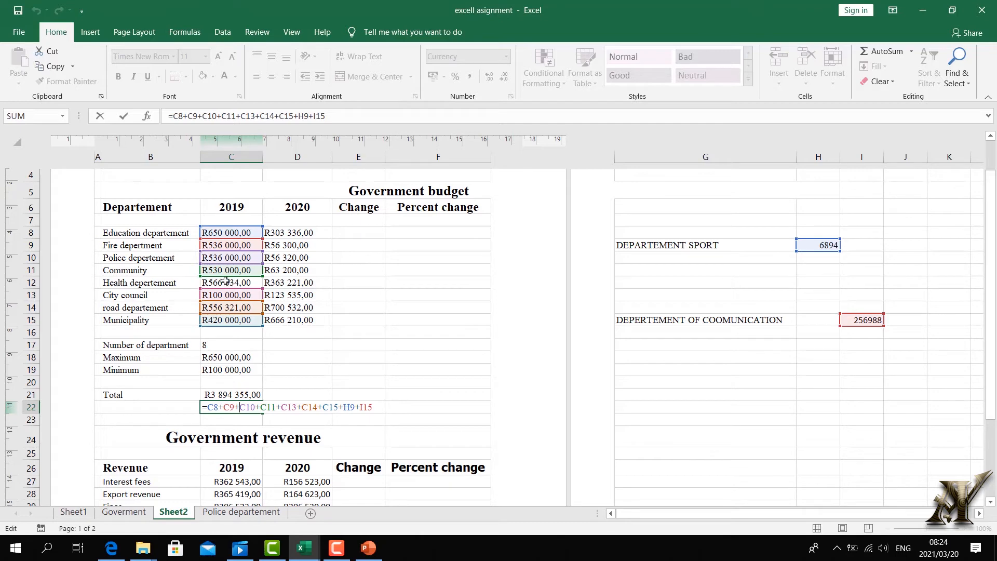
pyautogui.write('+')
pyautogui.click(245, 283)
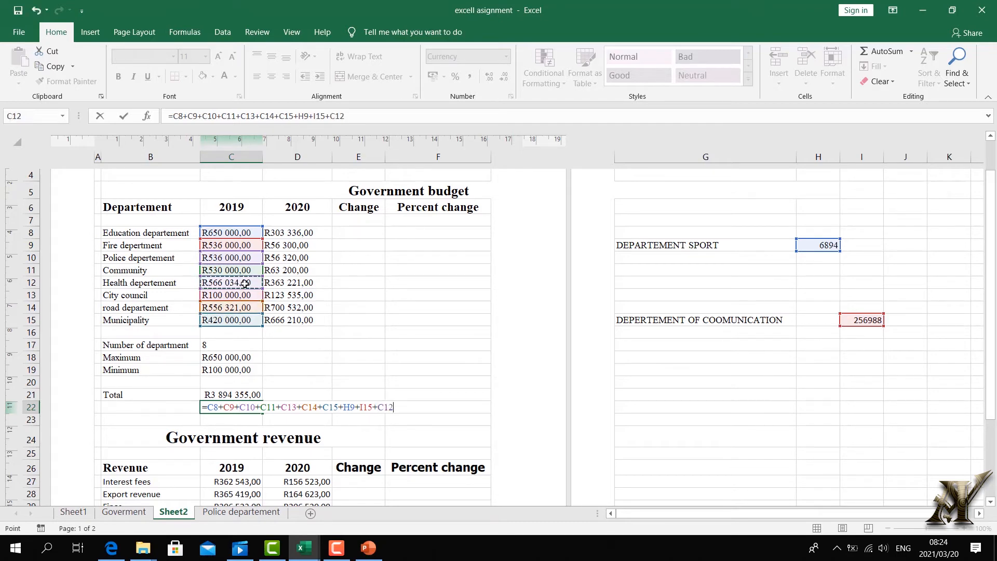
pyautogui.press('Return')
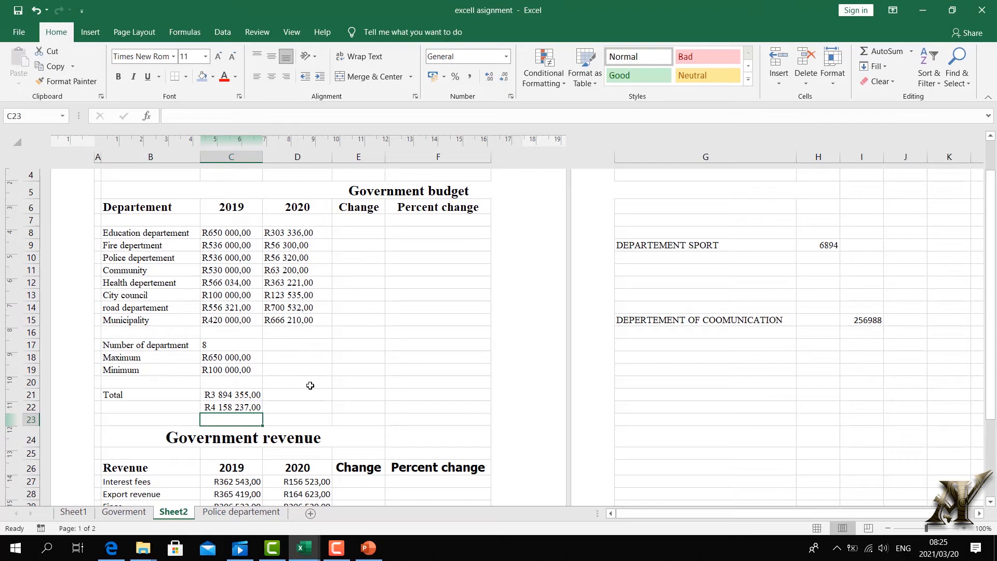
# Review the individual cell references in C22's addition formula and select the formula text.
pyautogui.doubleClick(254, 405)
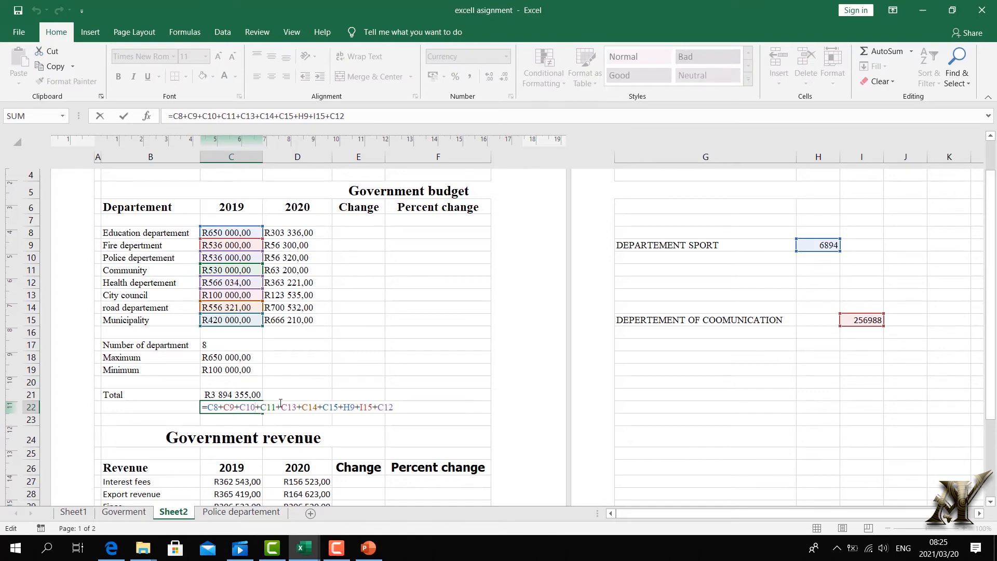
pyautogui.click(434, 413)
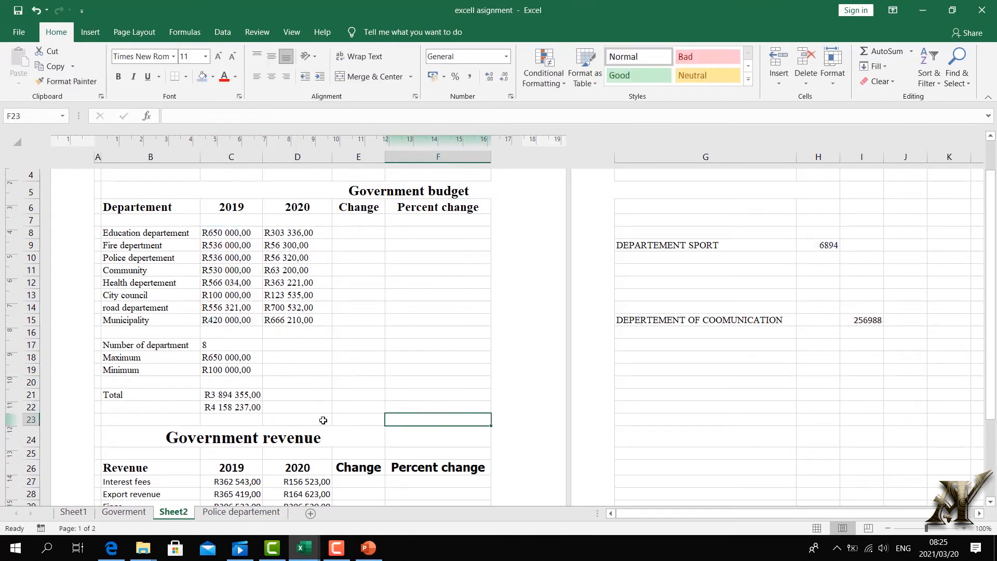
pyautogui.doubleClick(234, 408)
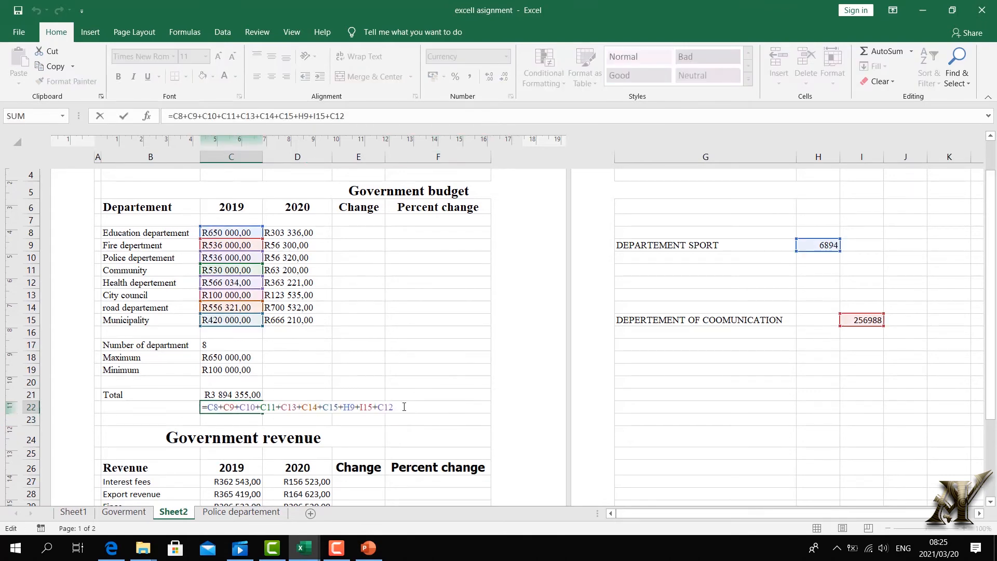
pyautogui.moveTo(404, 406); pyautogui.dragTo(203, 422)
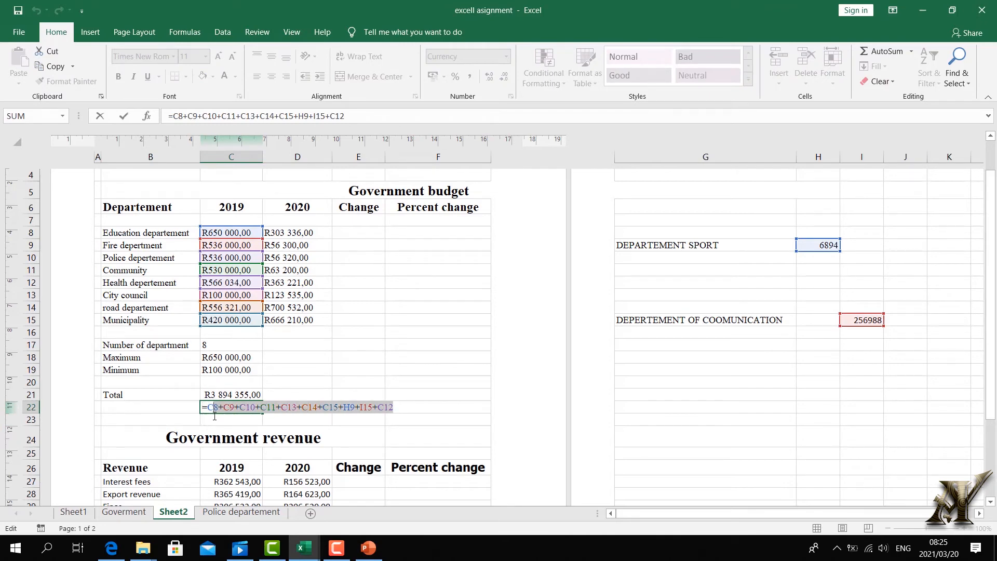
# Replace the addition formula in C22 with a sum of the range C8:C15 plus SUM(H9).
pyautogui.write('C')
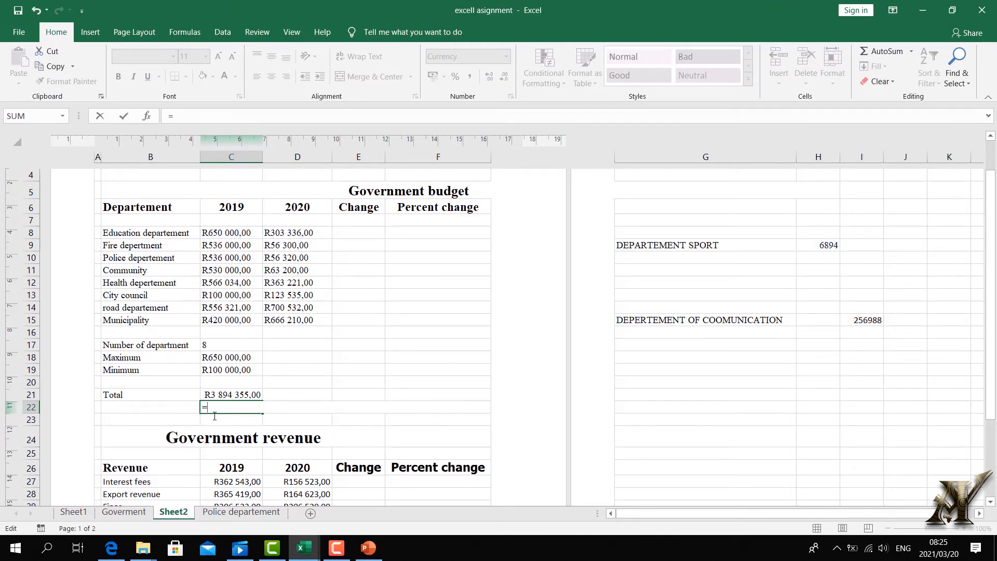
pyautogui.write('SAUM(')
pyautogui.moveTo(222, 233); pyautogui.dragTo(206, 317)
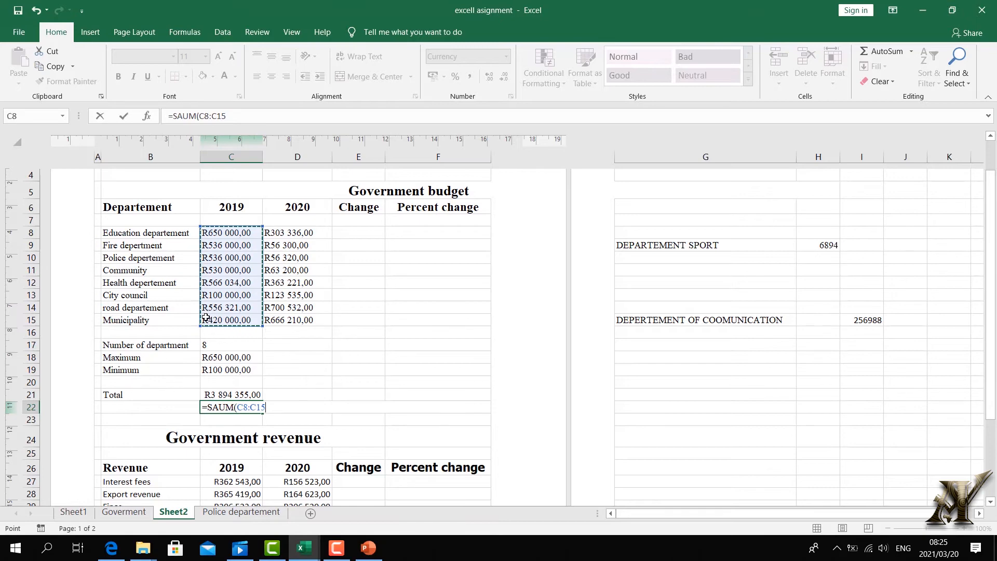
pyautogui.write(')_+')
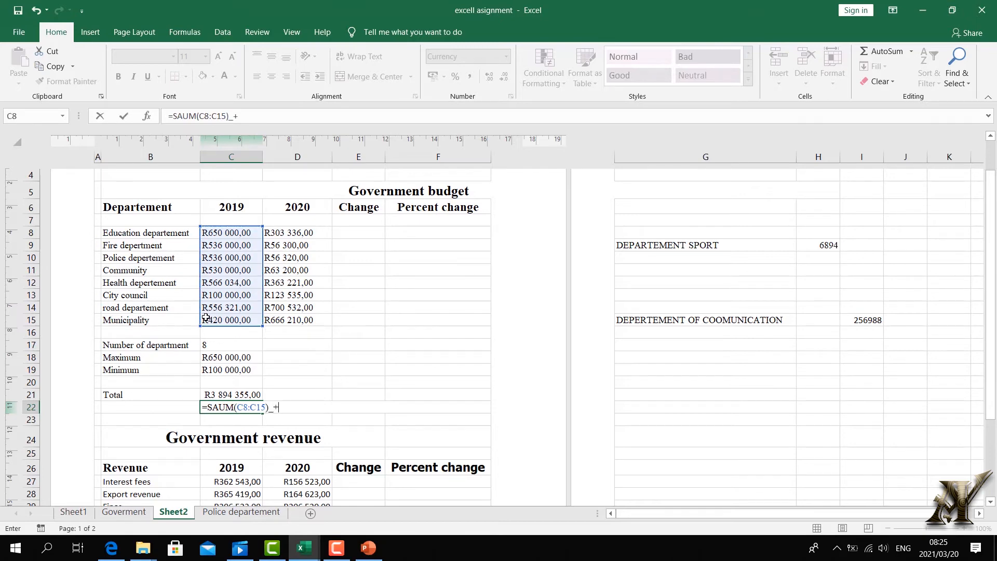
pyautogui.write('SUM')
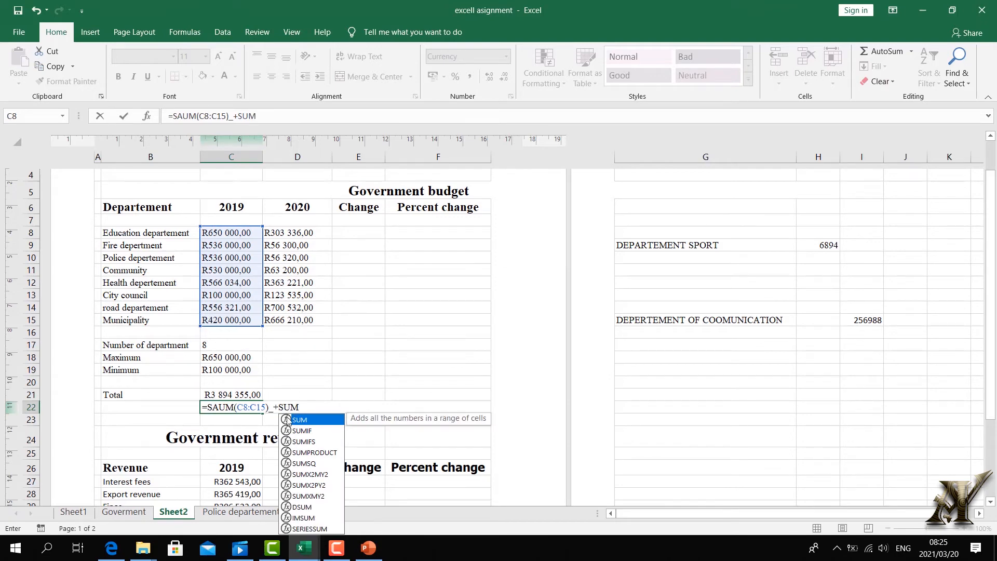
pyautogui.doubleClick(306, 420)
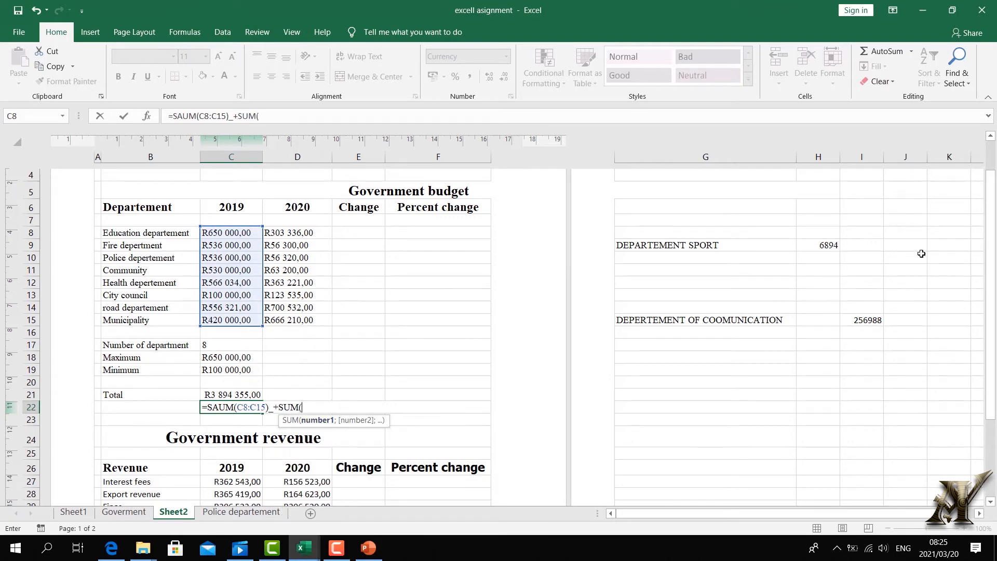
pyautogui.click(830, 246)
pyautogui.write(')')
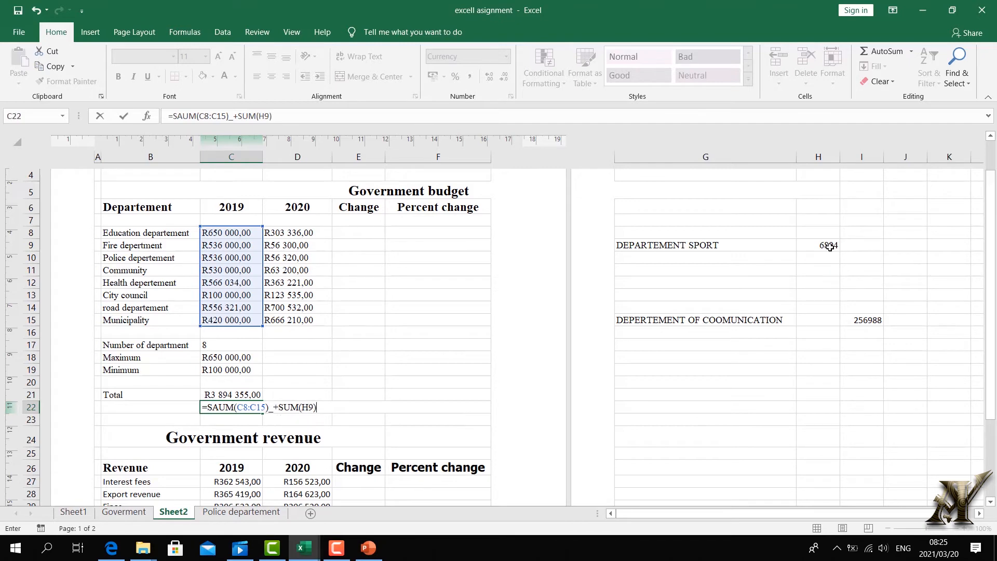
# Add SUM(I15) to the formula in C22, remove the stray underscore and enter the formula.
pyautogui.write('+SUM')
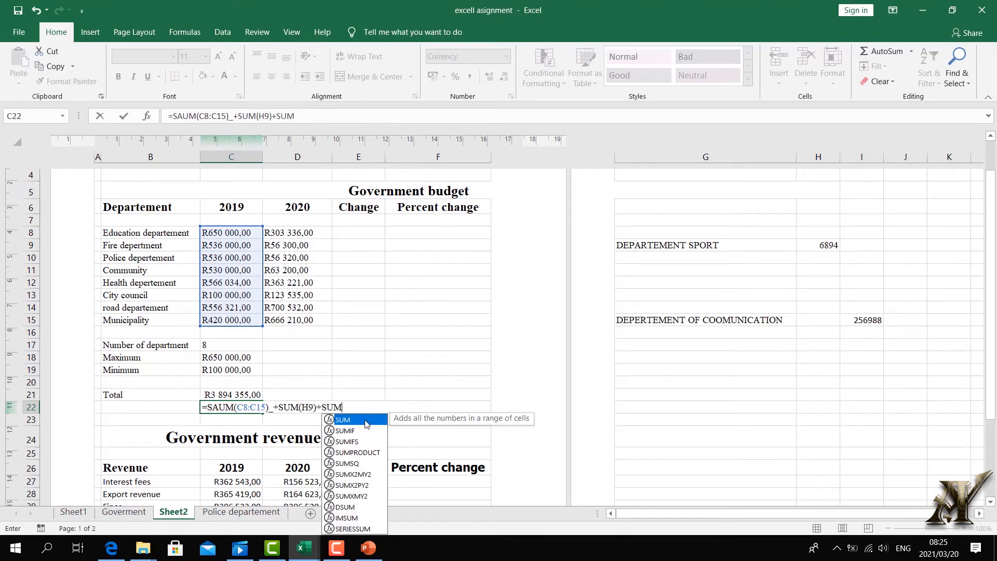
pyautogui.write('(')
pyautogui.click(860, 316)
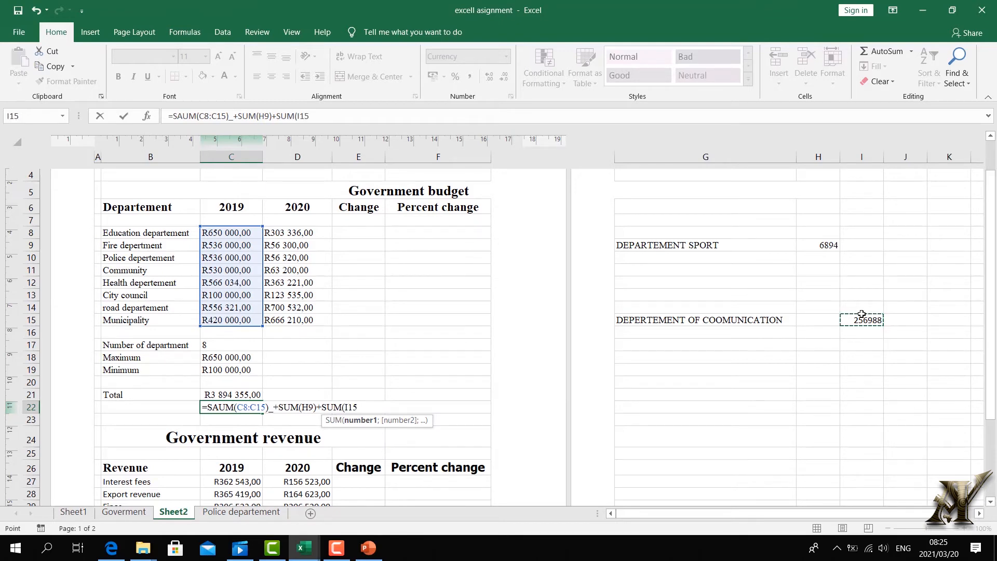
pyautogui.write(')+')
pyautogui.write('SUM')
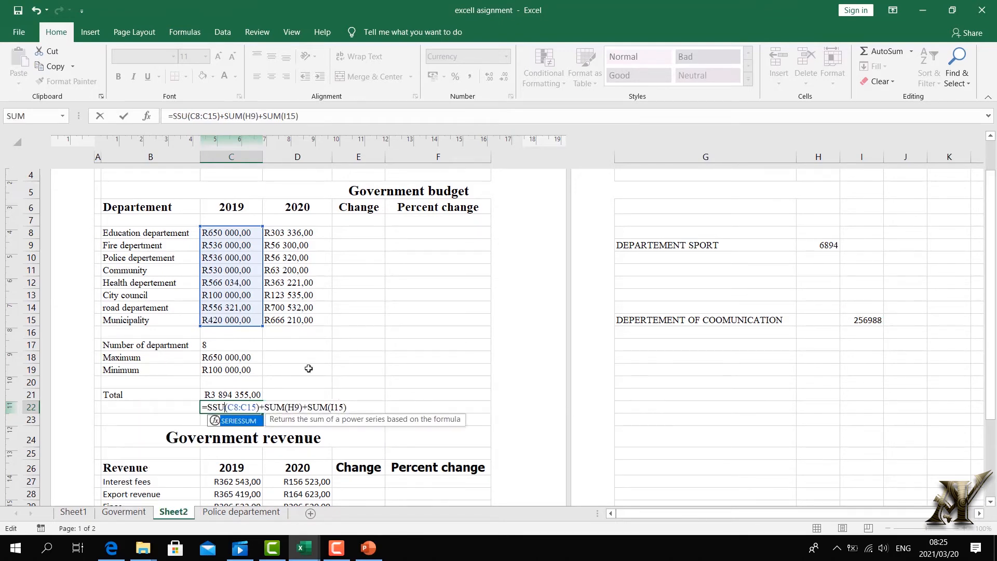
pyautogui.press('Return')
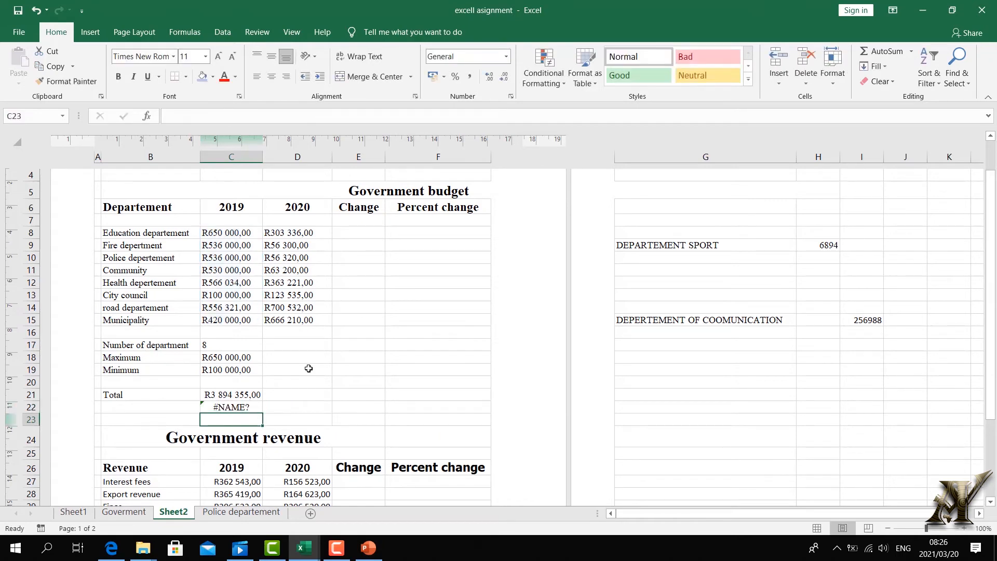
# Correct the misspelled first function name in C22 so the formula reads =SUM(C8:C15)+SUM(H9)+SUM(I15).
pyautogui.doubleClick(242, 407)
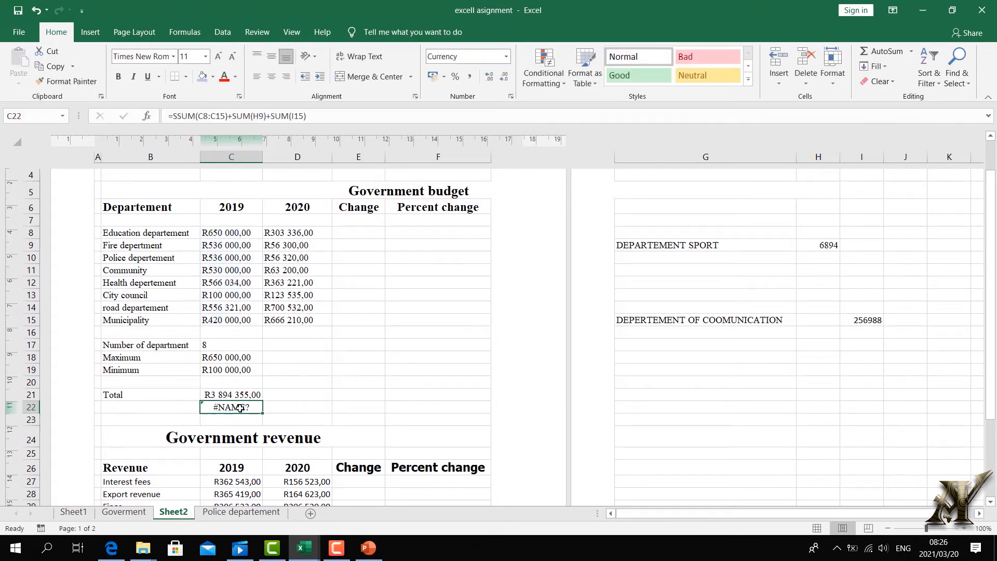
pyautogui.click(223, 405)
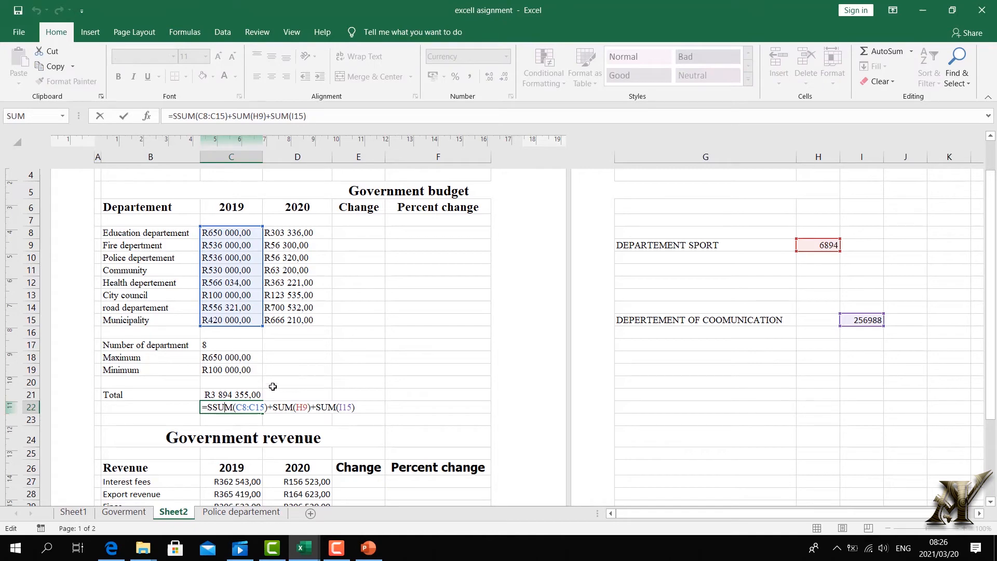
pyautogui.press('BackSpace')
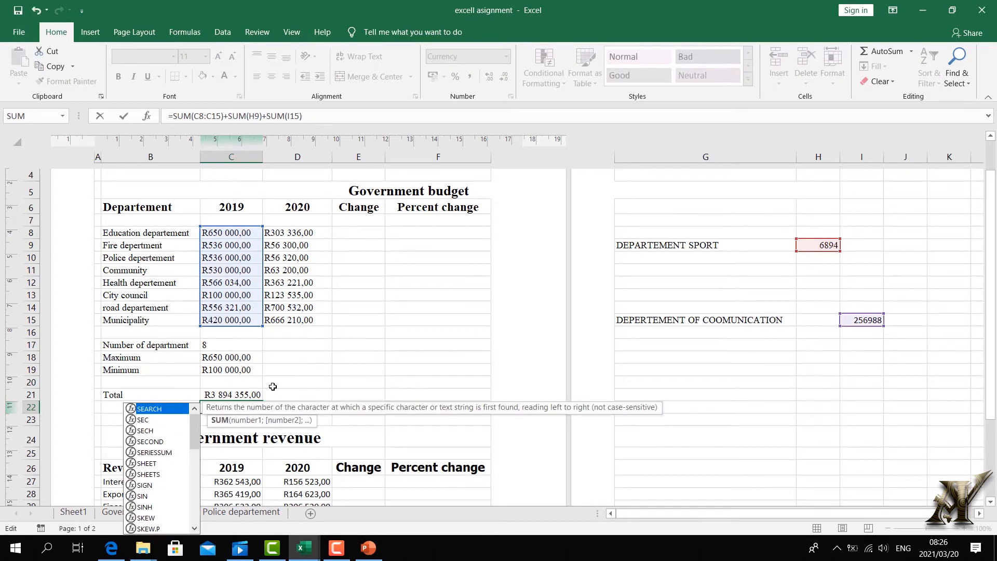
pyautogui.press('Return')
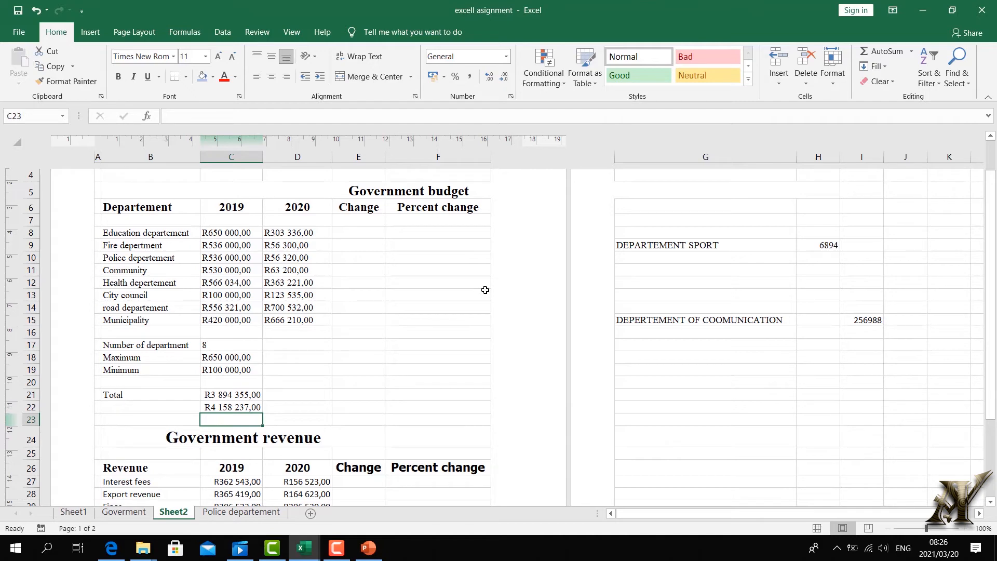
# Clear the formula in C22 after the equals sign and begin a single SUM function.
pyautogui.doubleClick(234, 406)
pyautogui.moveTo(359, 408); pyautogui.dragTo(200, 406)
pyautogui.press('BackSpace')
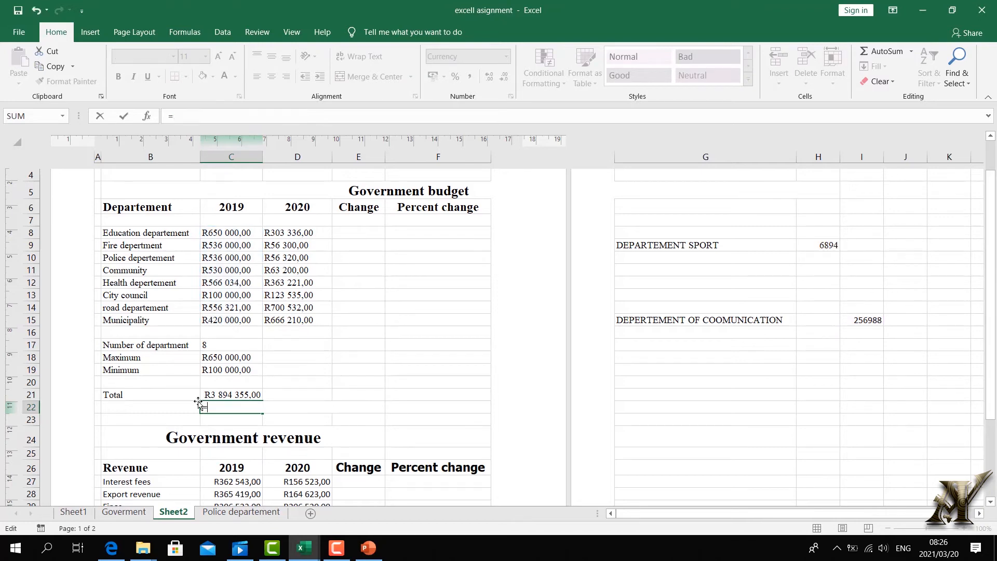
pyautogui.write('SUM')
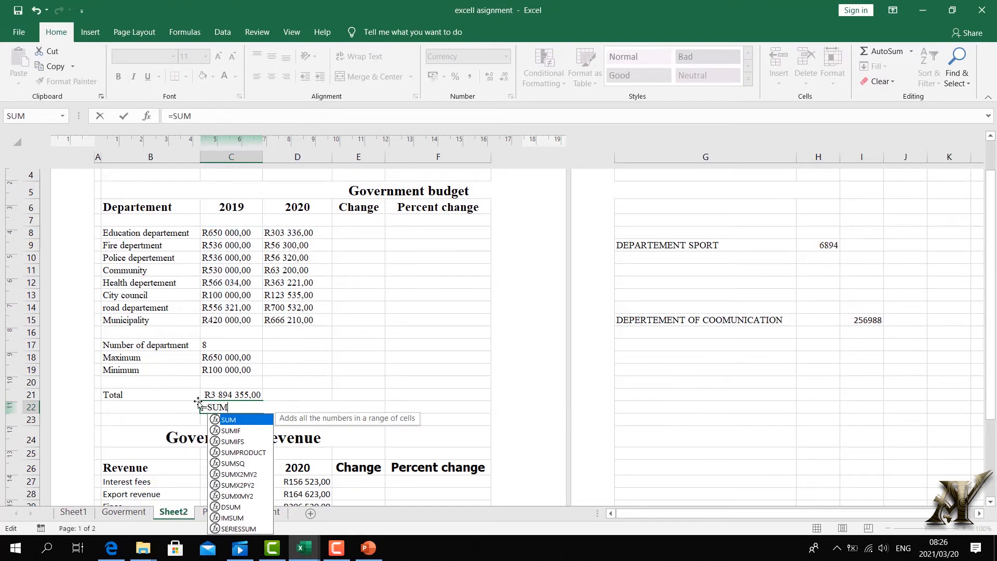
pyautogui.doubleClick(241, 423)
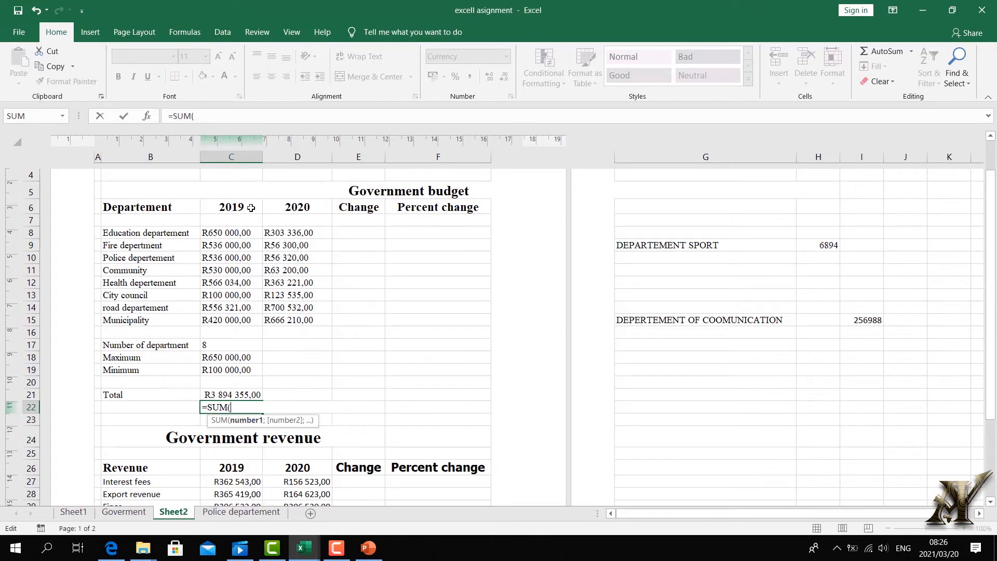
# Add C8, C9, C10, C11 and C12 to the SUM in C22 as separate arguments divided by semicolons.
pyautogui.click(237, 230)
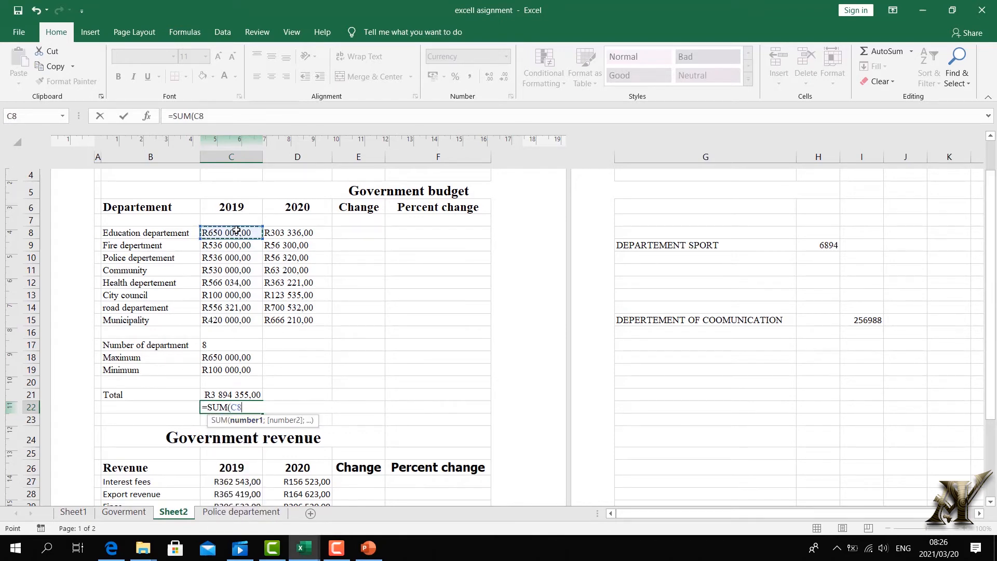
pyautogui.write(';')
pyautogui.click(229, 246)
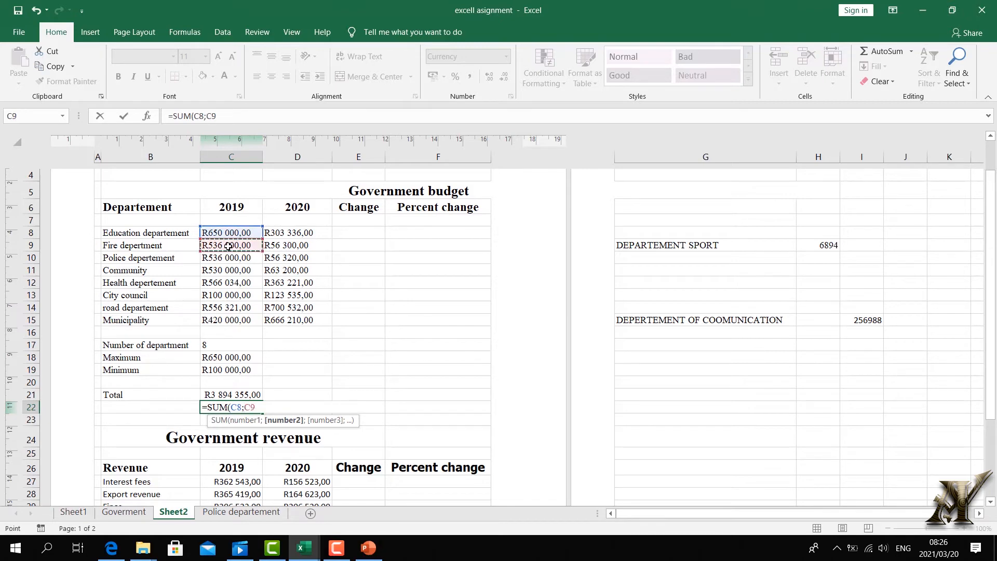
pyautogui.write(';')
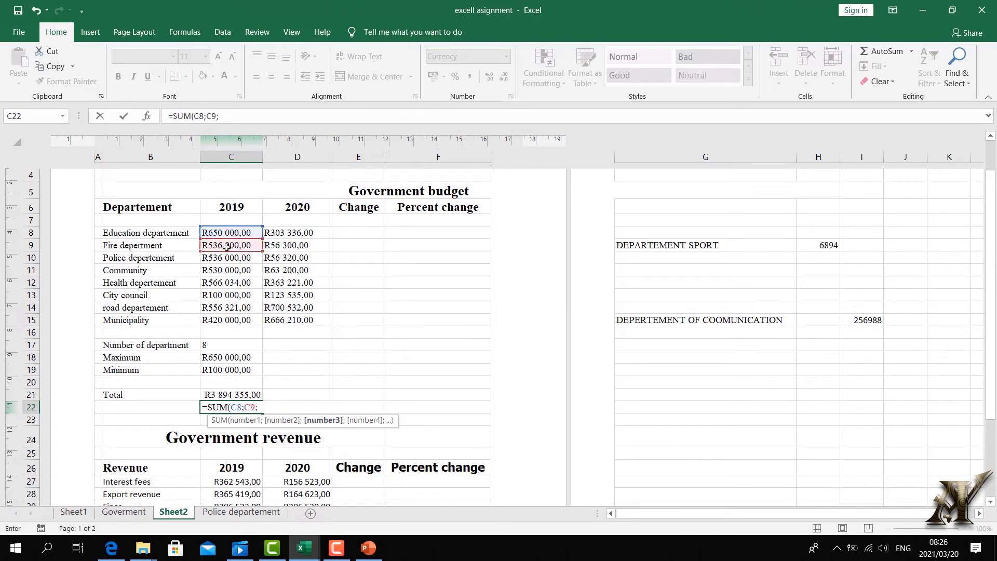
pyautogui.click(227, 255)
pyautogui.write(';')
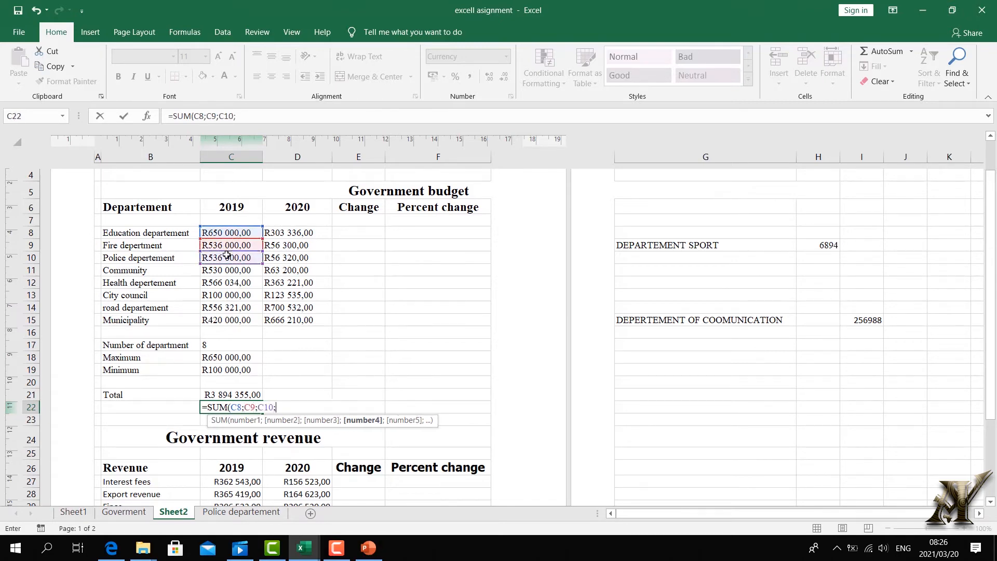
pyautogui.click(237, 270)
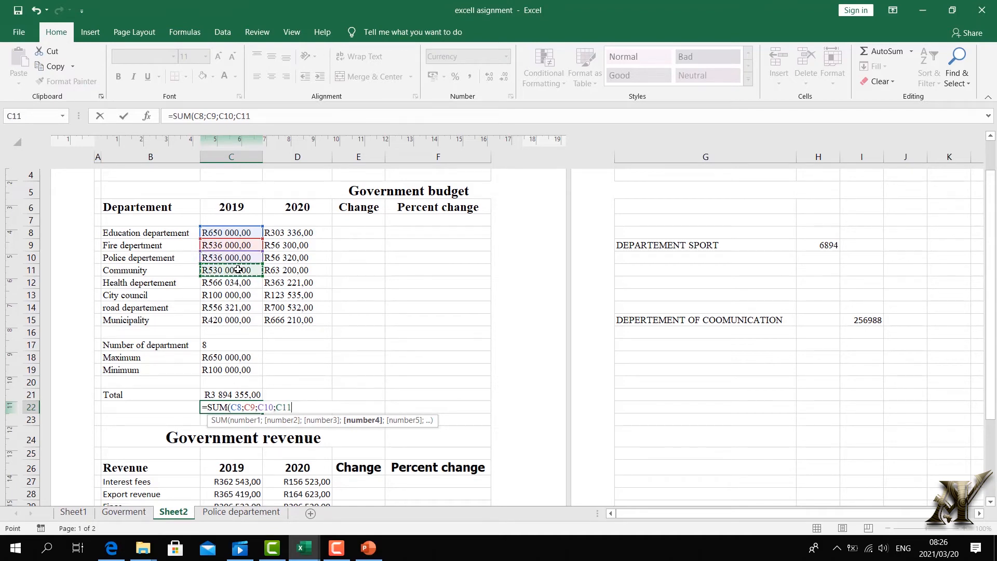
pyautogui.write(';')
pyautogui.click(241, 285)
pyautogui.write(';')
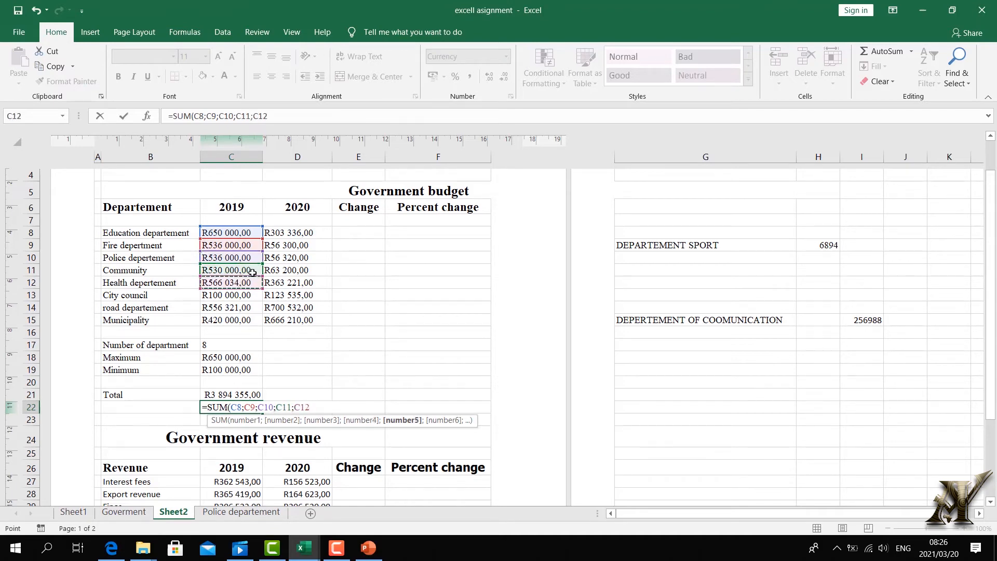
# Extend the SUM in C22 with the arguments E21, C13, C14, C15, H9 and I15, and enter the formula.
pyautogui.click(359, 394)
pyautogui.click(824, 245)
pyautogui.write(';')
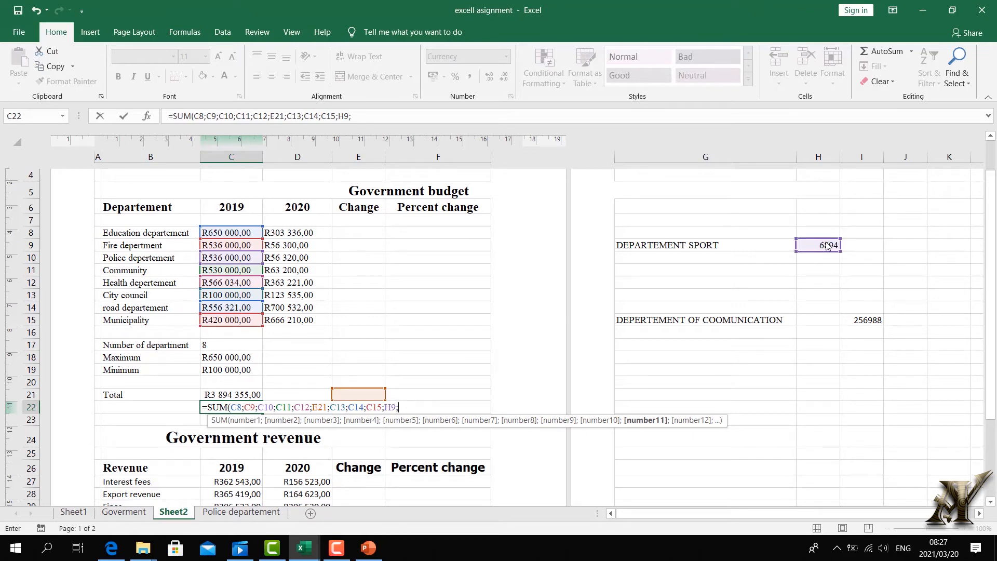
pyautogui.click(862, 320)
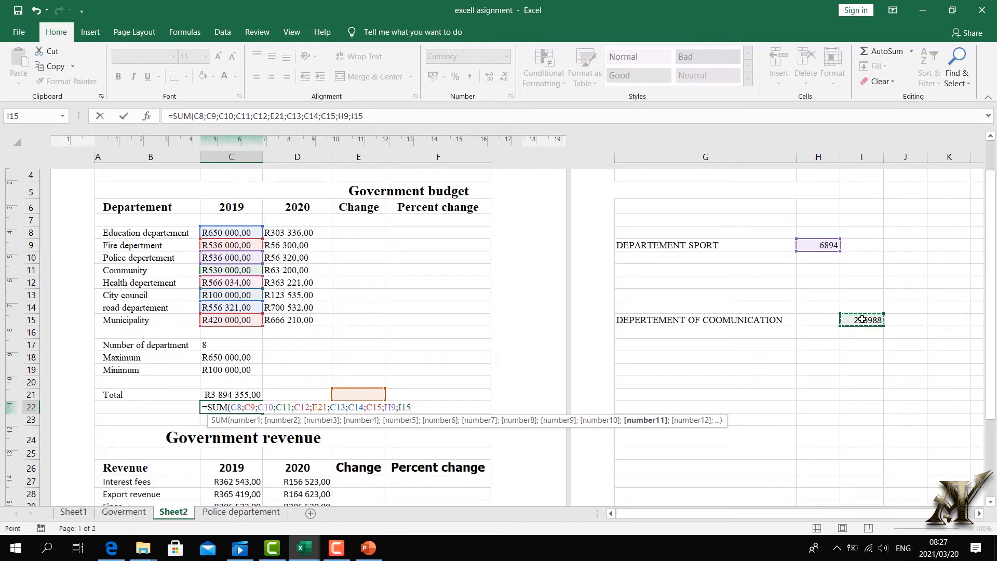
pyautogui.press('Return')
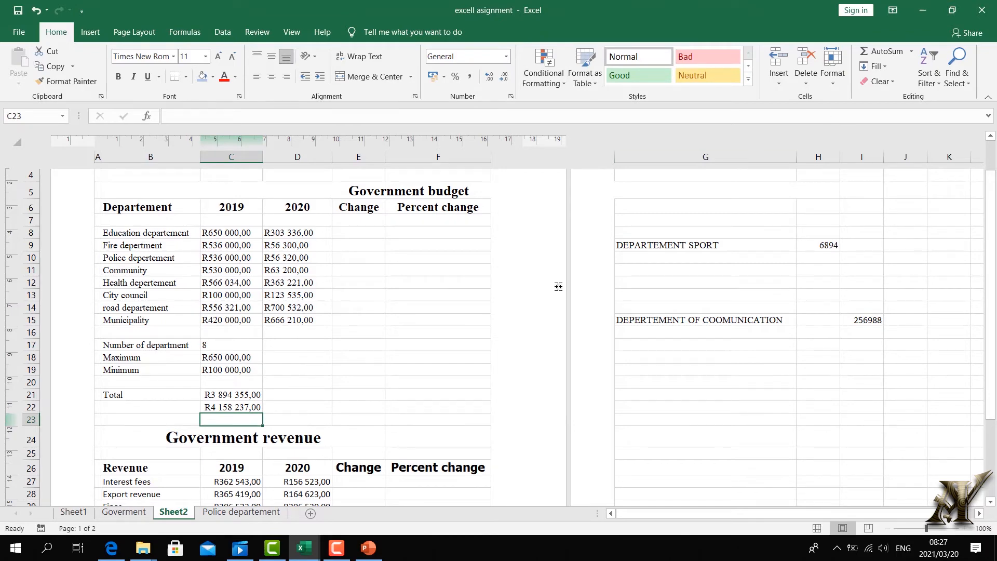
# Delete the content of cell C22 below the Total row.
pyautogui.click(259, 409)
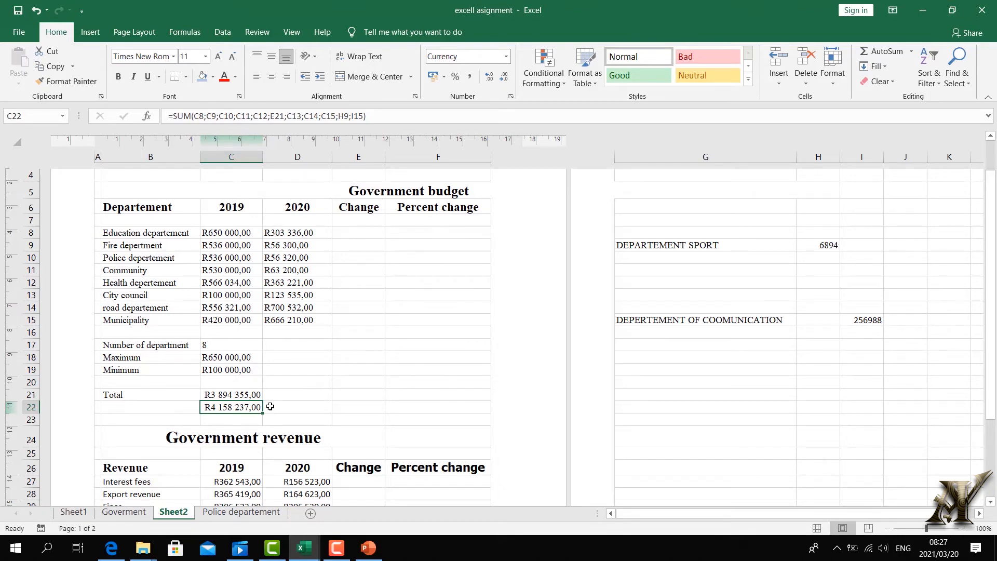
pyautogui.press('Delete')
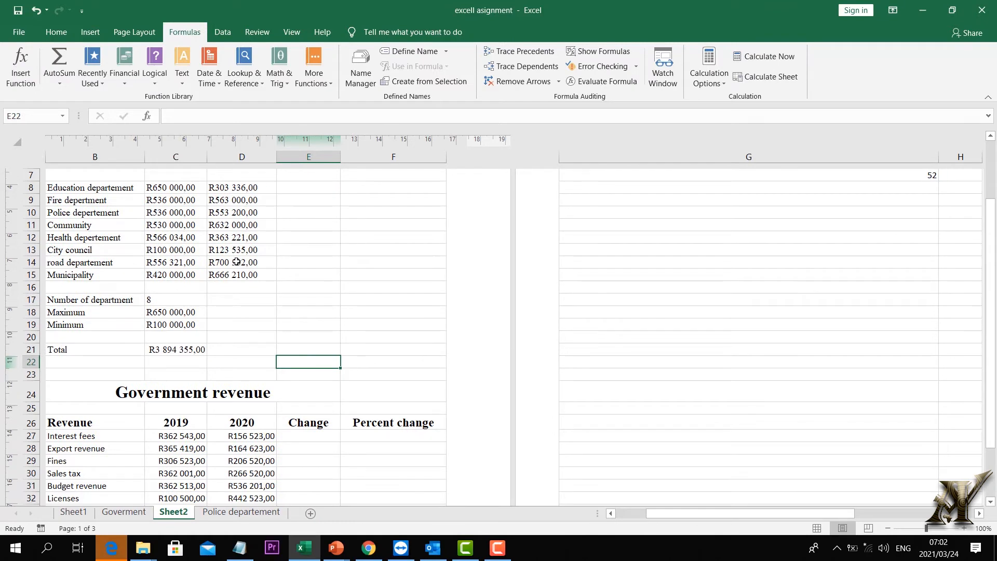
# Fill the number of department, maximum and minimum formulas from C17, C18 and C19 across to the 2020 column.
pyautogui.click(163, 302)
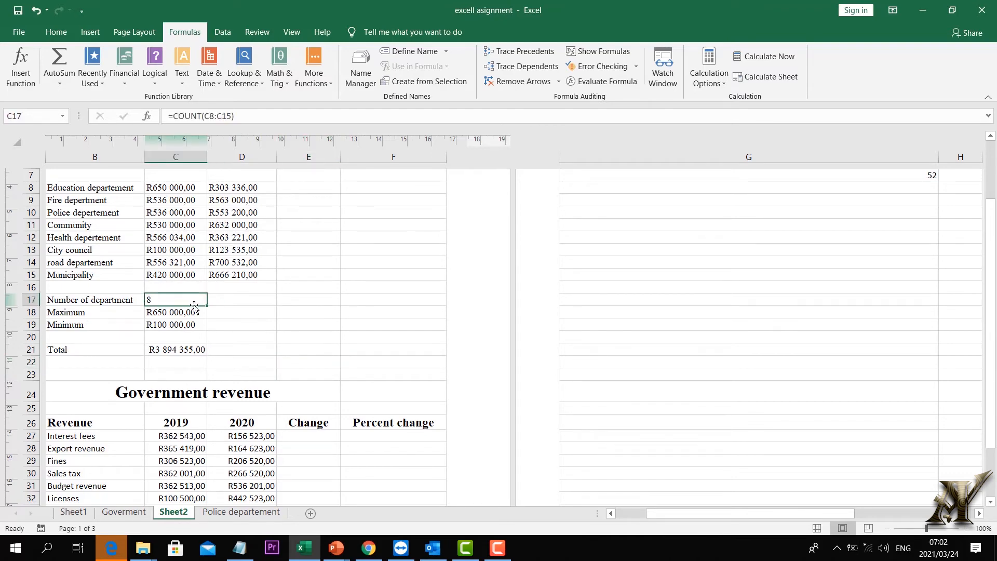
pyautogui.moveTo(207, 306); pyautogui.dragTo(268, 299)
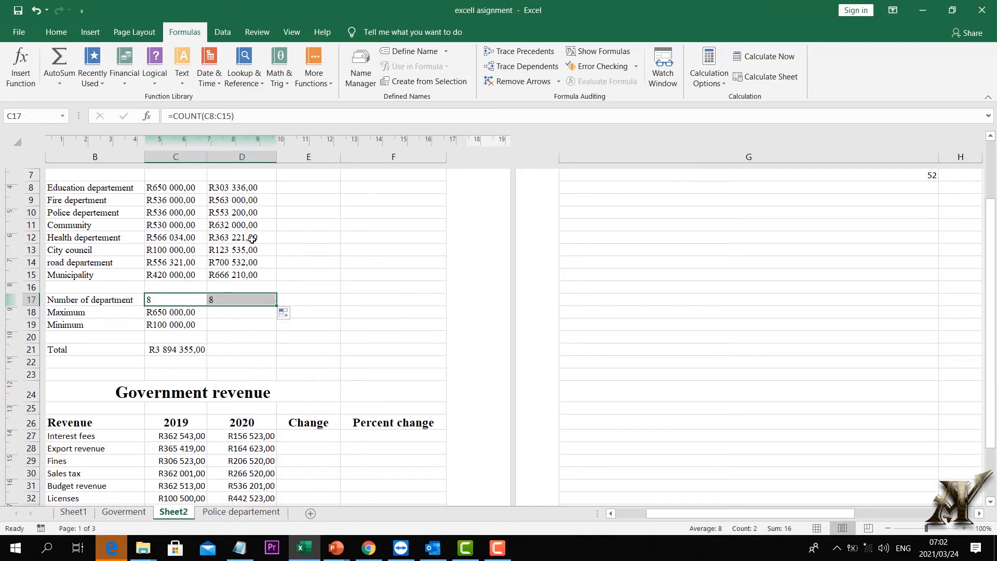
pyautogui.click(186, 314)
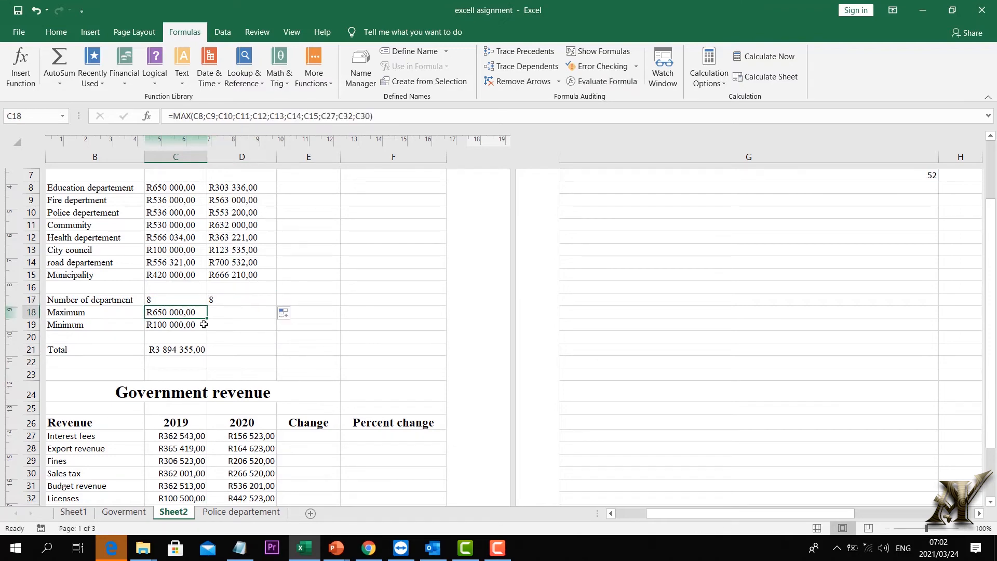
pyautogui.moveTo(207, 317); pyautogui.dragTo(269, 312)
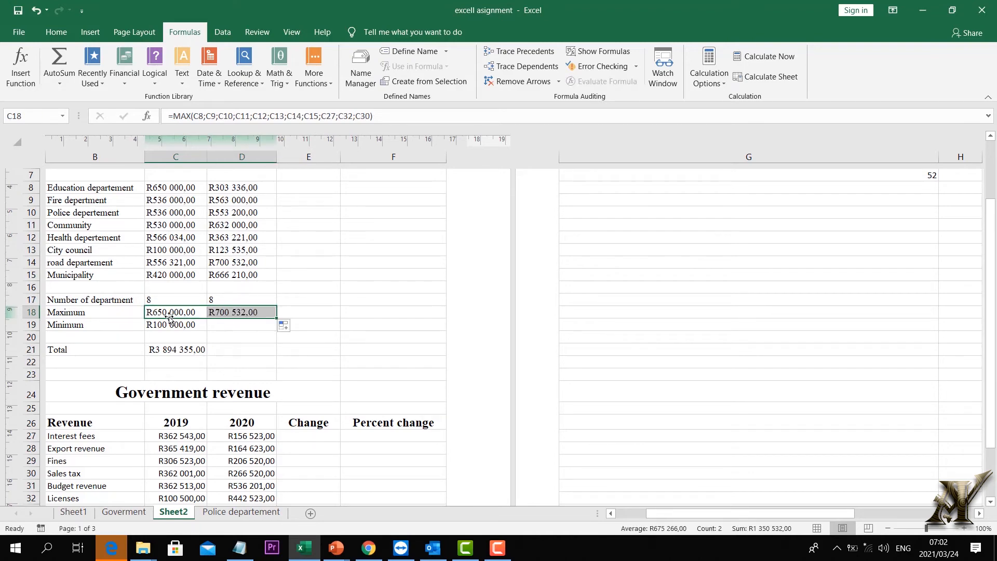
pyautogui.scroll(1, 185, 250)
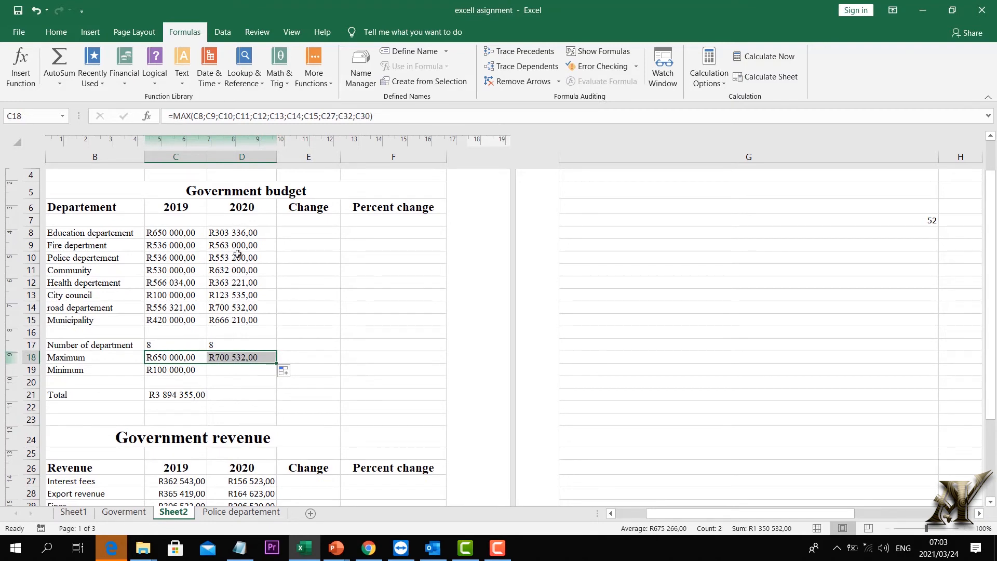
pyautogui.click(181, 372)
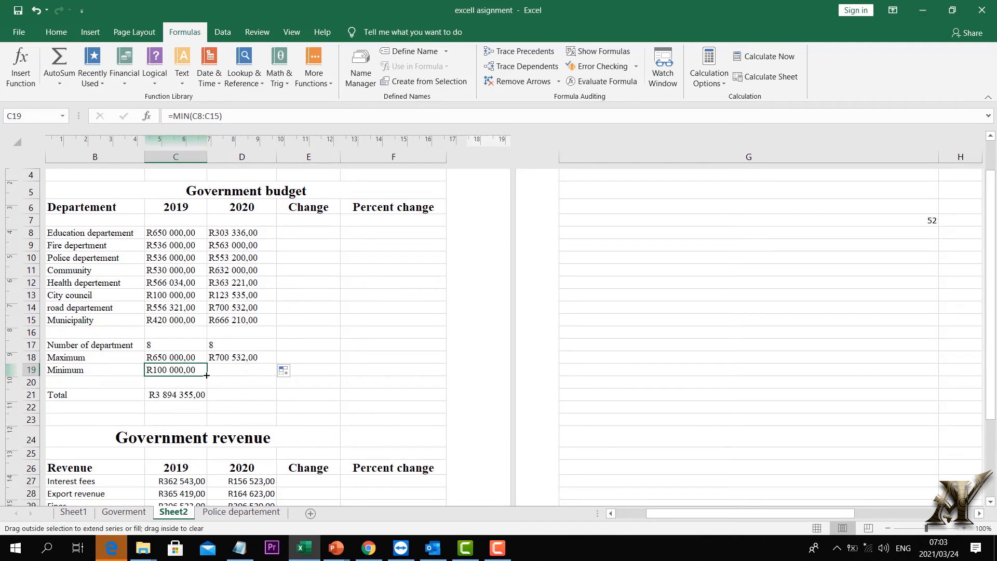
pyautogui.moveTo(208, 378); pyautogui.dragTo(249, 370)
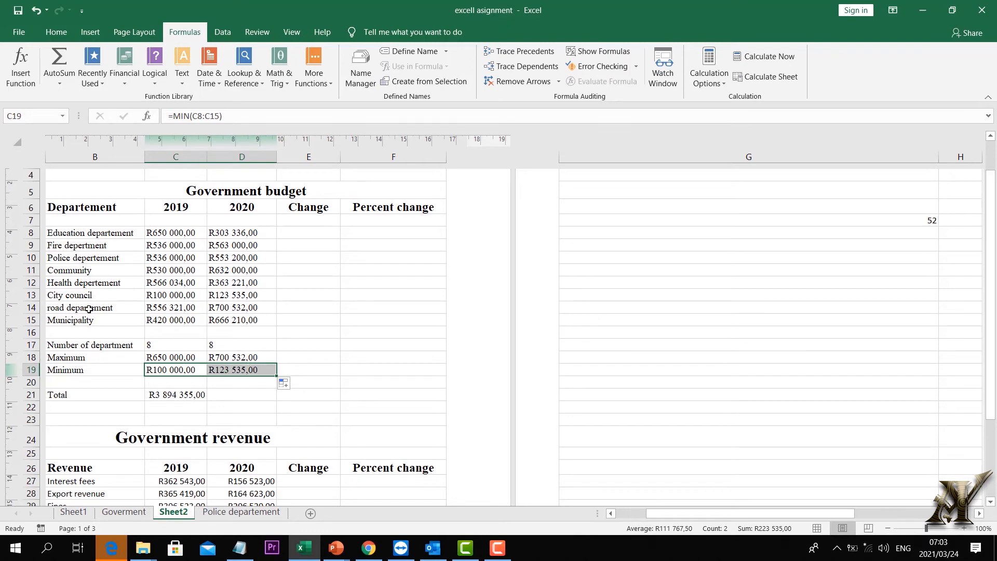
# Fill the government budget's total formula from C21 across to the 2020 column.
pyautogui.scroll(-2, 184, 341)
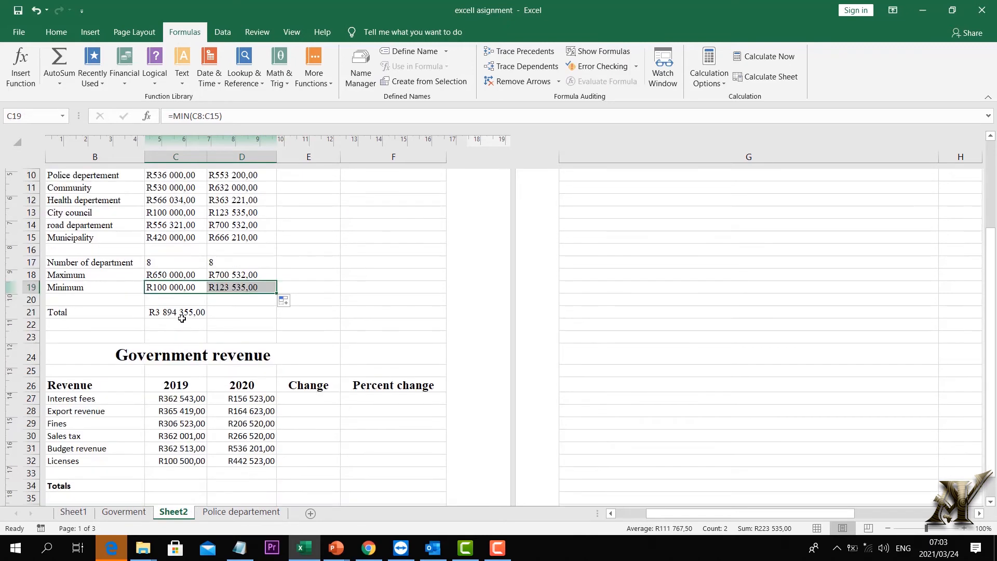
pyautogui.click(201, 314)
pyautogui.moveTo(205, 319); pyautogui.dragTo(277, 315)
pyautogui.scroll(1, 276, 314)
pyautogui.moveTo(658, 514); pyautogui.dragTo(627, 519)
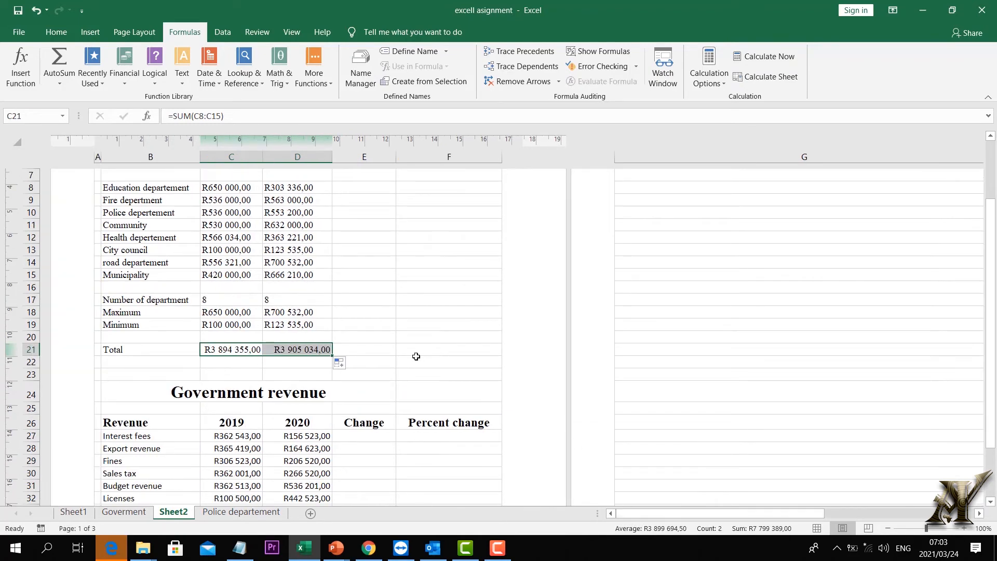
pyautogui.scroll(3, 416, 356)
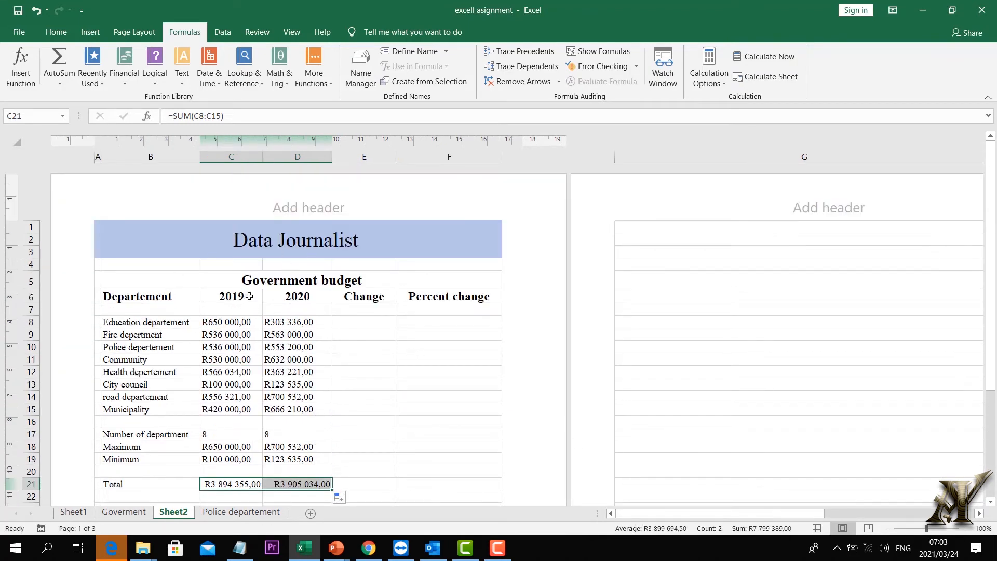
# Copy the summary labels in B17:B21 and paste them from B34 down, below the Government revenue table, replacing the Totals label.
pyautogui.scroll(-4, 314, 312)
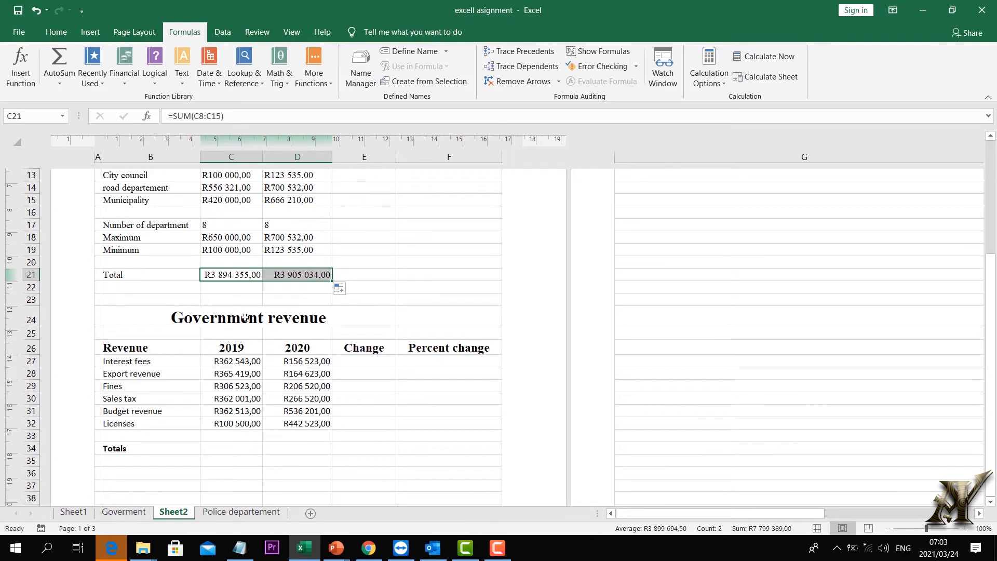
pyautogui.scroll(1, 251, 329)
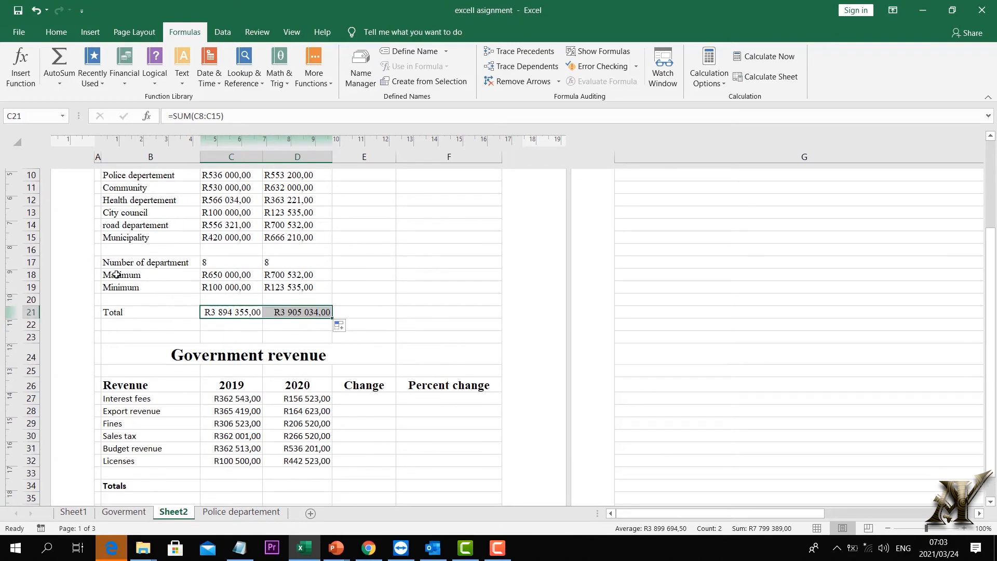
pyautogui.moveTo(104, 265); pyautogui.dragTo(130, 314)
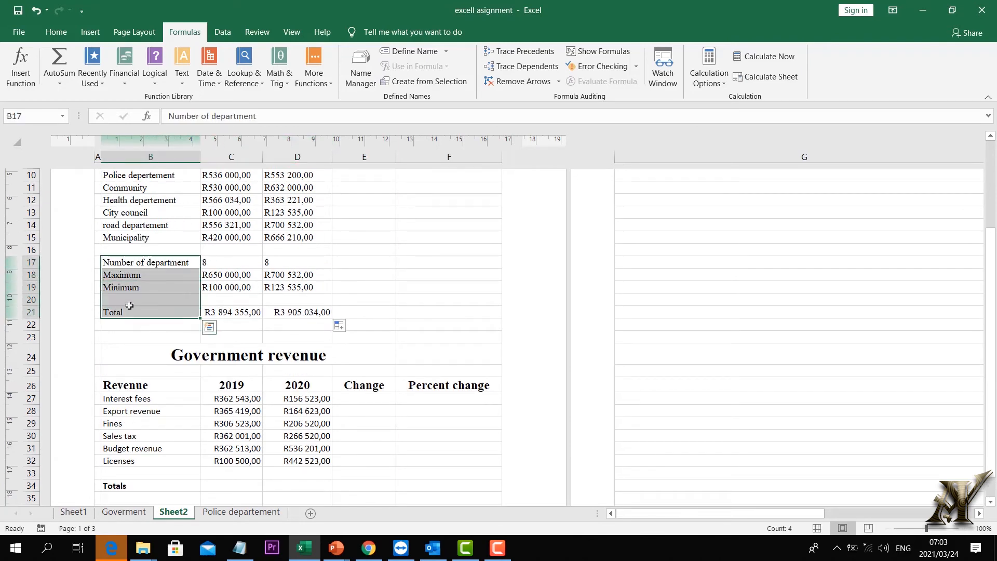
pyautogui.rightClick(126, 280)
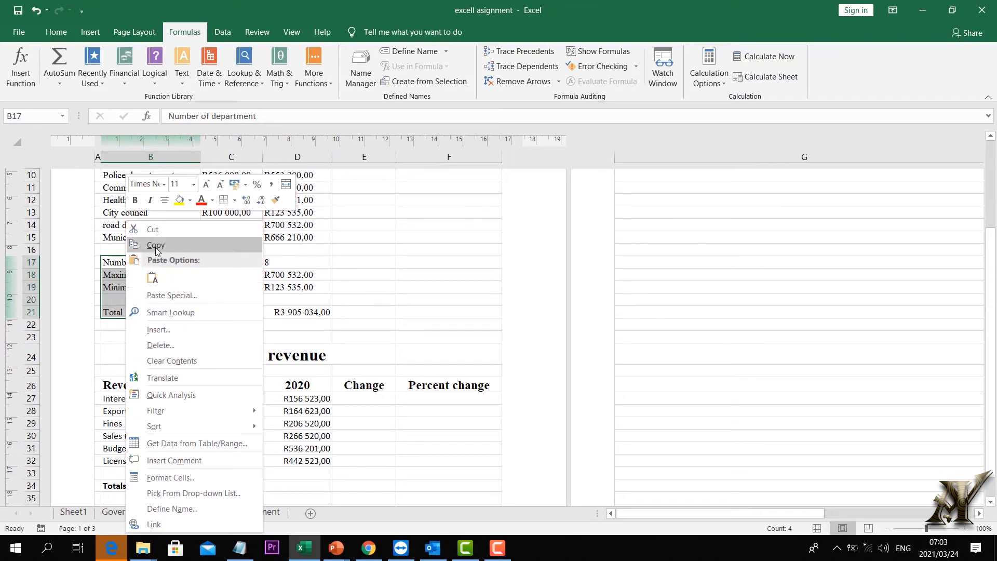
pyautogui.click(155, 245)
pyautogui.scroll(-4, 125, 336)
pyautogui.click(125, 336)
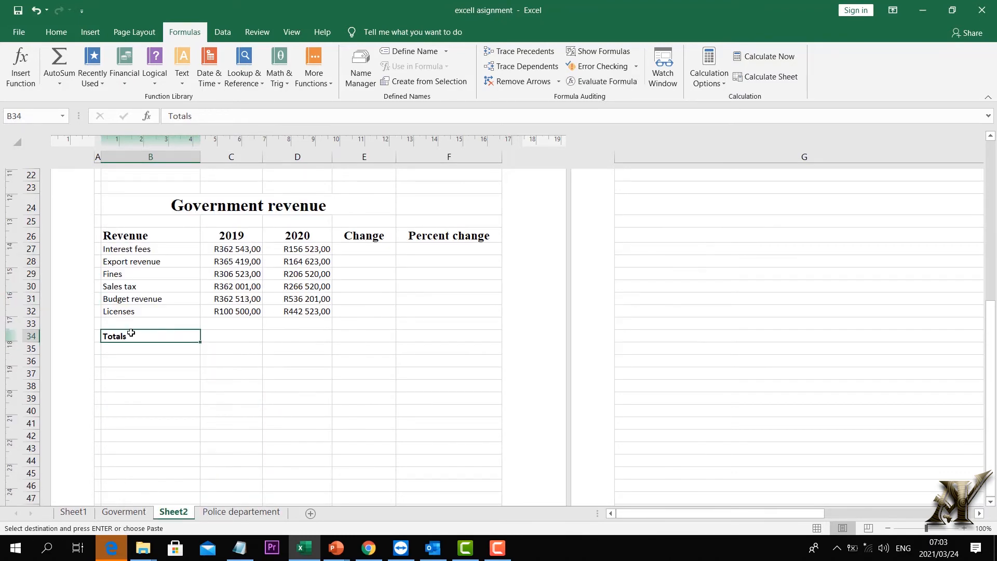
pyautogui.hotkey('ctrl', 'v')
# Enter a COUNT formula over C27:C32 in C34 for the revenue table's number of department.
pyautogui.click(269, 336)
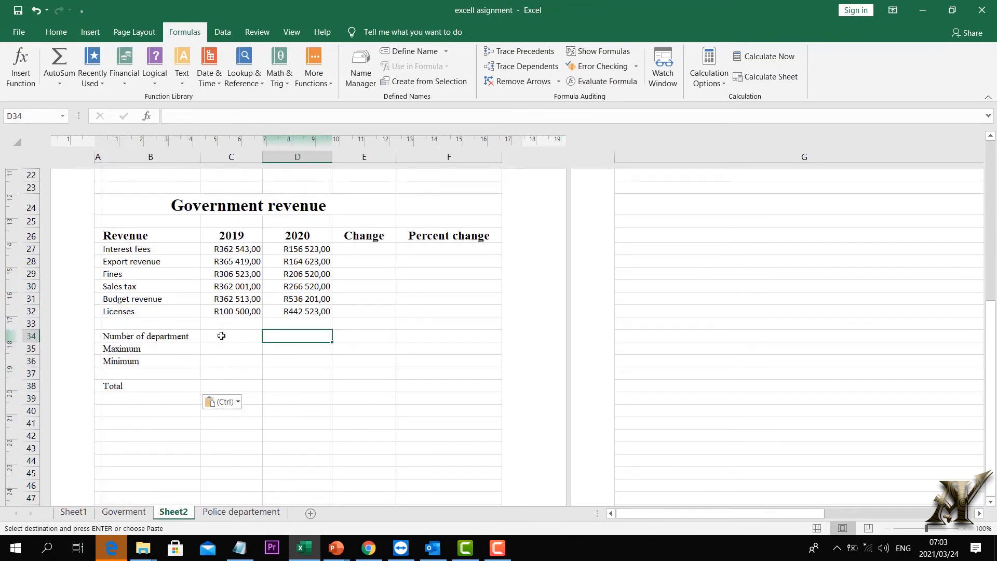
pyautogui.click(220, 336)
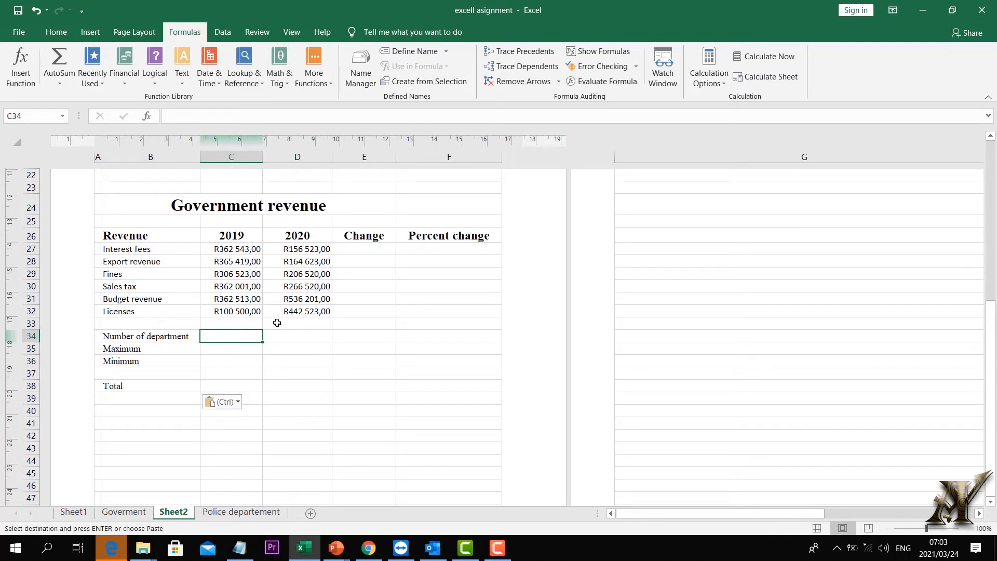
pyautogui.write('=')
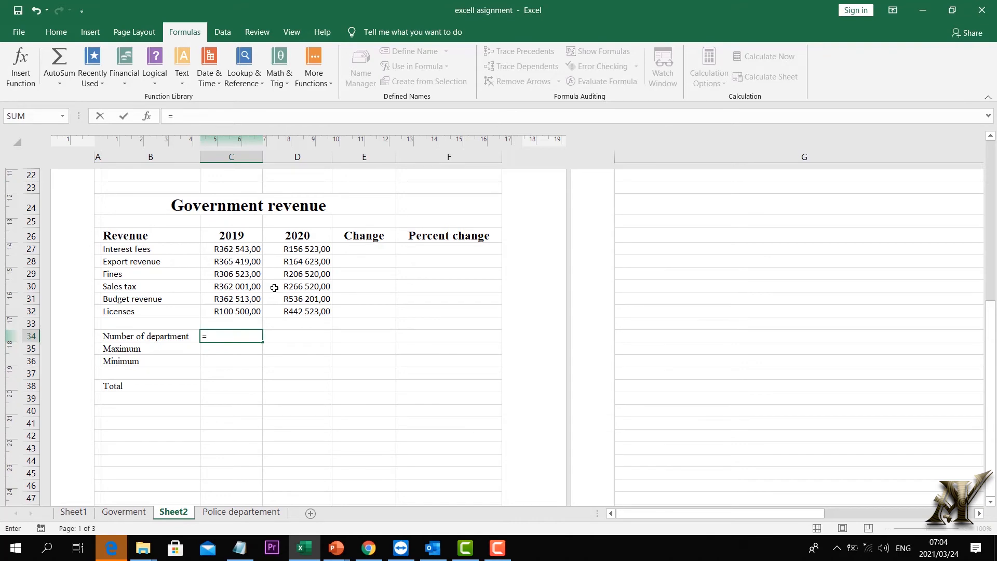
pyautogui.write('cou')
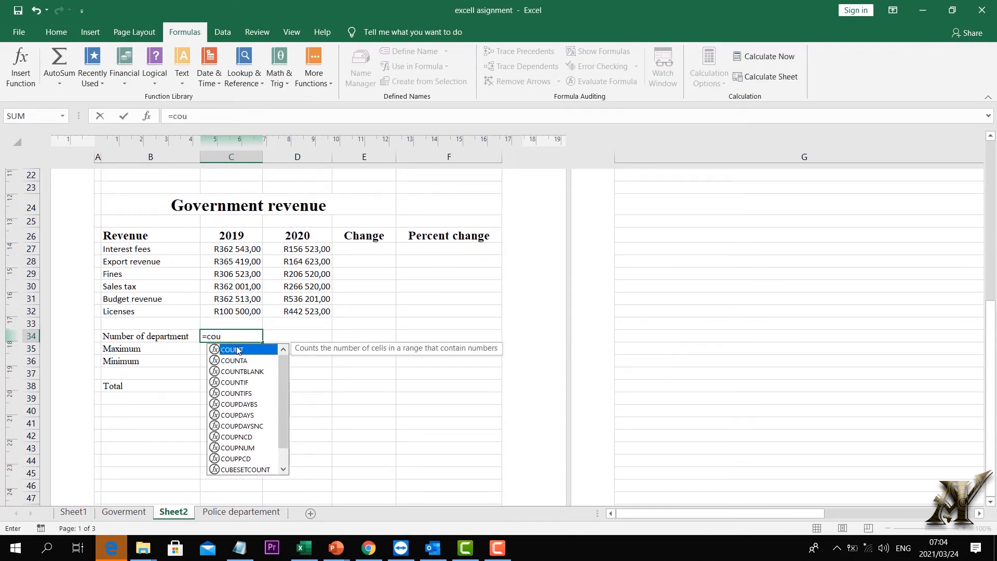
pyautogui.doubleClick(234, 351)
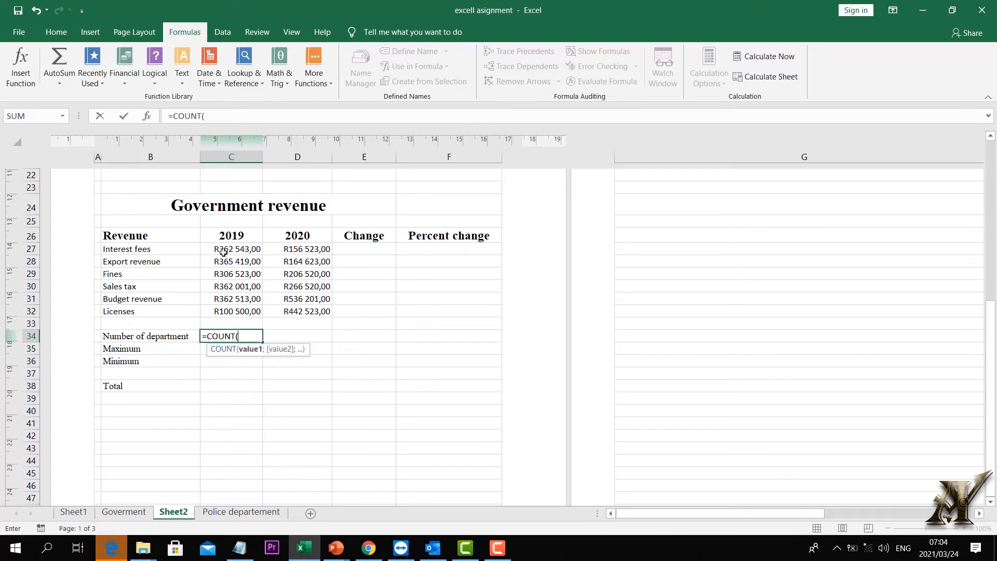
pyautogui.moveTo(224, 253); pyautogui.dragTo(238, 311)
pyautogui.press('Return')
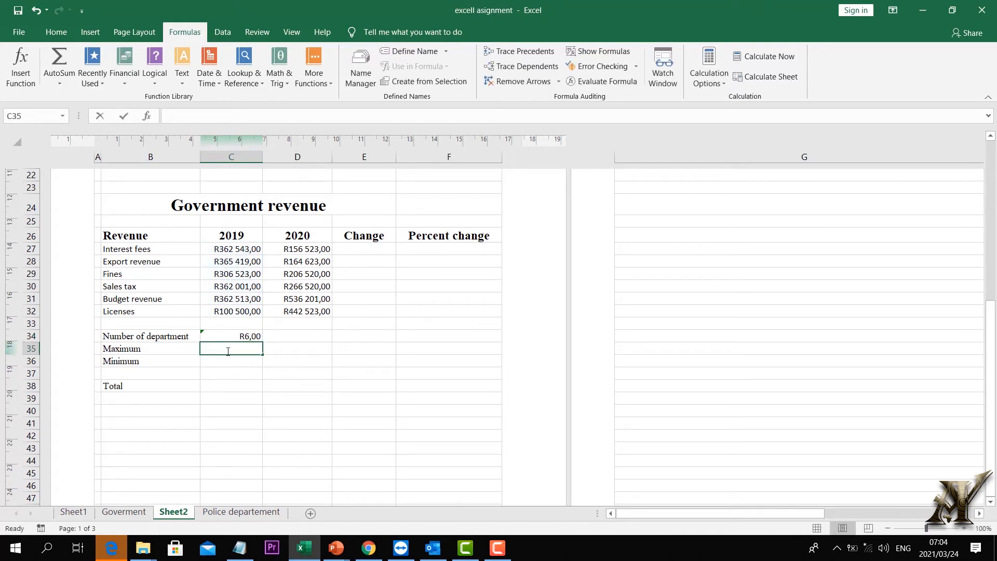
# Enter a MAX formula over C27:C32 in C35 for the 2019 revenue maximum.
pyautogui.write('=')
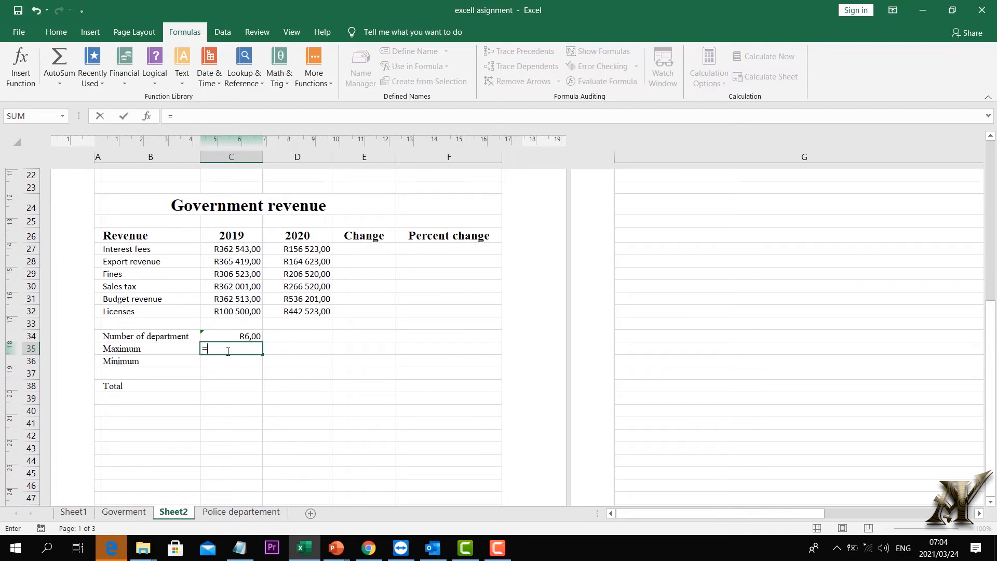
pyautogui.write('max')
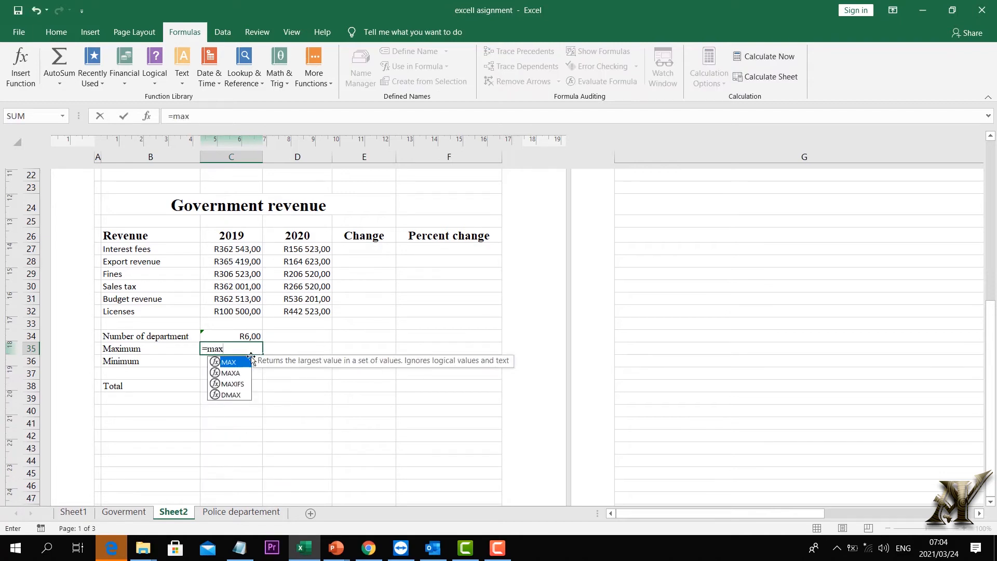
pyautogui.doubleClick(228, 362)
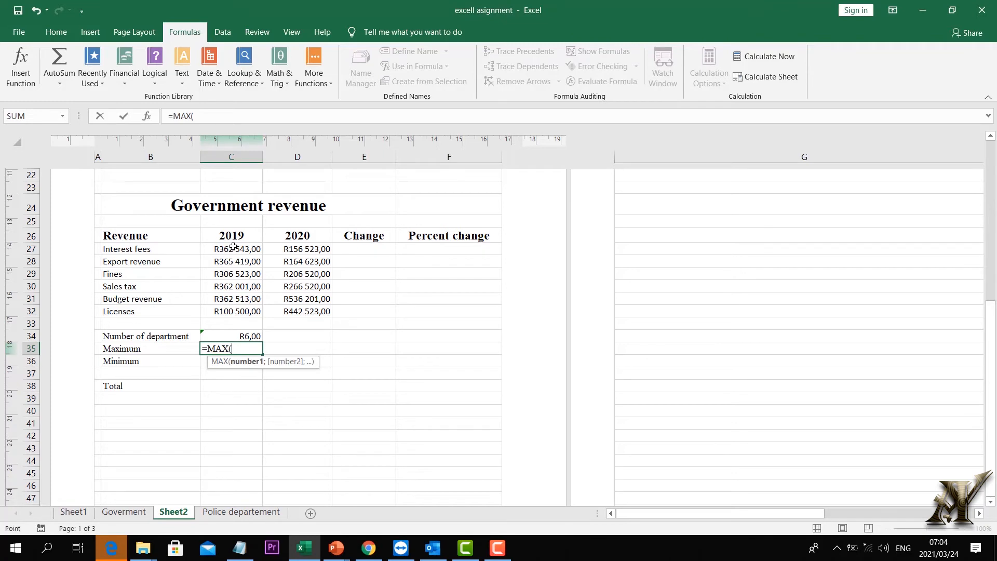
pyautogui.moveTo(234, 247); pyautogui.dragTo(239, 311)
pyautogui.press('Return')
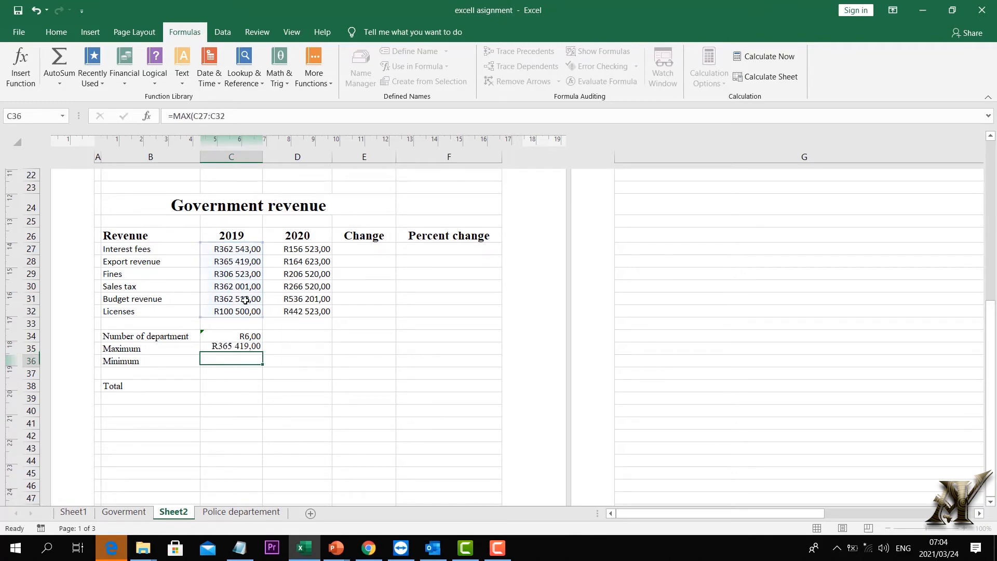
# Enter a MIN formula over C27:C32 in C36 for the 2019 revenue minimum.
pyautogui.doubleClick(212, 362)
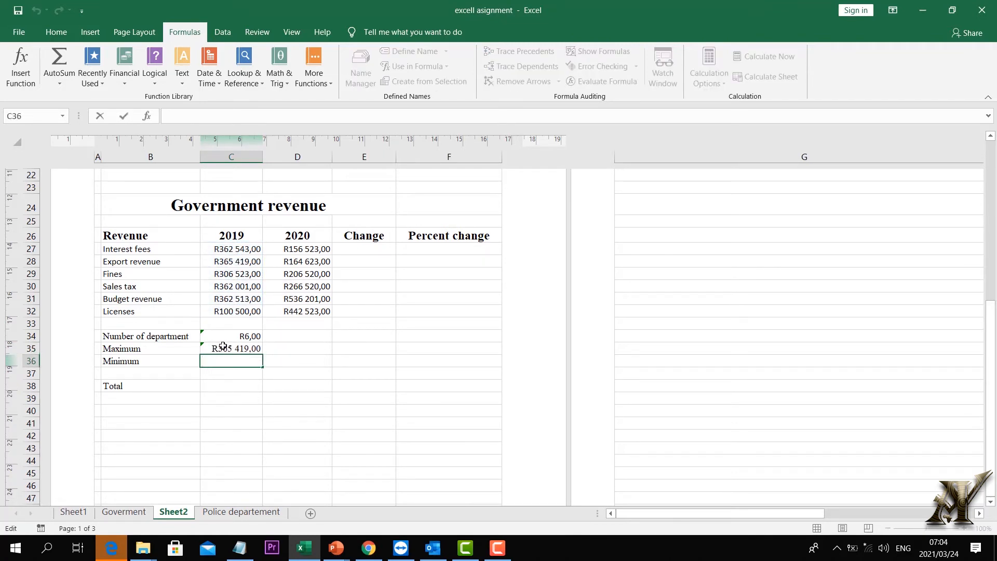
pyautogui.write('=min')
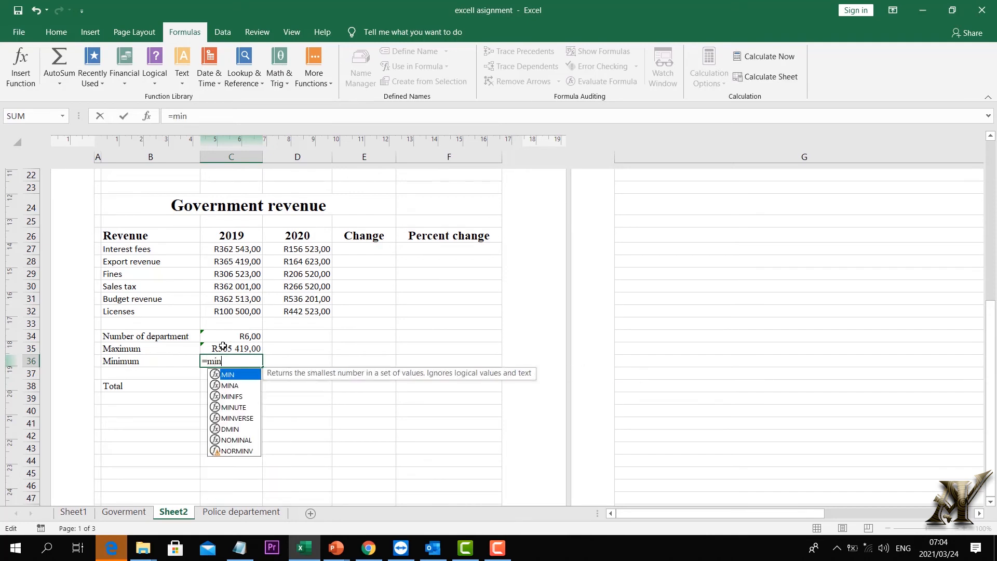
pyautogui.doubleClick(226, 376)
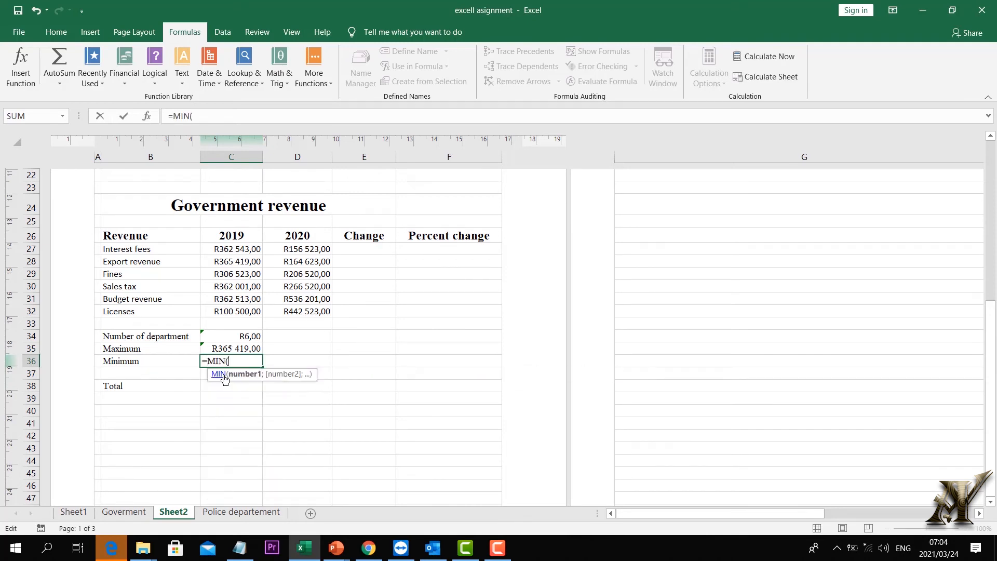
pyautogui.moveTo(241, 254); pyautogui.dragTo(247, 311)
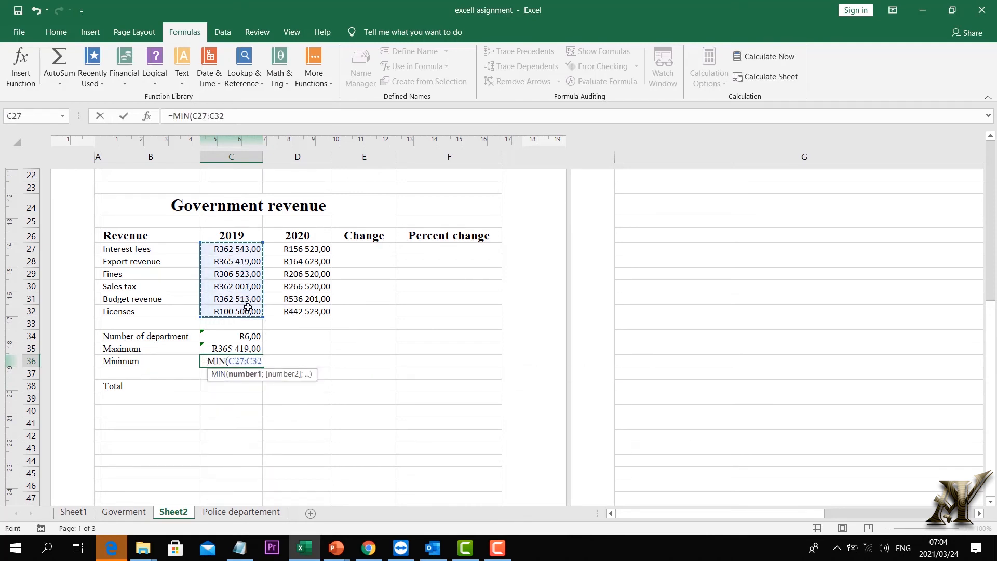
pyautogui.press('Return')
# Enter a SUM formula over C27:C32 in C38 for the 2019 revenue total.
pyautogui.click(222, 382)
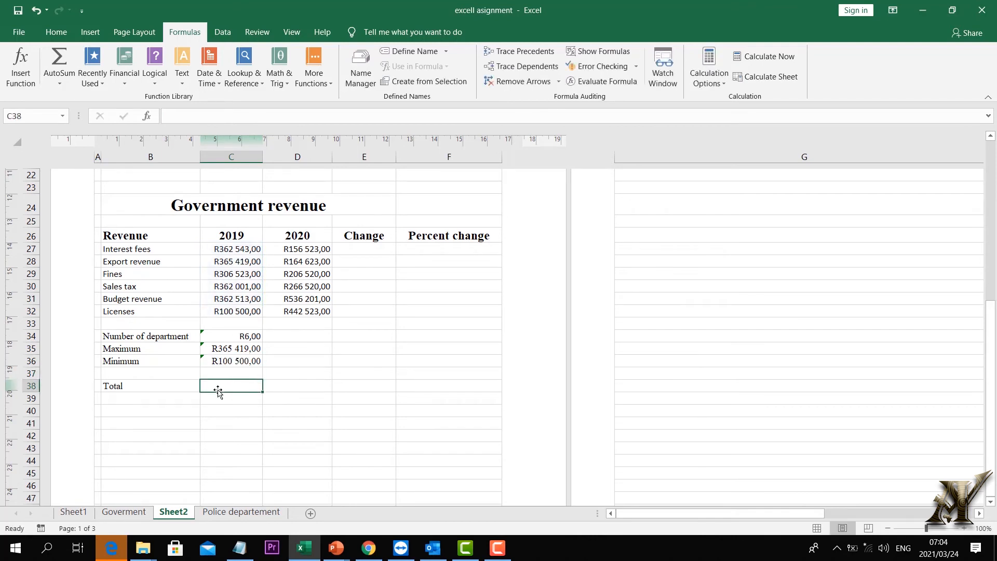
pyautogui.write('=')
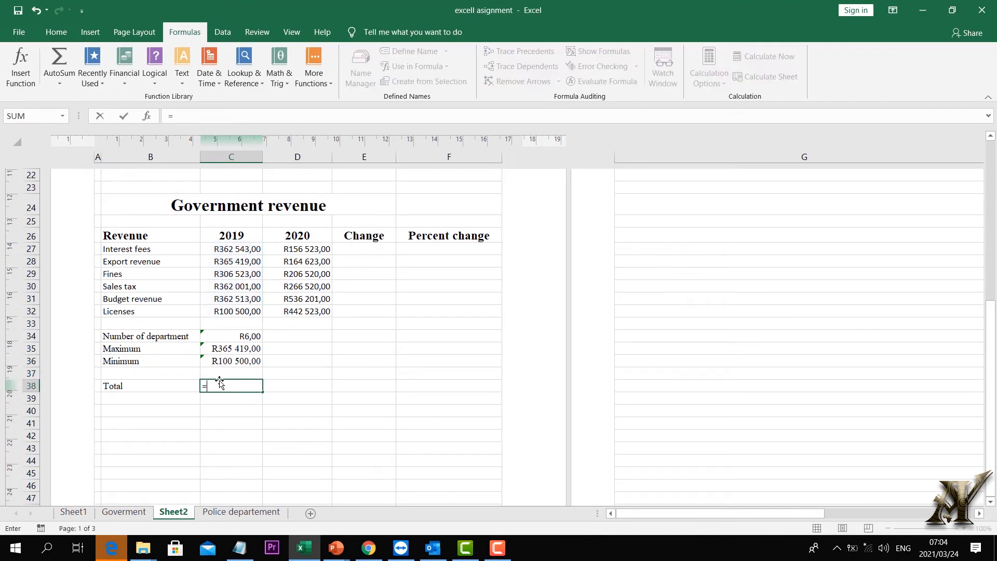
pyautogui.write('sum')
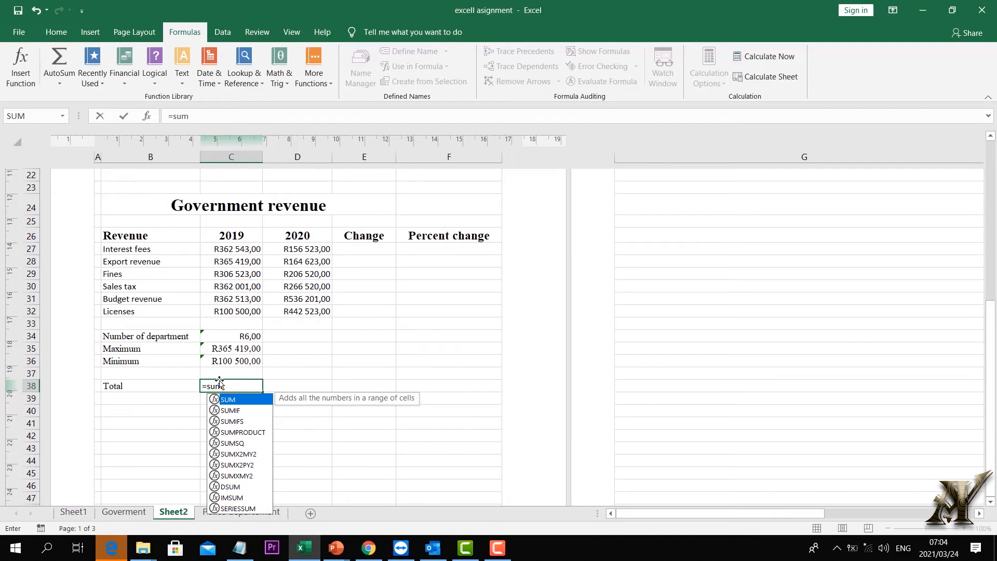
pyautogui.doubleClick(236, 399)
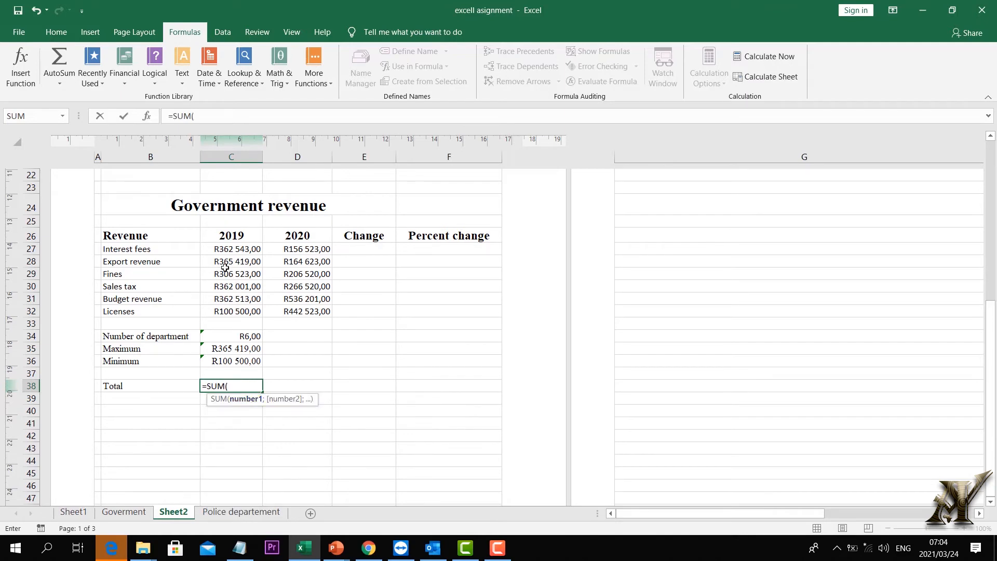
pyautogui.moveTo(224, 250); pyautogui.dragTo(234, 307)
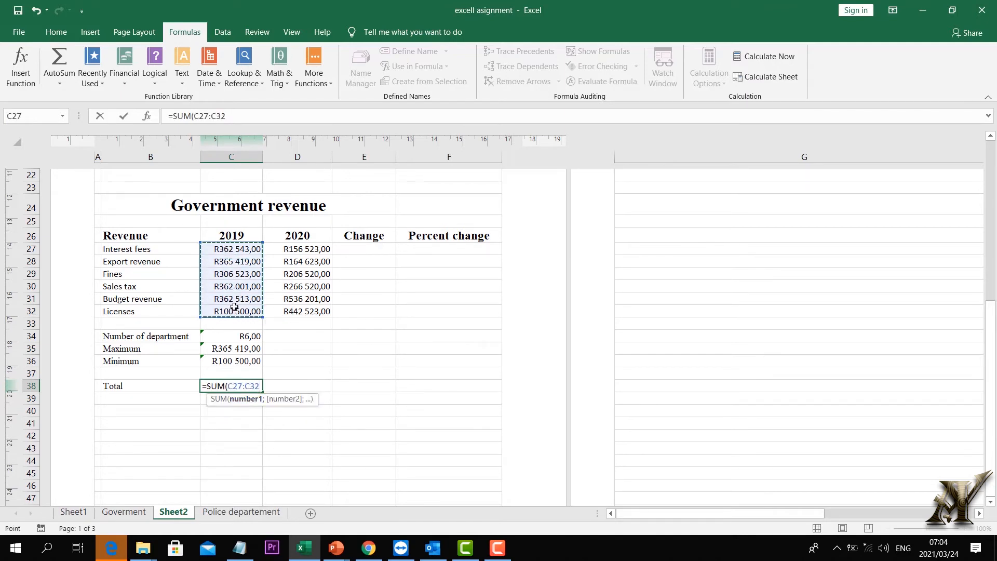
pyautogui.press('Return')
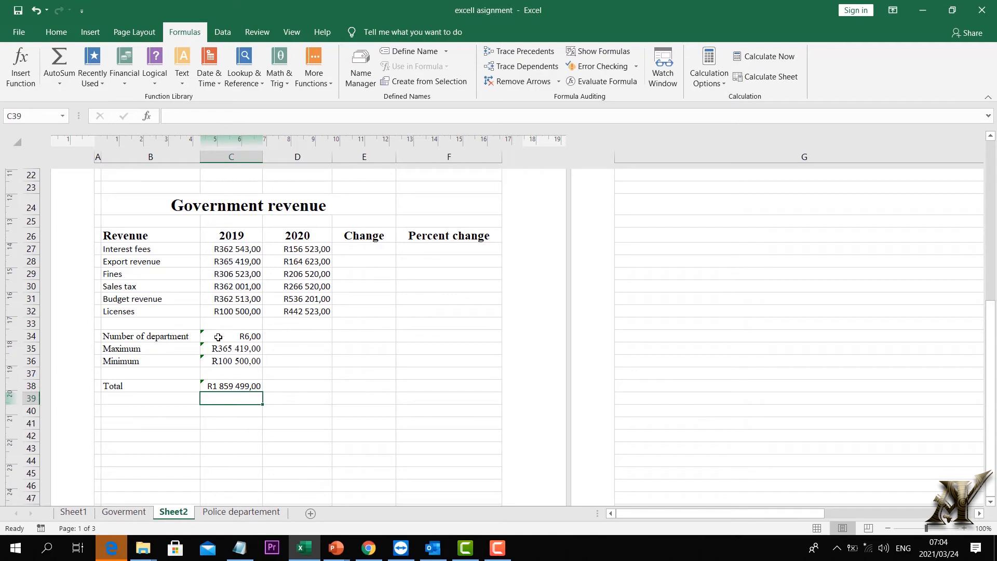
# Fill the revenue summary formulas from C34, C35, C36 and C38 across to the 2020 column.
pyautogui.click(218, 337)
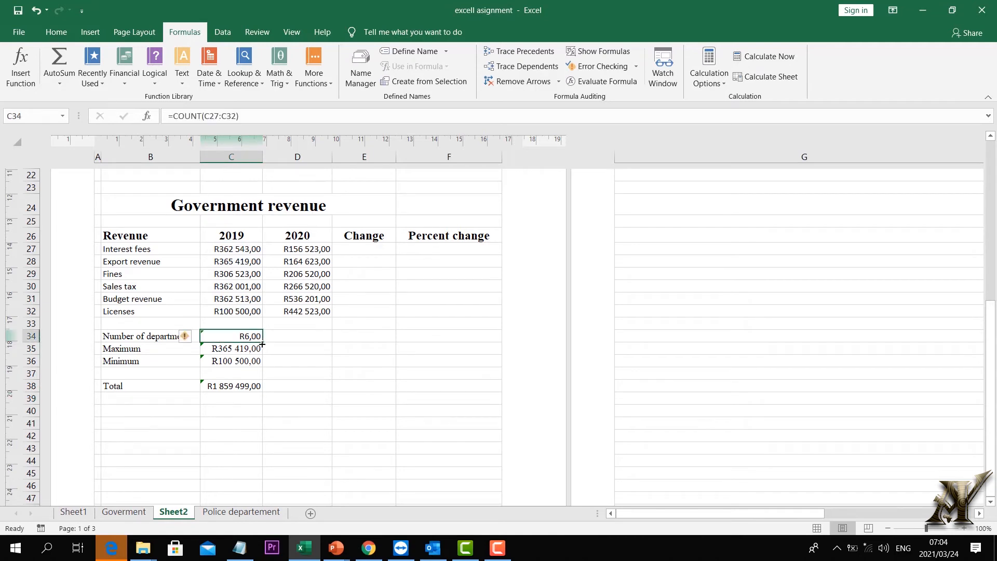
pyautogui.moveTo(263, 343); pyautogui.dragTo(328, 340)
pyautogui.click(251, 349)
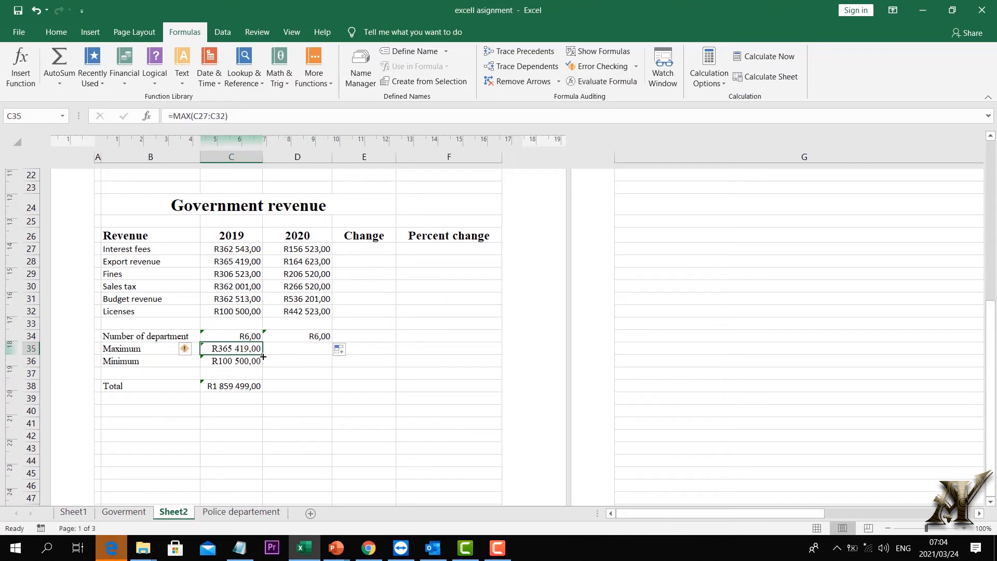
pyautogui.moveTo(263, 358); pyautogui.dragTo(314, 364)
pyautogui.click(257, 361)
pyautogui.click(260, 388)
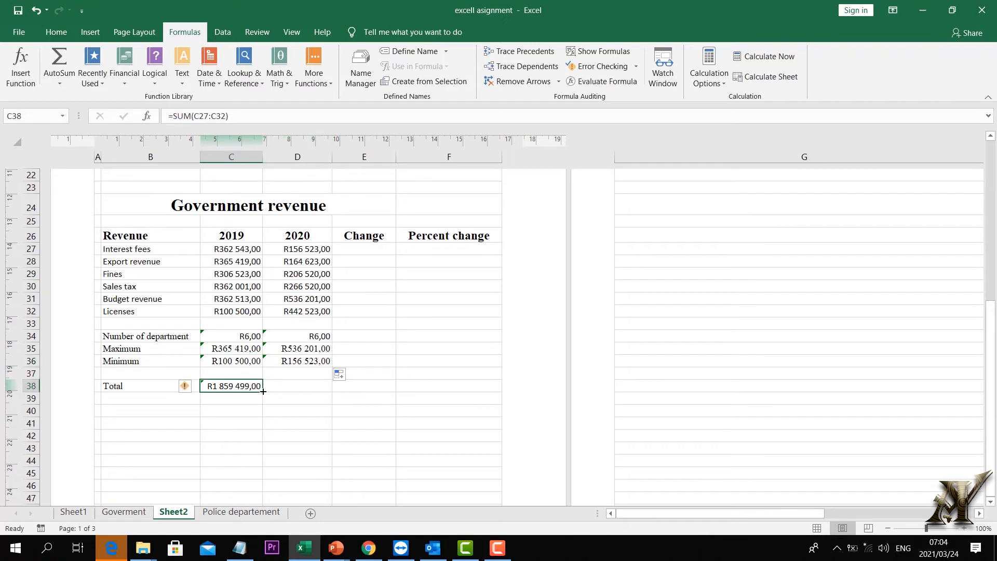
pyautogui.moveTo(263, 391); pyautogui.dragTo(330, 386)
pyautogui.click(385, 288)
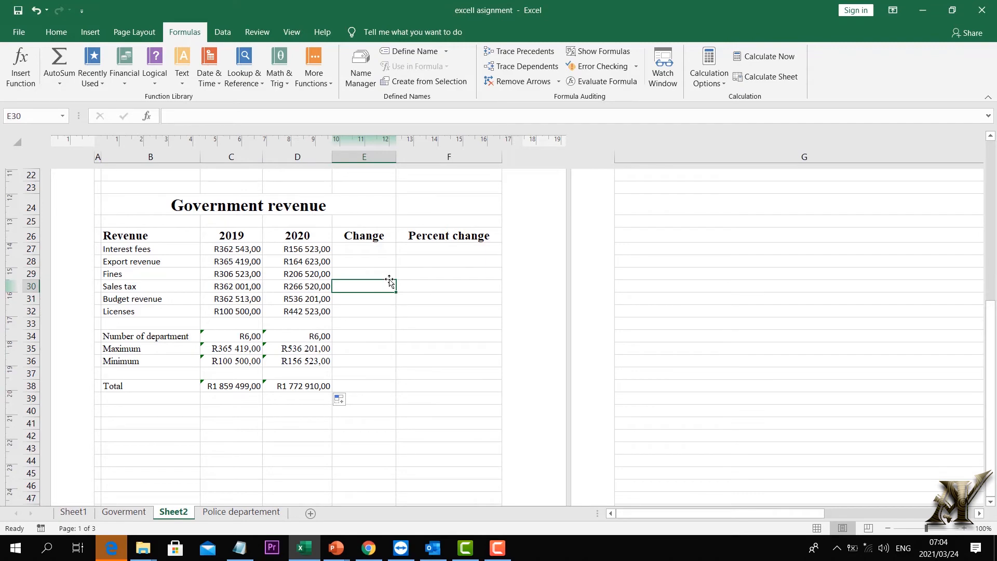
# Enter the formula =C8-D8 in E8 to calculate the Education department's budget change.
pyautogui.scroll(7, 379, 291)
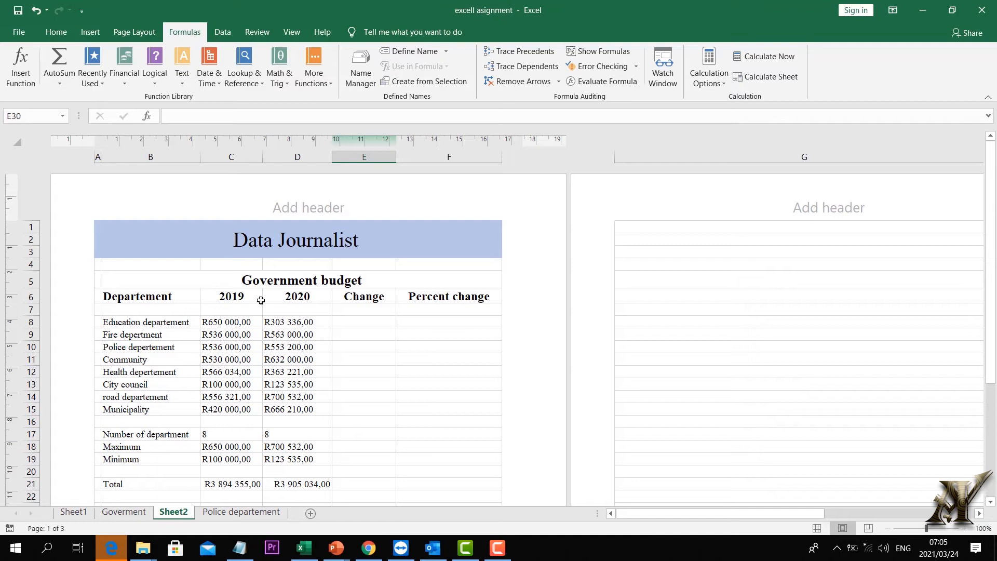
pyautogui.click(352, 320)
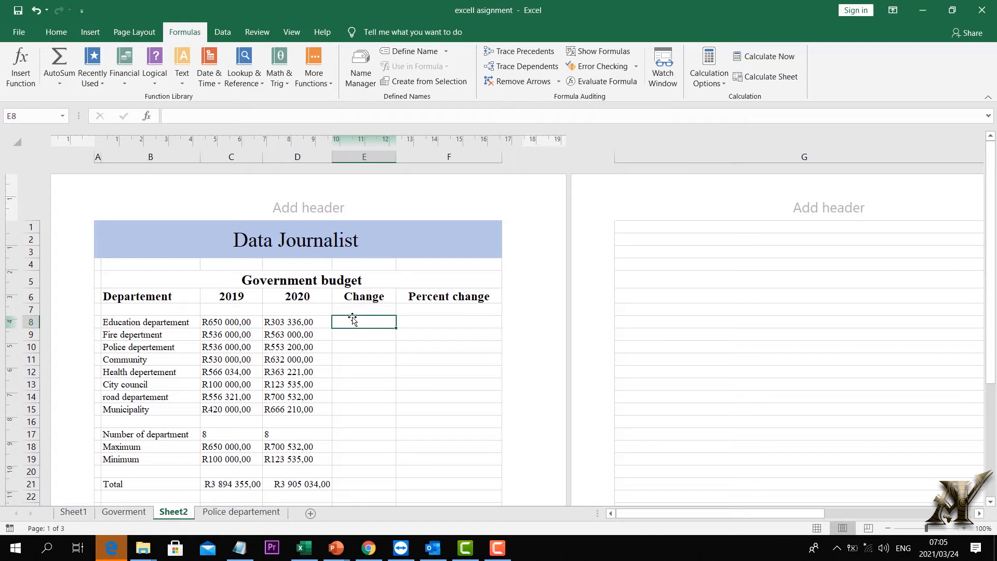
pyautogui.write('=')
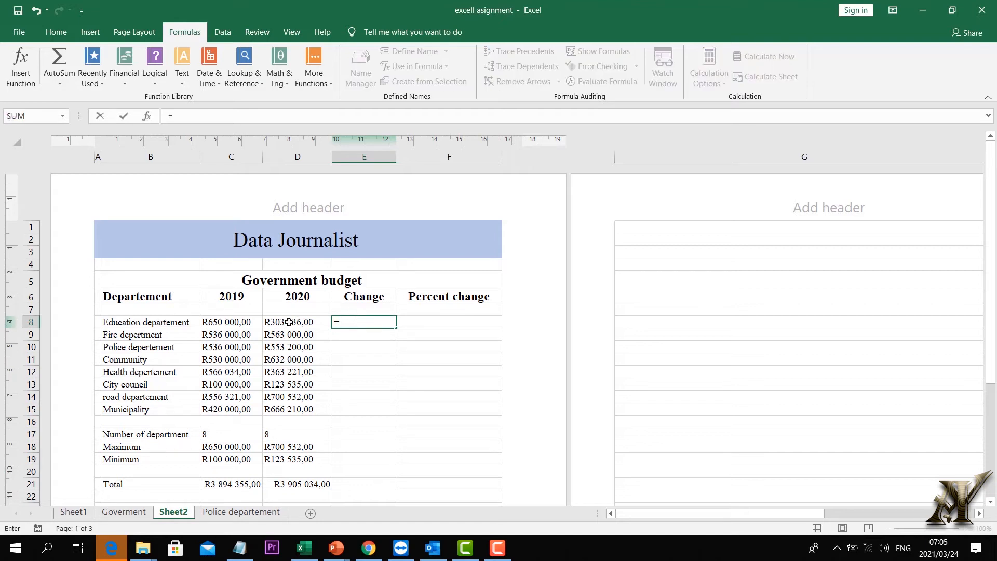
pyautogui.click(228, 322)
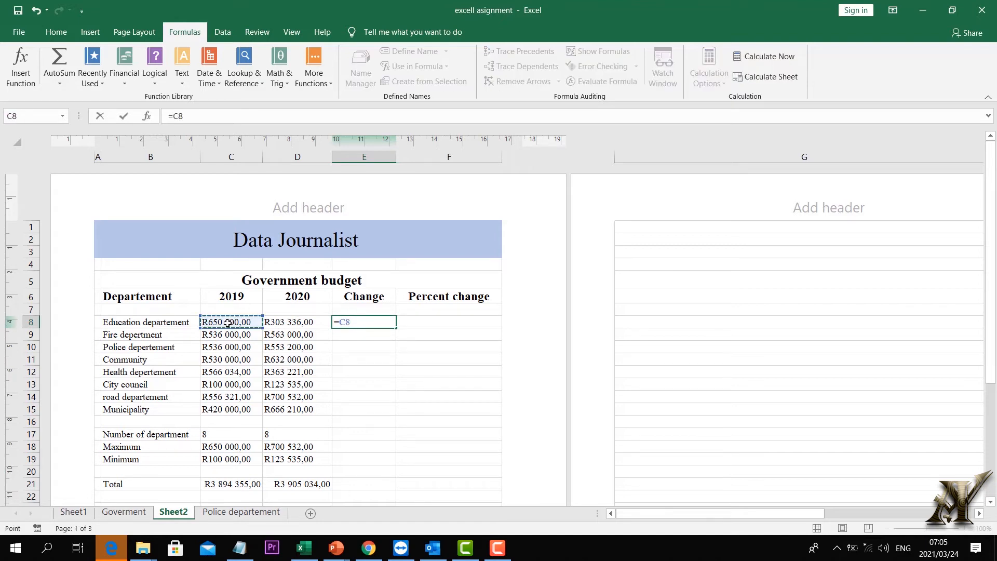
pyautogui.write('-')
pyautogui.click(287, 322)
pyautogui.press('Return')
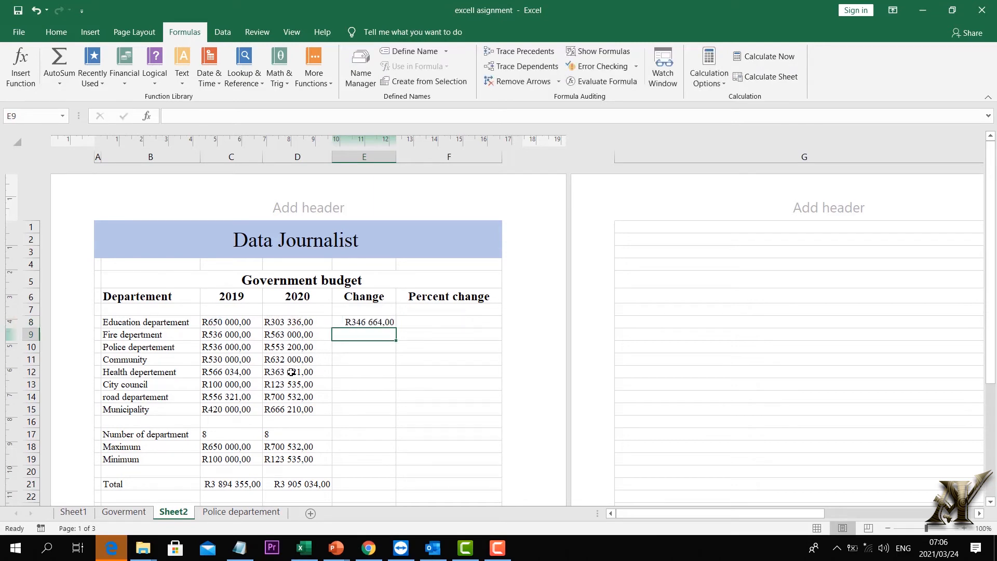
# Try adding the two years by changing the formula in E8 to =C8+D8.
pyautogui.doubleClick(351, 322)
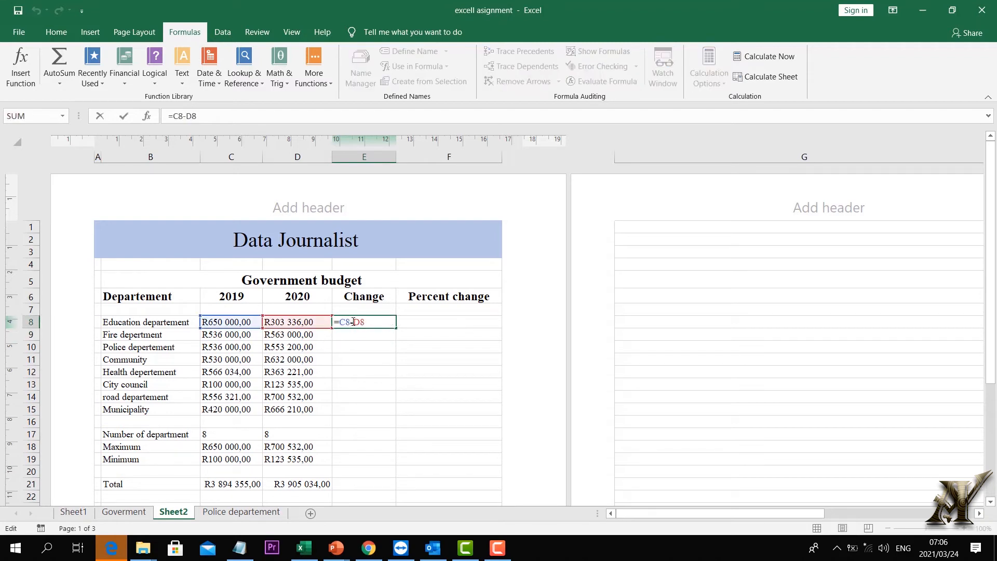
pyautogui.press('Delete')
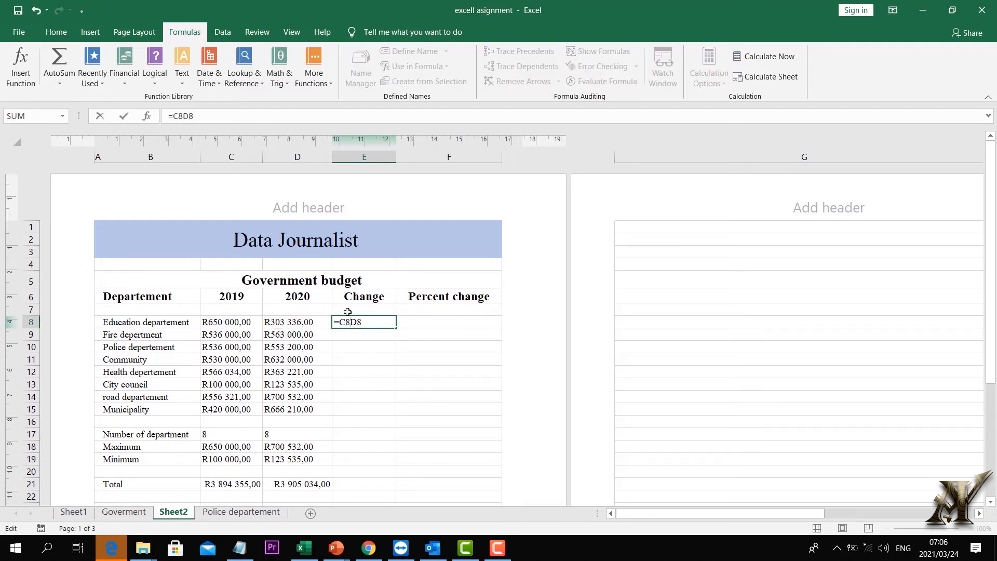
pyautogui.write('=')
pyautogui.press('BackSpace')
pyautogui.write('+')
pyautogui.press('Return')
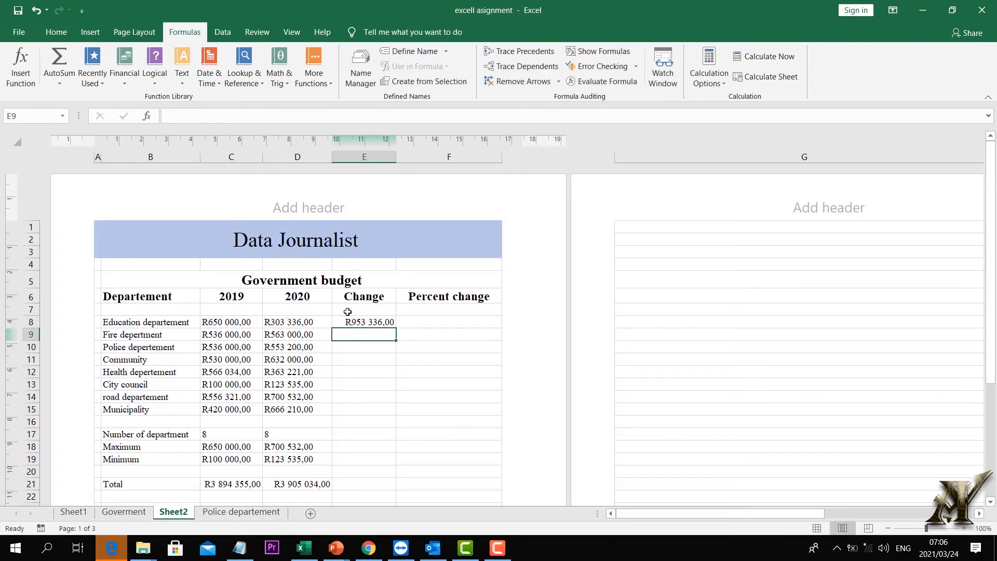
# Restore the subtraction in E8 so the formula reads =C8-D8.
pyautogui.doubleClick(363, 322)
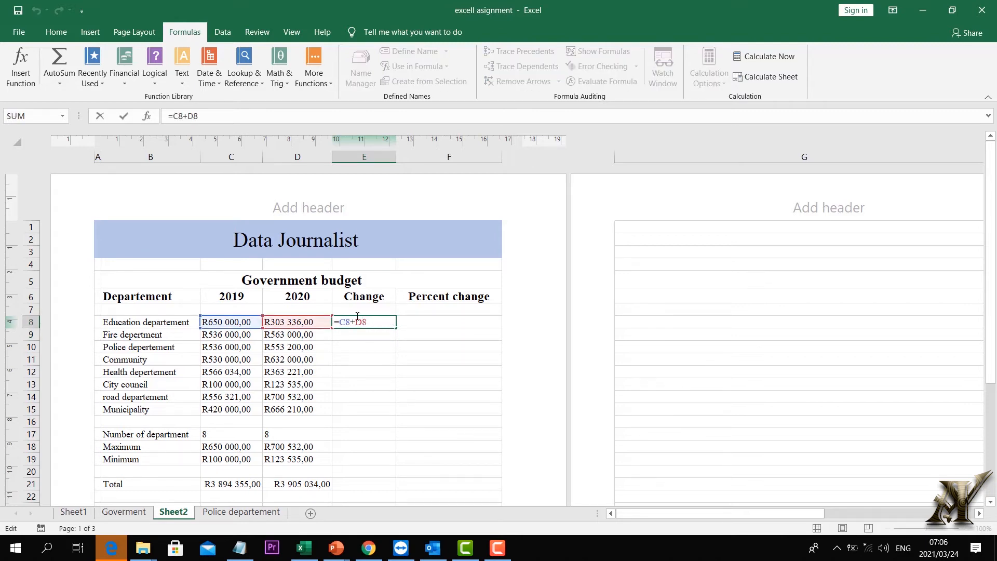
pyautogui.press('BackSpace')
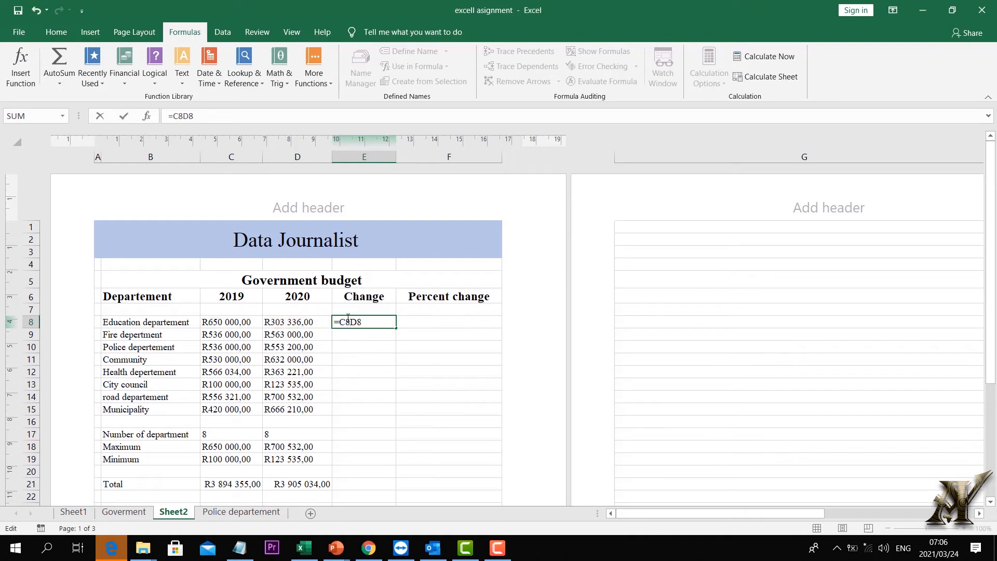
pyautogui.write('-')
pyautogui.press('Return')
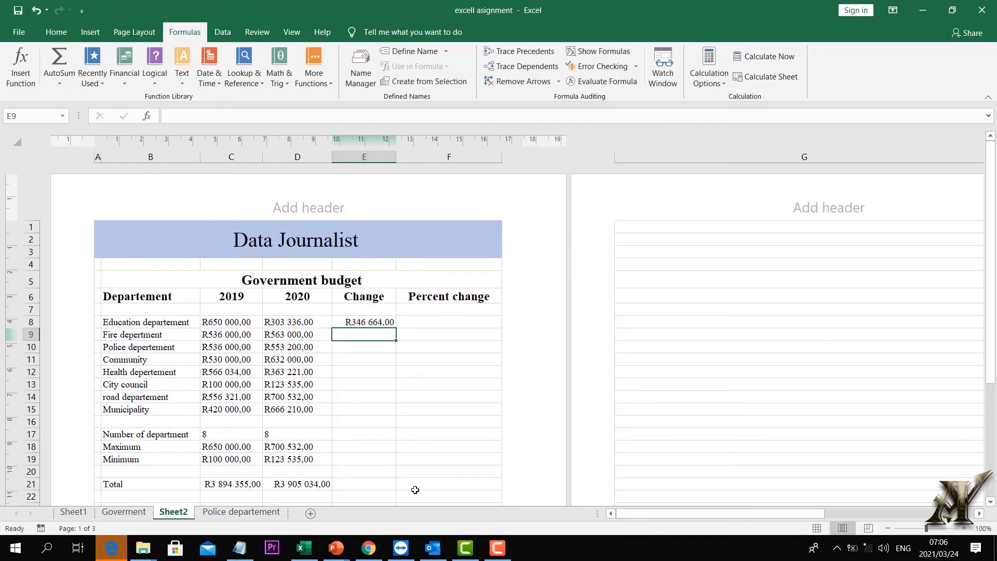
pyautogui.click(403, 470)
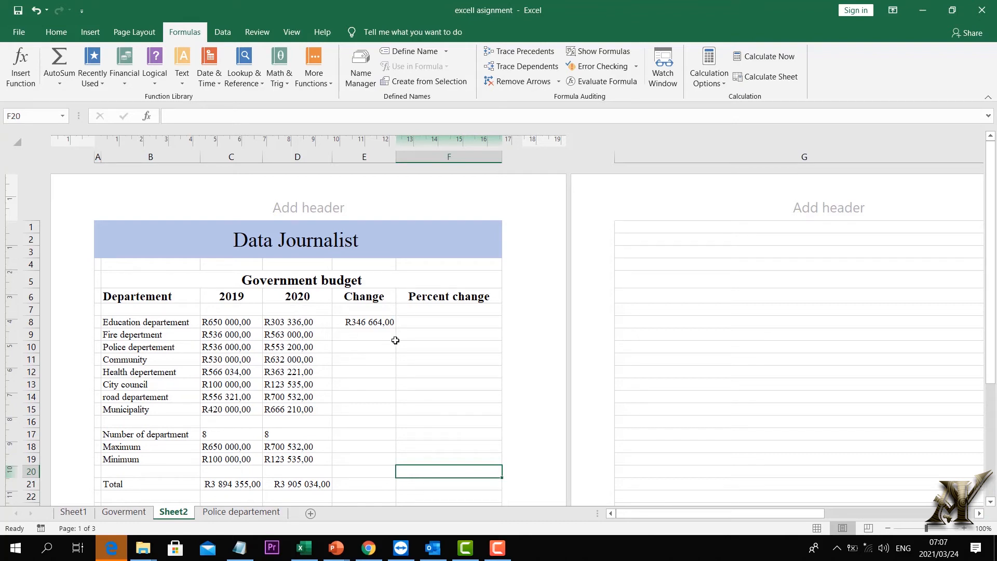
# Enter the formula =C9-D9 in E9 for the Fire department's budget change.
pyautogui.click(361, 323)
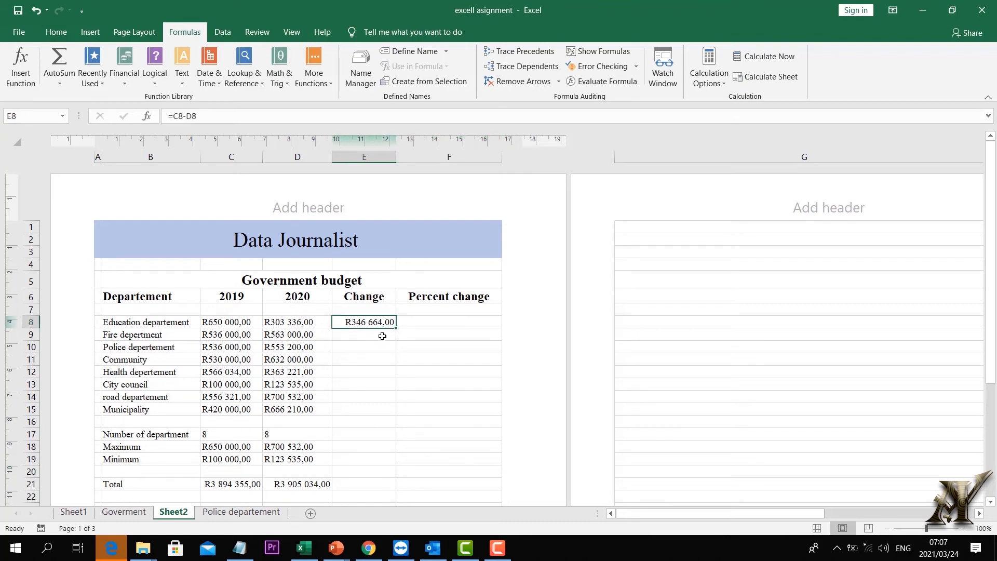
pyautogui.click(349, 337)
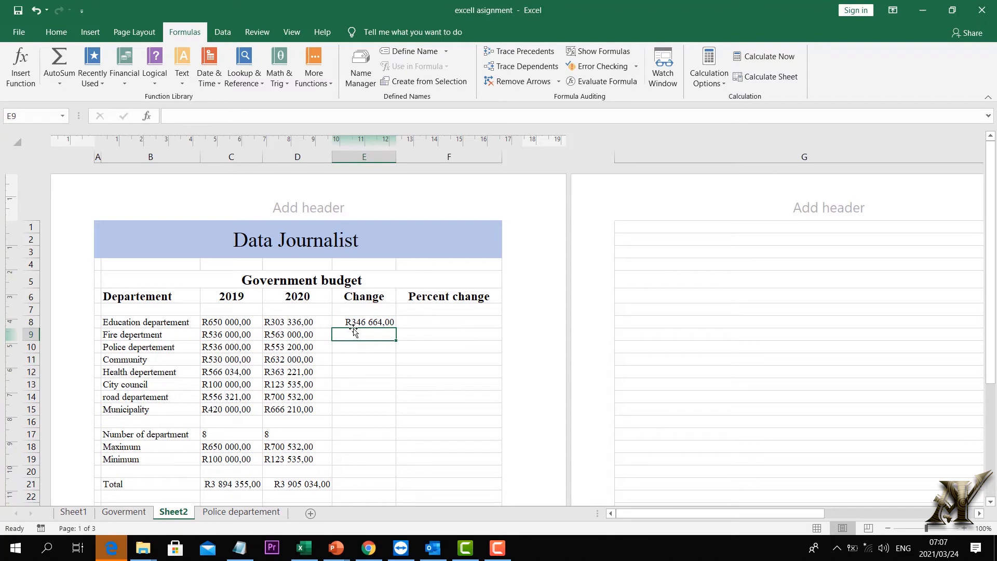
pyautogui.write('=')
pyautogui.click(228, 347)
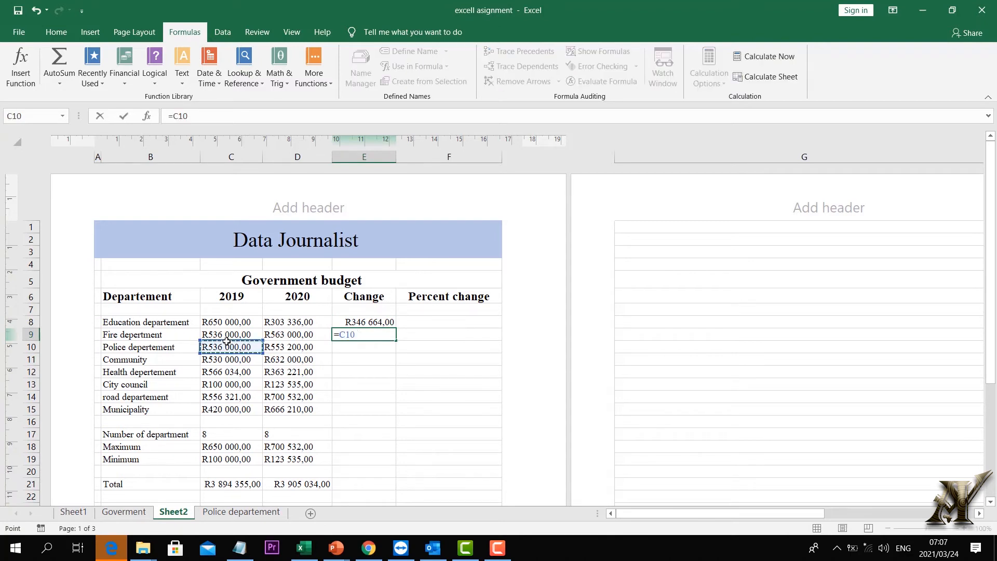
pyautogui.click(232, 333)
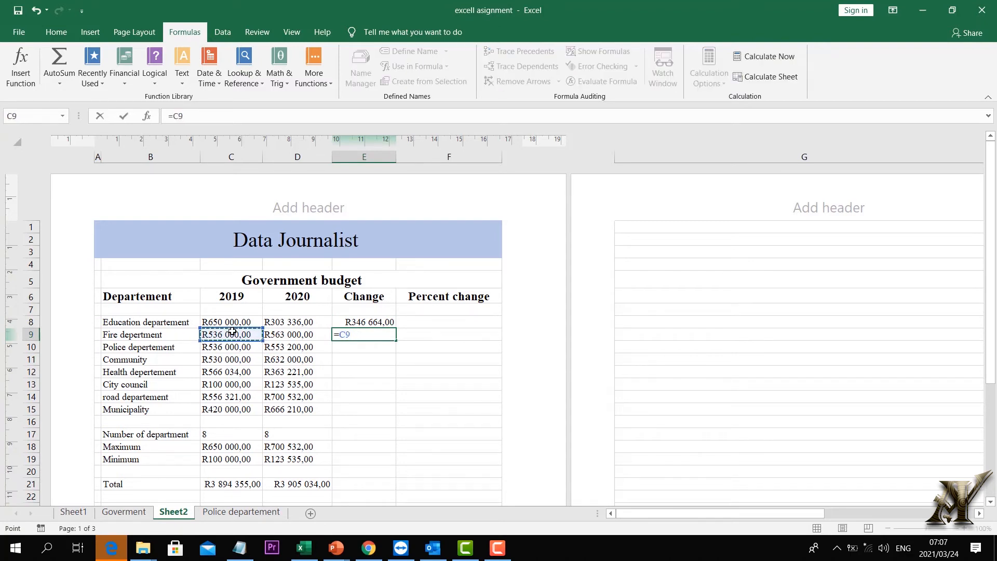
pyautogui.write('-')
pyautogui.click(281, 333)
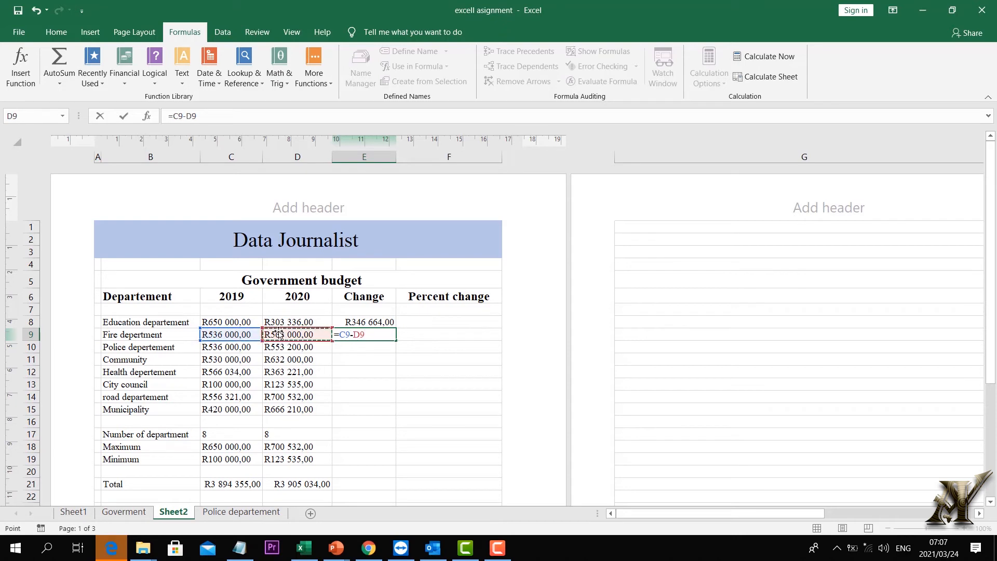
pyautogui.press('Return')
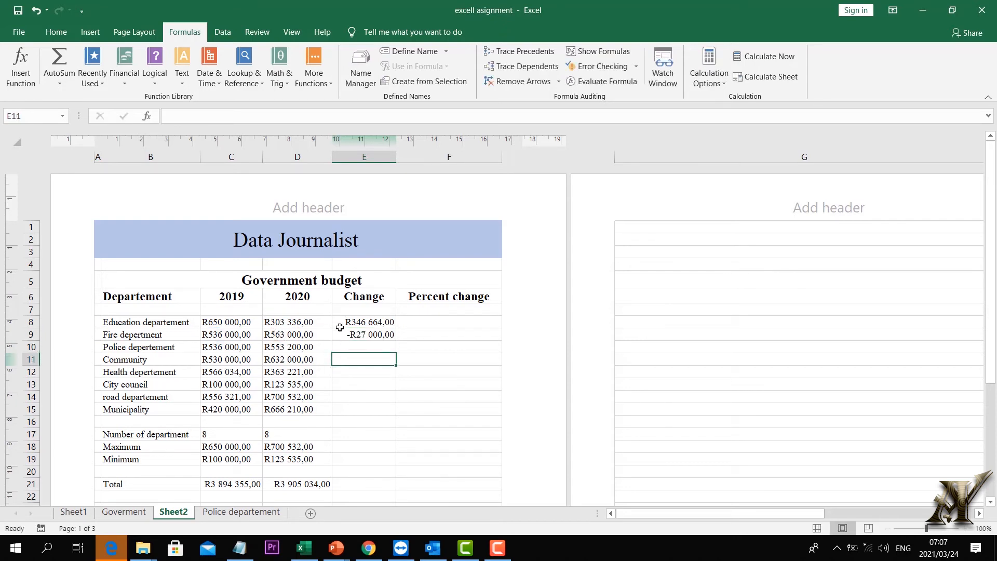
# Clear the formula from the Fire department's Change cell, E9.
pyautogui.click(347, 333)
pyautogui.doubleClick(346, 333)
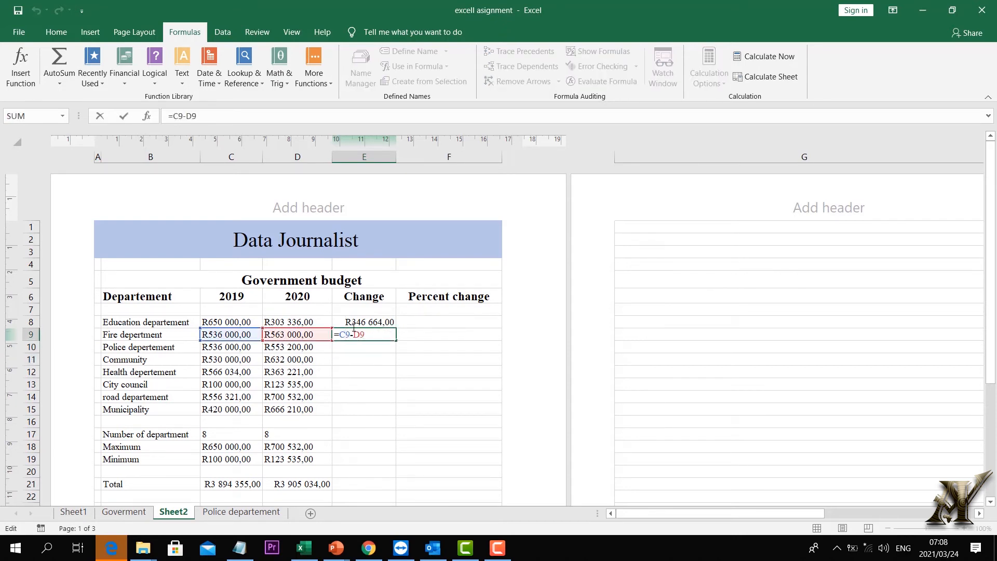
pyautogui.moveTo(365, 335); pyautogui.dragTo(325, 324)
pyautogui.press('BackSpace')
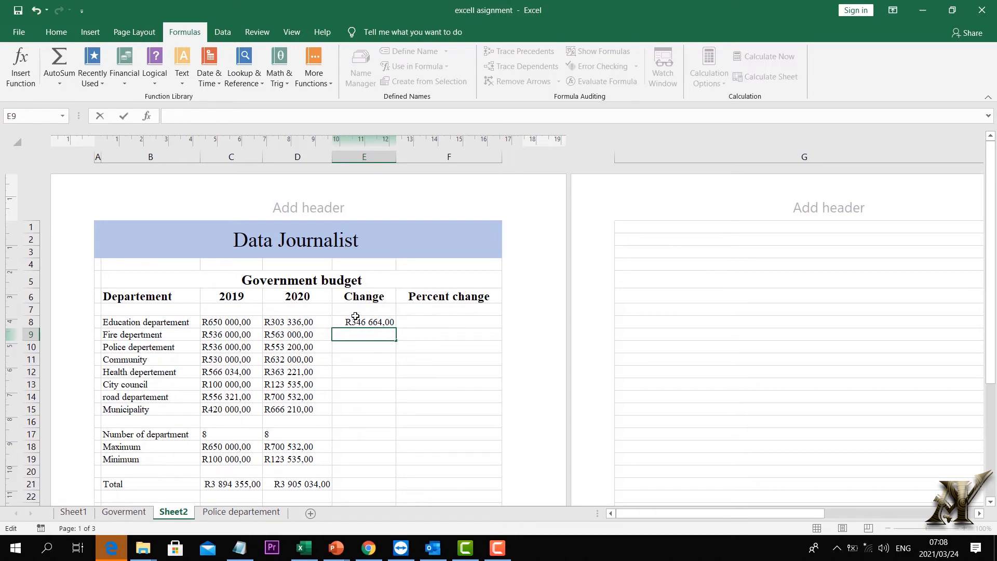
pyautogui.click(397, 393)
# Fill the change formula from E8 down to E15 for all the budget departments.
pyautogui.click(350, 323)
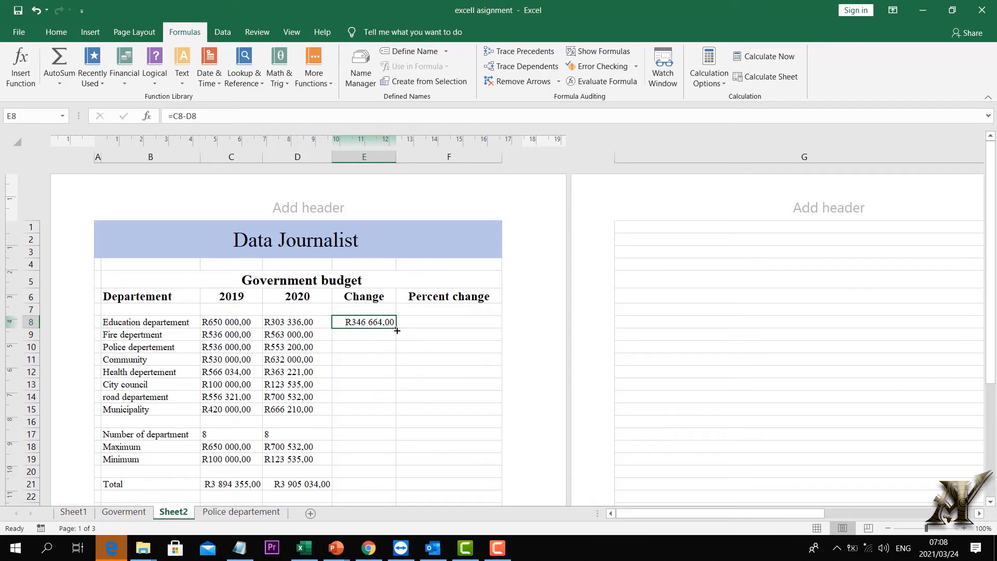
pyautogui.moveTo(395, 328); pyautogui.dragTo(388, 416)
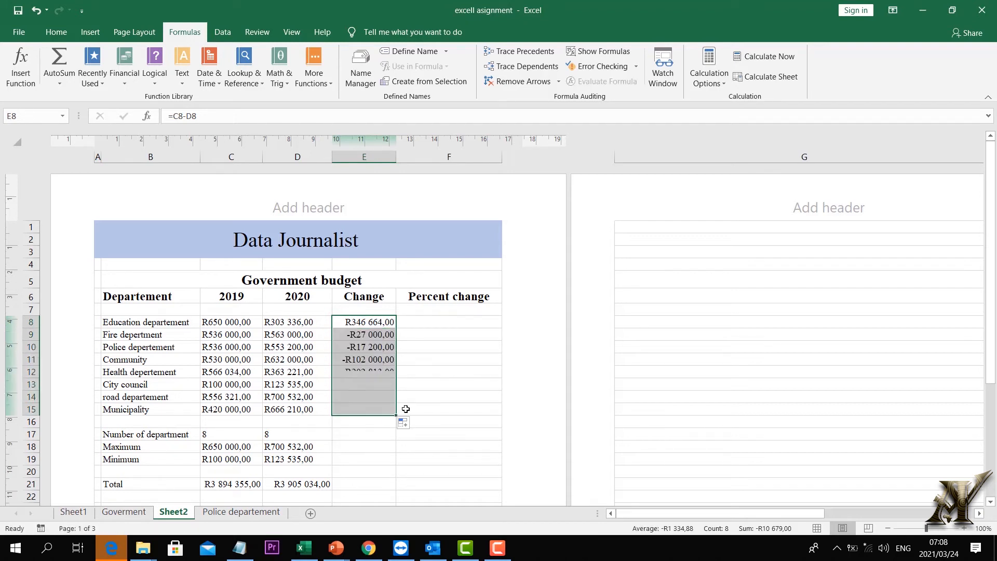
pyautogui.click(444, 395)
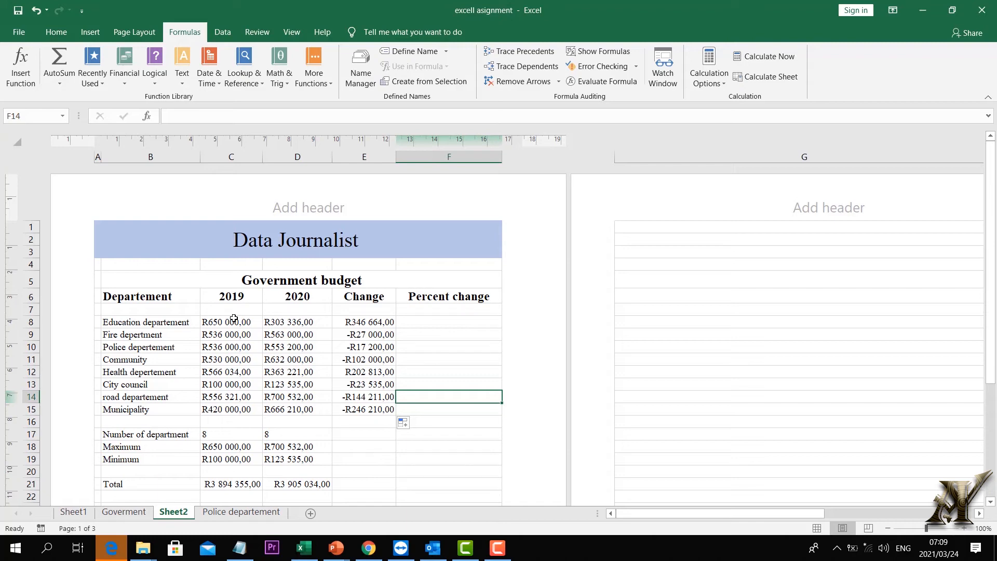
# Review the Change values in E9 to E12 against the corresponding departments and their 2020 budget amounts.
pyautogui.click(358, 335)
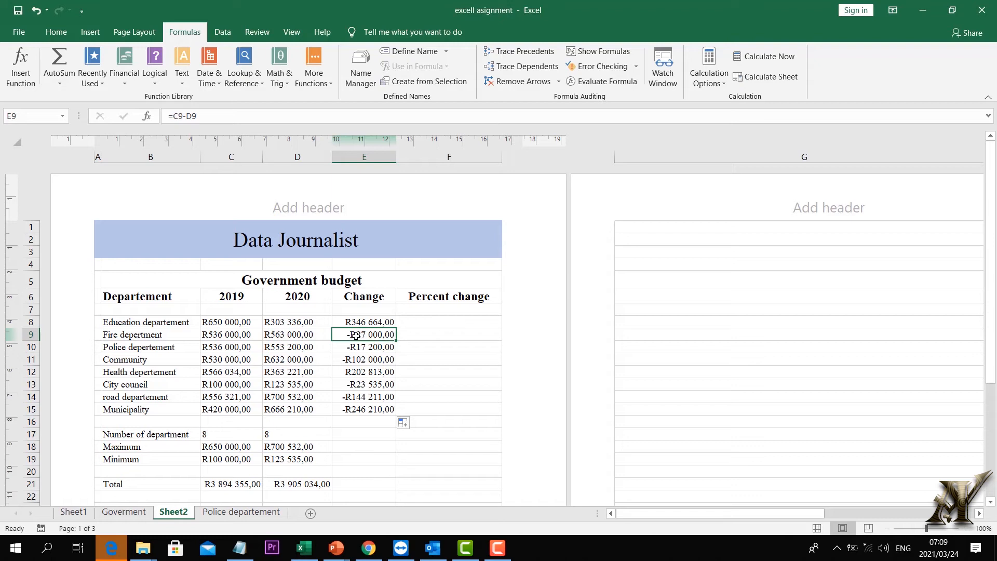
pyautogui.click(137, 334)
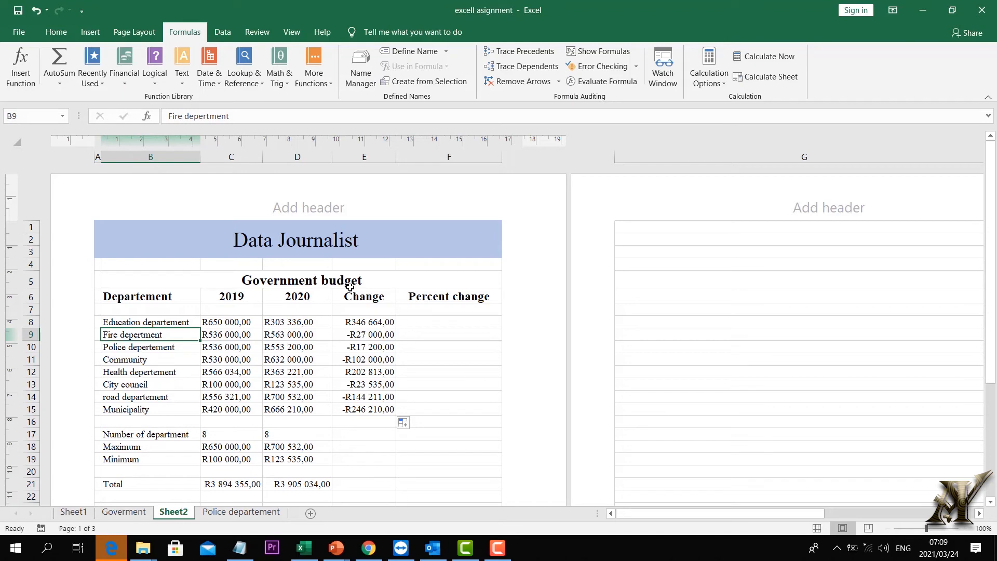
pyautogui.click(358, 347)
pyautogui.click(351, 358)
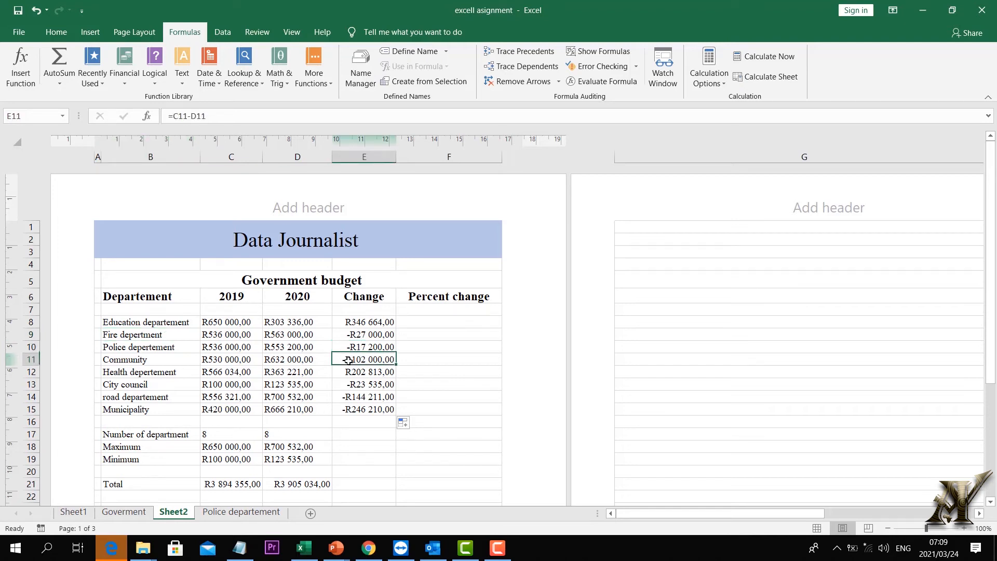
pyautogui.click(356, 372)
pyautogui.click(299, 373)
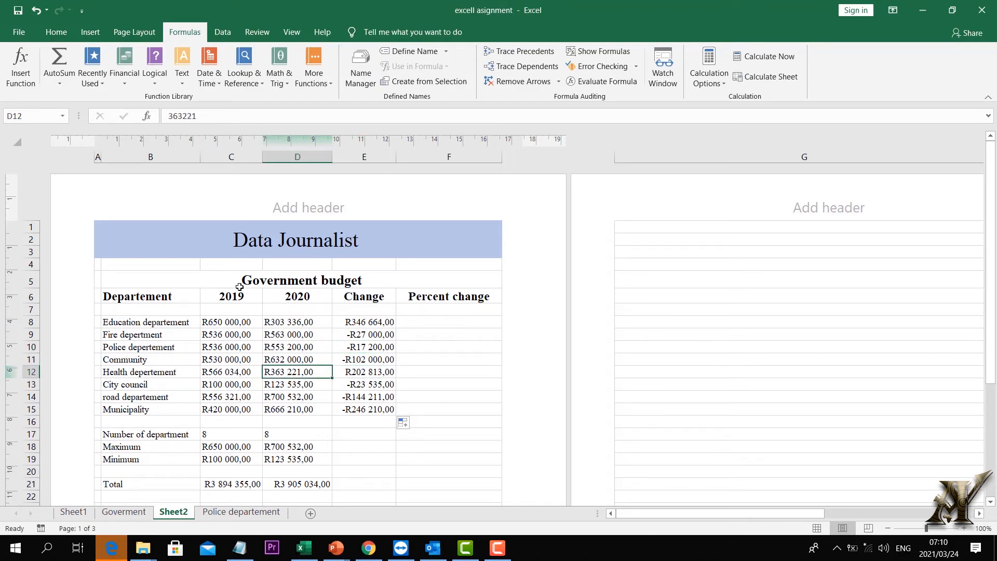
# Fill the budget's department count and maximum formulas from D17 and D18 across to the Change column.
pyautogui.scroll(-2, 393, 444)
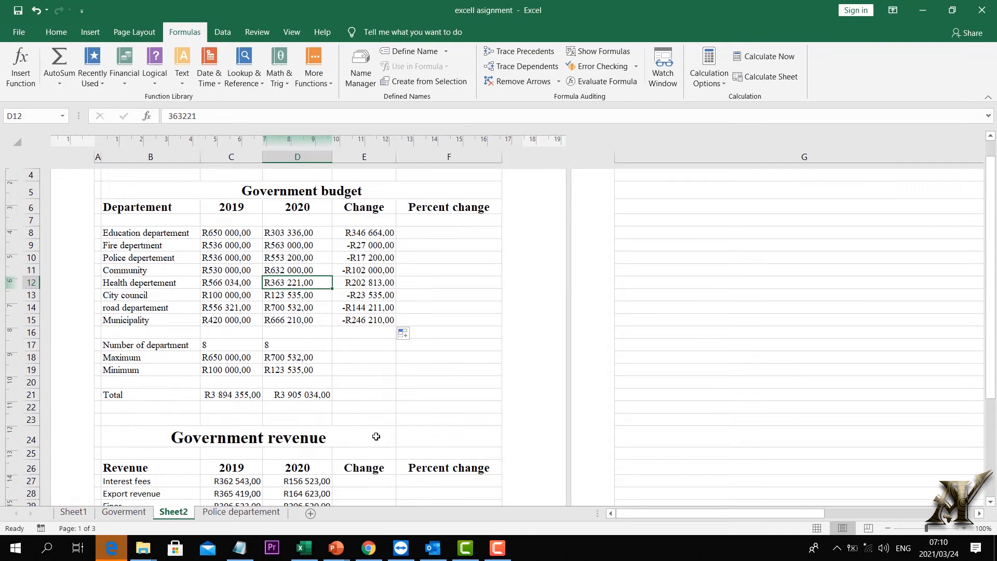
pyautogui.click(357, 336)
pyautogui.click(352, 355)
pyautogui.click(307, 348)
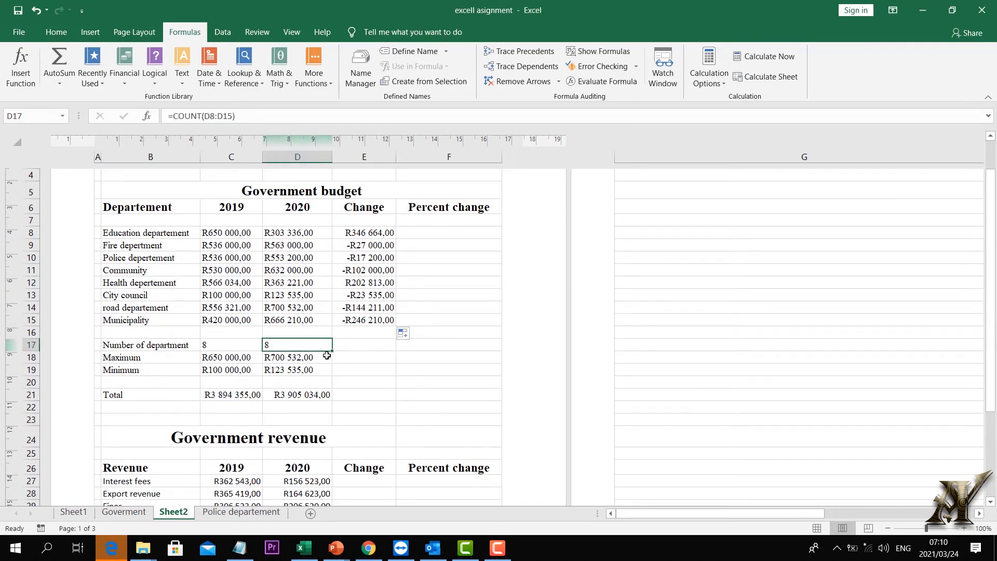
pyautogui.moveTo(332, 353); pyautogui.dragTo(388, 343)
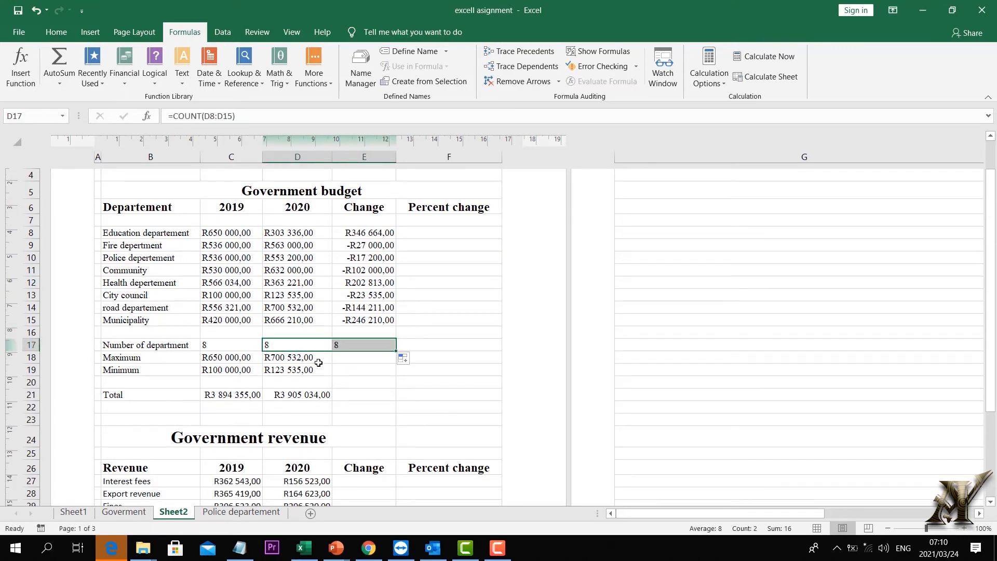
pyautogui.click(320, 363)
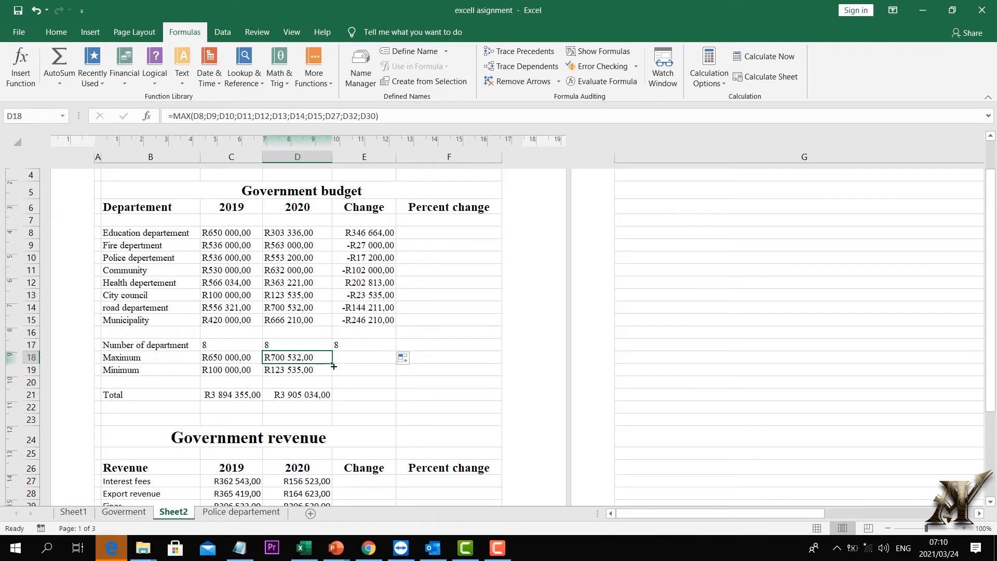
pyautogui.moveTo(333, 366); pyautogui.dragTo(385, 358)
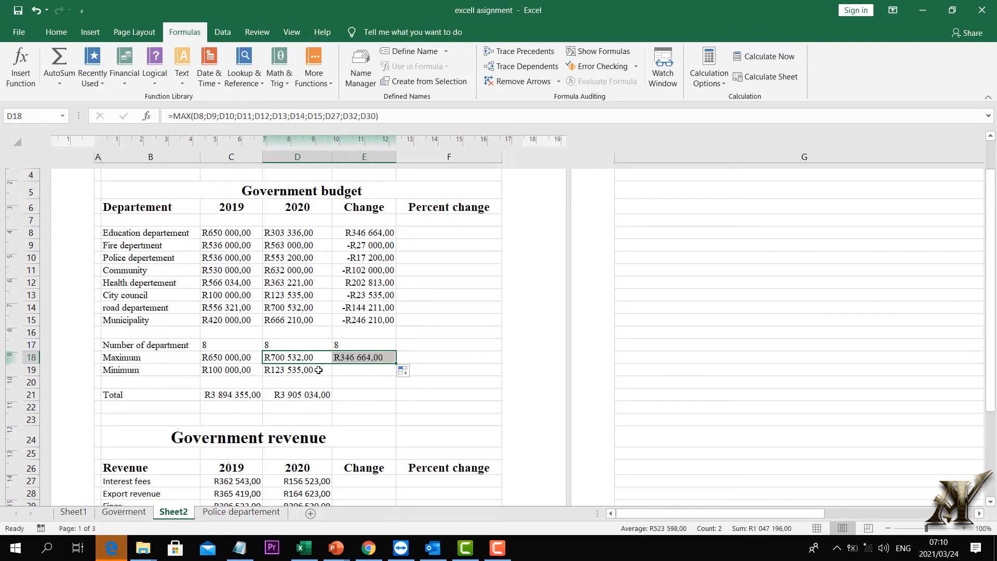
# Fill the budget's minimum and total formulas from D19 and D21 across to the Change column.
pyautogui.click(319, 369)
pyautogui.moveTo(332, 376); pyautogui.dragTo(389, 370)
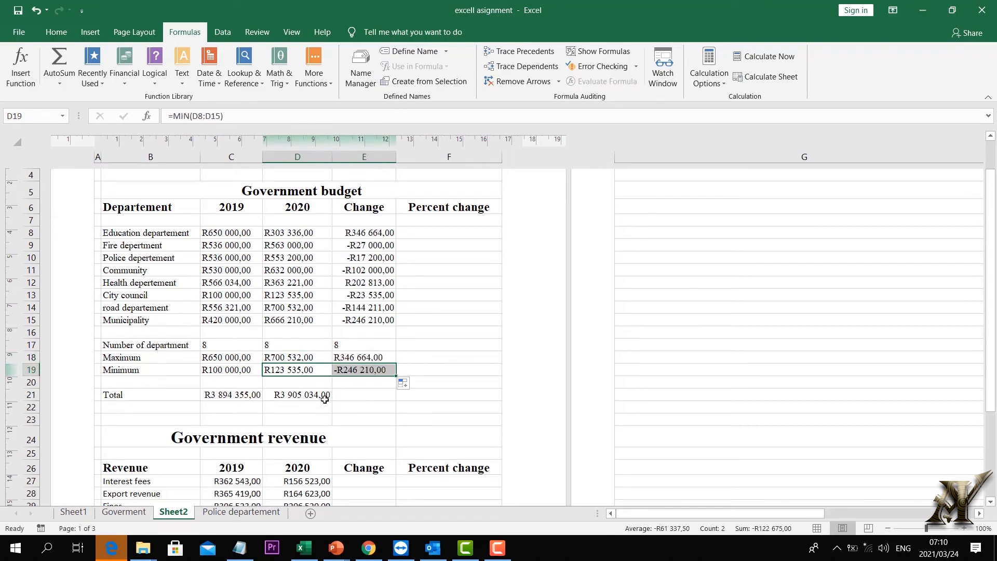
pyautogui.click(325, 399)
pyautogui.moveTo(333, 401); pyautogui.dragTo(388, 395)
pyautogui.click(432, 347)
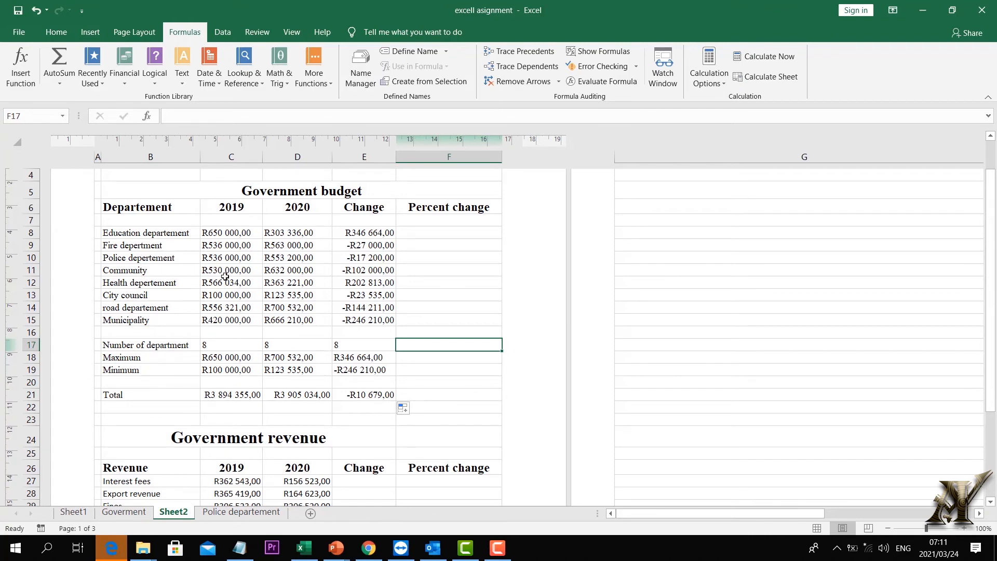
# Review the budget's 2019 amounts, the department names and the formulas in the Change column.
pyautogui.click(224, 233)
pyautogui.moveTo(224, 255); pyautogui.dragTo(231, 323)
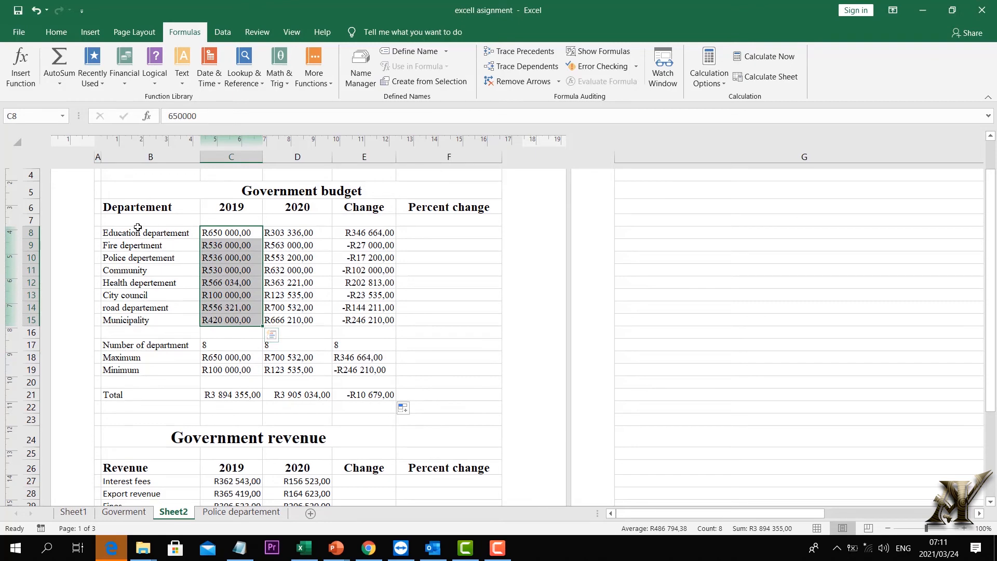
pyautogui.moveTo(138, 228); pyautogui.dragTo(140, 320)
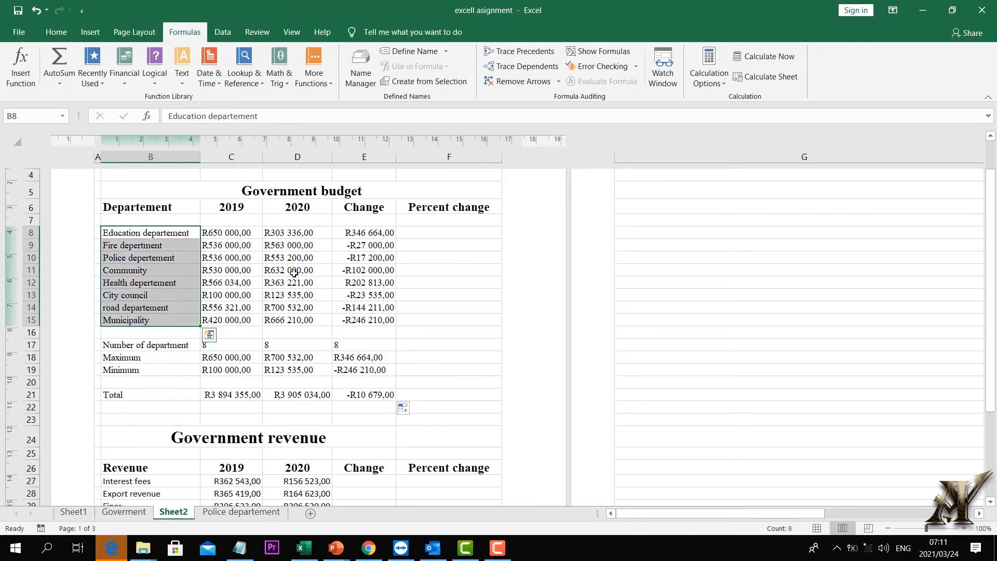
pyautogui.click(355, 235)
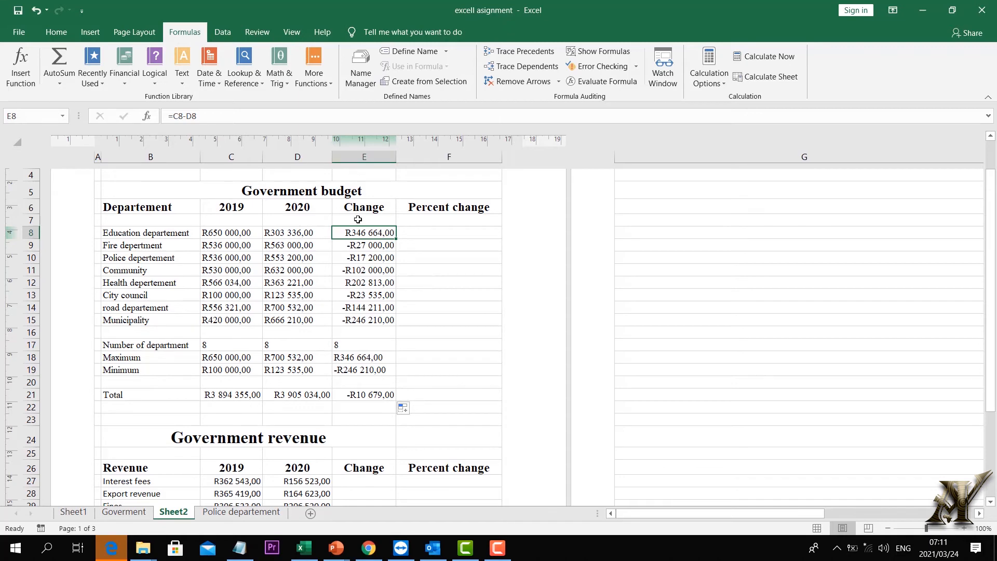
pyautogui.click(446, 233)
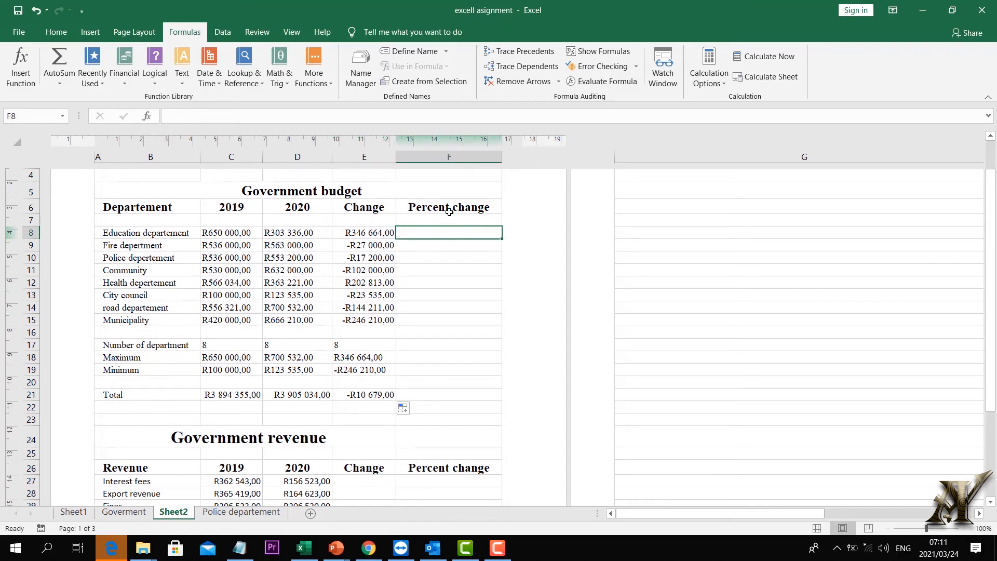
pyautogui.click(373, 237)
pyautogui.click(370, 257)
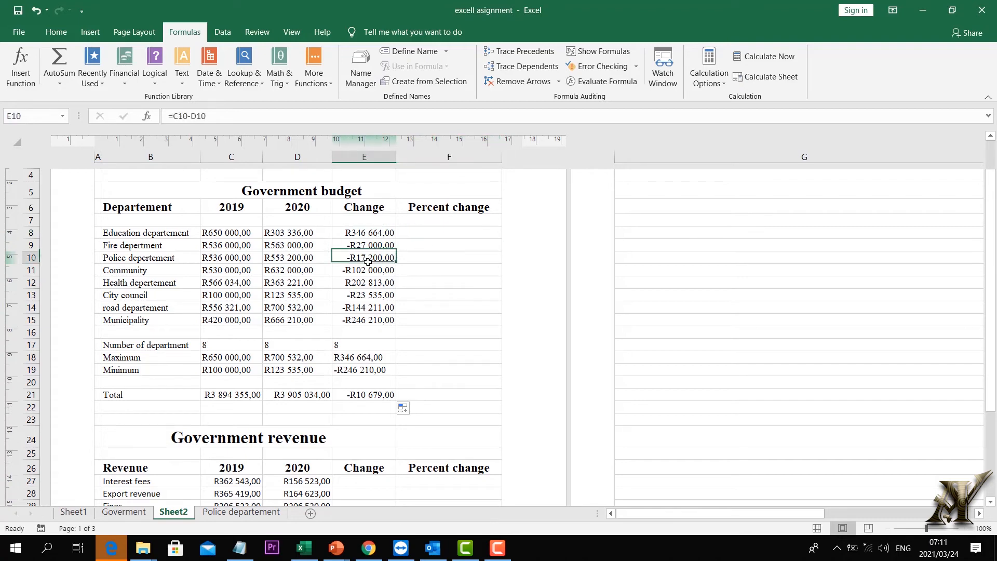
pyautogui.click(366, 285)
# Enter the formula =E8/C8 in F8 to calculate the Education department's percent change.
pyautogui.click(436, 233)
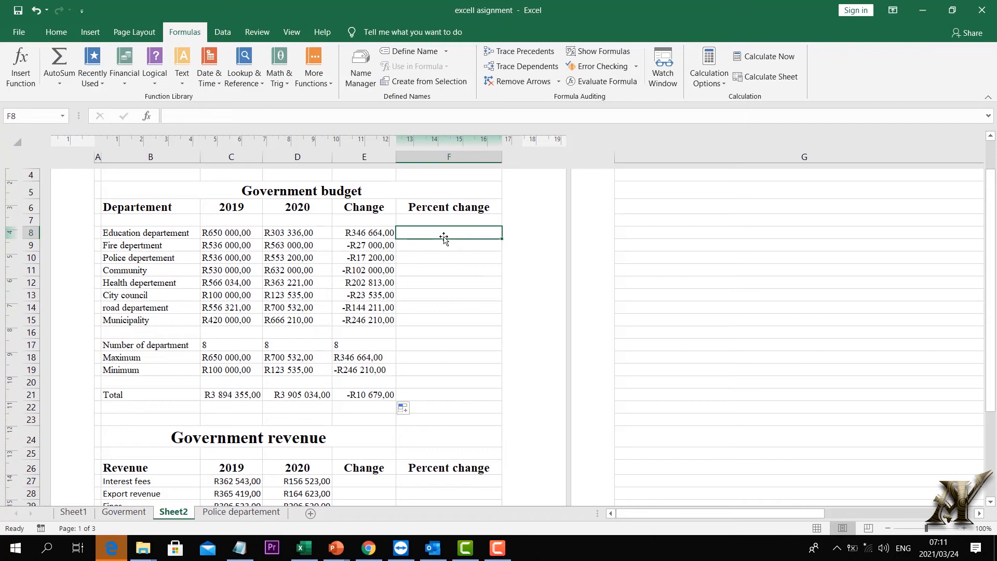
pyautogui.write('=')
pyautogui.click(364, 232)
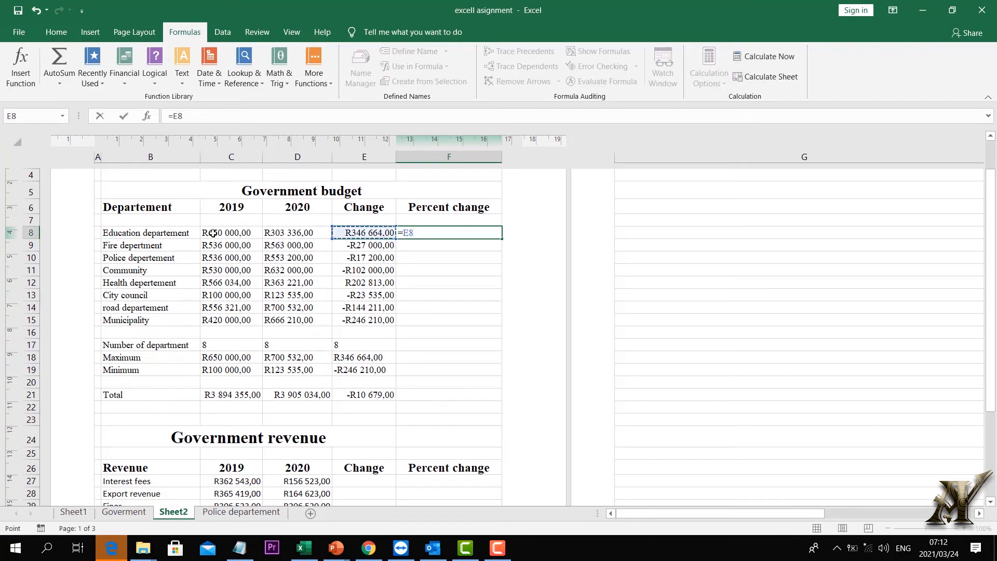
pyautogui.write('/')
pyautogui.click(228, 233)
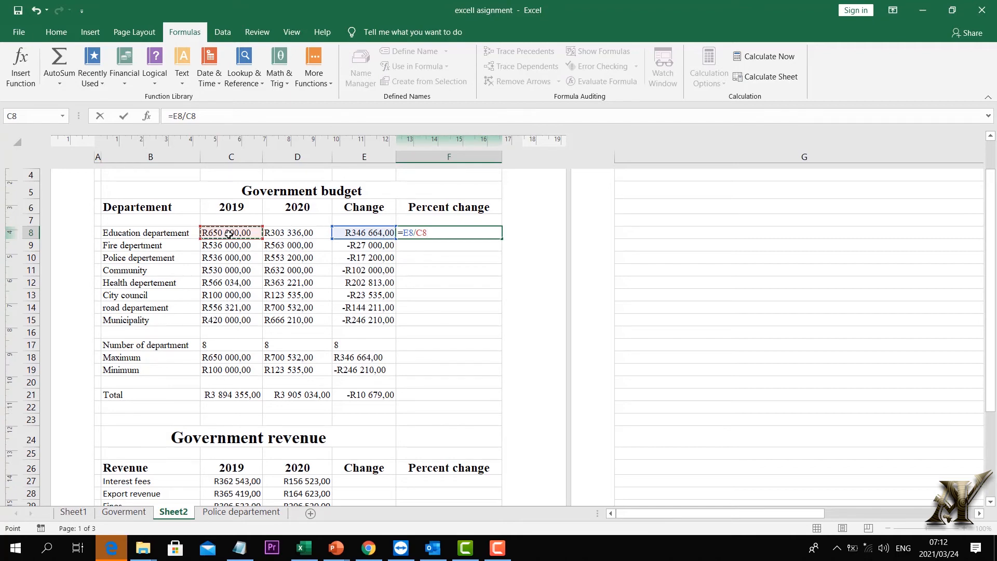
pyautogui.press('Return')
pyautogui.press('Up')
pyautogui.press('F2')
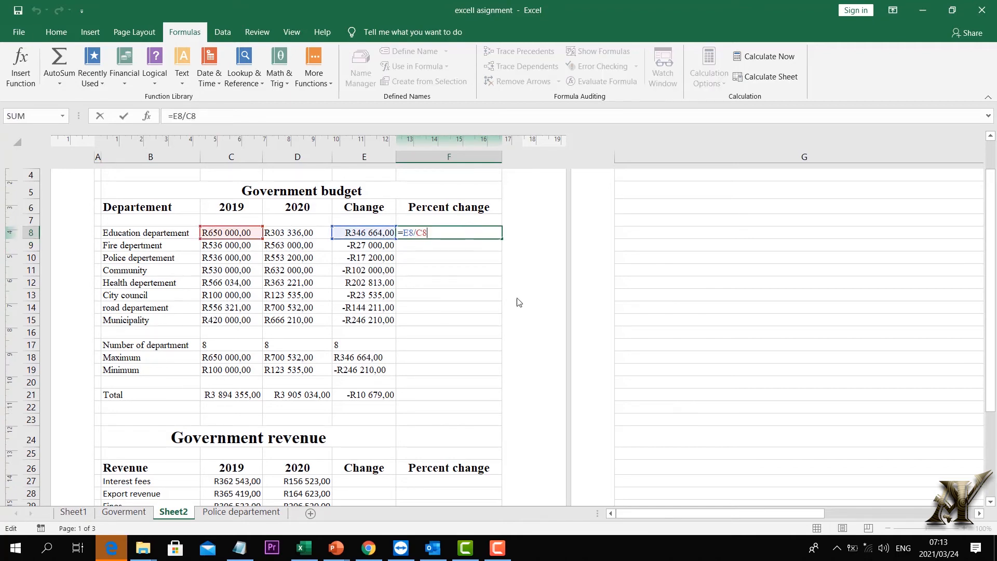
pyautogui.press('Return')
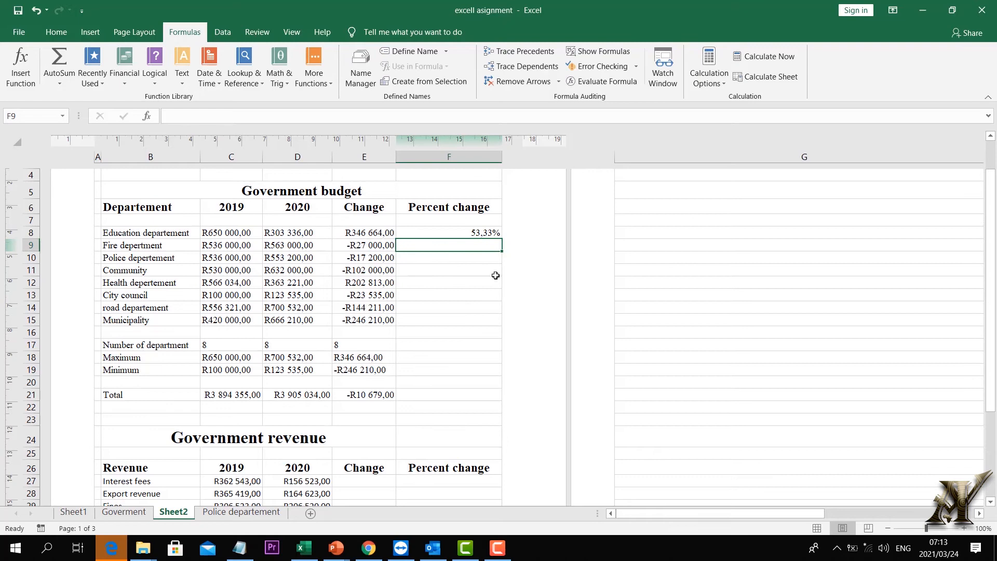
# Format the budget's Percent change cells F8 to F15 as Percentage.
pyautogui.click(470, 232)
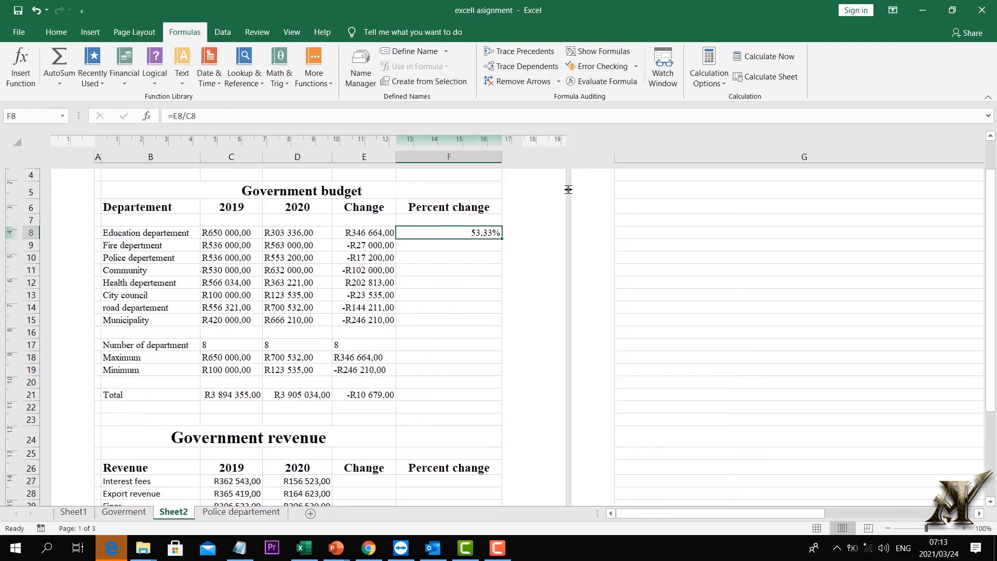
pyautogui.click(56, 32)
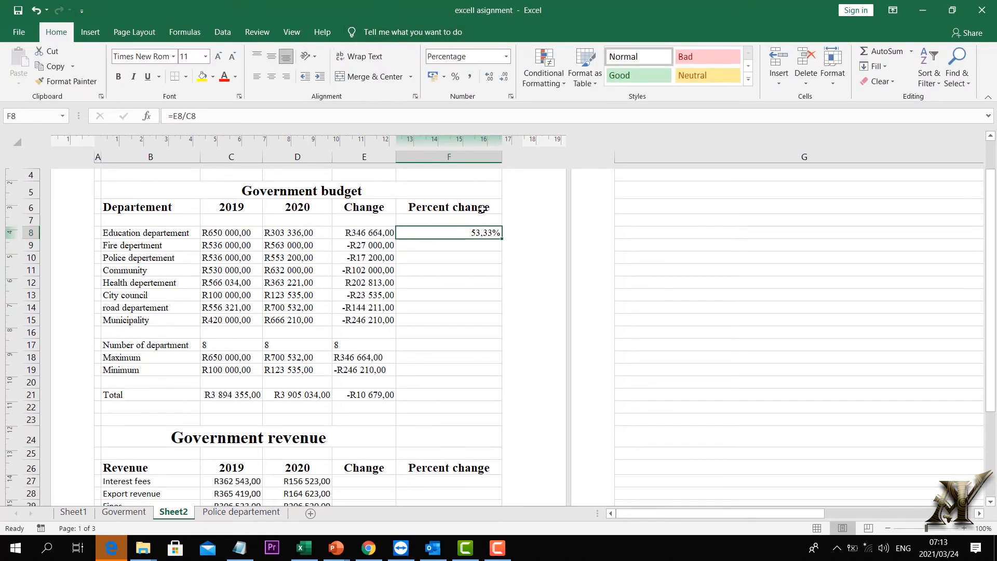
pyautogui.click(449, 267)
pyautogui.moveTo(434, 231); pyautogui.dragTo(452, 319)
pyautogui.hotkey('ctrl', 'shift', '4')
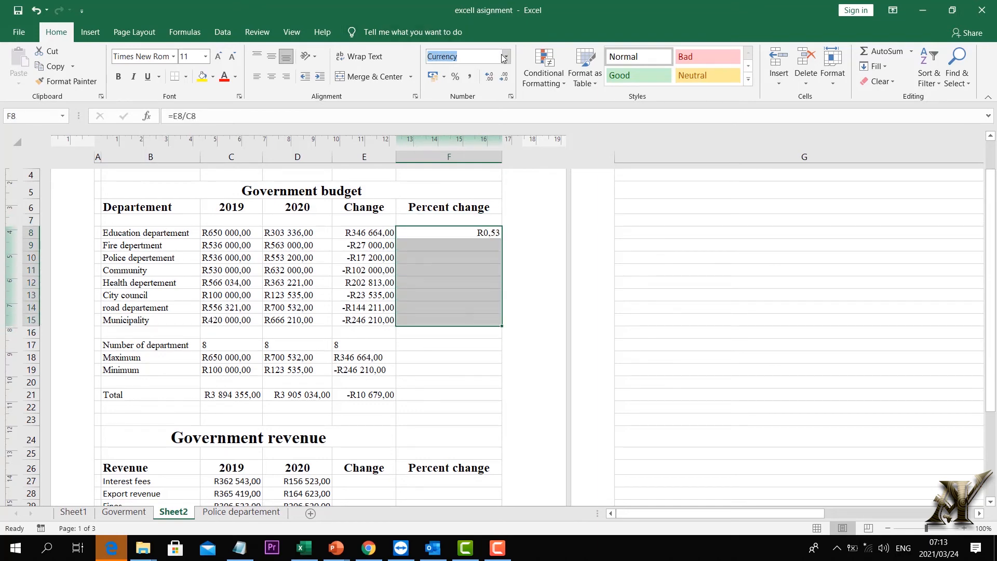
pyautogui.click(506, 56)
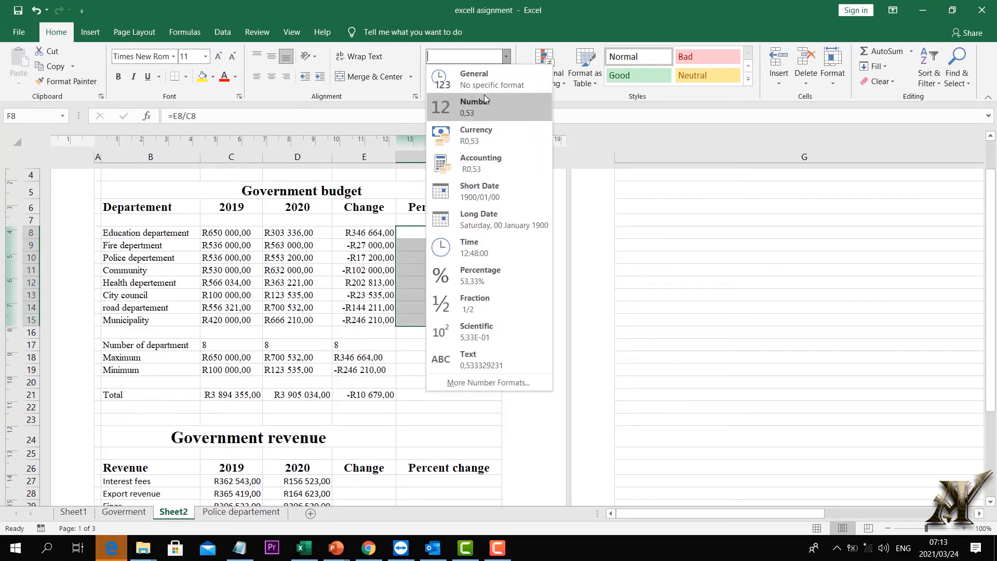
pyautogui.click(493, 280)
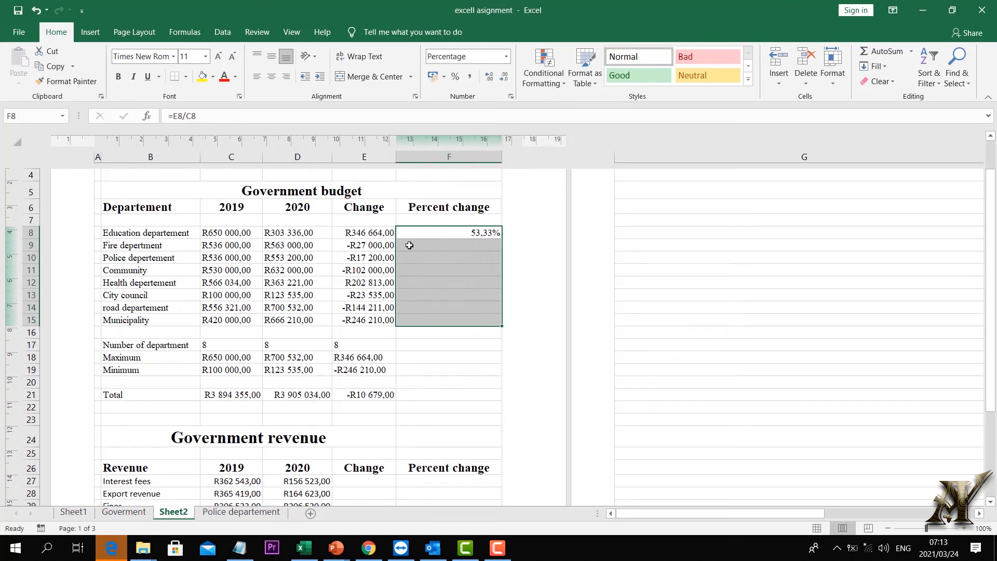
# Fill the percent change formula from F8 down to F15 for all the budget departments.
pyautogui.click(421, 381)
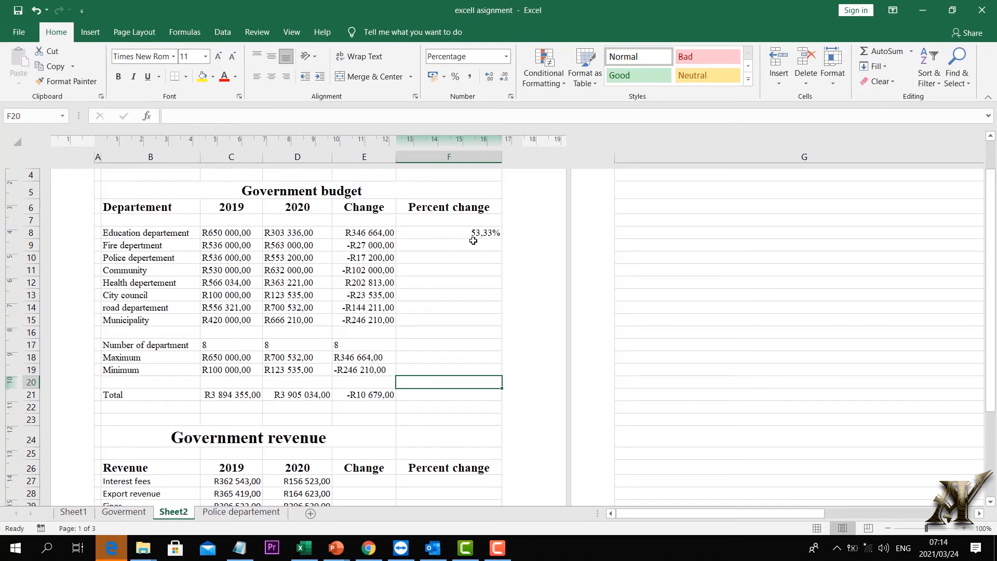
pyautogui.click(438, 237)
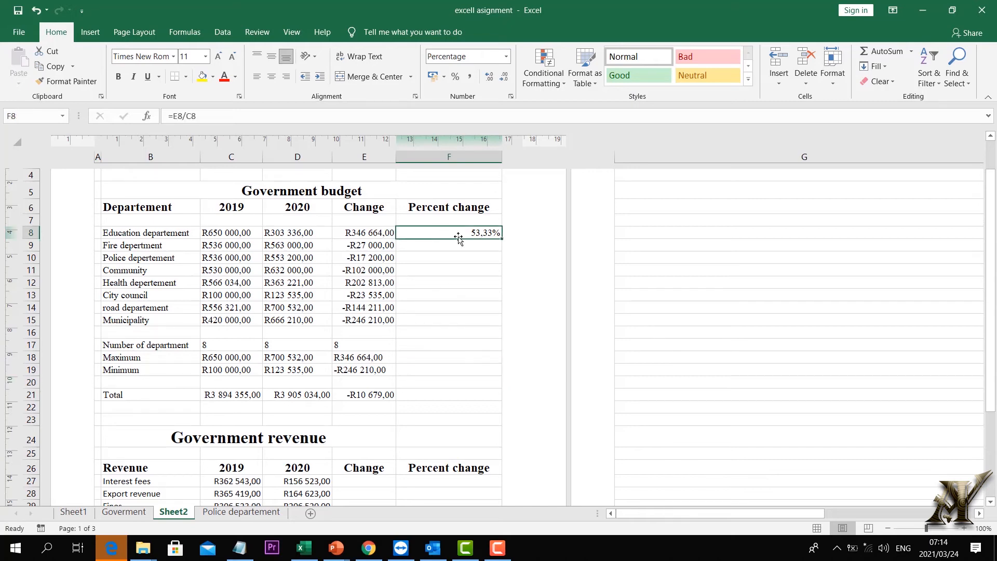
pyautogui.moveTo(501, 239); pyautogui.dragTo(490, 322)
pyautogui.click(454, 380)
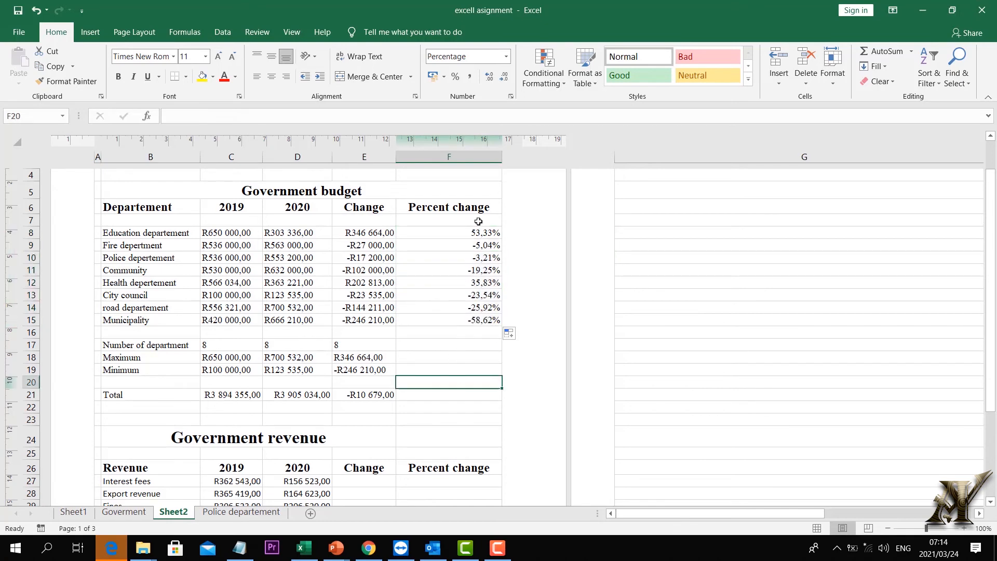
# Extend the percent change formula from F15 down to F21 and clear the blank-row cells F16 and F20.
pyautogui.click(495, 333)
pyautogui.click(492, 317)
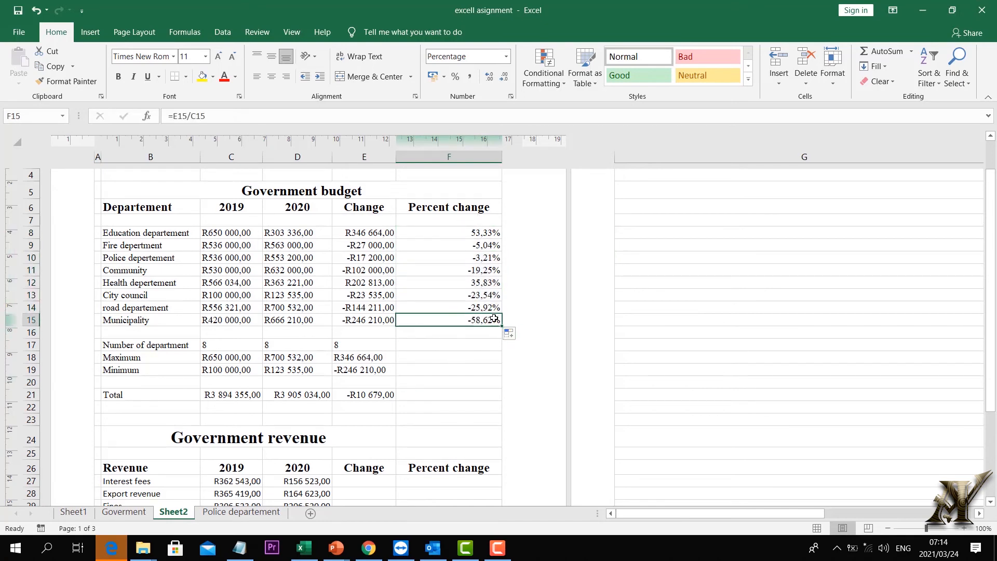
pyautogui.moveTo(501, 326); pyautogui.dragTo(503, 402)
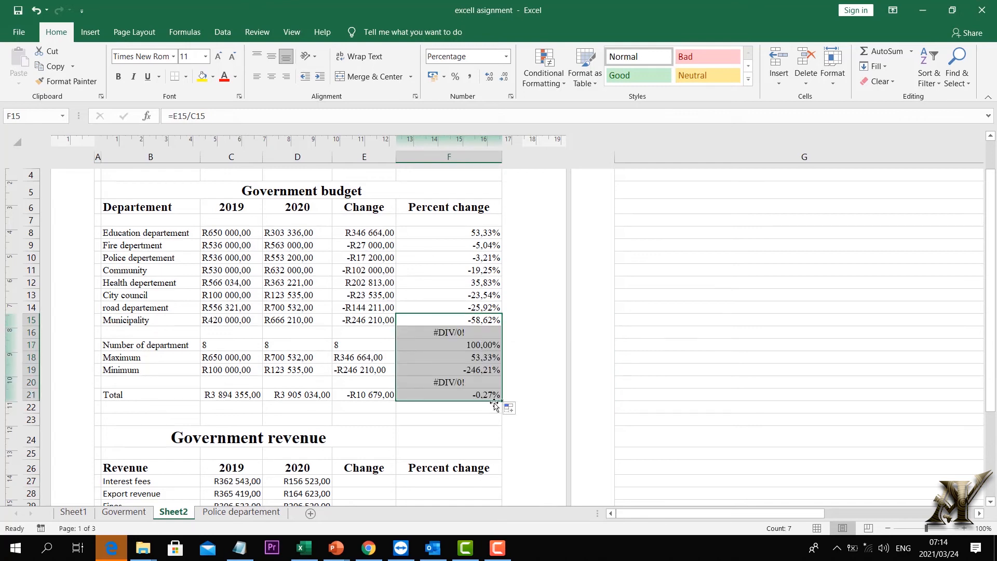
pyautogui.click(446, 333)
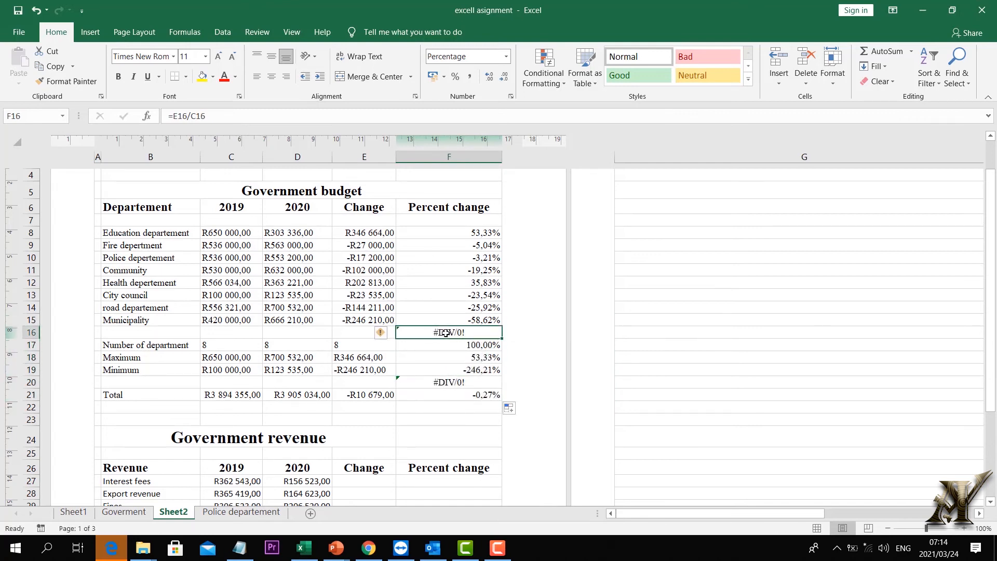
pyautogui.press('Delete')
pyautogui.click(460, 382)
pyautogui.press('Delete')
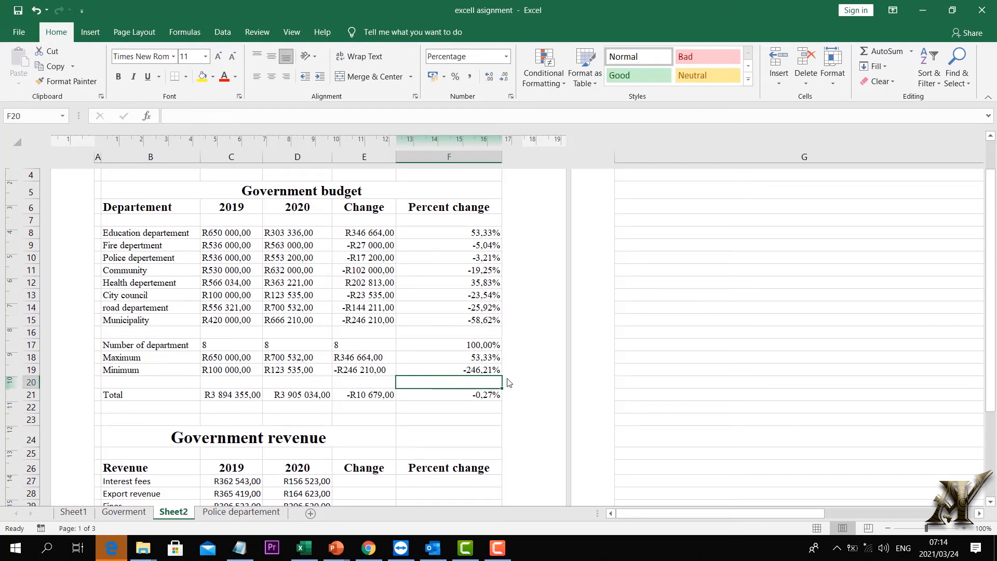
# Examine the budget's Total row from B21 to F21 and the percent change formula in F21.
pyautogui.press('Down')
pyautogui.press('Down')
pyautogui.press('Down')
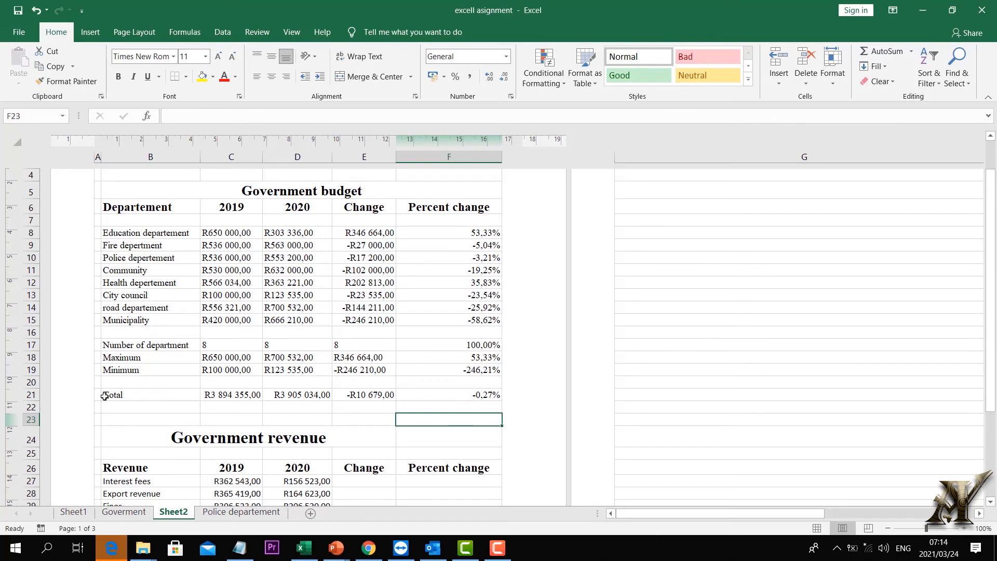
pyautogui.moveTo(105, 396); pyautogui.dragTo(457, 395)
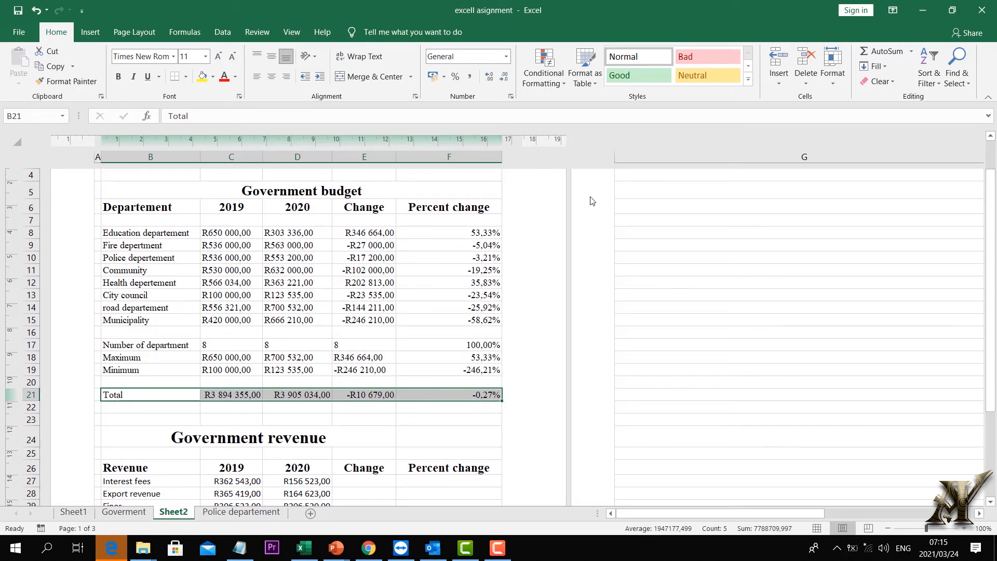
pyautogui.click(481, 419)
pyautogui.click(478, 395)
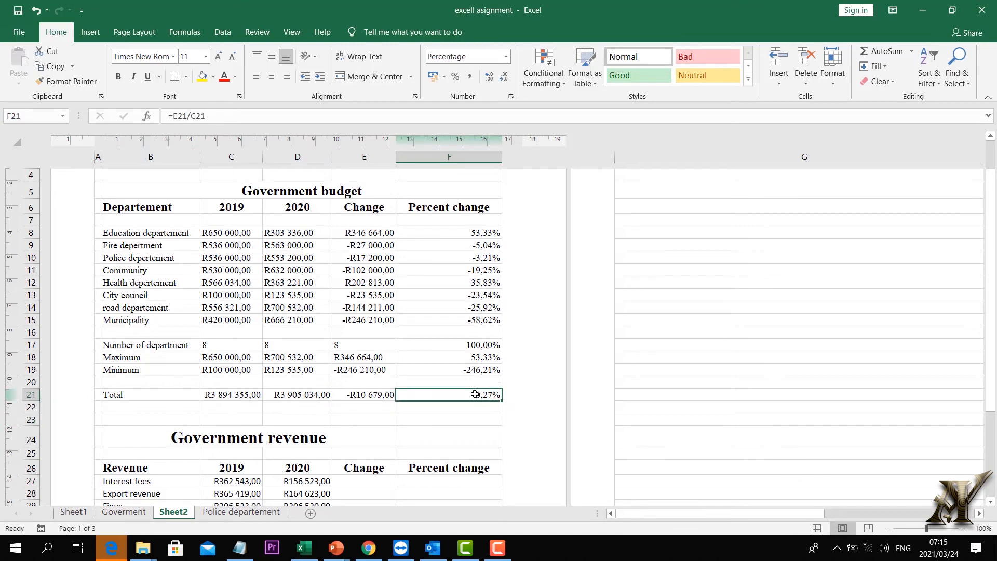
# Review the departments' percent changes and compare the Education, Fire and Municipality rows across 2019, 2020 and Change.
pyautogui.click(464, 274)
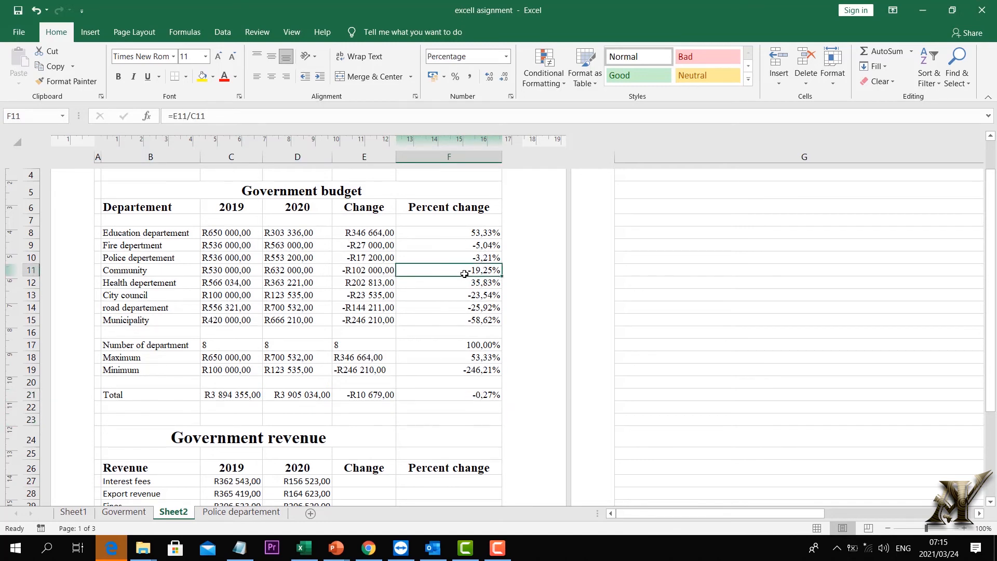
pyautogui.click(462, 293)
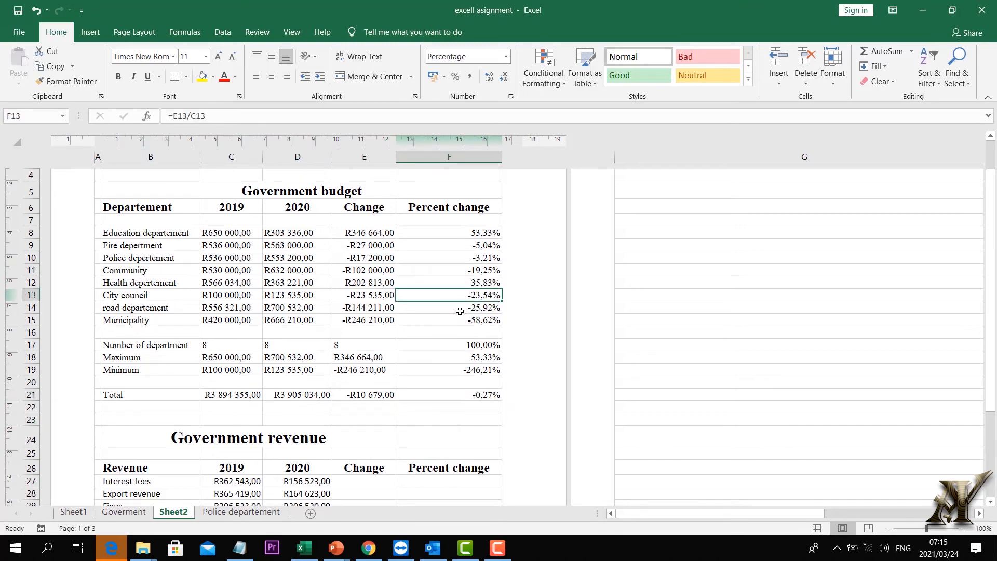
pyautogui.click(459, 310)
pyautogui.click(447, 323)
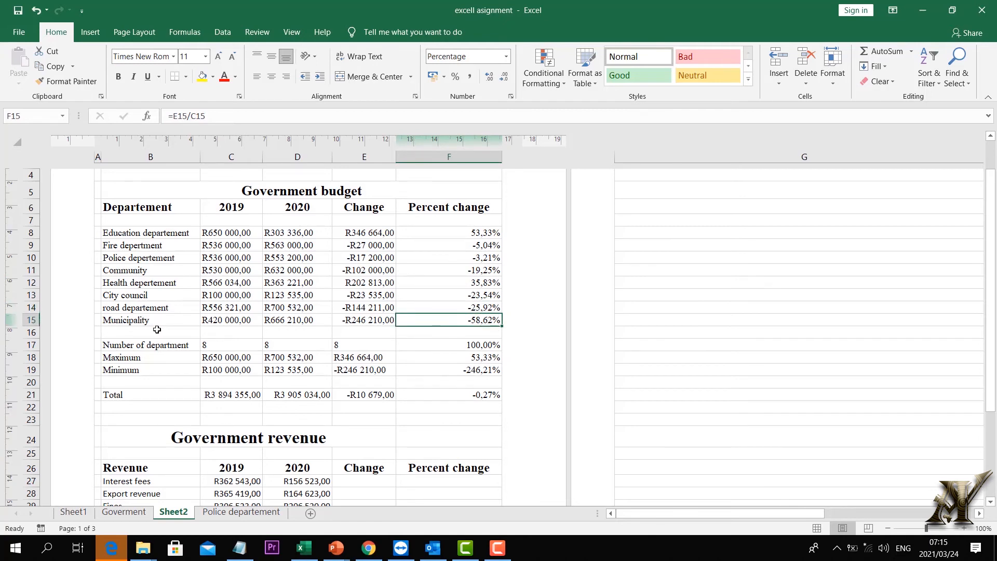
pyautogui.click(483, 299)
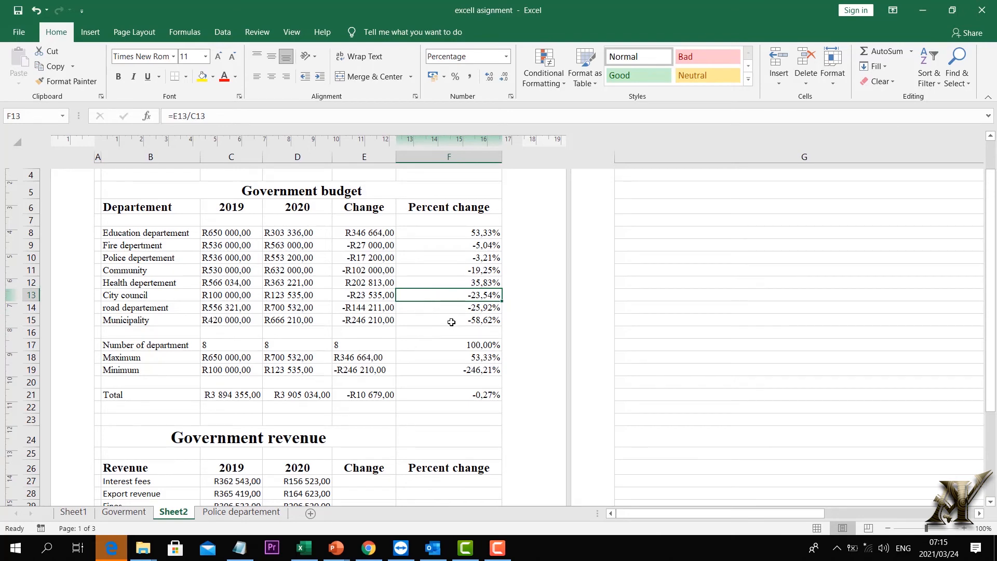
pyautogui.click(480, 308)
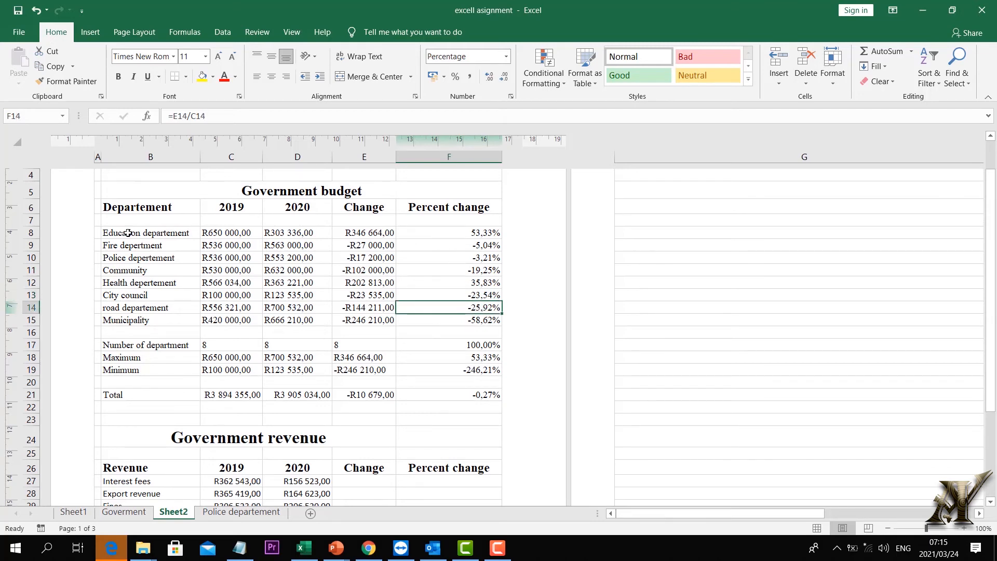
pyautogui.moveTo(128, 233); pyautogui.dragTo(458, 227)
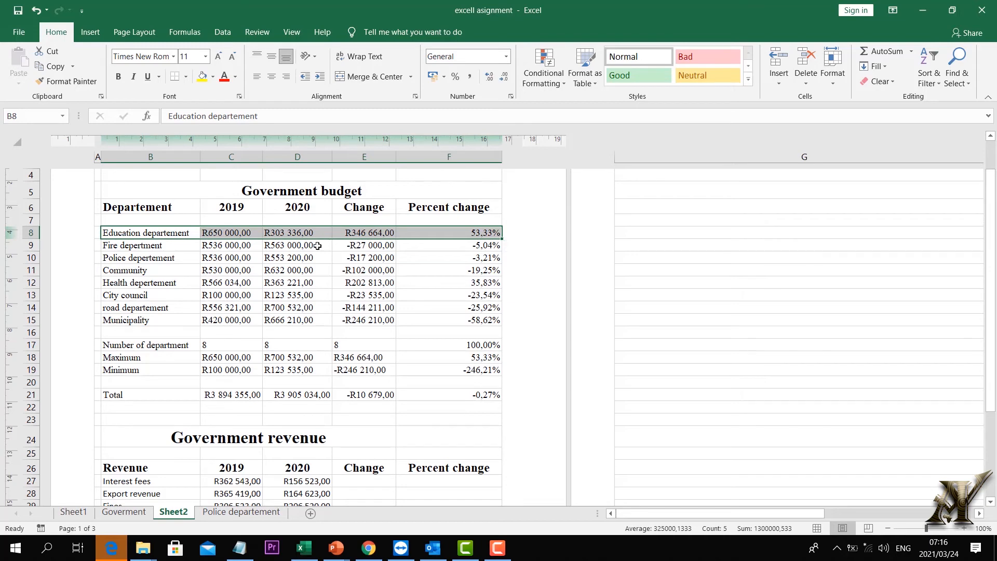
pyautogui.click(297, 208)
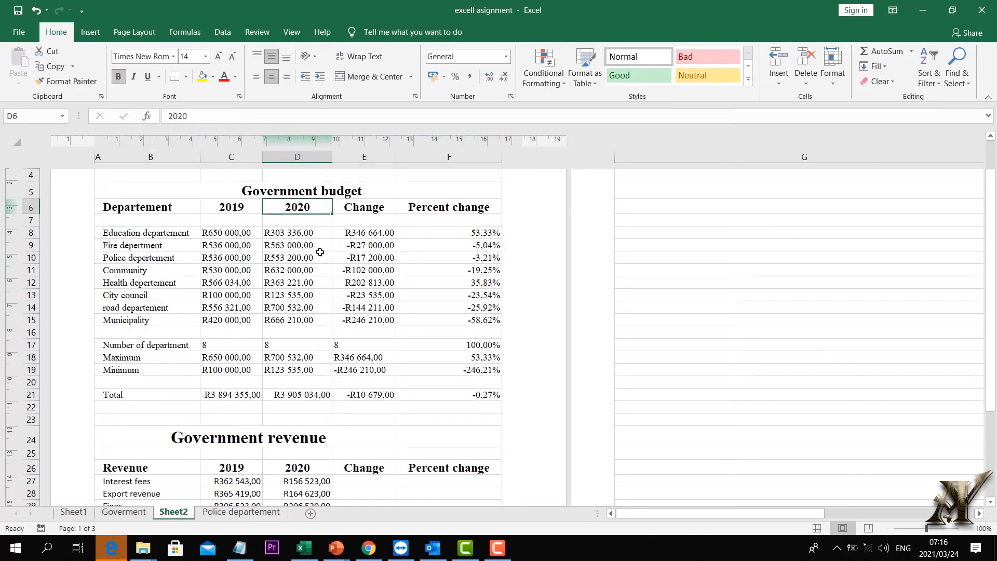
pyautogui.moveTo(106, 248); pyautogui.dragTo(404, 248)
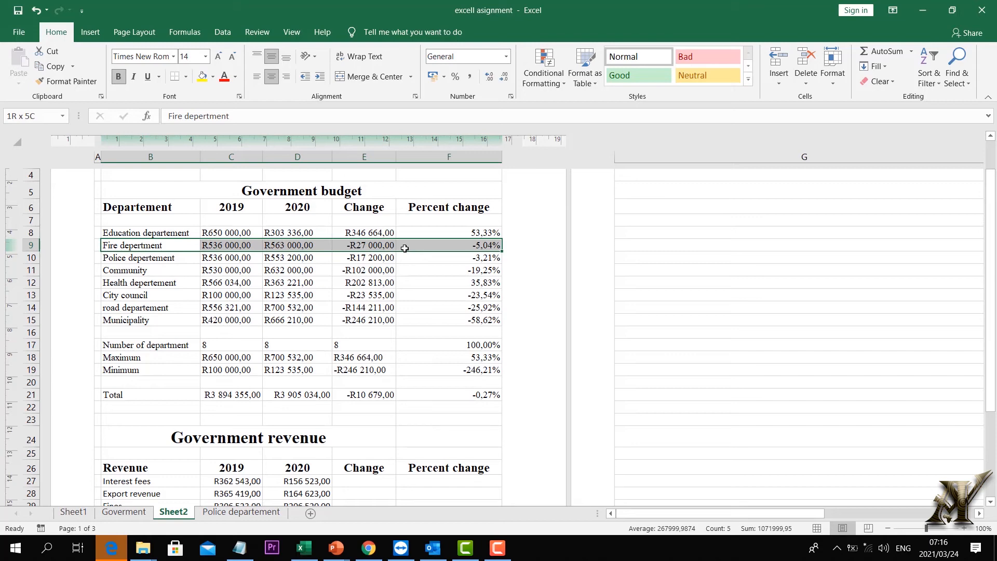
pyautogui.moveTo(404, 249); pyautogui.dragTo(405, 248)
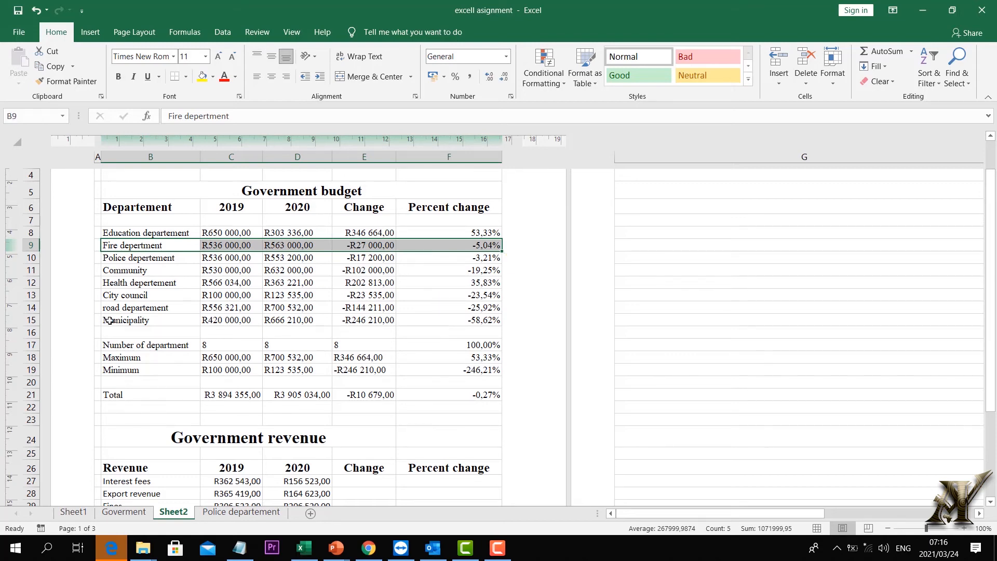
pyautogui.moveTo(109, 321); pyautogui.dragTo(492, 319)
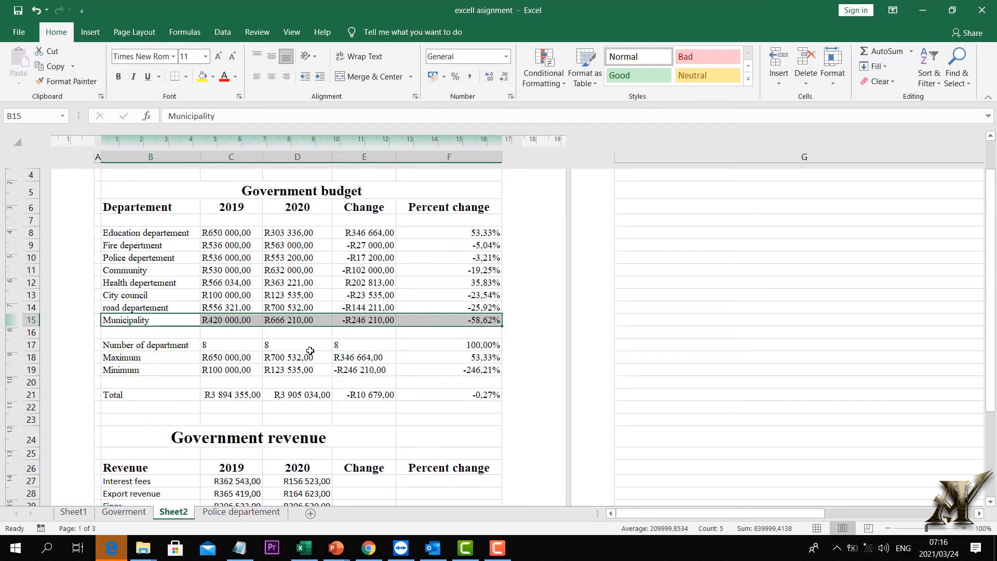
# Examine the 2019, Change and Percent change columns for all the budget departments from row 8 to row 15.
pyautogui.click(279, 342)
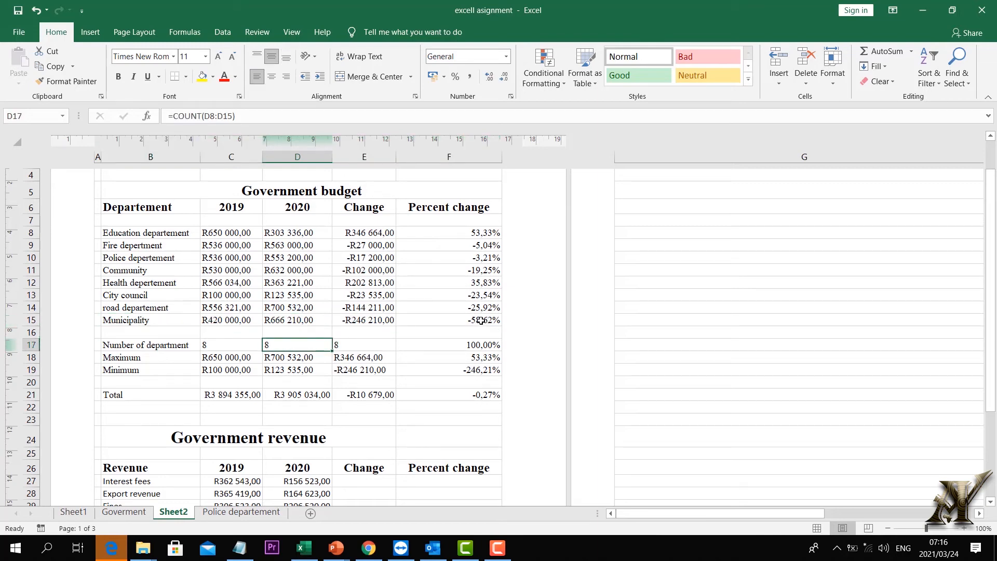
pyautogui.click(229, 331)
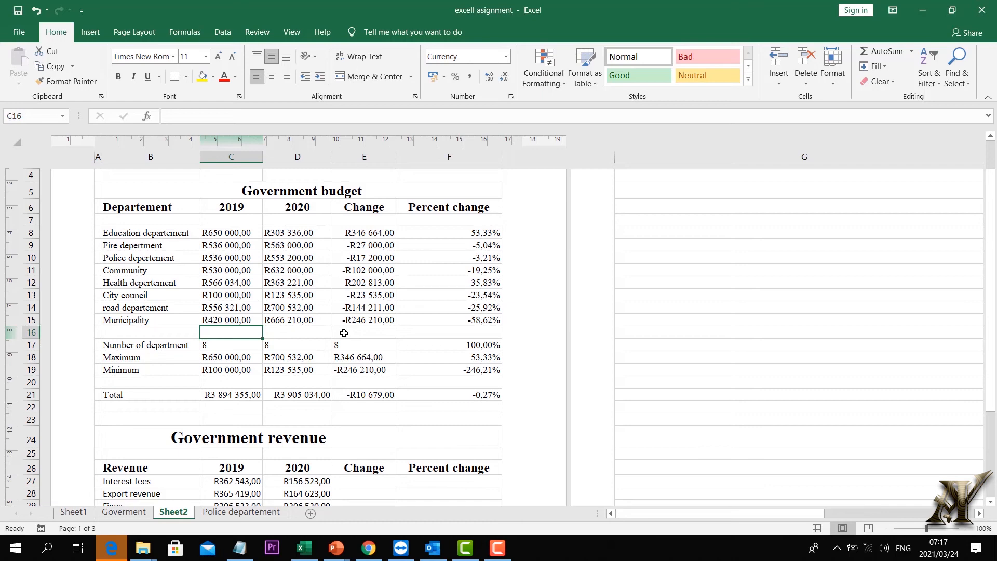
pyautogui.moveTo(135, 235); pyautogui.dragTo(151, 323)
pyautogui.moveTo(233, 232); pyautogui.dragTo(228, 317)
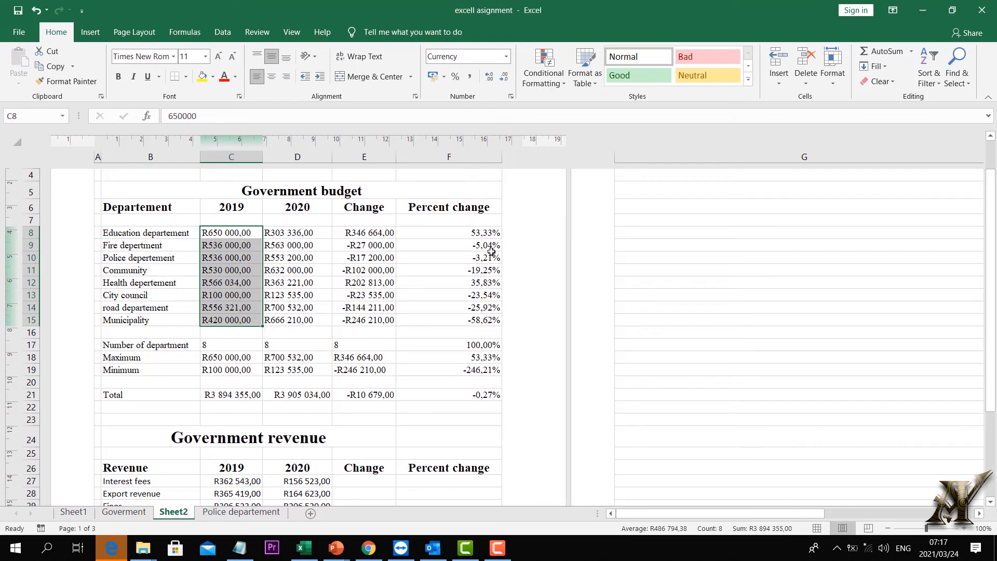
pyautogui.moveTo(482, 232); pyautogui.dragTo(494, 410)
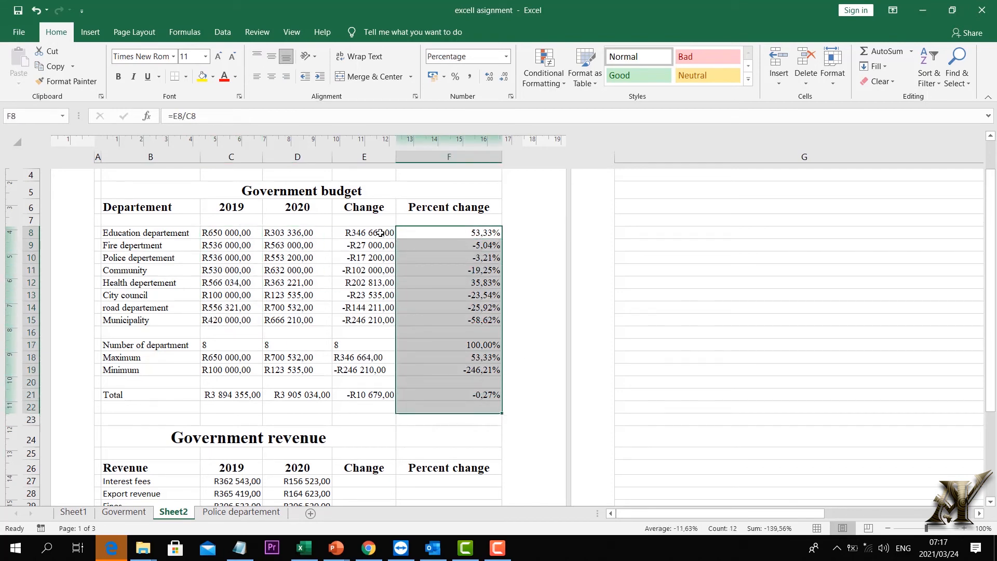
pyautogui.moveTo(348, 234); pyautogui.dragTo(384, 320)
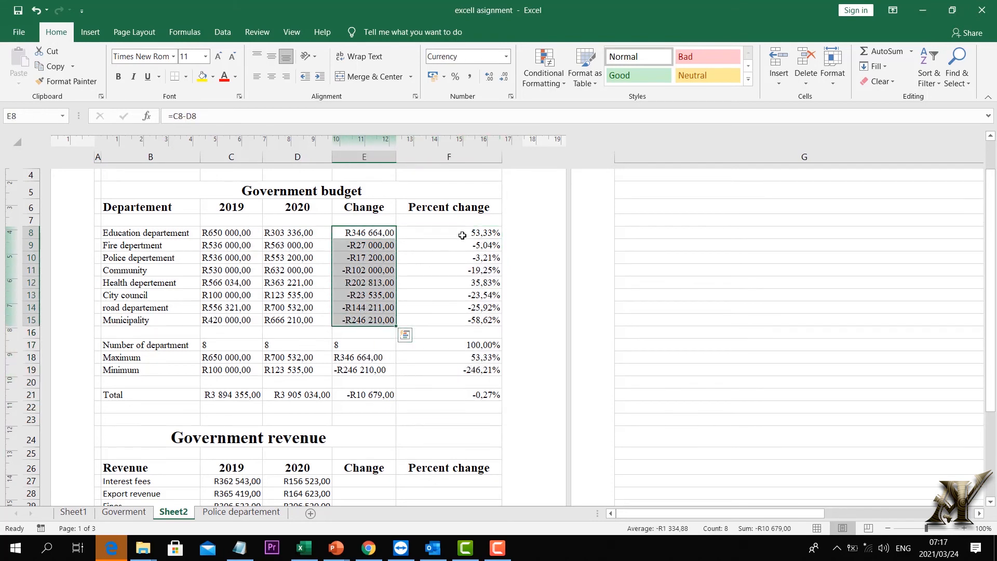
pyautogui.moveTo(460, 235); pyautogui.dragTo(486, 325)
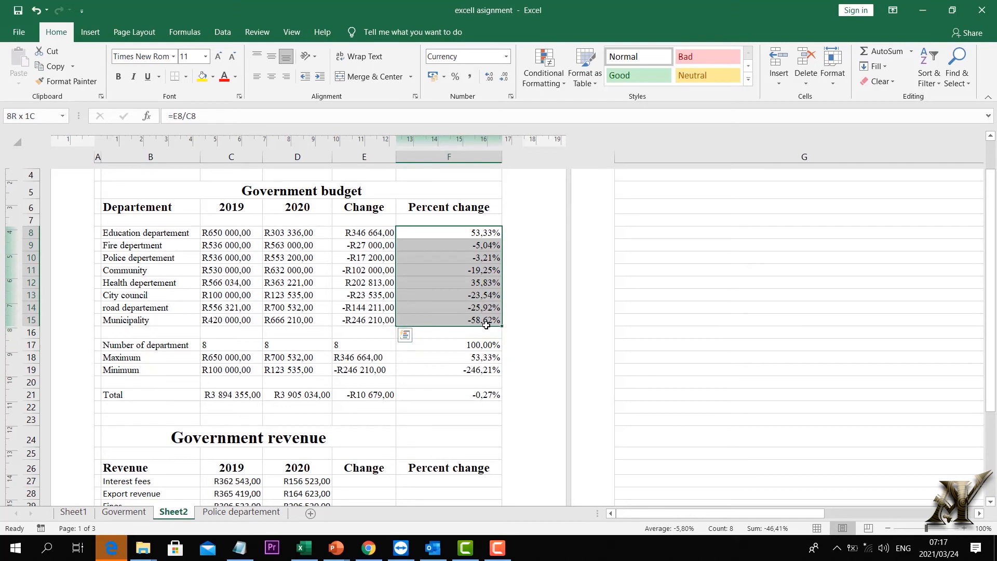
pyautogui.click(452, 294)
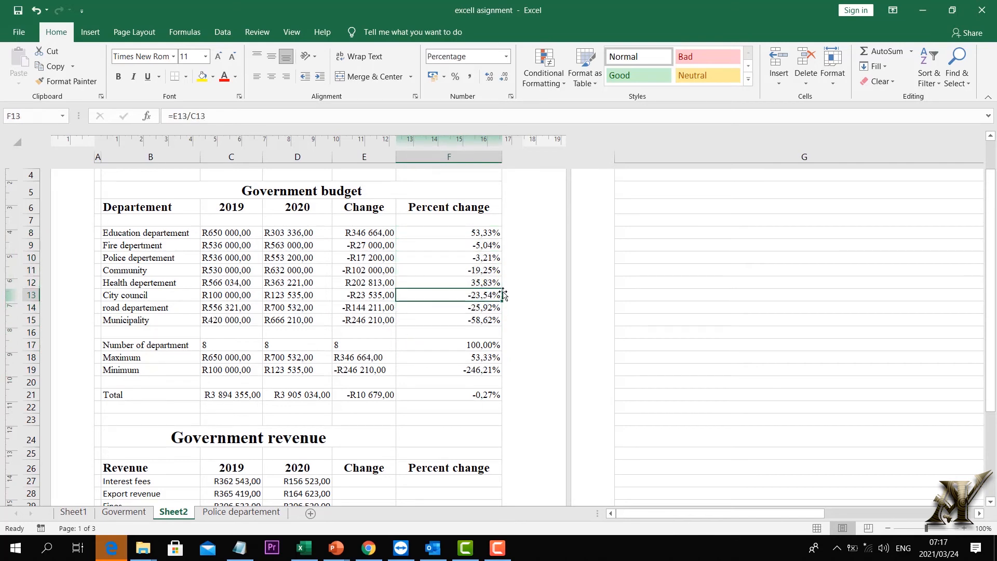
pyautogui.click(468, 268)
pyautogui.moveTo(465, 235); pyautogui.dragTo(484, 318)
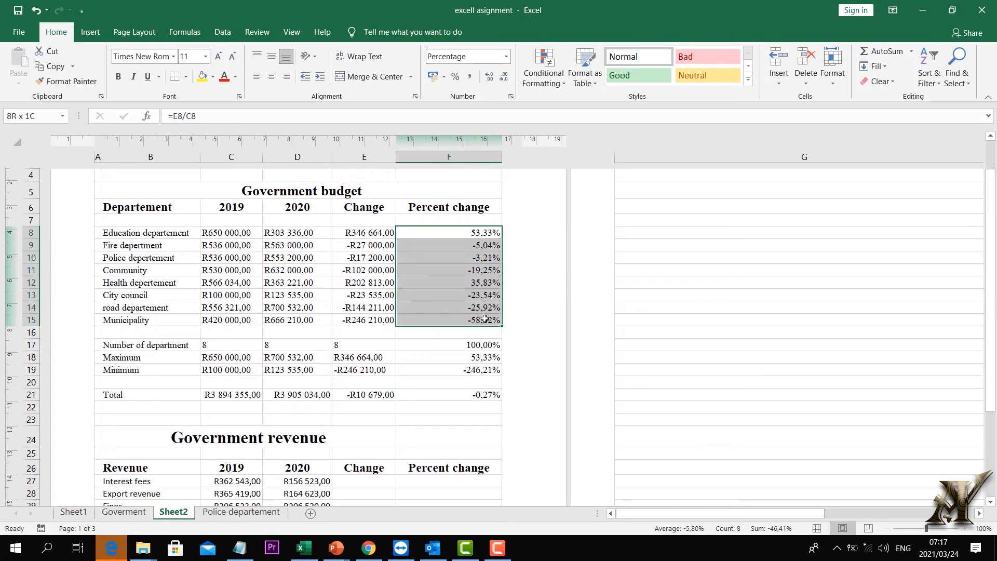
pyautogui.moveTo(484, 319); pyautogui.dragTo(483, 319)
pyautogui.scroll(-3, 395, 327)
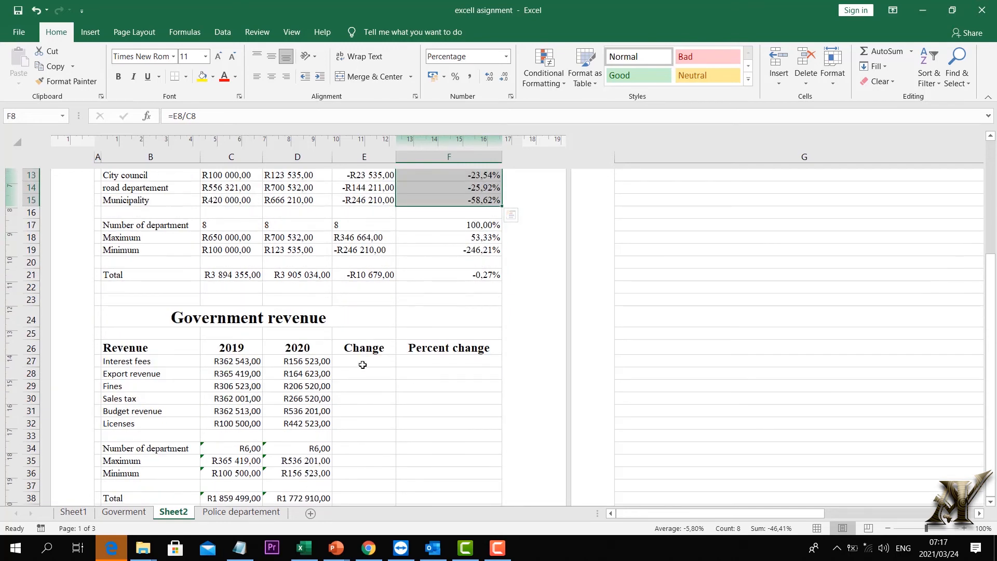
pyautogui.scroll(3, 364, 374)
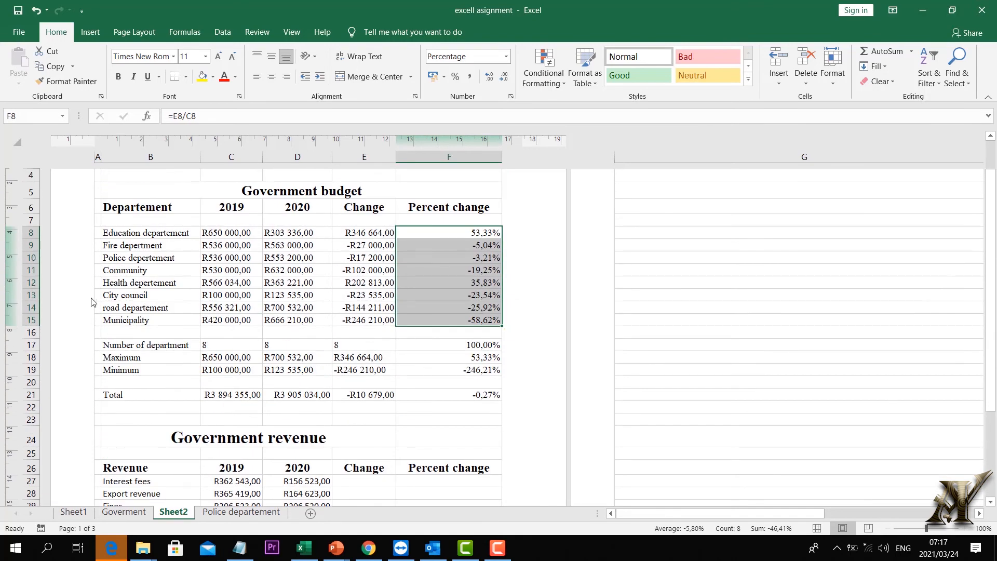
# Review the budget's department names from Education to Municipality and check the first departments' 2019, 2020 and Change figures.
pyautogui.click(121, 233)
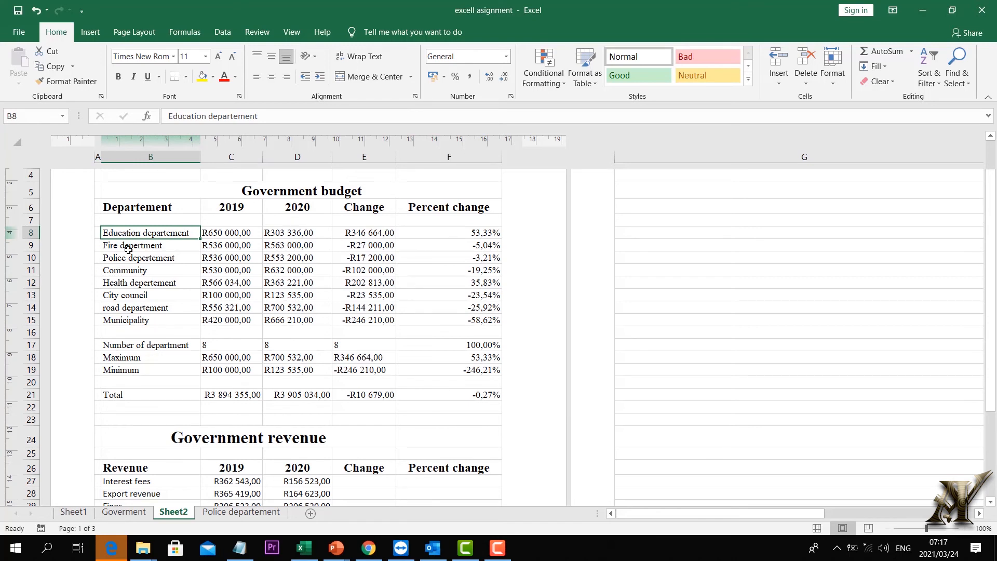
pyautogui.click(133, 257)
pyautogui.click(130, 268)
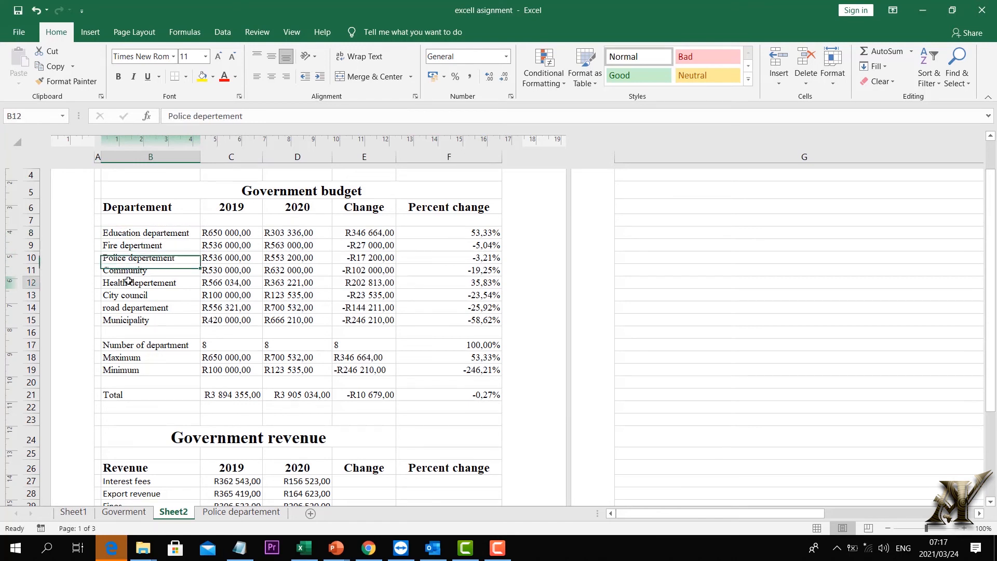
pyautogui.click(128, 281)
pyautogui.click(128, 308)
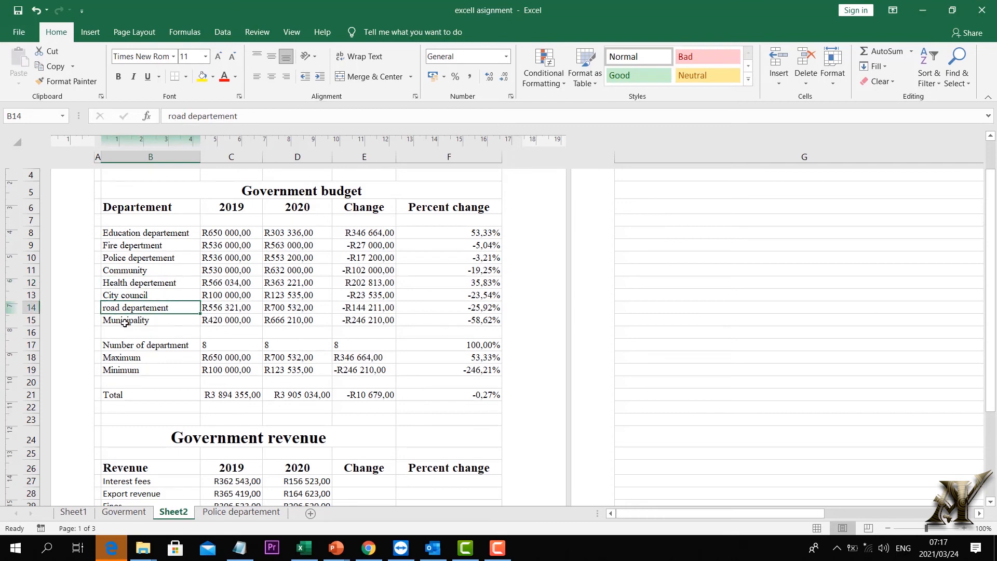
pyautogui.click(124, 322)
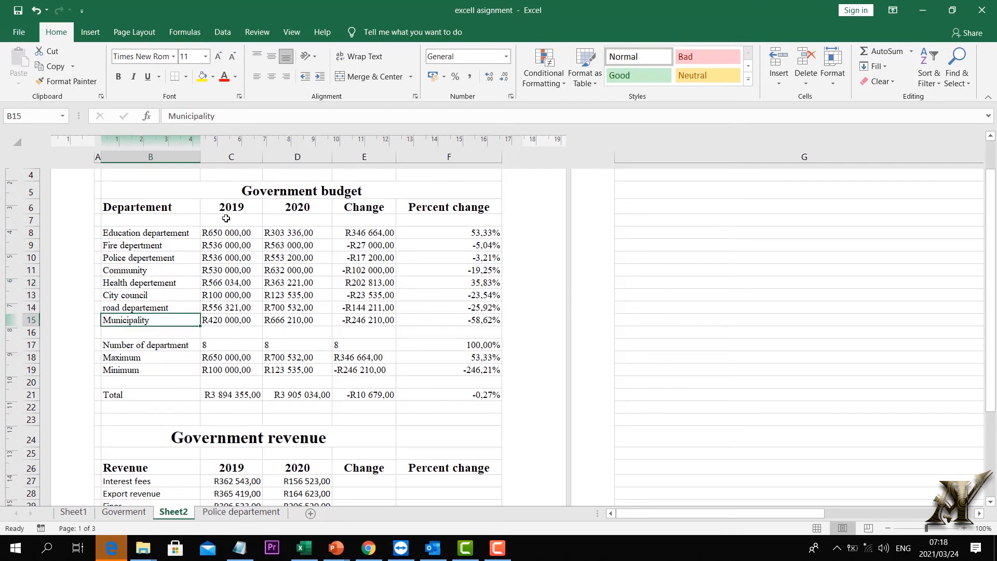
pyautogui.click(229, 235)
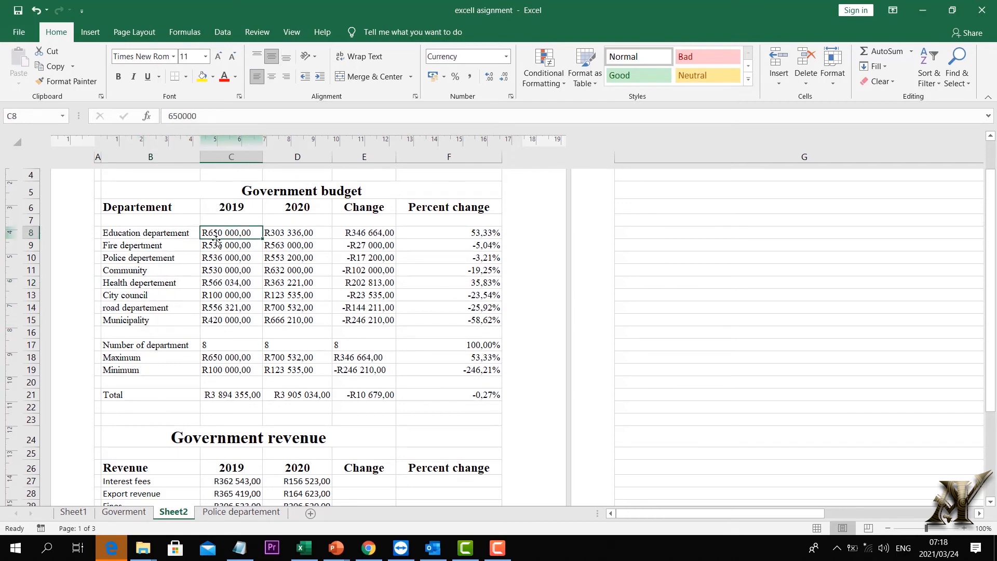
pyautogui.click(296, 244)
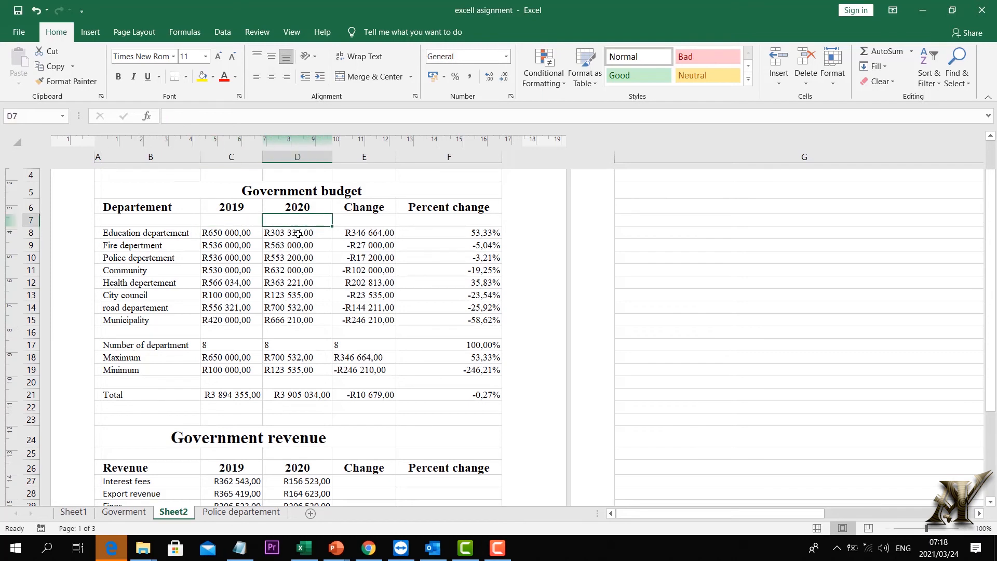
pyautogui.click(367, 241)
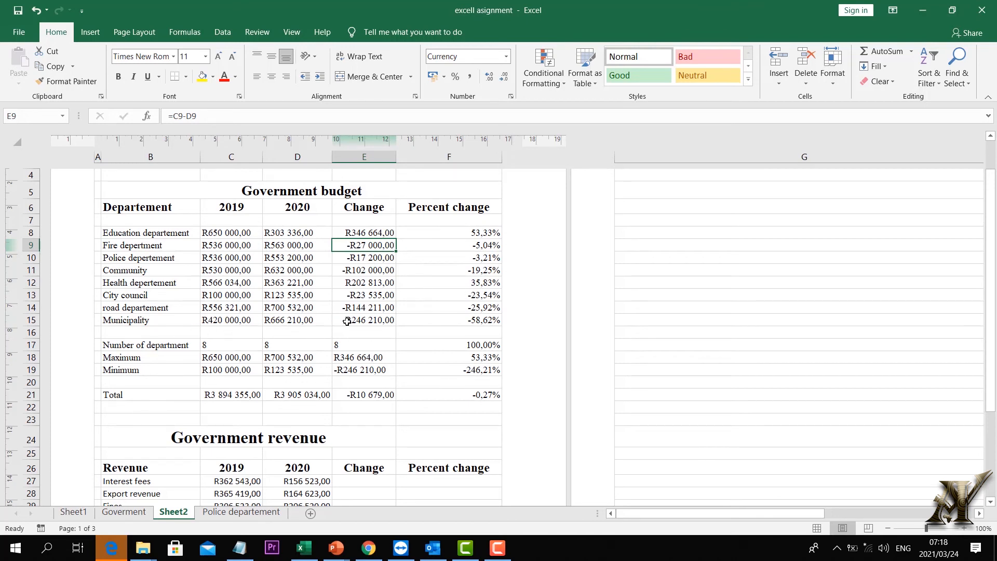
pyautogui.click(146, 323)
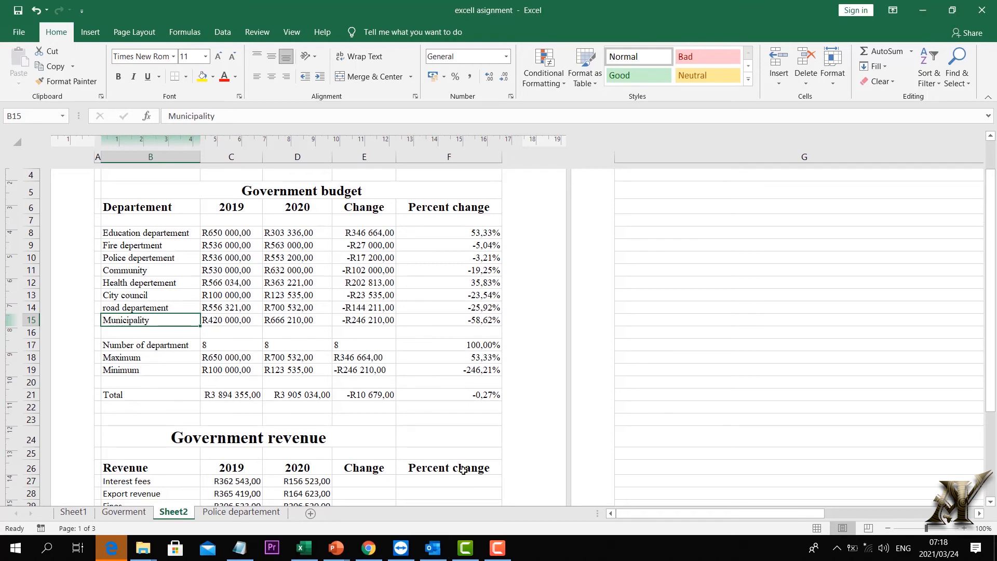
# Enter the formula =D27-C27 in E27 to calculate the Interest fees change in the Government revenue table.
pyautogui.scroll(-3, 412, 490)
pyautogui.scroll(-1, 396, 426)
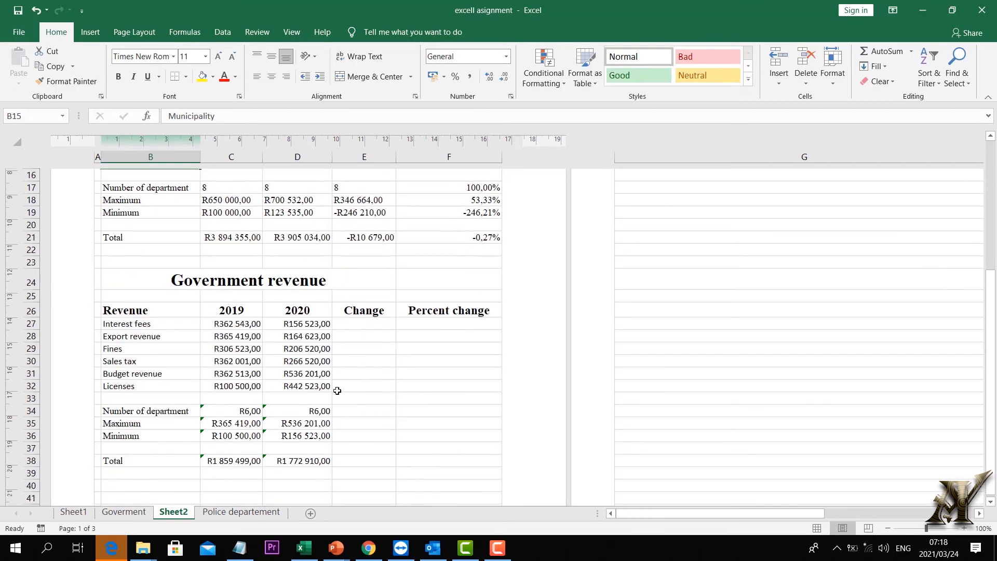
pyautogui.click(359, 327)
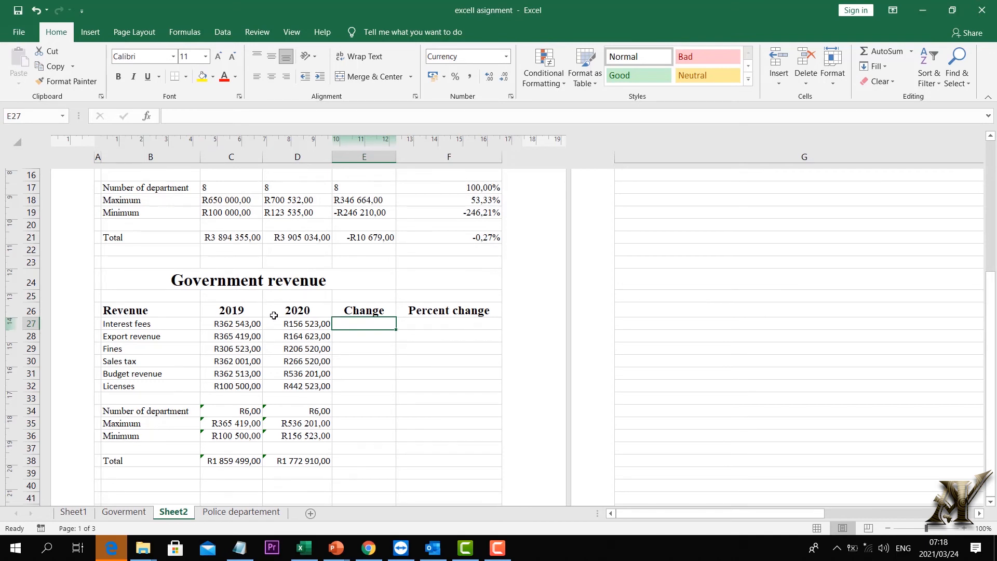
pyautogui.click(289, 324)
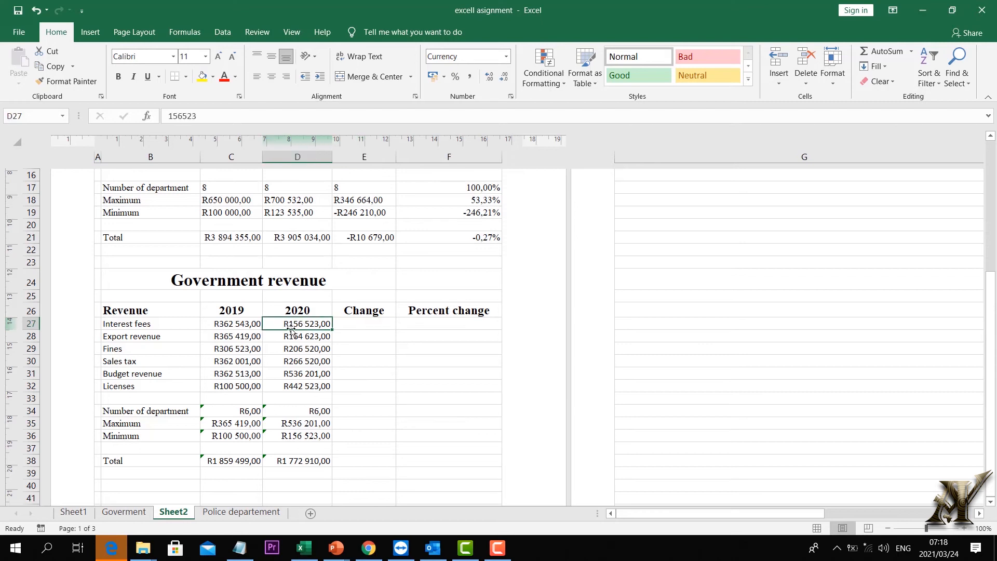
pyautogui.click(352, 326)
pyautogui.write('=')
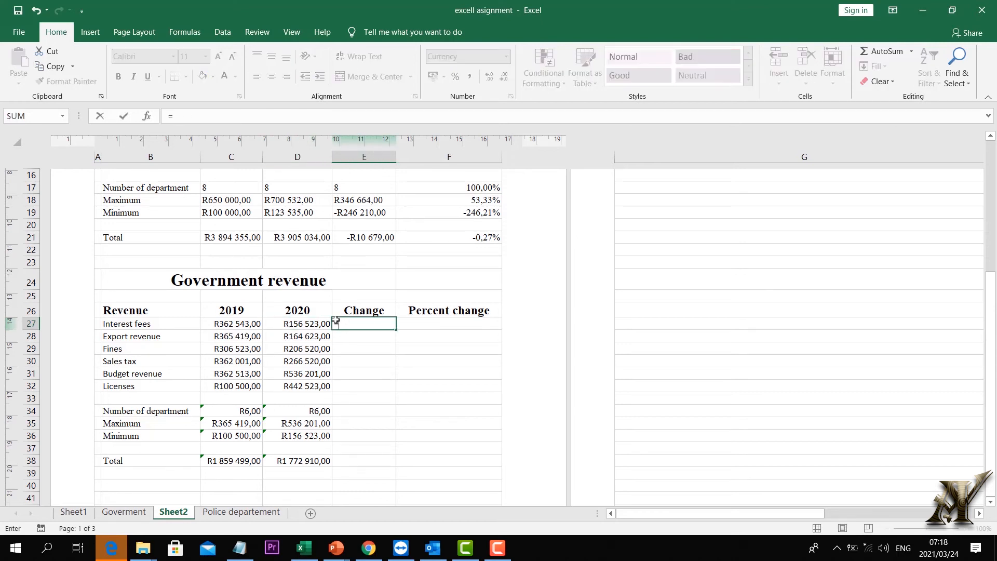
pyautogui.click(293, 325)
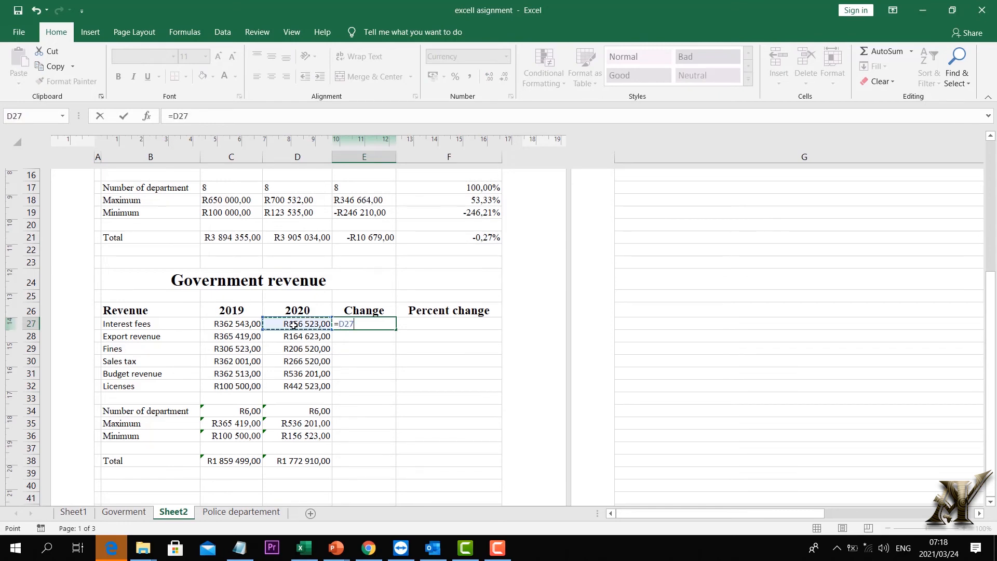
pyautogui.write('-')
pyautogui.click(227, 323)
pyautogui.press('Return')
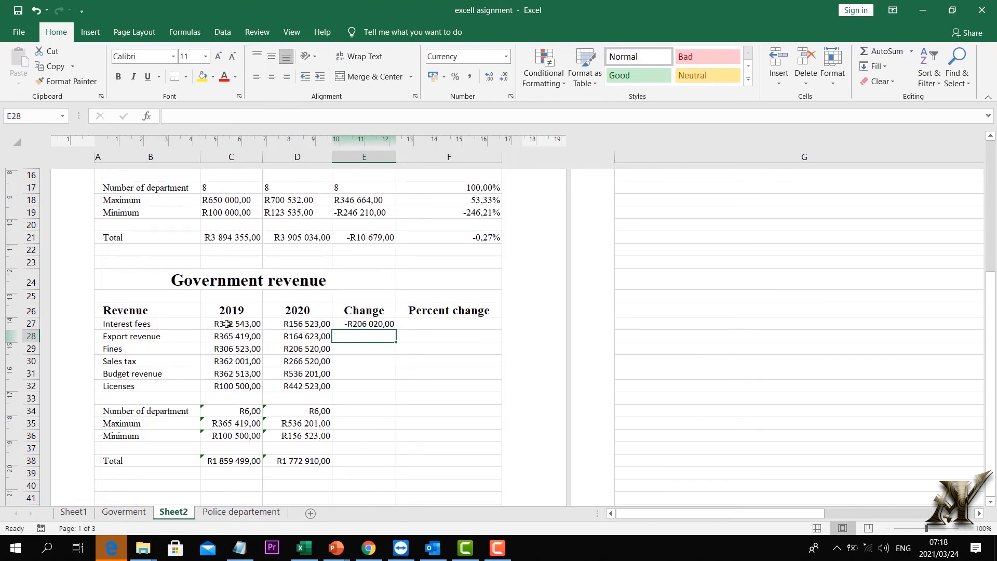
# Compare the budget's change formula in E8 with the revenue table's change formula in E27.
pyautogui.scroll(5, 274, 238)
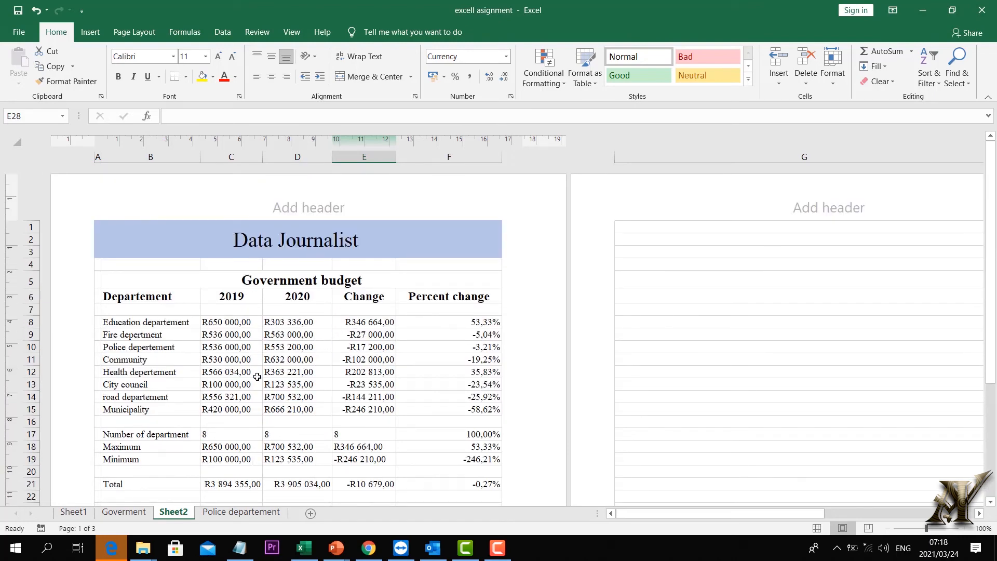
pyautogui.scroll(-3, 257, 374)
pyautogui.scroll(-4, 257, 374)
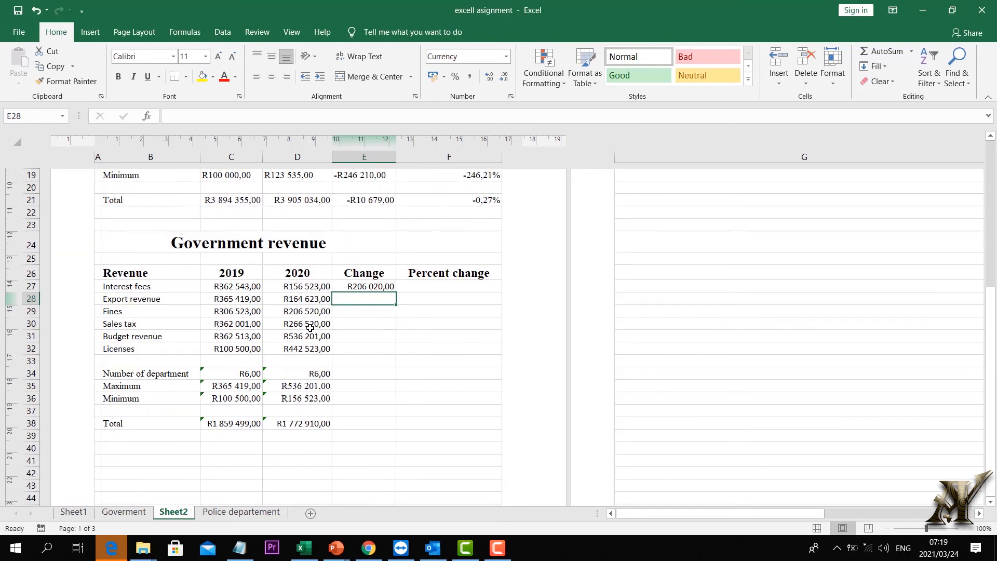
pyautogui.scroll(4, 379, 353)
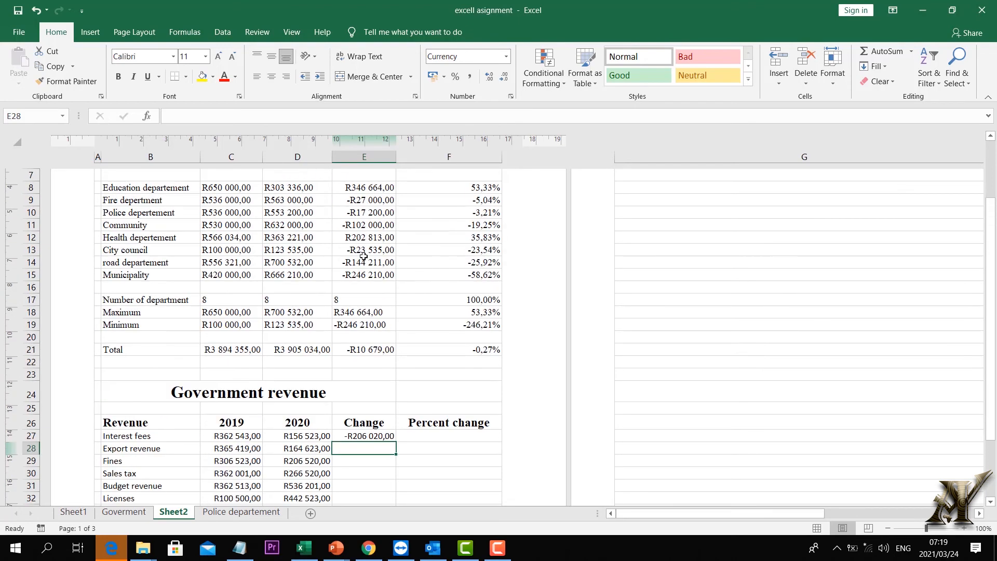
pyautogui.doubleClick(383, 188)
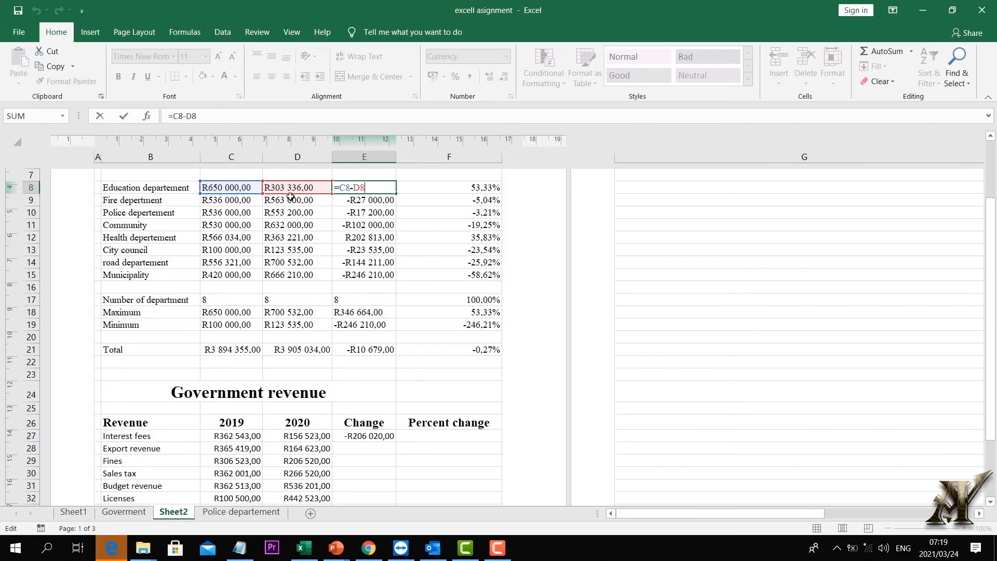
pyautogui.click(370, 462)
pyautogui.click(353, 437)
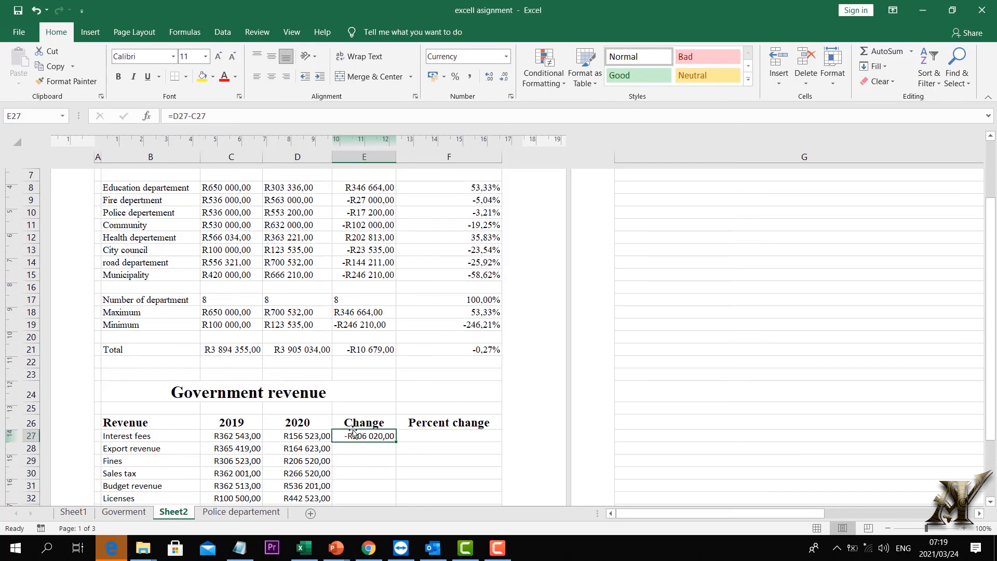
pyautogui.scroll(-2, 342, 397)
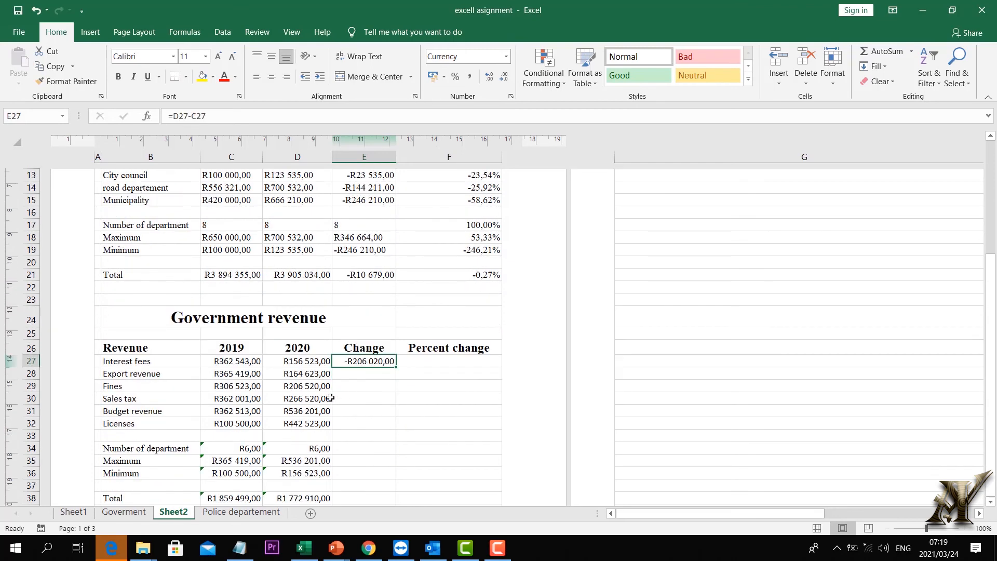
pyautogui.click(313, 359)
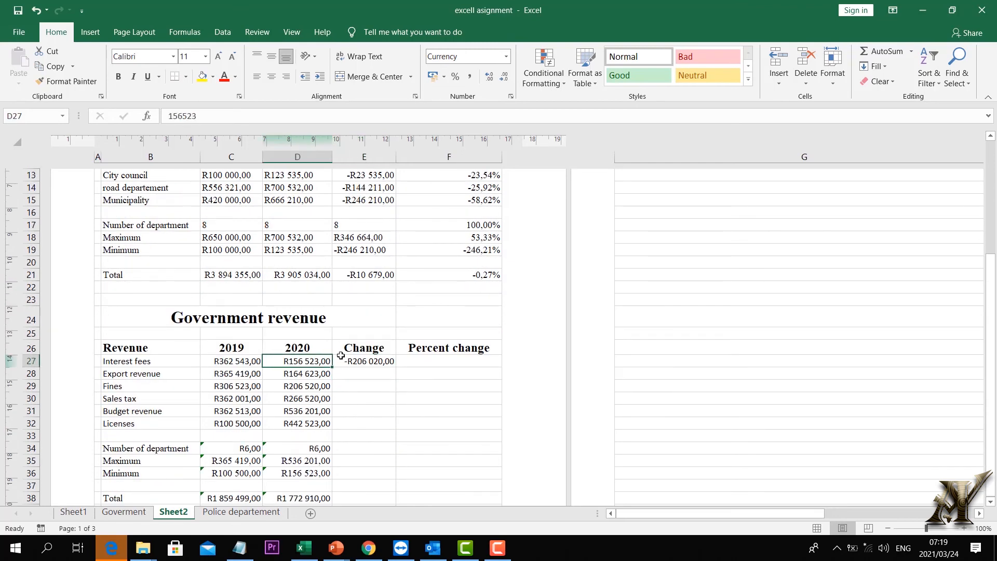
pyautogui.doubleClick(359, 361)
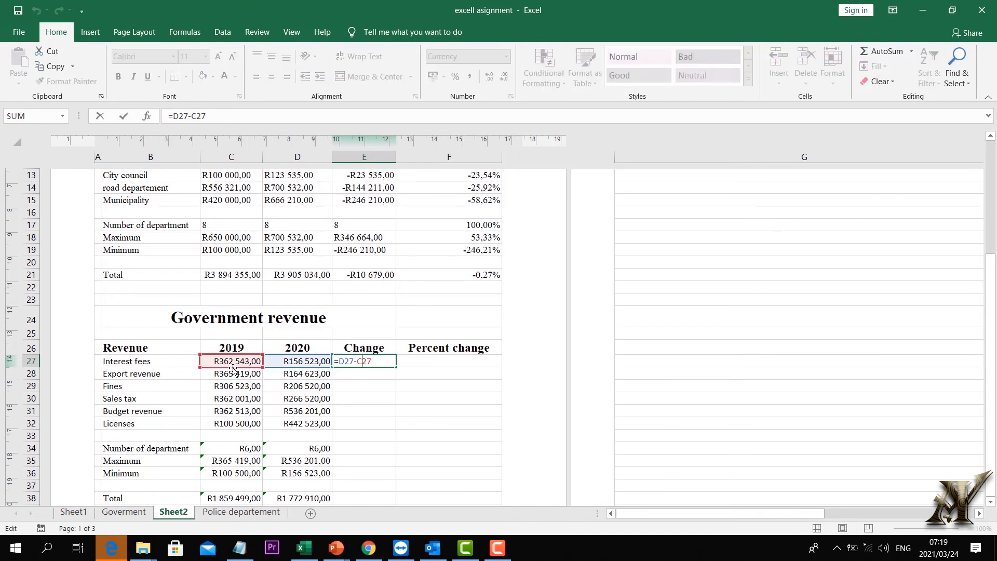
pyautogui.click(429, 411)
pyautogui.click(362, 363)
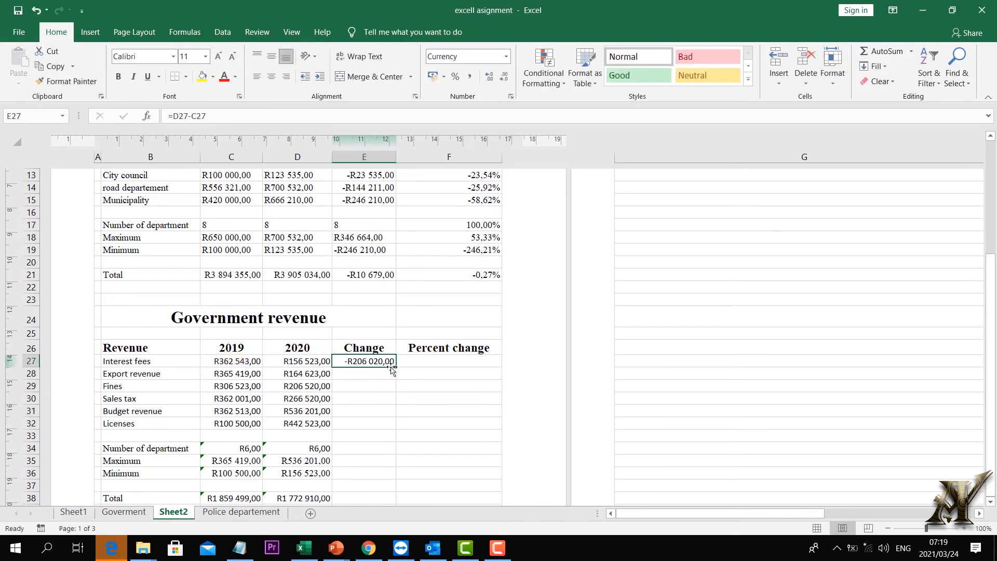
# Fill the change formula from E27 down to E38 in the revenue table and clear the blank-row cell E33.
pyautogui.moveTo(394, 367); pyautogui.dragTo(398, 469)
pyautogui.click(437, 409)
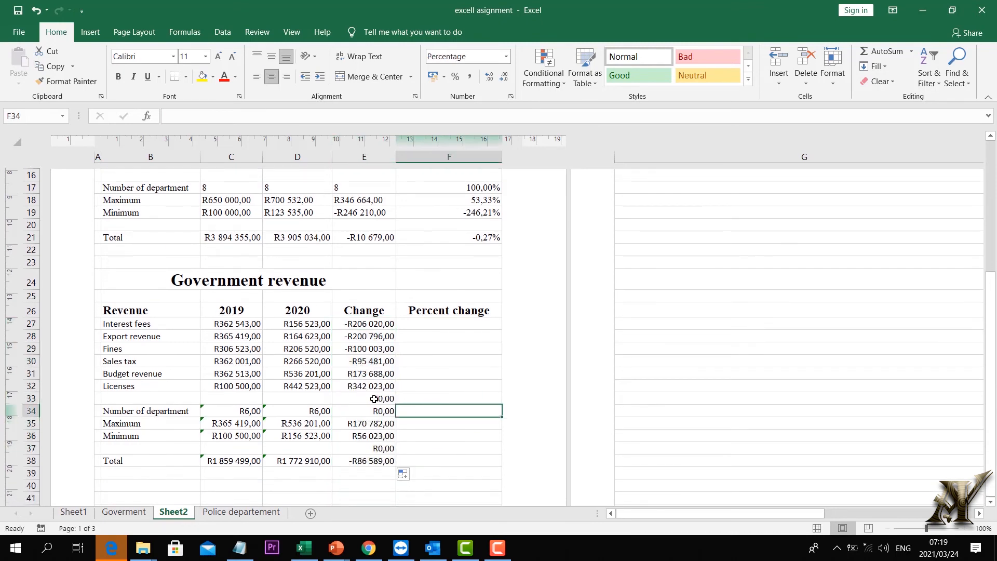
pyautogui.moveTo(372, 398); pyautogui.dragTo(398, 402)
pyautogui.press('Delete')
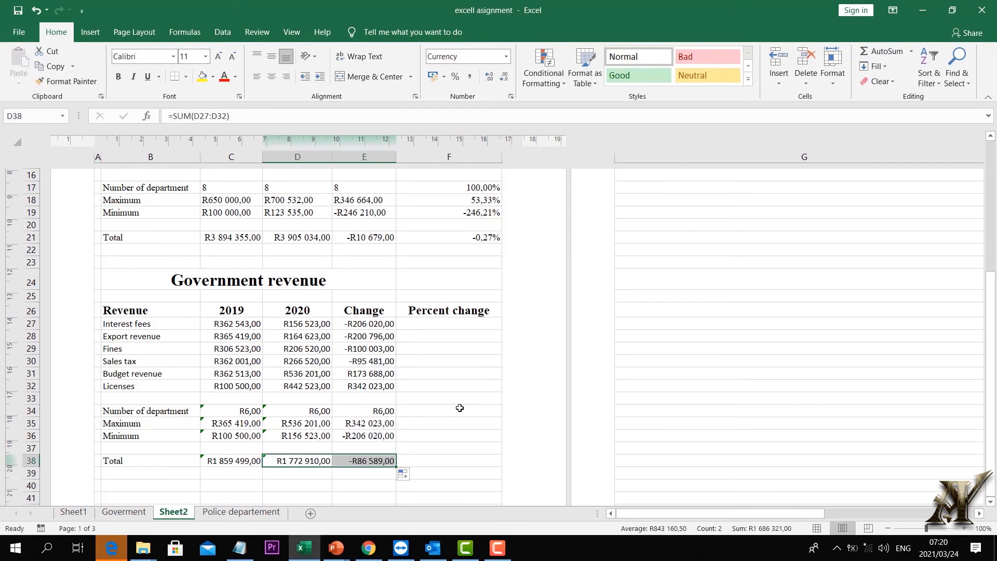
# Check the formula behind the minimum change in E36 of the Government revenue table.
pyautogui.click(459, 408)
pyautogui.doubleClick(369, 436)
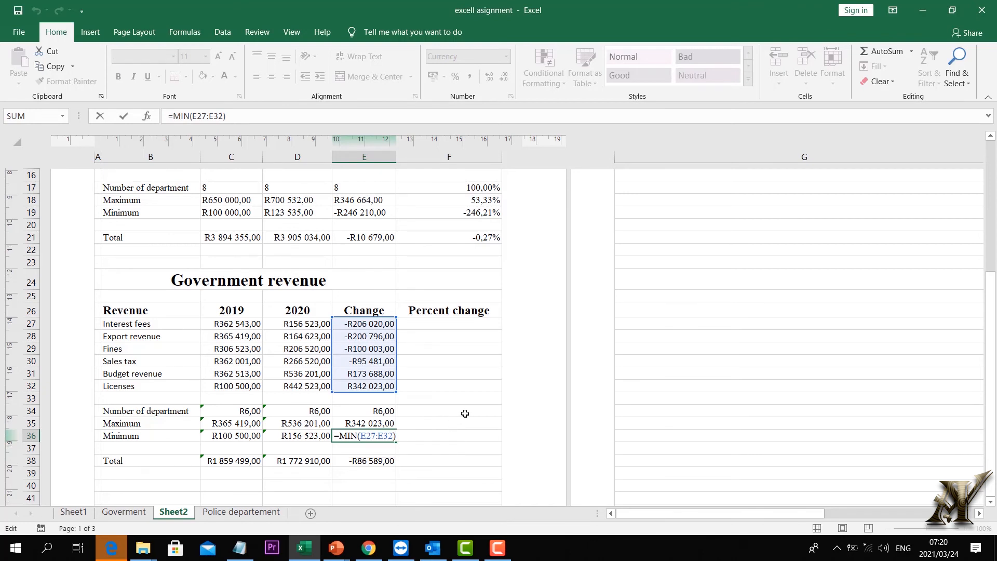
pyautogui.press('Return')
pyautogui.click(429, 451)
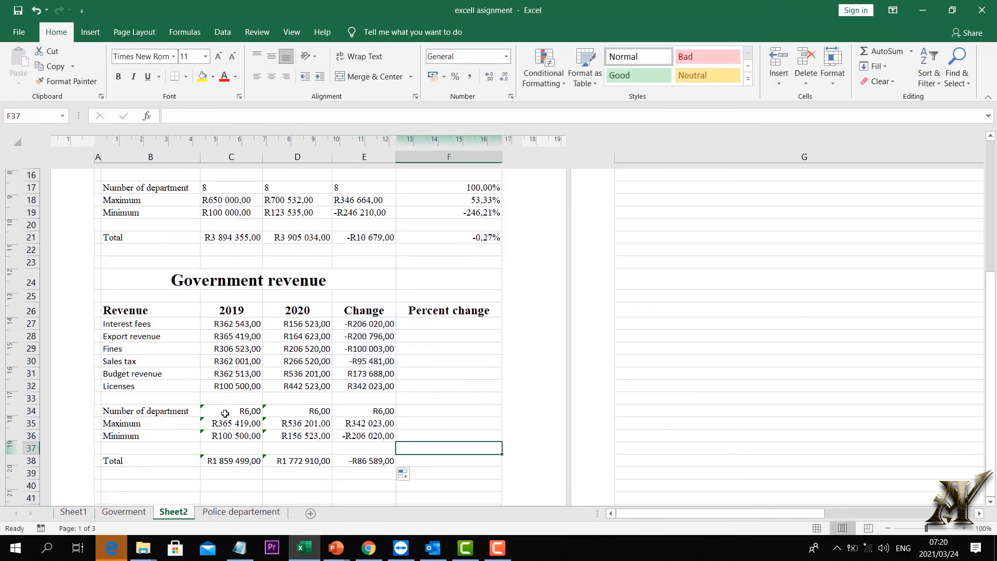
# Set the number format of the revenue table's department counts in C34:E34 to General.
pyautogui.moveTo(225, 413); pyautogui.dragTo(384, 411)
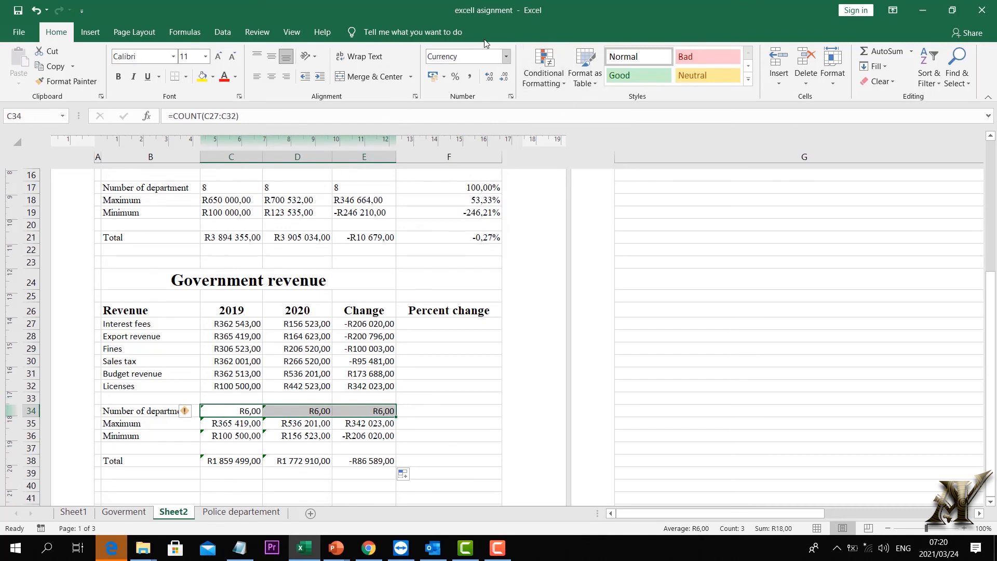
pyautogui.click(506, 56)
pyautogui.click(479, 105)
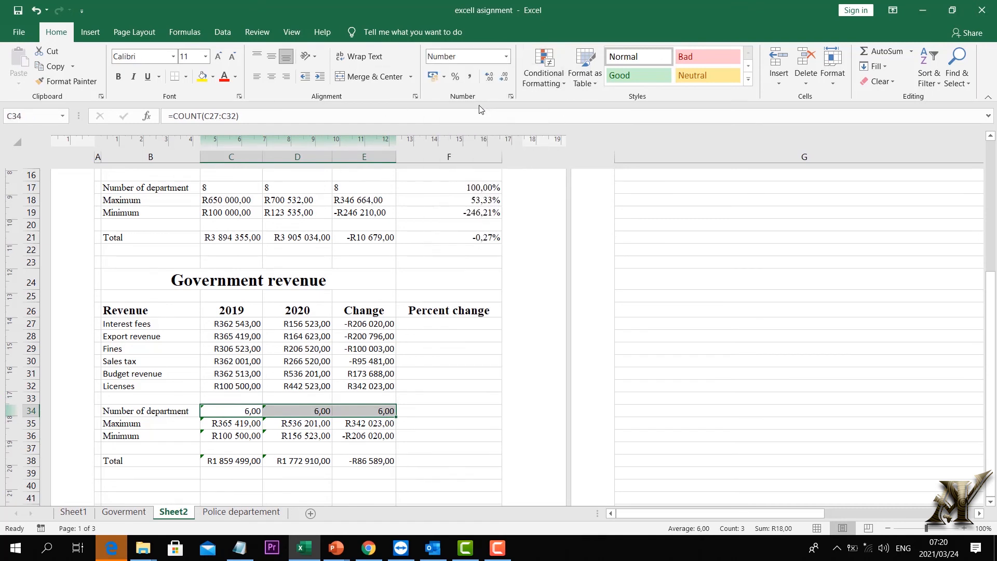
pyautogui.click(506, 57)
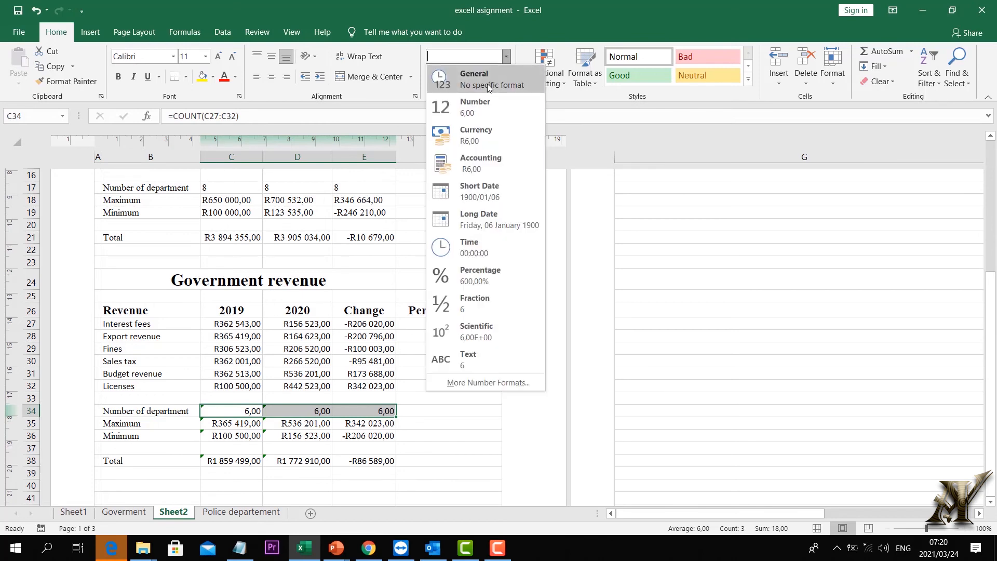
pyautogui.click(488, 87)
pyautogui.click(488, 388)
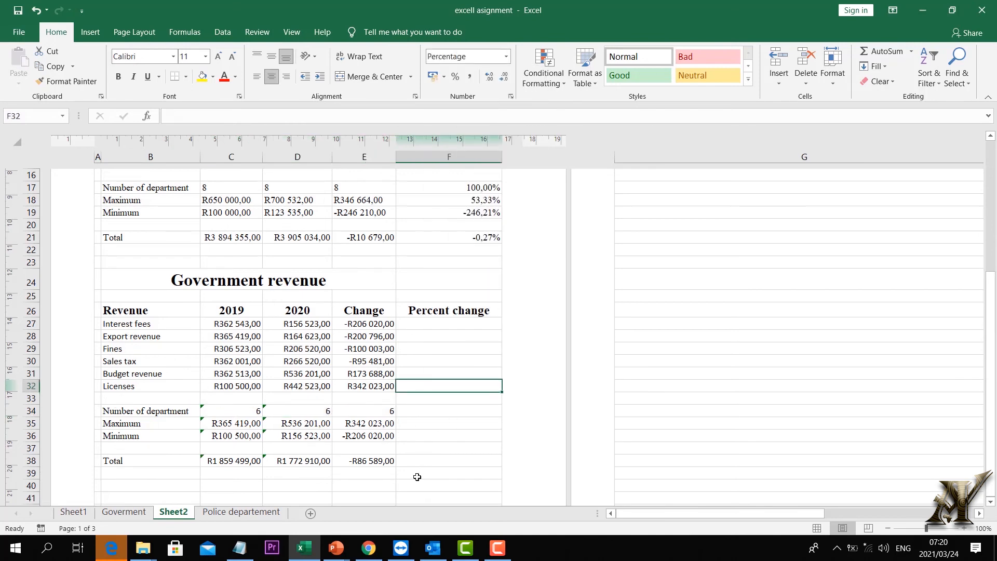
# Compare the Total row's change in the budget table with the Total row's change in the revenue table.
pyautogui.scroll(-2, 403, 437)
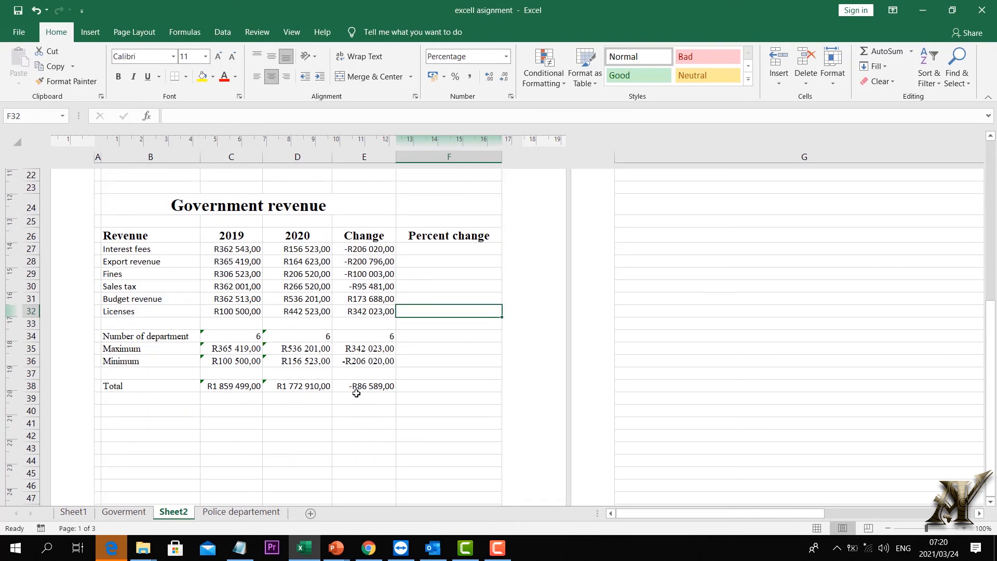
pyautogui.scroll(4, 348, 387)
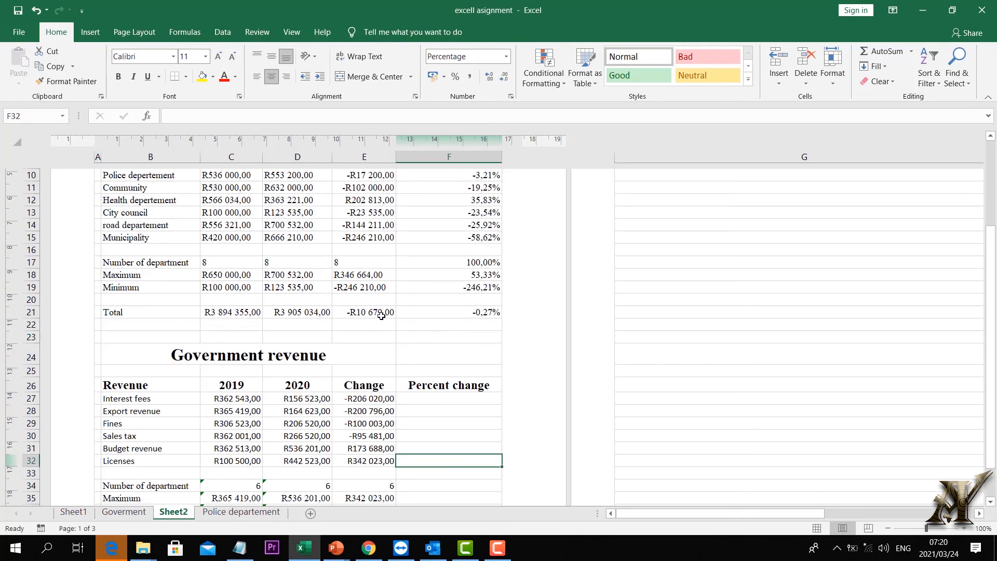
pyautogui.scroll(-3, 381, 322)
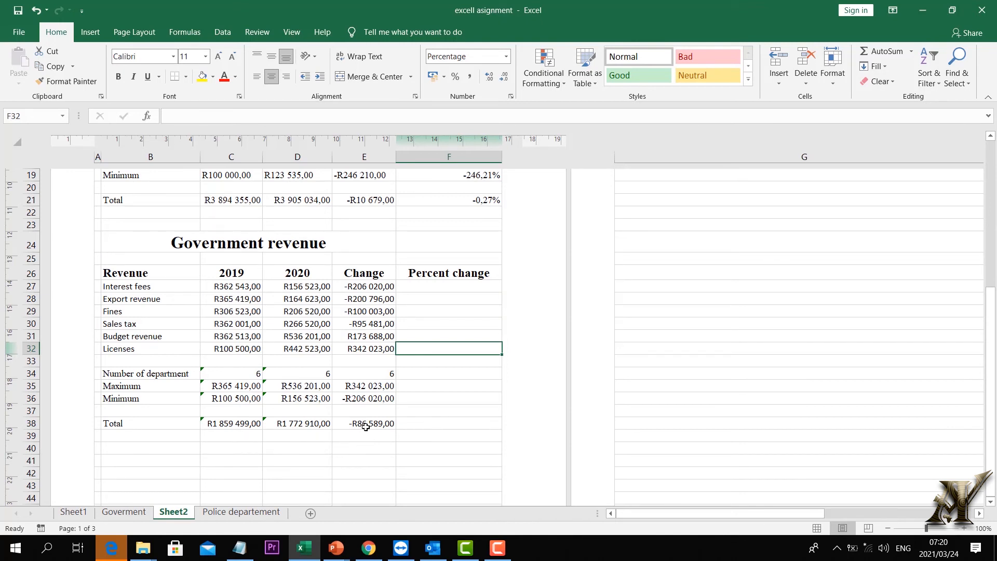
# Enter the formula =E27/C27 in F27 to calculate the Interest fees percent change in the revenue table.
pyautogui.click(449, 294)
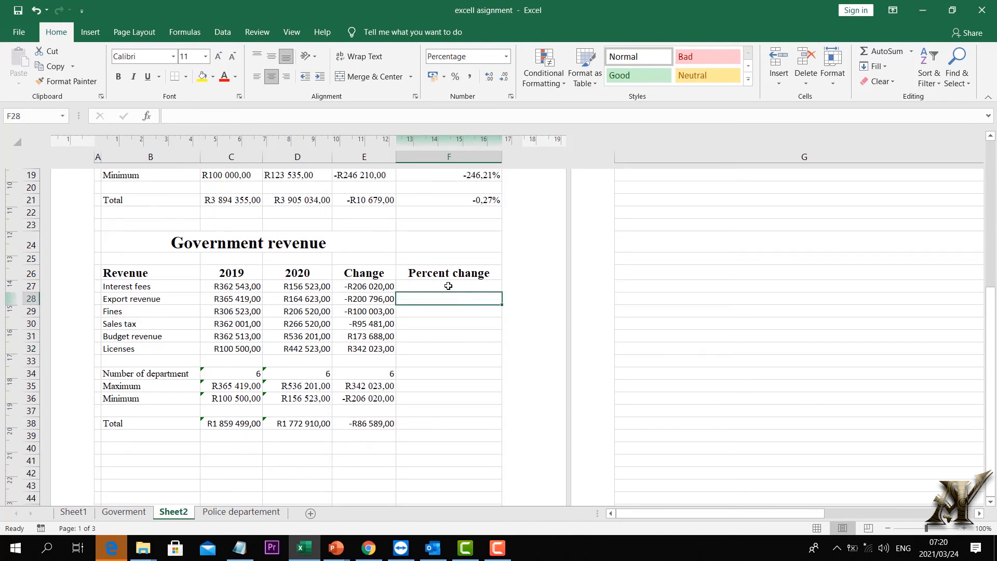
pyautogui.doubleClick(449, 285)
pyautogui.write('=')
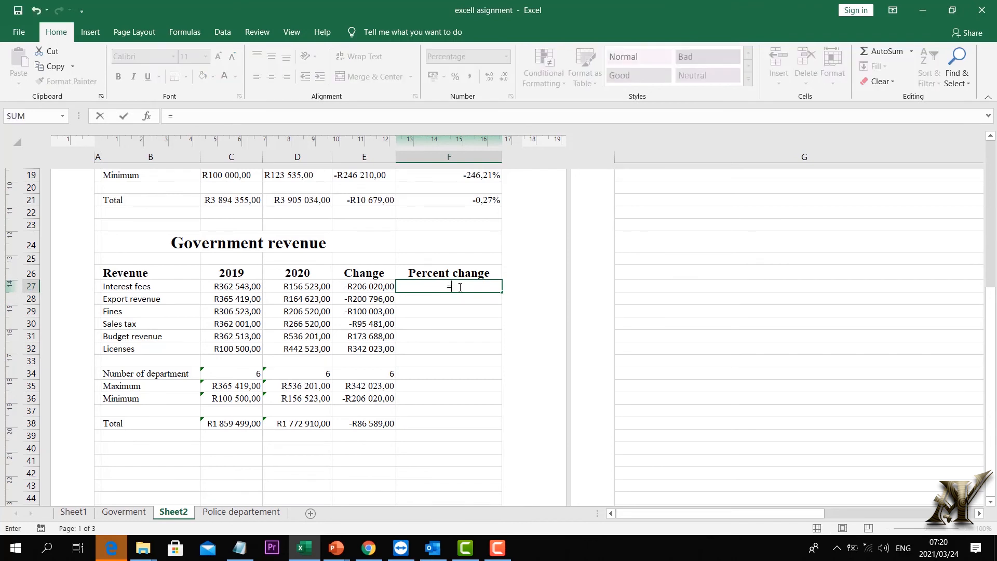
pyautogui.click(234, 286)
pyautogui.click(463, 335)
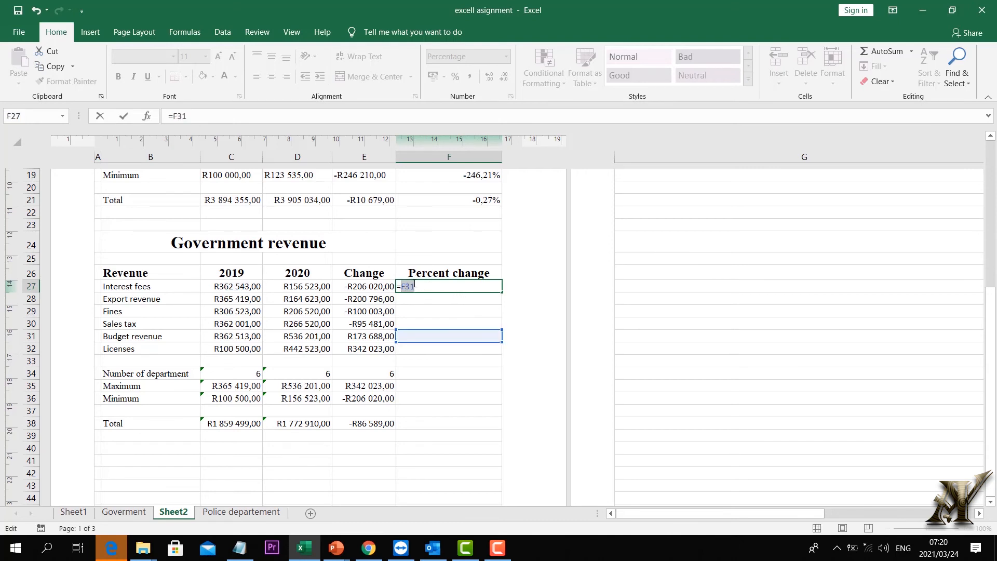
pyautogui.press('BackSpace')
pyautogui.press('BackSpace')
pyautogui.press('BackSpace')
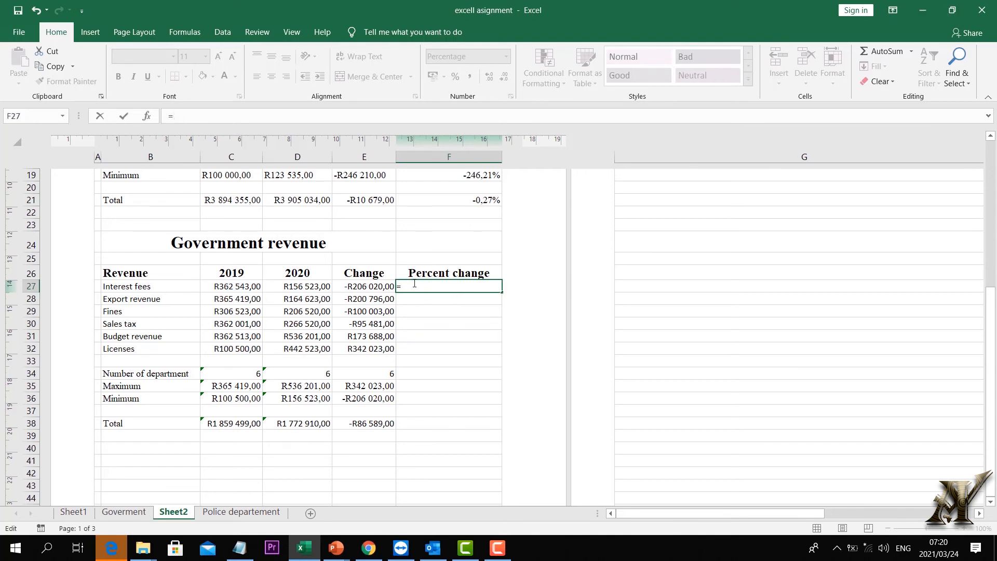
pyautogui.click(371, 286)
pyautogui.write('/')
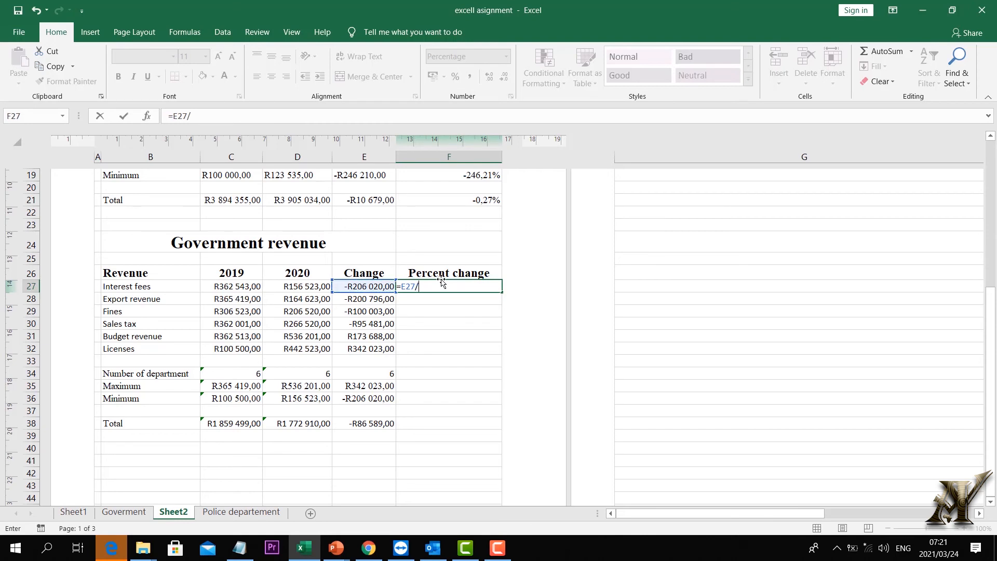
pyautogui.click(238, 284)
pyautogui.press('Return')
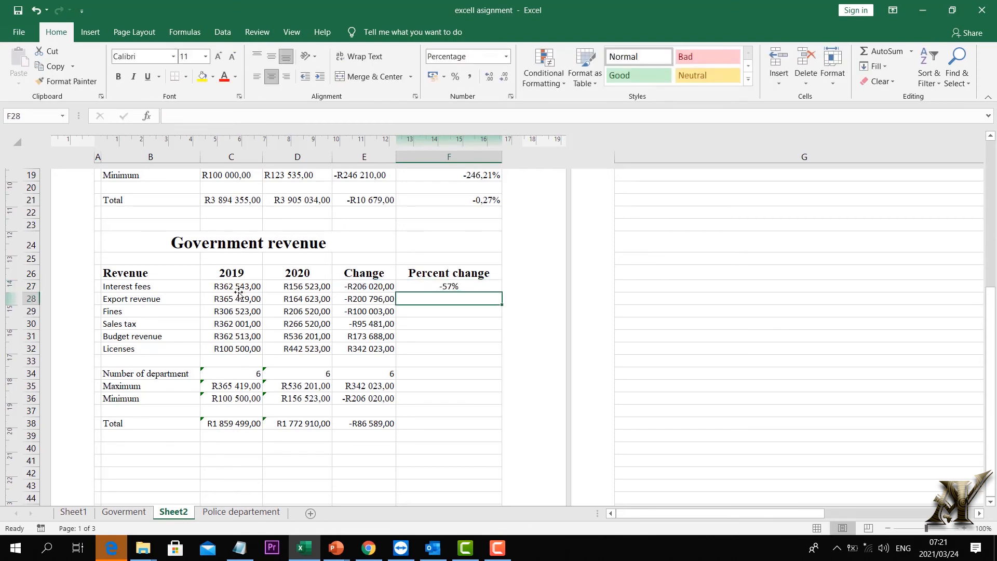
# Fill the percent change formula from F27 down to the Licenses row in F32.
pyautogui.click(442, 339)
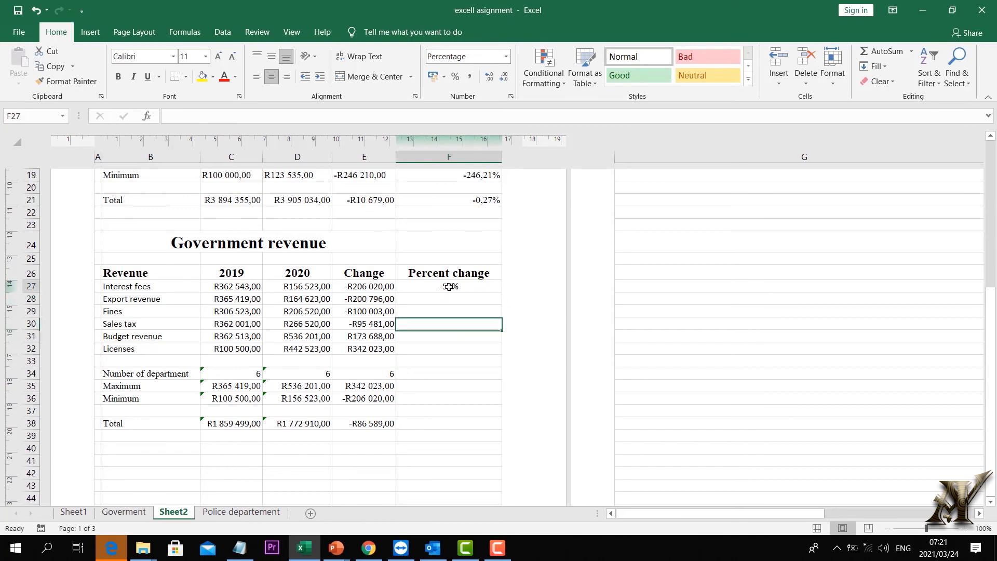
pyautogui.click(492, 288)
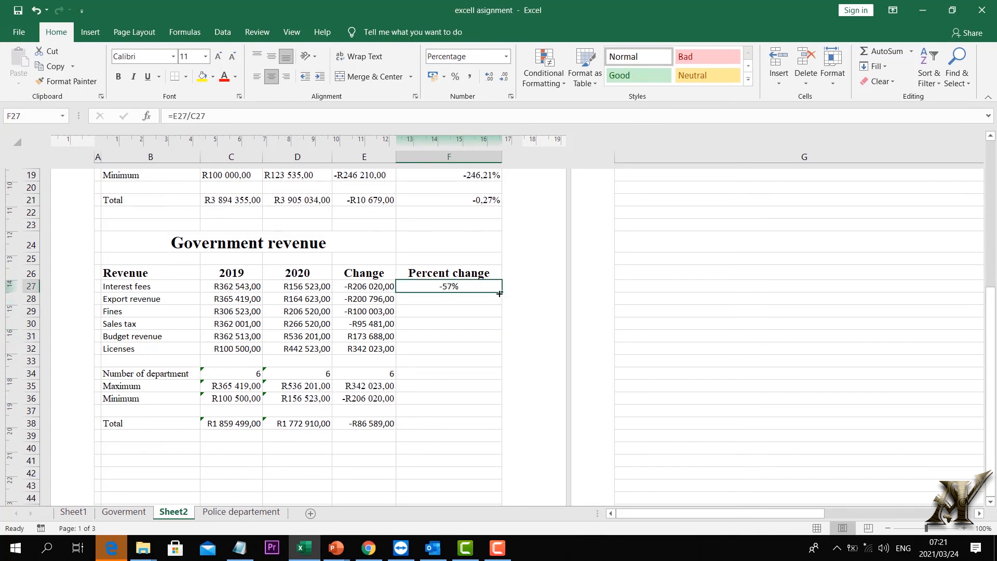
pyautogui.moveTo(500, 294); pyautogui.dragTo(500, 353)
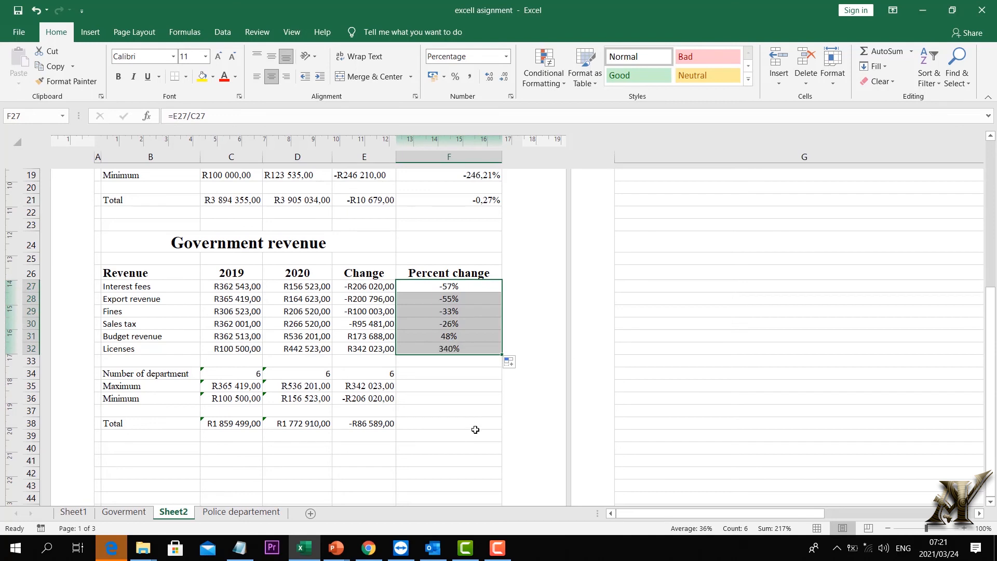
pyautogui.click(483, 346)
pyautogui.click(490, 363)
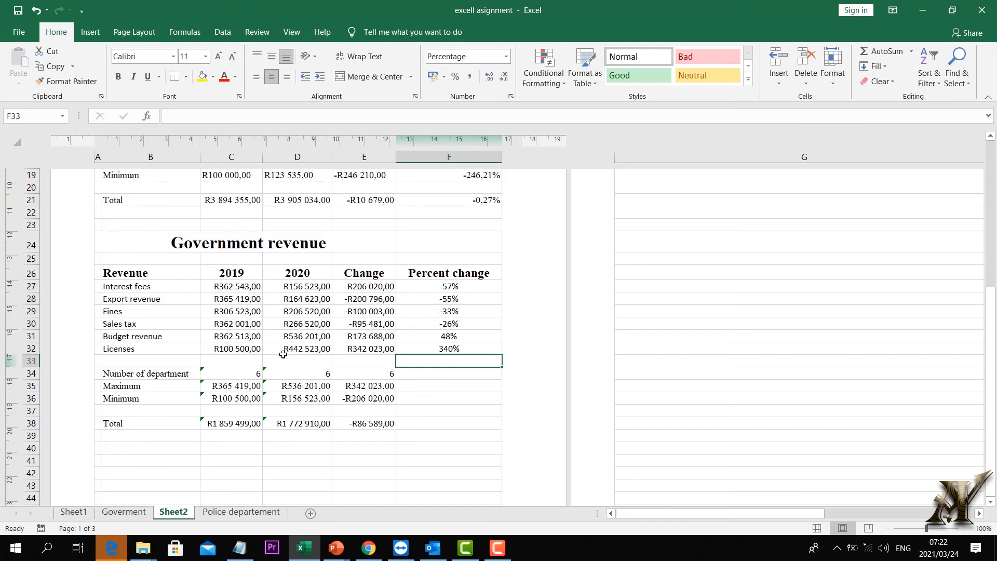
pyautogui.click(312, 350)
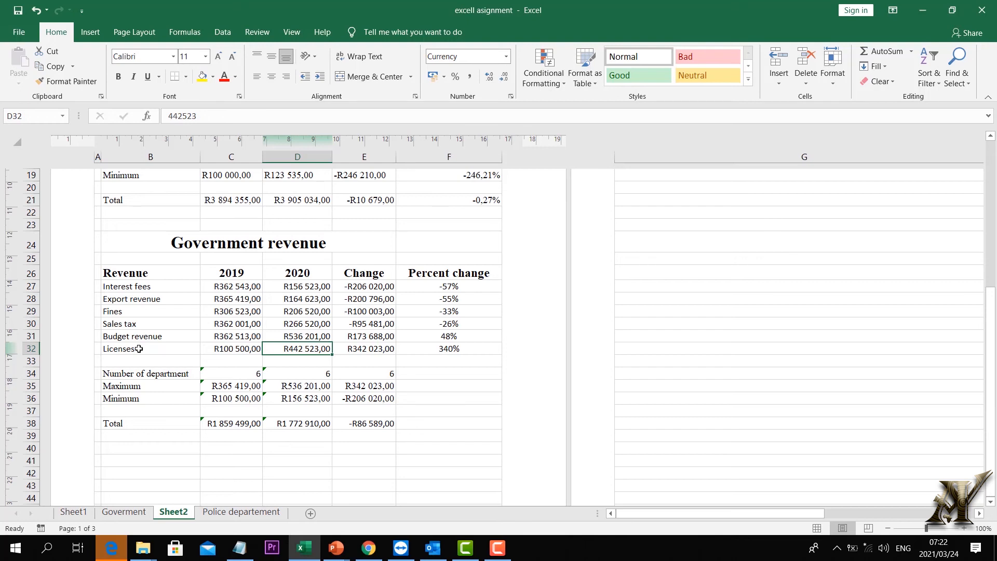
pyautogui.click(183, 32)
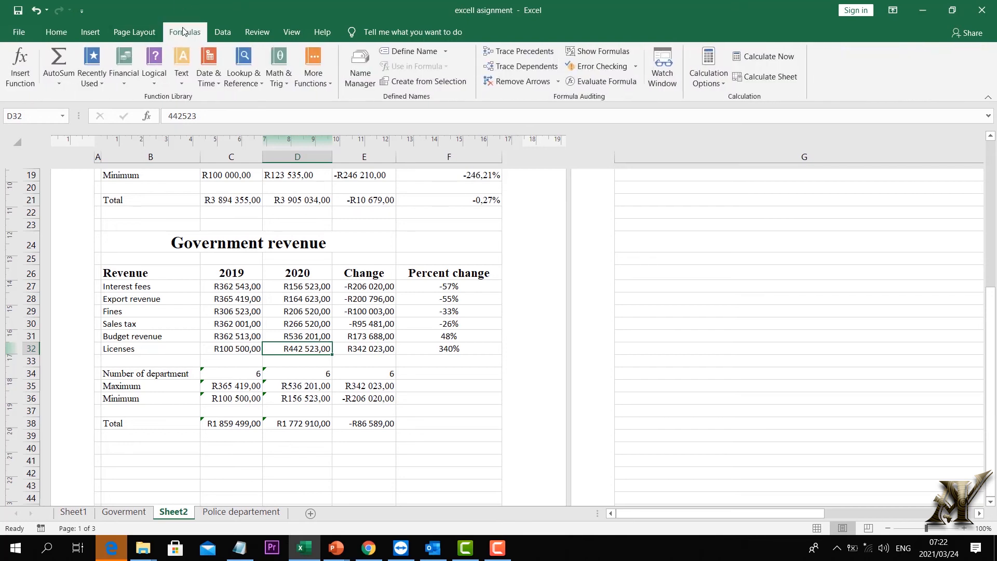
pyautogui.click(154, 68)
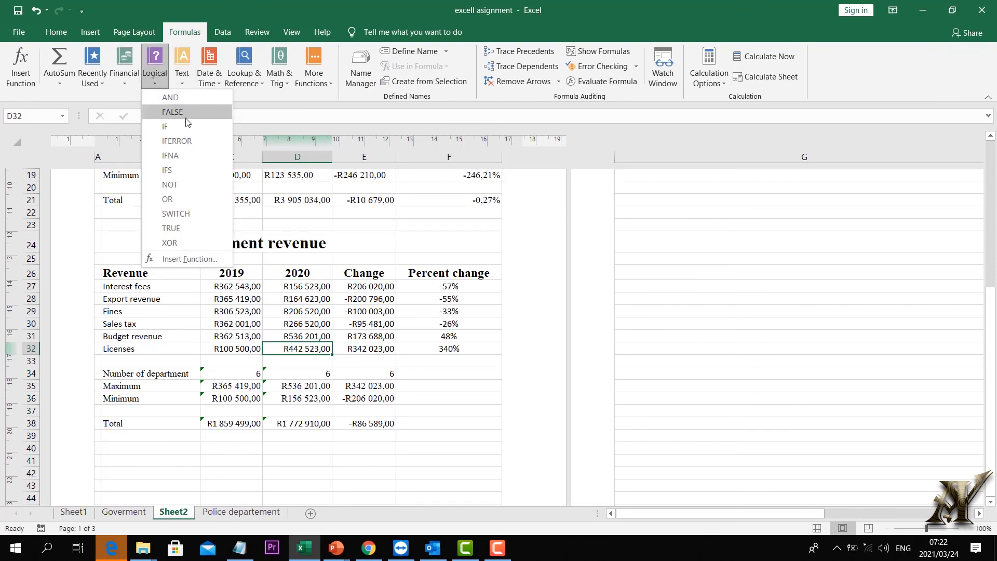
pyautogui.click(443, 442)
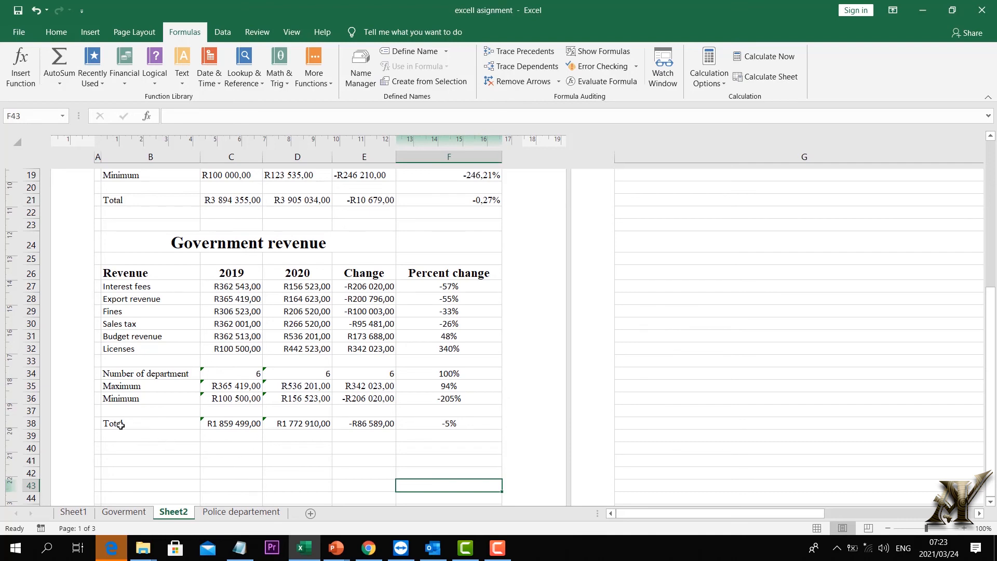
# Shade the revenue table's Total row, A38:F38, with a light gold fill.
pyautogui.click(103, 424)
pyautogui.moveTo(103, 423); pyautogui.dragTo(454, 422)
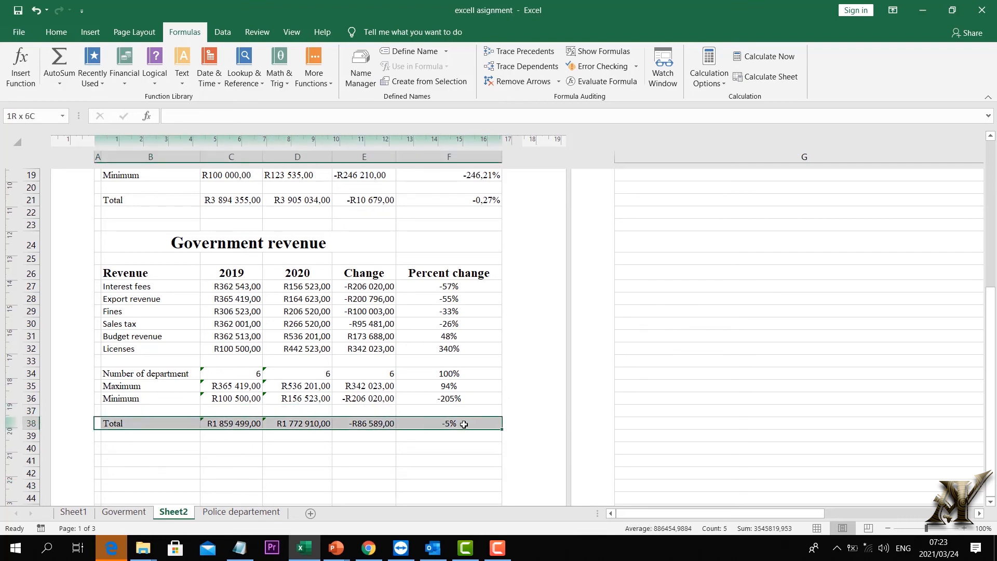
pyautogui.click(65, 31)
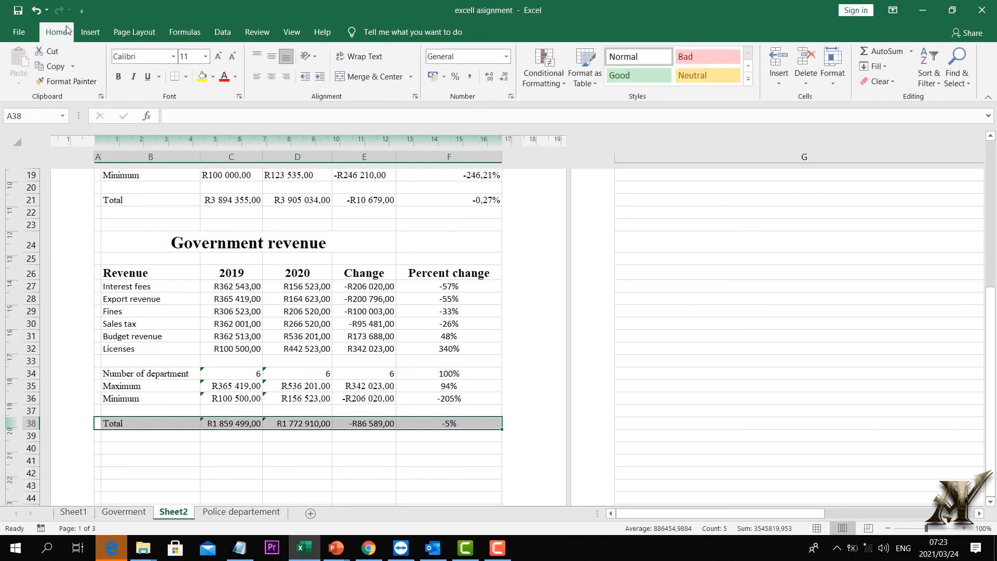
pyautogui.click(213, 77)
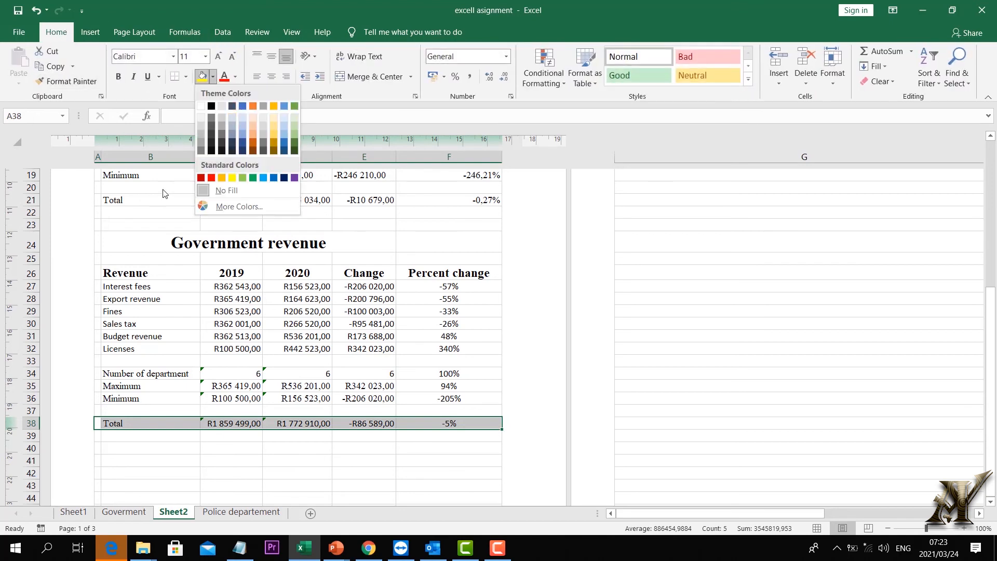
pyautogui.click(274, 118)
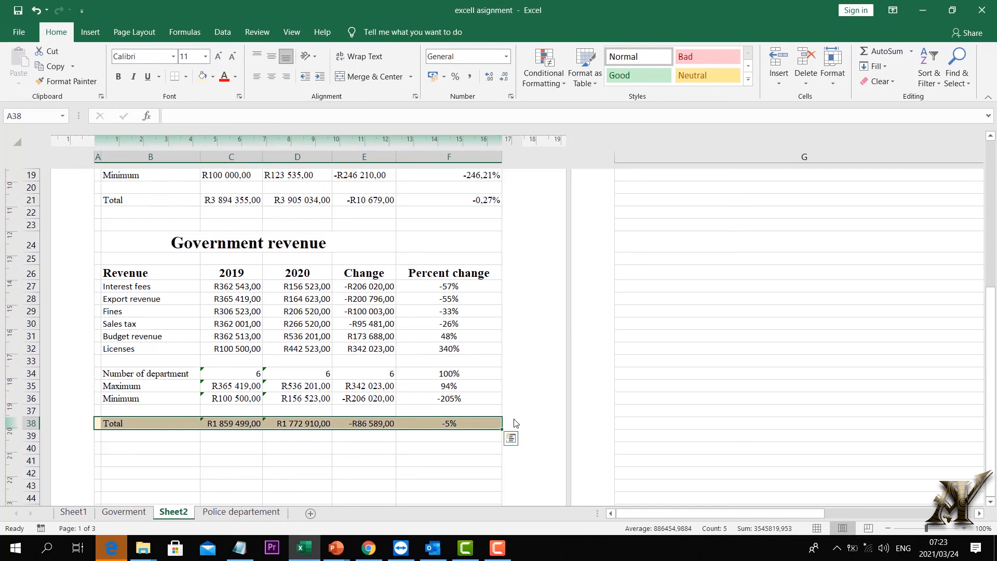
pyautogui.click(488, 254)
# Apply the same light gold fill to the budget table's Total row, B21:F21.
pyautogui.scroll(3, 433, 218)
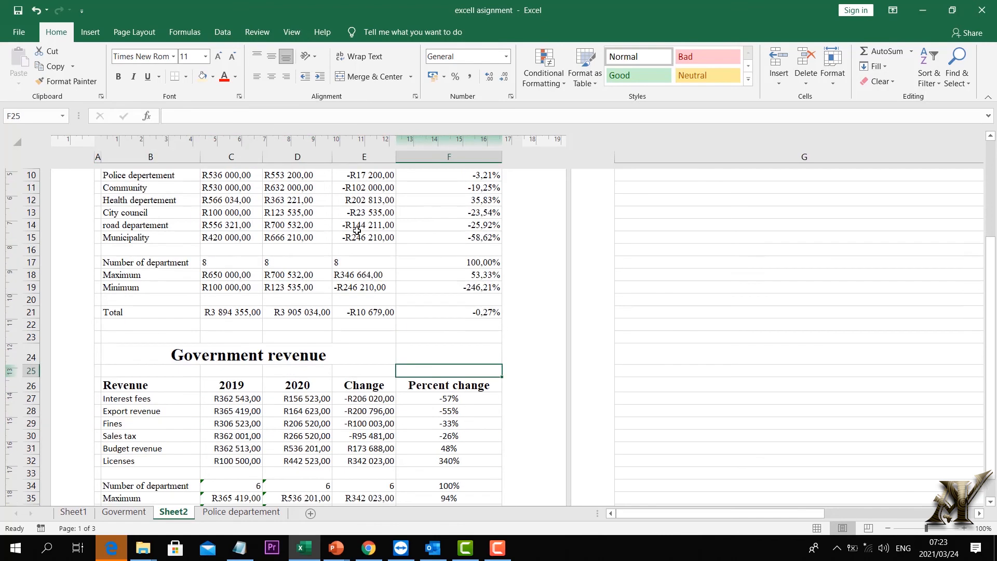
pyautogui.moveTo(106, 311); pyautogui.dragTo(430, 310)
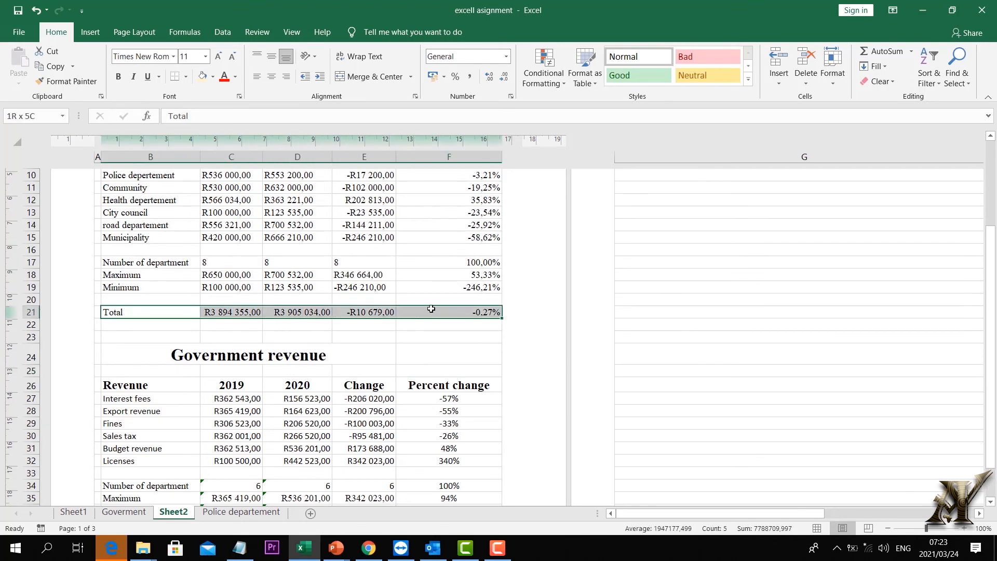
pyautogui.click(203, 77)
pyautogui.click(448, 325)
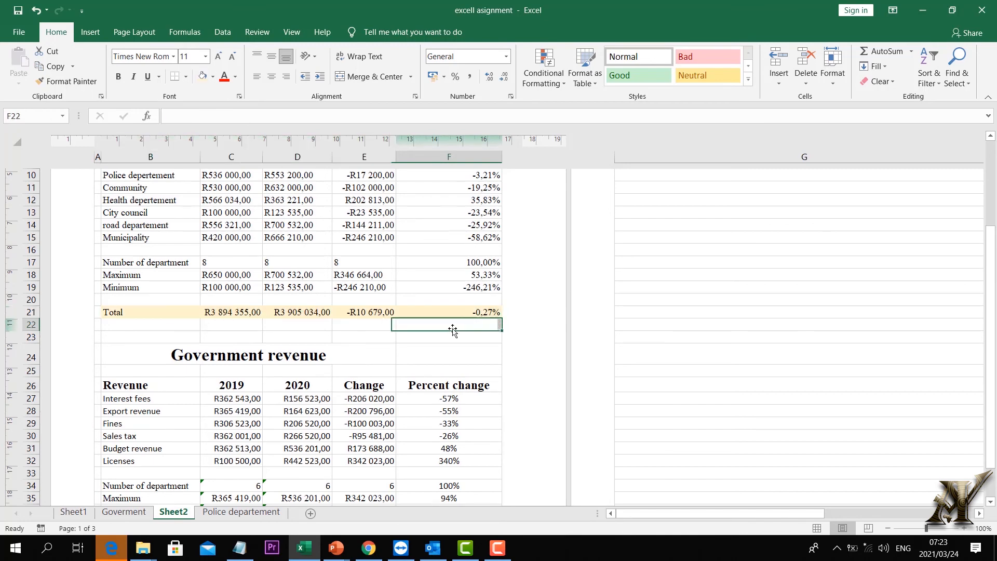
# Review the revenue table's percent changes for Total, Interest fees and Export revenue, including the whole Interest fees row.
pyautogui.scroll(-3, 447, 325)
pyautogui.scroll(2, 447, 325)
pyautogui.scroll(-2, 432, 341)
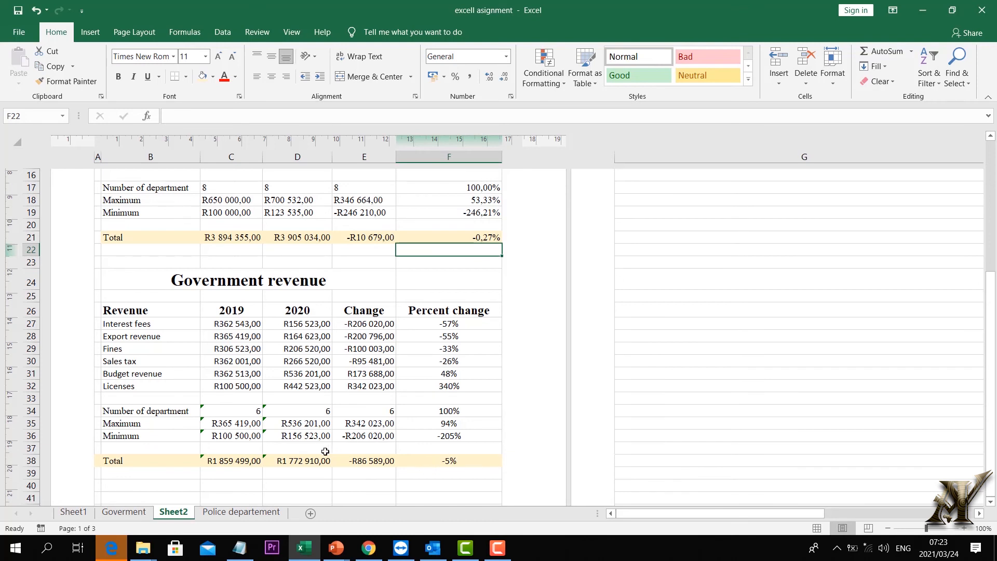
pyautogui.click(456, 462)
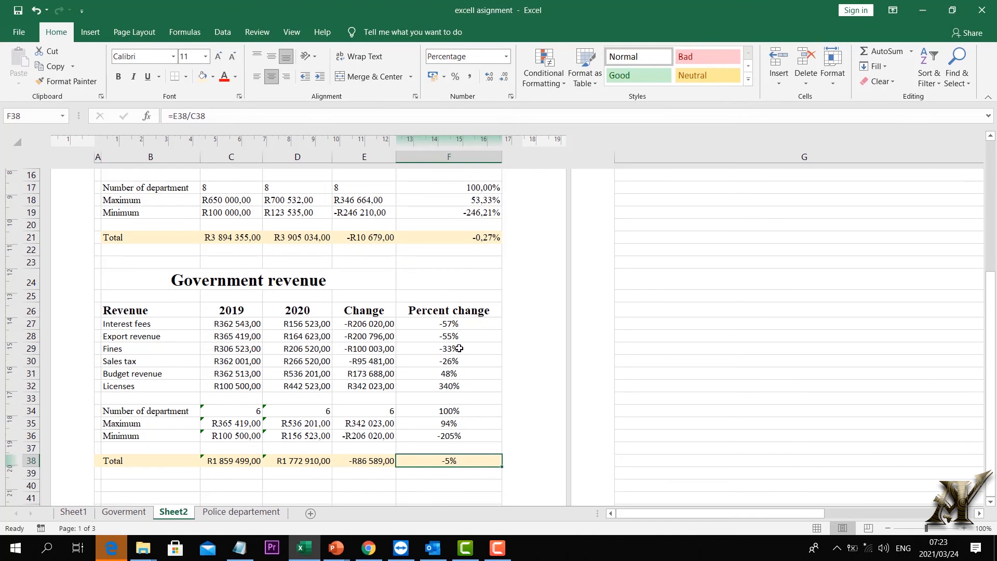
pyautogui.click(456, 324)
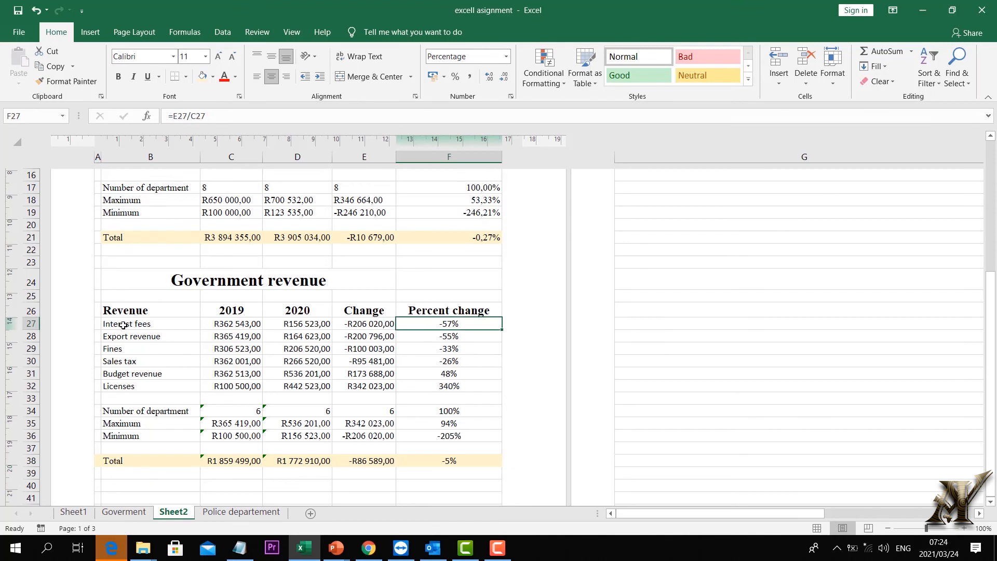
pyautogui.moveTo(103, 320); pyautogui.dragTo(429, 329)
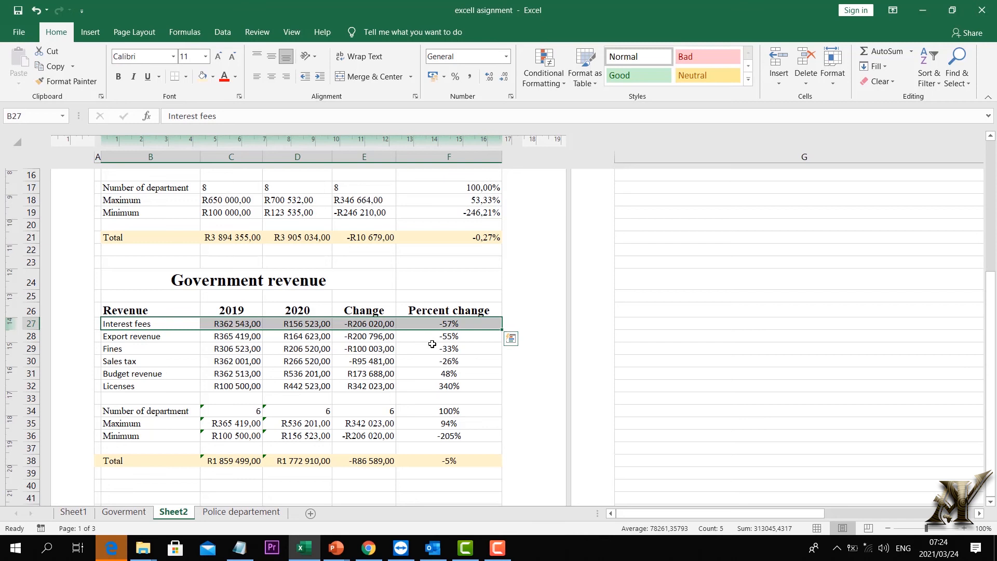
pyautogui.click(420, 335)
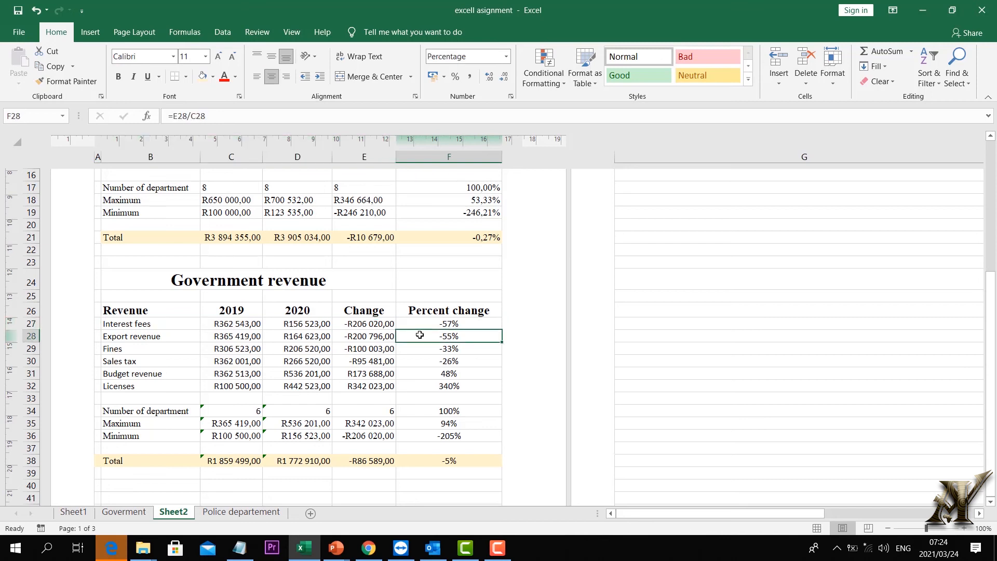
# Examine the revenue table's Export revenue row, the Budget revenue percent change and the 2020 column.
pyautogui.moveTo(114, 337); pyautogui.dragTo(459, 333)
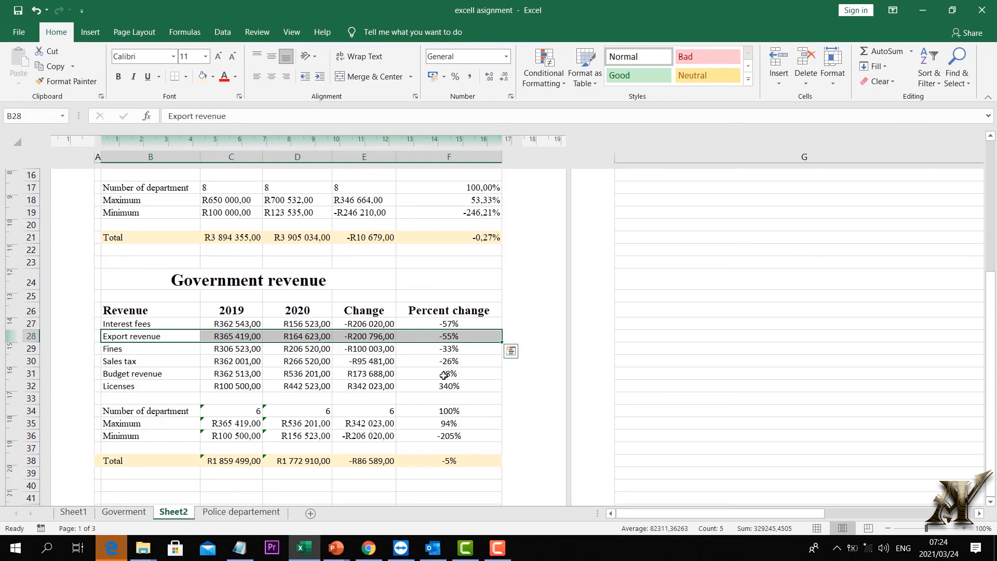
pyautogui.click(444, 375)
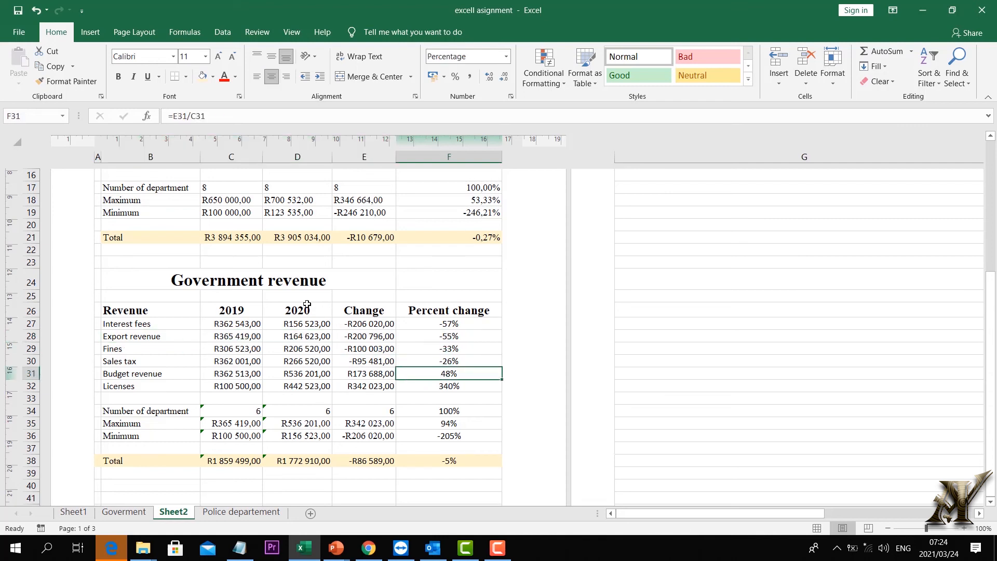
pyautogui.moveTo(306, 307); pyautogui.dragTo(325, 440)
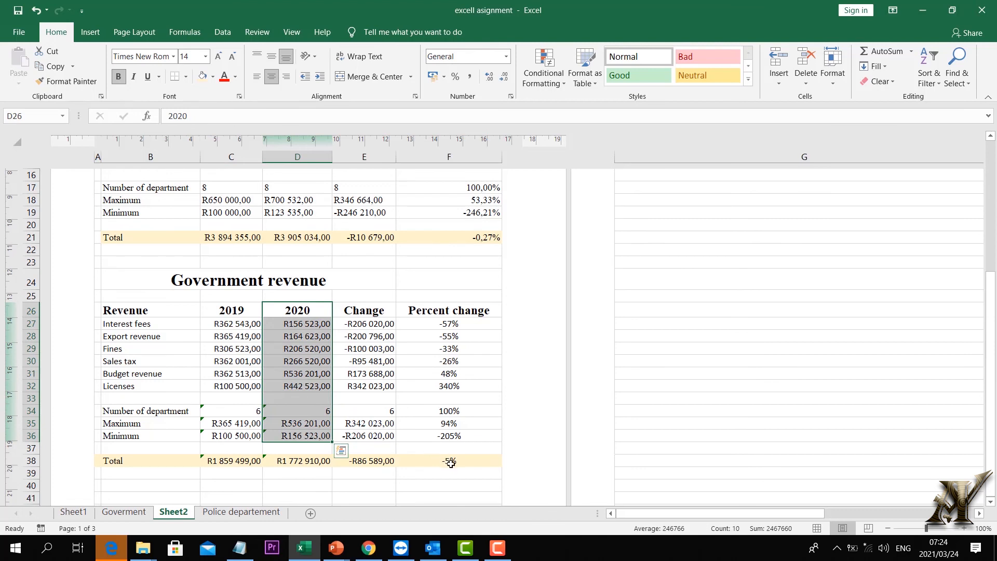
pyautogui.click(299, 309)
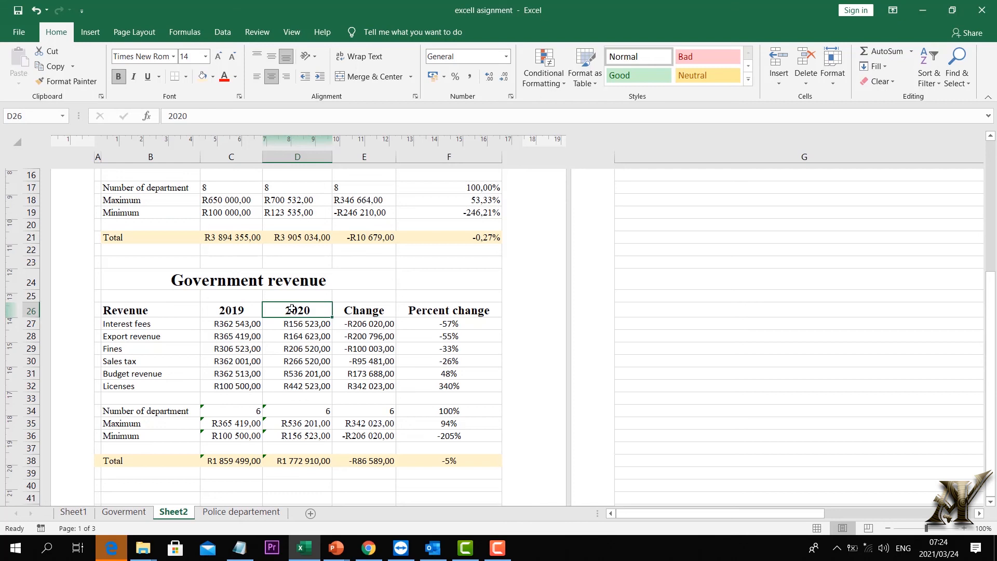
pyautogui.moveTo(305, 274); pyautogui.dragTo(319, 467)
pyautogui.click(301, 345)
pyautogui.click(300, 298)
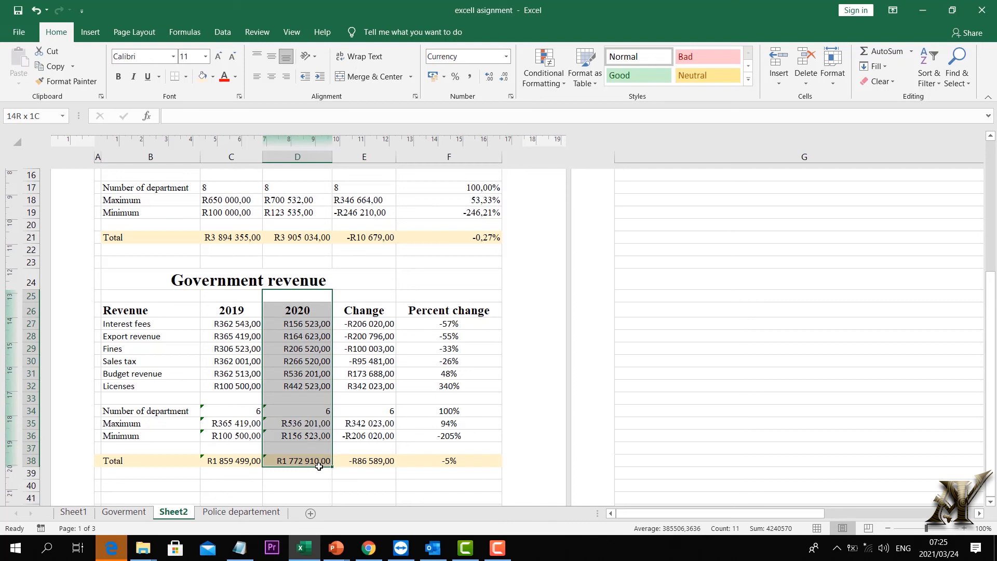
pyautogui.moveTo(319, 466); pyautogui.dragTo(318, 466)
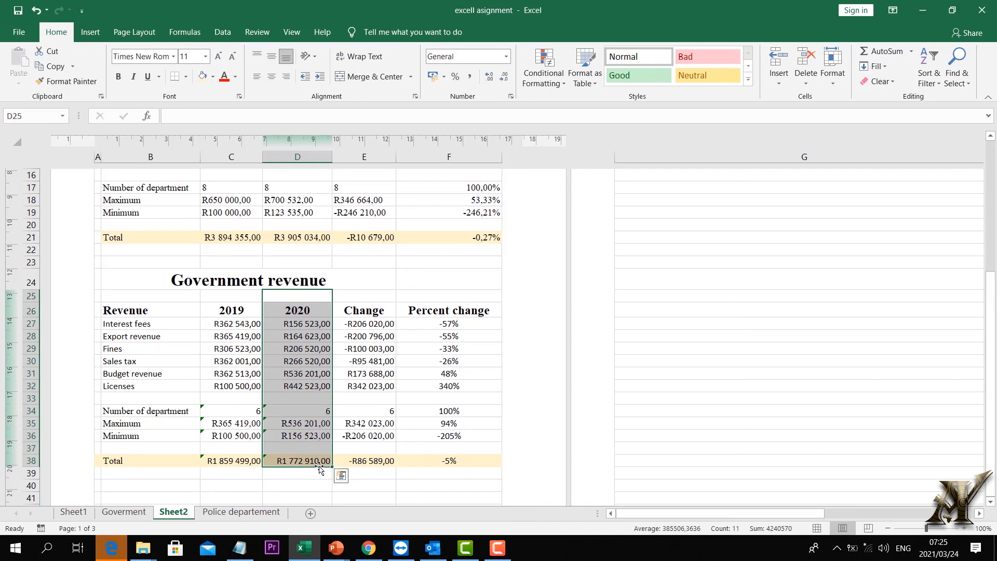
# Compare the revenue table's Total percent change with the 2020 figures from the header down to the Total row.
pyautogui.click(456, 471)
pyautogui.click(458, 461)
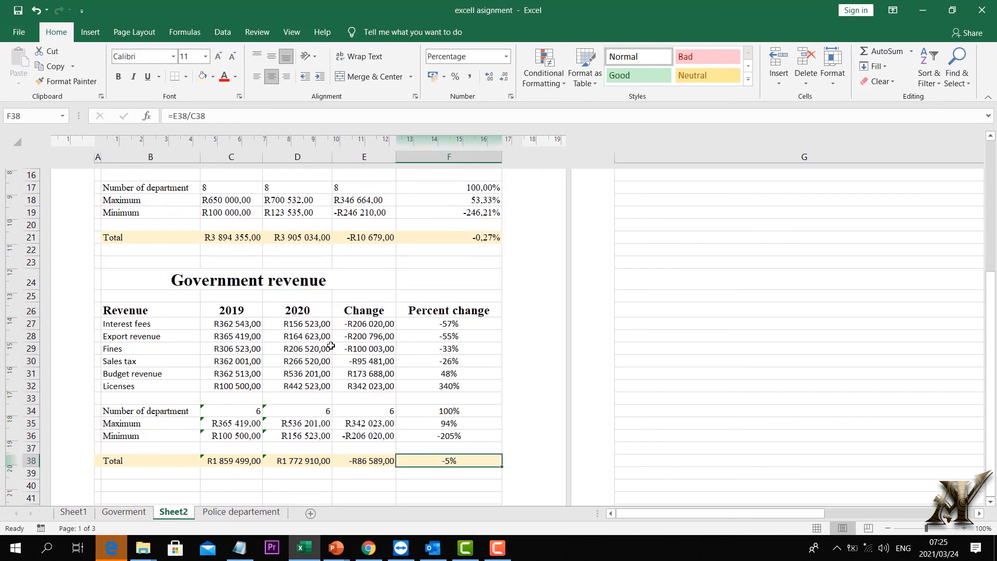
pyautogui.click(305, 300)
pyautogui.moveTo(306, 314); pyautogui.dragTo(302, 456)
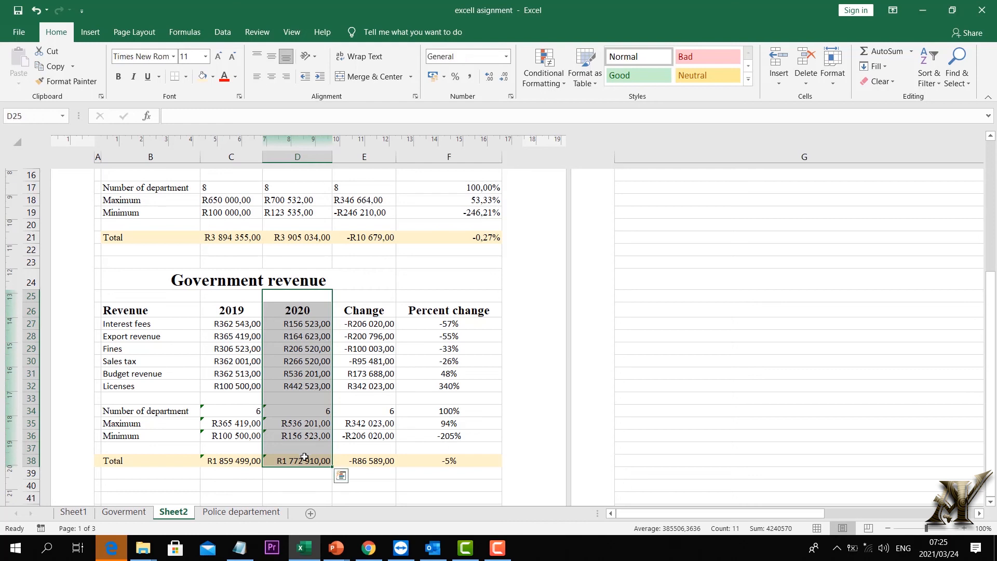
pyautogui.click(269, 494)
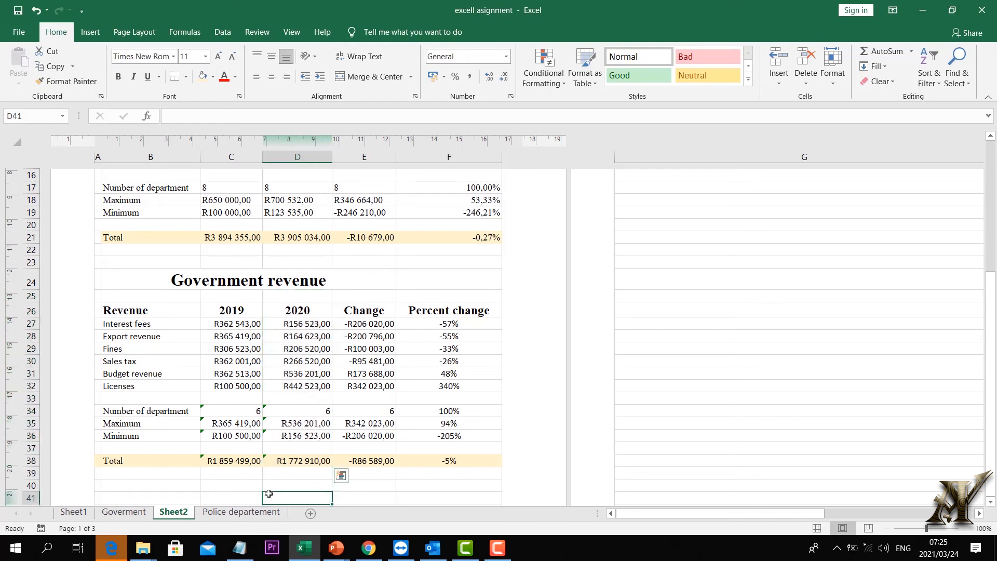
pyautogui.click(295, 462)
pyautogui.moveTo(298, 311); pyautogui.dragTo(297, 461)
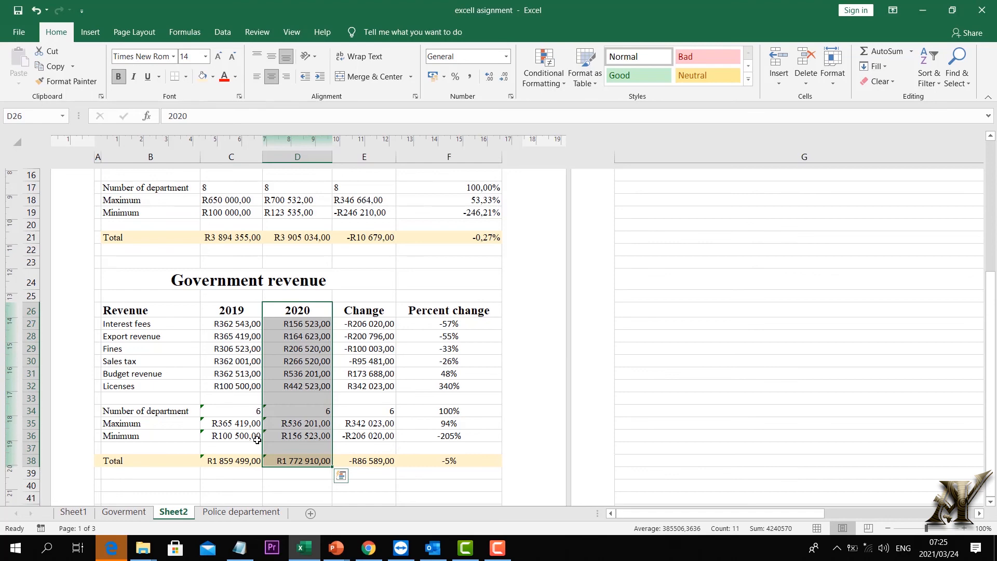
# Enter the note "WHY THE OVERMENT LOST 027% OF BUDET IN 2020 COMPARE TO 2019" in cell G19.
pyautogui.scroll(5, 256, 440)
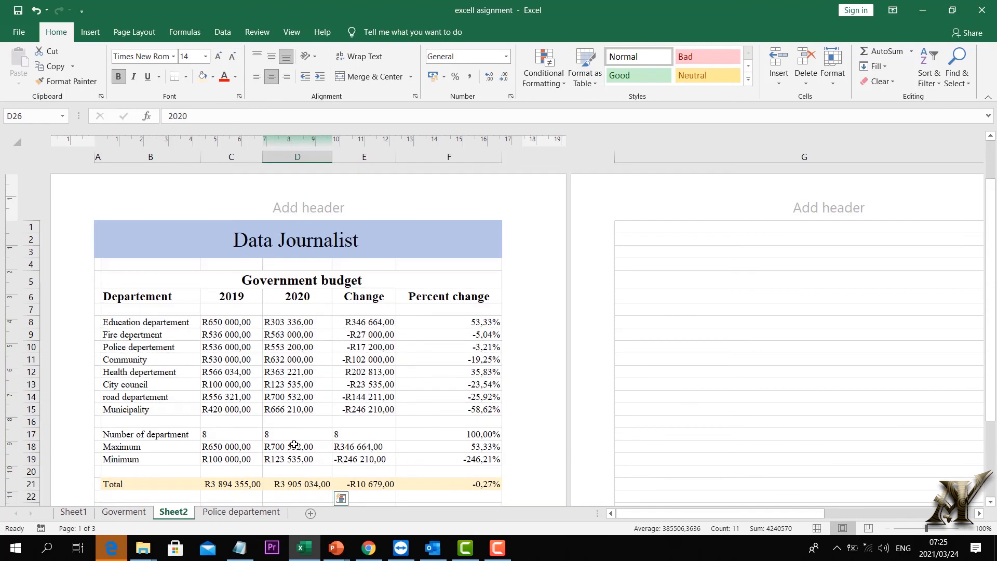
pyautogui.scroll(-3, 323, 350)
pyautogui.scroll(1, 256, 411)
pyautogui.scroll(3, 549, 383)
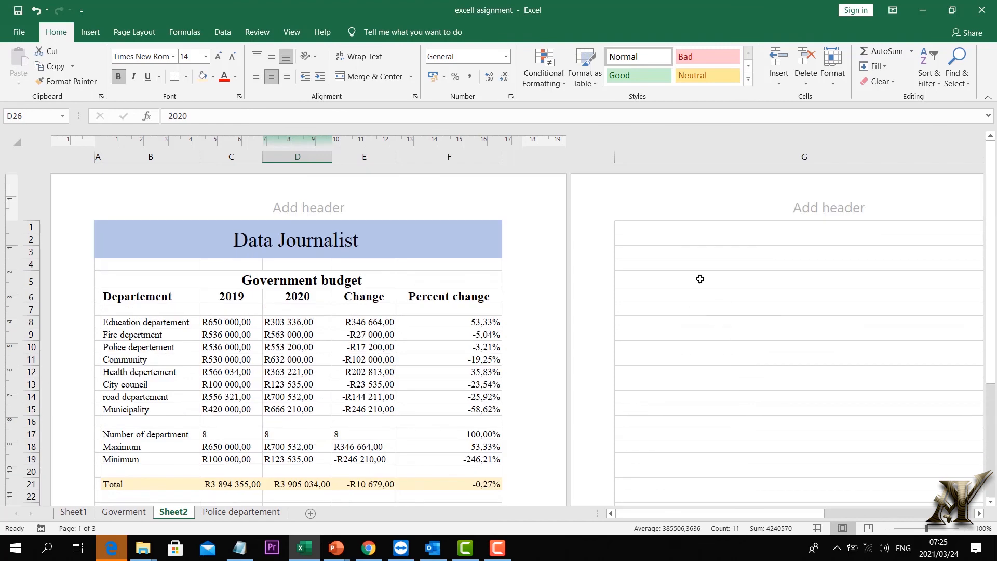
pyautogui.click(703, 274)
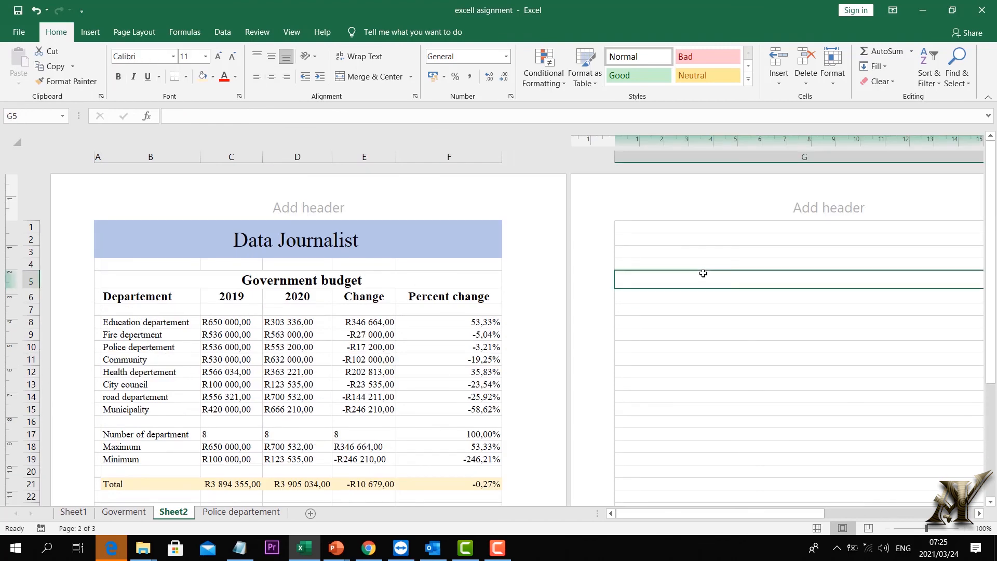
pyautogui.scroll(-5, 712, 291)
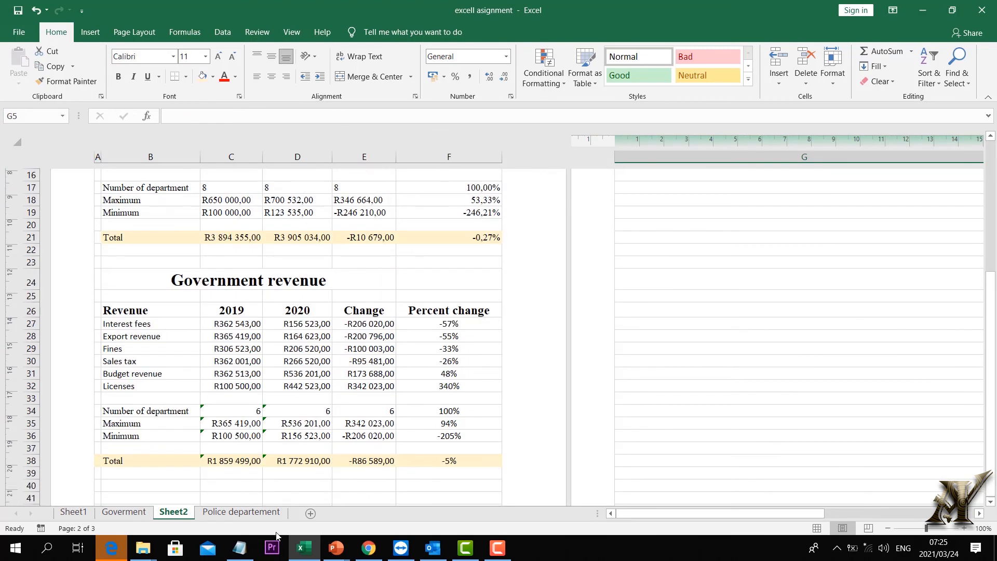
pyautogui.click(749, 211)
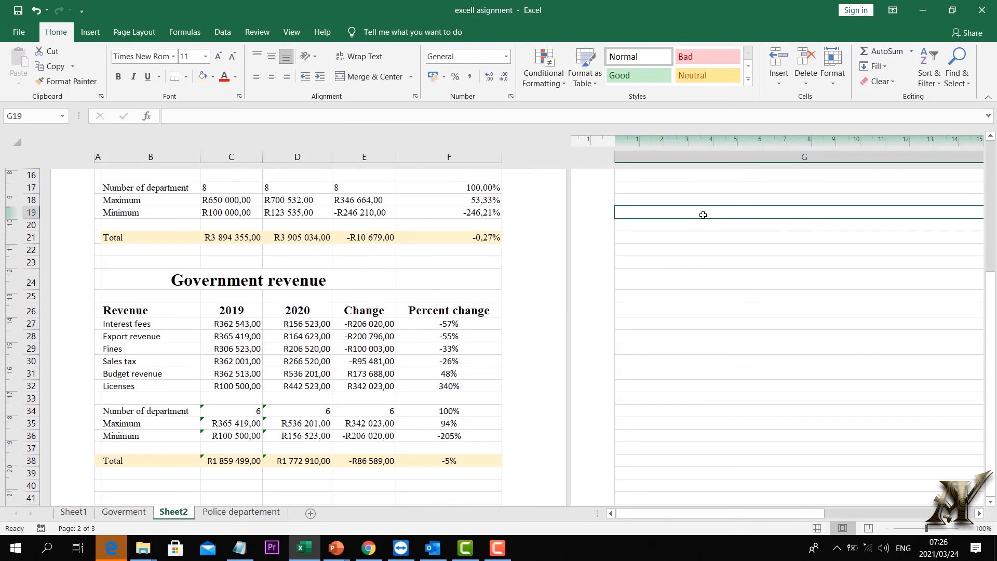
pyautogui.write('WH')
pyautogui.write('AT')
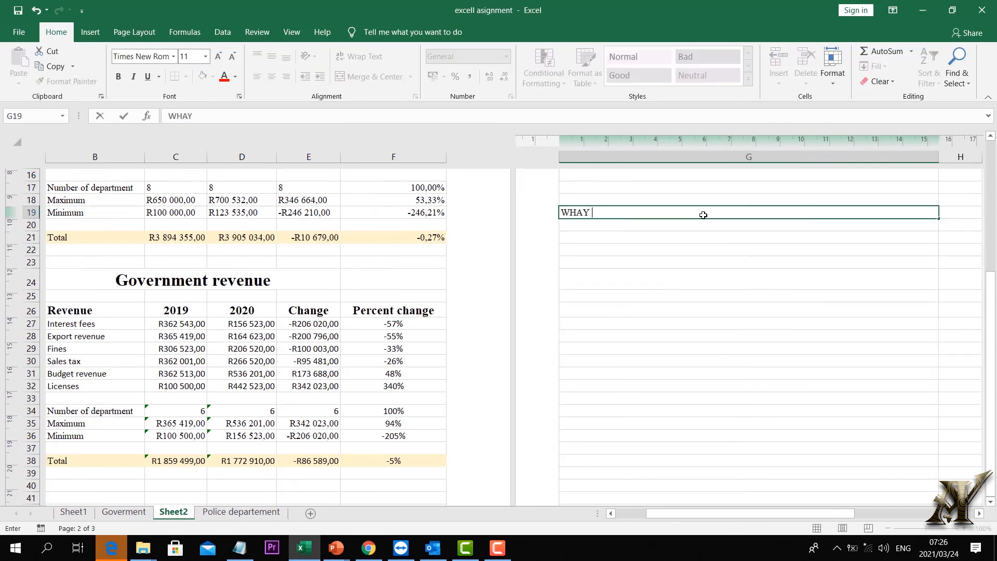
pyautogui.press('BackSpace')
pyautogui.press('BackSpace')
pyautogui.press('BackSpace')
pyautogui.write('HY THE OVERMENT ')
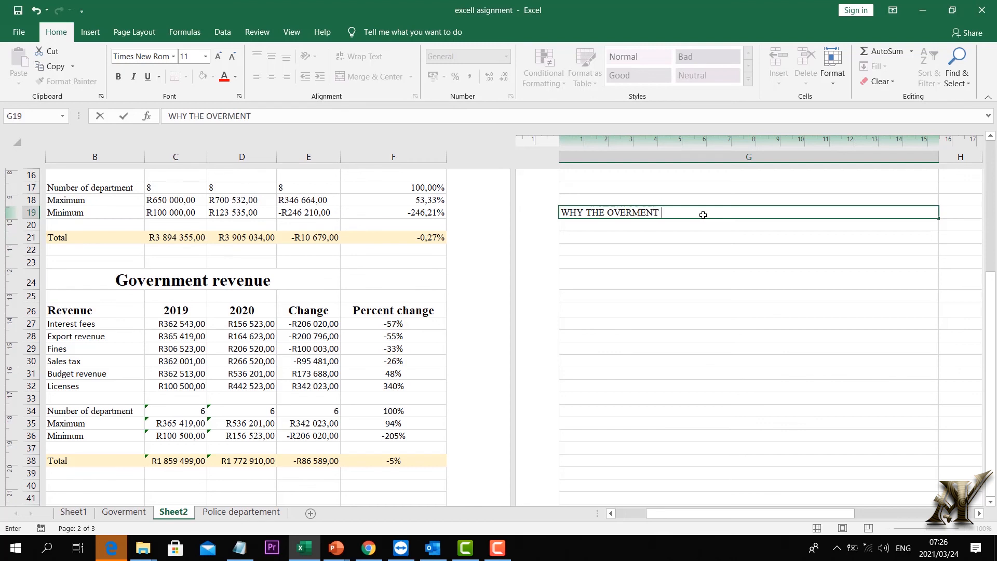
pyautogui.write('LOST ')
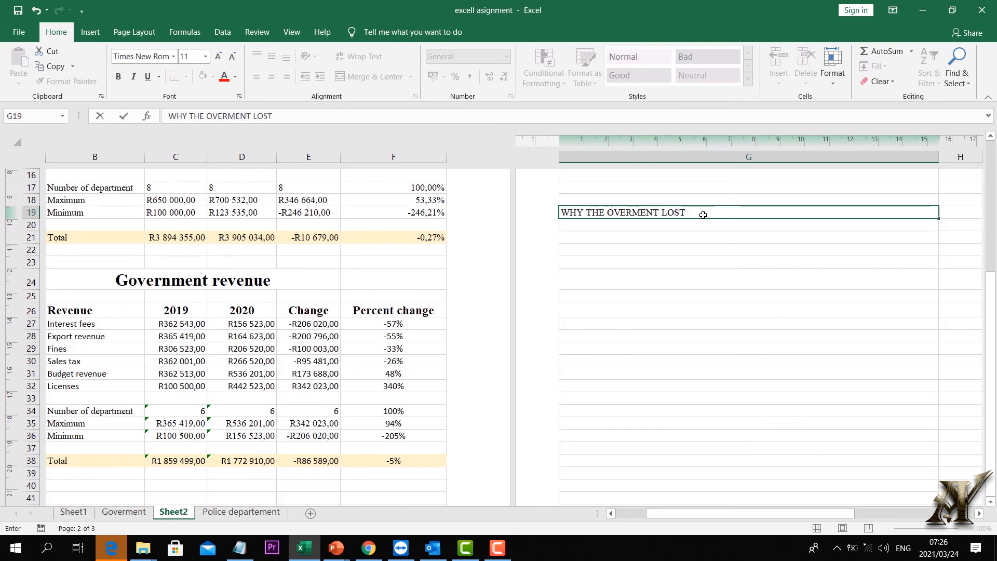
pyautogui.write('027% OF BUDET IN ')
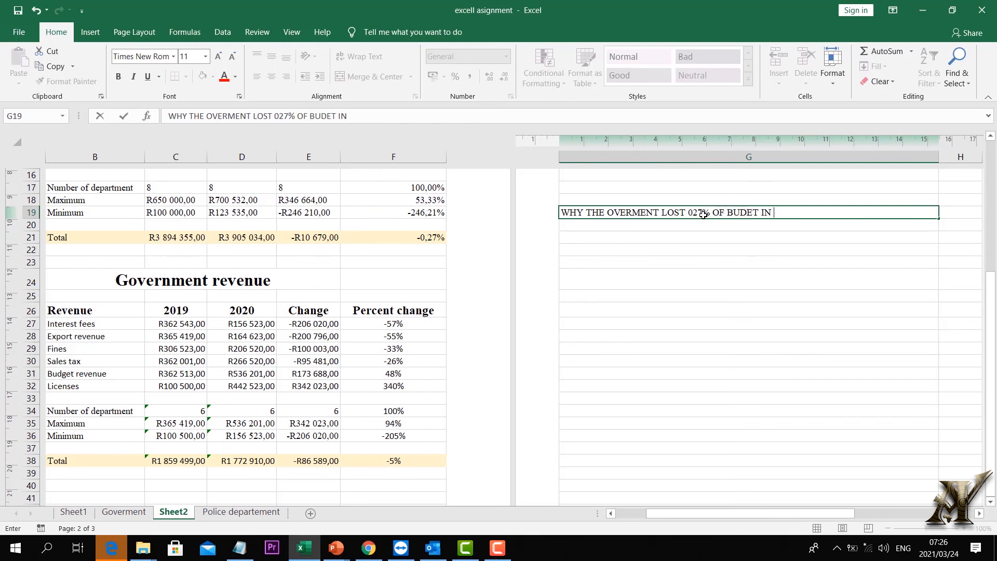
pyautogui.write('2020 COMPA')
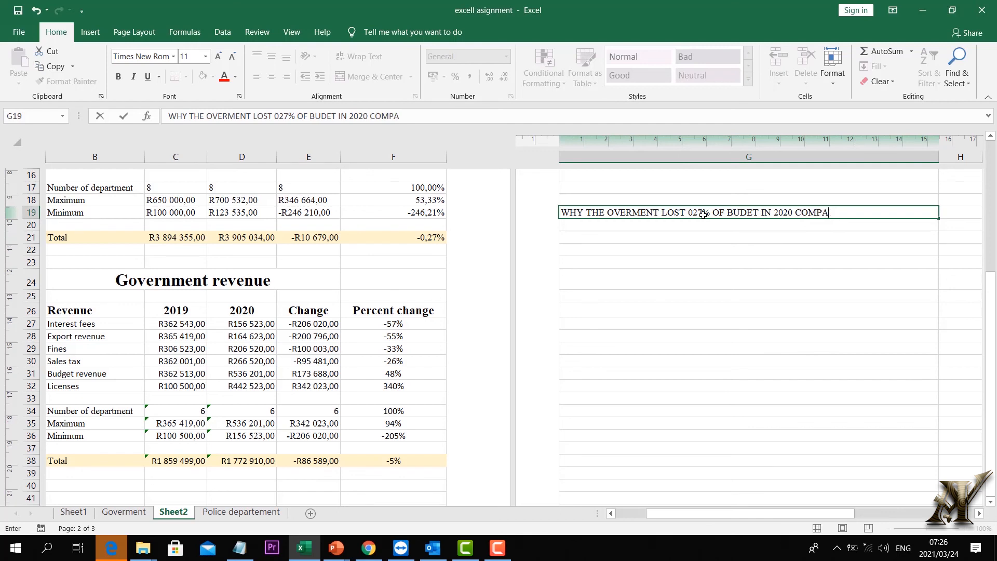
pyautogui.write('RE TO 2019')
pyautogui.doubleClick(607, 216)
pyautogui.click(607, 219)
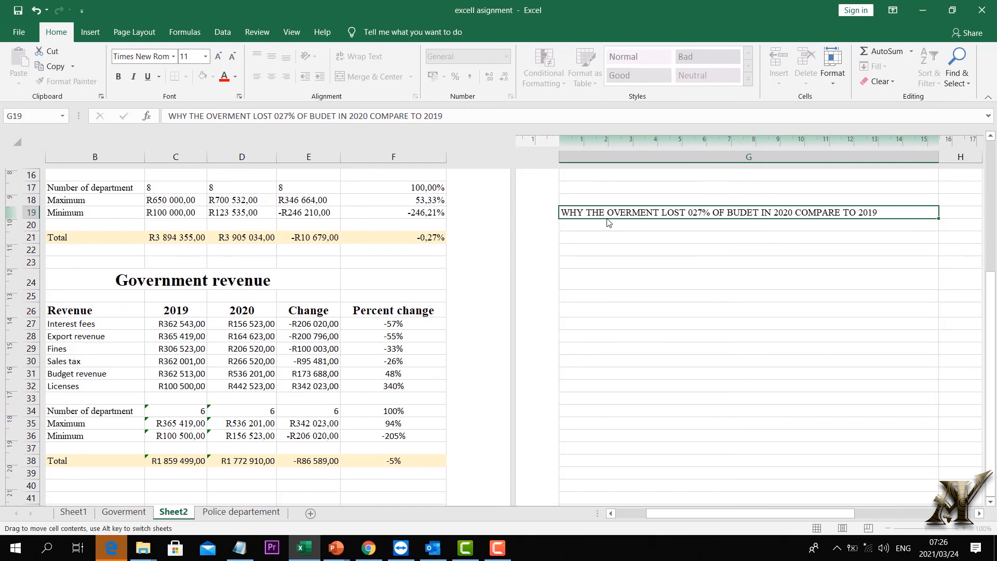
pyautogui.click(606, 224)
pyautogui.doubleClick(604, 223)
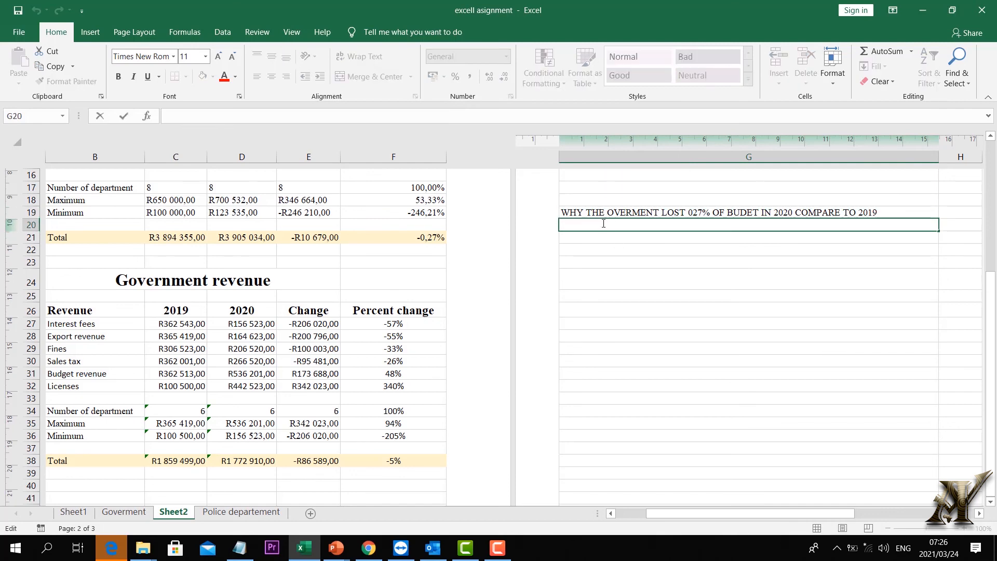
# Review the budget table's Municipality row and the revenue table's percent changes for Total, Licenses and Interest fees.
pyautogui.scroll(2, 279, 293)
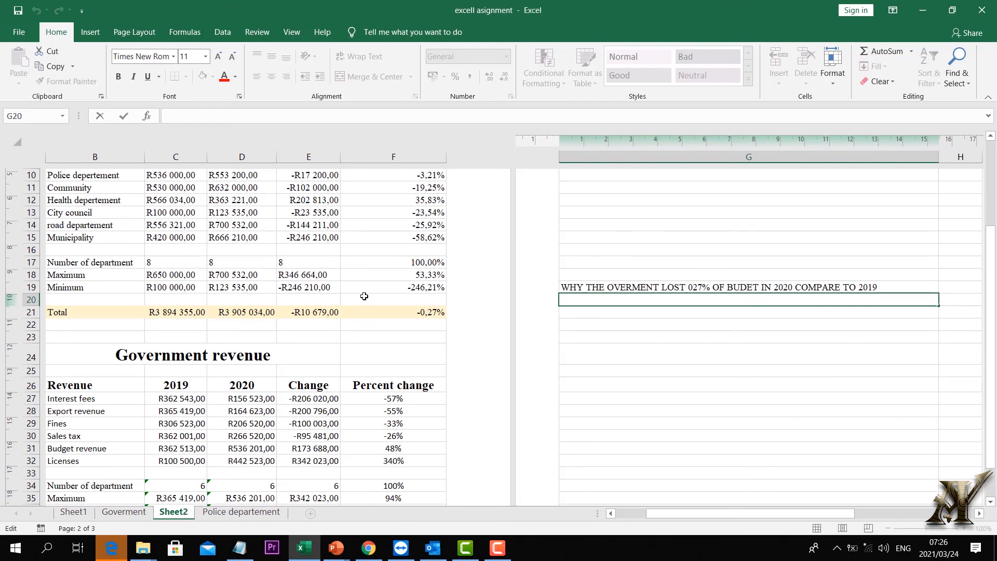
pyautogui.scroll(5, 539, 340)
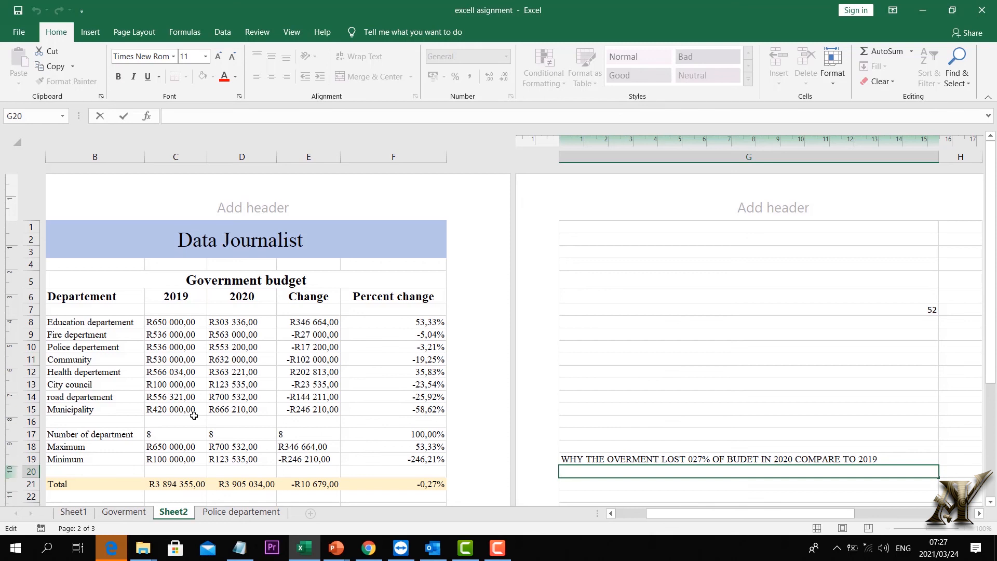
pyautogui.scroll(-2, 199, 430)
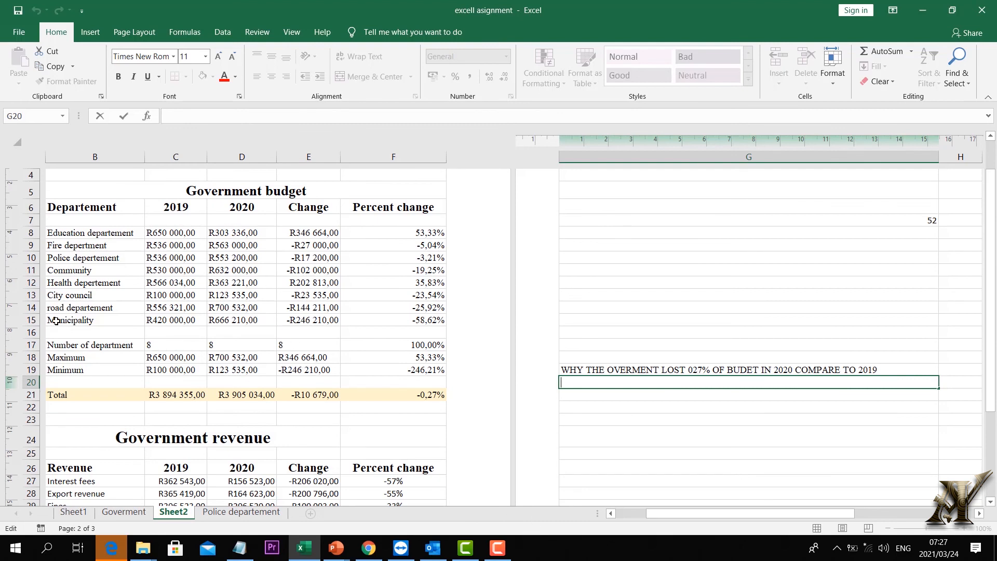
pyautogui.moveTo(58, 318); pyautogui.dragTo(421, 328)
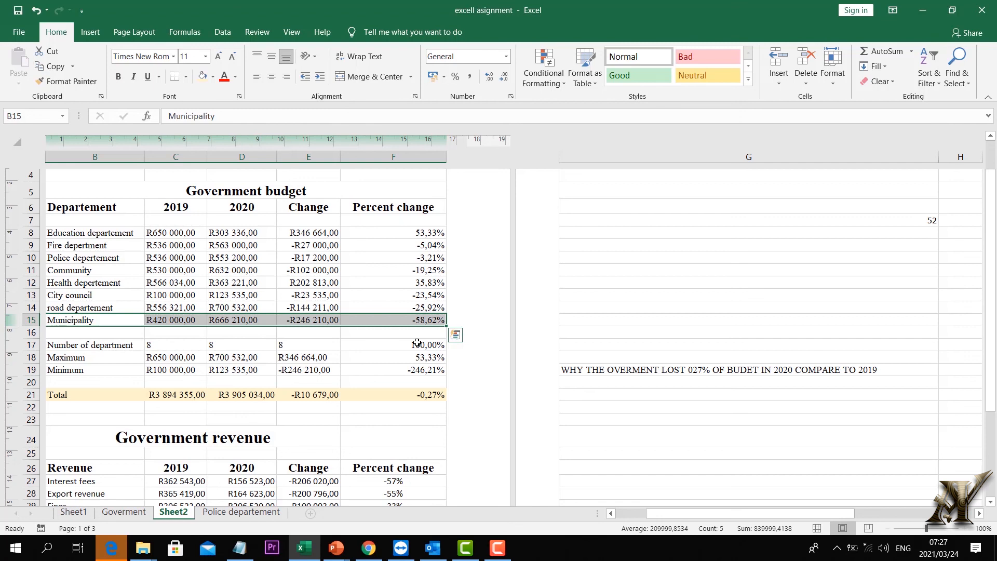
pyautogui.scroll(-5, 417, 343)
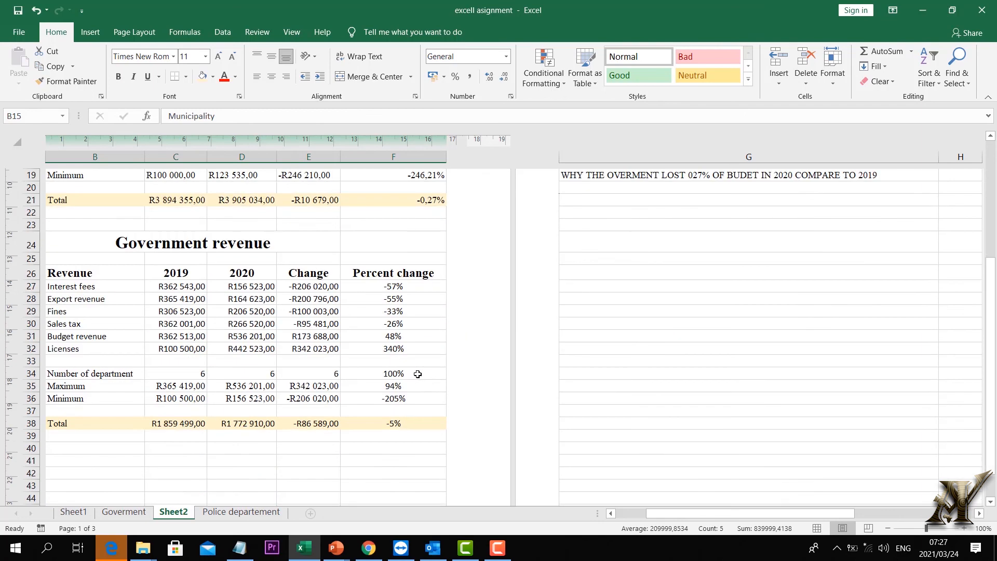
pyautogui.click(406, 428)
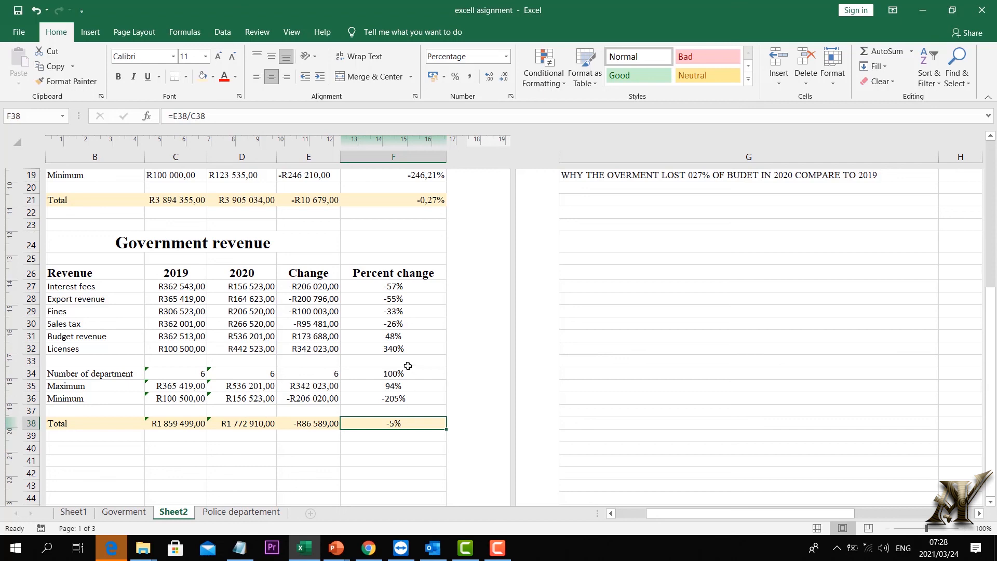
pyautogui.click(375, 348)
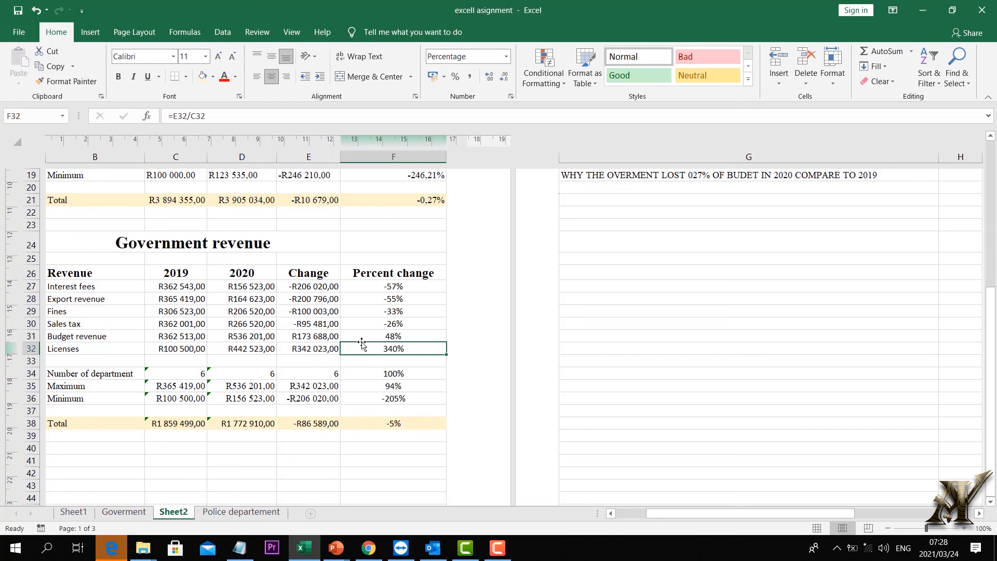
pyautogui.click(378, 285)
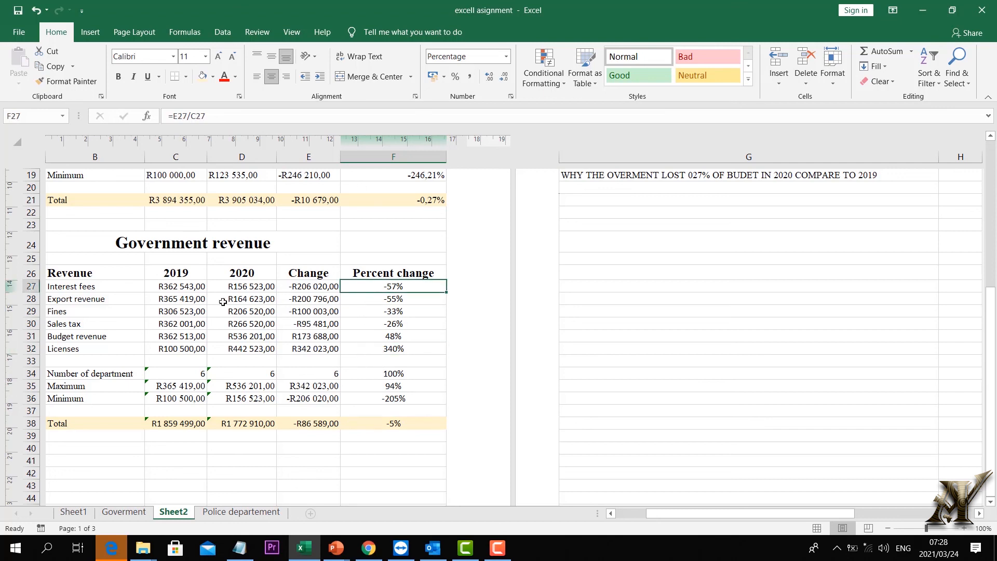
pyautogui.click(95, 300)
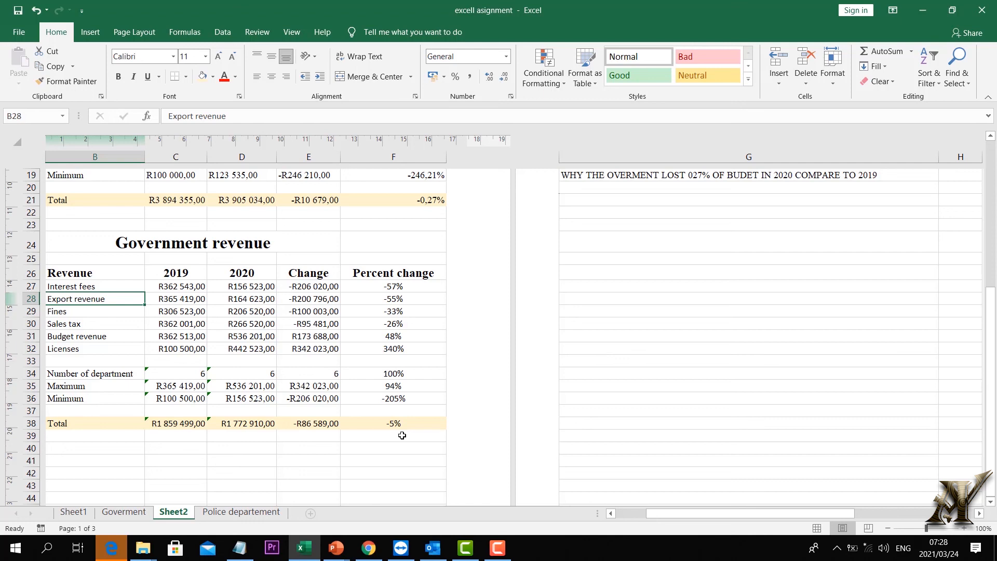
# Insert a Stacked Column chart of the government revenue table B26:F39 and place it in column G below the budget question.
pyautogui.click(384, 447)
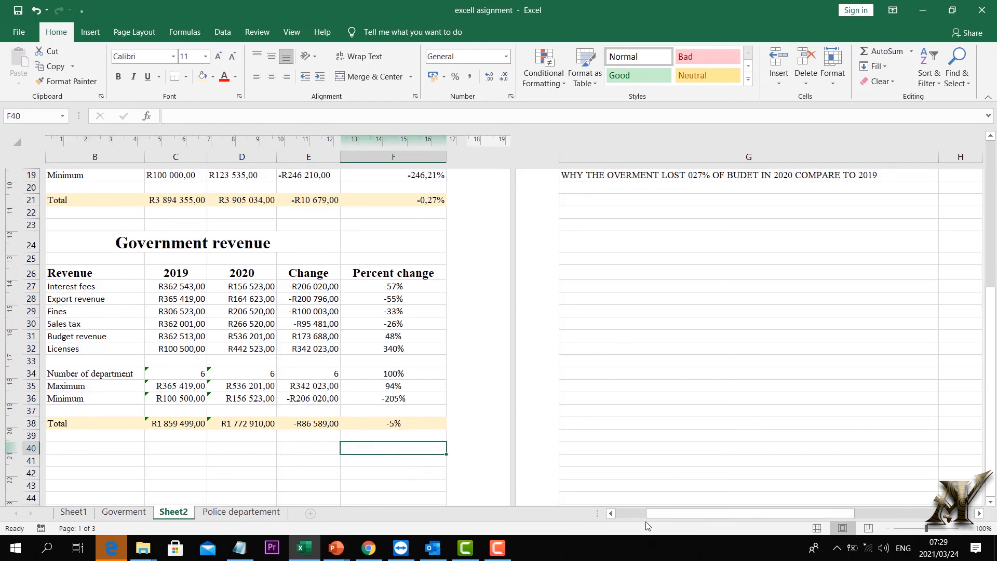
pyautogui.moveTo(652, 513); pyautogui.dragTo(638, 515)
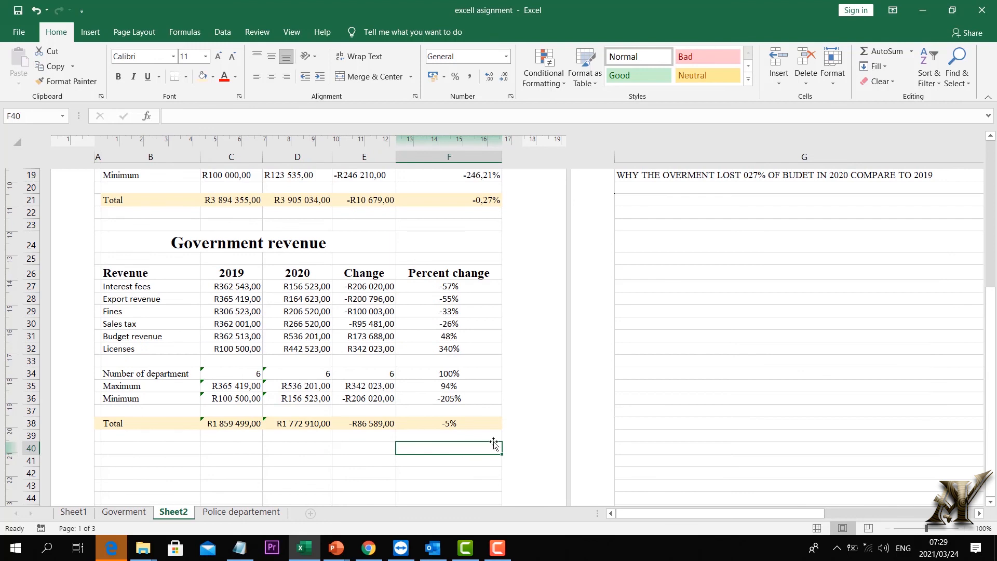
pyautogui.moveTo(493, 439); pyautogui.dragTo(125, 273)
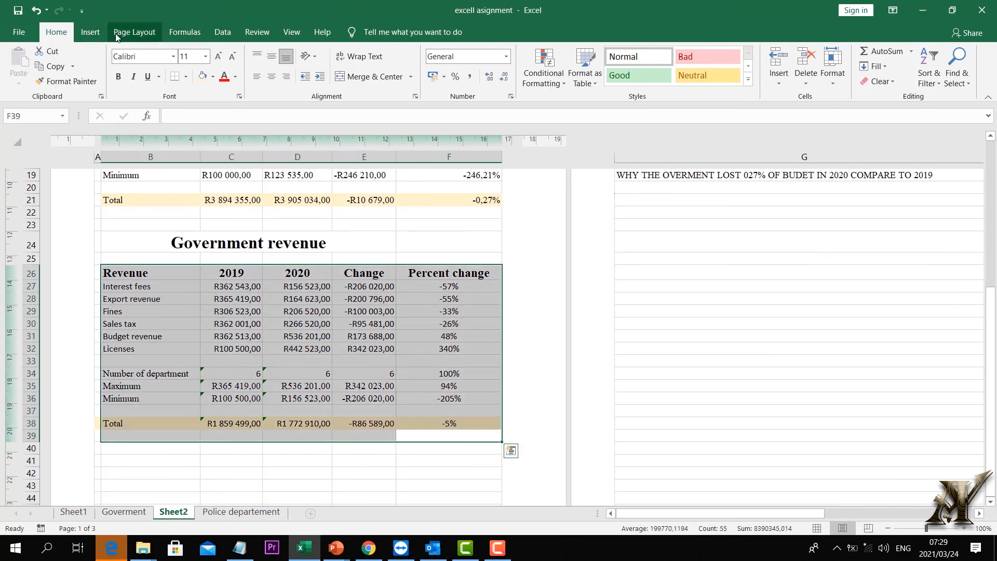
pyautogui.click(90, 33)
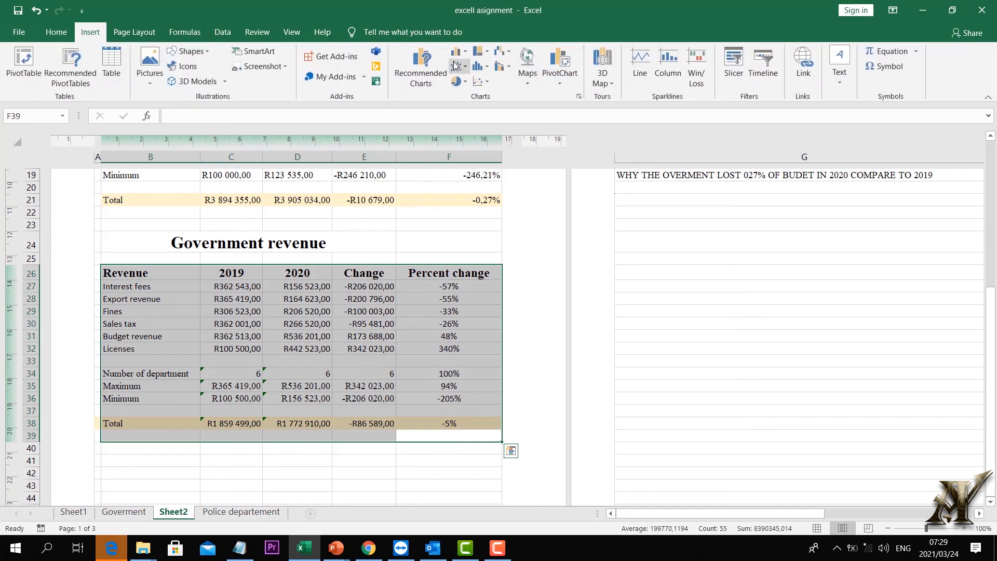
pyautogui.click(420, 65)
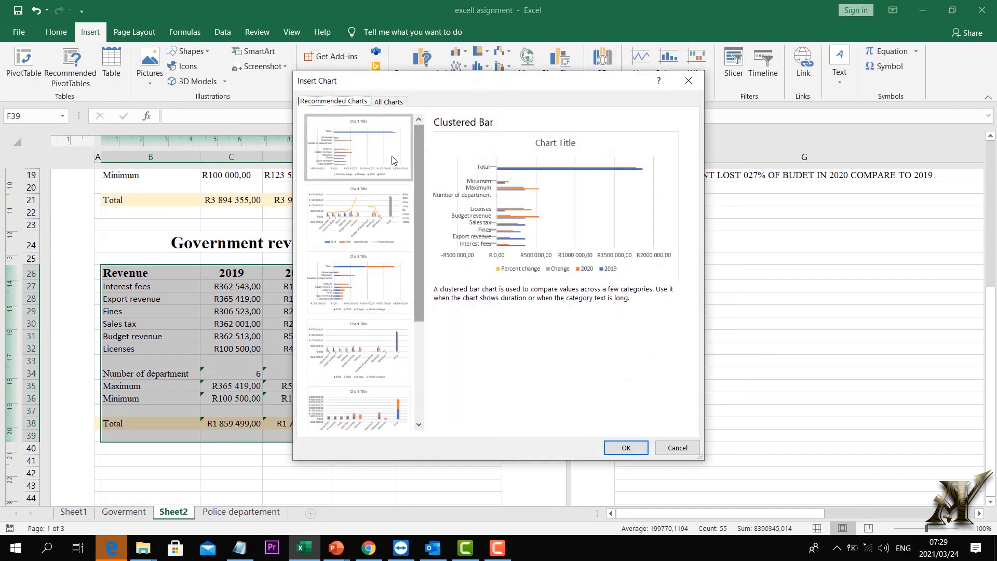
pyautogui.click(390, 403)
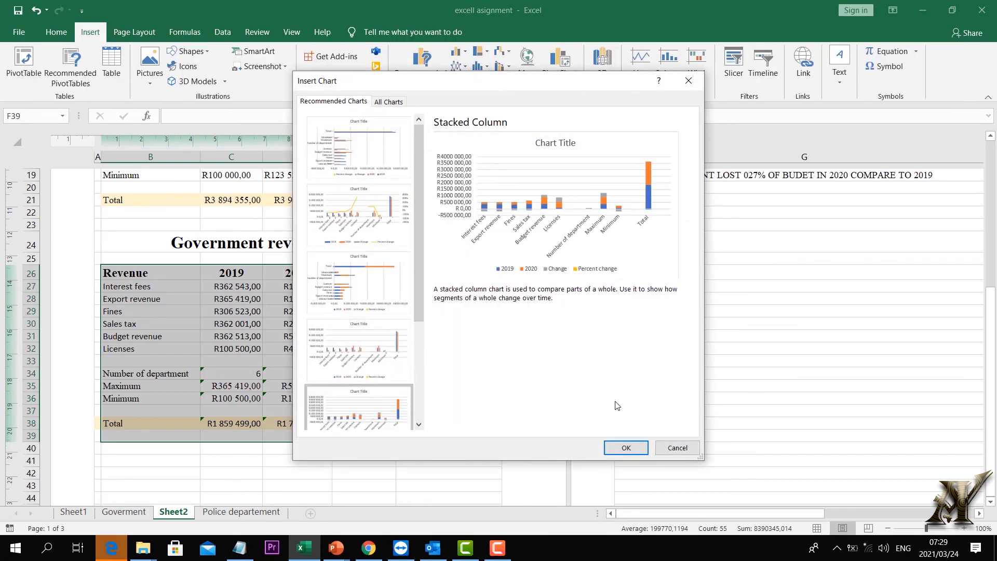
pyautogui.click(623, 447)
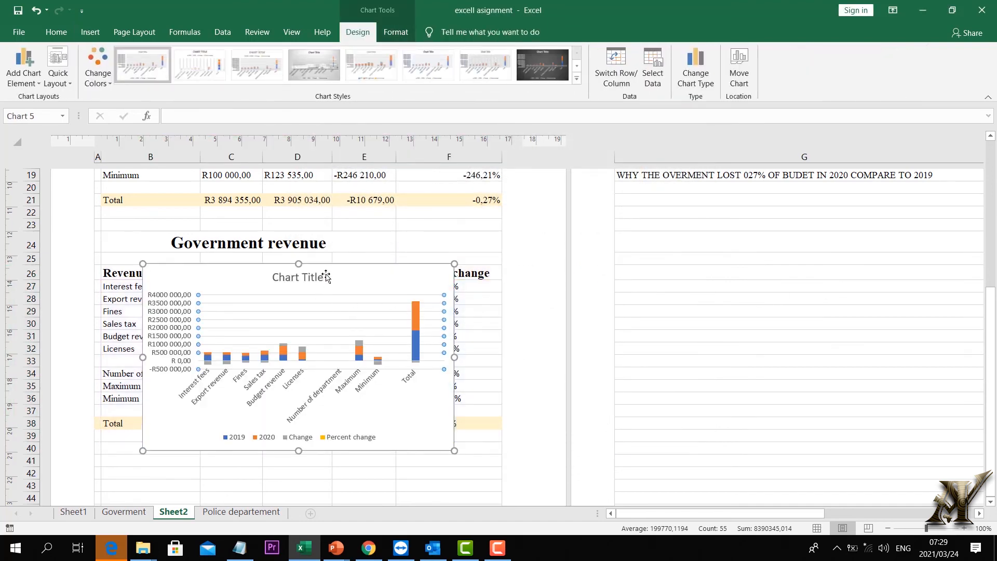
pyautogui.moveTo(326, 276); pyautogui.dragTo(815, 247)
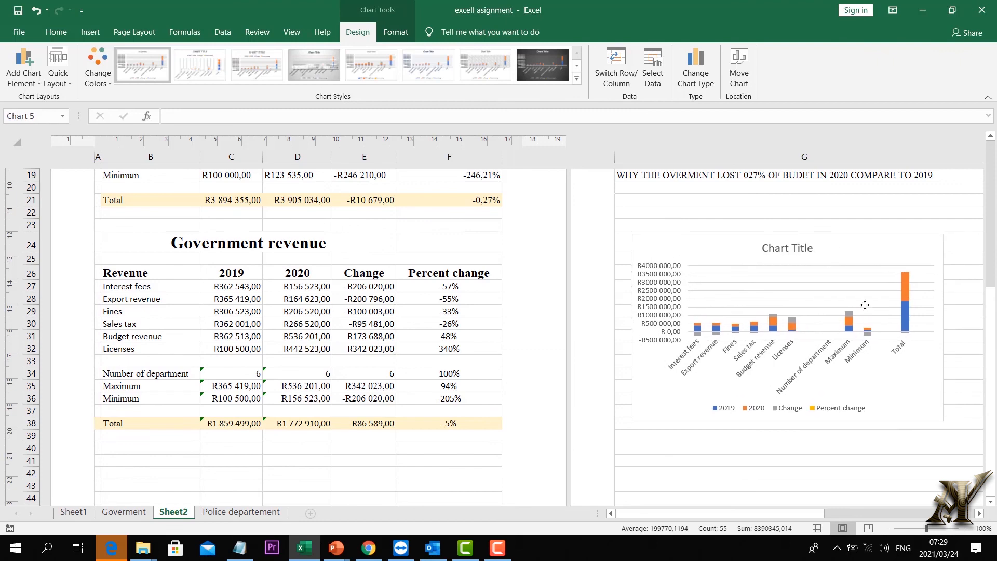
# Change the revenue chart's title to "2019 VS 2020".
pyautogui.moveTo(752, 513); pyautogui.dragTo(850, 509)
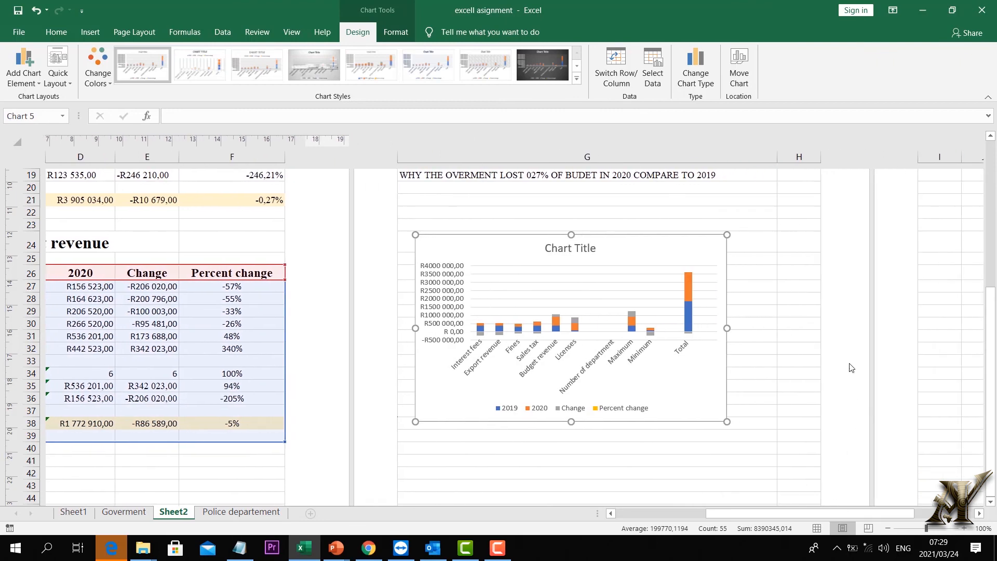
pyautogui.click(596, 249)
pyautogui.doubleClick(554, 249)
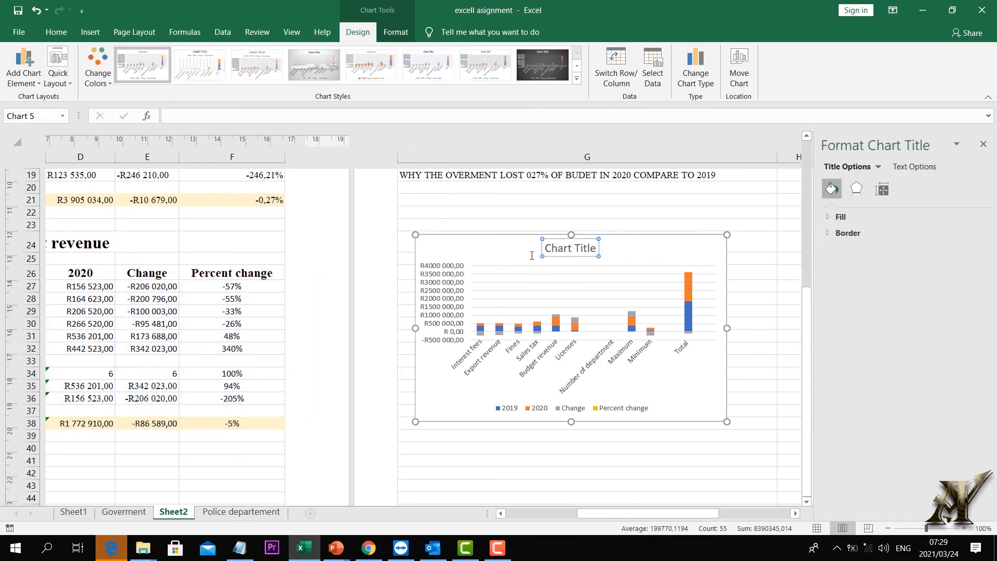
pyautogui.click(546, 248)
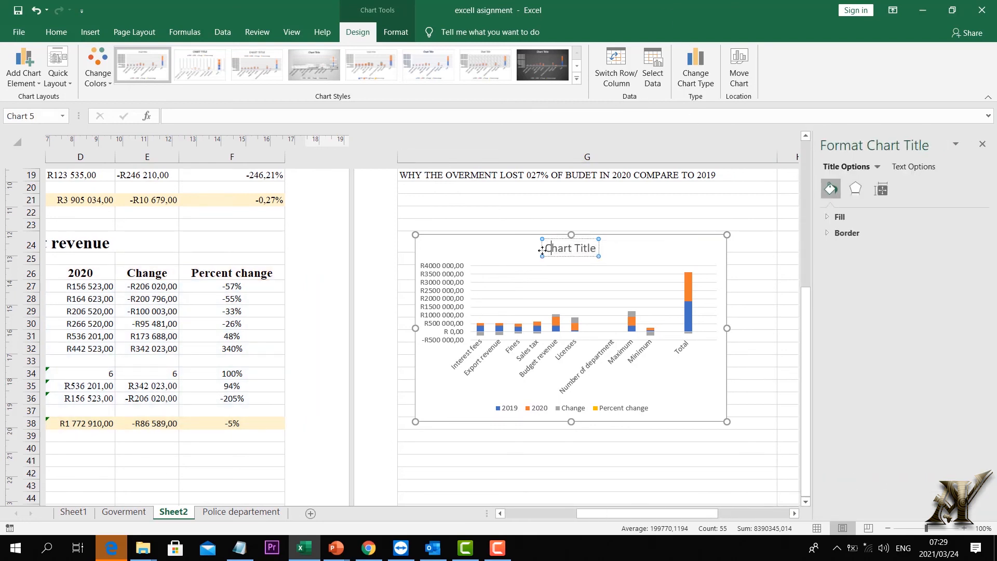
pyautogui.moveTo(546, 248); pyautogui.dragTo(599, 239)
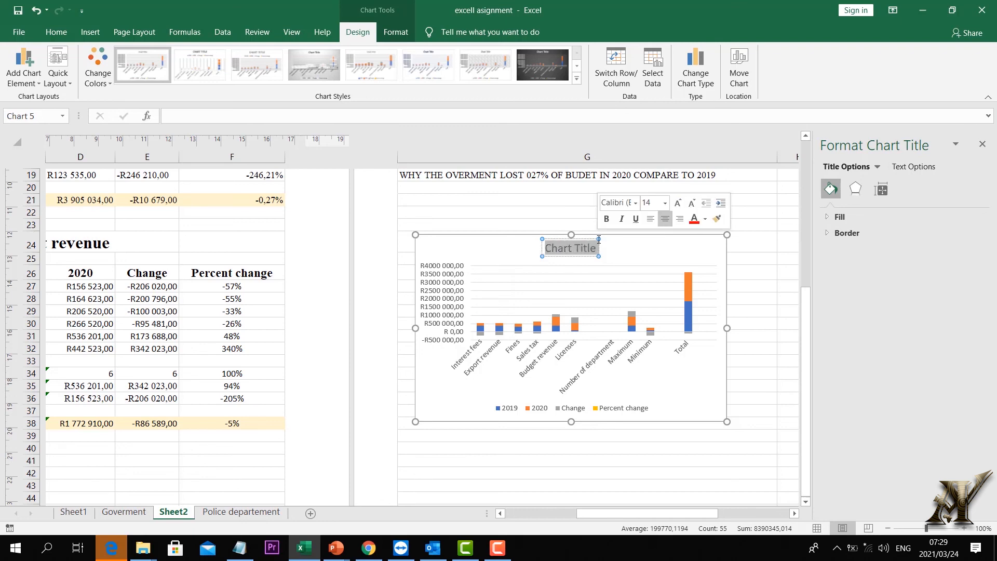
pyautogui.write('20')
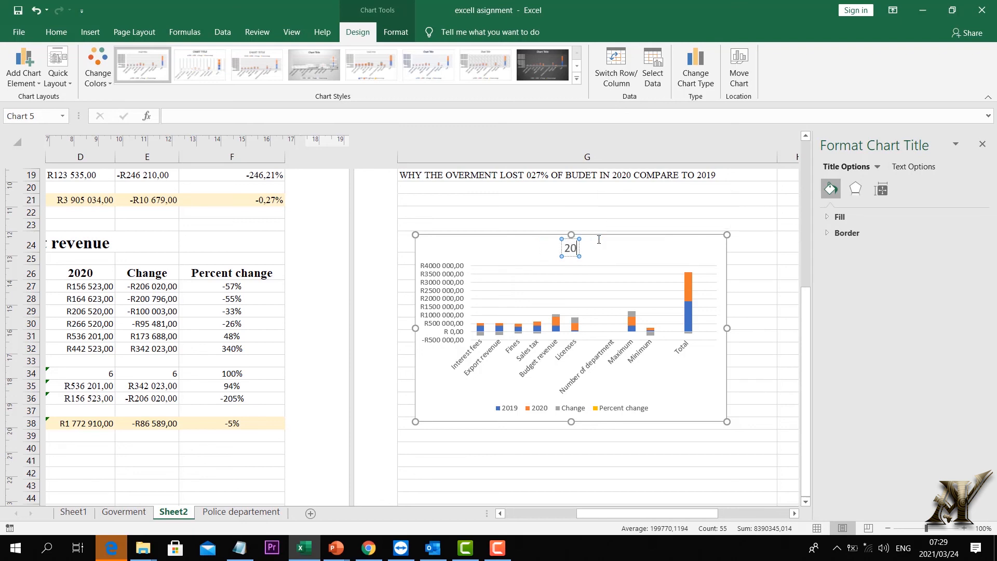
pyautogui.write('19VS')
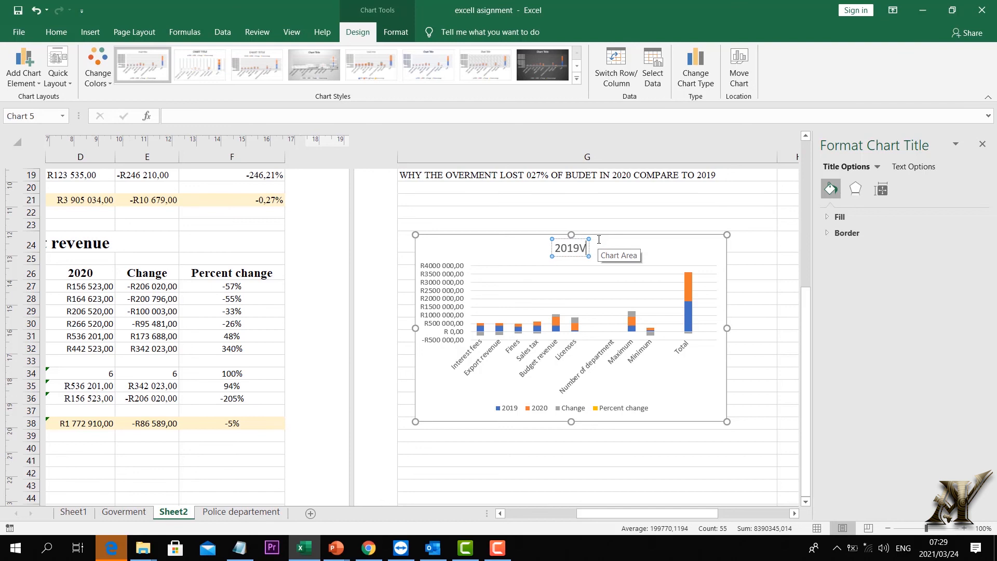
pyautogui.press('BackSpace')
pyautogui.press('BackSpace')
pyautogui.write('VS 2020')
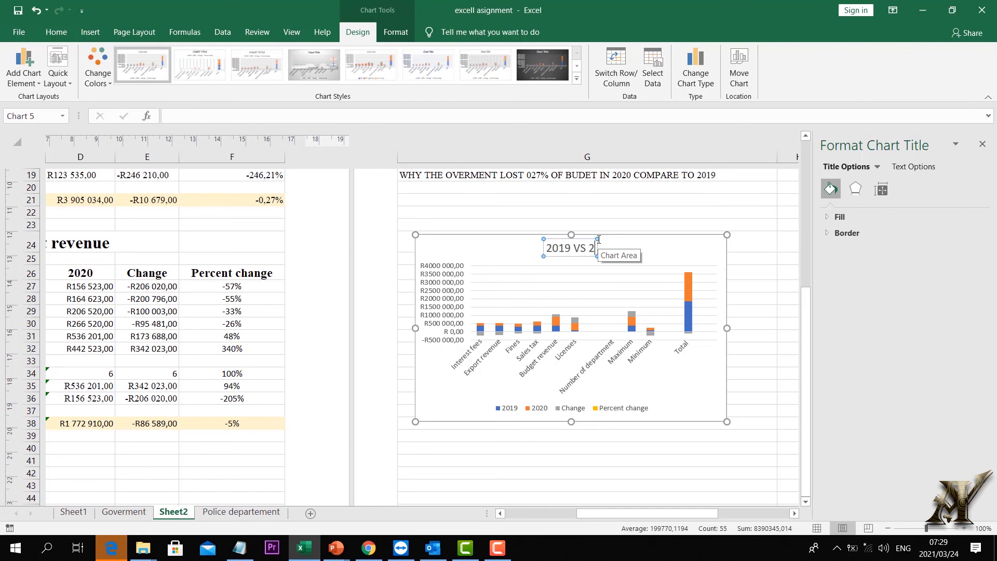
pyautogui.press('Return')
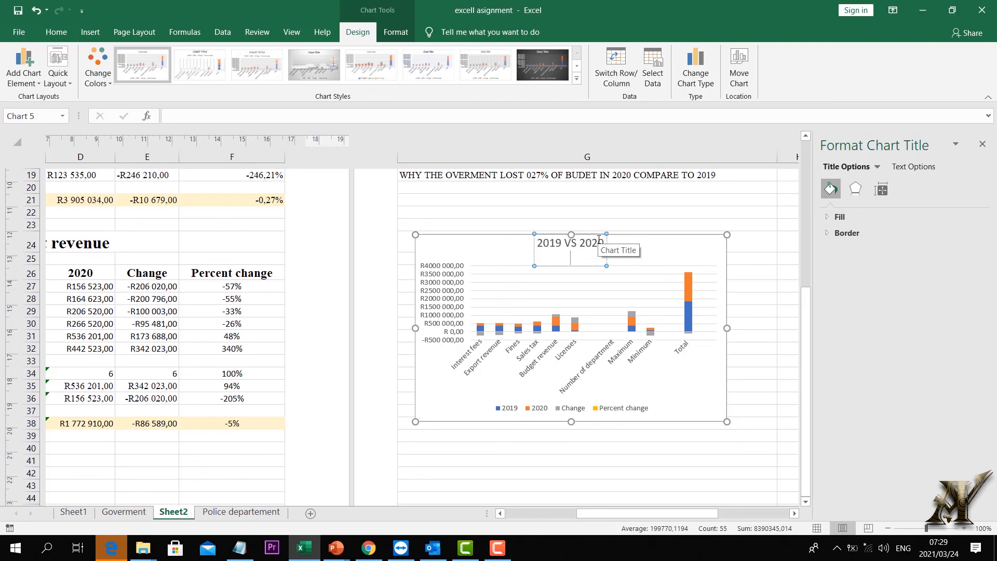
pyautogui.click(650, 201)
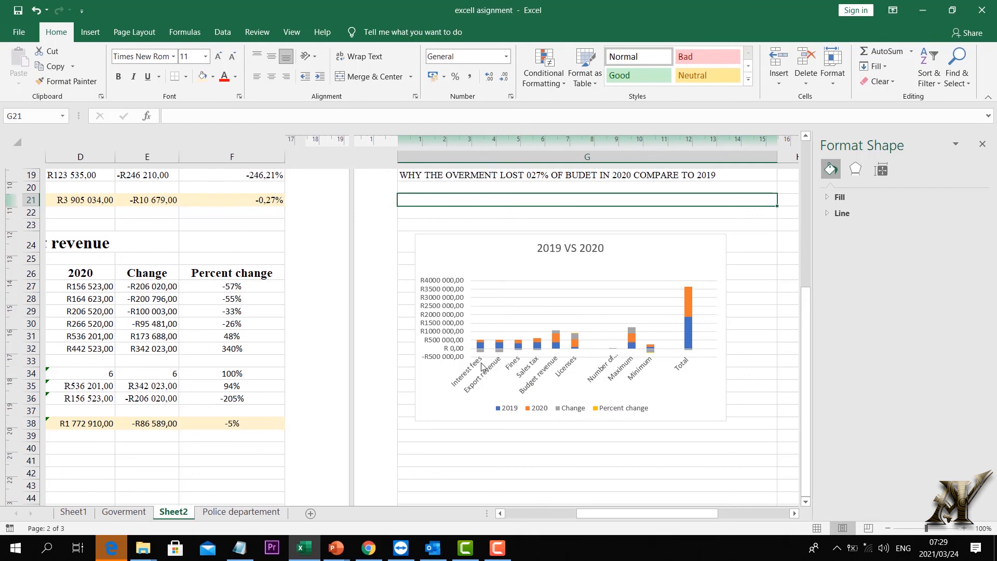
# Examine the revenue chart's bars for Interest fees and Budget revenue up close, along with the budget question above it.
pyautogui.keyDown('ctrl'); pyautogui.scroll(5, 486, 349); pyautogui.keyUp('ctrl')
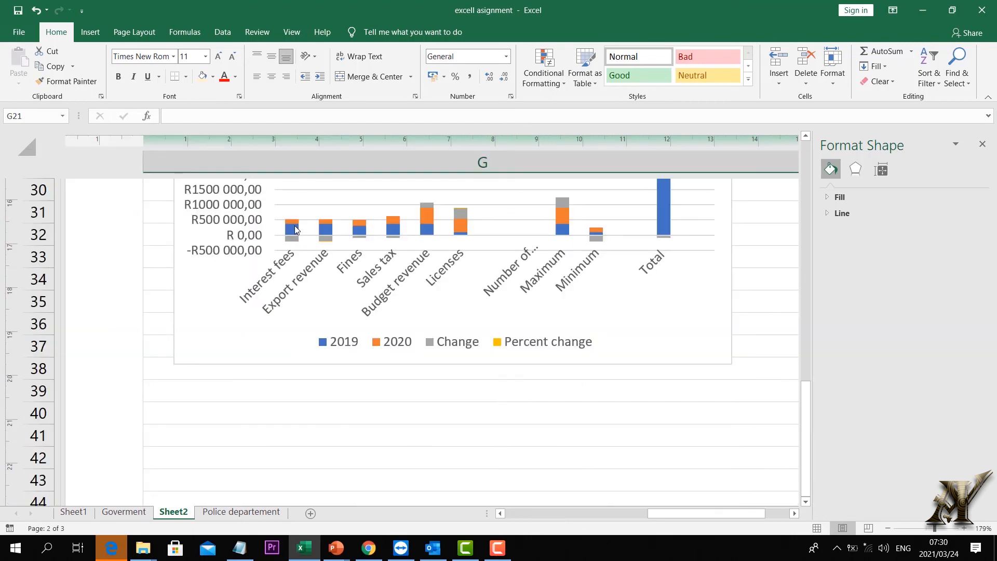
pyautogui.moveTo(292, 234)
pyautogui.moveTo(426, 224)
pyautogui.scroll(6, 521, 224)
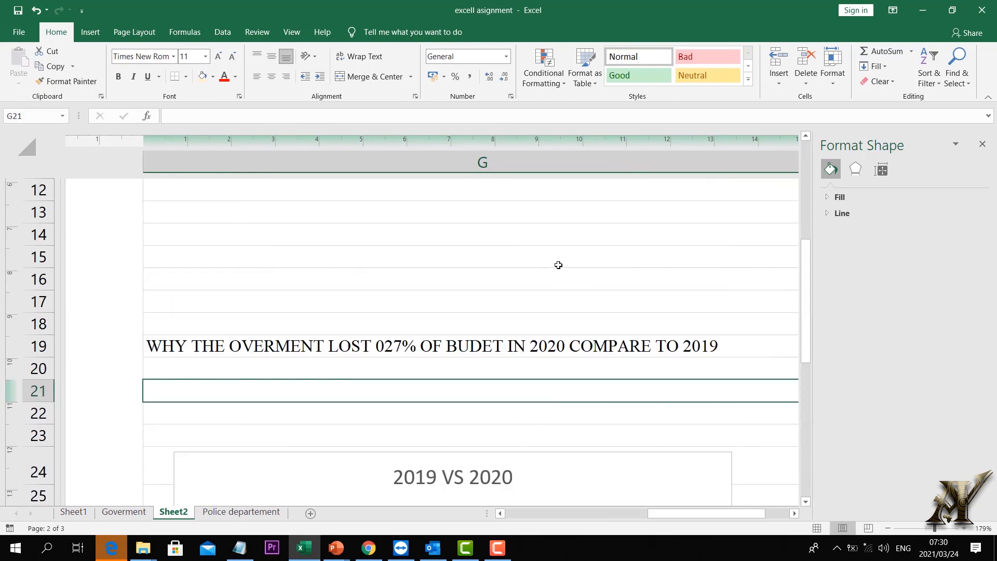
pyautogui.scroll(-3, 555, 262)
pyautogui.scroll(-2, 553, 256)
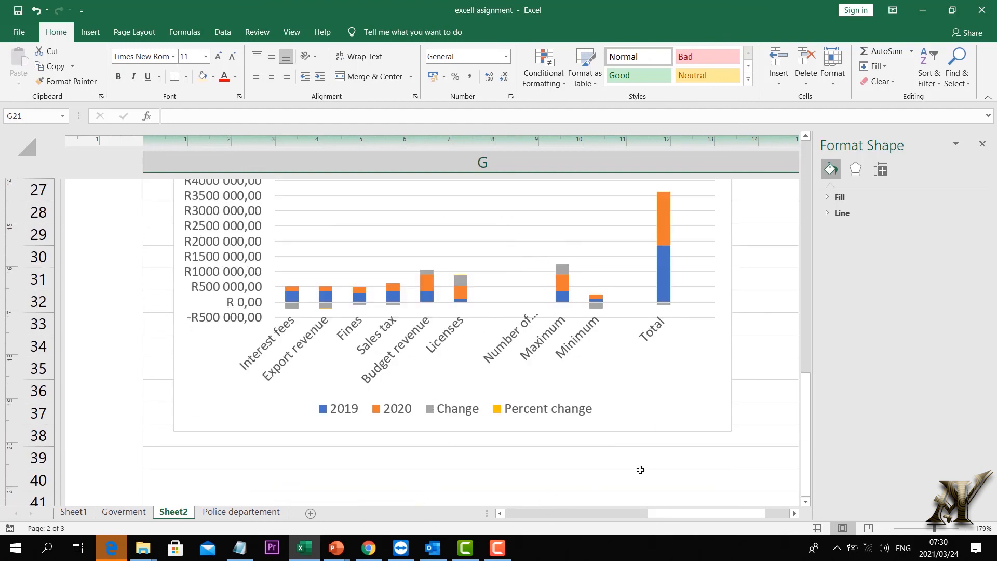
pyautogui.click(924, 529)
pyautogui.scroll(-4, 171, 358)
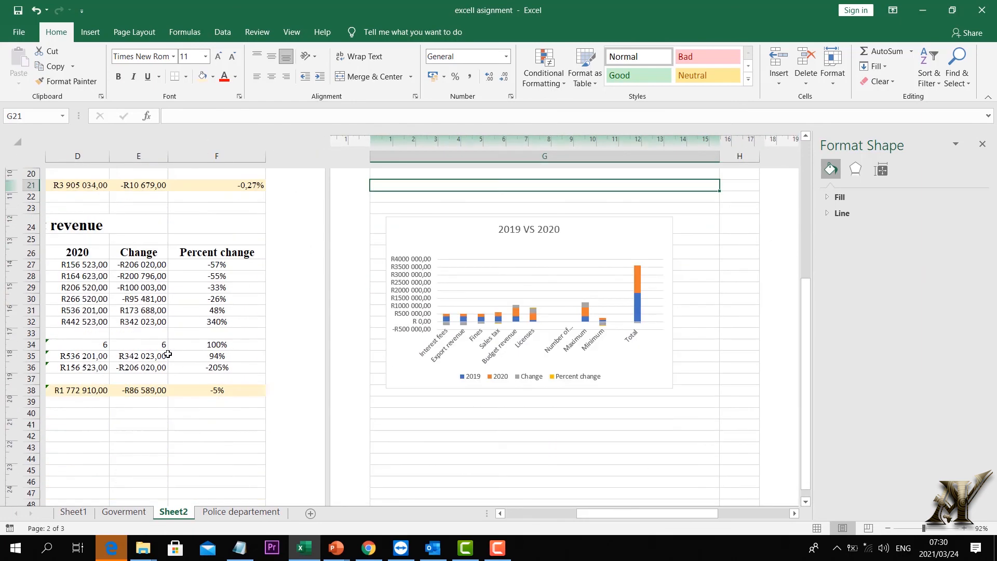
# Fit the width of column C to its contents so the 2019 totals can be read in full.
pyautogui.scroll(5, 161, 358)
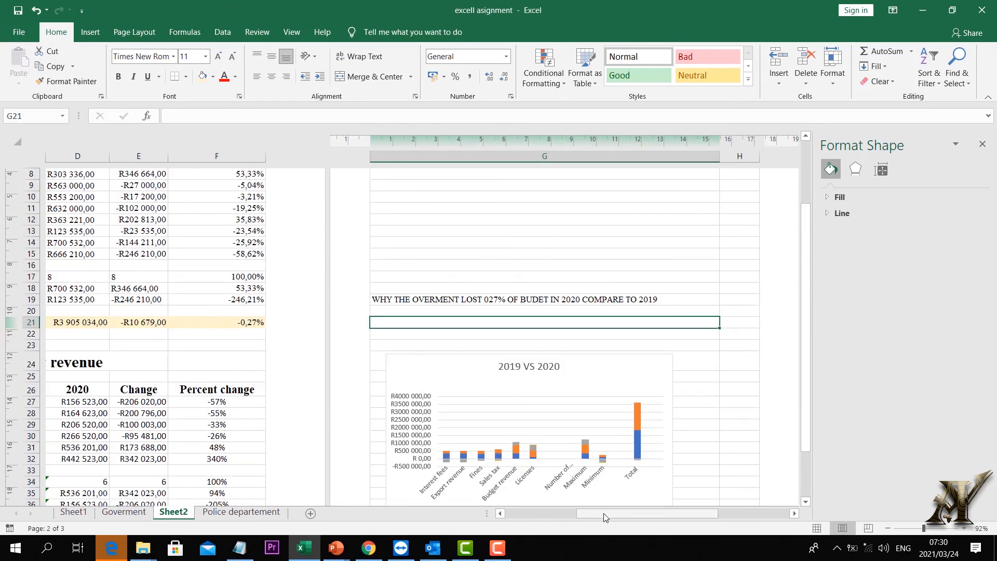
pyautogui.moveTo(606, 516); pyautogui.dragTo(555, 515)
pyautogui.scroll(-4, 358, 364)
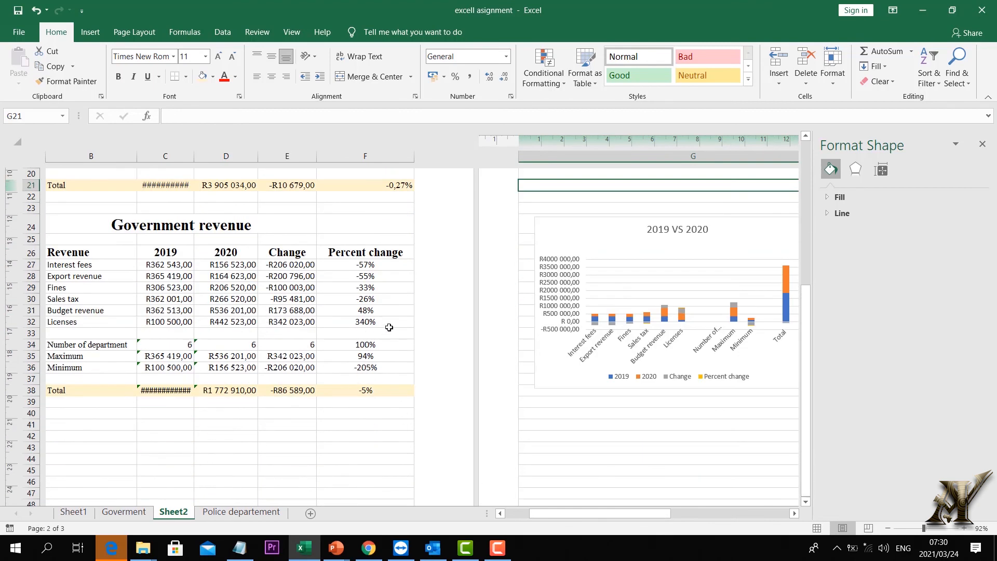
pyautogui.moveTo(562, 512); pyautogui.dragTo(539, 513)
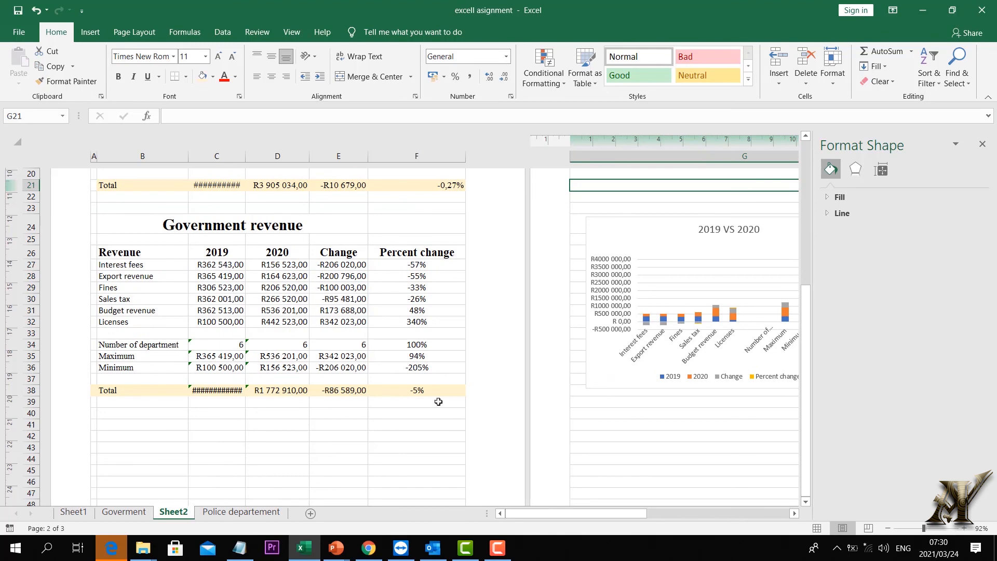
pyautogui.doubleClick(245, 159)
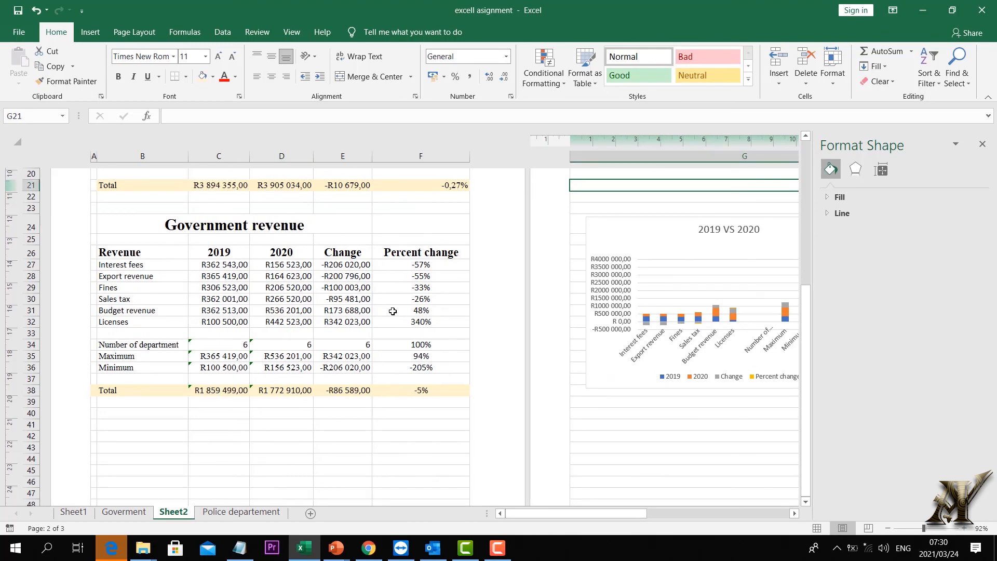
# Insert the recommended Clustered Column chart for the government budget table B6:F21, including its headers and Total row.
pyautogui.scroll(7, 400, 290)
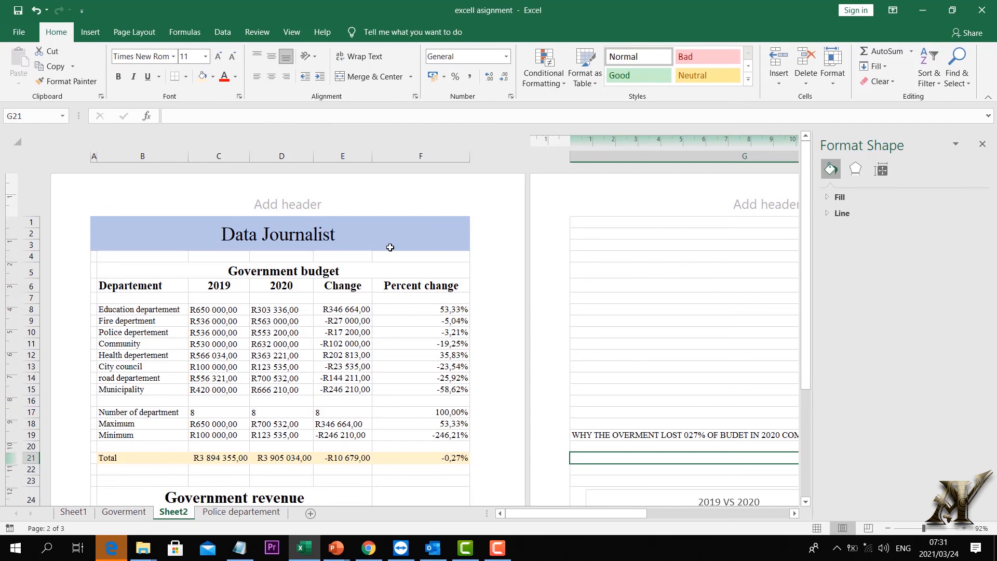
pyautogui.scroll(-5, 486, 392)
pyautogui.scroll(-1, 507, 446)
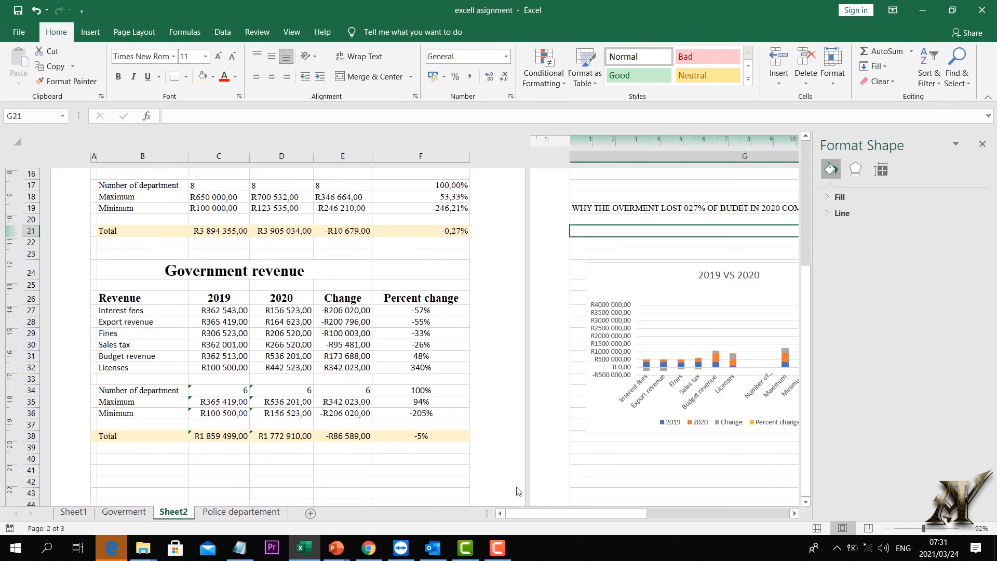
pyautogui.scroll(4, 562, 433)
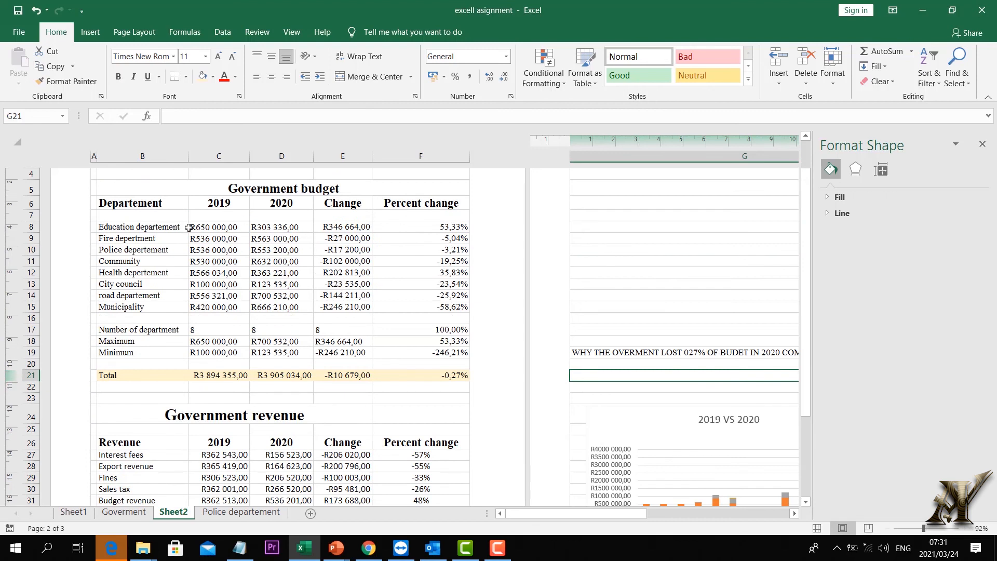
pyautogui.moveTo(103, 201); pyautogui.dragTo(485, 371)
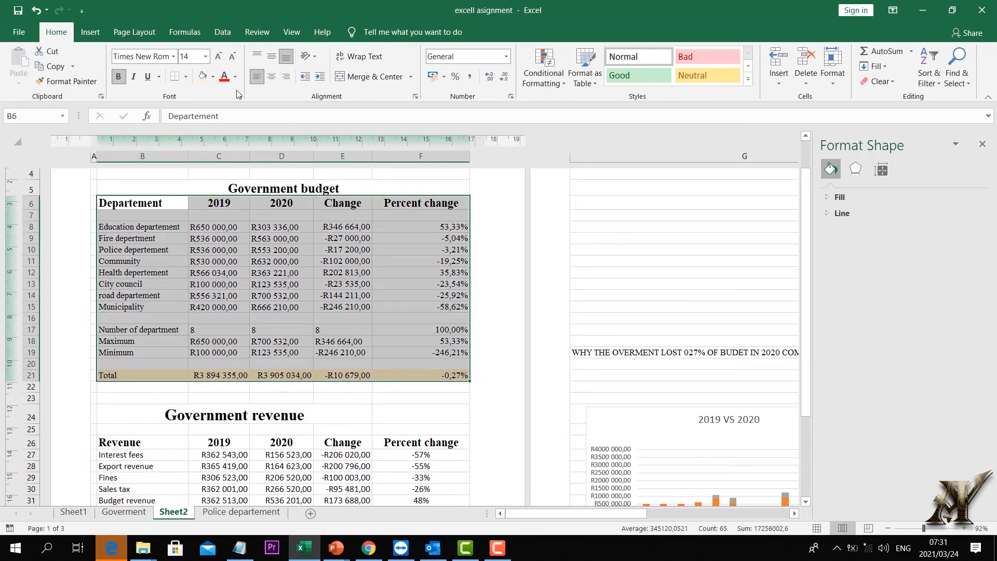
pyautogui.click(88, 32)
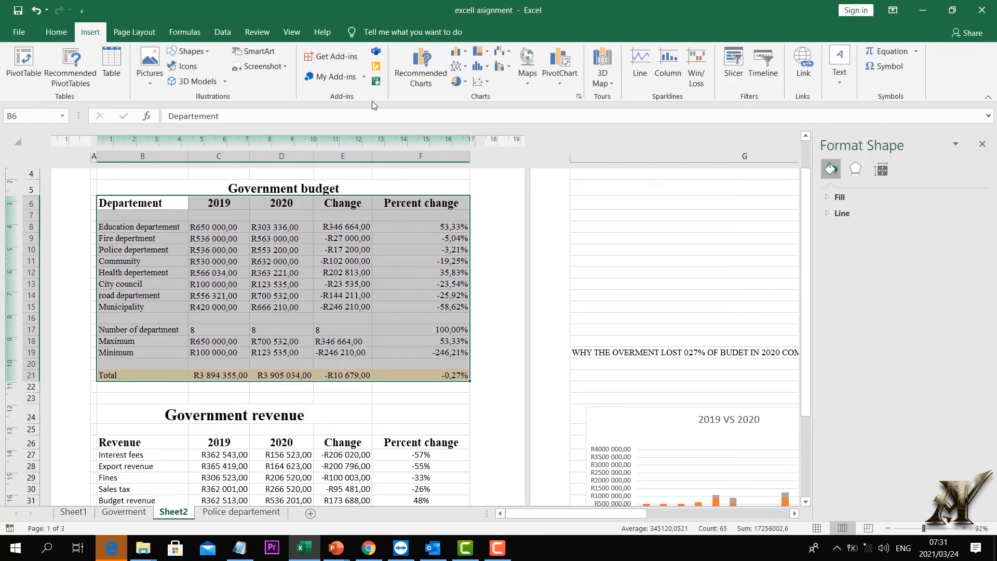
pyautogui.click(422, 77)
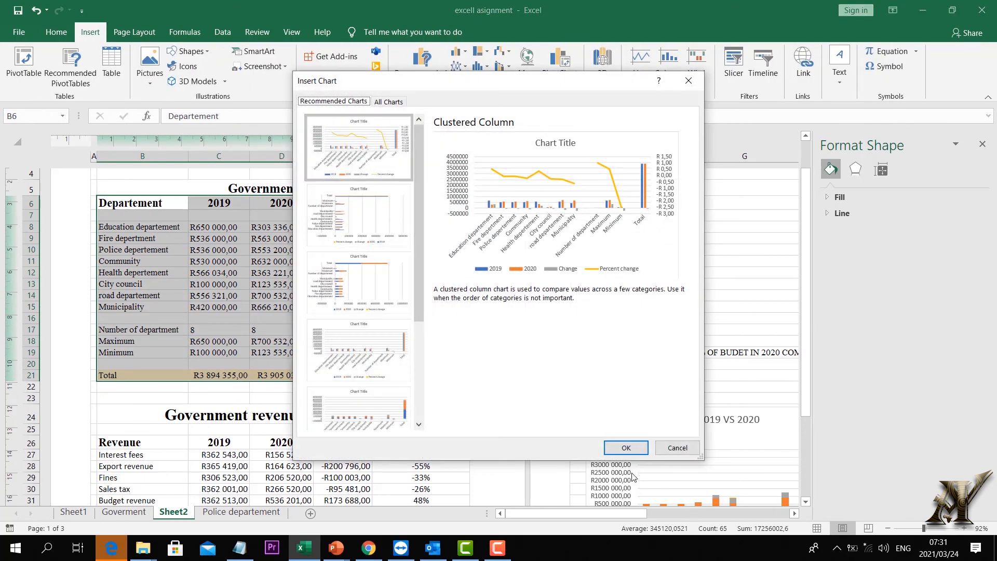
pyautogui.click(625, 448)
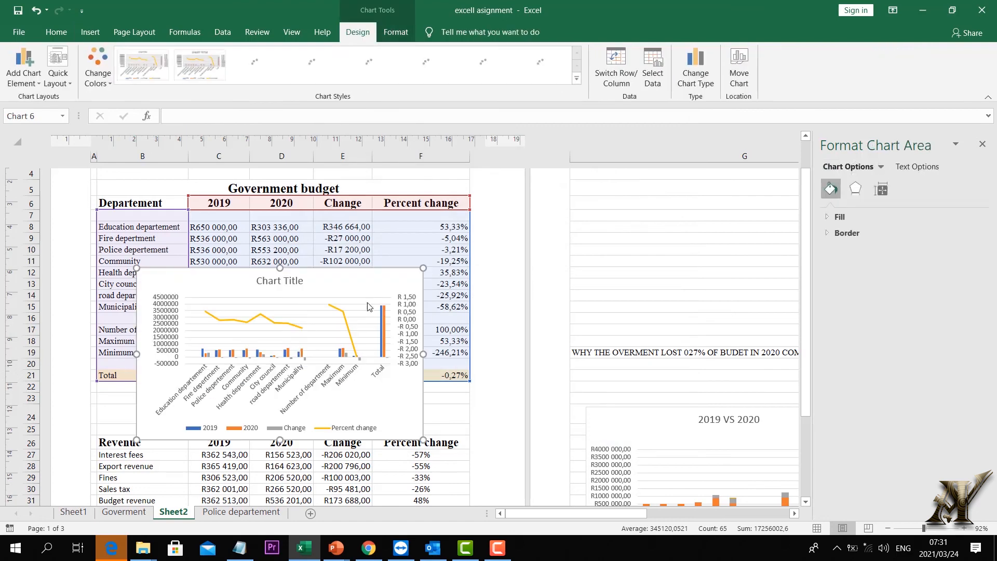
# Move the budget chart into column G, above the question about the budget loss.
pyautogui.moveTo(619, 288); pyautogui.dragTo(597, 311)
pyautogui.moveTo(392, 271); pyautogui.dragTo(572, 171)
pyautogui.scroll(-2, 503, 328)
pyautogui.scroll(5, 503, 328)
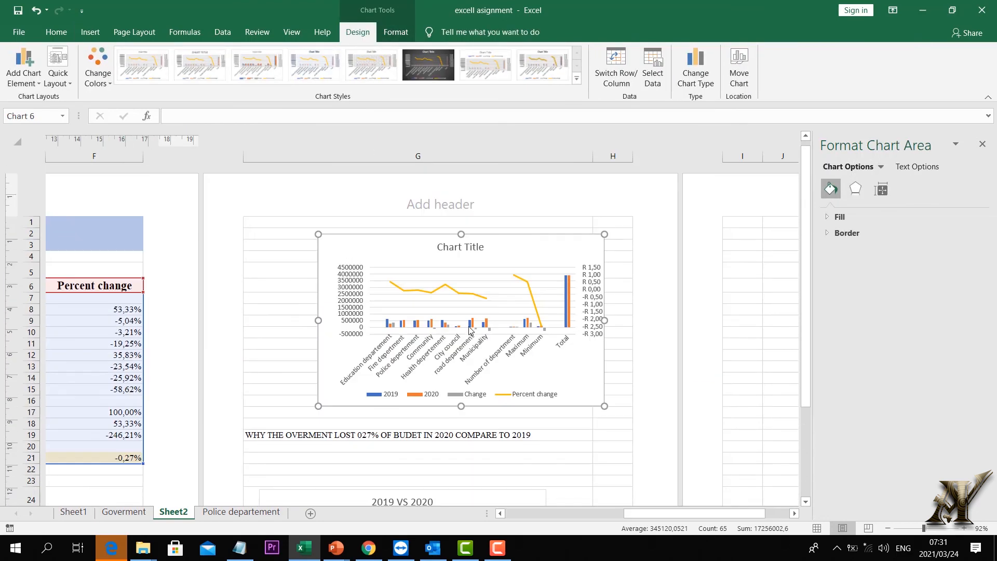
# Review the budget and revenue charts alongside their source tables, from the sheet heading down to the revenue Total row.
pyautogui.scroll(-5, 455, 322)
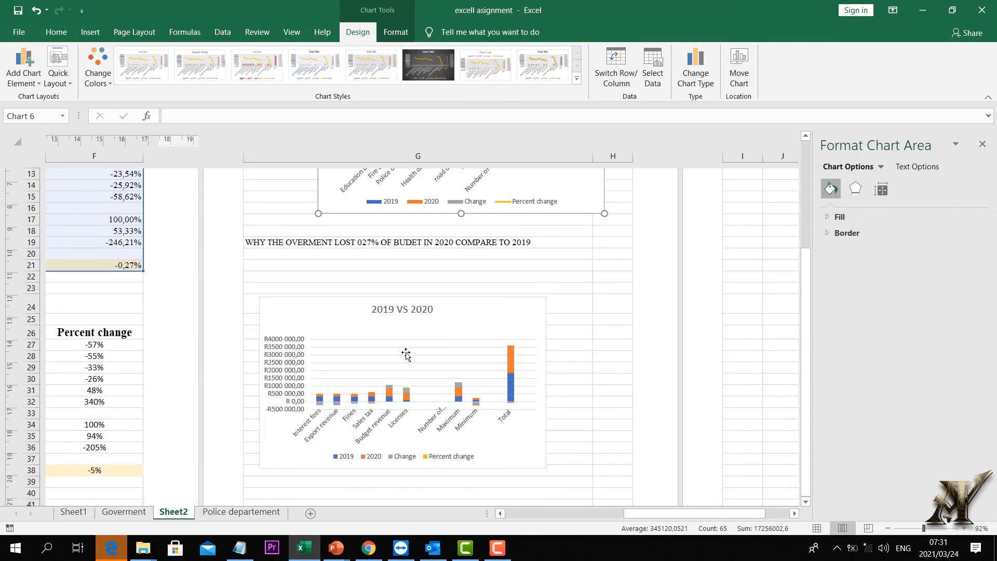
pyautogui.scroll(3, 407, 351)
pyautogui.scroll(3, 406, 351)
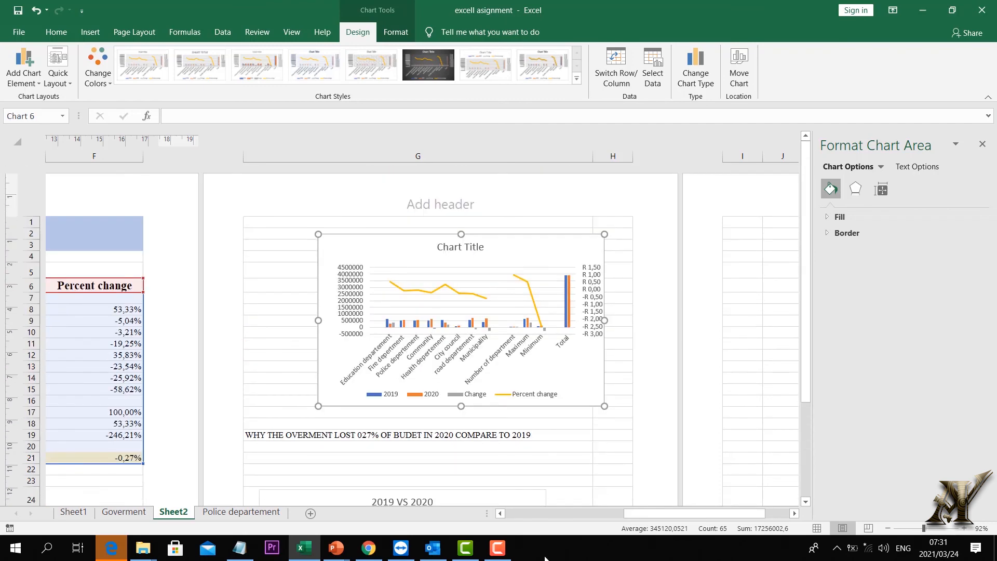
pyautogui.moveTo(659, 516); pyautogui.dragTo(550, 536)
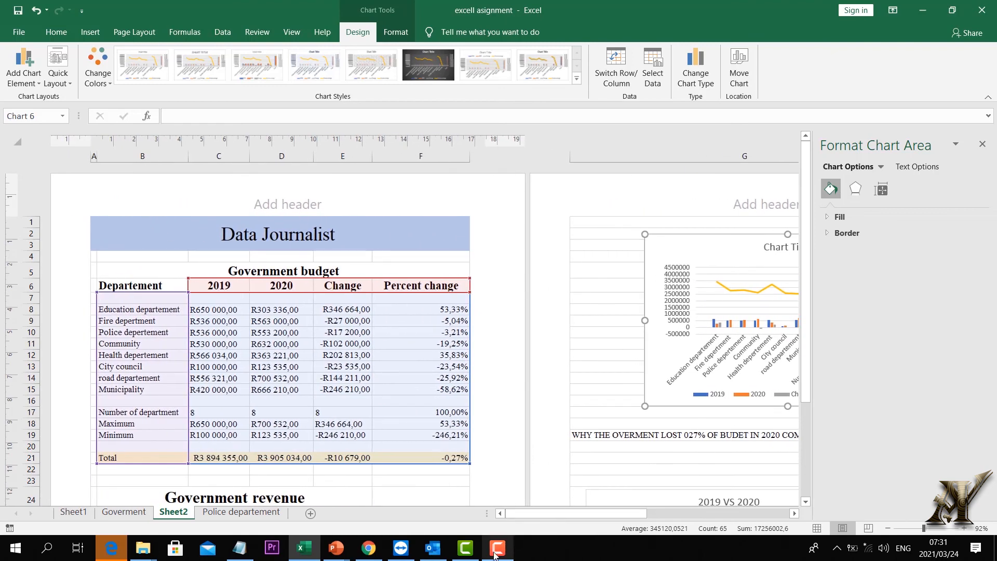
pyautogui.scroll(-2, 477, 400)
pyautogui.scroll(-3, 493, 392)
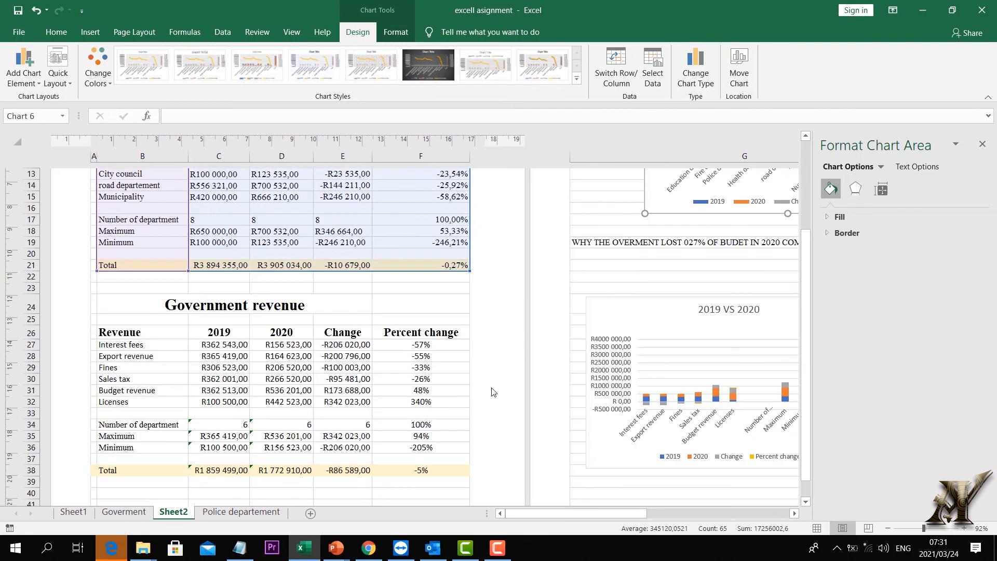
pyautogui.scroll(-2, 490, 395)
pyautogui.scroll(7, 492, 398)
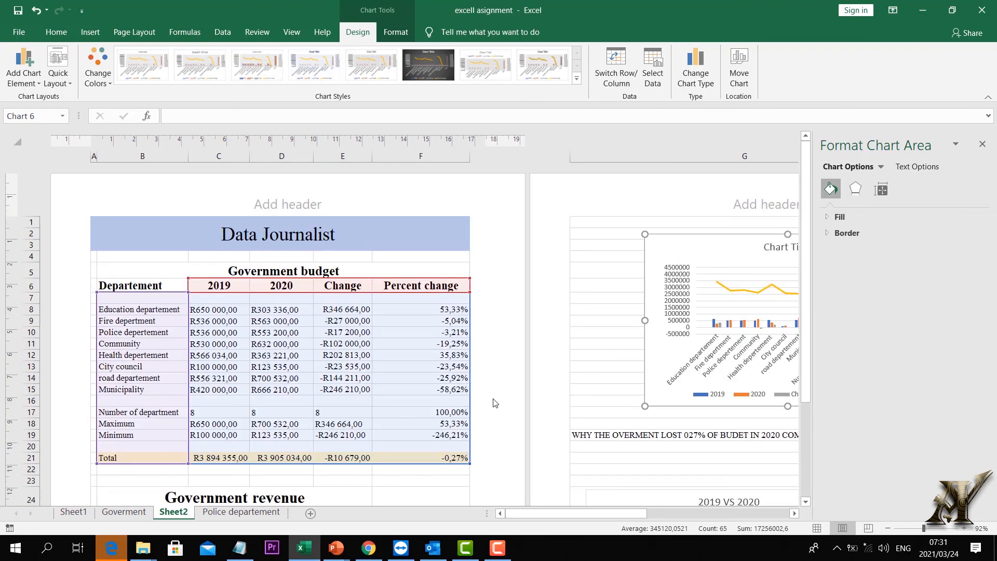